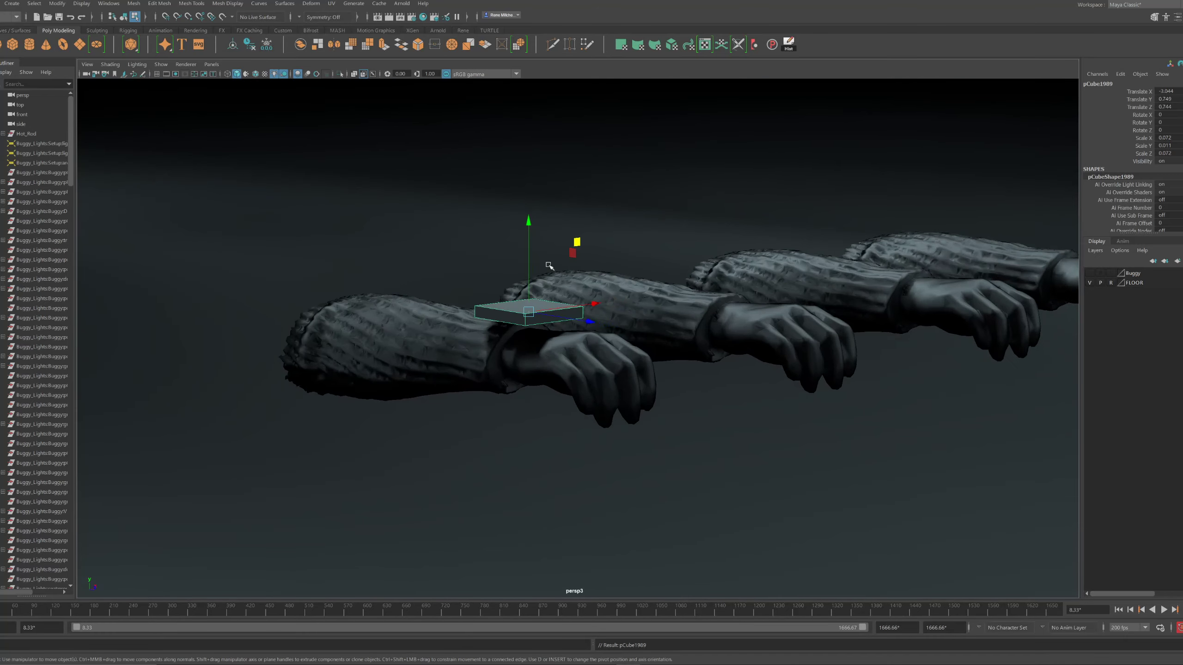
Lower the duplicated block beneath the first arm's wrist and delete its two end faces
{"action": "left_click_drag", "start_coordinate": [546, 264], "coordinate": [553, 375], "text": "shift"}
{"action": "key", "text": "f"}
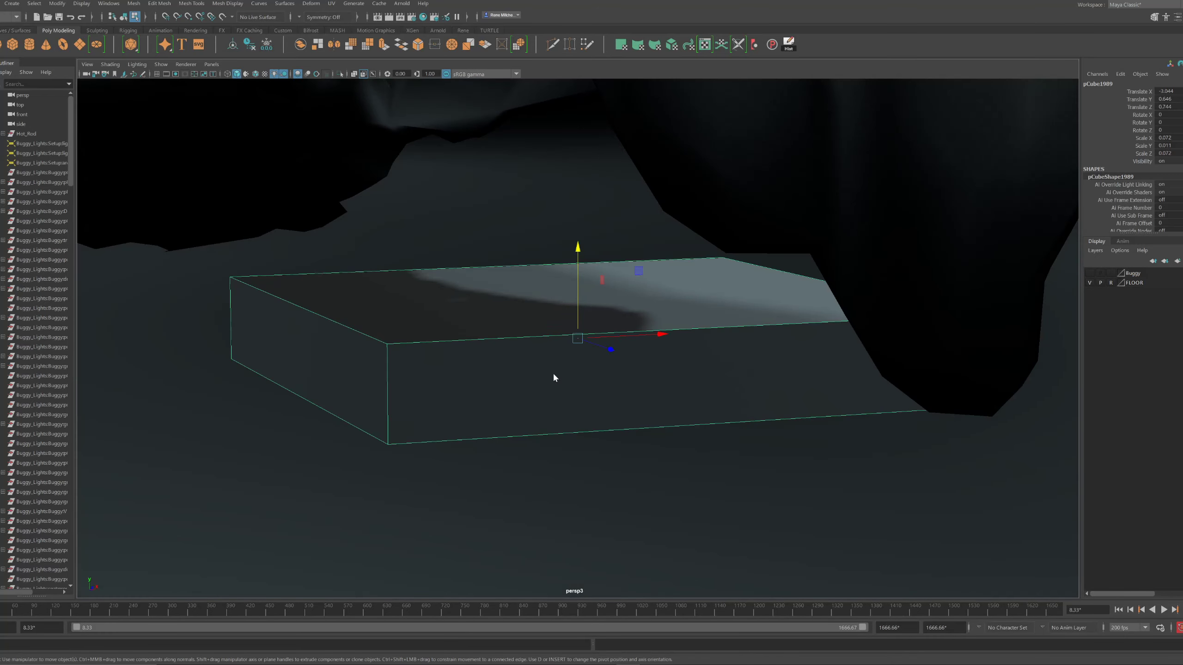
{"action": "right_click_drag", "start_coordinate": [553, 375], "coordinate": [552, 392]}
{"action": "left_click", "coordinate": [379, 363]}
{"action": "scroll", "coordinate": [647, 354], "scroll_direction": "down", "scroll_amount": 5}
{"action": "left_click_drag", "start_coordinate": [647, 354], "coordinate": [680, 334], "text": "alt"}
{"action": "left_click", "coordinate": [652, 340], "text": "shift"}
{"action": "key", "text": "Delete"}
Delete the lower block's top face and extend its two side walls up toward the wrist
{"action": "left_click", "coordinate": [643, 329]}
{"action": "left_click_drag", "start_coordinate": [539, 335], "coordinate": [514, 332], "text": "alt"}
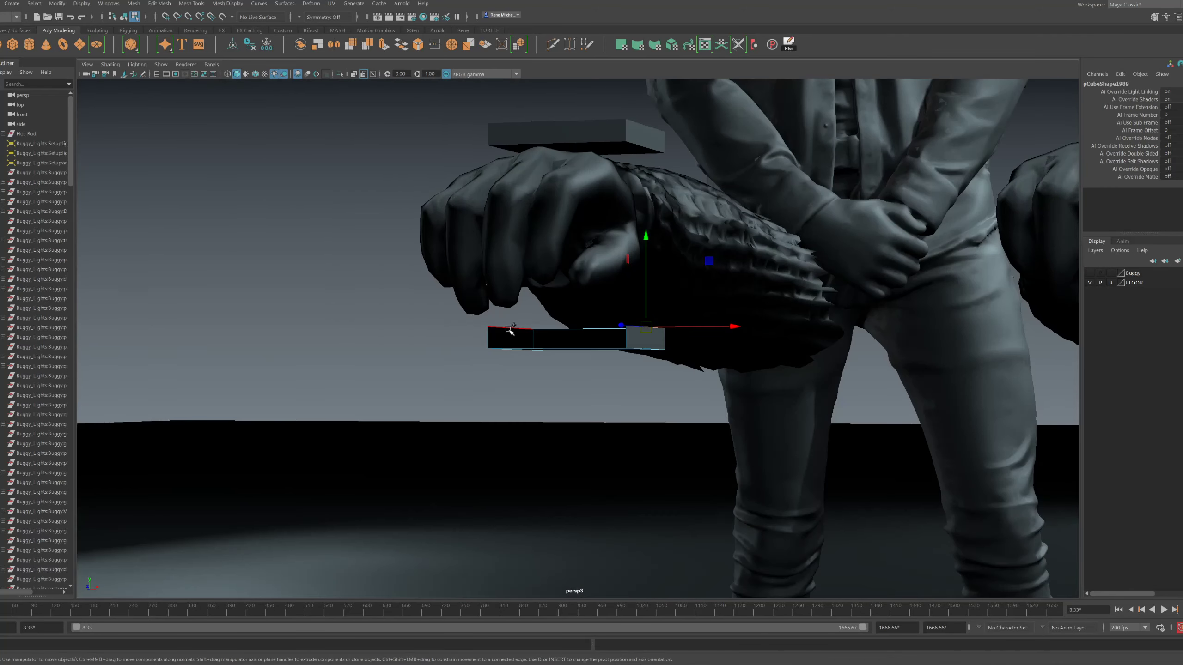
{"action": "left_click_drag", "start_coordinate": [578, 236], "coordinate": [591, 309]}
{"action": "left_click", "coordinate": [560, 311]}
{"action": "left_click", "coordinate": [560, 311]}
{"action": "left_click", "coordinate": [591, 310]}
{"action": "key", "text": "Delete"}
Raise the side walls' upper vertices to the underside of the square block and adjust the lower vertices
{"action": "right_click_drag", "start_coordinate": [619, 313], "coordinate": [365, 317]}
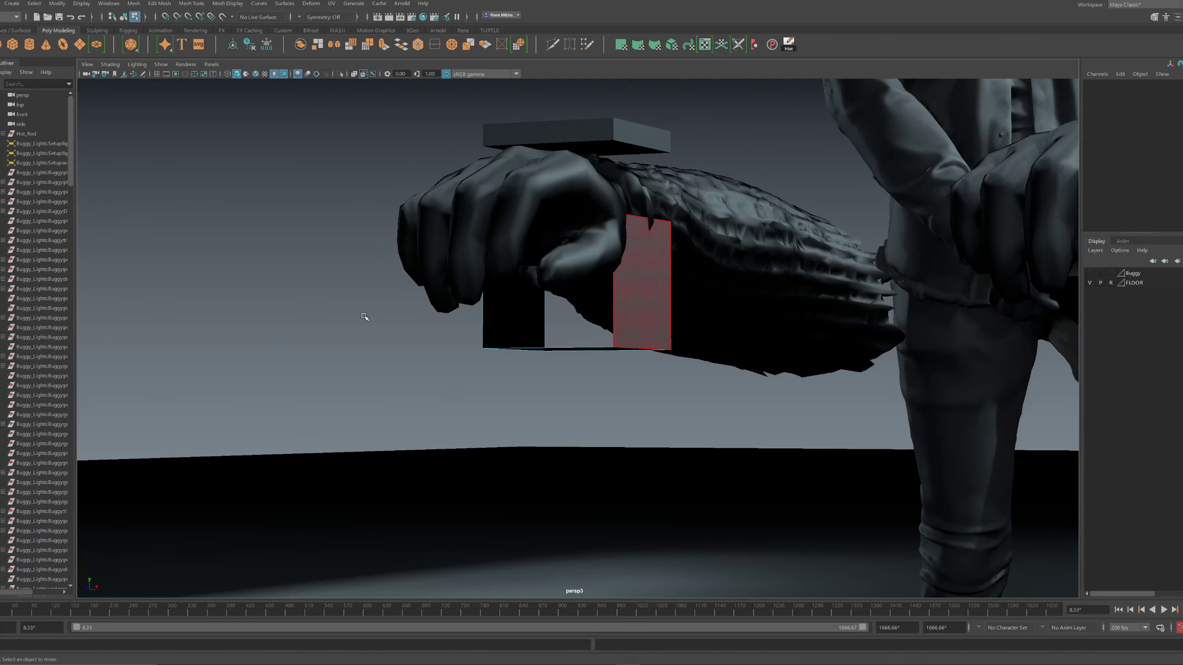
{"action": "left_click_drag", "start_coordinate": [372, 321], "coordinate": [708, 391]}
{"action": "left_click_drag", "start_coordinate": [414, 144], "coordinate": [722, 271]}
{"action": "middle_click_drag", "start_coordinate": [579, 193], "coordinate": [590, 238], "text": "alt"}
{"action": "left_click_drag", "start_coordinate": [590, 238], "coordinate": [661, 166]}
{"action": "left_click_drag", "start_coordinate": [445, 294], "coordinate": [748, 386]}
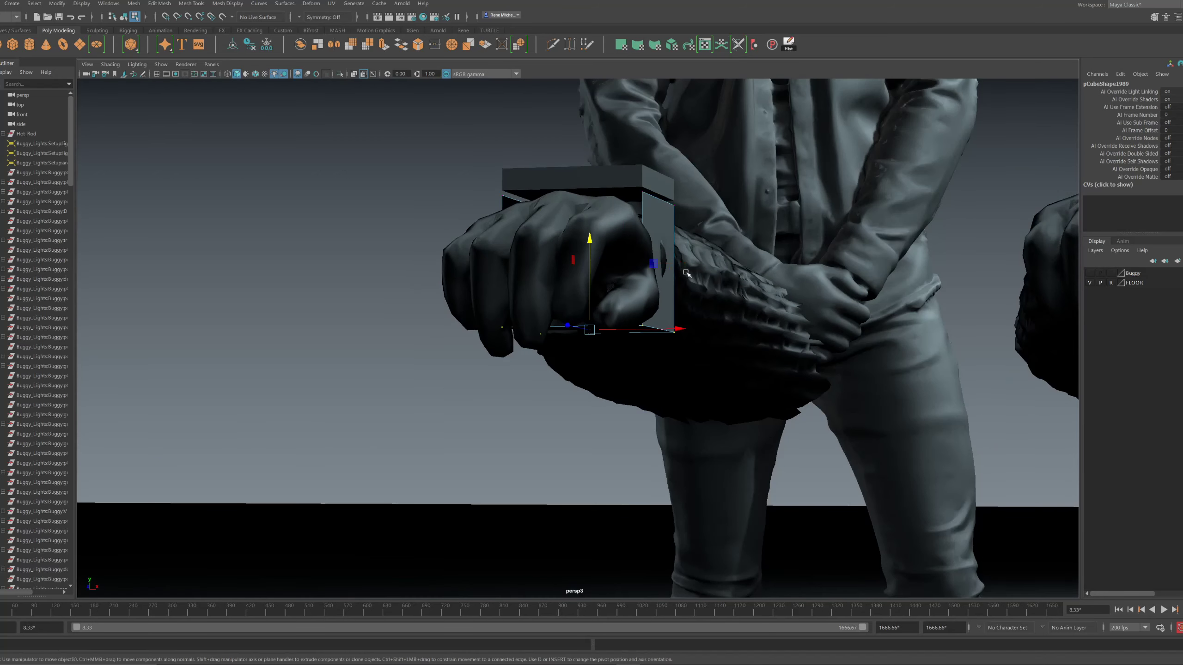
{"action": "left_click_drag", "start_coordinate": [650, 270], "coordinate": [546, 283], "text": "alt"}
Insert a horizontal edge loop midway up the strap's side walls
{"action": "key", "text": "r"}
{"action": "key", "text": "3"}
{"action": "key", "text": "w"}
{"action": "key", "text": "1"}
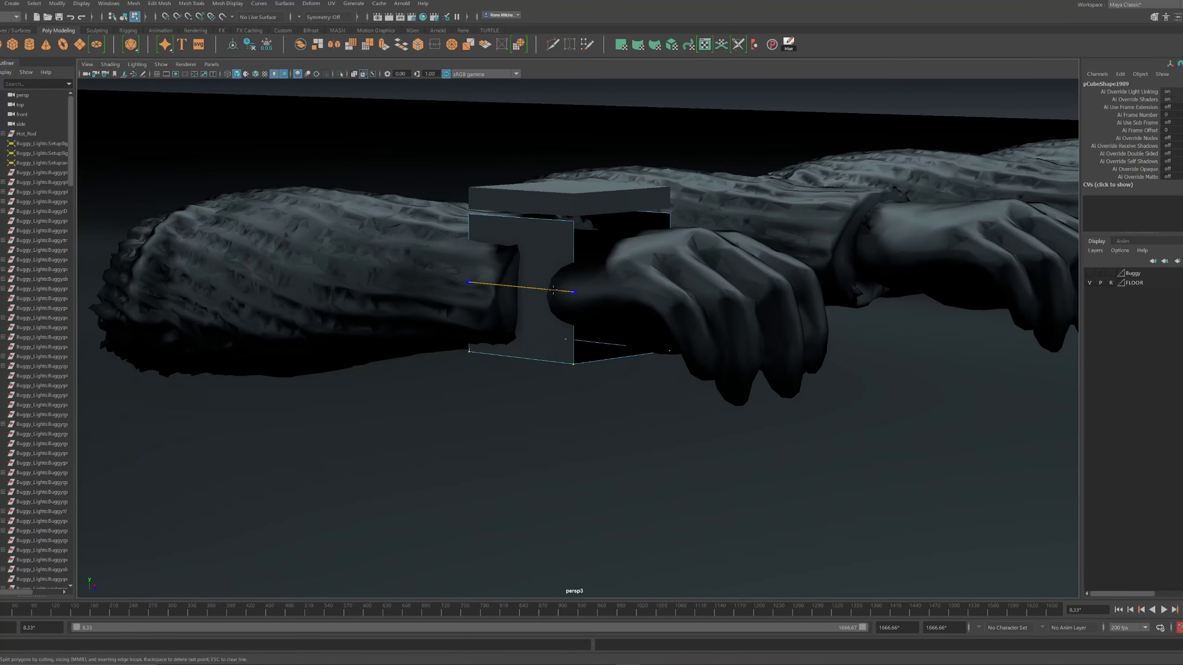
{"action": "left_click", "coordinate": [553, 289], "text": "ctrl"}
{"action": "left_click_drag", "start_coordinate": [624, 267], "coordinate": [644, 279], "text": "alt"}
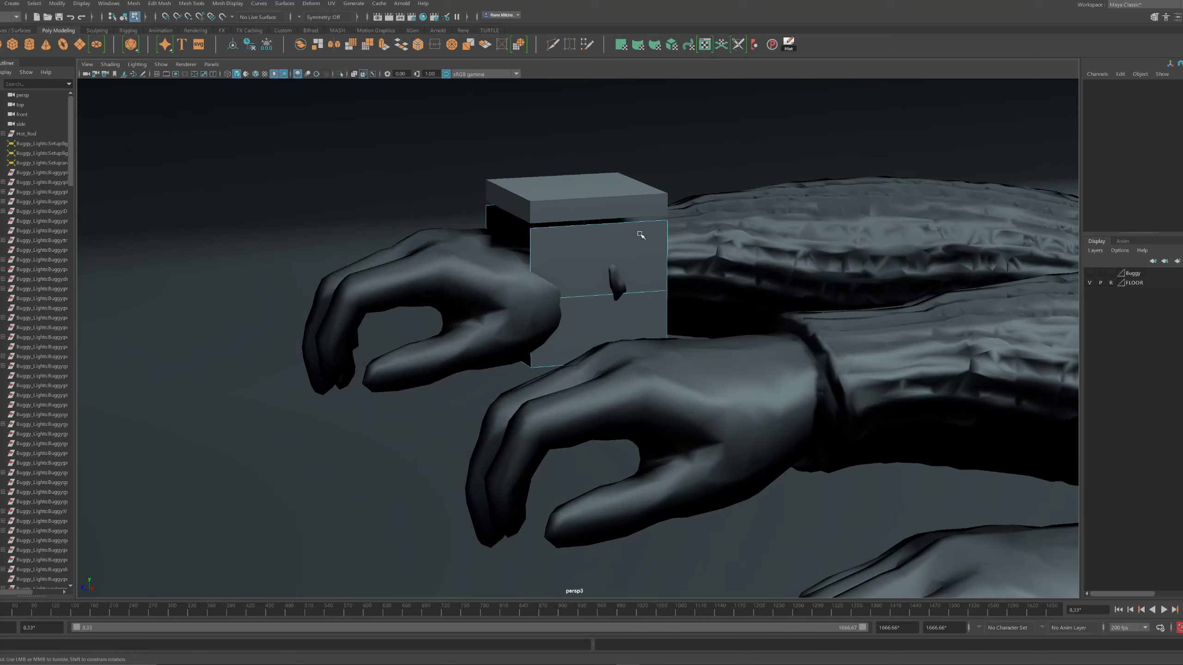
Turn on the strap's smooth preview and narrow it along Z to a scale of about 0.026
{"action": "key", "text": "w"}
{"action": "right_click_drag", "start_coordinate": [641, 235], "coordinate": [739, 143]}
{"action": "left_click", "coordinate": [660, 229]}
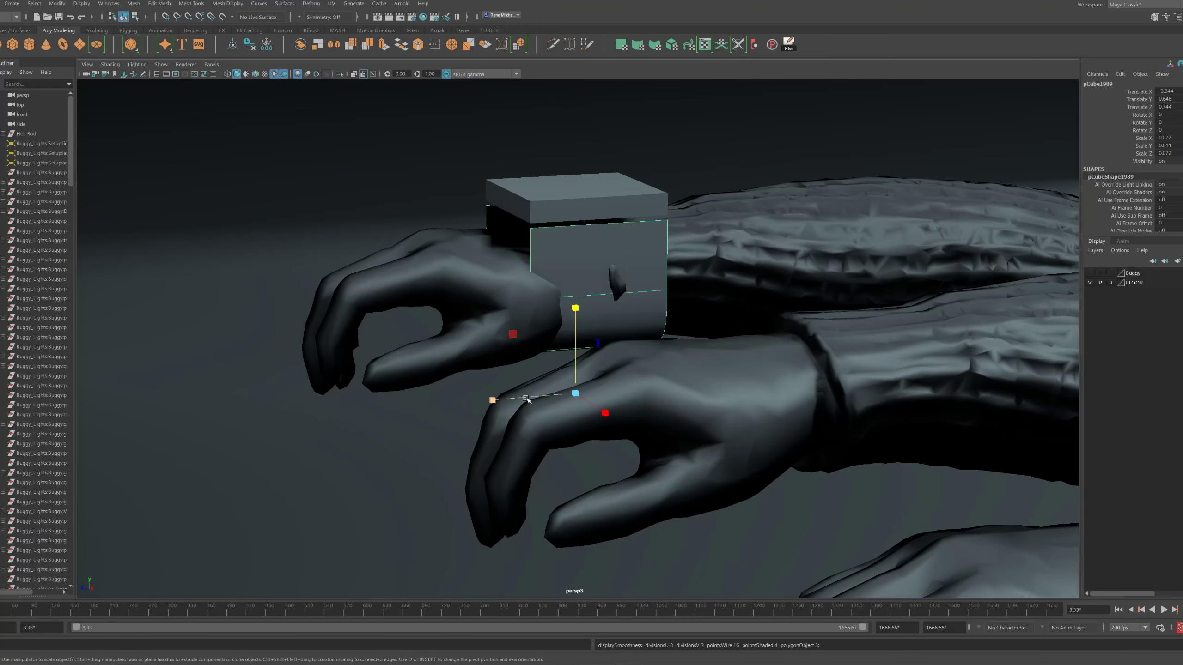
{"action": "left_click_drag", "start_coordinate": [523, 391], "coordinate": [731, 344]}
{"action": "key", "text": "w"}
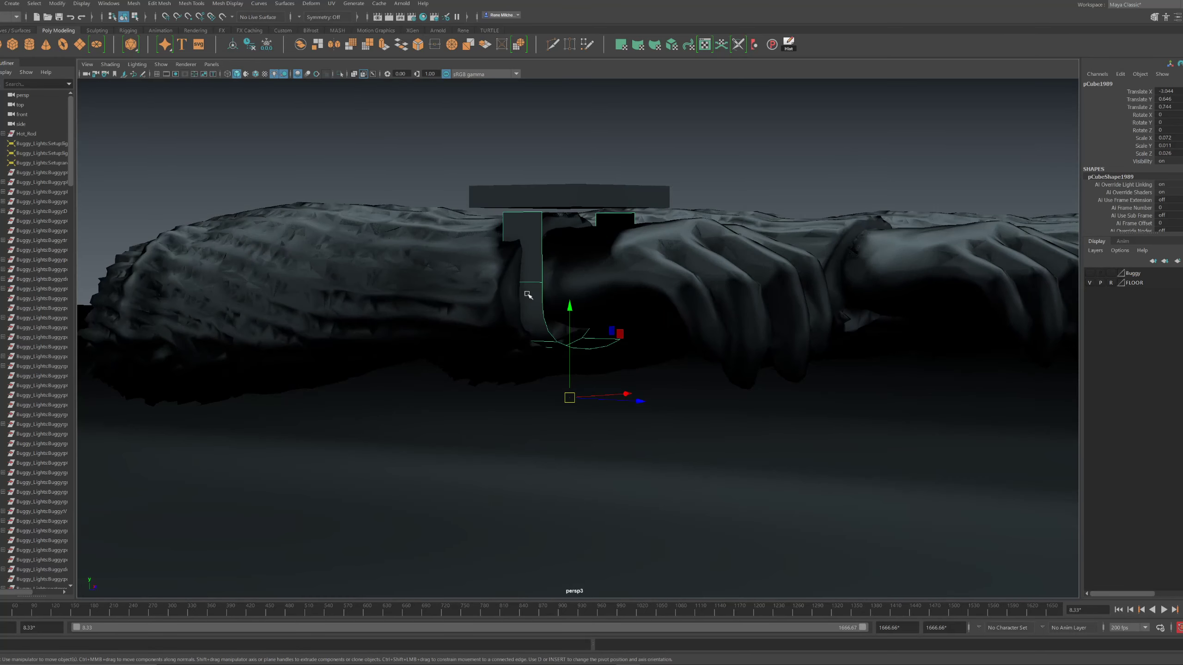
Select the strap's middle edge loop and check how the strap and square block sit around the first wrist
{"action": "right_click_drag", "start_coordinate": [527, 296], "coordinate": [527, 259]}
{"action": "left_click", "coordinate": [532, 284]}
{"action": "left_click_drag", "start_coordinate": [535, 287], "coordinate": [687, 261], "text": "alt"}
{"action": "left_click", "coordinate": [629, 216]}
{"action": "left_click", "coordinate": [638, 215]}
{"action": "left_click_drag", "start_coordinate": [492, 227], "coordinate": [576, 205], "text": "alt"}
{"action": "left_click", "coordinate": [590, 215]}
{"action": "left_click_drag", "start_coordinate": [481, 252], "coordinate": [482, 273], "text": "alt"}
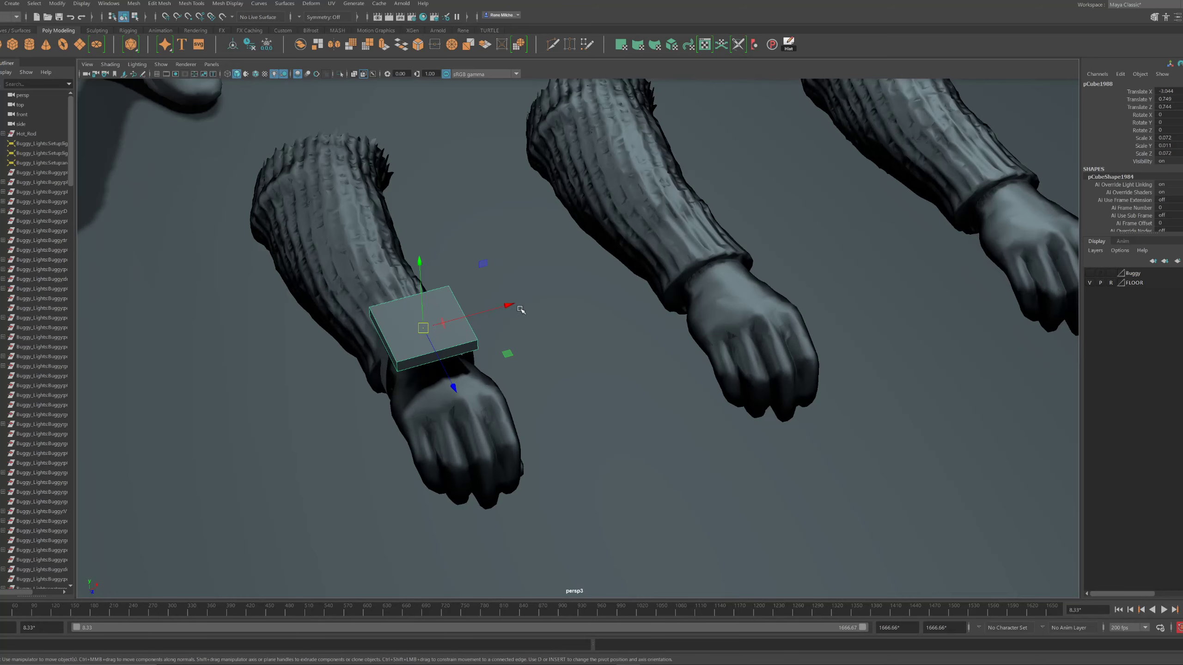
Duplicate the square watch face onto the second arm's wrist and shrink the copy's width and length scale to about 0.052
{"action": "middle_click_drag", "start_coordinate": [551, 292], "coordinate": [818, 226]}
{"action": "key", "text": "r"}
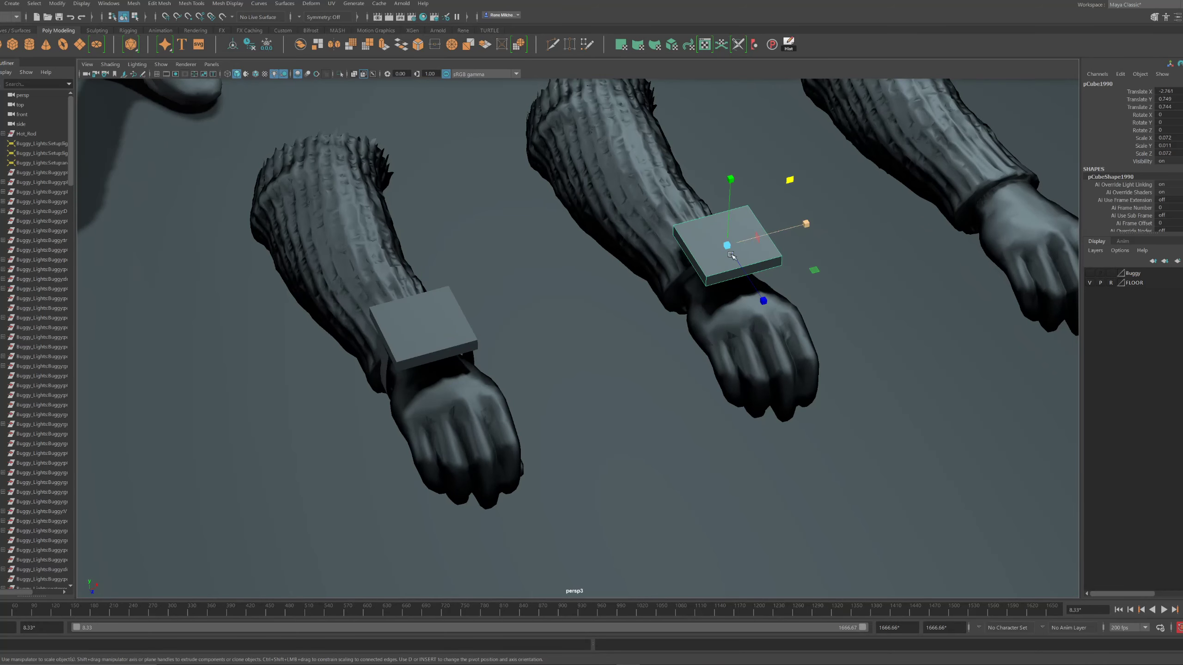
{"action": "left_click_drag", "start_coordinate": [727, 245], "coordinate": [714, 242]}
{"action": "left_click_drag", "start_coordinate": [778, 268], "coordinate": [761, 244], "text": "alt"}
{"action": "key", "text": "f"}
{"action": "right_click_drag", "start_coordinate": [808, 268], "coordinate": [249, 207], "text": "alt"}
{"action": "left_click_drag", "start_coordinate": [392, 280], "coordinate": [428, 243], "text": "alt"}
{"action": "right_click_drag", "start_coordinate": [428, 244], "coordinate": [612, 307], "text": "alt"}
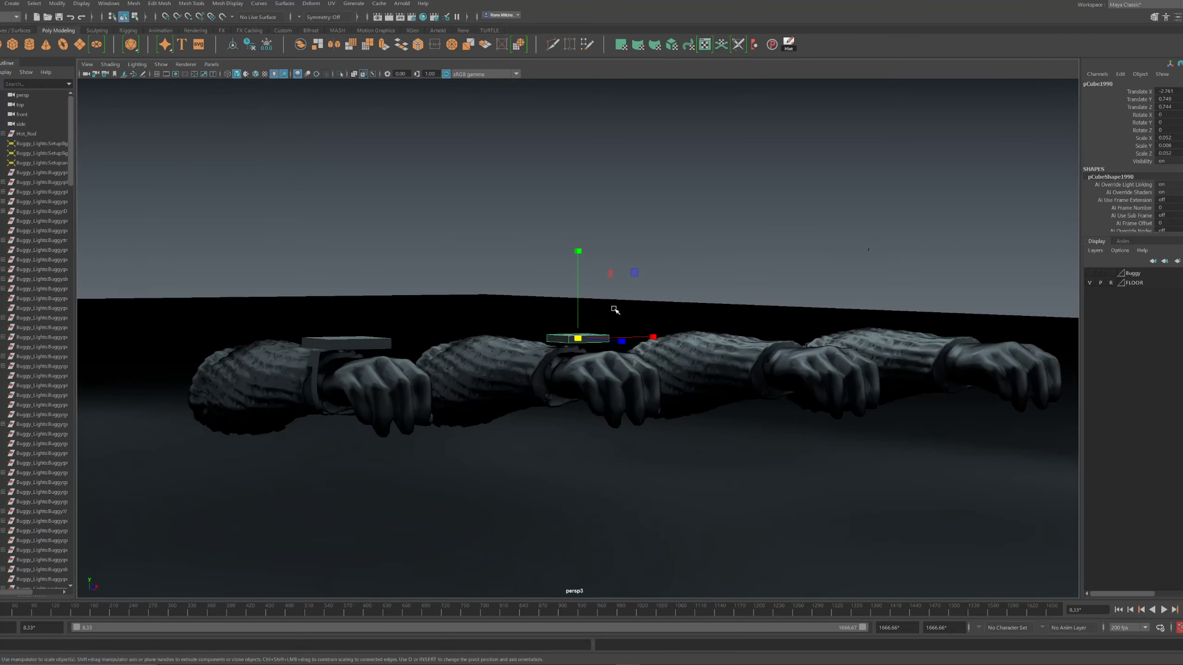
Shrink the square watch face on the first wrist to a scale of about 0.046 in X and Z
{"action": "left_click_drag", "start_coordinate": [603, 262], "coordinate": [597, 293], "text": "alt"}
{"action": "key", "text": "w"}
{"action": "middle_click_drag", "start_coordinate": [684, 342], "coordinate": [764, 300], "text": "alt"}
{"action": "right_click_drag", "start_coordinate": [443, 343], "coordinate": [510, 360], "text": "alt"}
{"action": "left_click", "coordinate": [415, 346]}
{"action": "key", "text": "r"}
{"action": "left_click_drag", "start_coordinate": [405, 346], "coordinate": [396, 345]}
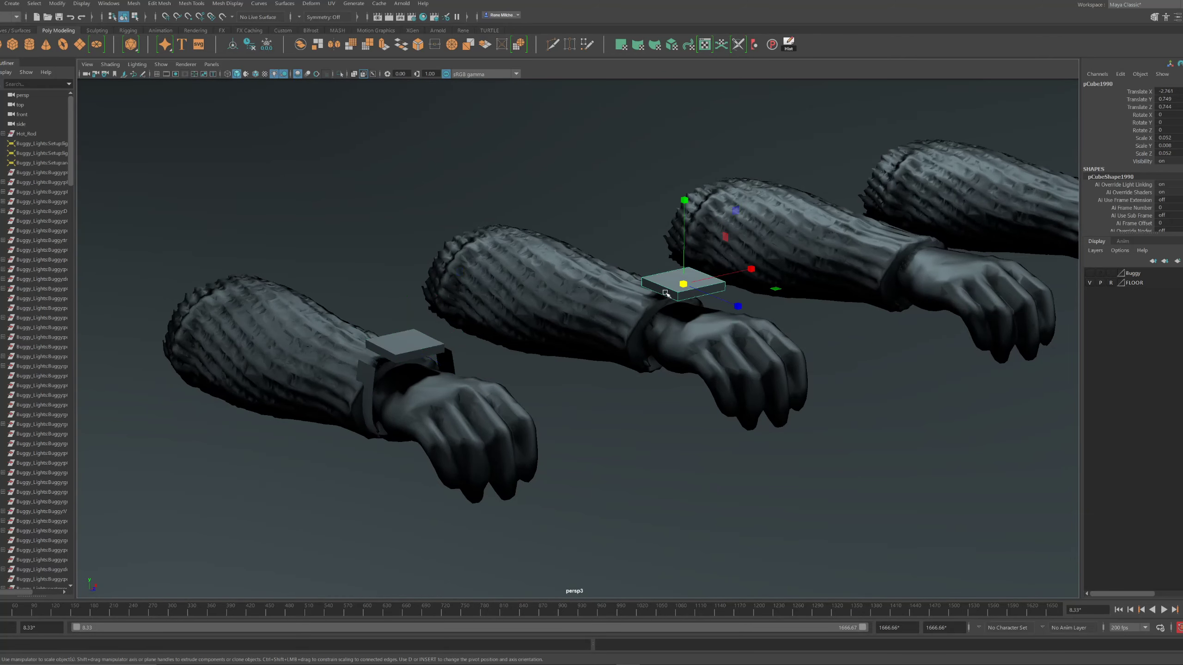
Delete the square watch face copy from the second wrist
{"action": "left_click", "coordinate": [684, 284]}
{"action": "key", "text": "Delete"}
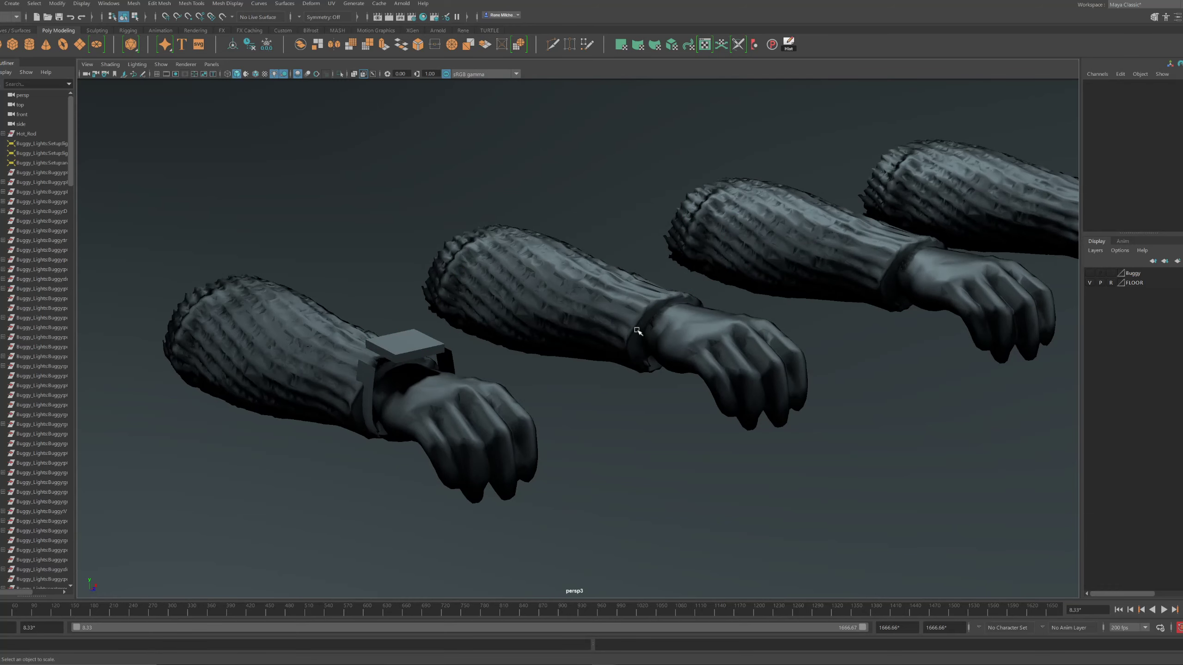
{"action": "left_click_drag", "start_coordinate": [639, 331], "coordinate": [601, 357], "text": "alt"}
Enlarge the first wrist's square watch face to a scale of about 0.054 in X and Z
{"action": "left_click", "coordinate": [402, 357]}
{"action": "key", "text": "f"}
{"action": "left_click_drag", "start_coordinate": [361, 373], "coordinate": [493, 357], "text": "alt"}
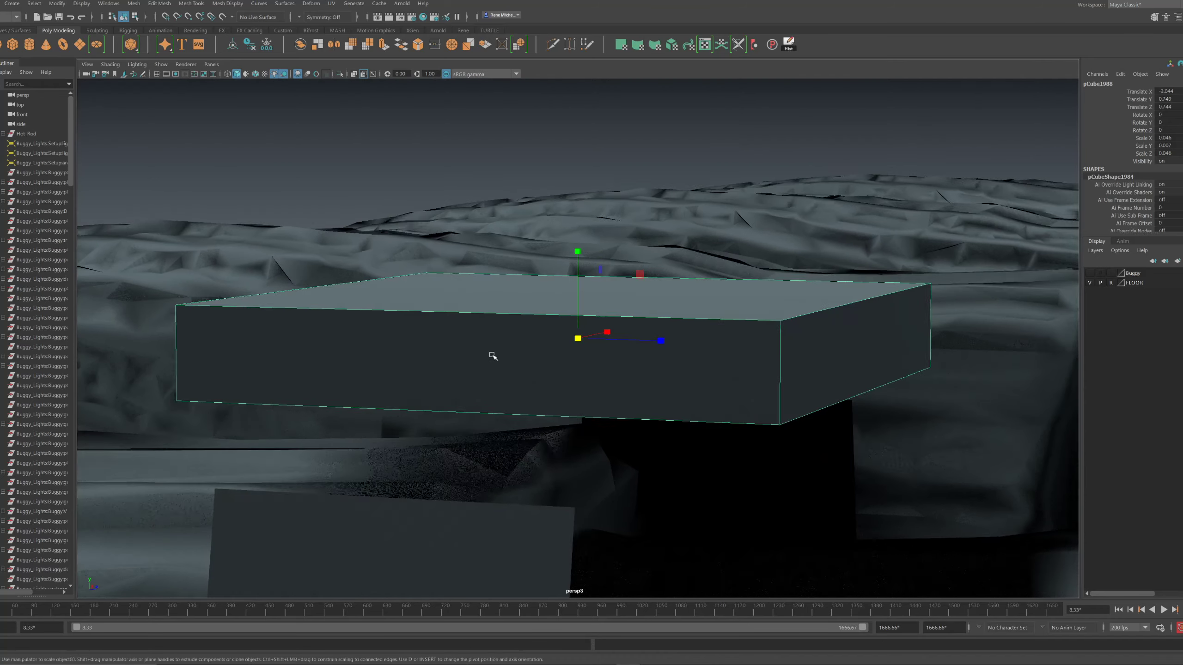
{"action": "scroll", "coordinate": [536, 373], "scroll_direction": "down", "scroll_amount": 10}
{"action": "left_click_drag", "start_coordinate": [581, 394], "coordinate": [545, 424], "text": "alt"}
{"action": "left_click_drag", "start_coordinate": [578, 339], "coordinate": [541, 344]}
{"action": "key", "text": "w"}
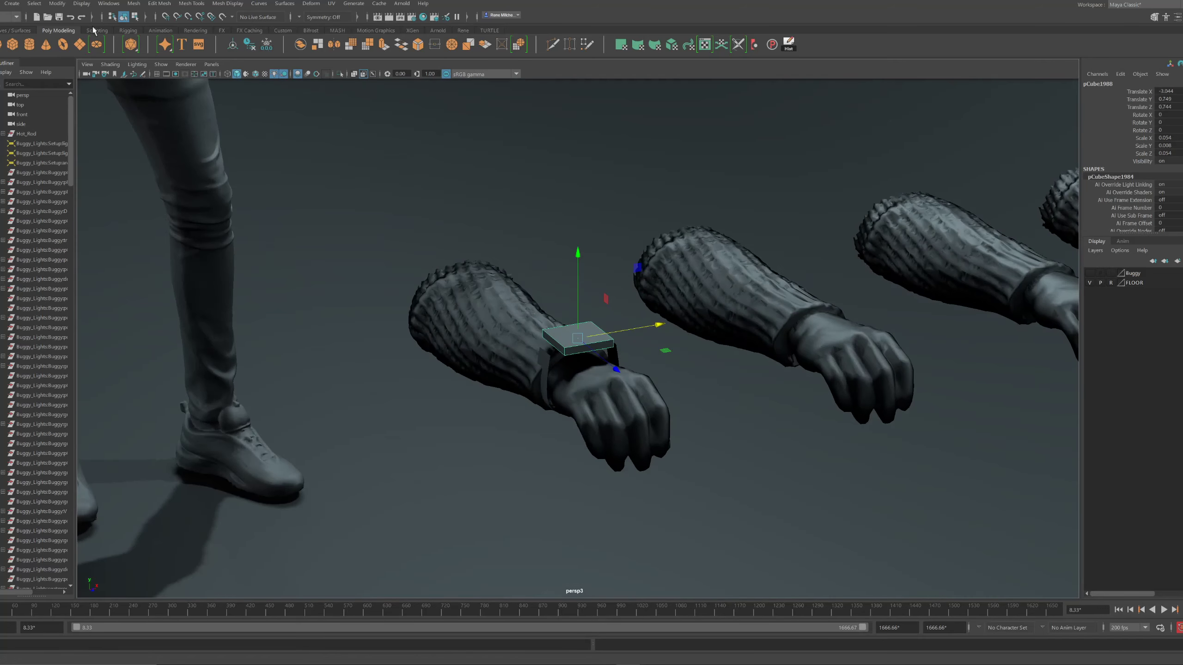
Create a polygon cylinder, shrink it and move it near the row of arms
{"action": "left_click", "coordinate": [11, 4]}
{"action": "mouse_move", "coordinate": [31, 40]}
{"action": "left_click", "coordinate": [150, 67]}
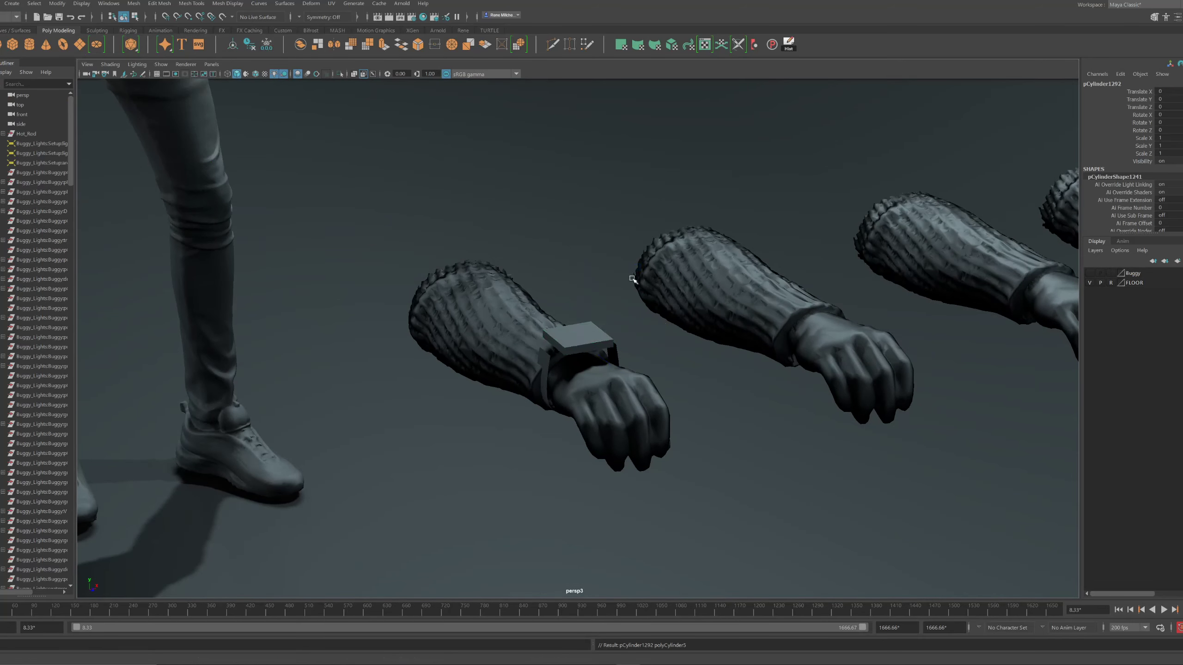
{"action": "key", "text": "f"}
{"action": "scroll", "coordinate": [614, 285], "scroll_direction": "down", "scroll_amount": 10}
{"action": "left_click_drag", "start_coordinate": [596, 293], "coordinate": [584, 298], "text": "alt"}
{"action": "left_click_drag", "start_coordinate": [645, 276], "coordinate": [598, 261]}
{"action": "key", "text": "f"}
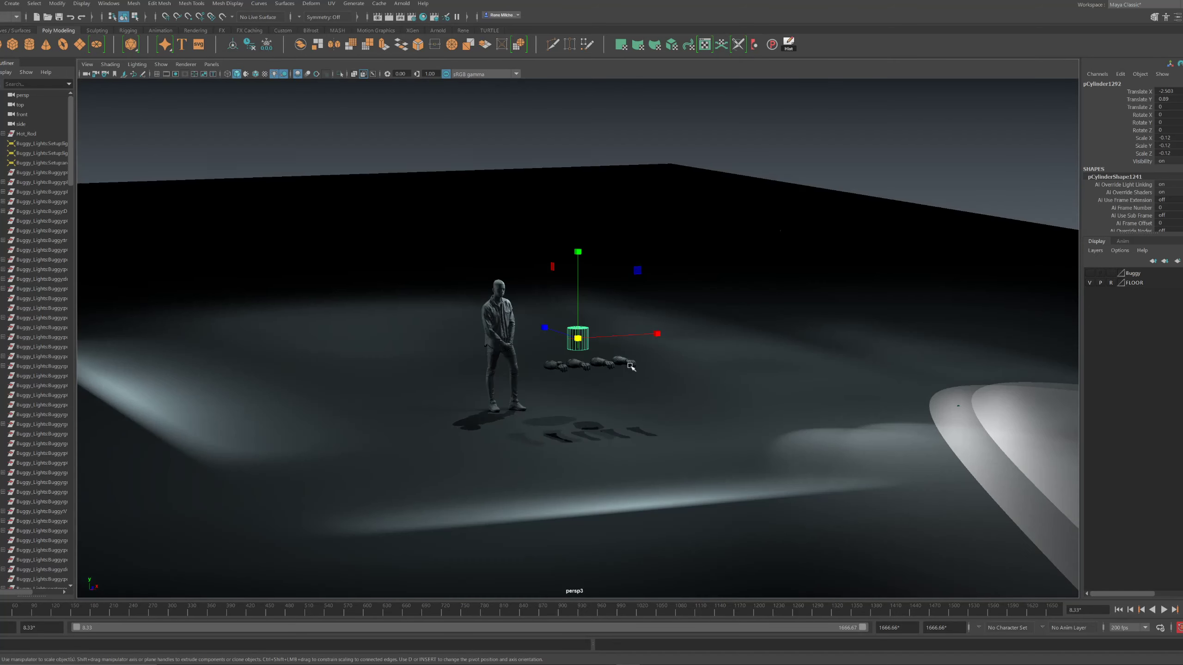
Undo the inverted scaling, size the cylinder to about 0.038 and move it above the second arm
{"action": "scroll", "coordinate": [625, 361], "scroll_direction": "up", "scroll_amount": 2}
{"action": "key", "text": "ctrl+z"}
{"action": "left_click_drag", "start_coordinate": [612, 351], "coordinate": [341, 312], "text": "alt"}
{"action": "scroll", "coordinate": [592, 352], "scroll_direction": "up", "scroll_amount": 3}
{"action": "key", "text": "w"}
{"action": "left_click_drag", "start_coordinate": [531, 353], "coordinate": [536, 413], "text": "alt"}
{"action": "left_click_drag", "start_coordinate": [668, 364], "coordinate": [676, 484]}
{"action": "left_click_drag", "start_coordinate": [668, 390], "coordinate": [681, 475]}
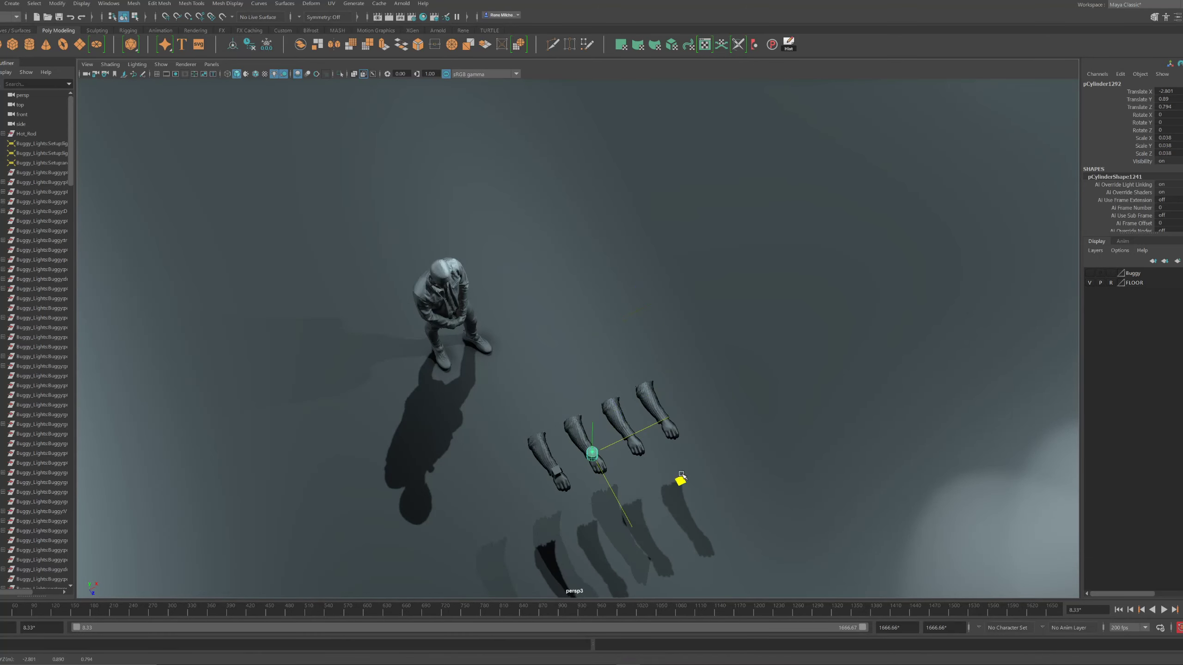
Flatten the cylinder into a thin disc and lower it onto the second arm's wrist
{"action": "key", "text": "f"}
{"action": "left_click_drag", "start_coordinate": [407, 368], "coordinate": [471, 275], "text": "alt"}
{"action": "scroll", "coordinate": [566, 282], "scroll_direction": "down", "scroll_amount": 5}
{"action": "key", "text": "r"}
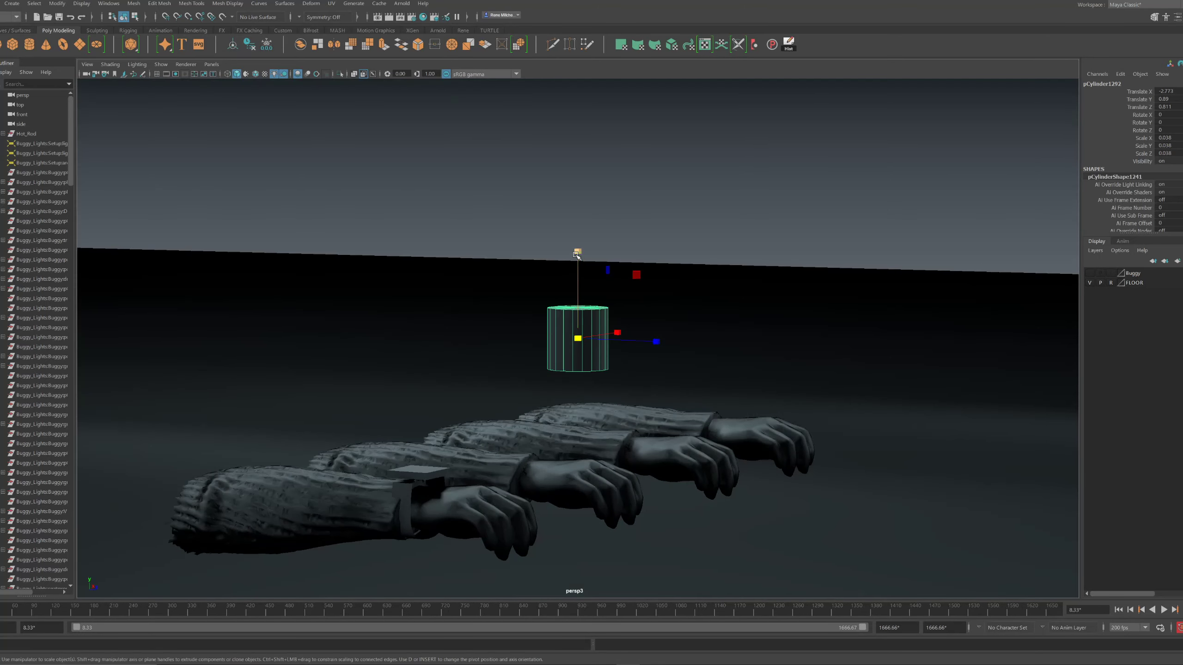
{"action": "left_click_drag", "start_coordinate": [577, 253], "coordinate": [583, 333]}
{"action": "key", "text": "w"}
{"action": "left_click_drag", "start_coordinate": [584, 337], "coordinate": [614, 331], "text": "alt"}
{"action": "left_click_drag", "start_coordinate": [637, 276], "coordinate": [598, 386]}
Duplicate the first arm's strap onto the second, third and fourth wrists and align the copies
{"action": "left_click", "coordinate": [455, 504]}
{"action": "left_click_drag", "start_coordinate": [455, 502], "coordinate": [399, 519], "text": "alt"}
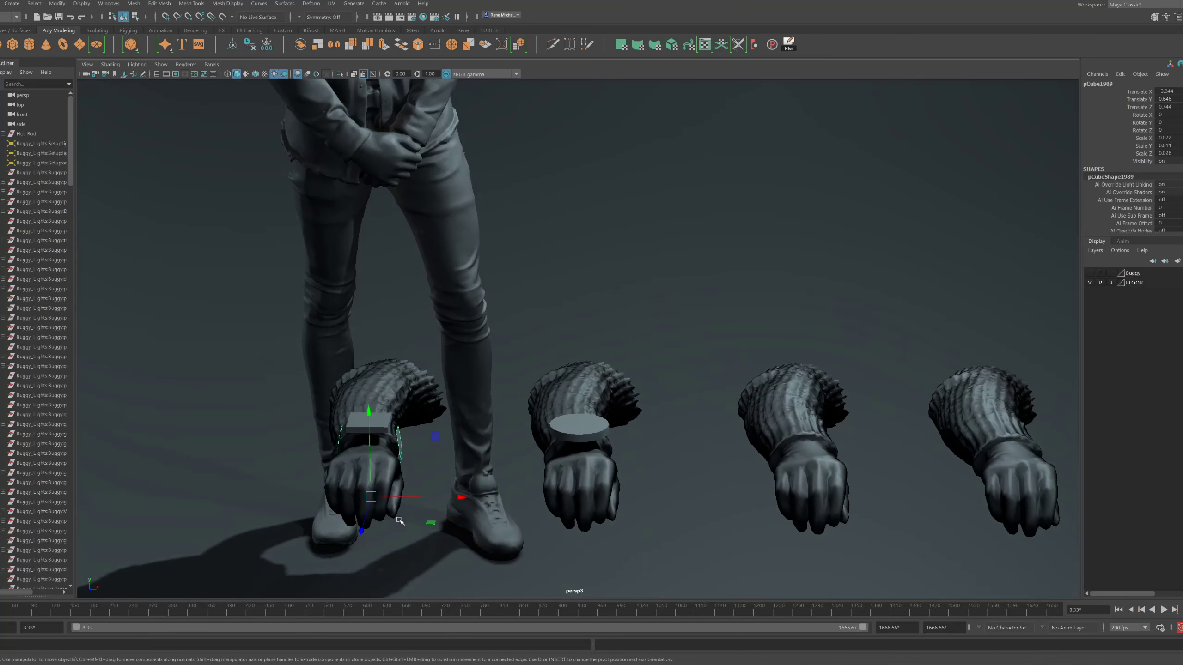
{"action": "middle_click_drag", "start_coordinate": [542, 499], "coordinate": [642, 502]}
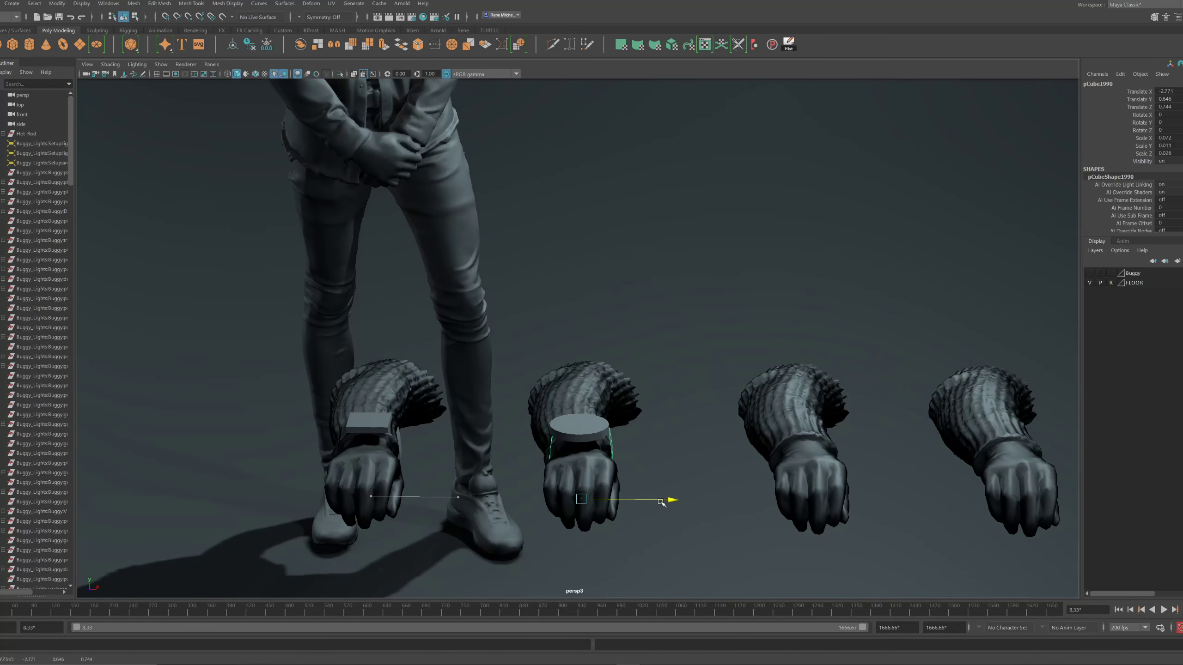
{"action": "key", "text": "shift+d"}
{"action": "key", "text": "shift+d"}
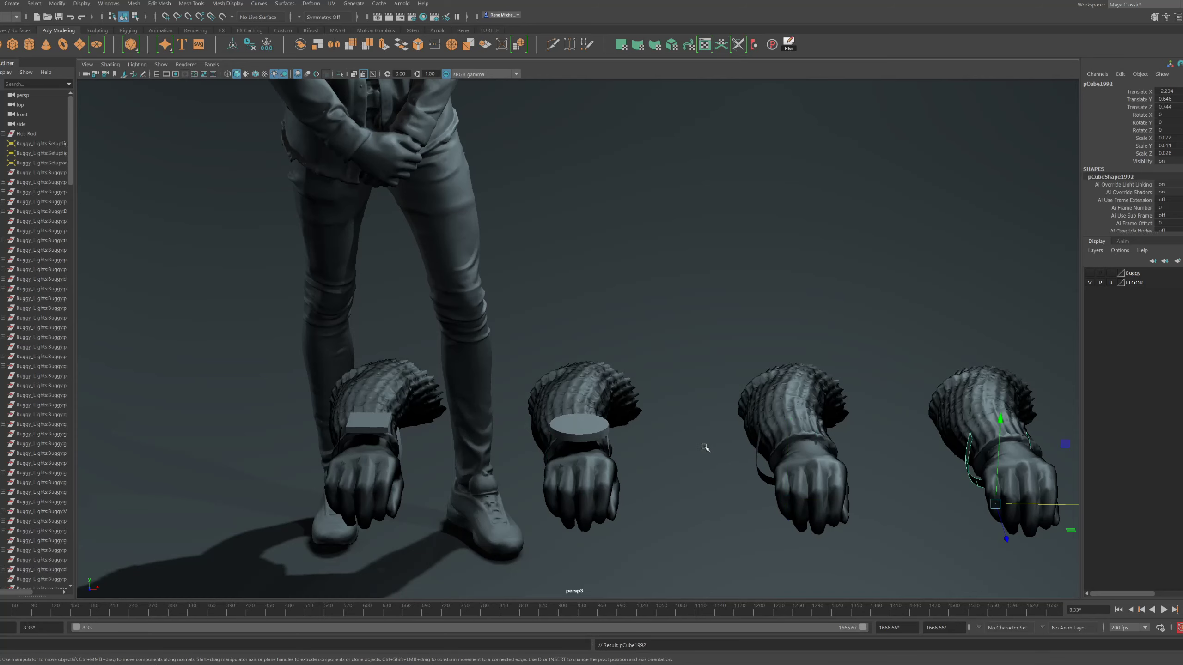
{"action": "left_click_drag", "start_coordinate": [867, 505], "coordinate": [890, 505]}
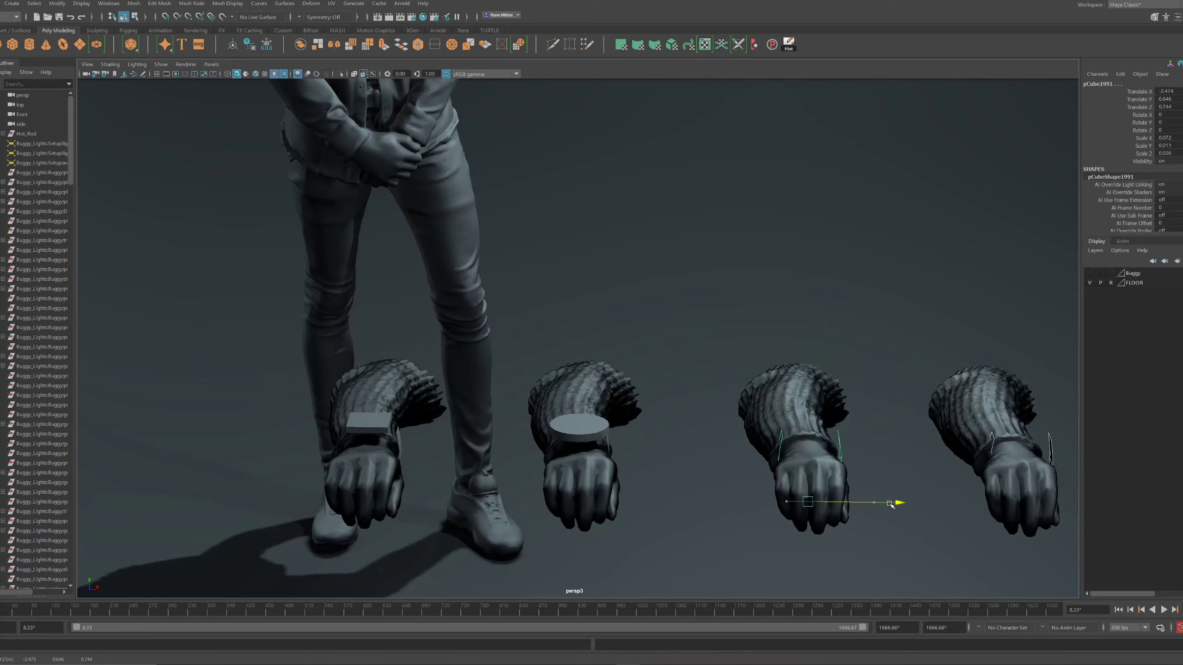
Shrink the round watch face on the second wrist
{"action": "left_click", "coordinate": [582, 432]}
{"action": "key", "text": "f"}
{"action": "left_click_drag", "start_coordinate": [568, 404], "coordinate": [652, 410], "text": "alt"}
{"action": "key", "text": "r"}
{"action": "left_click_drag", "start_coordinate": [577, 338], "coordinate": [549, 330]}
{"action": "key", "text": "w"}
Reposition the round watch face over the second wrist and fine-tune its size
{"action": "right_click_drag", "start_coordinate": [548, 329], "coordinate": [497, 336], "text": "alt"}
{"action": "left_click_drag", "start_coordinate": [498, 335], "coordinate": [476, 317], "text": "alt"}
{"action": "left_click_drag", "start_coordinate": [597, 365], "coordinate": [622, 339], "text": "alt"}
{"action": "left_click_drag", "start_coordinate": [628, 277], "coordinate": [605, 284]}
{"action": "key", "text": "r"}
{"action": "left_click_drag", "start_coordinate": [544, 349], "coordinate": [614, 447]}
{"action": "key", "text": "w"}
Rescale the second wrist's strap to fit the round watch face
{"action": "left_click", "coordinate": [651, 374]}
{"action": "right_click_drag", "start_coordinate": [615, 447], "coordinate": [643, 478], "text": "alt"}
{"action": "key", "text": "r"}
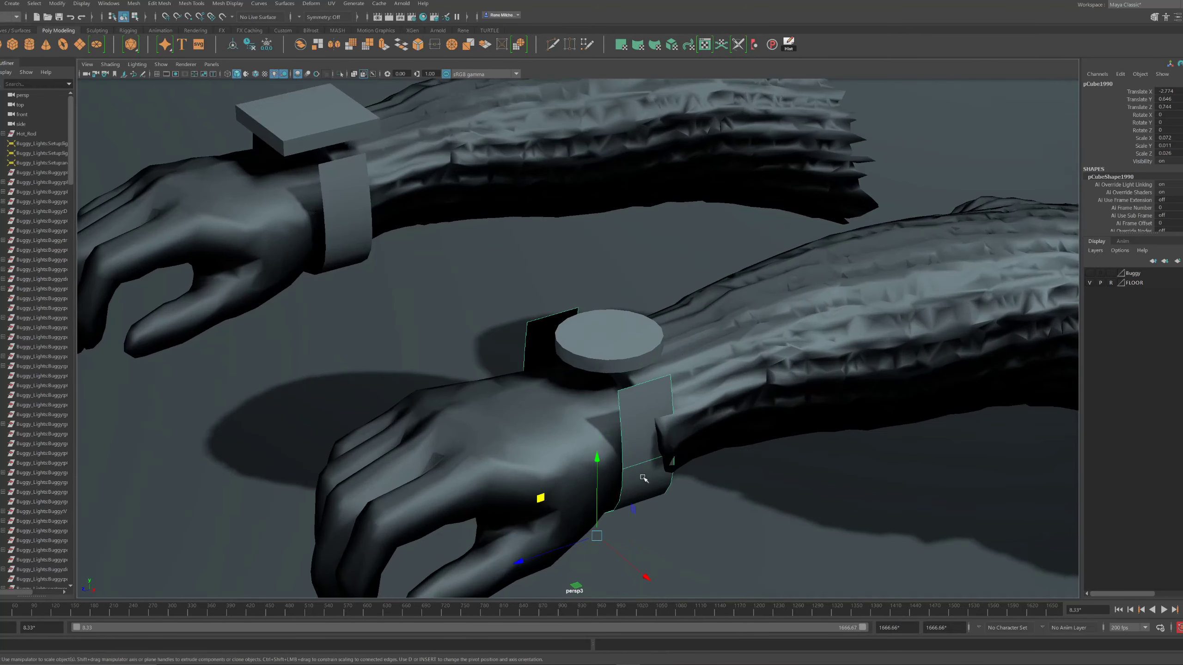
{"action": "left_click_drag", "start_coordinate": [566, 546], "coordinate": [698, 345]}
{"action": "right_click_drag", "start_coordinate": [699, 345], "coordinate": [536, 326], "text": "alt"}
Put the standing human figure on a new display layer named Scale
{"action": "left_click", "coordinate": [219, 261]}
{"action": "left_click", "coordinate": [1177, 261]}
{"action": "double_click", "coordinate": [1133, 273]}
{"action": "double_click", "coordinate": [432, 236]}
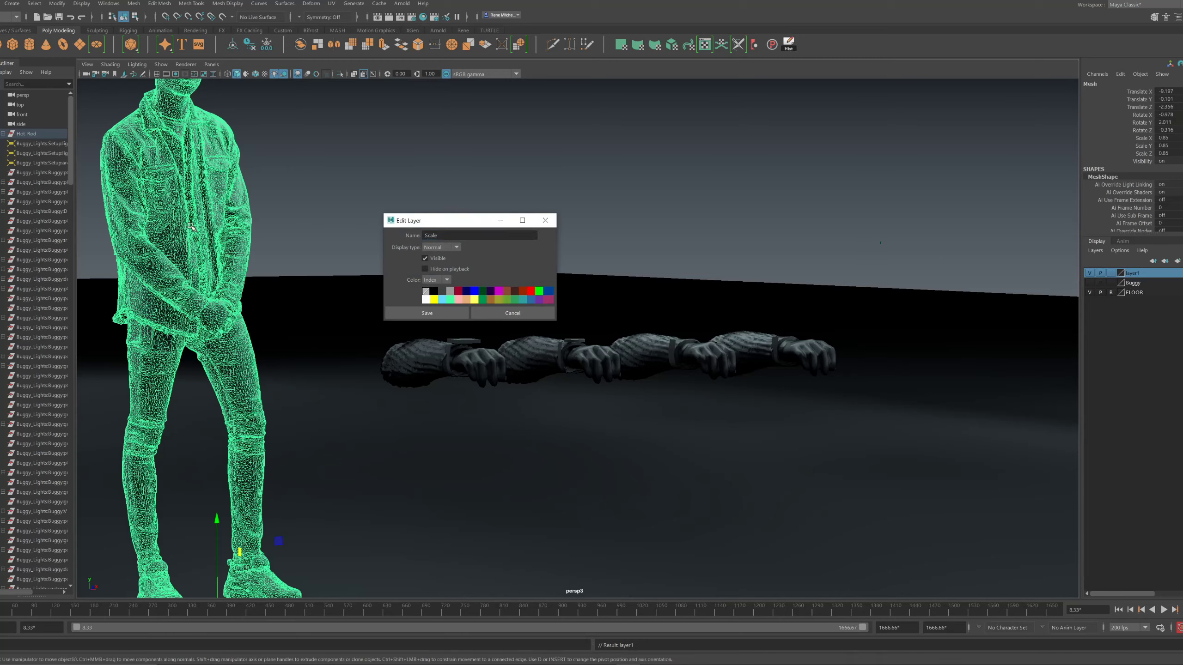
{"action": "left_click", "coordinate": [426, 313]}
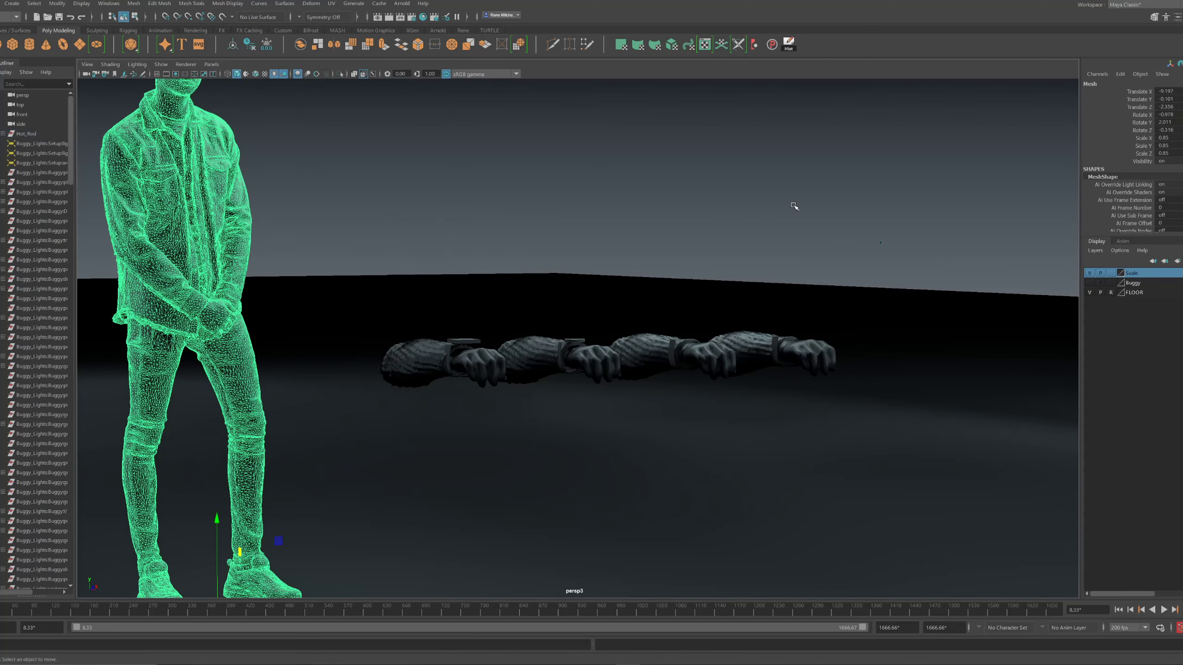
Set the Scale layer's display type to Reference and dismiss its edit dialog
{"action": "left_click", "coordinate": [1111, 273]}
{"action": "double_click", "coordinate": [1128, 274]}
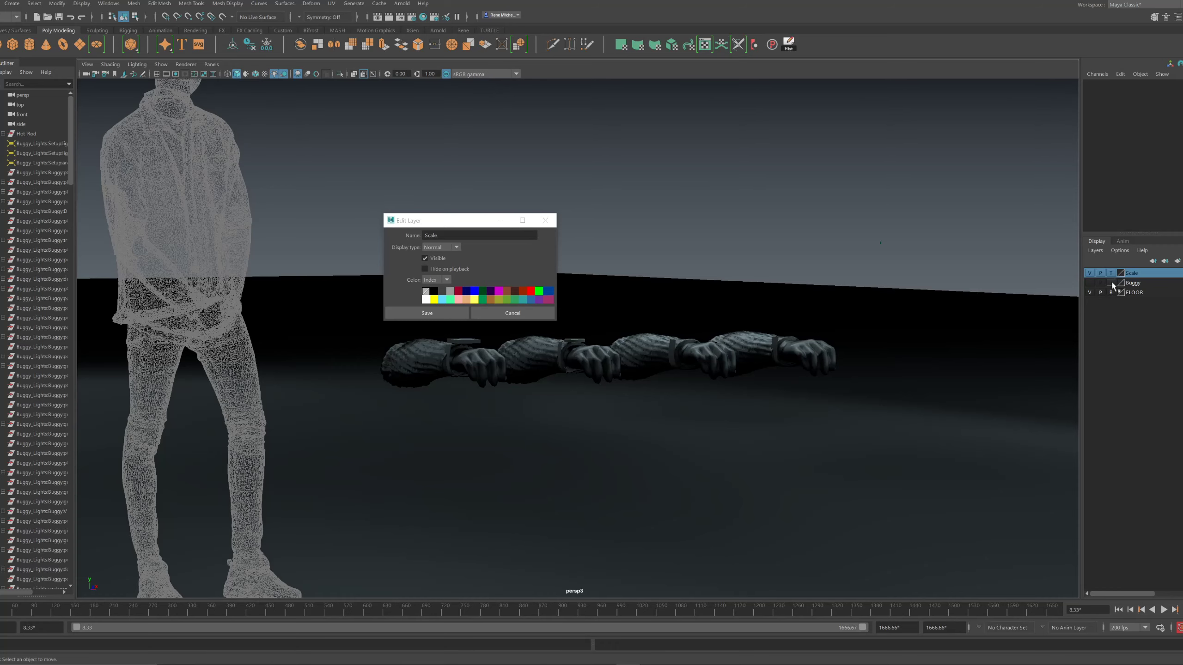
{"action": "left_click", "coordinate": [1111, 273]}
{"action": "left_click", "coordinate": [515, 318]}
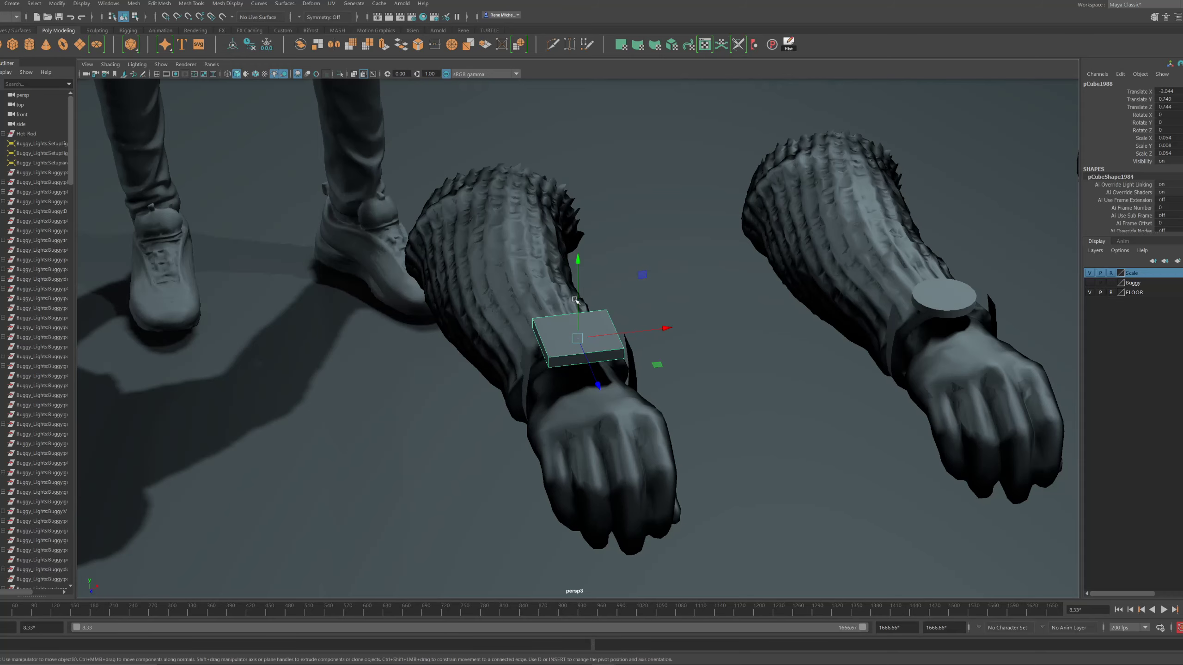
Duplicate the first arm's square watch face onto the third wrist
{"action": "scroll", "coordinate": [697, 322], "scroll_direction": "down", "scroll_amount": 5}
{"action": "left_click_drag", "start_coordinate": [698, 322], "coordinate": [796, 269], "text": "alt"}
{"action": "middle_click_drag", "start_coordinate": [797, 270], "coordinate": [625, 264], "text": "alt"}
{"action": "left_click_drag", "start_coordinate": [624, 263], "coordinate": [842, 353], "text": "alt"}
{"action": "key", "text": "f"}
{"action": "left_click_drag", "start_coordinate": [680, 345], "coordinate": [764, 332], "text": "alt"}
{"action": "scroll", "coordinate": [755, 336], "scroll_direction": "down", "scroll_amount": 7}
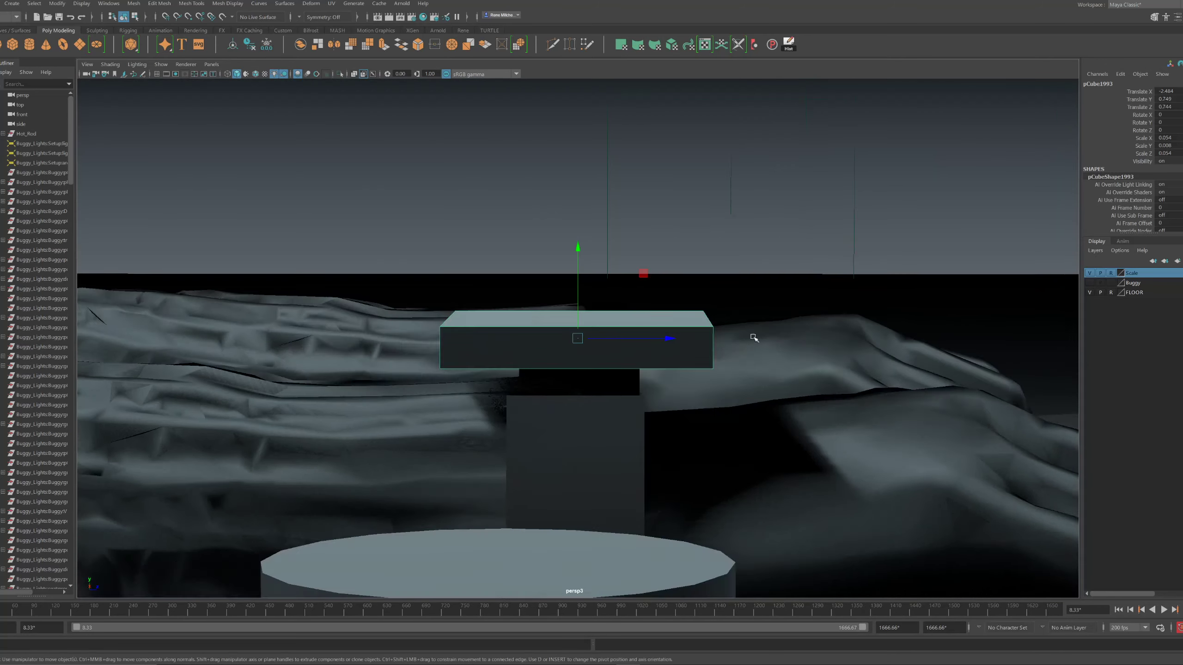
Try stretching the third wrist's square watch face along Z and rotating it
{"action": "key", "text": "r"}
{"action": "left_click_drag", "start_coordinate": [665, 339], "coordinate": [700, 340]}
{"action": "key", "text": "e"}
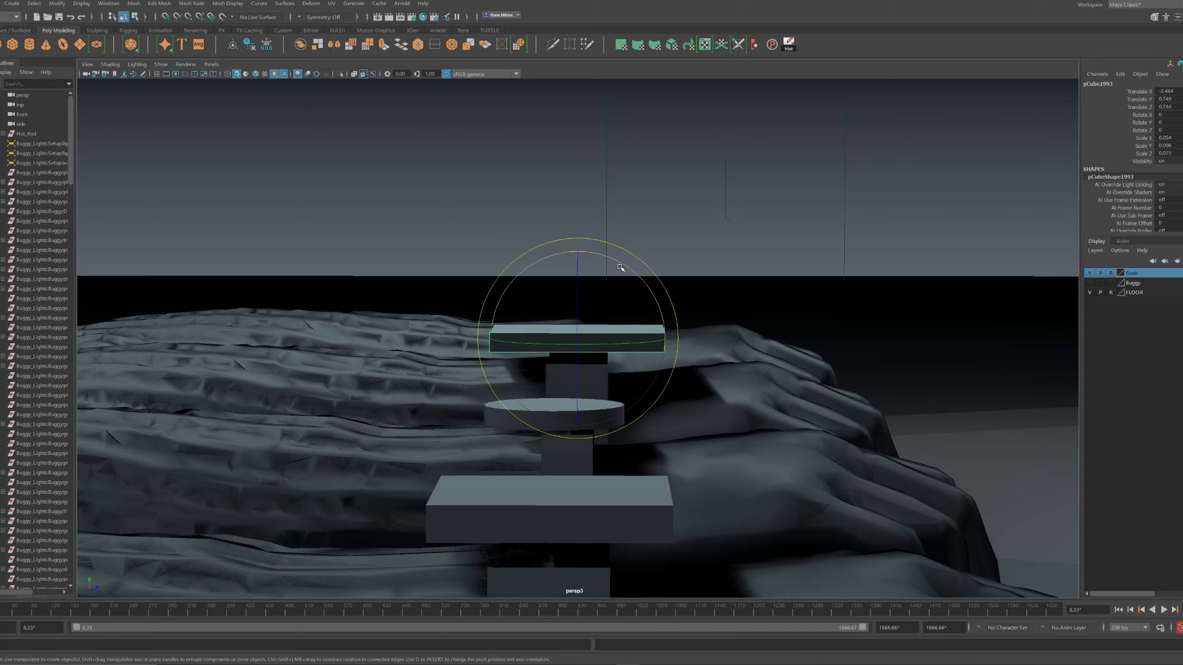
{"action": "left_click_drag", "start_coordinate": [623, 267], "coordinate": [515, 336]}
{"action": "key", "text": "ctrl+z"}
{"action": "key", "text": "r"}
Adjust the vertices of the square watch face on the third wrist
{"action": "left_click", "coordinate": [652, 299]}
{"action": "left_click_drag", "start_coordinate": [652, 298], "coordinate": [591, 372], "text": "alt"}
{"action": "right_click_drag", "start_coordinate": [591, 372], "coordinate": [484, 378]}
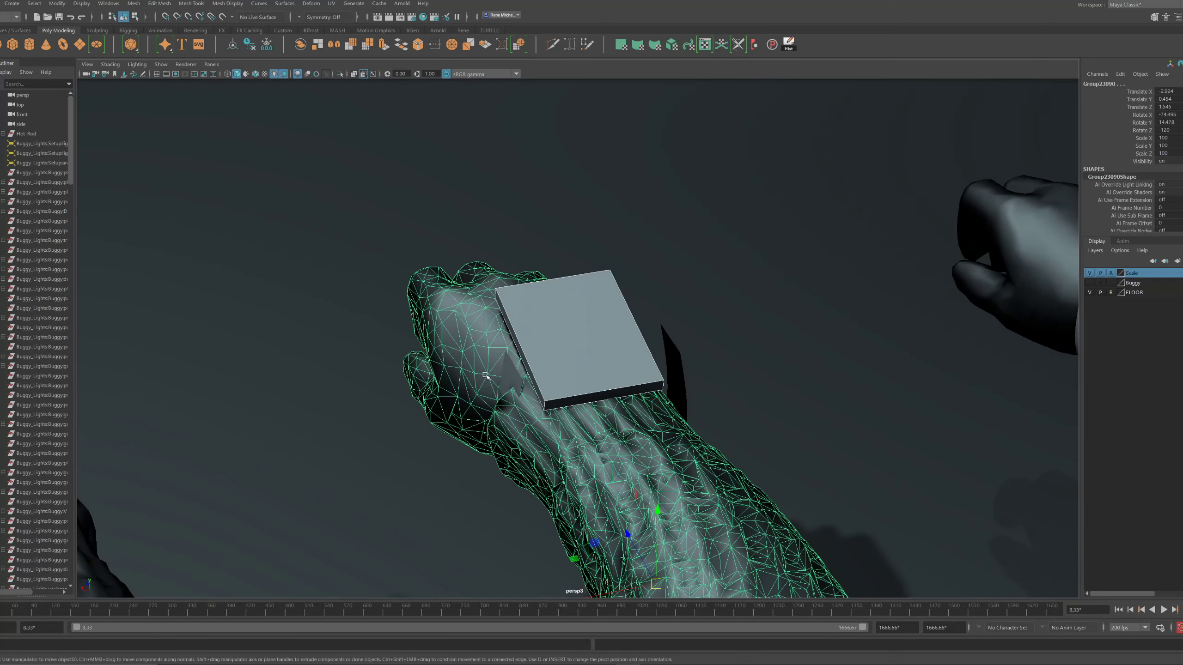
{"action": "left_click", "coordinate": [615, 322]}
{"action": "right_click_drag", "start_coordinate": [580, 354], "coordinate": [472, 360]}
{"action": "left_click_drag", "start_coordinate": [690, 373], "coordinate": [545, 345]}
{"action": "key", "text": "d"}
{"action": "left_click", "coordinate": [604, 349], "text": "ctrl"}
{"action": "right_click_drag", "start_coordinate": [619, 321], "coordinate": [745, 224]}
{"action": "left_click", "coordinate": [754, 220]}
Move a copy of the round watch face into the gap between the third and fourth arms
{"action": "left_click_drag", "start_coordinate": [927, 303], "coordinate": [652, 280], "text": "alt"}
{"action": "right_click_drag", "start_coordinate": [652, 280], "coordinate": [443, 259], "text": "alt"}
{"action": "left_click_drag", "start_coordinate": [442, 259], "coordinate": [911, 383], "text": "alt"}
{"action": "left_click", "coordinate": [441, 355]}
{"action": "key", "text": "ctrl+z"}
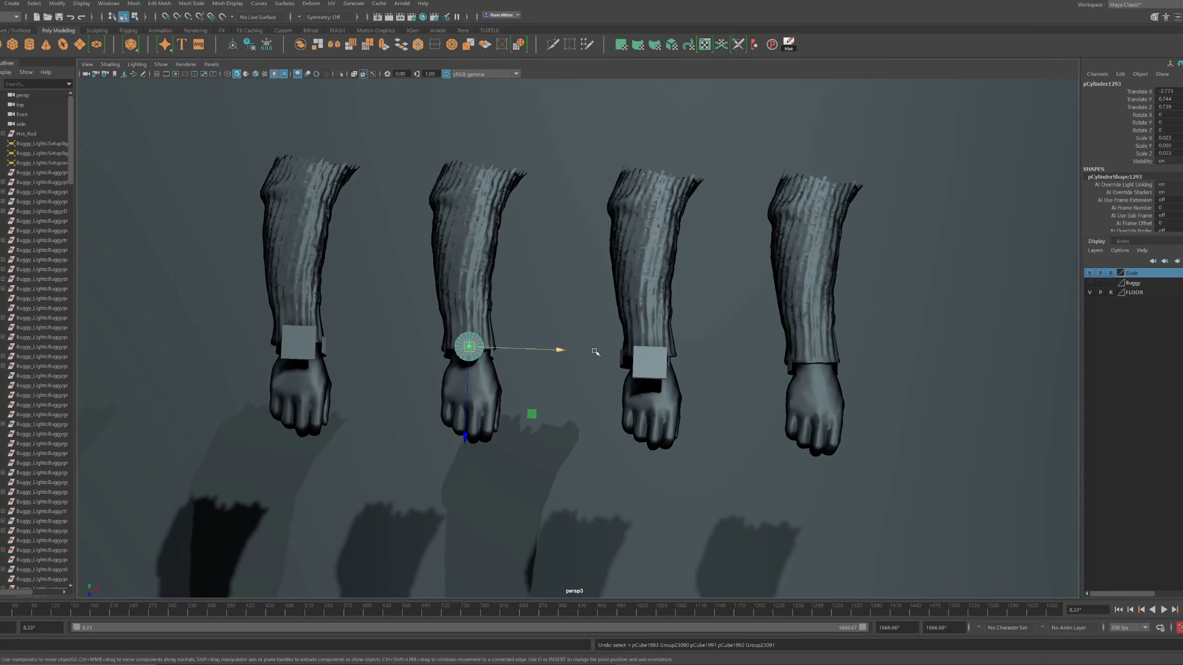
{"action": "middle_click_drag", "start_coordinate": [595, 352], "coordinate": [899, 360]}
Delete the faces making up the right half of the copied round watch face, including the leftover rim faces
{"action": "key", "text": "f"}
{"action": "right_click_drag", "start_coordinate": [606, 310], "coordinate": [613, 366]}
{"action": "left_click_drag", "start_coordinate": [597, 224], "coordinate": [772, 503]}
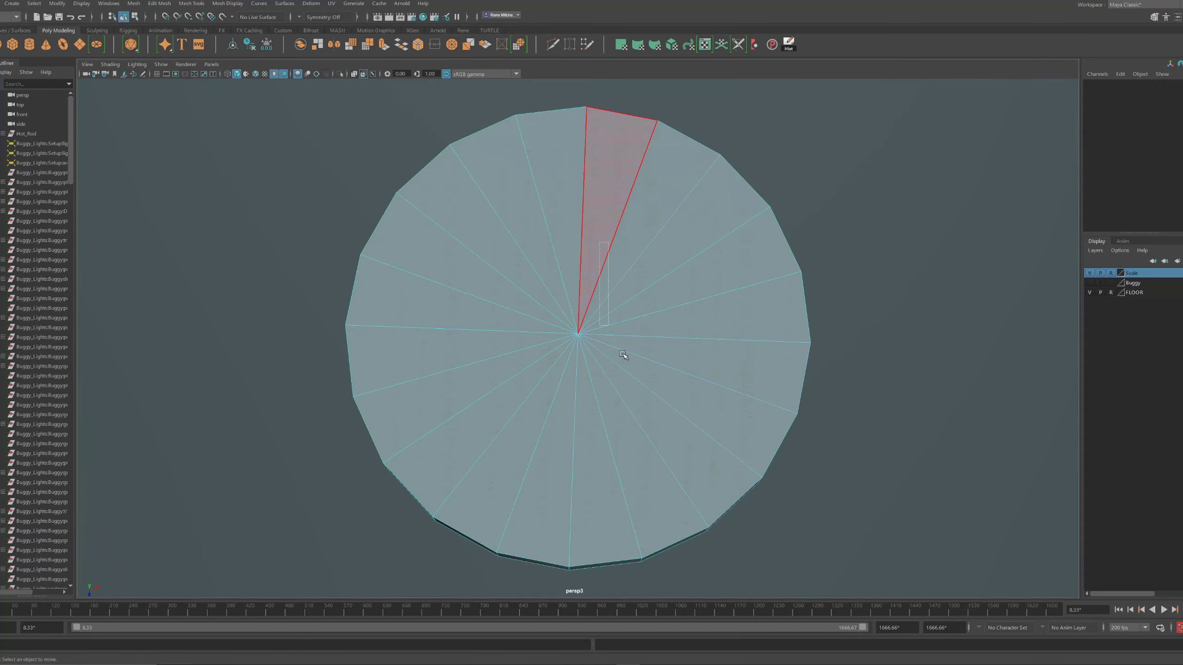
{"action": "key", "text": "Delete"}
{"action": "right_click_drag", "start_coordinate": [727, 276], "coordinate": [612, 179], "text": "alt"}
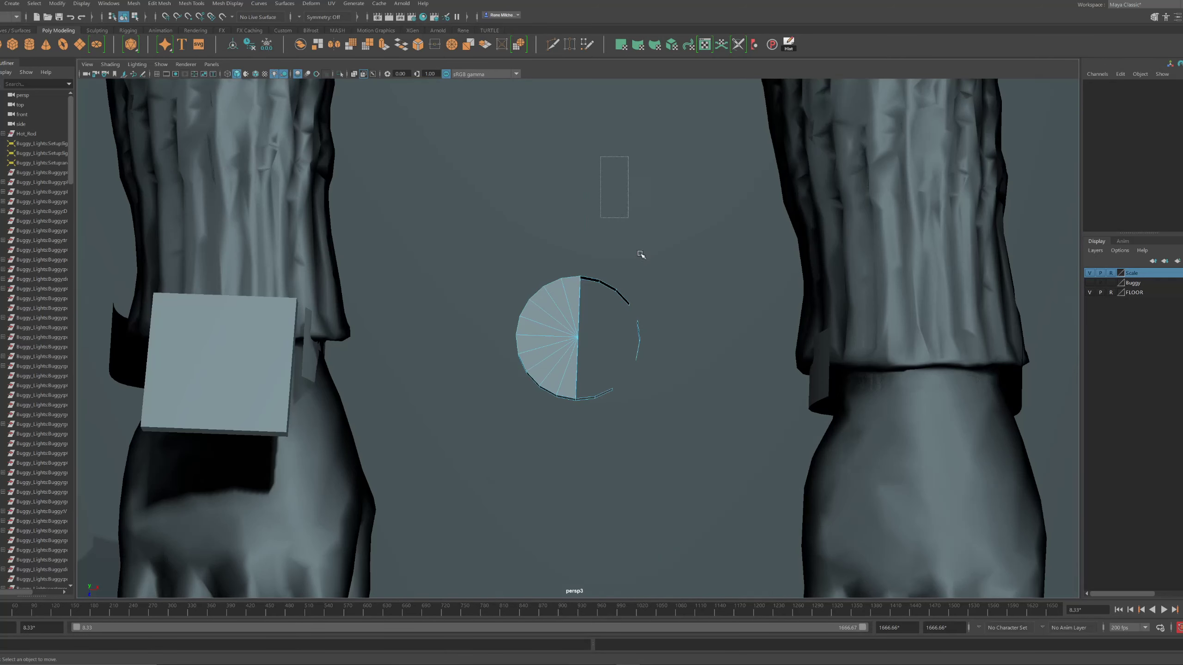
{"action": "left_click_drag", "start_coordinate": [611, 179], "coordinate": [772, 451]}
{"action": "key", "text": "F8"}
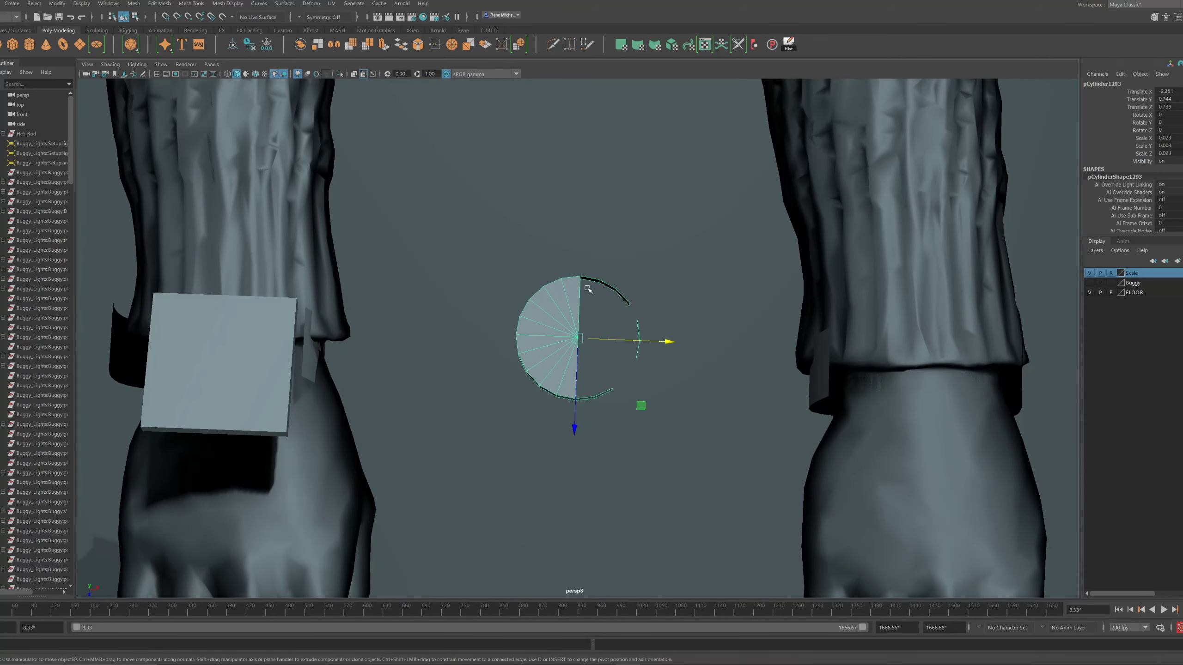
{"action": "key", "text": "F8"}
{"action": "key", "text": "Delete"}
Duplicate the half disc mirrored along X and move the copy over to the fourth wrist
{"action": "right_click_drag", "start_coordinate": [537, 324], "coordinate": [682, 226]}
{"action": "middle_click_drag", "start_coordinate": [652, 279], "coordinate": [617, 270], "text": "alt"}
{"action": "key", "text": "ctrl+shift+d"}
{"action": "left_click_drag", "start_coordinate": [632, 333], "coordinate": [834, 348]}
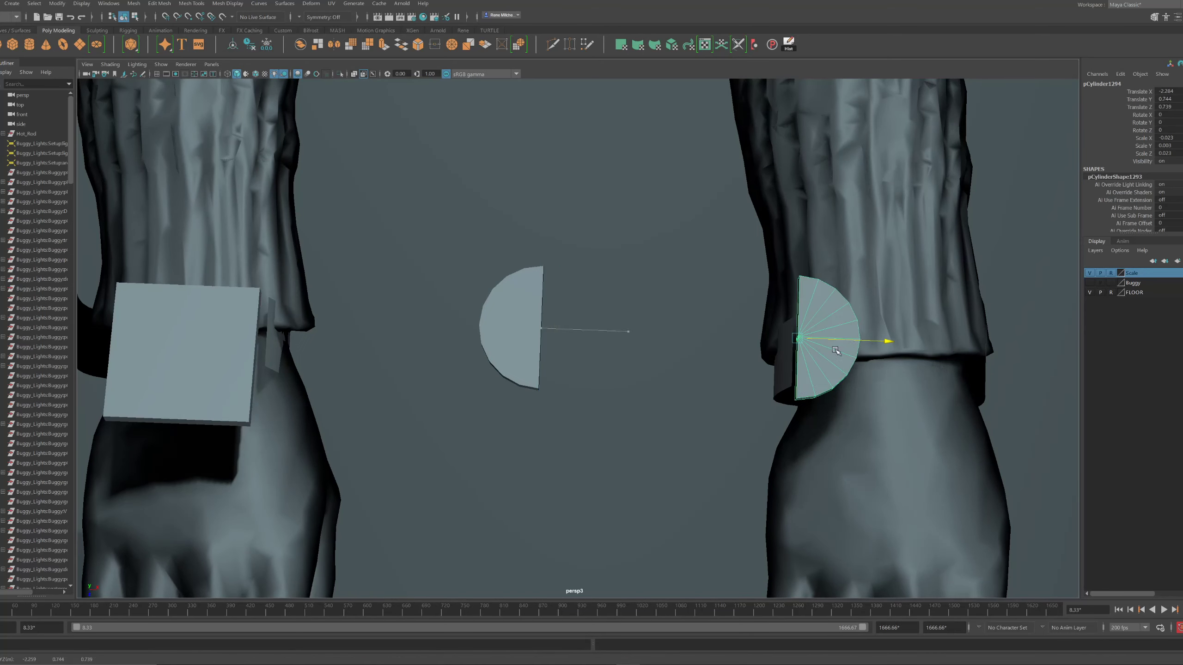
Combine the two half discs into a single mesh and select its vertices
{"action": "left_click", "coordinate": [513, 304], "text": "shift"}
{"action": "left_click", "coordinate": [126, 4]}
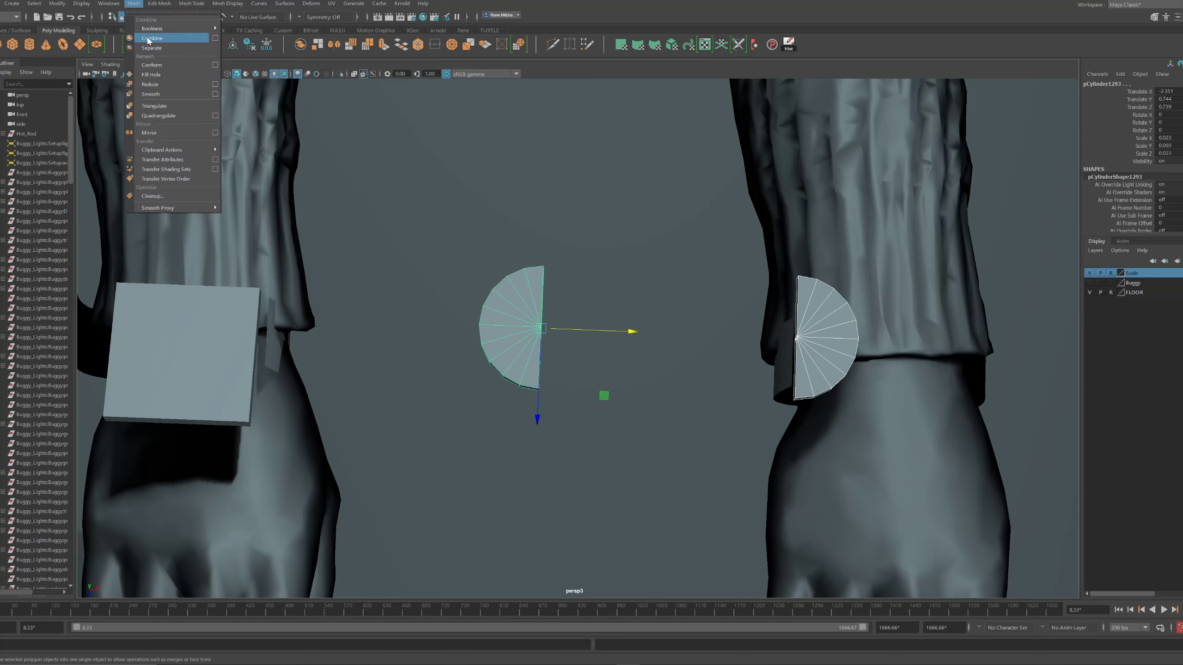
{"action": "left_click", "coordinate": [150, 39]}
{"action": "right_click_drag", "start_coordinate": [501, 288], "coordinate": [322, 300]}
{"action": "left_click_drag", "start_coordinate": [343, 184], "coordinate": [1060, 584]}
Bridge the open flat borders of the two half discs to form a pill-shaped watch face
{"action": "left_click_drag", "start_coordinate": [760, 334], "coordinate": [573, 293], "text": "alt"}
{"action": "right_click_drag", "start_coordinate": [573, 294], "coordinate": [578, 270]}
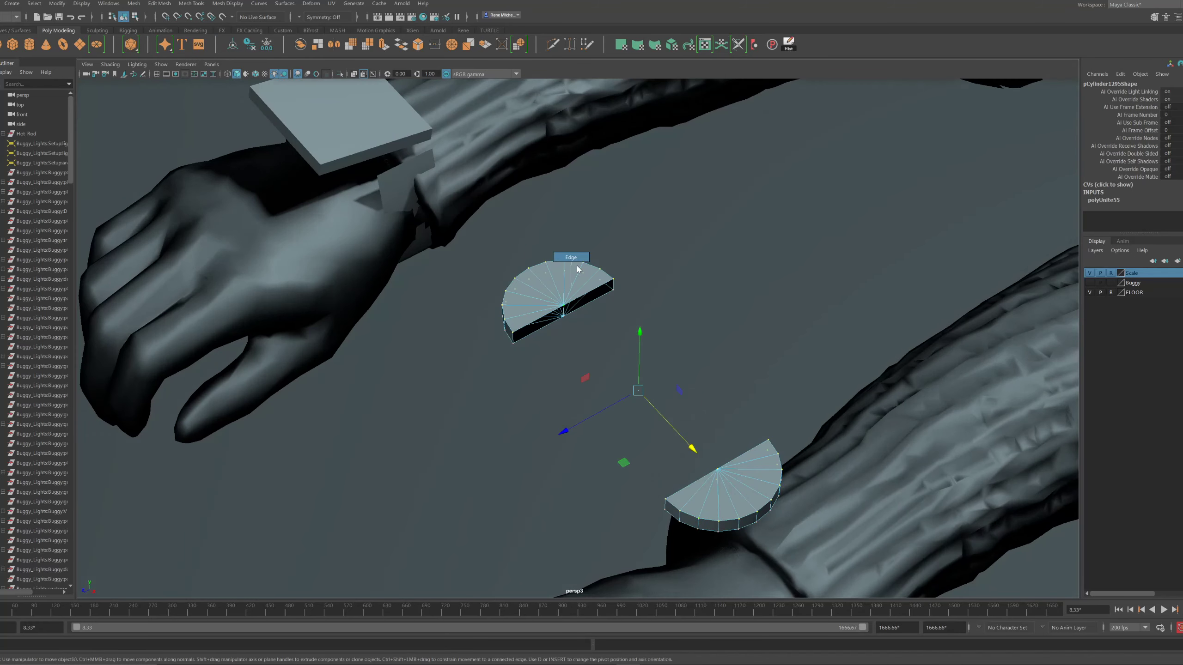
{"action": "double_click", "coordinate": [584, 295]}
{"action": "left_click_drag", "start_coordinate": [587, 303], "coordinate": [787, 389], "text": "alt"}
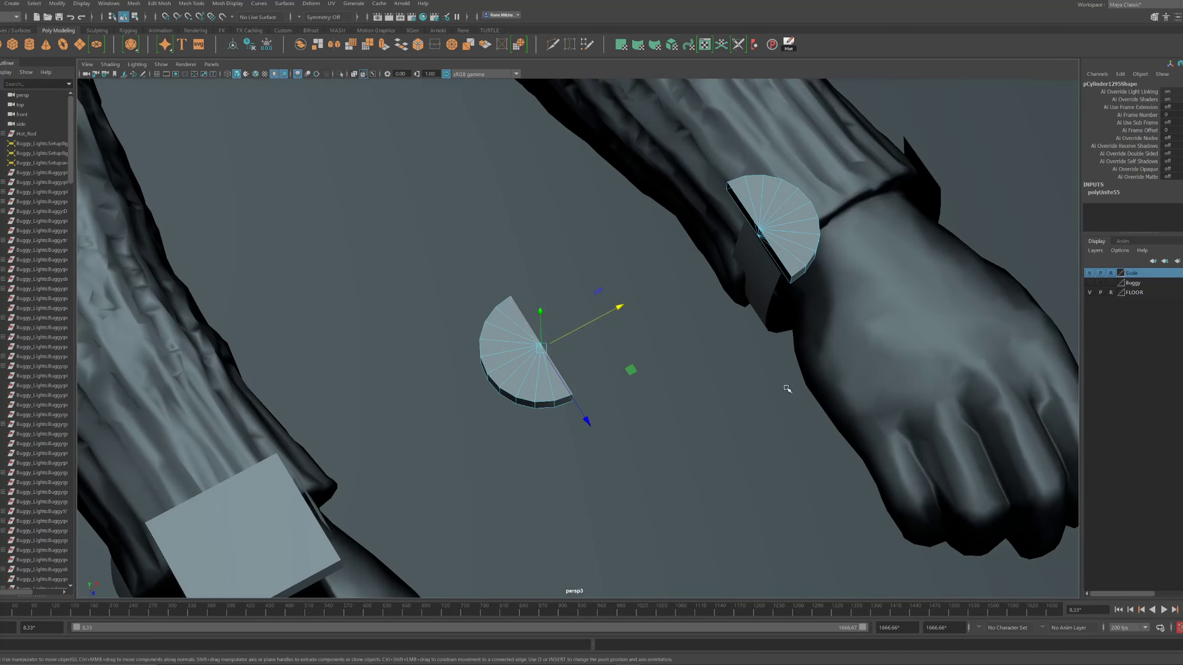
{"action": "left_click", "coordinate": [779, 257]}
{"action": "right_click_drag", "start_coordinate": [778, 257], "coordinate": [769, 372], "text": "shift"}
{"action": "left_click_drag", "start_coordinate": [759, 354], "coordinate": [699, 321], "text": "alt"}
{"action": "right_click_drag", "start_coordinate": [698, 322], "coordinate": [637, 265], "text": "alt"}
{"action": "left_click_drag", "start_coordinate": [637, 265], "coordinate": [601, 294], "text": "alt"}
{"action": "right_click_drag", "start_coordinate": [601, 293], "coordinate": [670, 223]}
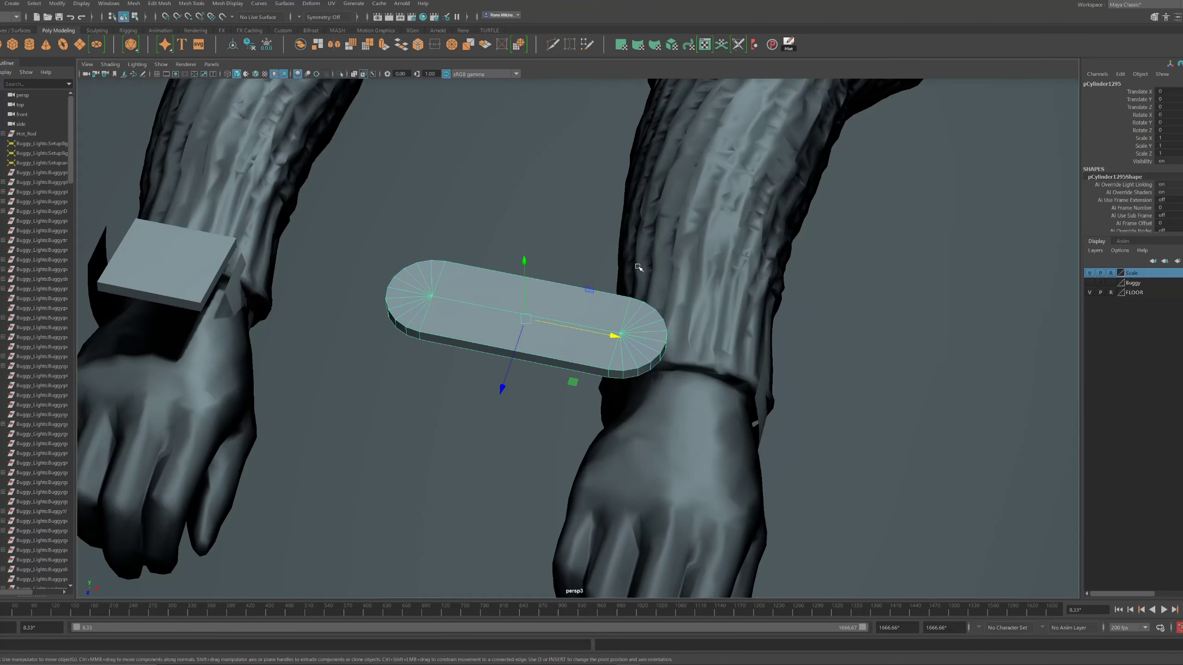
Move the pill-shaped watch face onto the fourth wrist and scale it uniformly to about 0.61
{"action": "left_click_drag", "start_coordinate": [784, 356], "coordinate": [781, 357]}
{"action": "key", "text": "r"}
{"action": "left_click_drag", "start_coordinate": [693, 351], "coordinate": [634, 338]}
{"action": "mouse_move", "coordinate": [672, 341]}
{"action": "left_mouse_down", "text": "alt"}
{"action": "mouse_move", "coordinate": [681, 288]}
{"action": "mouse_move", "coordinate": [654, 343]}
{"action": "left_mouse_up", "text": "alt"}
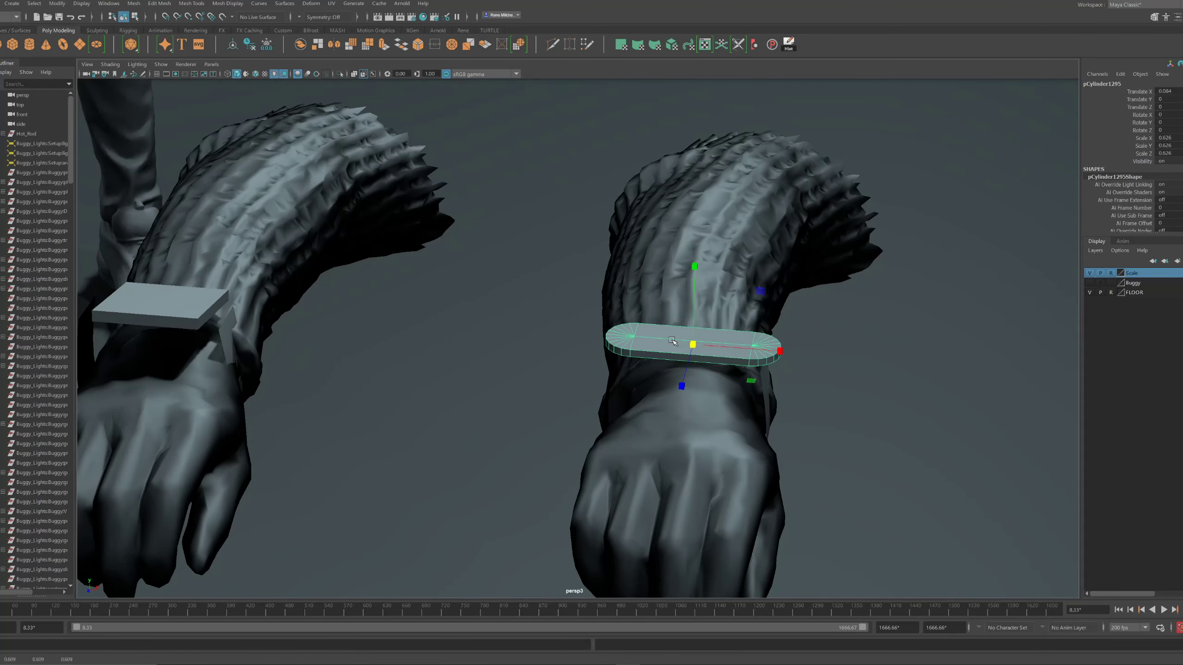
{"action": "left_click_drag", "start_coordinate": [731, 396], "coordinate": [549, 371], "text": "alt"}
{"action": "key", "text": "w"}
{"action": "key", "text": "ctrl+z"}
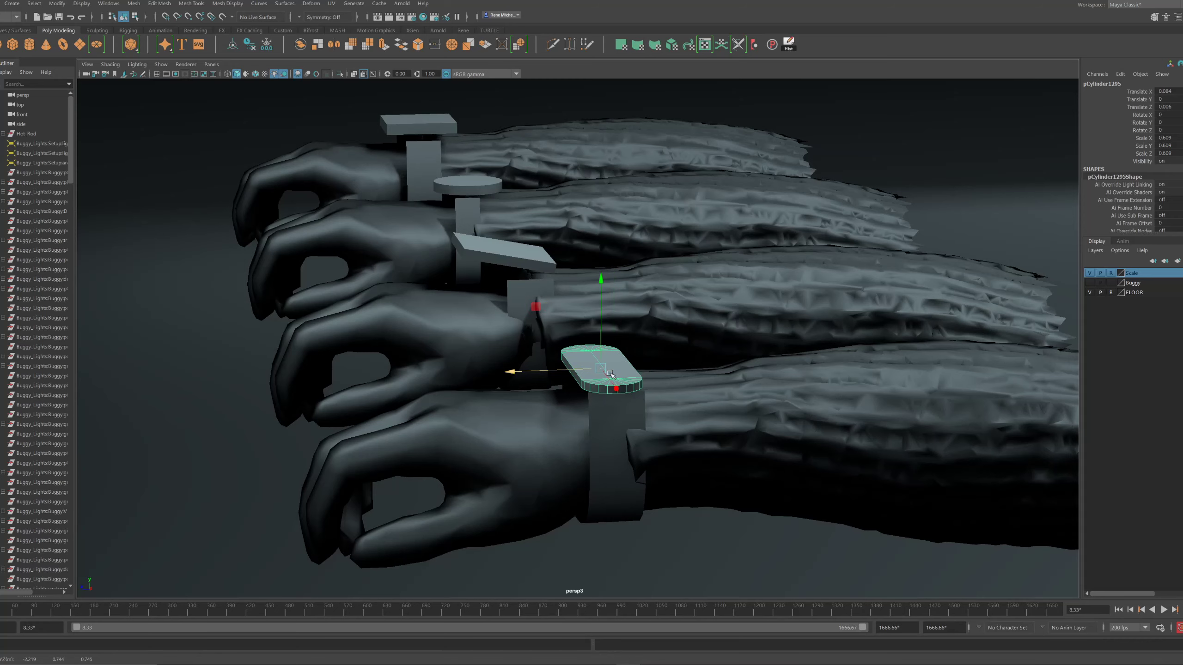
Examine the four watch blockouts from several angles, then focus on the first wrist's square watch face
{"action": "left_click", "coordinate": [930, 135]}
{"action": "right_click_drag", "start_coordinate": [466, 157], "coordinate": [412, 161], "text": "alt"}
{"action": "left_click_drag", "start_coordinate": [412, 162], "coordinate": [102, 345], "text": "alt"}
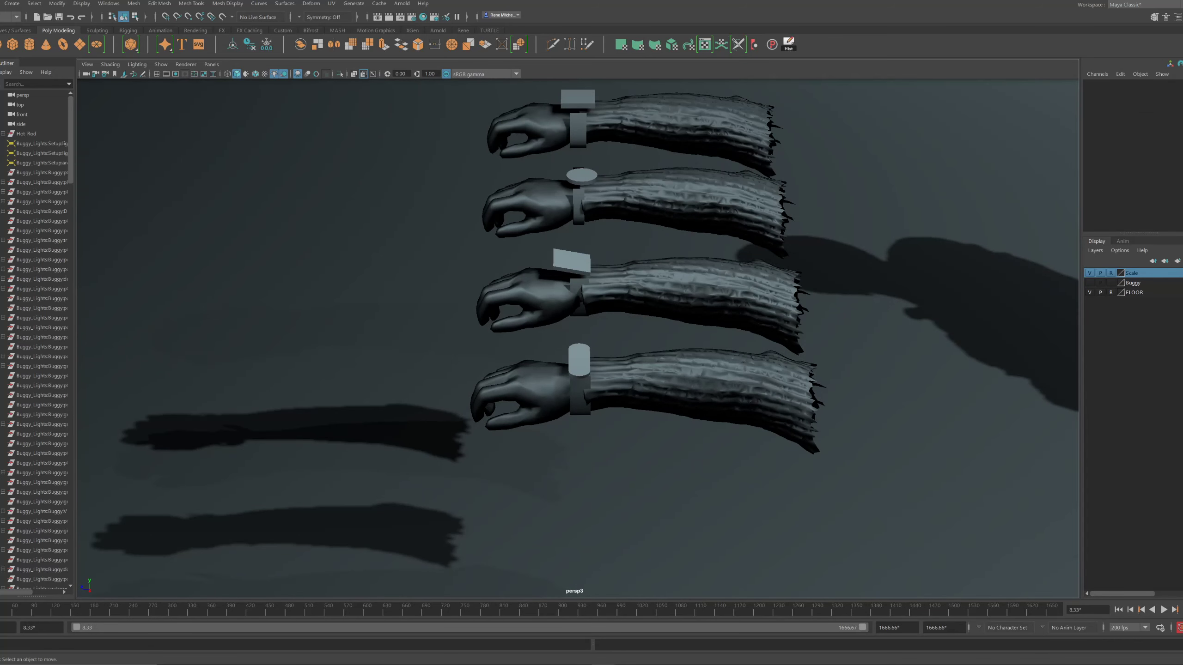
{"action": "mouse_move", "coordinate": [454, 248]}
{"action": "left_mouse_down", "text": "alt"}
{"action": "mouse_move", "coordinate": [612, 259]}
{"action": "mouse_move", "coordinate": [483, 111]}
{"action": "mouse_move", "coordinate": [597, 322]}
{"action": "mouse_move", "coordinate": [727, 342]}
{"action": "mouse_move", "coordinate": [615, 324]}
{"action": "mouse_move", "coordinate": [459, 240]}
{"action": "left_mouse_up", "text": "alt"}
{"action": "left_click", "coordinate": [734, 346]}
{"action": "key", "text": "f"}
{"action": "right_click_drag", "start_coordinate": [459, 240], "coordinate": [330, 230], "text": "alt"}
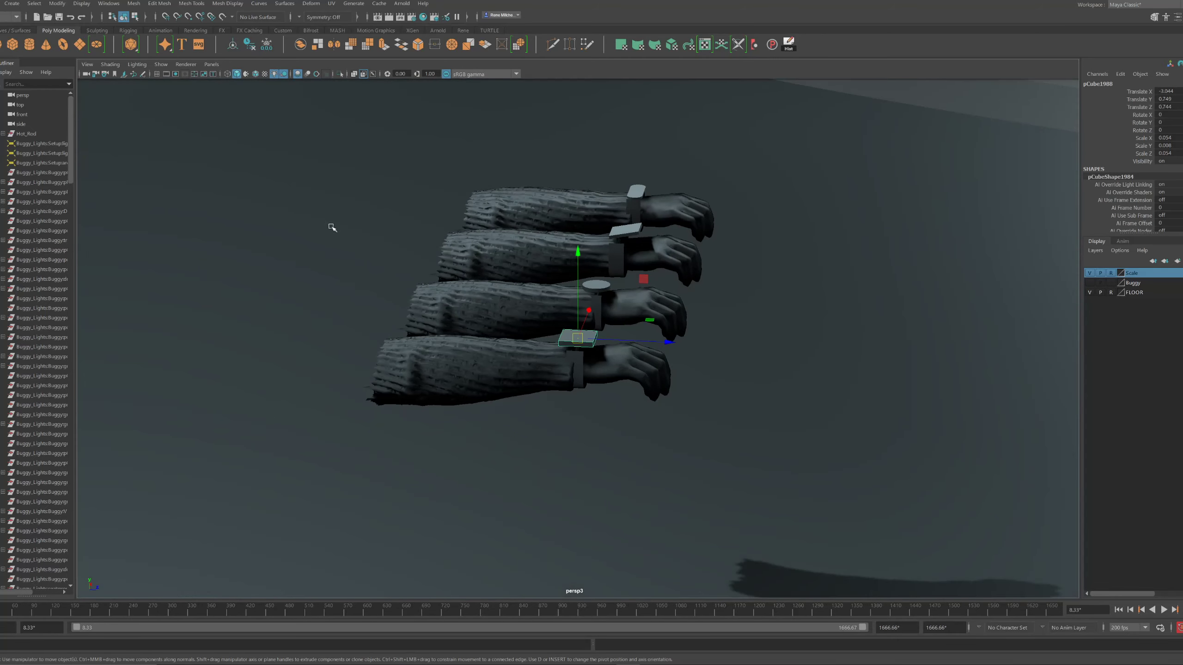
{"action": "right_click_drag", "start_coordinate": [525, 244], "coordinate": [703, 320], "text": "alt"}
{"action": "left_click_drag", "start_coordinate": [652, 271], "coordinate": [764, 317], "text": "alt"}
{"action": "right_click_drag", "start_coordinate": [563, 317], "coordinate": [652, 345], "text": "alt"}
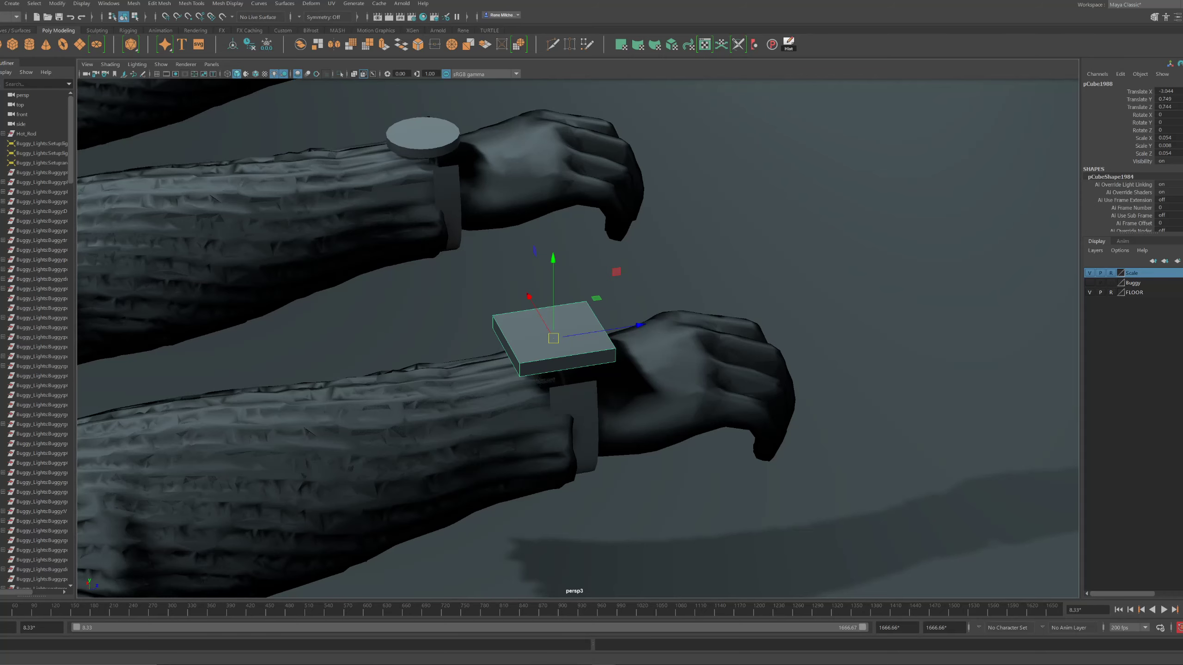
Duplicate the first wrist's square watch face and place the copy above it, slightly toward the hand
{"action": "left_click_drag", "start_coordinate": [753, 204], "coordinate": [730, 364], "text": "alt"}
{"action": "key", "text": "ctrl+d"}
{"action": "left_click_drag", "start_coordinate": [576, 335], "coordinate": [545, 296], "text": "alt"}
{"action": "left_click_drag", "start_coordinate": [604, 271], "coordinate": [638, 221]}
{"action": "key", "text": "f"}
{"action": "right_click_drag", "start_coordinate": [639, 221], "coordinate": [574, 229], "text": "alt"}
{"action": "left_click_drag", "start_coordinate": [751, 262], "coordinate": [711, 233], "text": "alt"}
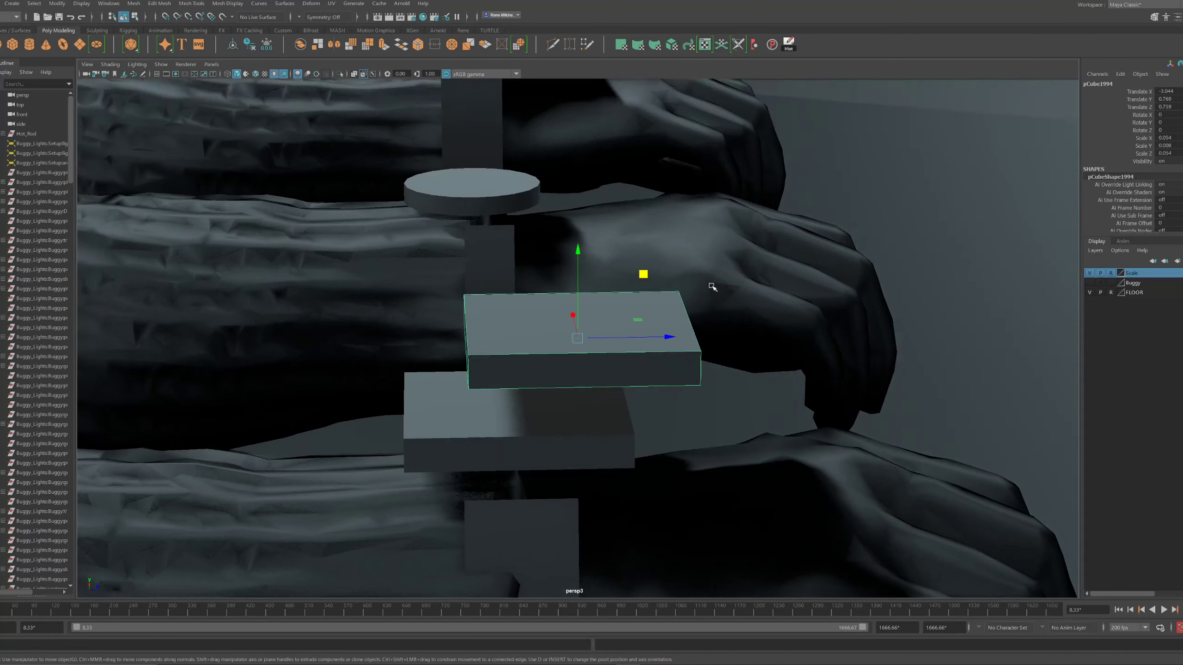
Delete every face of the raised square copy except its top face
{"action": "right_click_drag", "start_coordinate": [710, 288], "coordinate": [764, 291], "text": "alt"}
{"action": "left_click_drag", "start_coordinate": [666, 284], "coordinate": [773, 350], "text": "alt"}
{"action": "key", "text": "r"}
{"action": "left_click_drag", "start_coordinate": [702, 334], "coordinate": [656, 331], "text": "alt"}
{"action": "key", "text": "w"}
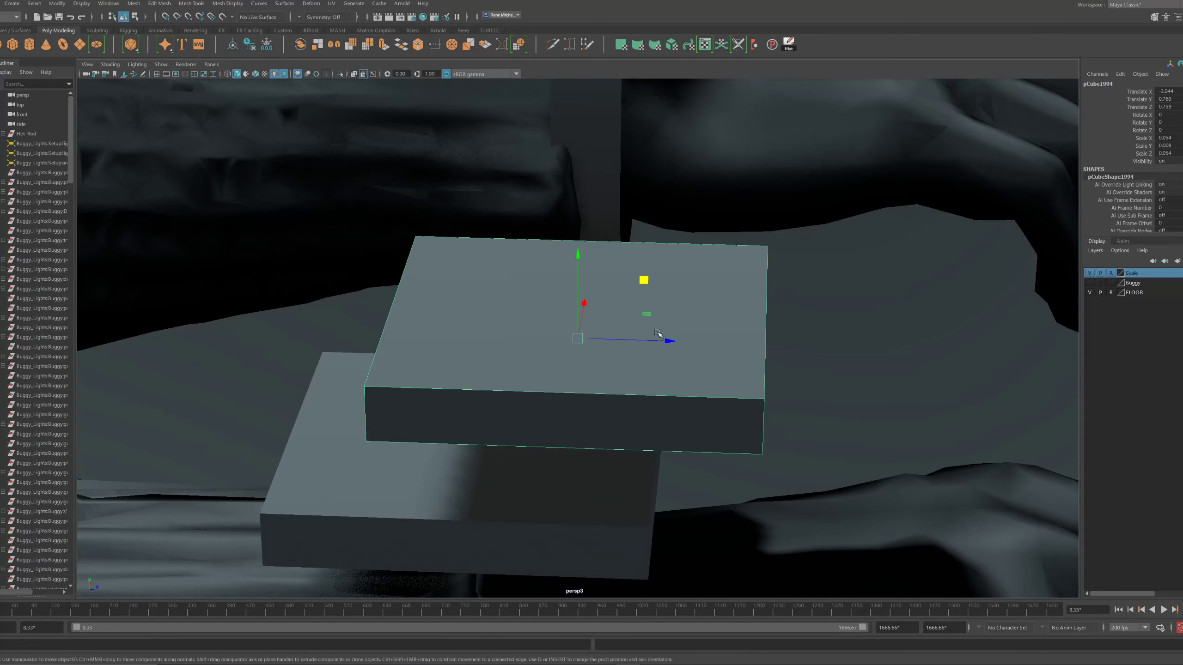
{"action": "right_click_drag", "start_coordinate": [657, 331], "coordinate": [663, 362]}
{"action": "left_click", "coordinate": [666, 356]}
{"action": "key", "text": "ctrl+shift+i"}
{"action": "key", "text": "Delete"}
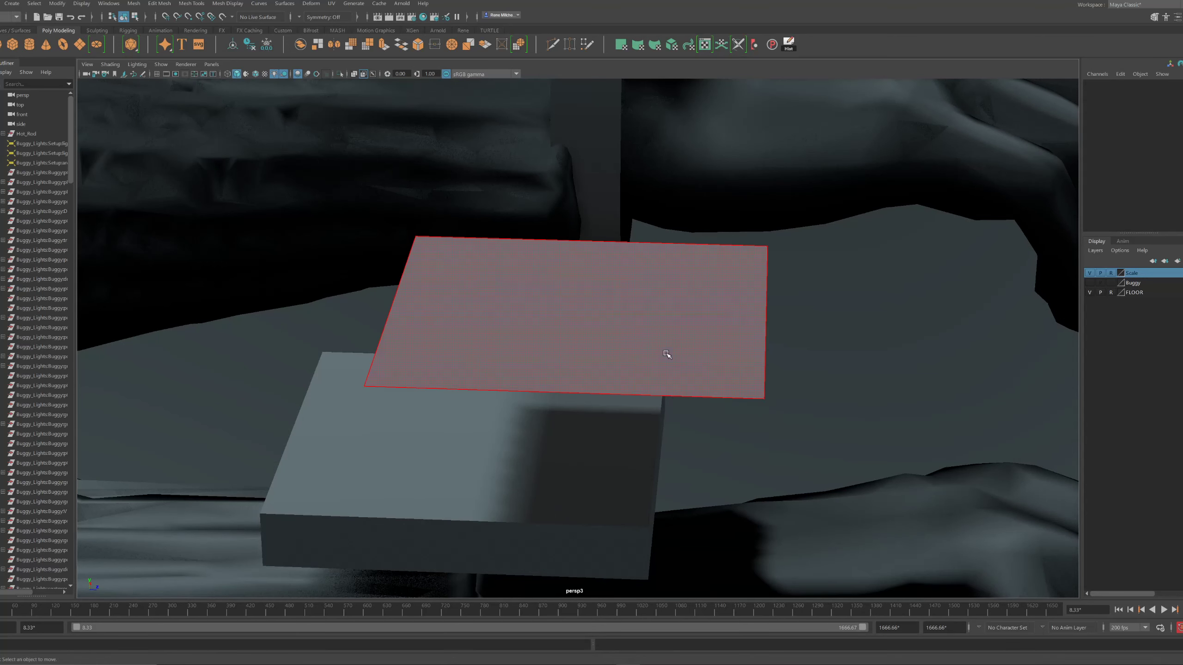
Scale the remaining plane's vertices along Z to narrow it into a rectangle across the wrist
{"action": "right_click_drag", "start_coordinate": [523, 306], "coordinate": [475, 312], "text": "alt"}
{"action": "left_click_drag", "start_coordinate": [465, 261], "coordinate": [476, 345], "text": "alt"}
{"action": "left_click_drag", "start_coordinate": [381, 197], "coordinate": [796, 520]}
{"action": "key", "text": "r"}
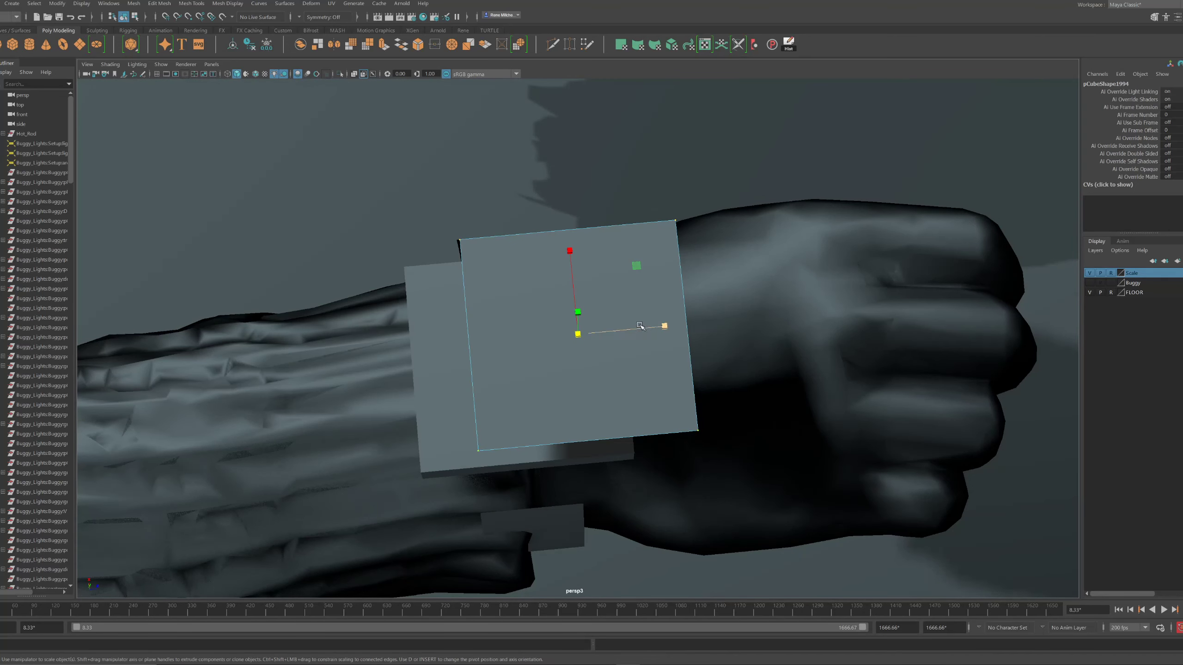
{"action": "left_click_drag", "start_coordinate": [640, 327], "coordinate": [599, 329]}
{"action": "key", "text": "w"}
{"action": "left_click_drag", "start_coordinate": [526, 333], "coordinate": [556, 358], "text": "alt"}
{"action": "key", "text": "r"}
{"action": "key", "text": "w"}
{"action": "right_click_drag", "start_coordinate": [608, 308], "coordinate": [650, 523]}
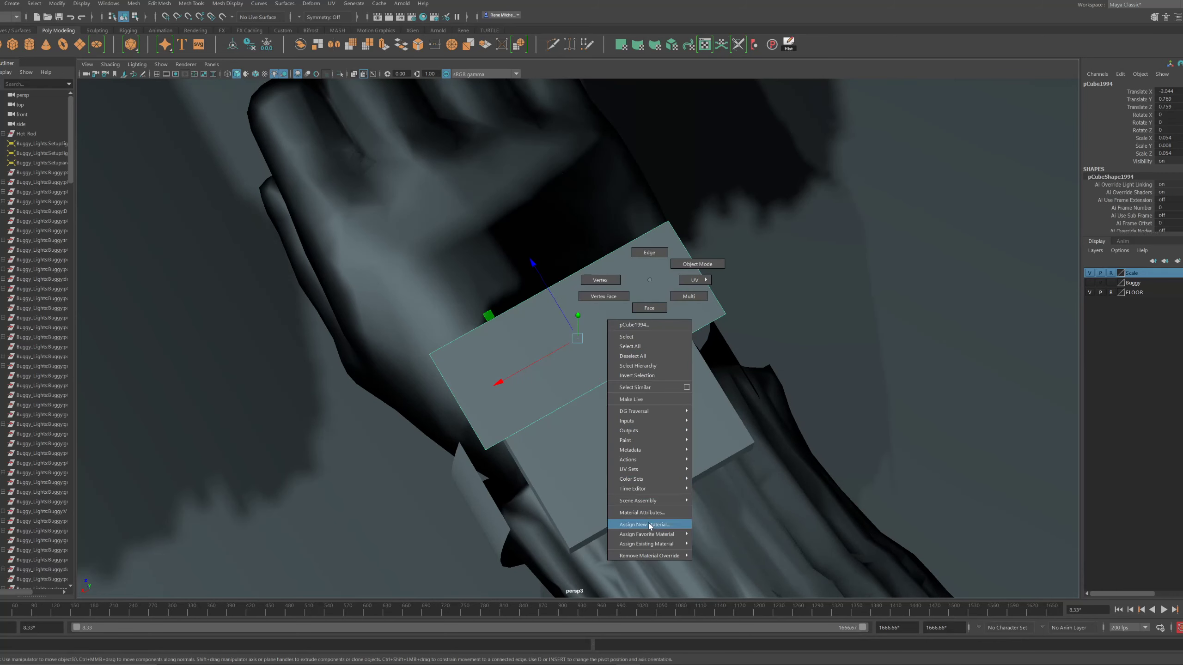
{"action": "left_click", "coordinate": [651, 526]}
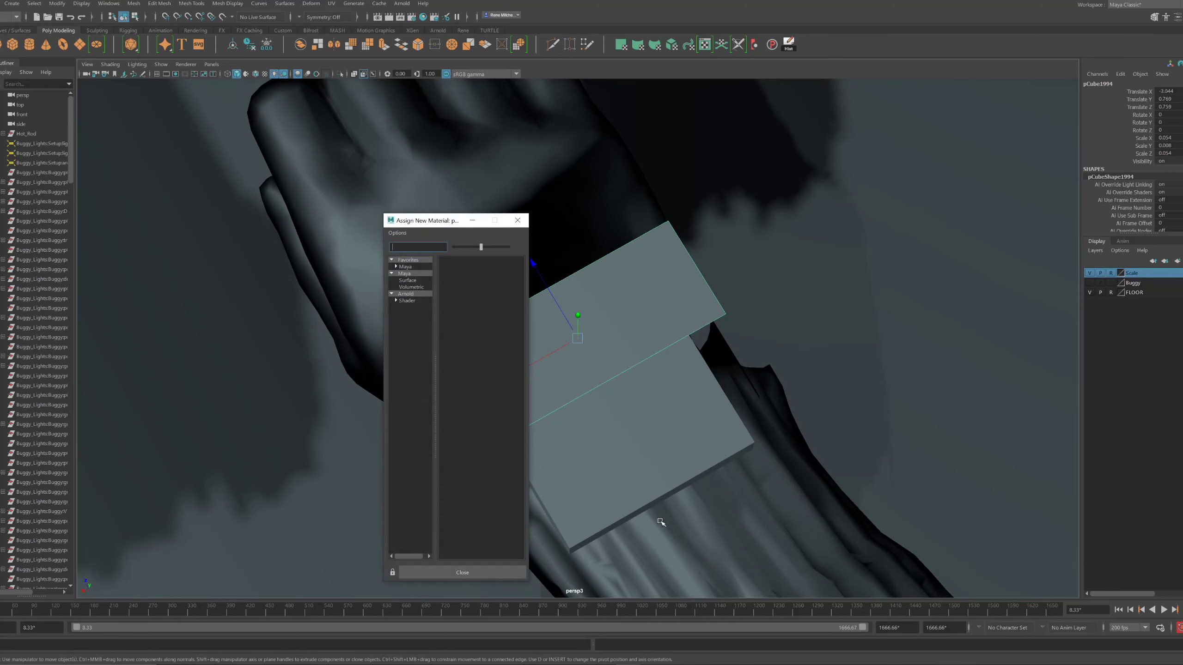
{"action": "left_click", "coordinate": [518, 222]}
{"action": "right_click_drag", "start_coordinate": [606, 278], "coordinate": [722, 574]}
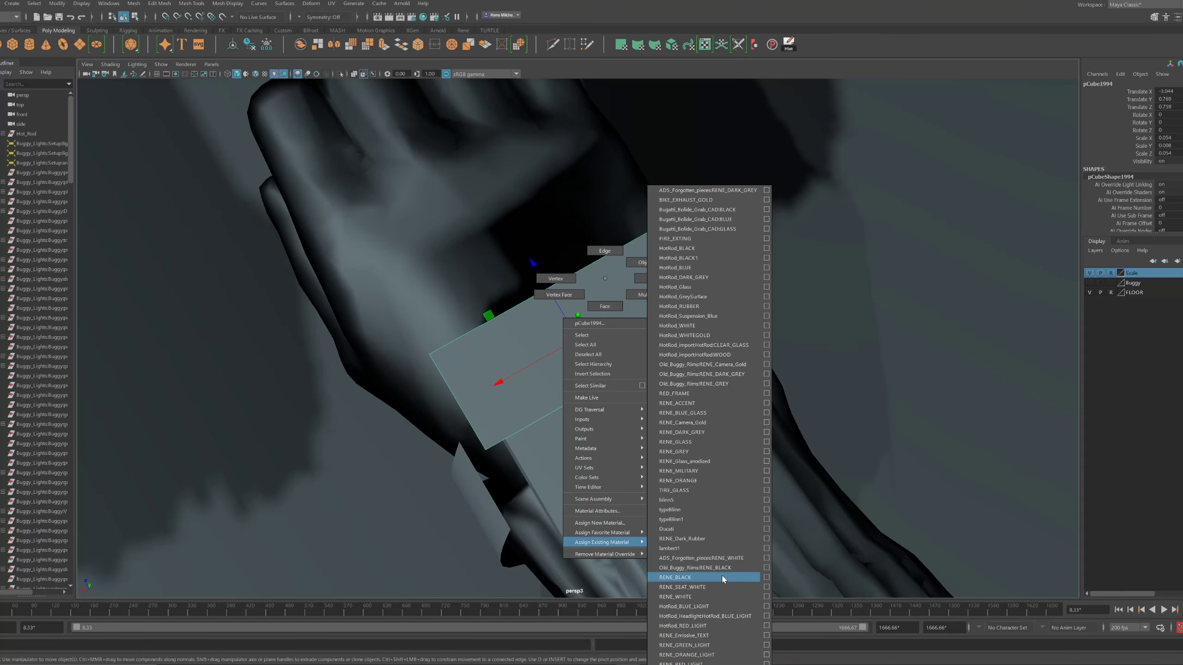
Assign a new Blinn material to the rectangular plane
{"action": "right_click_drag", "start_coordinate": [722, 575], "coordinate": [603, 524]}
{"action": "type", "text": "blin"}
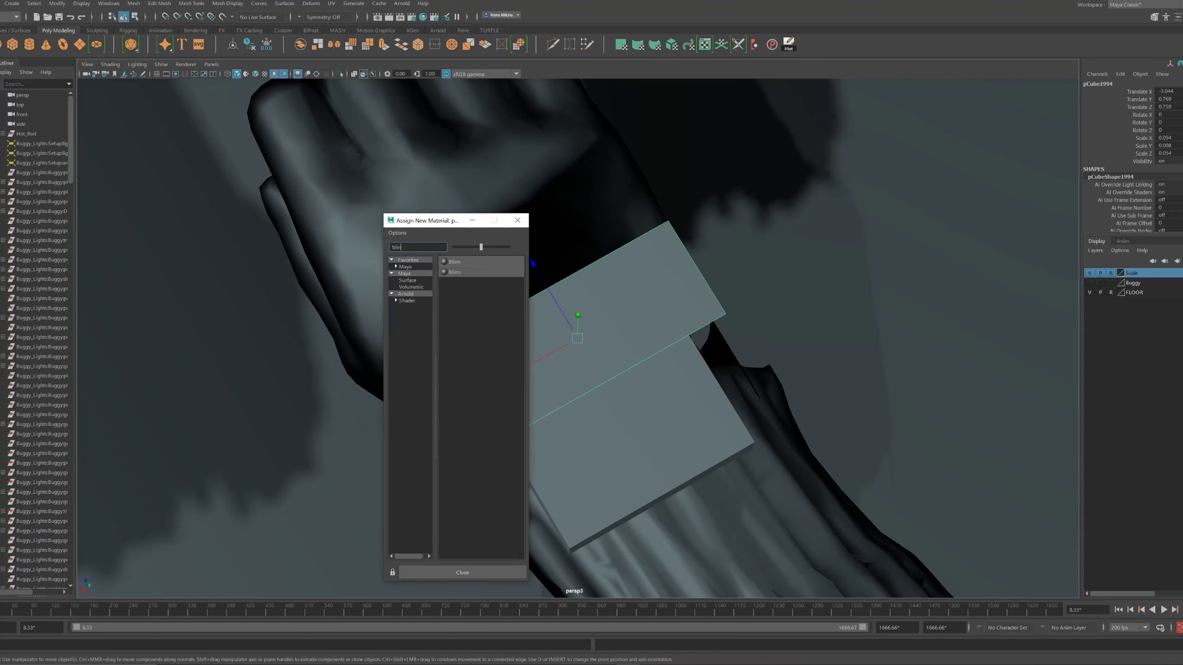
{"action": "left_click", "coordinate": [456, 262]}
Name the plane's material WATCH_DARK_GLASS, darken its color and raise its transparency to a light grey
{"action": "left_click_drag", "start_coordinate": [703, 291], "coordinate": [633, 252], "text": "alt"}
{"action": "right_click_drag", "start_coordinate": [570, 318], "coordinate": [572, 552]}
{"action": "left_click_drag", "start_coordinate": [695, 330], "coordinate": [629, 310], "text": "alt"}
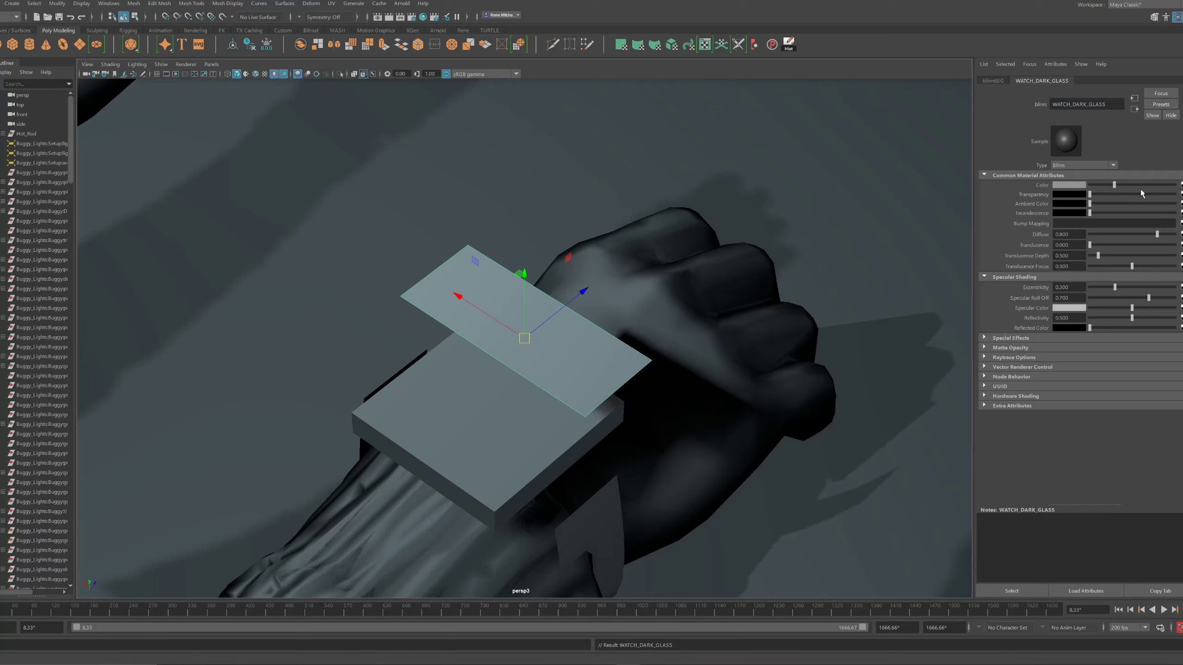
{"action": "left_click_drag", "start_coordinate": [1103, 186], "coordinate": [1106, 185]}
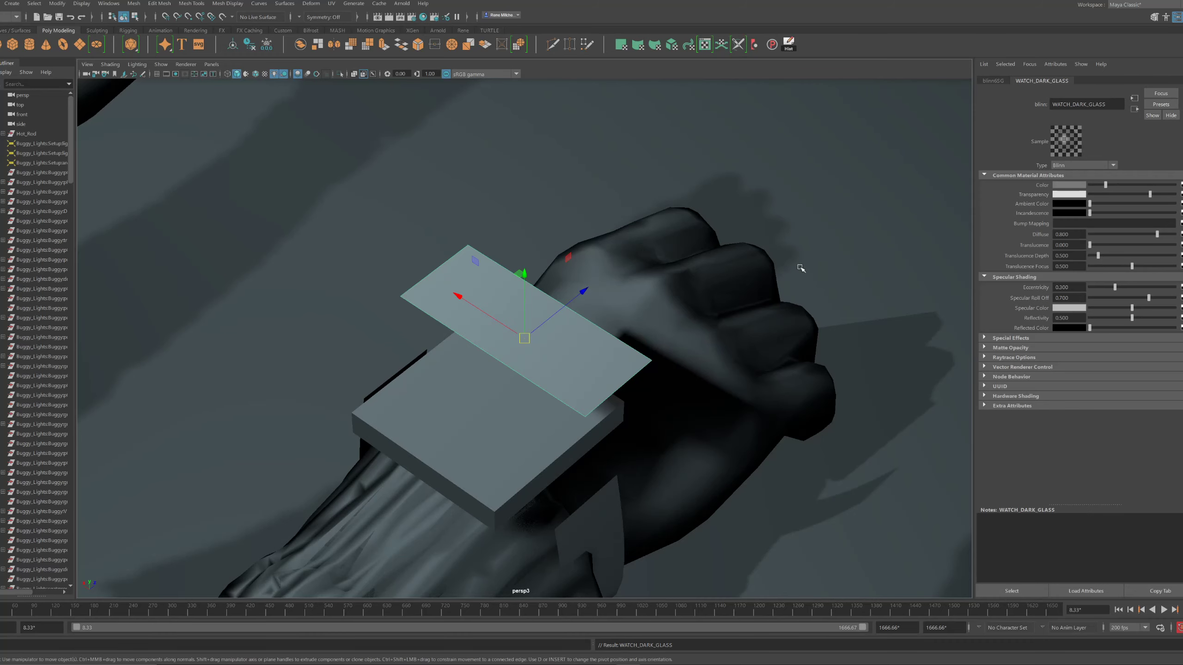
Extrude the rectangular plane's face downward to form a thin glass slab
{"action": "left_click_drag", "start_coordinate": [797, 264], "coordinate": [562, 244], "text": "alt"}
{"action": "left_click", "coordinate": [452, 407]}
{"action": "left_click", "coordinate": [522, 345]}
{"action": "right_click_drag", "start_coordinate": [525, 335], "coordinate": [525, 372]}
{"action": "left_click", "coordinate": [550, 340]}
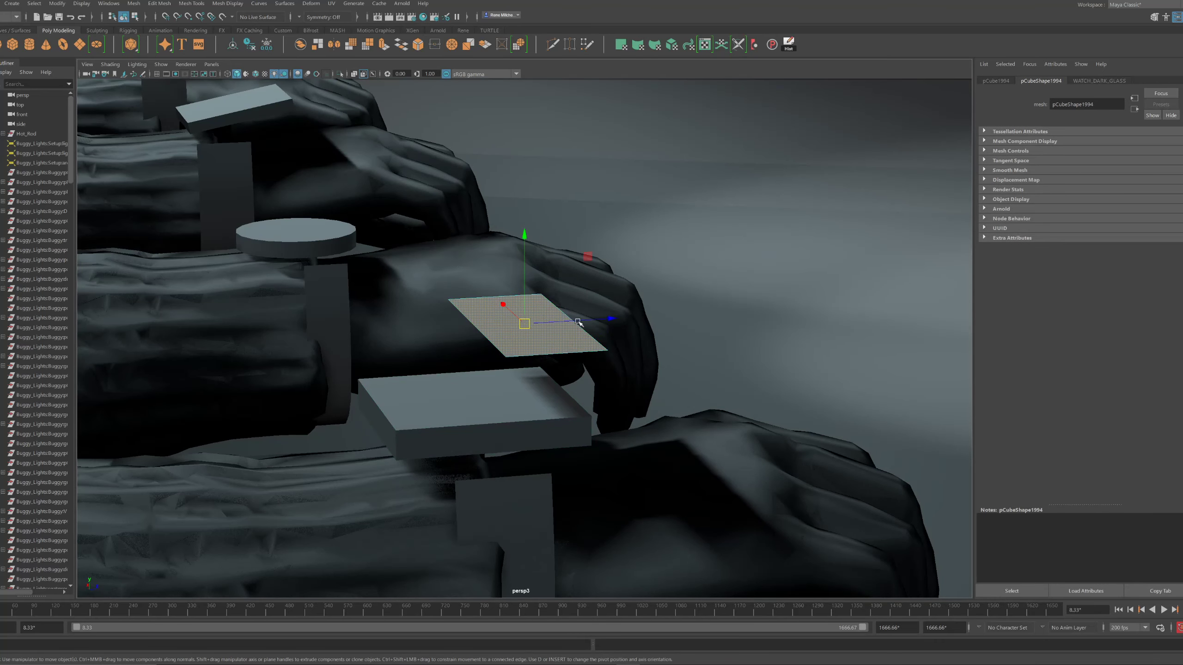
{"action": "key", "text": "ctrl+e"}
{"action": "key", "text": "w"}
{"action": "left_click_drag", "start_coordinate": [528, 226], "coordinate": [531, 245]}
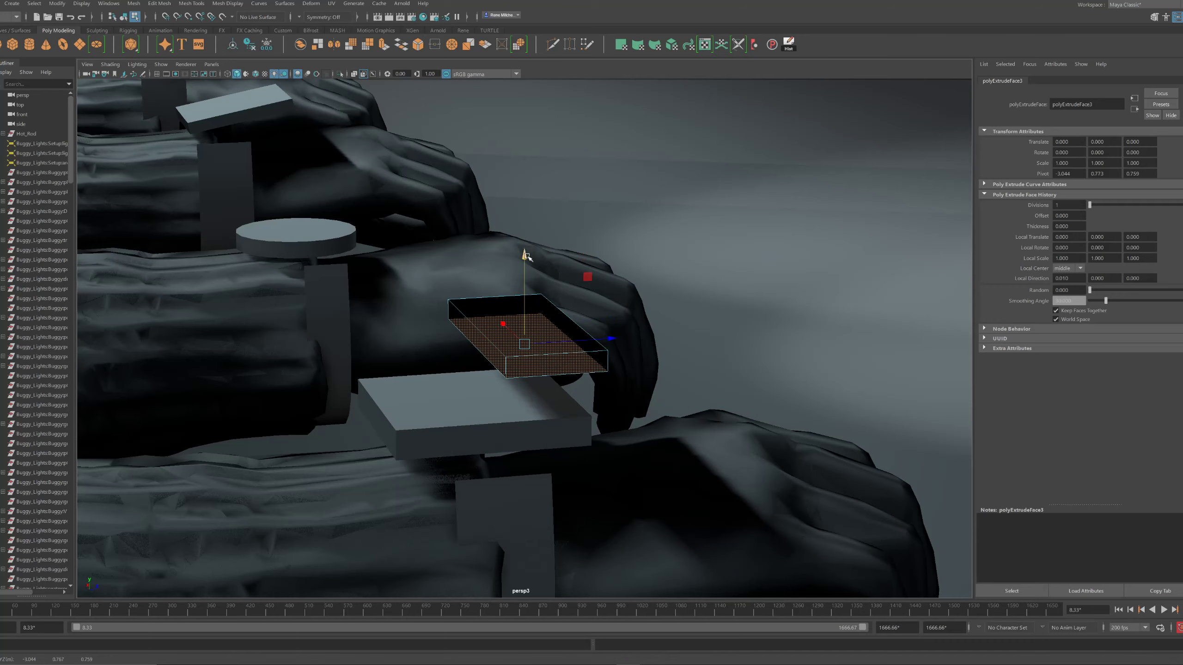
Conform the normals of the thin glass slab
{"action": "key", "text": "F8"}
{"action": "left_click", "coordinate": [228, 3]}
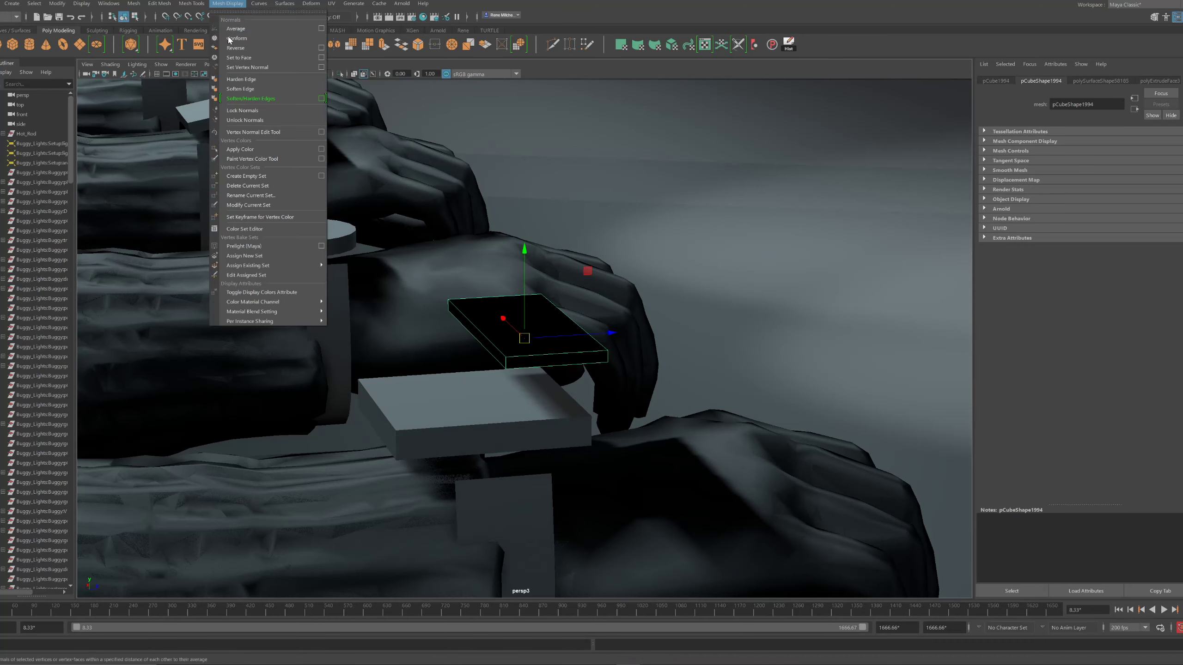
{"action": "left_click", "coordinate": [229, 39]}
{"action": "left_click_drag", "start_coordinate": [642, 154], "coordinate": [678, 190], "text": "alt"}
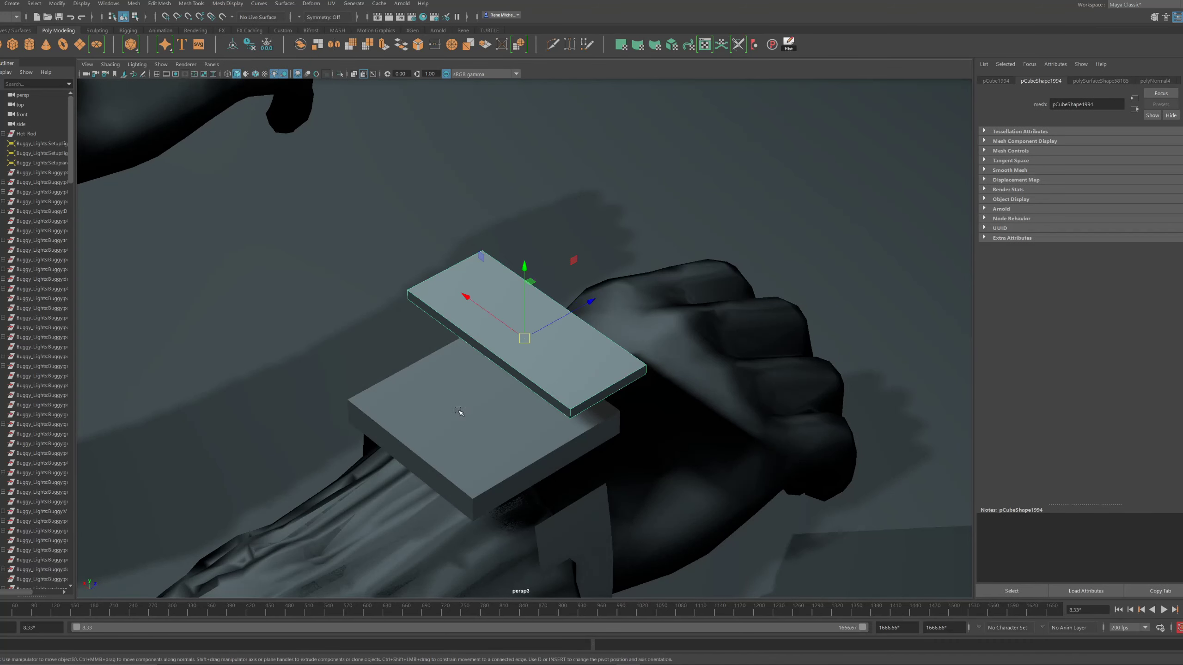
Browse the existing materials for the first wrist's square watch face
{"action": "right_click_drag", "start_coordinate": [459, 411], "coordinate": [559, 395]}
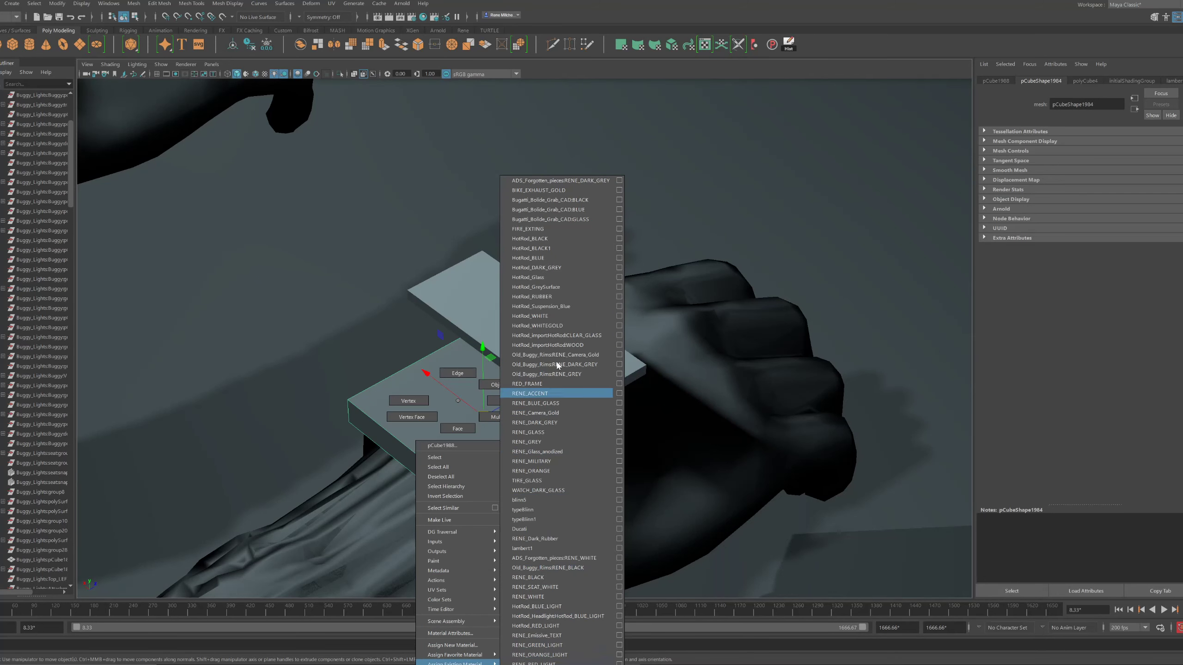
{"action": "right_click_drag", "start_coordinate": [551, 190], "coordinate": [563, 434]}
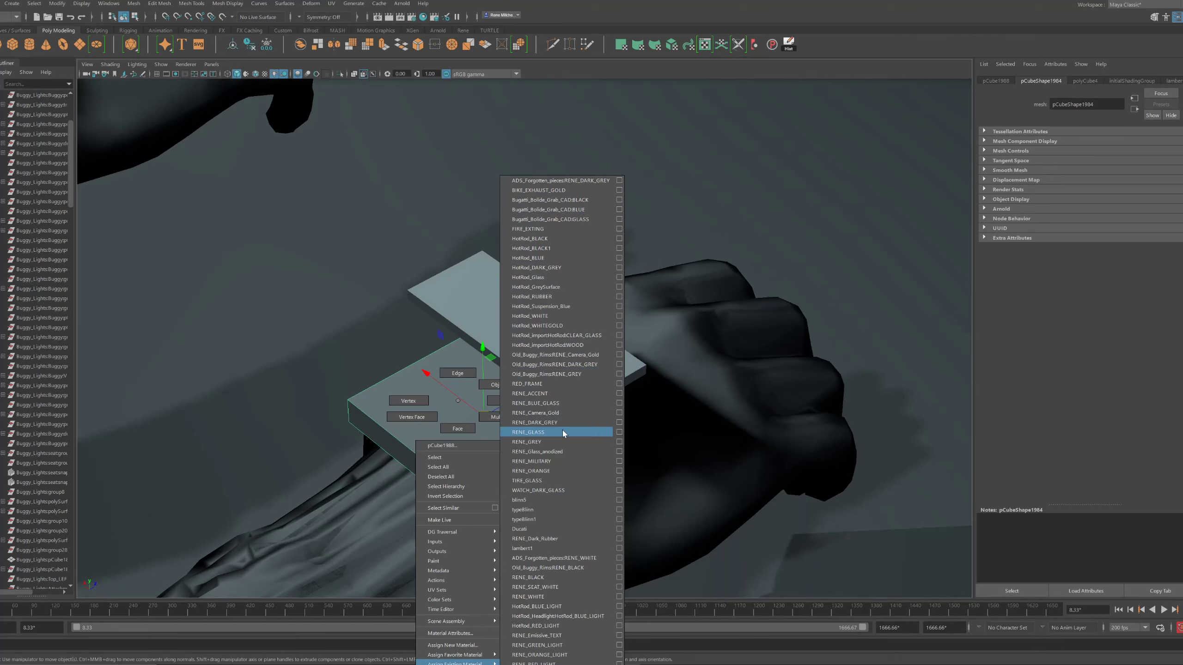
{"action": "right_click_drag", "start_coordinate": [573, 500], "coordinate": [566, 490]}
Darken the color of the slab's WATCH_DARK_GLASS material and set its eccentricity to about 0.4
{"action": "left_click_drag", "start_coordinate": [568, 308], "coordinate": [565, 259], "text": "alt"}
{"action": "left_click", "coordinate": [536, 313]}
{"action": "right_click_drag", "start_coordinate": [538, 314], "coordinate": [557, 546]}
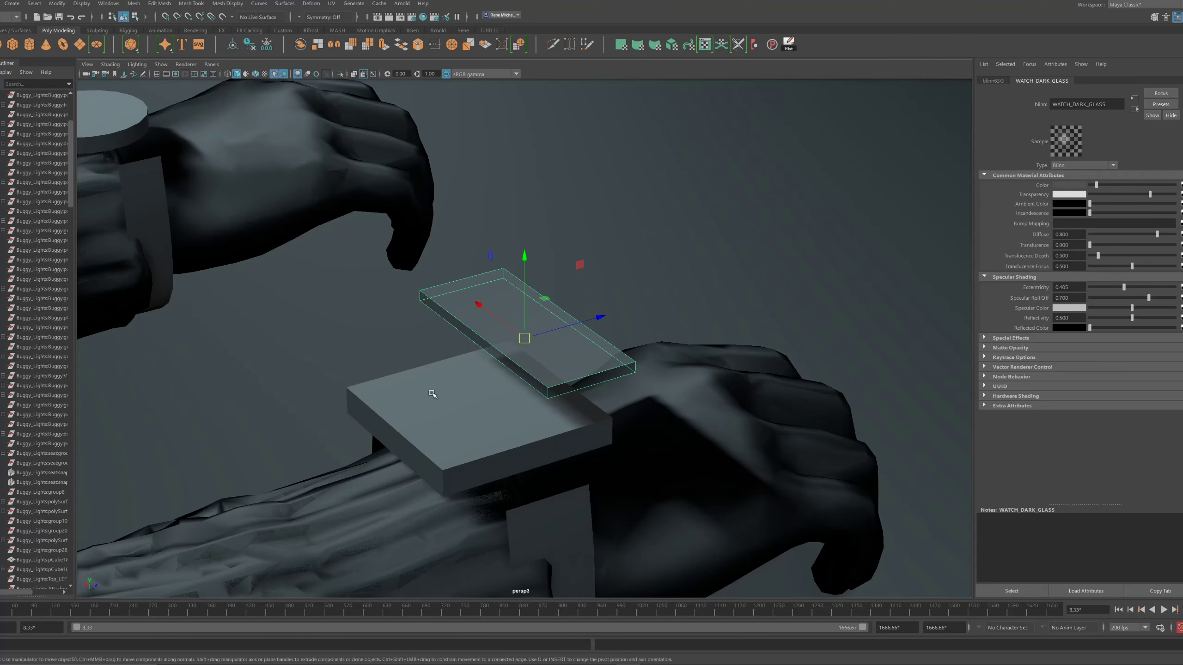
Look through the material options for the square watch face and the glass slab
{"action": "left_click", "coordinate": [431, 392]}
{"action": "right_click_drag", "start_coordinate": [431, 393], "coordinate": [543, 582]}
{"action": "left_click", "coordinate": [502, 334]}
{"action": "right_click_drag", "start_coordinate": [502, 334], "coordinate": [549, 340]}
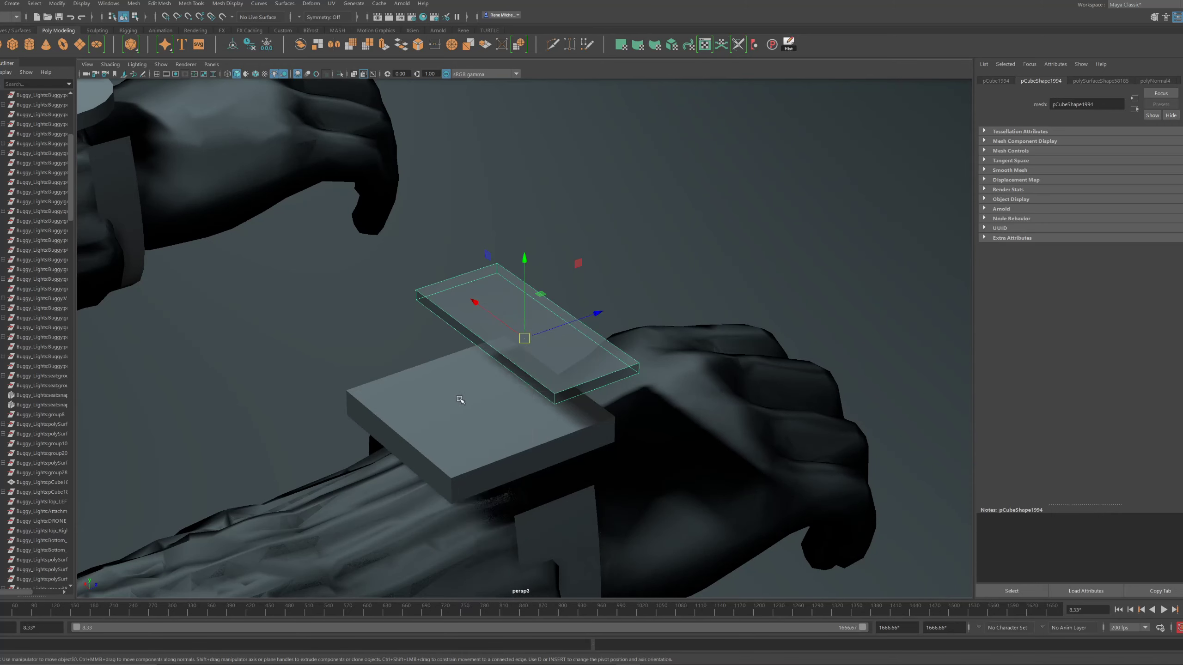
{"action": "left_click", "coordinate": [460, 400]}
{"action": "mouse_move", "coordinate": [460, 399]}
{"action": "right_mouse_down"}
{"action": "mouse_move", "coordinate": [466, 660]}
{"action": "mouse_move", "coordinate": [535, 662]}
{"action": "mouse_move", "coordinate": [535, 559]}
{"action": "mouse_move", "coordinate": [569, 601]}
{"action": "mouse_move", "coordinate": [468, 381]}
{"action": "mouse_move", "coordinate": [461, 403]}
{"action": "right_mouse_up"}
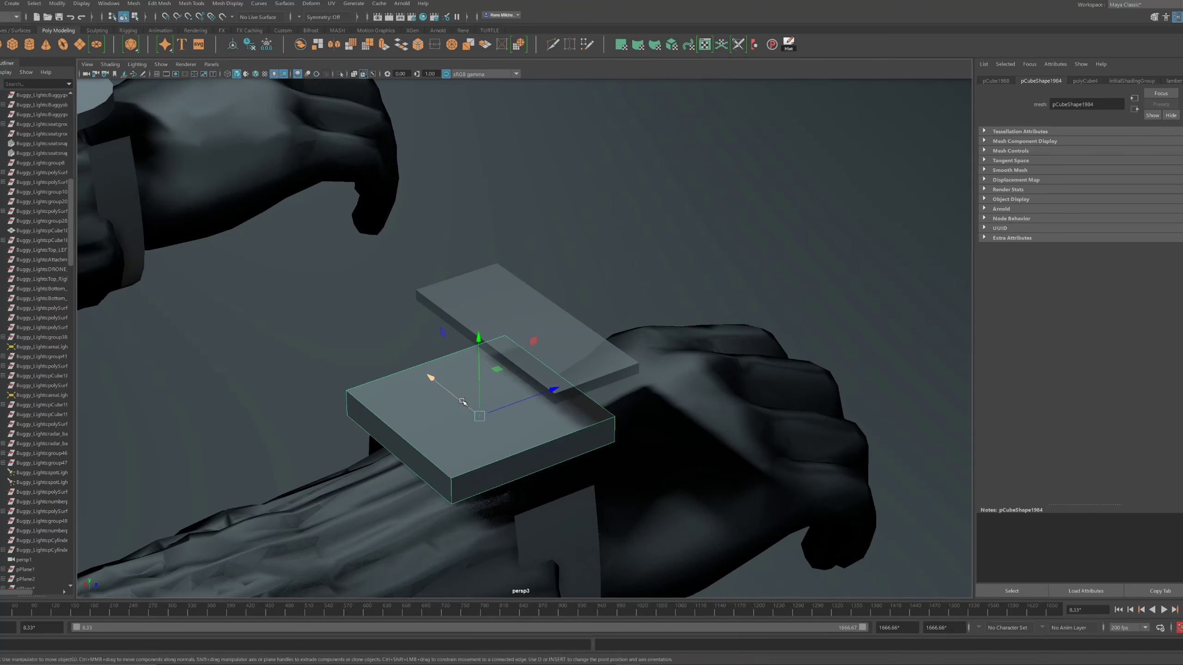
Open the Hypershade and enlarge its window to see more of the scene's materials
{"action": "left_click", "coordinate": [108, 3]}
{"action": "mouse_move", "coordinate": [129, 97]}
{"action": "mouse_move", "coordinate": [154, 67]}
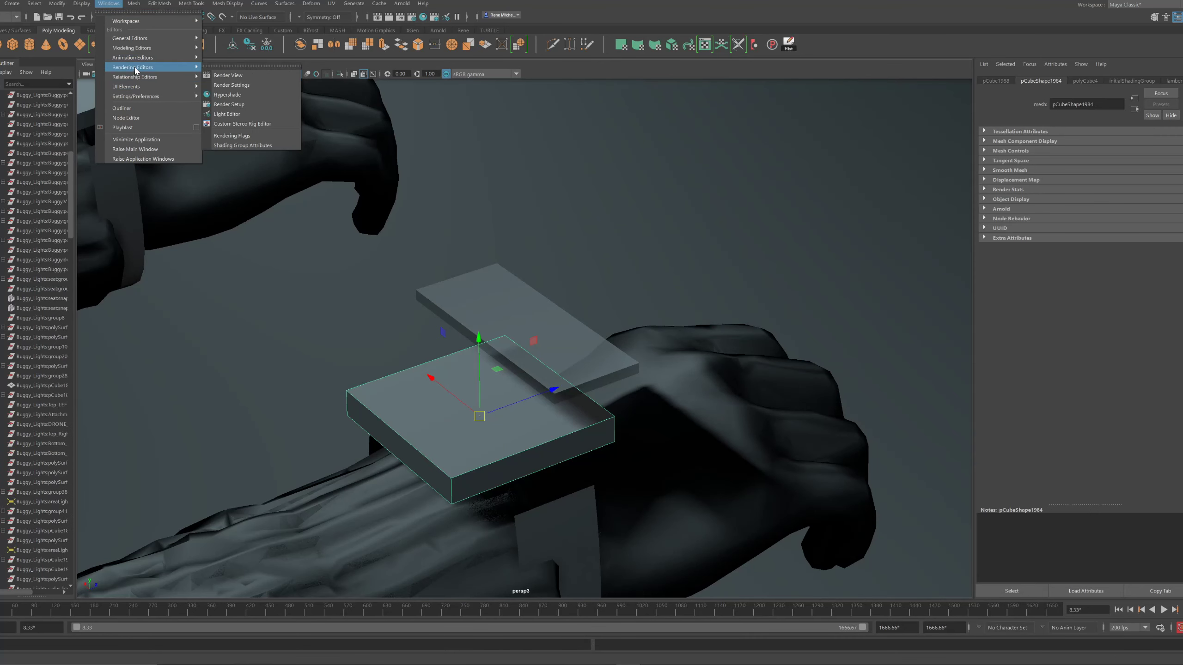
{"action": "left_click", "coordinate": [235, 95]}
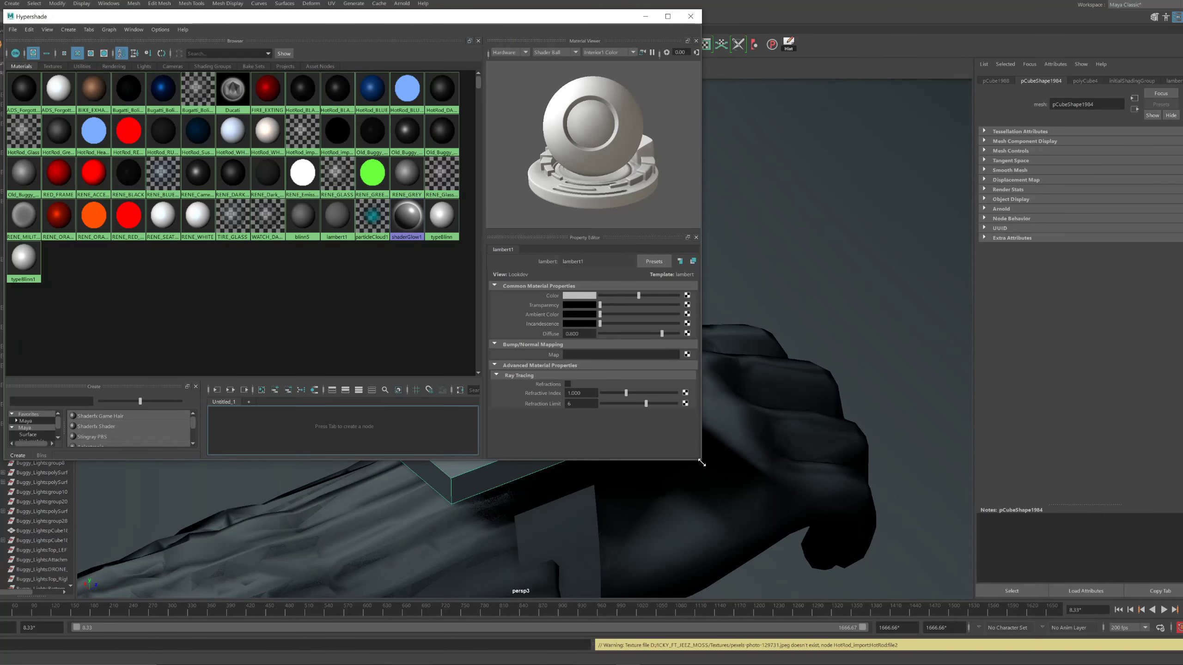
{"action": "left_click_drag", "start_coordinate": [703, 464], "coordinate": [892, 526]}
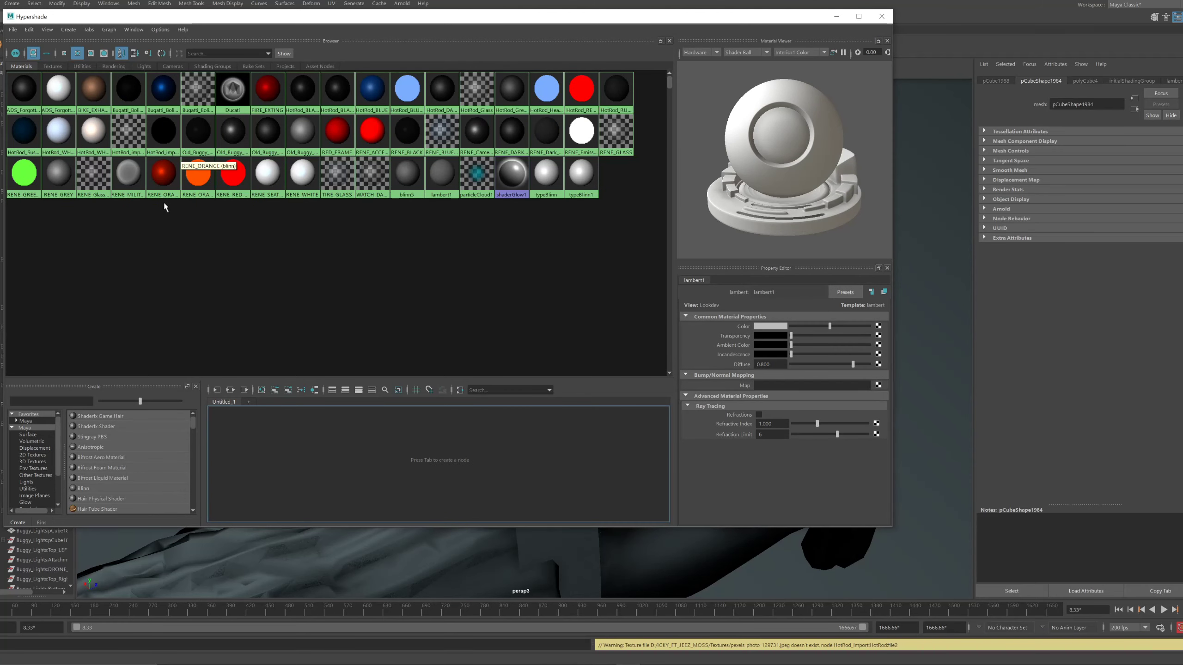
Delete the TIRE_GLASS, spare blinn and two typeBlinn materials
{"action": "left_click_drag", "start_coordinate": [209, 200], "coordinate": [166, 178]}
{"action": "left_click", "coordinate": [404, 205]}
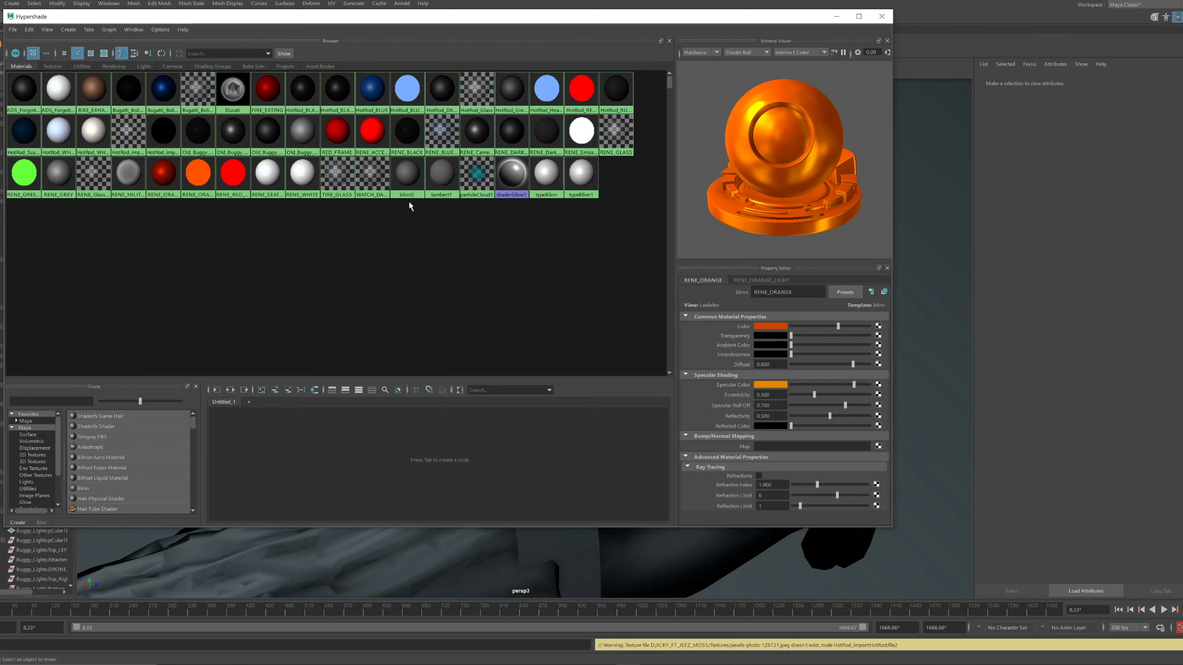
{"action": "left_click_drag", "start_coordinate": [320, 174], "coordinate": [344, 174]}
{"action": "key", "text": "Delete"}
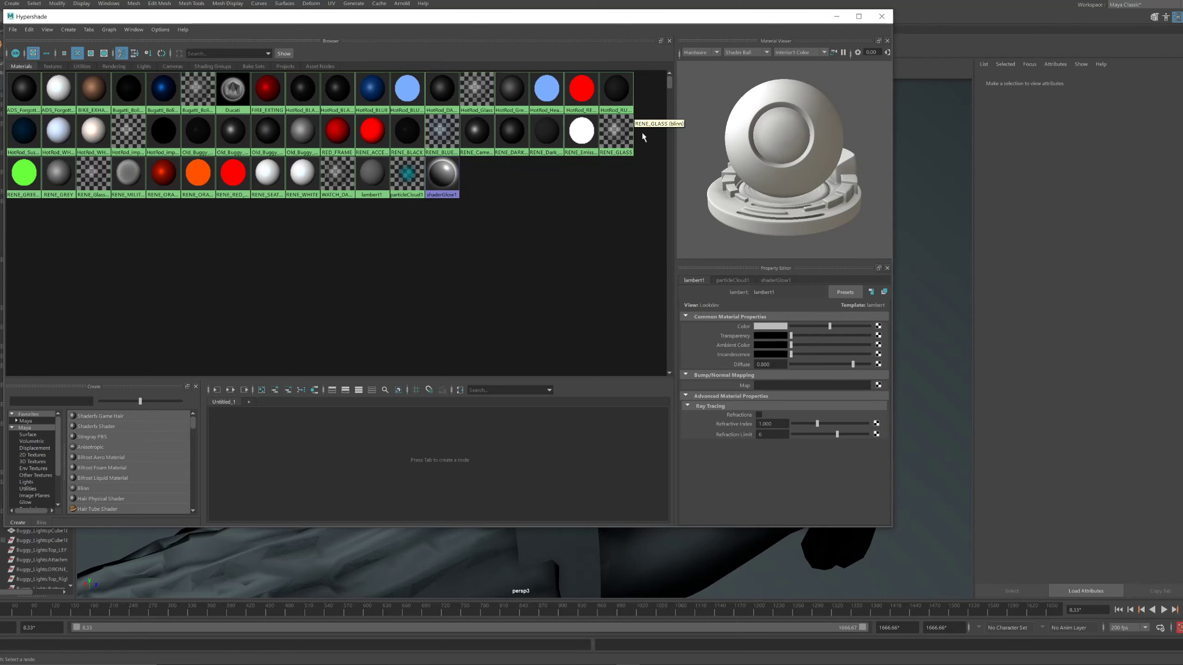
Delete the batch of HotRod materials listed between FIRE_EXTING and HotRod_Sus, and reposition the Hypershade window
{"action": "left_click_drag", "start_coordinate": [643, 88], "coordinate": [502, 84]}
{"action": "left_click_drag", "start_coordinate": [394, 84], "coordinate": [285, 91]}
{"action": "key", "text": "Delete"}
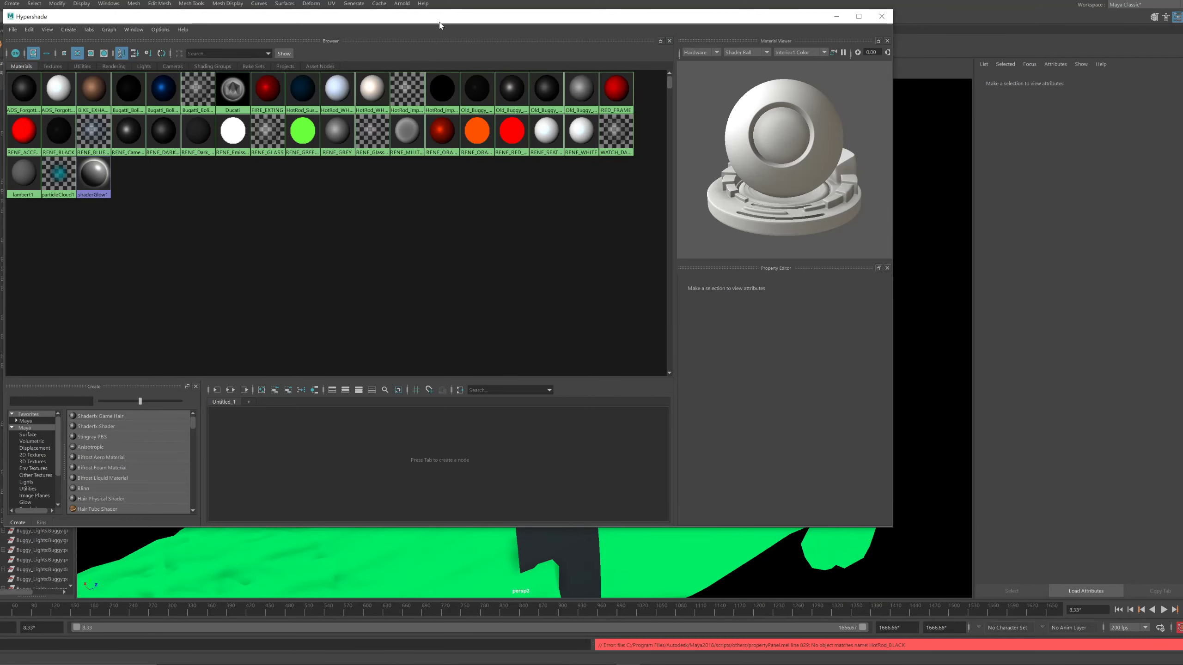
{"action": "left_click_drag", "start_coordinate": [439, 20], "coordinate": [820, 70]}
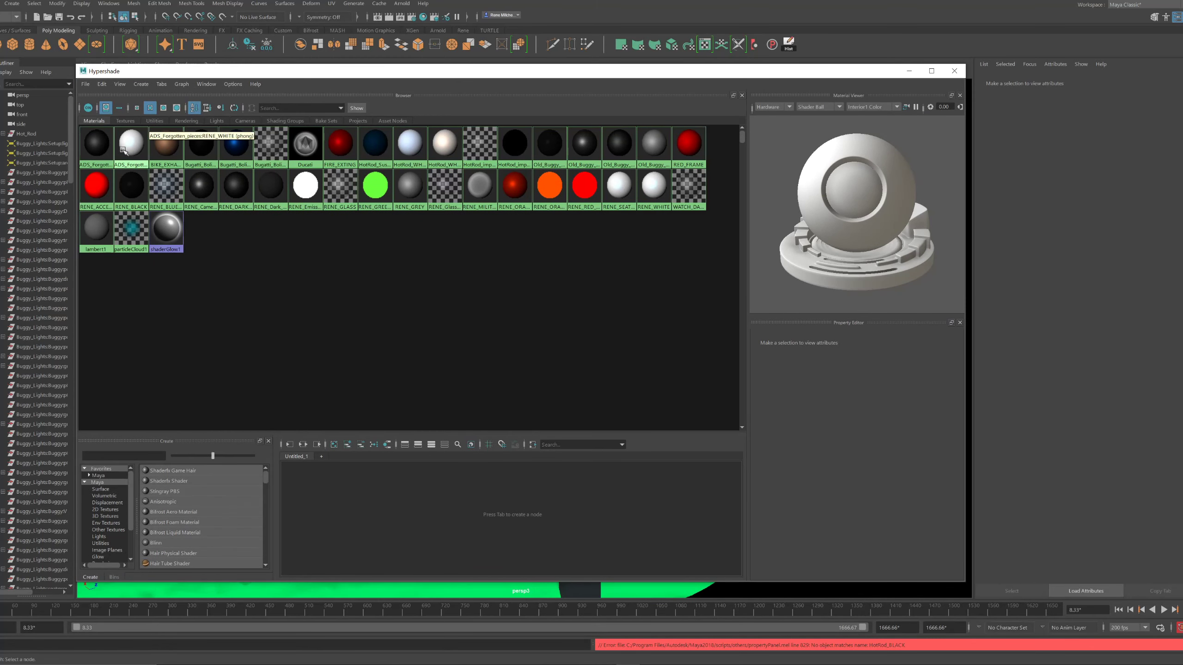
Delete the two opaque Bugatti_Bolide materials, keeping the glass one
{"action": "left_click", "coordinate": [213, 144]}
{"action": "key", "text": "Delete"}
{"action": "left_click", "coordinate": [212, 144]}
{"action": "key", "text": "Delete"}
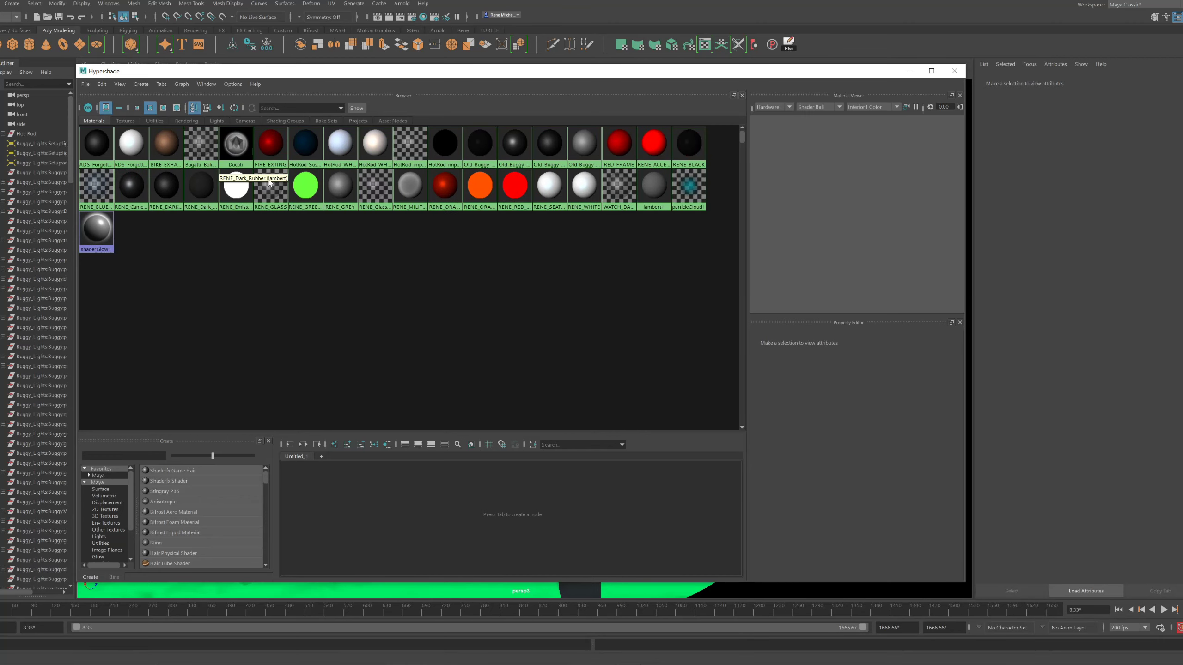
Delete the dark blue, the two white and the black leftover HotRod materials, keeping the clear glass, and close the Hypershade
{"action": "left_click", "coordinate": [305, 145]}
{"action": "key", "text": "Delete"}
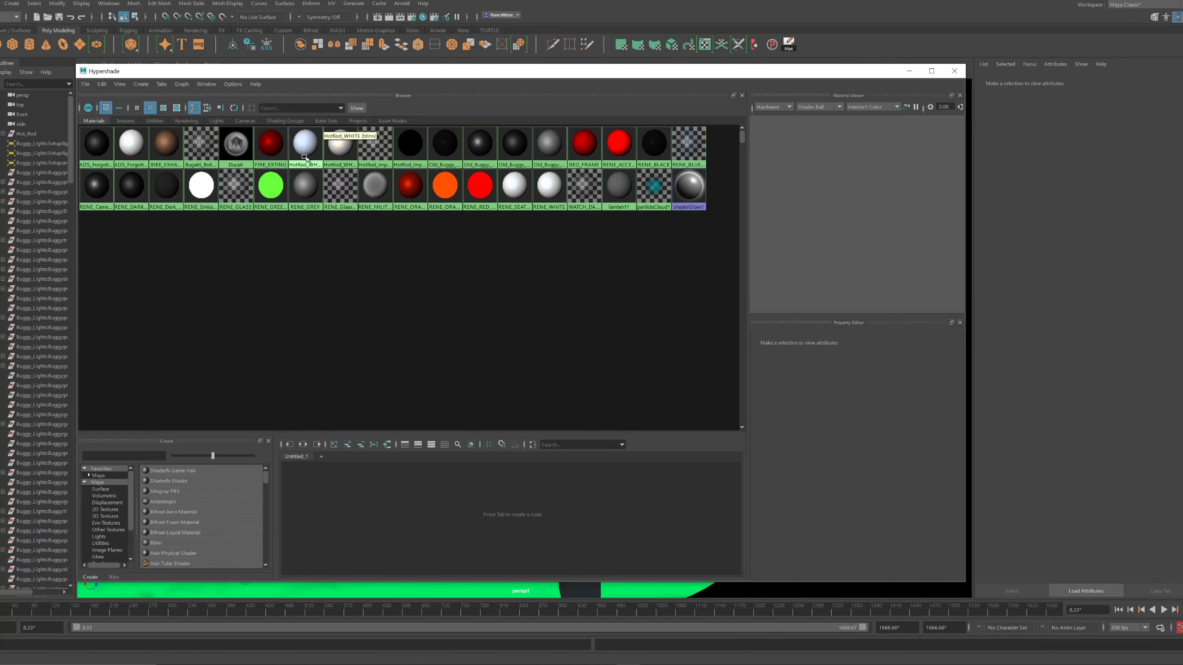
{"action": "left_click", "coordinate": [304, 145]}
{"action": "key", "text": "Delete"}
{"action": "left_click", "coordinate": [302, 148]}
{"action": "key", "text": "Delete"}
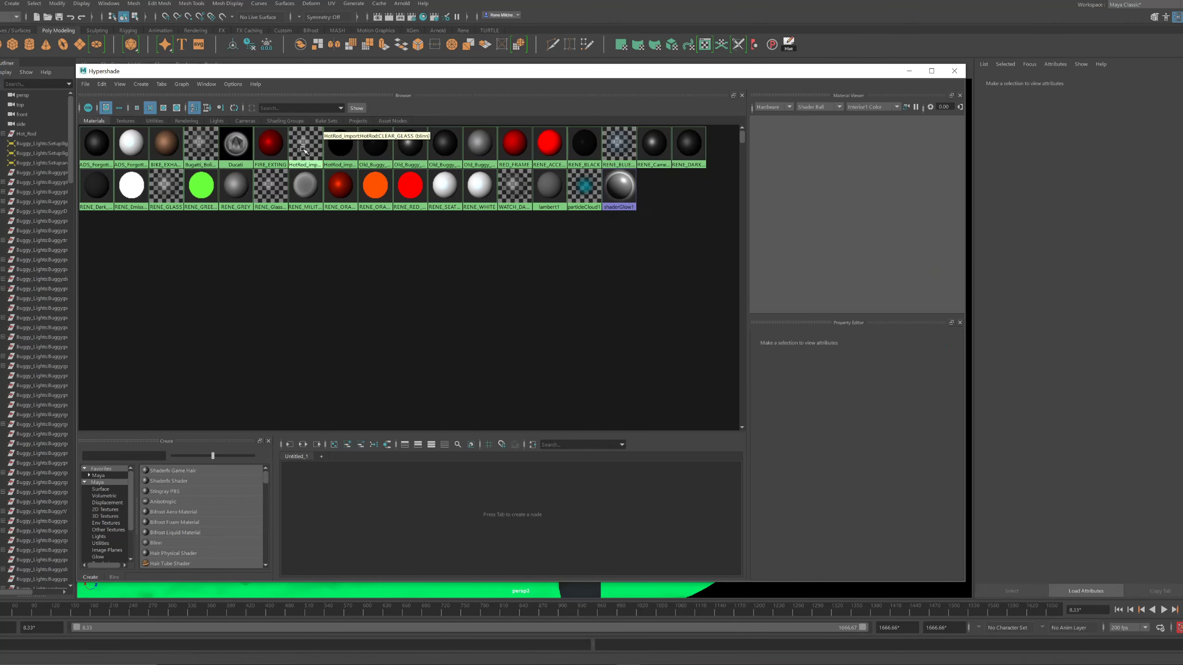
{"action": "left_click", "coordinate": [340, 144]}
{"action": "key", "text": "Delete"}
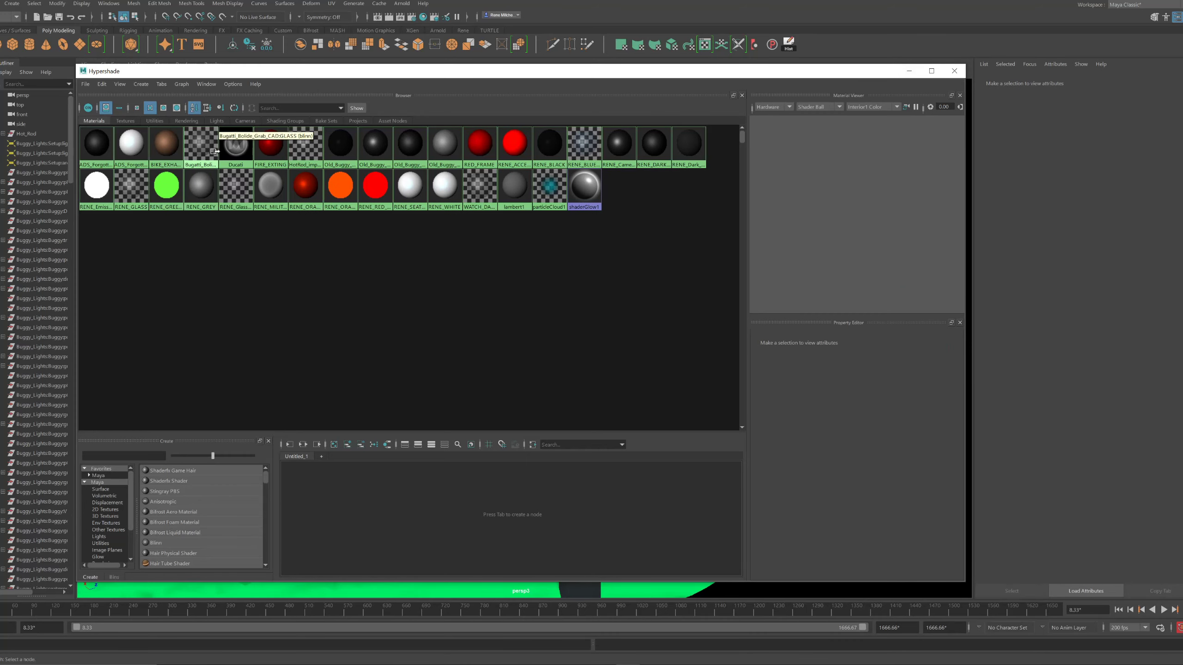
{"action": "left_click", "coordinate": [954, 71]}
Assign the existing RENE_DARK_GREY material to the four green arm models and their watches
{"action": "left_click_drag", "start_coordinate": [619, 298], "coordinate": [361, 246], "text": "alt"}
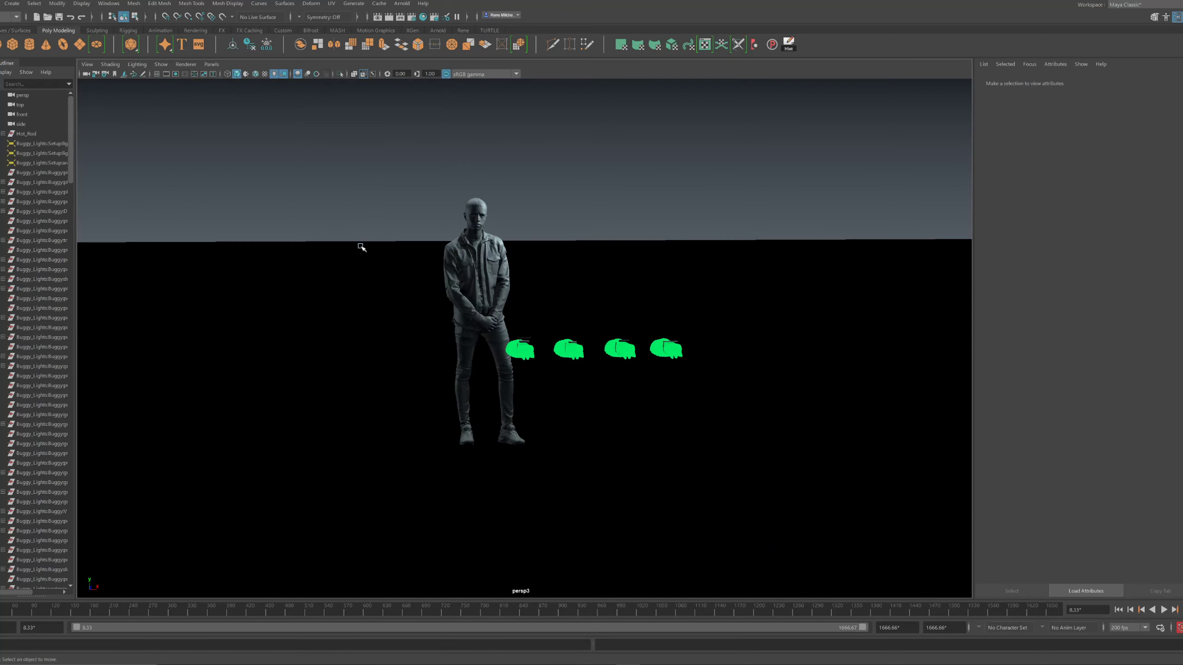
{"action": "left_click_drag", "start_coordinate": [482, 318], "coordinate": [453, 335], "text": "alt"}
{"action": "left_click_drag", "start_coordinate": [412, 297], "coordinate": [851, 441]}
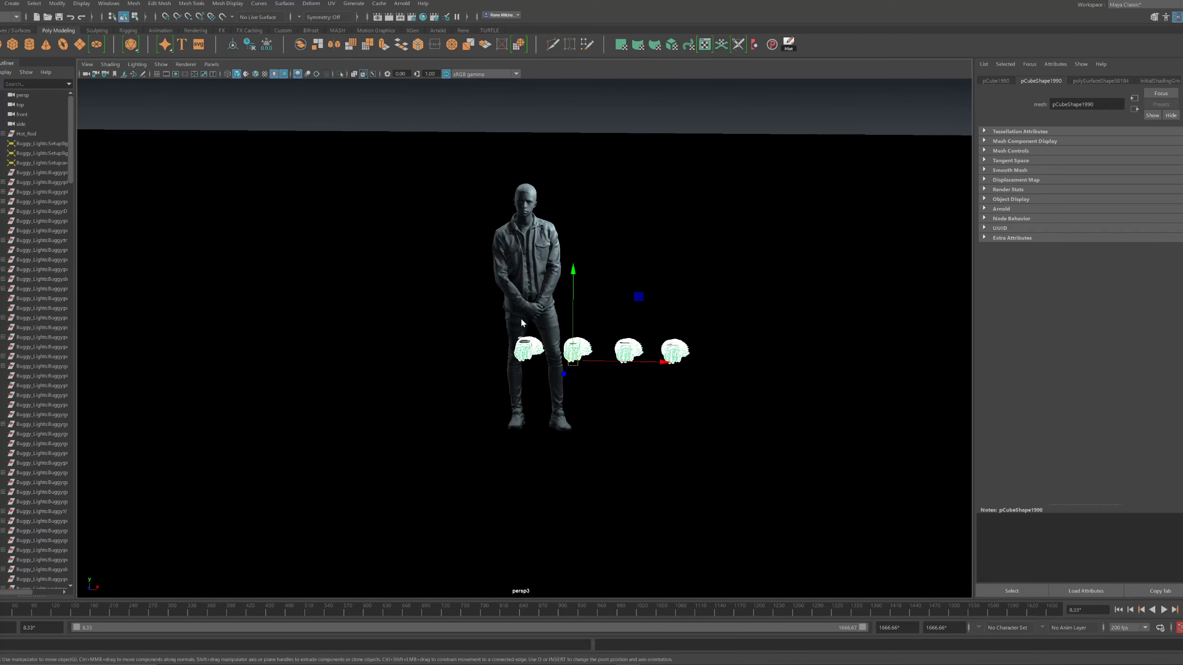
{"action": "right_click_drag", "start_coordinate": [521, 323], "coordinate": [614, 495]}
Make the FLOOR layer selectable and assign an existing grey material to the floor
{"action": "left_click_drag", "start_coordinate": [619, 419], "coordinate": [783, 192], "text": "alt"}
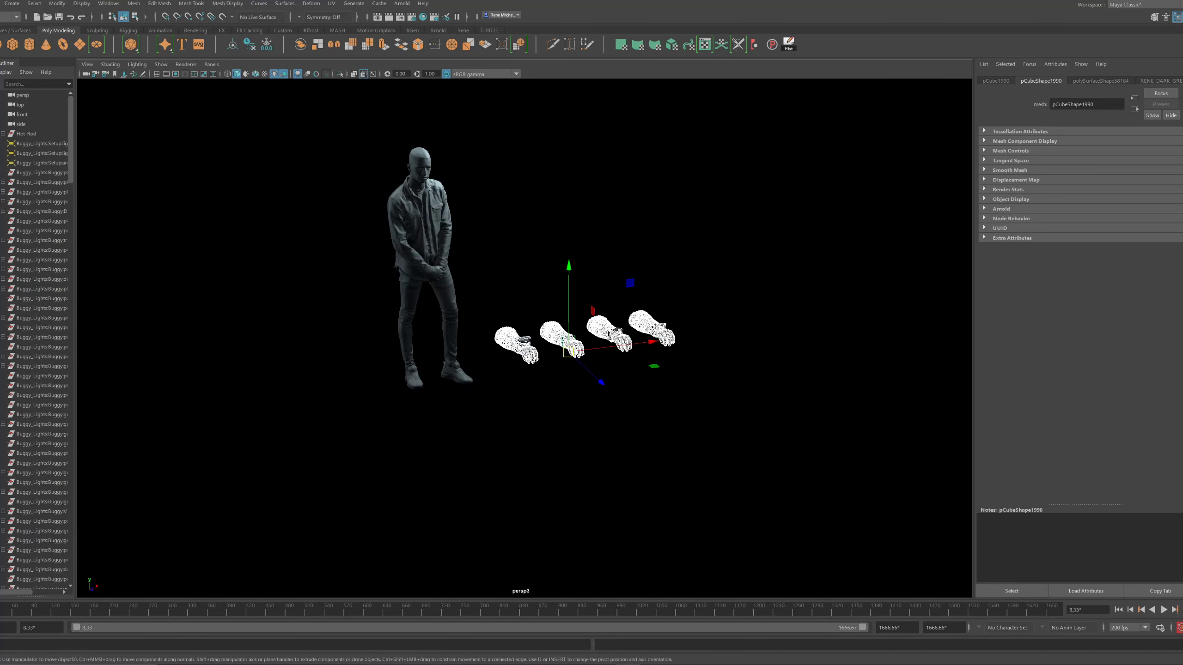
{"action": "key", "text": "ctrl+a"}
{"action": "left_click", "coordinate": [1111, 292]}
{"action": "left_click", "coordinate": [884, 264]}
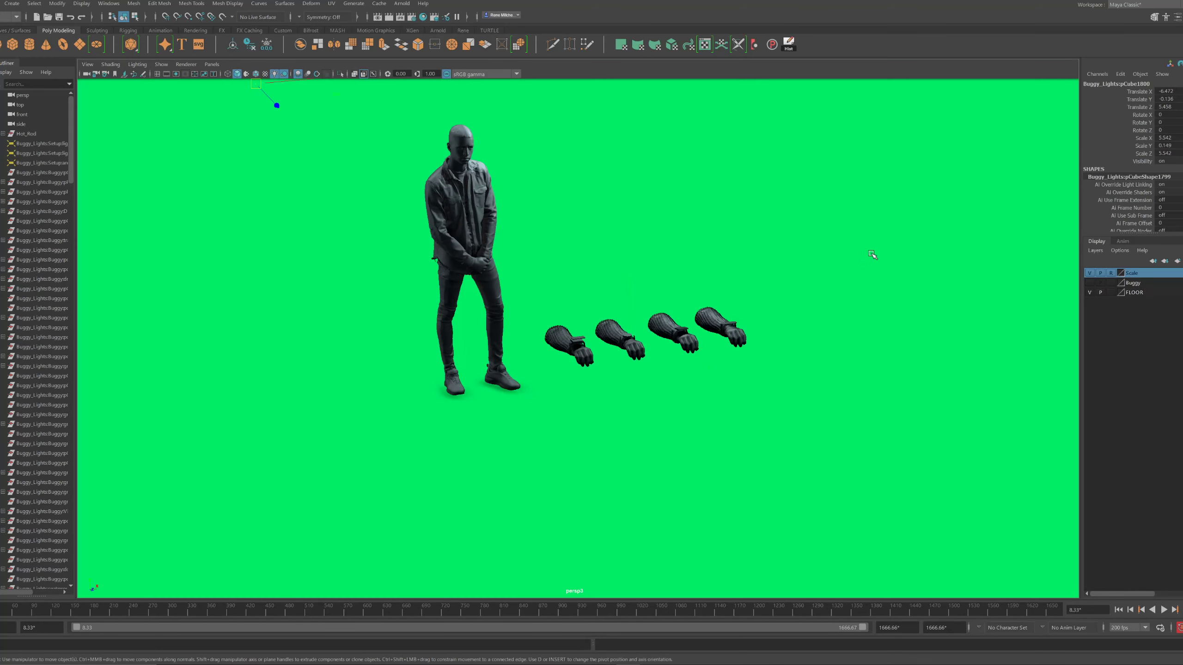
{"action": "right_click_drag", "start_coordinate": [870, 251], "coordinate": [870, 562]}
{"action": "mouse_move", "coordinate": [874, 514]}
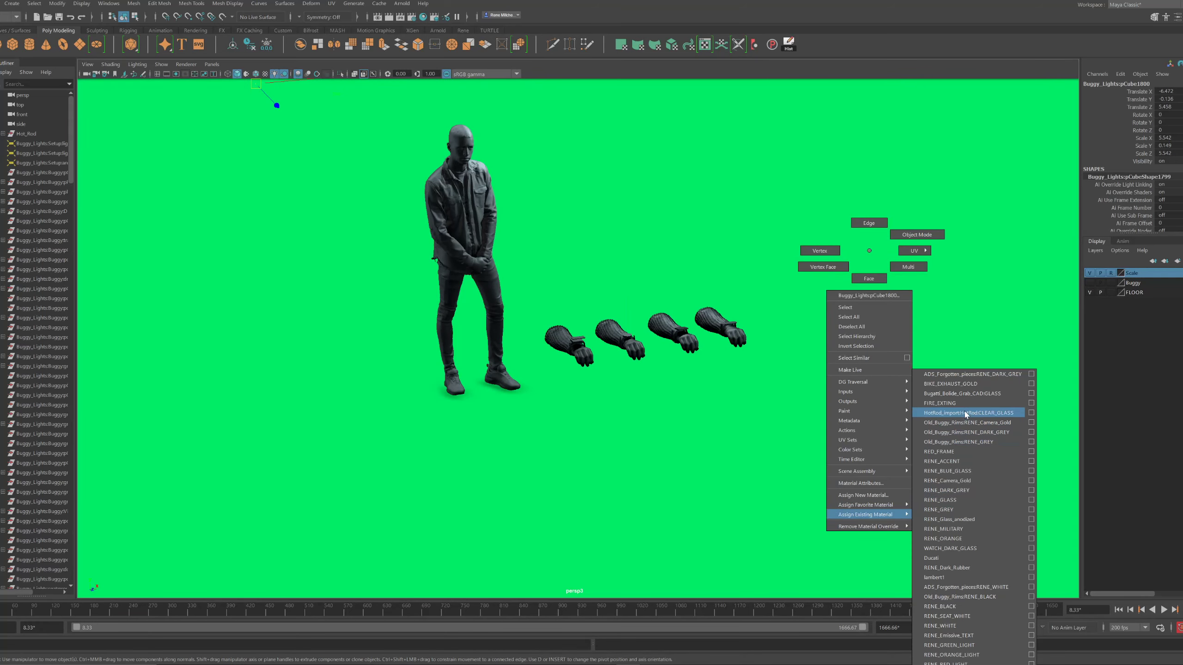
{"action": "left_click", "coordinate": [964, 501]}
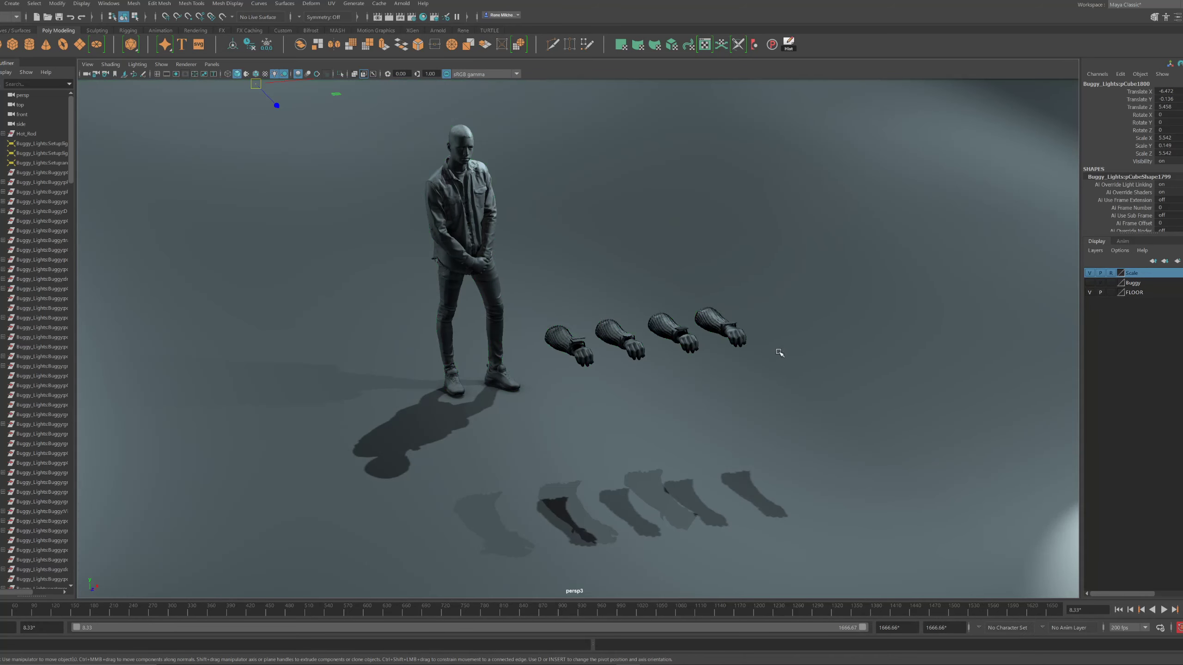
Assign a transparent glass material to the thin slab above the first wrist's square watch face
{"action": "left_click_drag", "start_coordinate": [780, 353], "coordinate": [878, 376], "text": "alt"}
{"action": "right_click_drag", "start_coordinate": [699, 331], "coordinate": [838, 344], "text": "alt"}
{"action": "middle_click_drag", "start_coordinate": [838, 343], "coordinate": [748, 327], "text": "alt"}
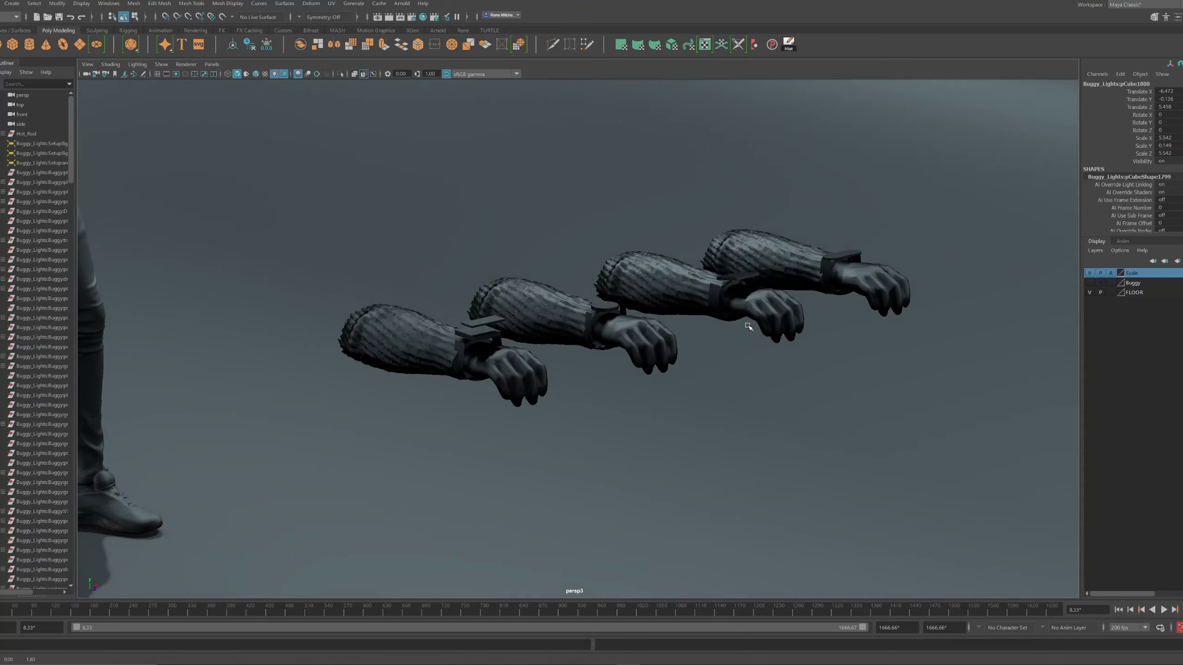
{"action": "left_click_drag", "start_coordinate": [748, 327], "coordinate": [764, 353], "text": "alt"}
{"action": "left_click", "coordinate": [473, 330]}
{"action": "key", "text": "f"}
{"action": "left_click_drag", "start_coordinate": [474, 330], "coordinate": [596, 318], "text": "alt"}
{"action": "mouse_move", "coordinate": [596, 317]}
{"action": "right_mouse_down"}
{"action": "mouse_move", "coordinate": [649, 503]}
{"action": "mouse_move", "coordinate": [593, 587]}
{"action": "mouse_move", "coordinate": [689, 588]}
{"action": "mouse_move", "coordinate": [689, 655]}
{"action": "mouse_move", "coordinate": [681, 551]}
{"action": "right_mouse_up"}
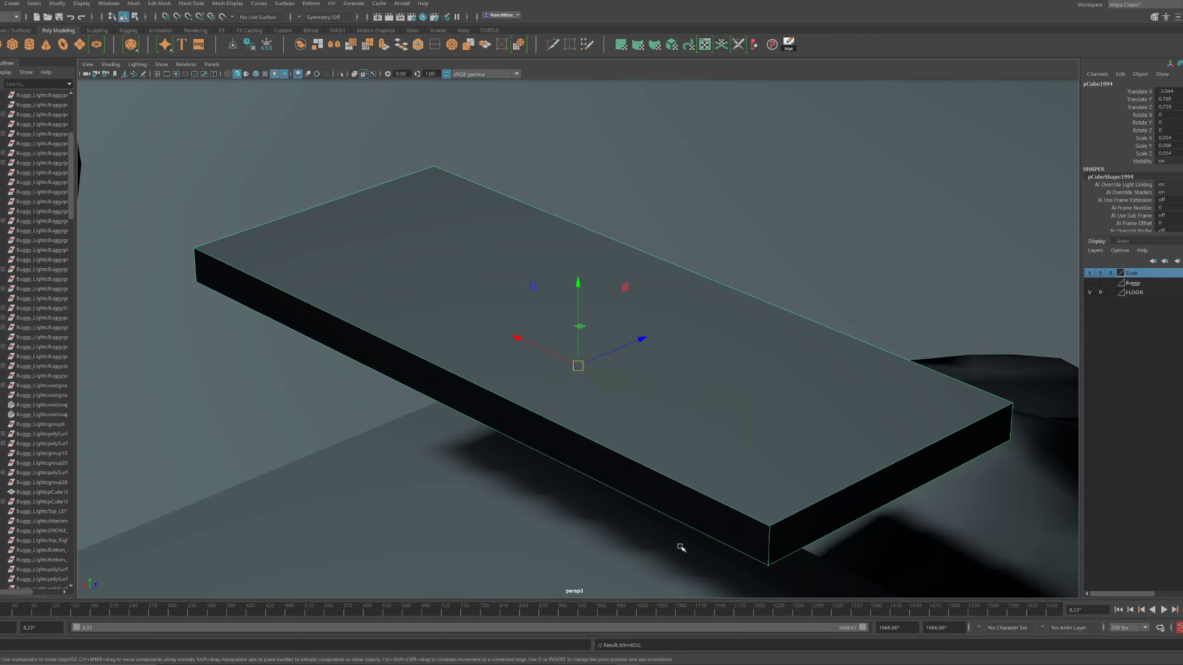
{"action": "right_click_drag", "start_coordinate": [626, 366], "coordinate": [948, 99]}
{"action": "scroll", "coordinate": [673, 298], "scroll_direction": "down", "scroll_amount": 12}
{"action": "left_click_drag", "start_coordinate": [673, 298], "coordinate": [638, 317], "text": "alt"}
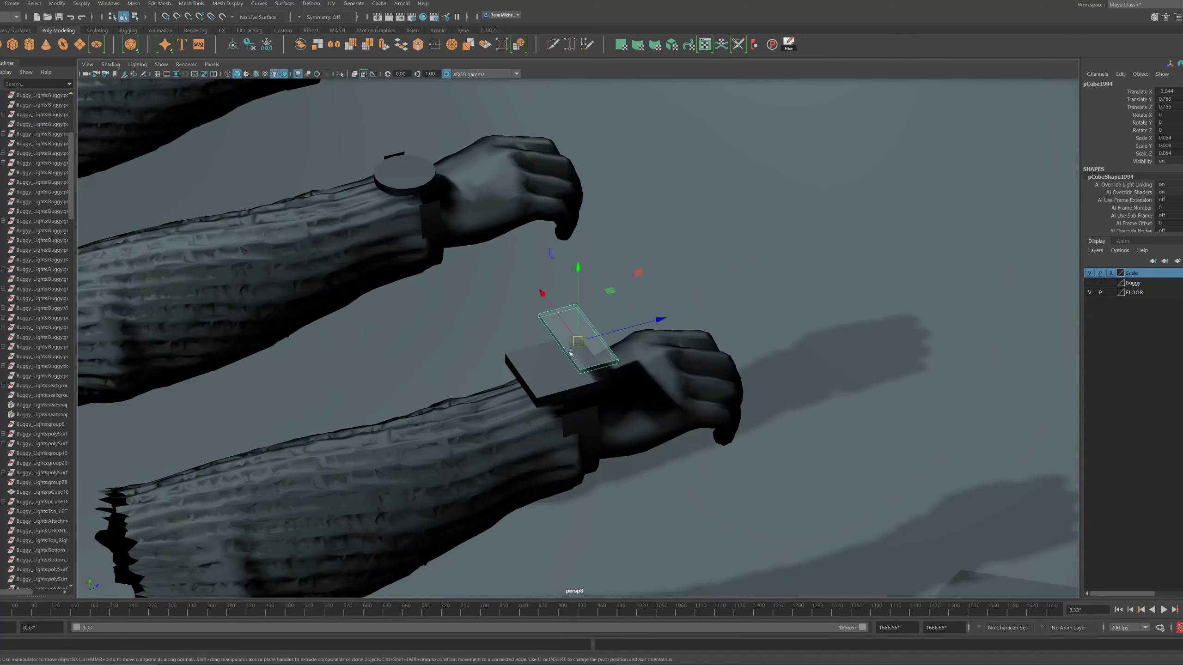
{"action": "scroll", "coordinate": [555, 345], "scroll_direction": "up", "scroll_amount": 5}
{"action": "key", "text": "e"}
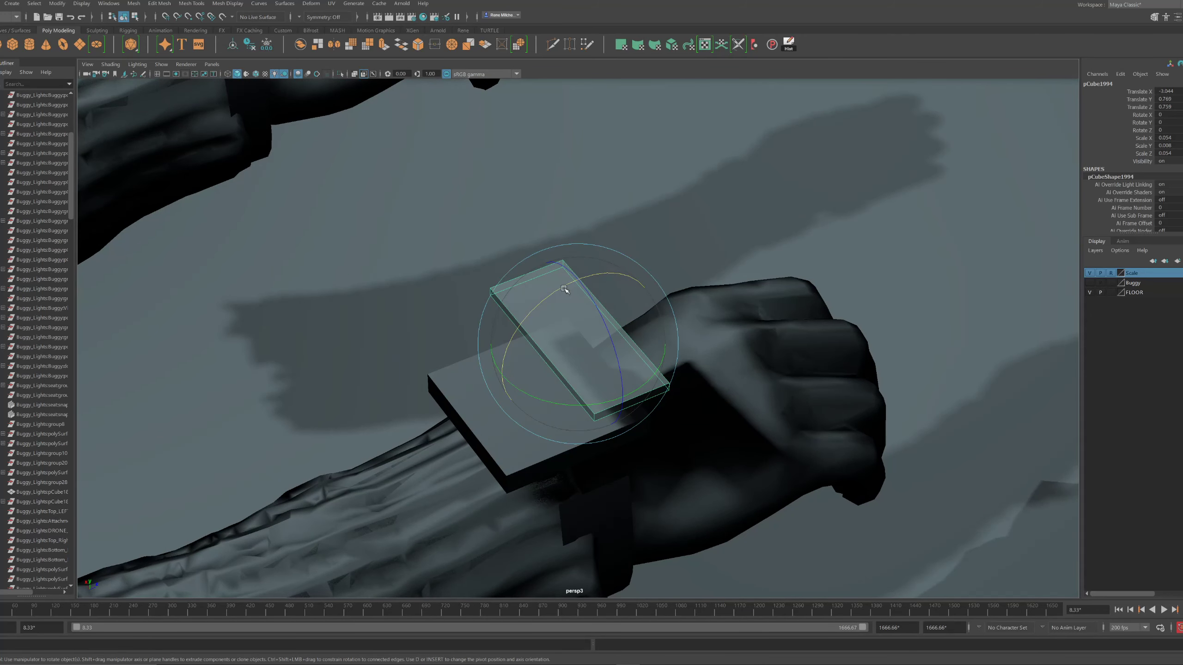
{"action": "left_click_drag", "start_coordinate": [562, 288], "coordinate": [661, 333]}
{"action": "key", "text": "ctrl+z"}
{"action": "key", "text": "ctrl+z"}
{"action": "key", "text": "w"}
Create a 3D text object in the scene with the Type tool
{"action": "left_click", "coordinate": [58, 4]}
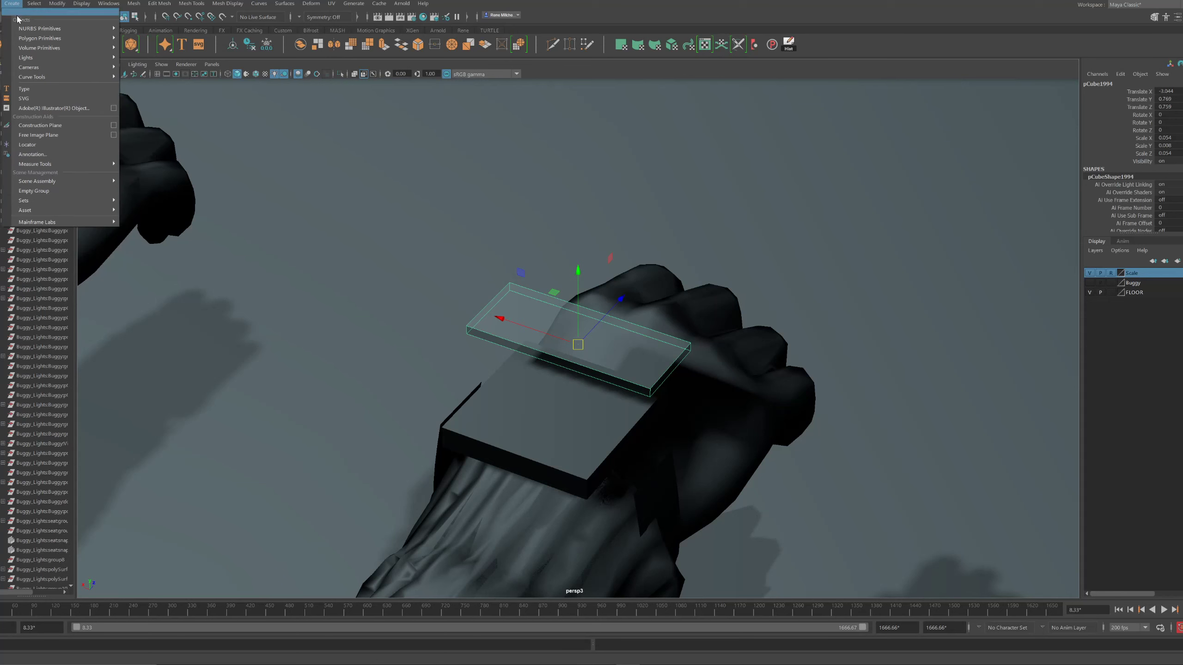
{"action": "left_click", "coordinate": [269, 235]}
{"action": "scroll", "coordinate": [51, 140], "scroll_direction": "up", "scroll_amount": 2}
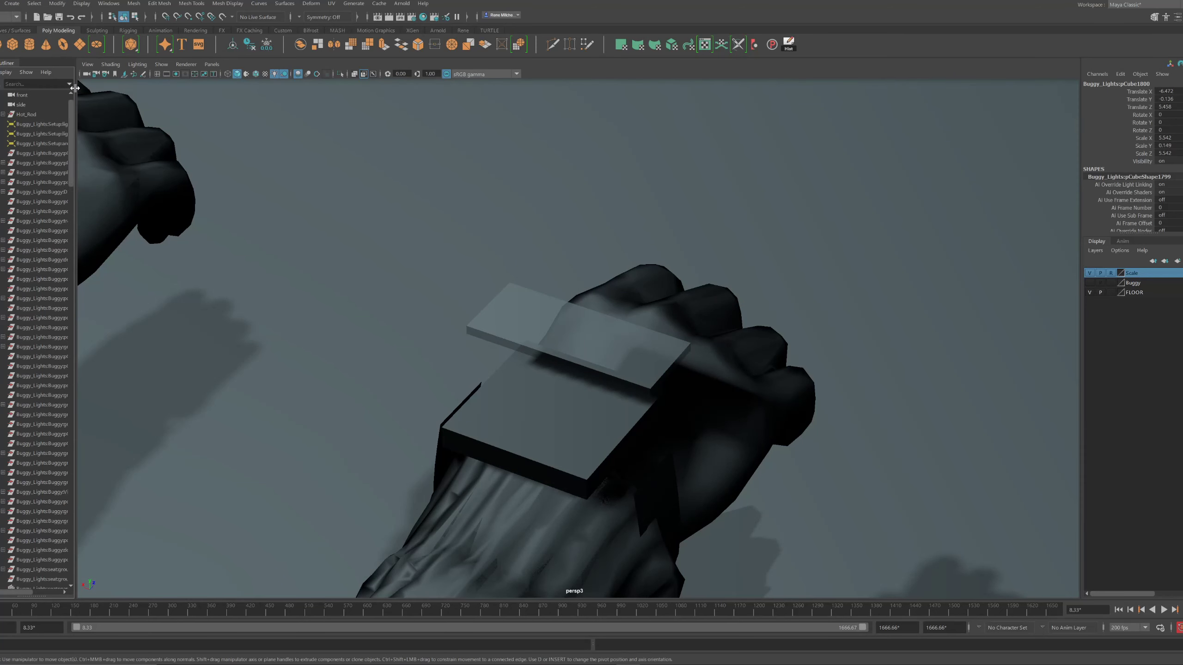
{"action": "left_click", "coordinate": [101, 122], "text": "shift"}
{"action": "left_click", "coordinate": [11, 4]}
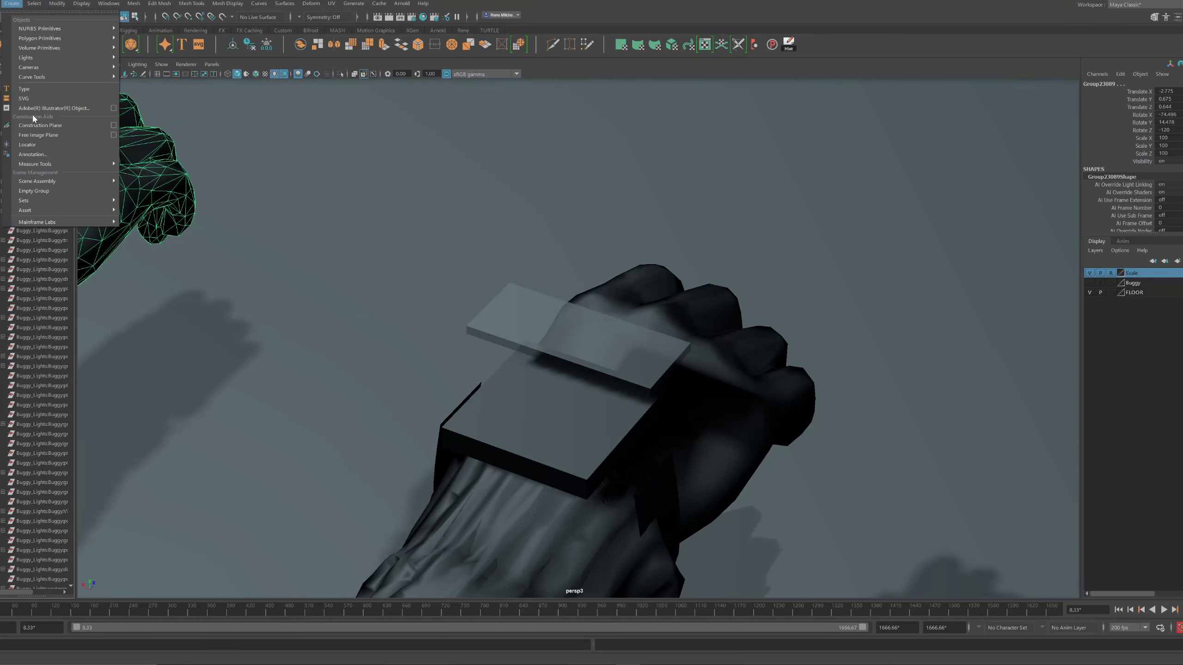
{"action": "left_click", "coordinate": [24, 89]}
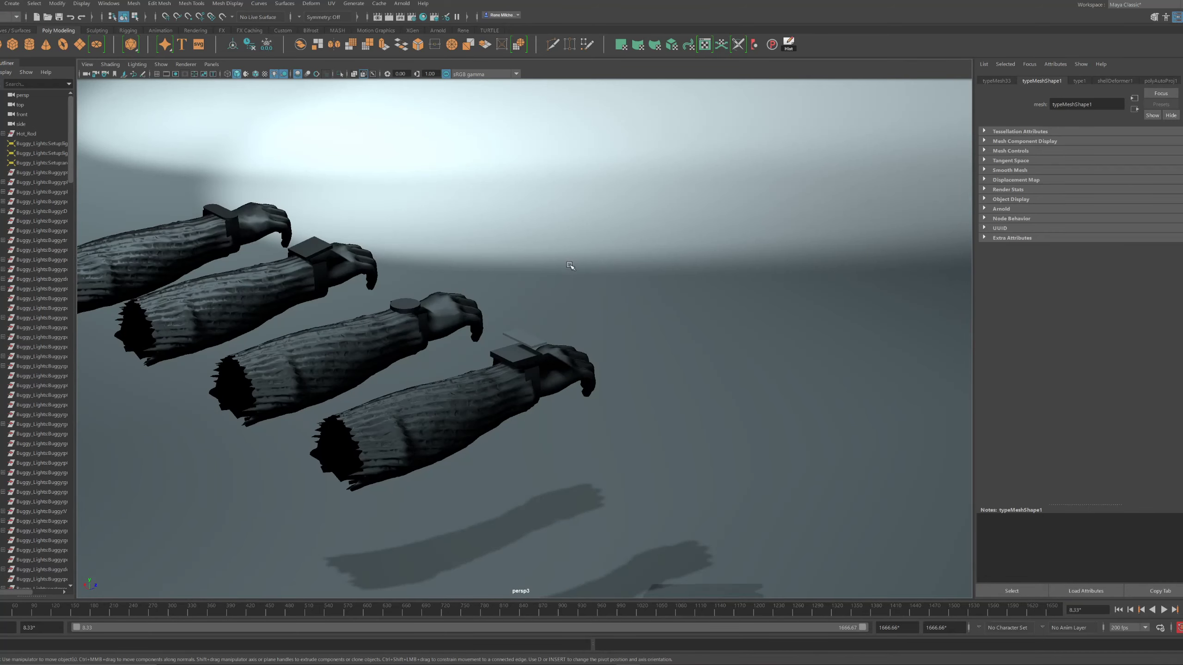
Scale the oversized 3D Type text down uniformly to a size closer to the arms and the human figure
{"action": "right_click_drag", "start_coordinate": [571, 266], "coordinate": [465, 280], "text": "alt"}
{"action": "left_click_drag", "start_coordinate": [465, 280], "coordinate": [596, 307], "text": "alt"}
{"action": "right_click_drag", "start_coordinate": [597, 307], "coordinate": [377, 261], "text": "alt"}
{"action": "left_click_drag", "start_coordinate": [378, 262], "coordinate": [555, 275], "text": "alt"}
{"action": "left_click_drag", "start_coordinate": [695, 273], "coordinate": [587, 438]}
{"action": "right_click_drag", "start_coordinate": [587, 438], "coordinate": [366, 439], "text": "alt"}
{"action": "key", "text": "r"}
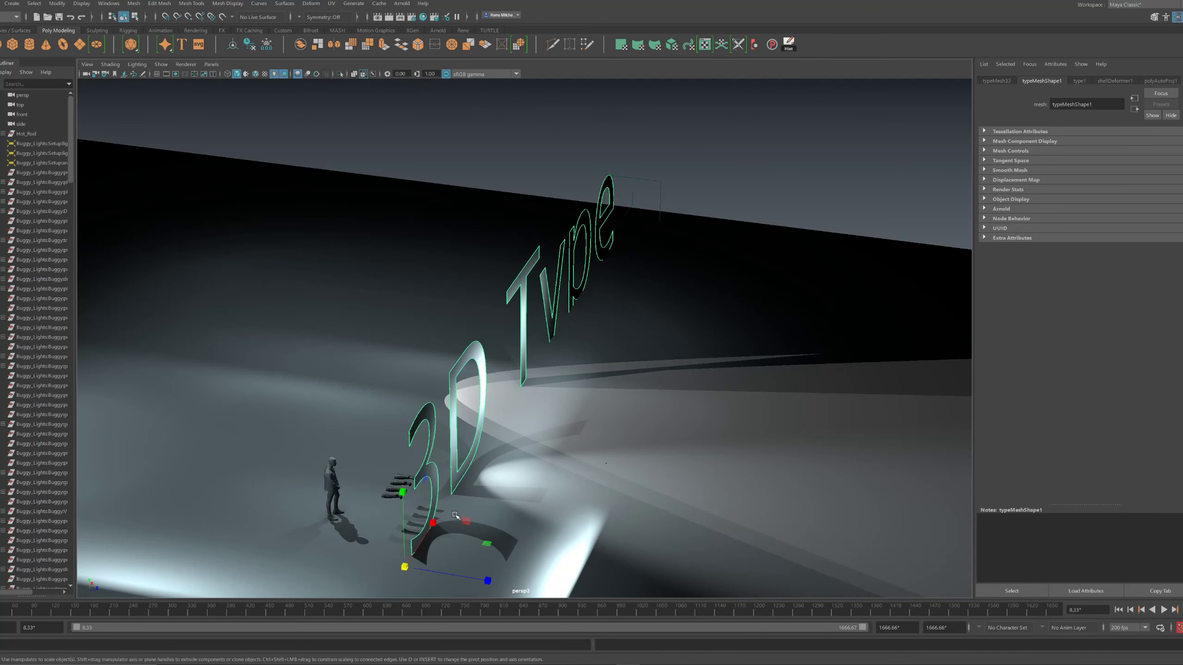
{"action": "left_click_drag", "start_coordinate": [404, 567], "coordinate": [121, 543]}
{"action": "key", "text": "f"}
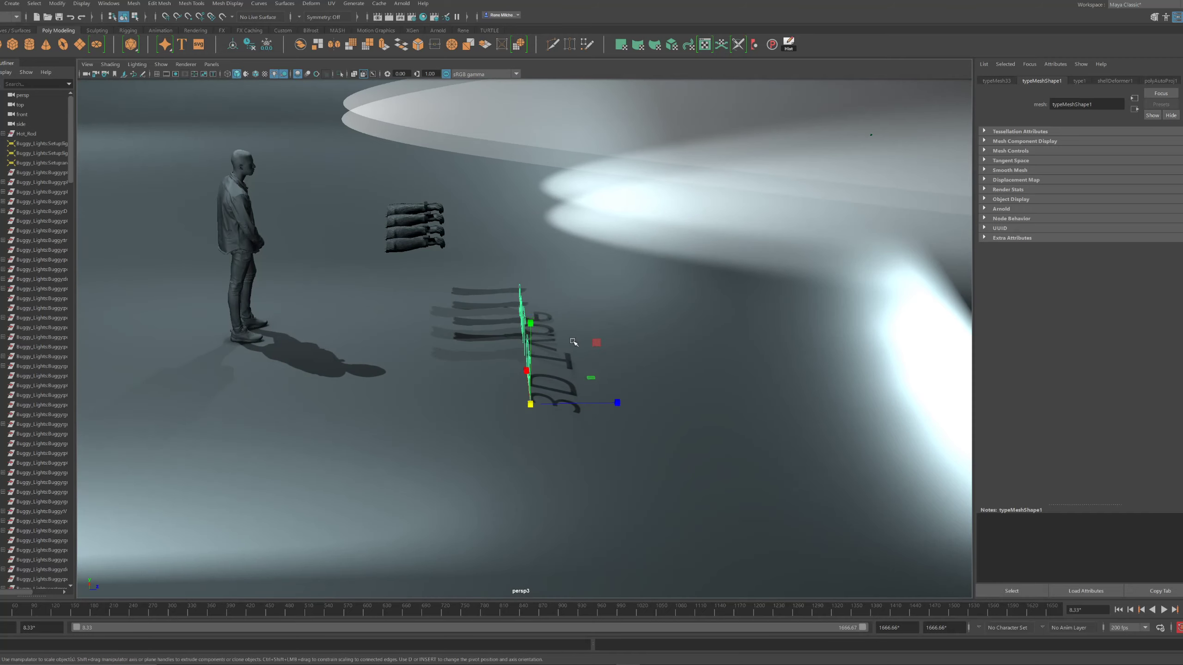
Rotate the 3D Type text around its vertical axis so it reads correctly from behind the human figure
{"action": "key", "text": "e"}
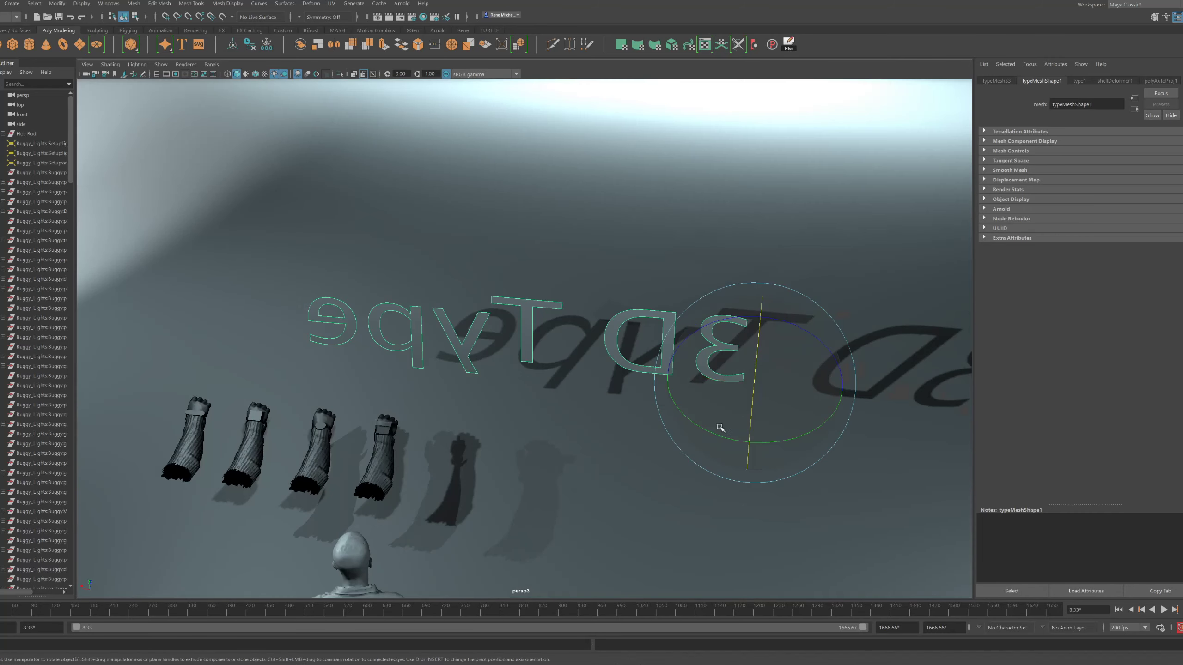
{"action": "key", "text": "h"}
{"action": "left_click_drag", "start_coordinate": [775, 441], "coordinate": [721, 436]}
{"action": "key", "text": "h"}
Move the 3D Type text over to the arms and shrink it uniformly to about the width of one arm spacing
{"action": "key", "text": "w"}
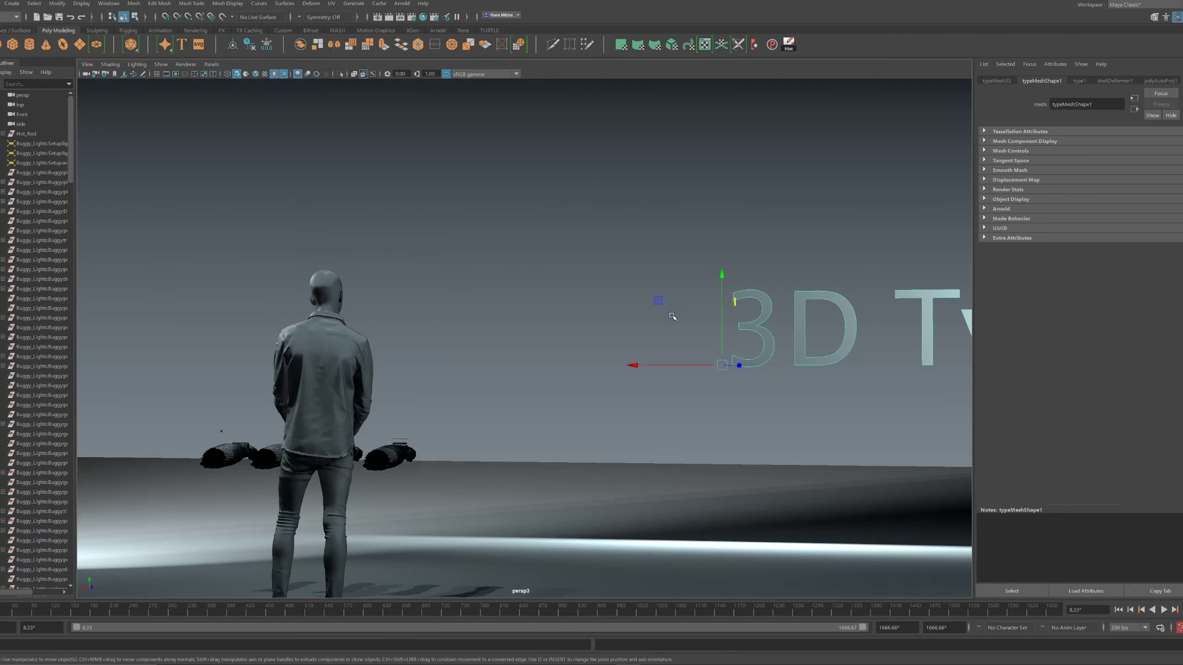
{"action": "left_click_drag", "start_coordinate": [658, 301], "coordinate": [280, 368]}
{"action": "key", "text": "r"}
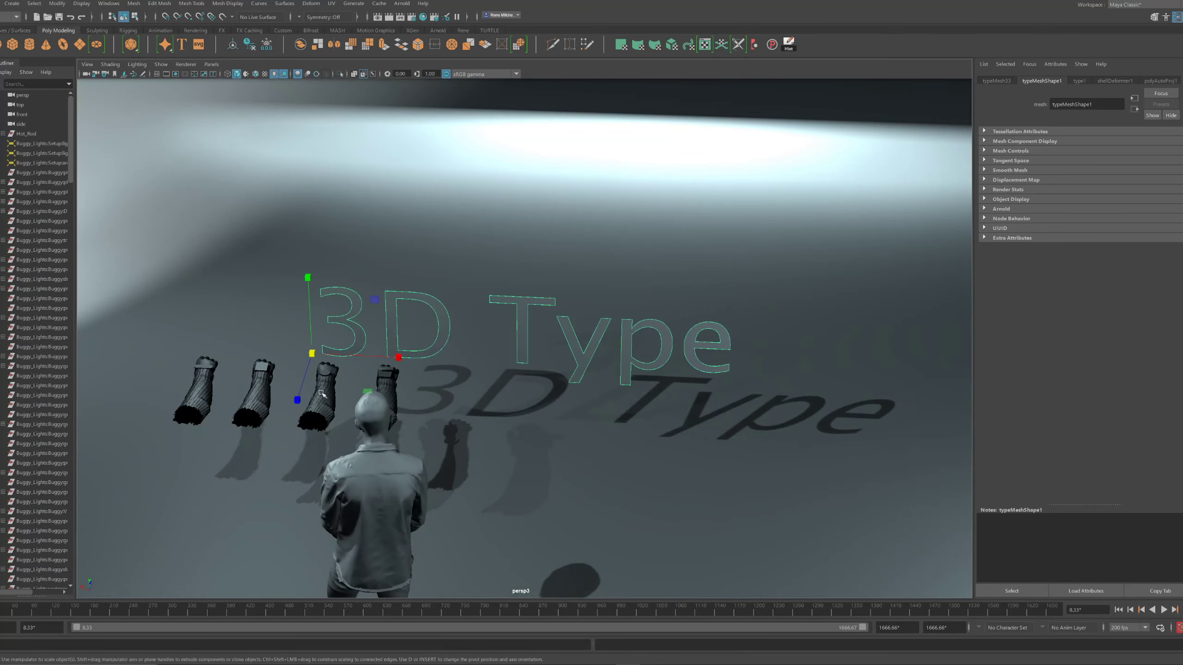
{"action": "left_click_drag", "start_coordinate": [312, 352], "coordinate": [163, 327]}
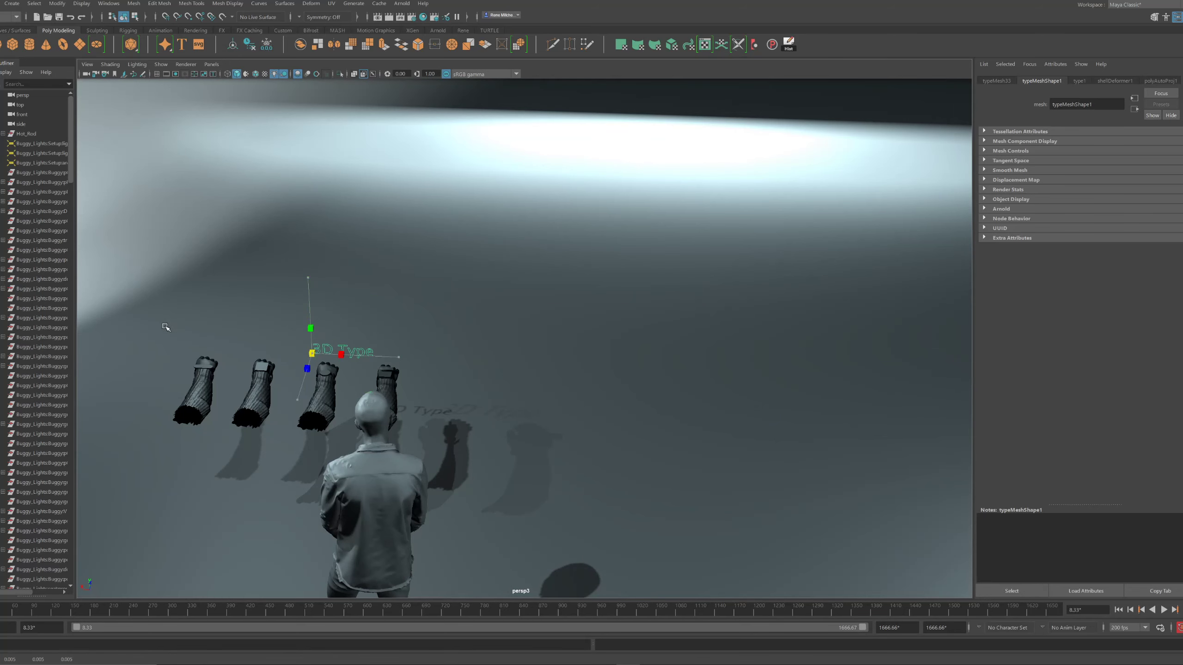
Lay the 3D Type text flat and move it next to the glass slab over the first wrist's square watch
{"action": "key", "text": "w"}
{"action": "left_click_drag", "start_coordinate": [243, 297], "coordinate": [380, 299]}
{"action": "key", "text": "f"}
{"action": "key", "text": "e"}
{"action": "middle_click_drag", "start_coordinate": [379, 298], "coordinate": [559, 378], "text": "alt"}
{"action": "right_click_drag", "start_coordinate": [558, 377], "coordinate": [233, 268], "text": "alt"}
{"action": "left_click_drag", "start_coordinate": [233, 269], "coordinate": [470, 291], "text": "alt"}
{"action": "key", "text": "w"}
{"action": "left_click_drag", "start_coordinate": [615, 276], "coordinate": [528, 255]}
{"action": "key", "text": "e"}
{"action": "key", "text": "w"}
{"action": "left_click_drag", "start_coordinate": [518, 298], "coordinate": [472, 289], "text": "alt"}
Browse the available fonts in the type settings of the 3D Type text
{"action": "left_click", "coordinate": [1080, 80]}
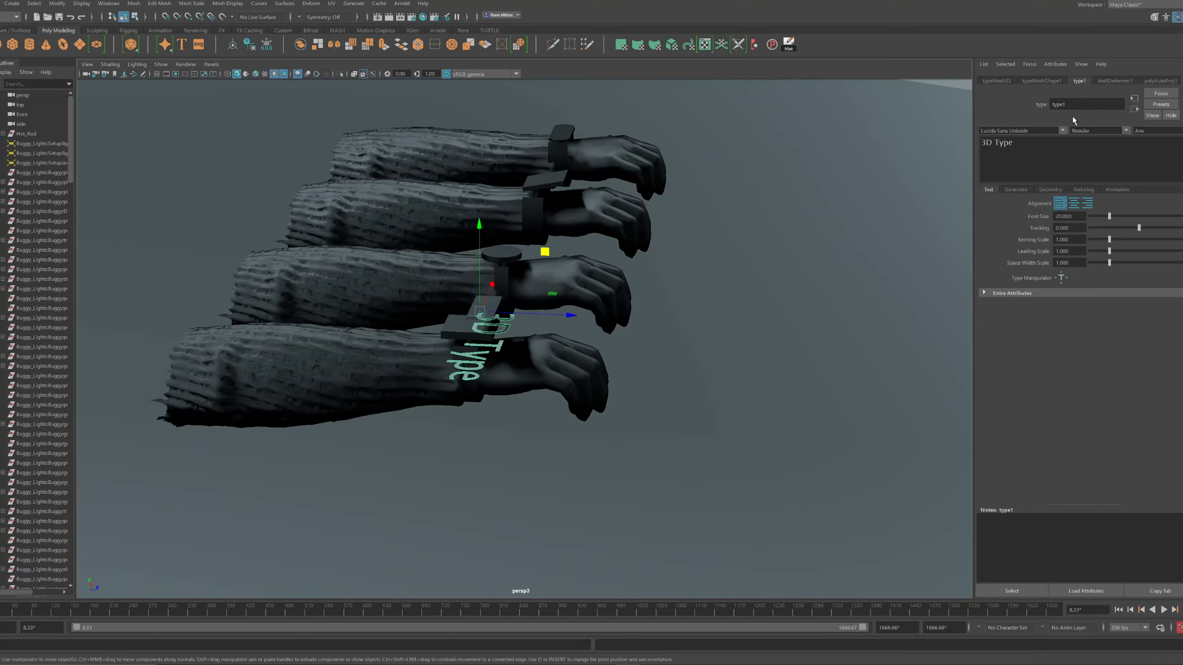
{"action": "left_click", "coordinate": [1063, 131]}
{"action": "key", "text": "Escape"}
{"action": "key", "text": "e"}
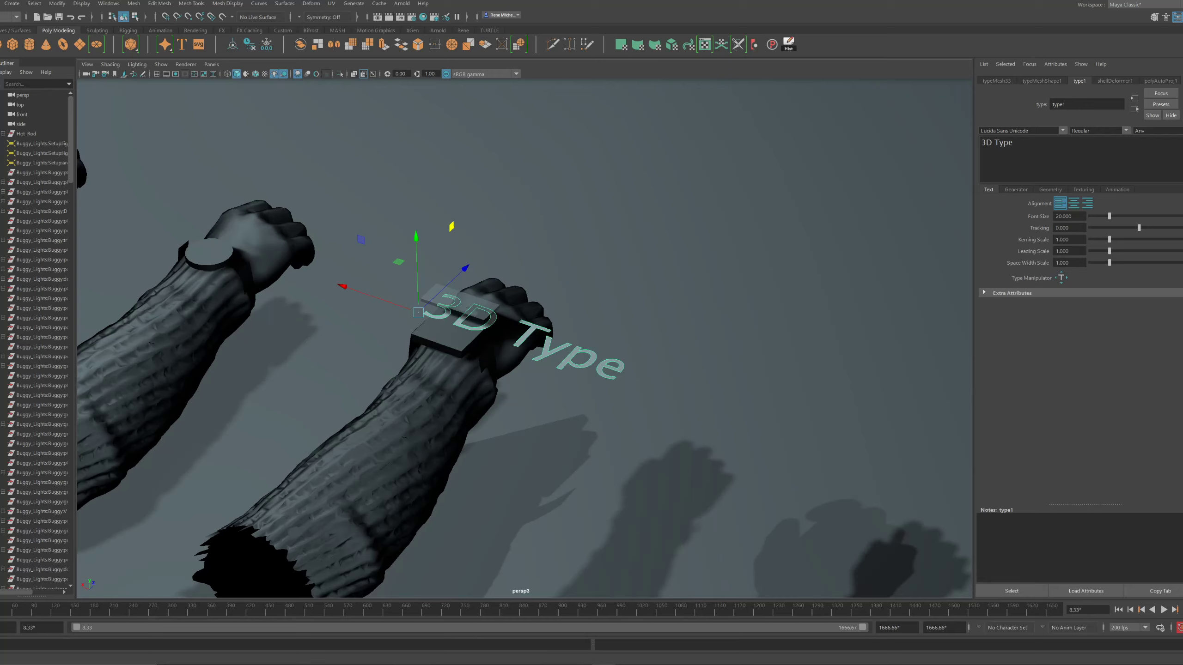
Replace the text object's wording with IO_001
{"action": "left_click", "coordinate": [1020, 144]}
{"action": "key", "text": "BackSpace"}
{"action": "key", "text": "BackSpace"}
{"action": "key", "text": "BackSpace"}
{"action": "key", "text": "BackSpace"}
{"action": "key", "text": "BackSpace"}
{"action": "key", "text": "BackSpace"}
{"action": "key", "text": "BackSpace"}
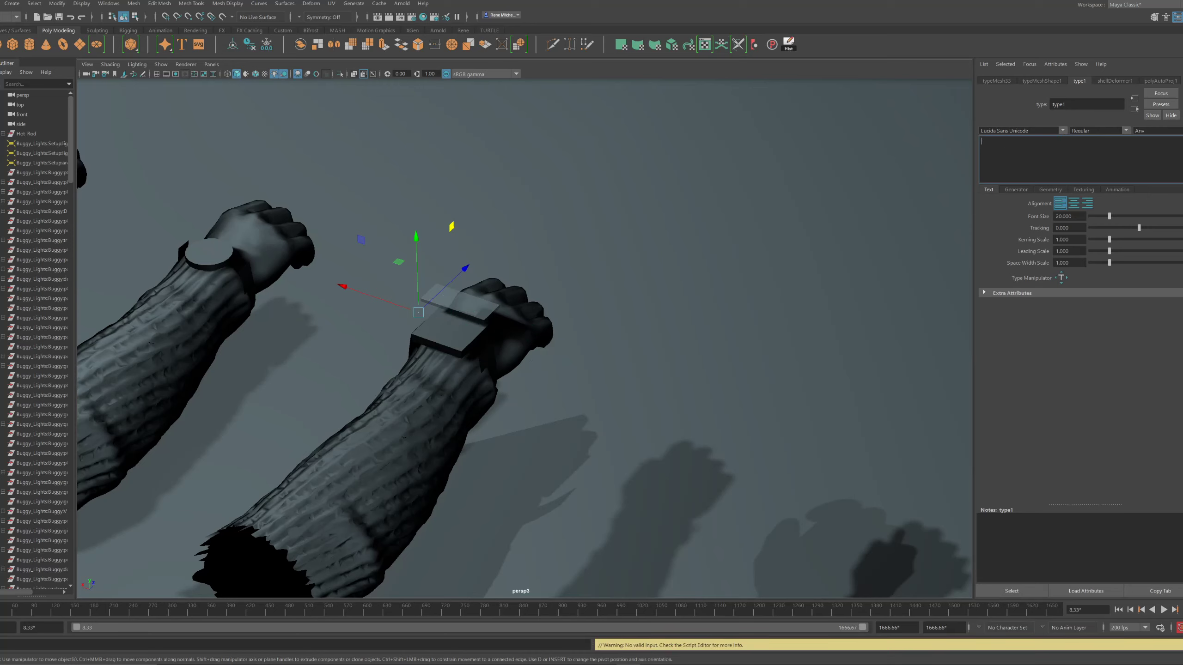
{"action": "type", "text": "UR"}
{"action": "key", "text": "BackSpace"}
{"action": "key", "text": "BackSpace"}
{"action": "type", "text": "IO_001"}
{"action": "key", "text": "BackSpace"}
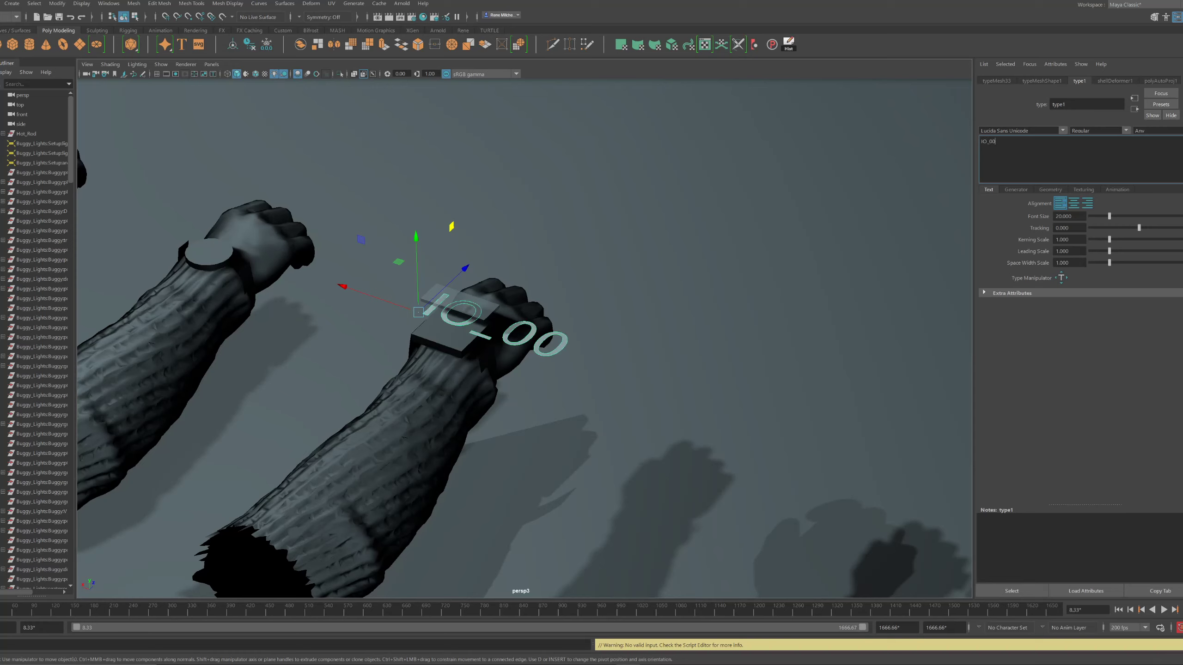
Set the font of the IO_001 text to Helvetica LT Pro
{"action": "key", "text": "ctrl+a"}
{"action": "left_click", "coordinate": [1063, 132]}
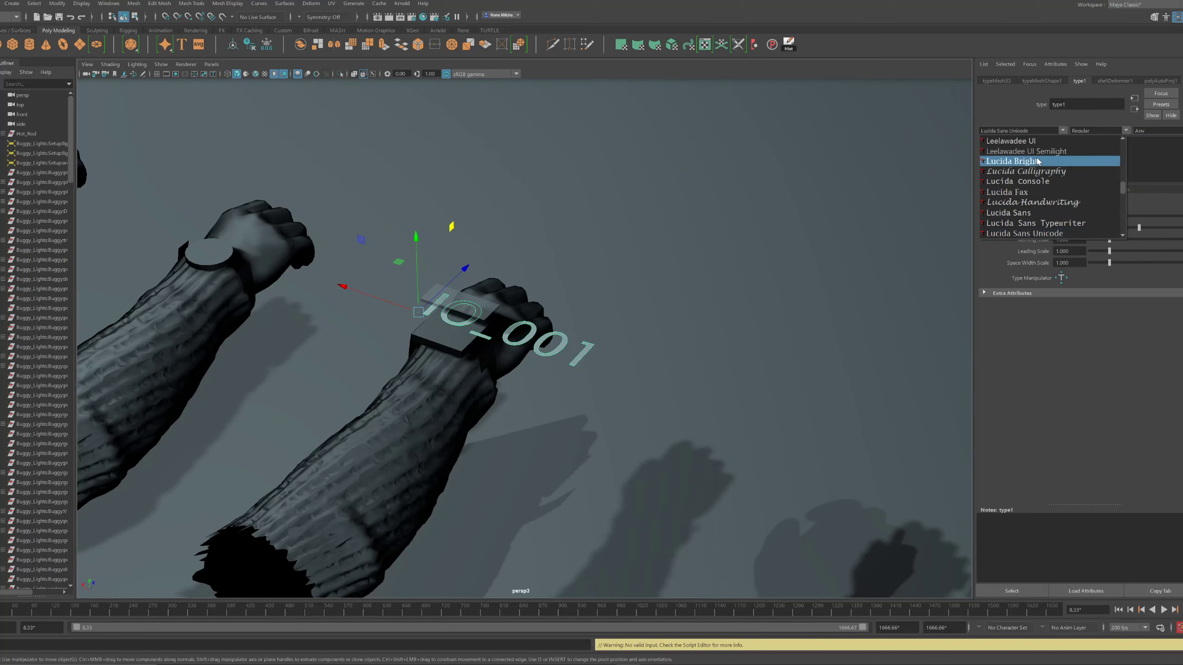
{"action": "key", "text": "h"}
{"action": "key", "text": "e"}
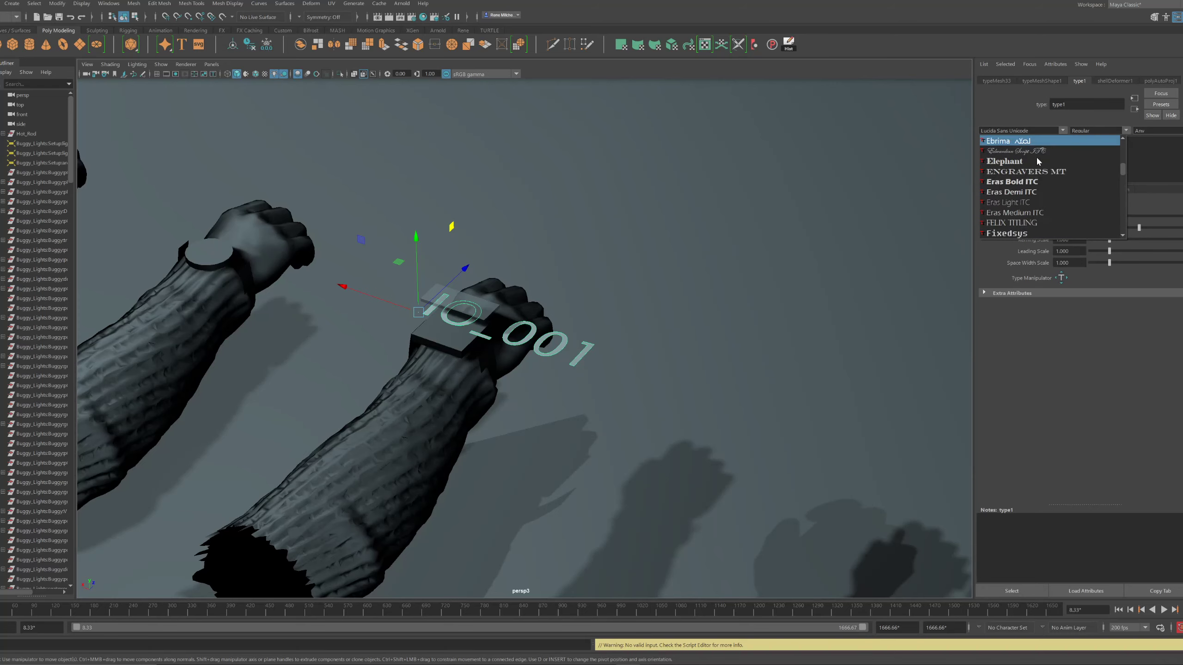
{"action": "key", "text": "Escape"}
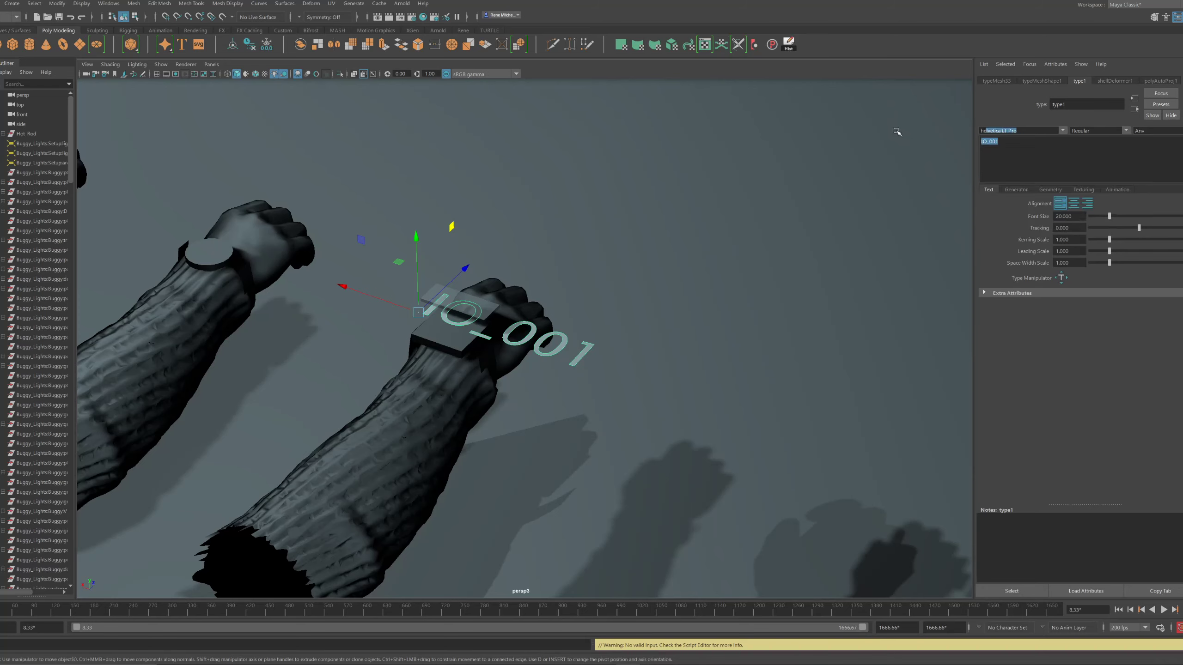
{"action": "key", "text": "Return"}
{"action": "left_click_drag", "start_coordinate": [552, 281], "coordinate": [543, 308], "text": "alt"}
{"action": "left_click", "coordinate": [1127, 131]}
{"action": "left_click", "coordinate": [1127, 131]}
Try Helvetica LT Std Black and Helvetica LT Pro Black on the IO_001 text, ending on Helvetica LT Pro
{"action": "left_click", "coordinate": [1062, 130]}
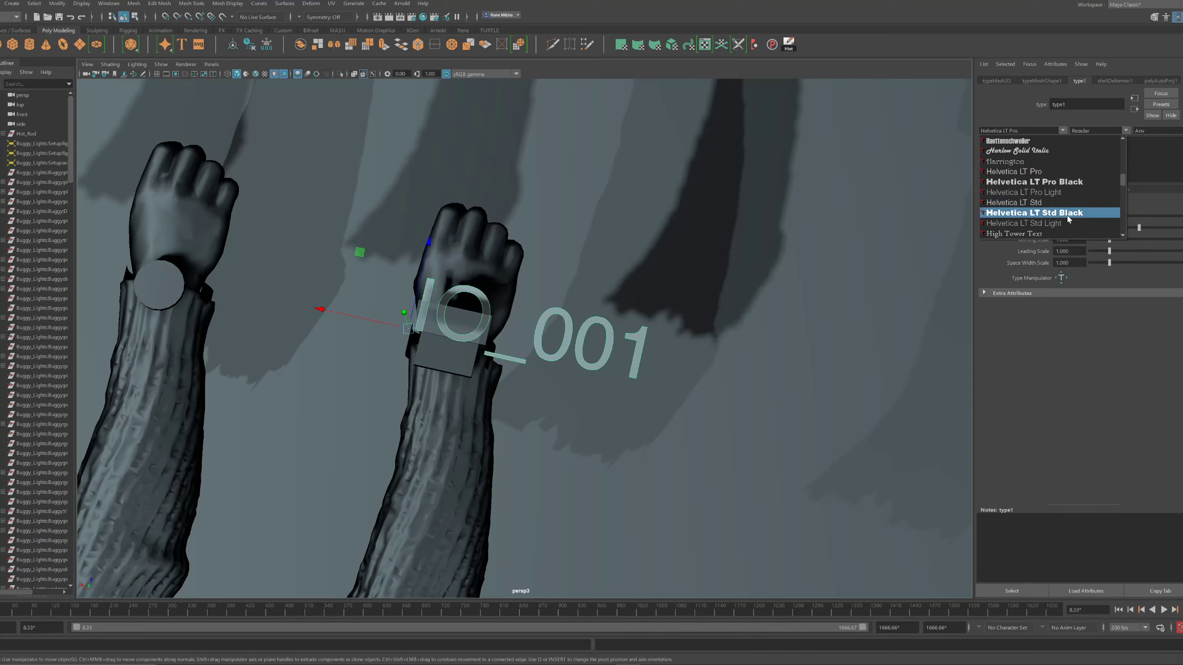
{"action": "left_click", "coordinate": [1068, 214]}
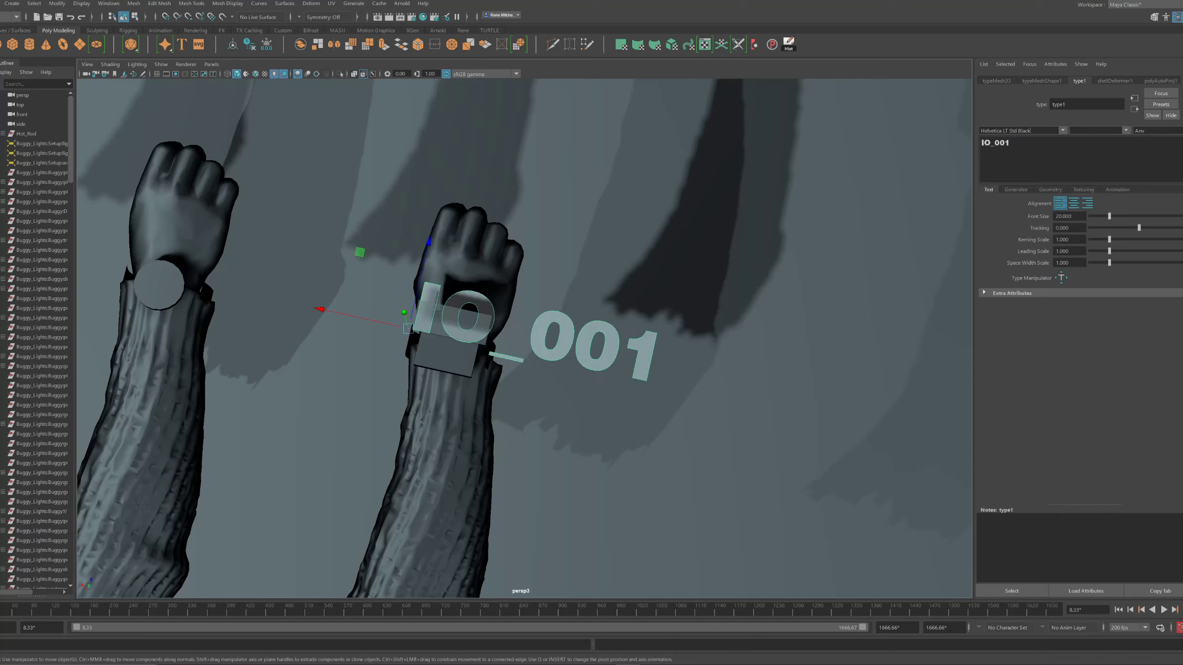
{"action": "left_click", "coordinate": [1063, 130]}
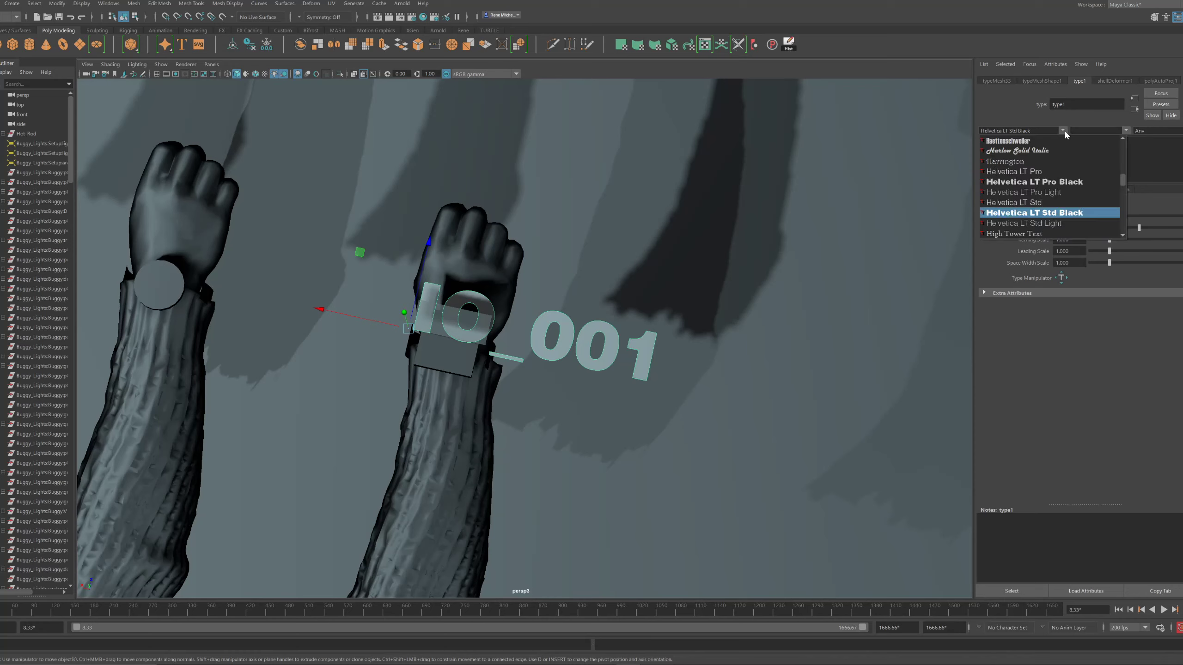
{"action": "left_click", "coordinate": [1074, 183]}
{"action": "left_click", "coordinate": [1062, 130]}
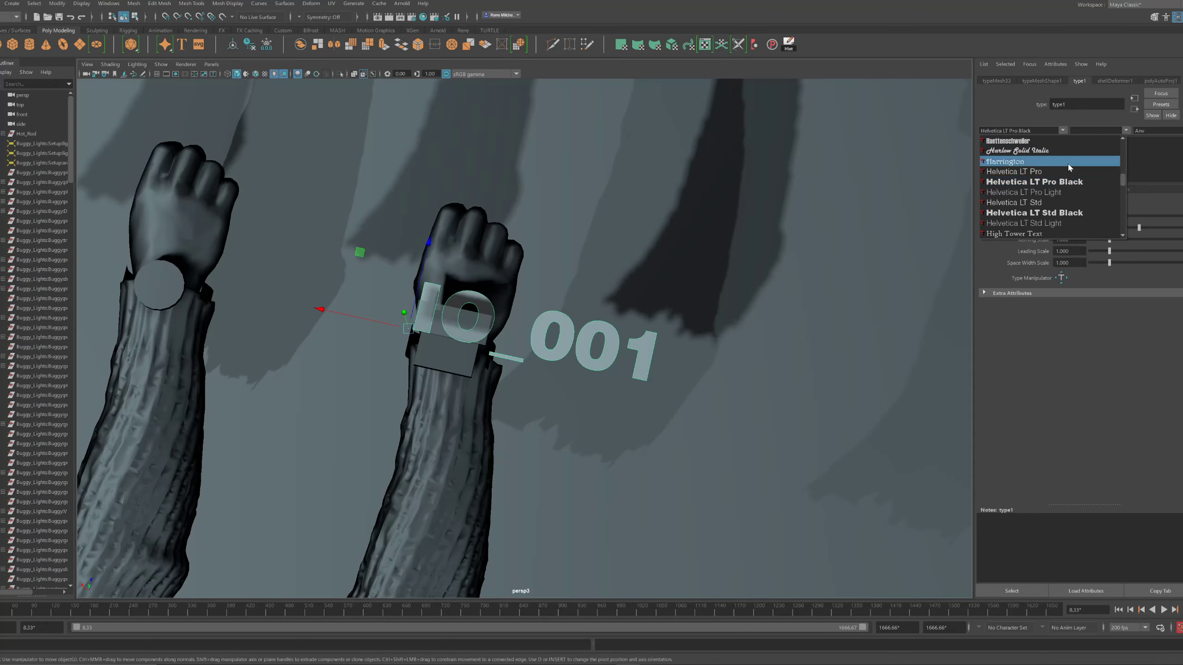
{"action": "left_click", "coordinate": [1058, 173]}
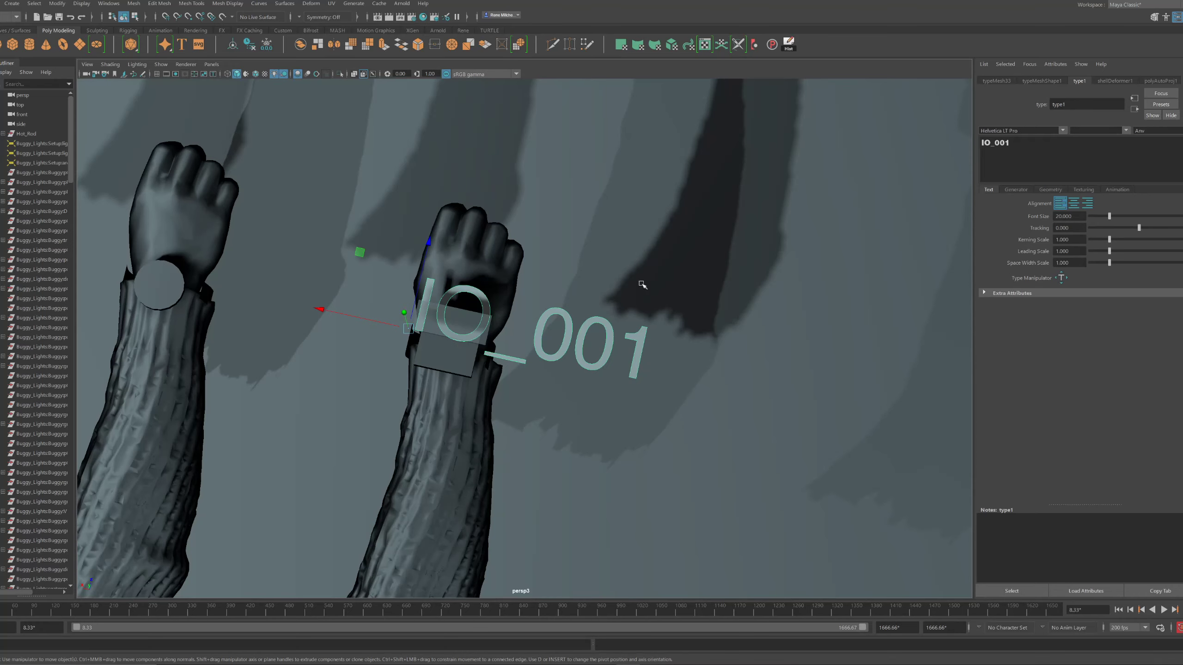
Shrink the IO_001 text uniformly to about three quarters of the glass slab's width
{"action": "left_click_drag", "start_coordinate": [684, 278], "coordinate": [693, 280], "text": "alt"}
{"action": "key", "text": "r"}
{"action": "middle_click_drag", "start_coordinate": [329, 313], "coordinate": [198, 298]}
{"action": "key", "text": "f"}
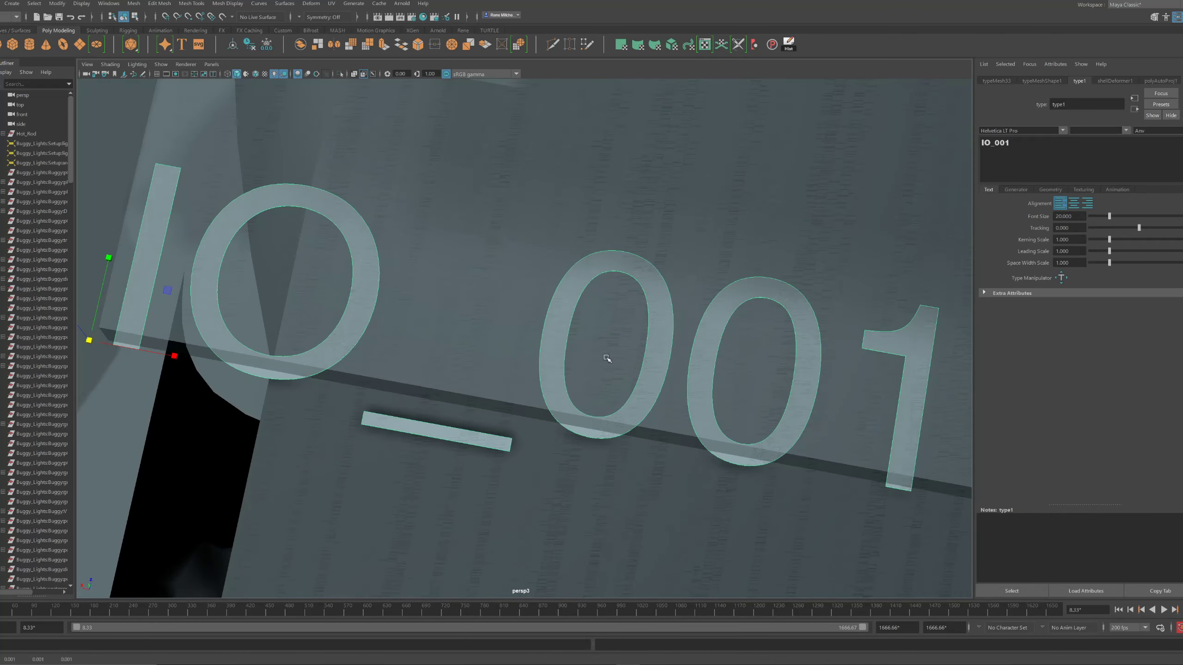
{"action": "right_click_drag", "start_coordinate": [607, 359], "coordinate": [610, 272], "text": "alt"}
{"action": "left_click_drag", "start_coordinate": [610, 273], "coordinate": [573, 262], "text": "alt"}
{"action": "right_click_drag", "start_coordinate": [573, 262], "coordinate": [597, 307], "text": "alt"}
{"action": "left_click_drag", "start_coordinate": [597, 307], "coordinate": [592, 211], "text": "alt"}
{"action": "key", "text": "w"}
{"action": "right_click_drag", "start_coordinate": [629, 238], "coordinate": [414, 262], "text": "alt"}
{"action": "left_click_drag", "start_coordinate": [414, 261], "coordinate": [748, 399], "text": "alt"}
{"action": "right_click_drag", "start_coordinate": [747, 399], "coordinate": [857, 420], "text": "alt"}
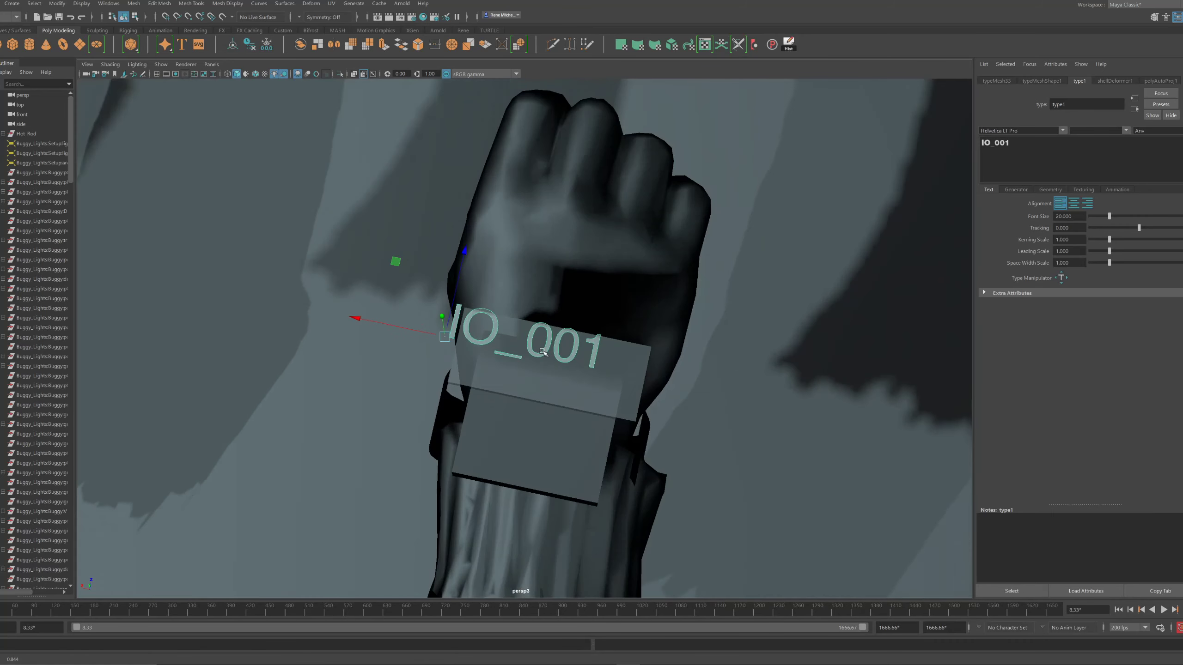
Shrink the IO_001 text further to about two fifths of the slab's width and seat it in the slab's upper-left corner
{"action": "right_click_drag", "start_coordinate": [543, 351], "coordinate": [643, 368], "text": "alt"}
{"action": "left_click_drag", "start_coordinate": [643, 368], "coordinate": [661, 368], "text": "alt"}
{"action": "key", "text": "r"}
{"action": "left_click_drag", "start_coordinate": [399, 338], "coordinate": [312, 333]}
{"action": "key", "text": "w"}
{"action": "left_click_drag", "start_coordinate": [373, 342], "coordinate": [407, 348], "text": "alt"}
{"action": "left_click_drag", "start_coordinate": [407, 348], "coordinate": [459, 272], "text": "alt"}
{"action": "left_click_drag", "start_coordinate": [461, 285], "coordinate": [413, 338], "text": "alt"}
{"action": "left_click_drag", "start_coordinate": [550, 310], "coordinate": [564, 310]}
{"action": "left_click_drag", "start_coordinate": [535, 303], "coordinate": [574, 331], "text": "alt"}
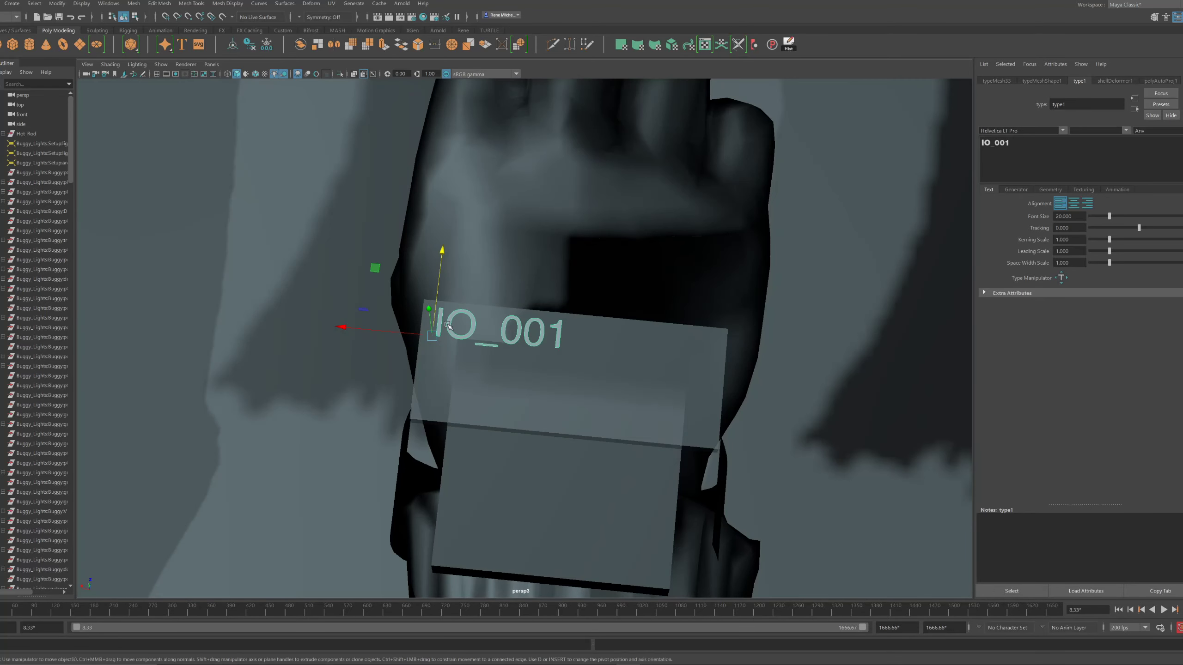
{"action": "left_click_drag", "start_coordinate": [447, 325], "coordinate": [373, 290], "text": "alt"}
{"action": "left_click_drag", "start_coordinate": [349, 286], "coordinate": [379, 270], "text": "alt"}
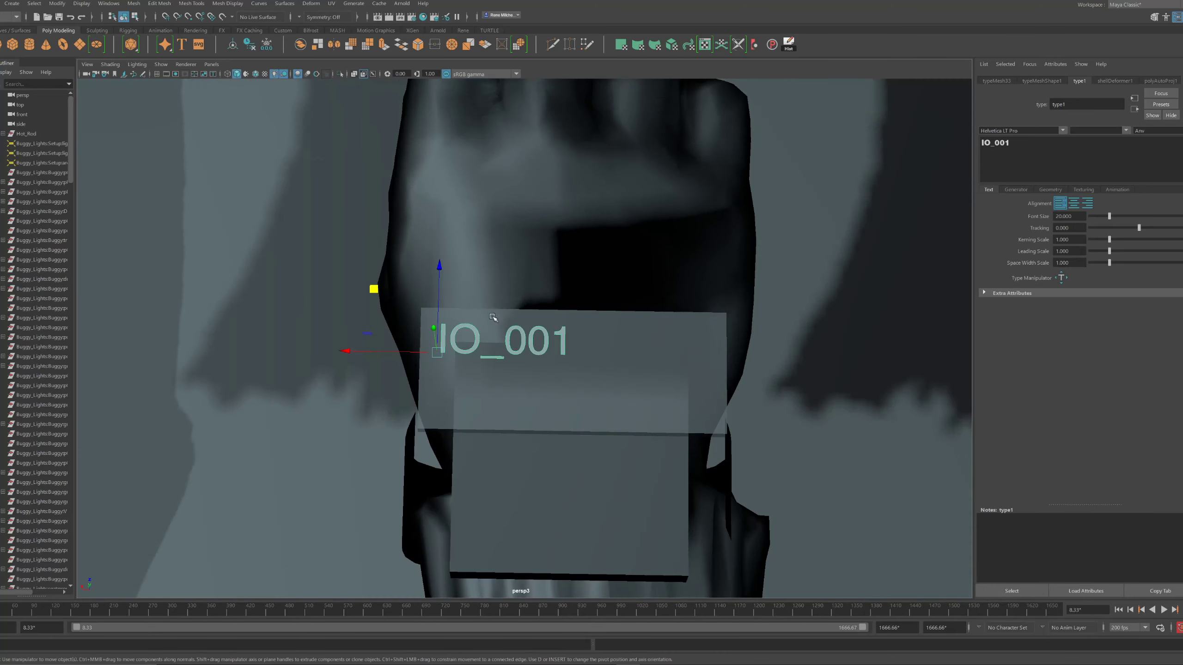
Keep a hidden duplicate of the IO_001 text and move the original editable text to the slab's lower-right corner
{"action": "left_click_drag", "start_coordinate": [493, 318], "coordinate": [513, 296], "text": "alt"}
{"action": "key", "text": "ctrl+d"}
{"action": "key", "text": "h"}
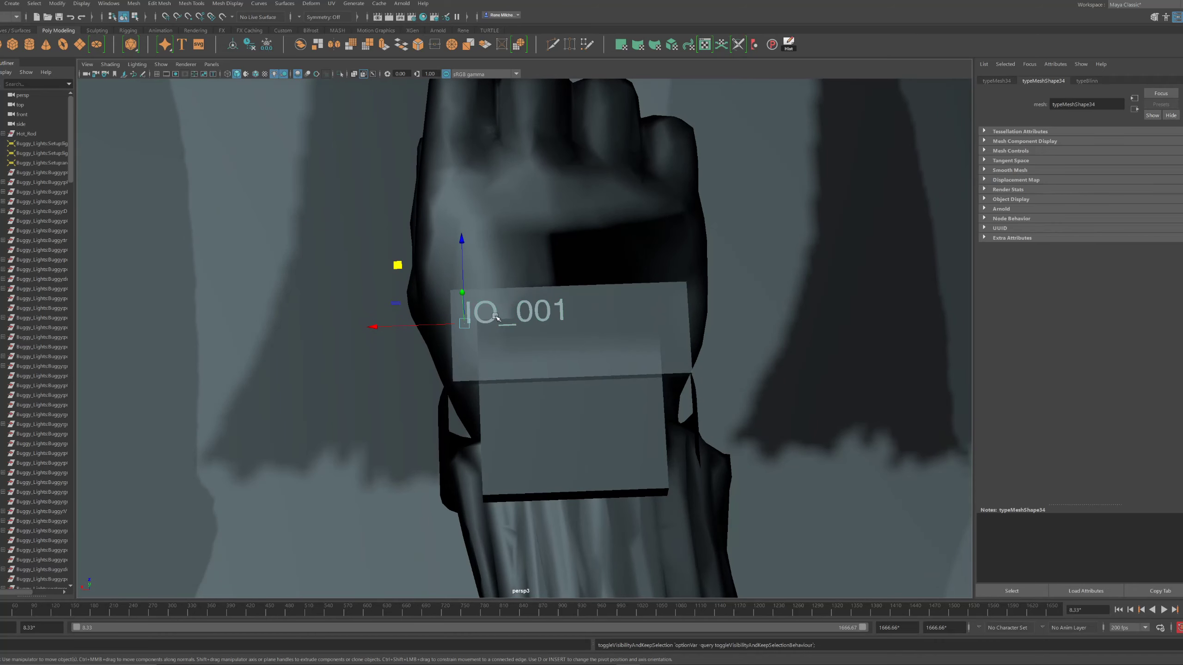
{"action": "left_click", "coordinate": [489, 331]}
{"action": "left_click_drag", "start_coordinate": [398, 266], "coordinate": [516, 303]}
Replace the wording of the moved text with Battery
{"action": "left_click", "coordinate": [1079, 81]}
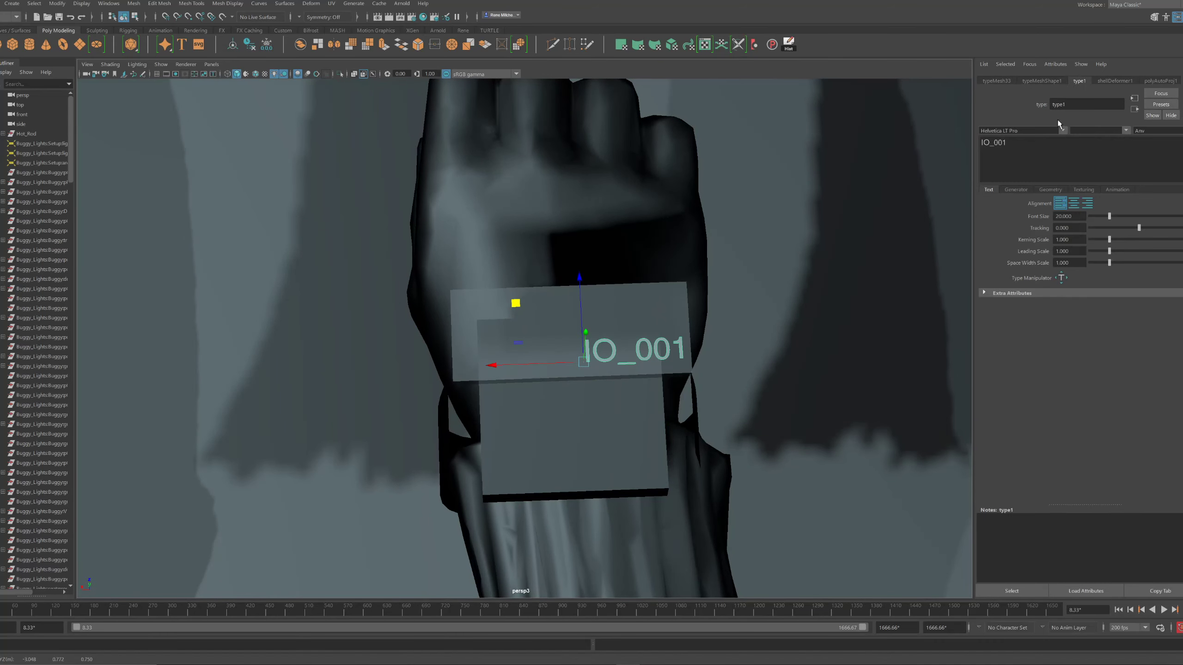
{"action": "key", "text": "BackSpace"}
{"action": "key", "text": "BackSpace"}
{"action": "key", "text": "BackSpace"}
{"action": "key", "text": "BackSpace"}
{"action": "key", "text": "BackSpace"}
{"action": "key", "text": "BackSpace"}
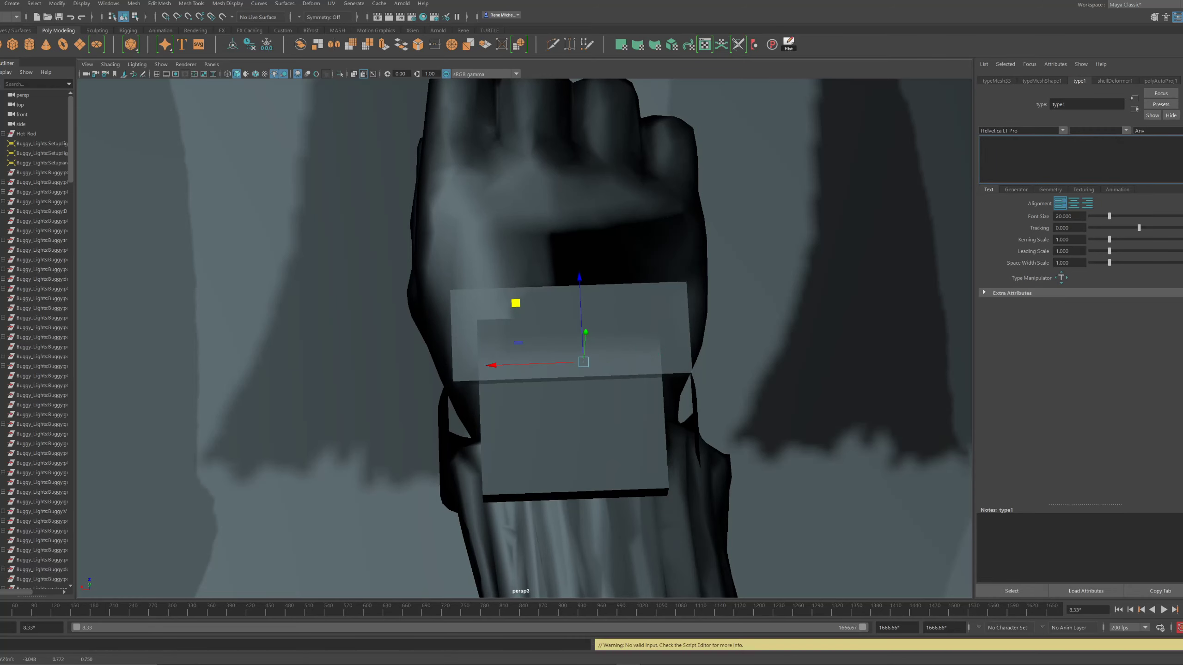
{"action": "type", "text": "Battery"}
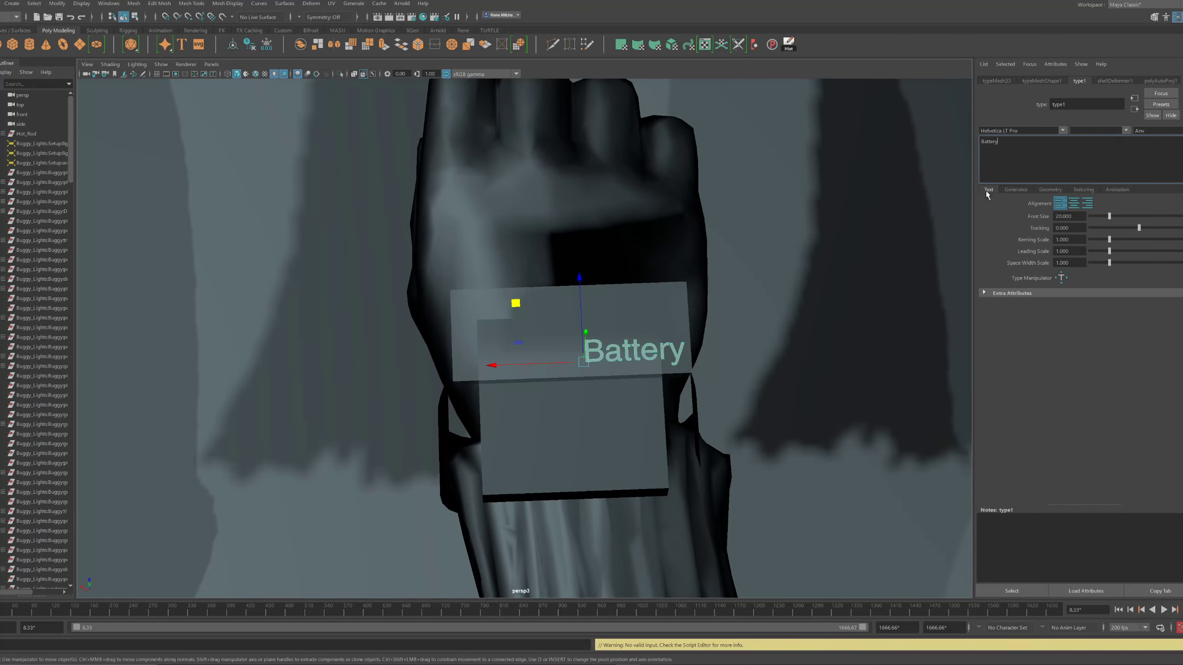
Duplicate the Battery text and hide the copy
{"action": "left_click_drag", "start_coordinate": [750, 262], "coordinate": [745, 330], "text": "alt"}
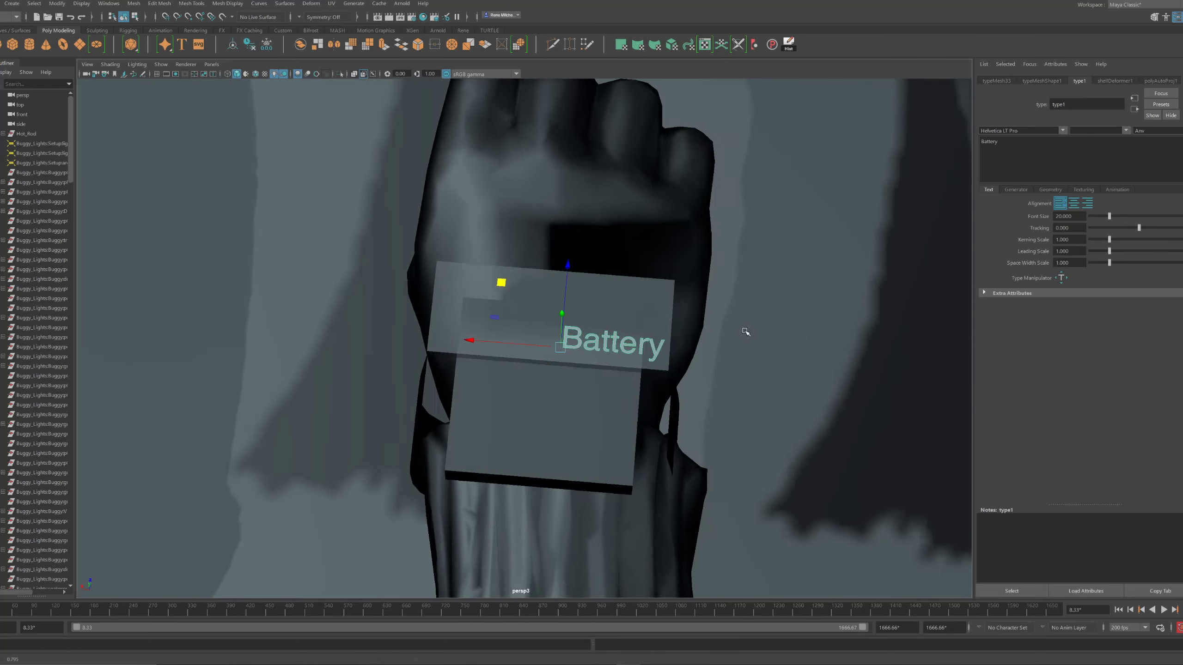
{"action": "scroll", "coordinate": [743, 328], "scroll_direction": "up", "scroll_amount": 3}
{"action": "key", "text": "ctrl+d"}
{"action": "key", "text": "ctrl+h"}
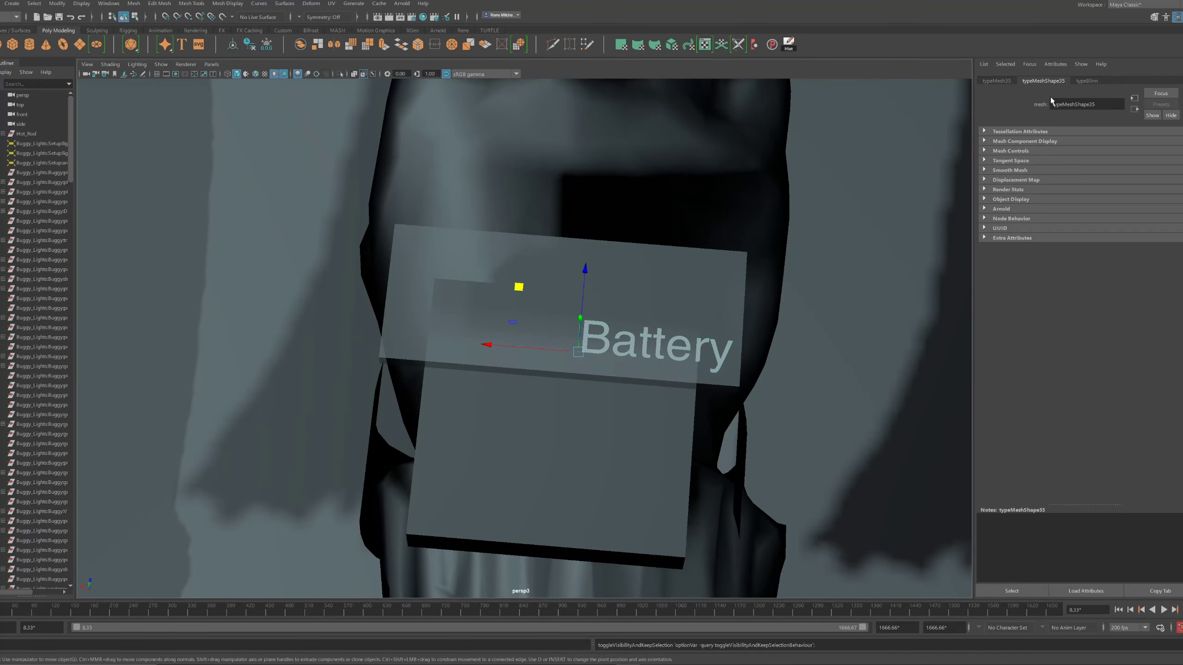
Change the original text's wording to 71% and its font to Helvetica LT Pro Light
{"action": "left_click", "coordinate": [741, 325]}
{"action": "left_click", "coordinate": [665, 355], "text": "ctrl"}
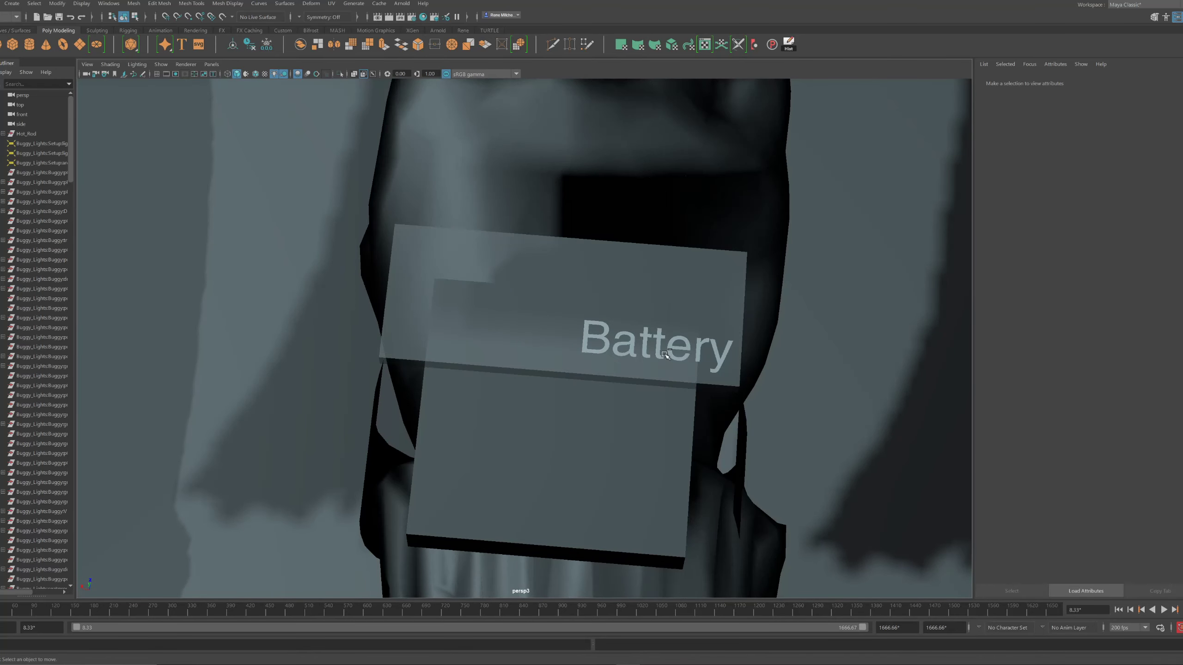
{"action": "left_click", "coordinate": [665, 355]}
{"action": "left_click", "coordinate": [1071, 149]}
{"action": "key", "text": "BackSpace"}
{"action": "key", "text": "BackSpace"}
{"action": "key", "text": "BackSpace"}
{"action": "key", "text": "BackSpace"}
{"action": "key", "text": "BackSpace"}
{"action": "key", "text": "BackSpace"}
{"action": "key", "text": "BackSpace"}
{"action": "type", "text": "71%"}
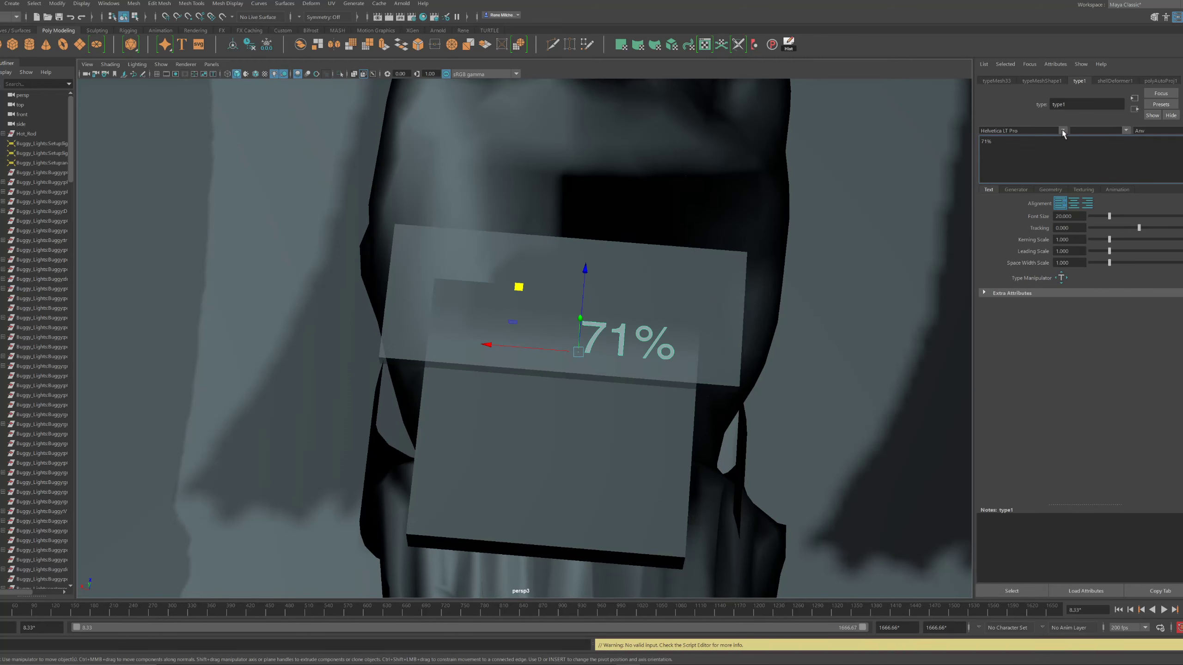
{"action": "left_click", "coordinate": [1063, 132]}
{"action": "left_click", "coordinate": [1052, 193]}
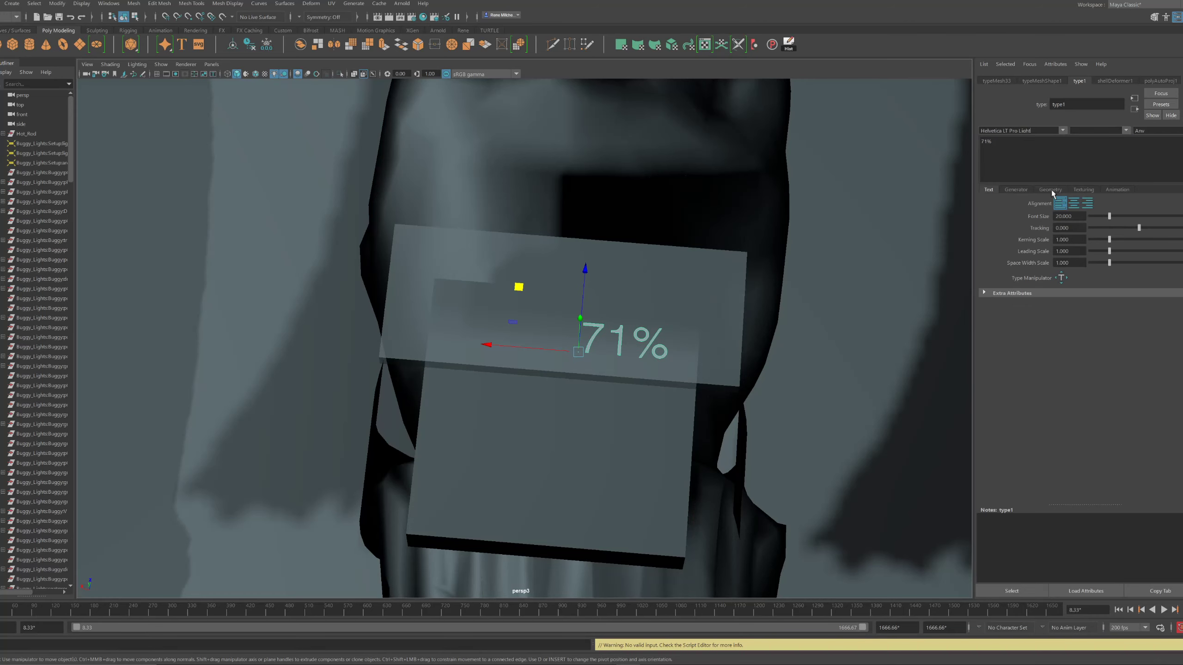
Duplicate the 71% text as a separate copy and reselect the original editable text
{"action": "left_click_drag", "start_coordinate": [788, 283], "coordinate": [791, 284], "text": "alt"}
{"action": "key", "text": "ctrl+d"}
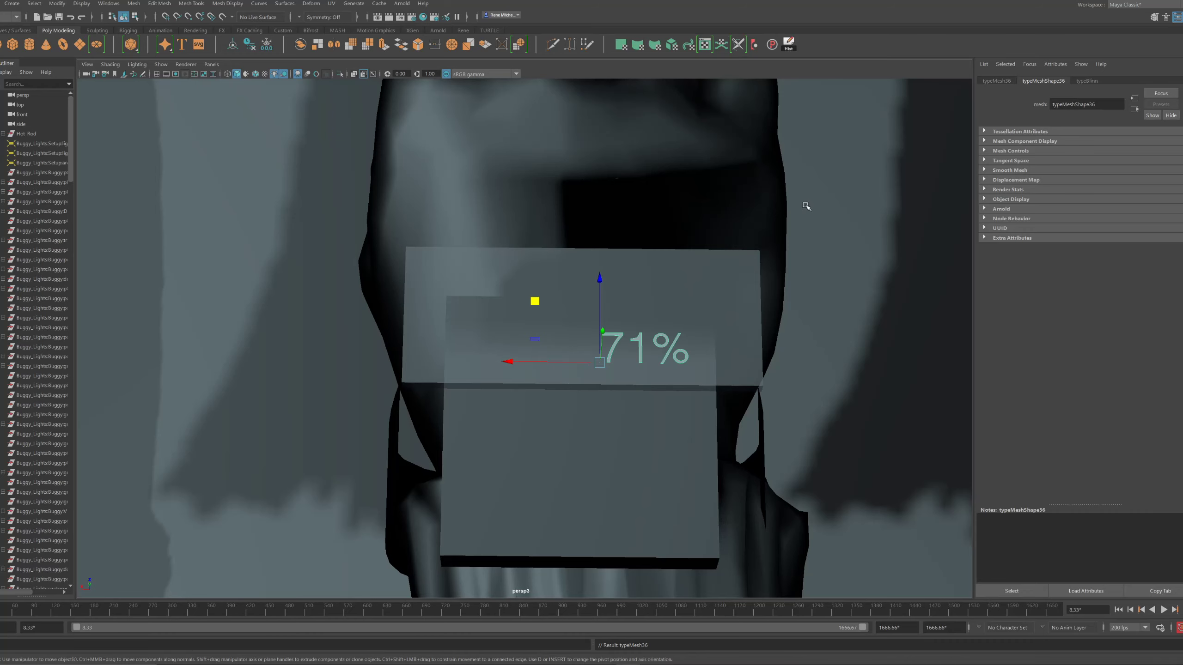
{"action": "left_click_drag", "start_coordinate": [636, 335], "coordinate": [657, 362]}
{"action": "left_click_drag", "start_coordinate": [451, 301], "coordinate": [520, 424], "text": "ctrl"}
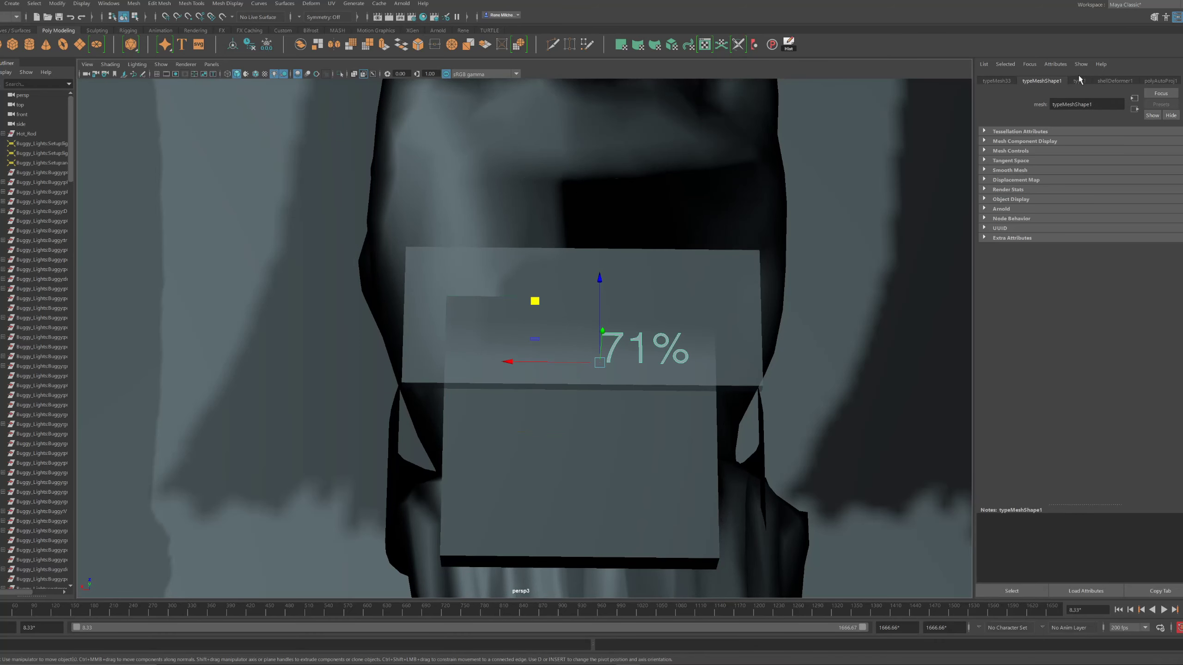
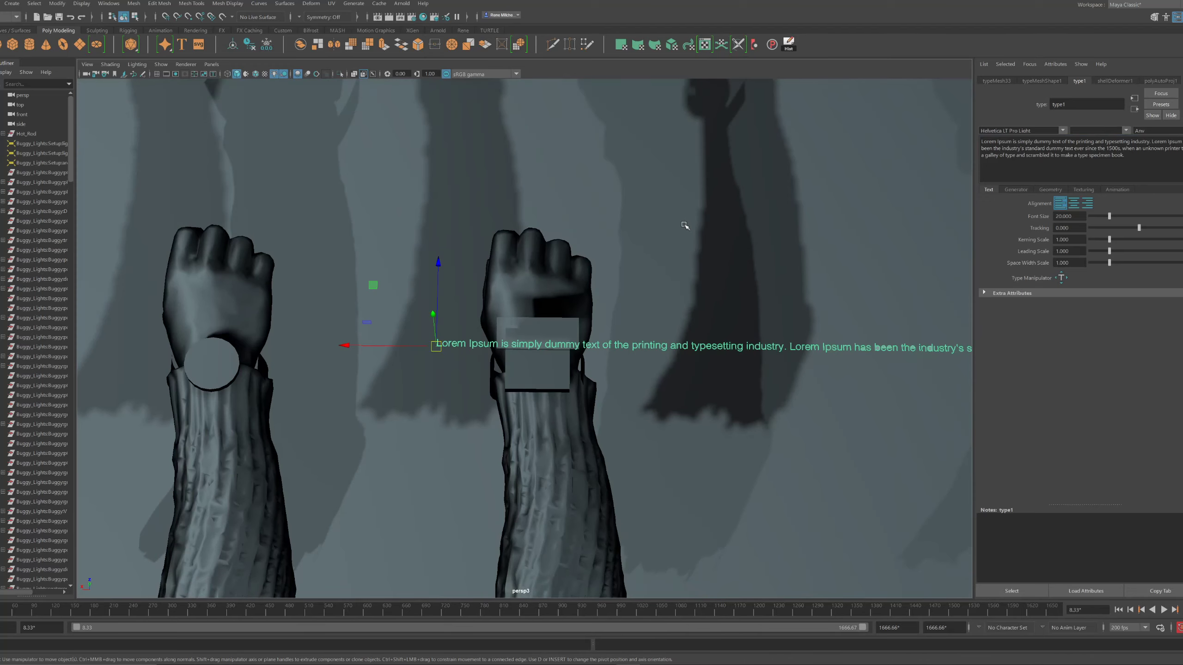
Undo the last move of the Lorem Ipsum text
{"action": "key", "text": "ctrl+z"}
Try breaking the Lorem Ipsum text after "simply" and "printing", and re-enter the full unbroken paragraph
{"action": "left_click", "coordinate": [1129, 161]}
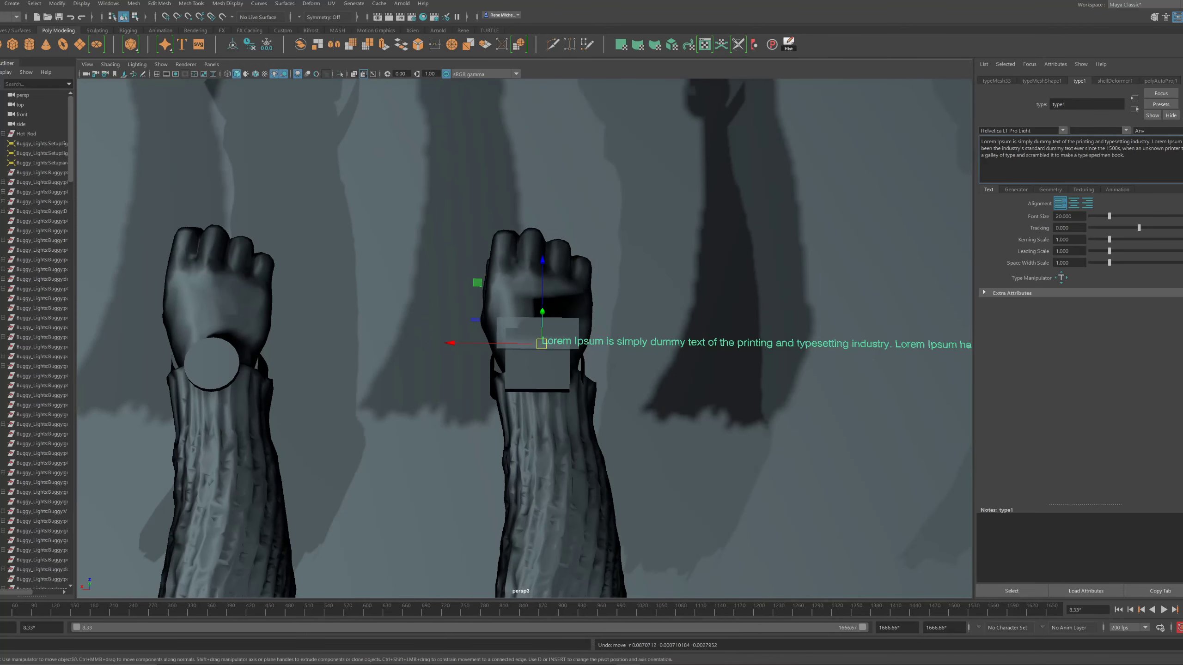
{"action": "key", "text": "Return"}
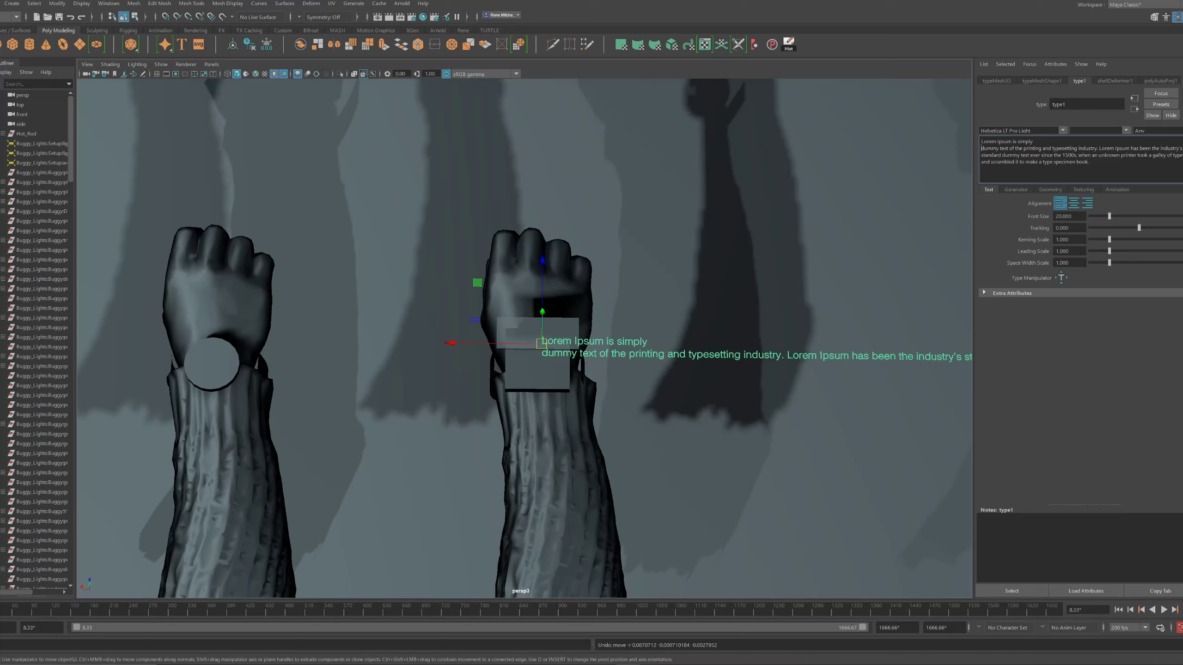
{"action": "left_click", "coordinate": [1038, 148]}
{"action": "key", "text": "Return"}
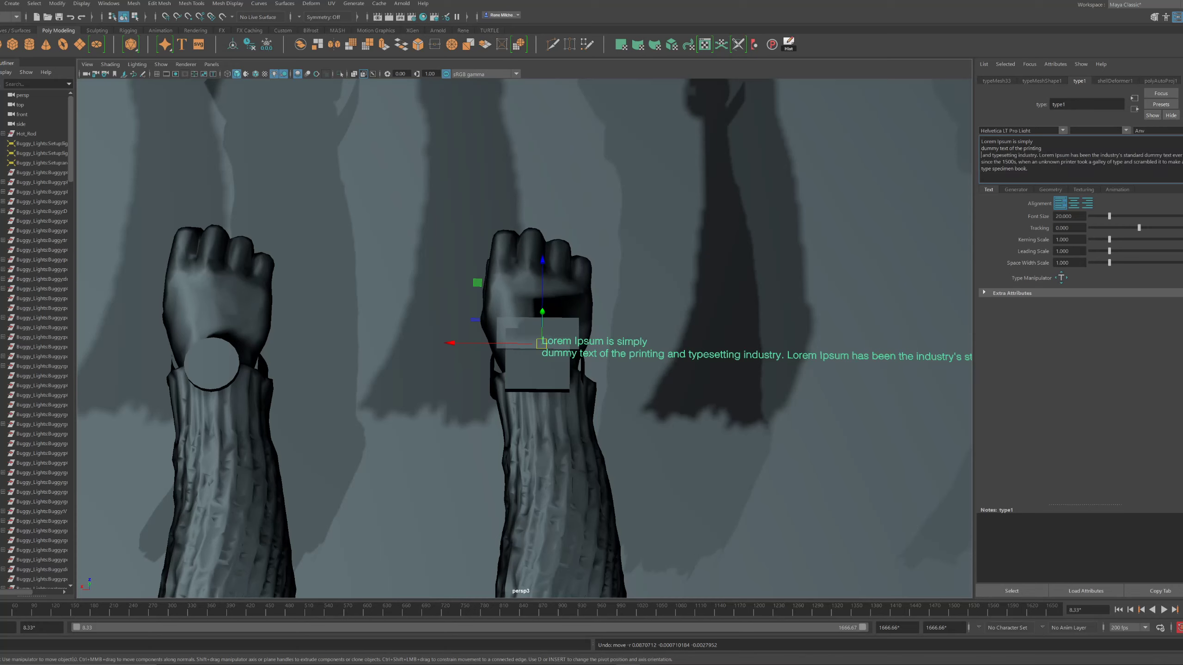
{"action": "key", "text": "ctrl+z"}
{"action": "key", "text": "ctrl+z"}
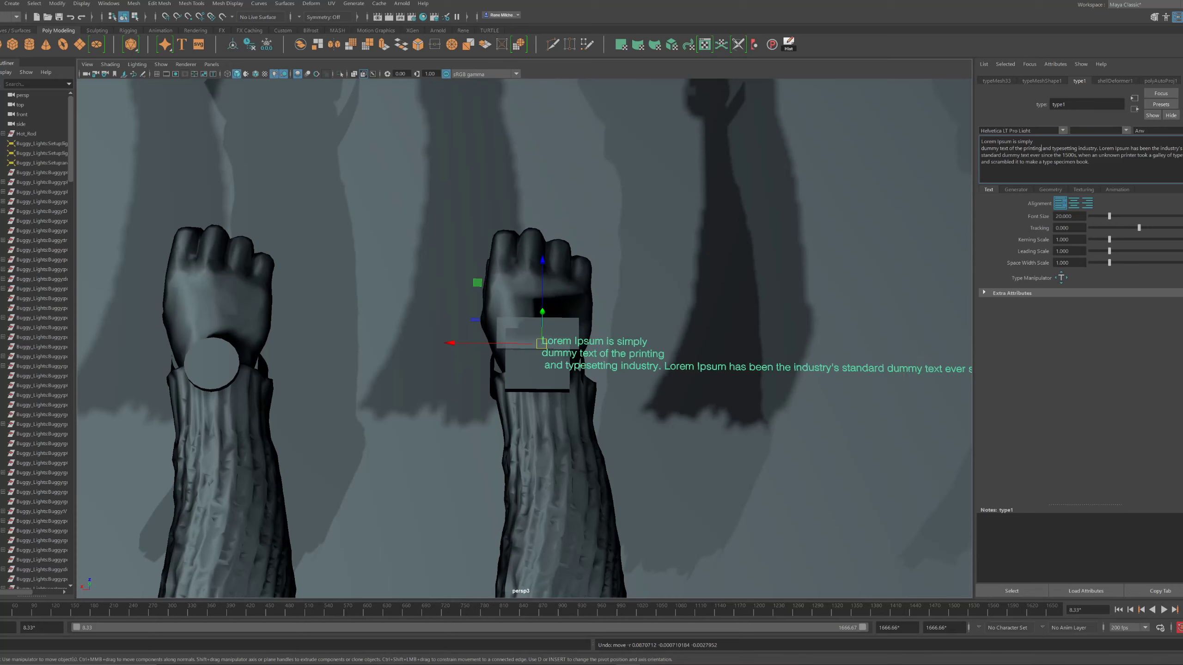
{"action": "key", "text": "ctrl+a"}
{"action": "key", "text": "BackSpace"}
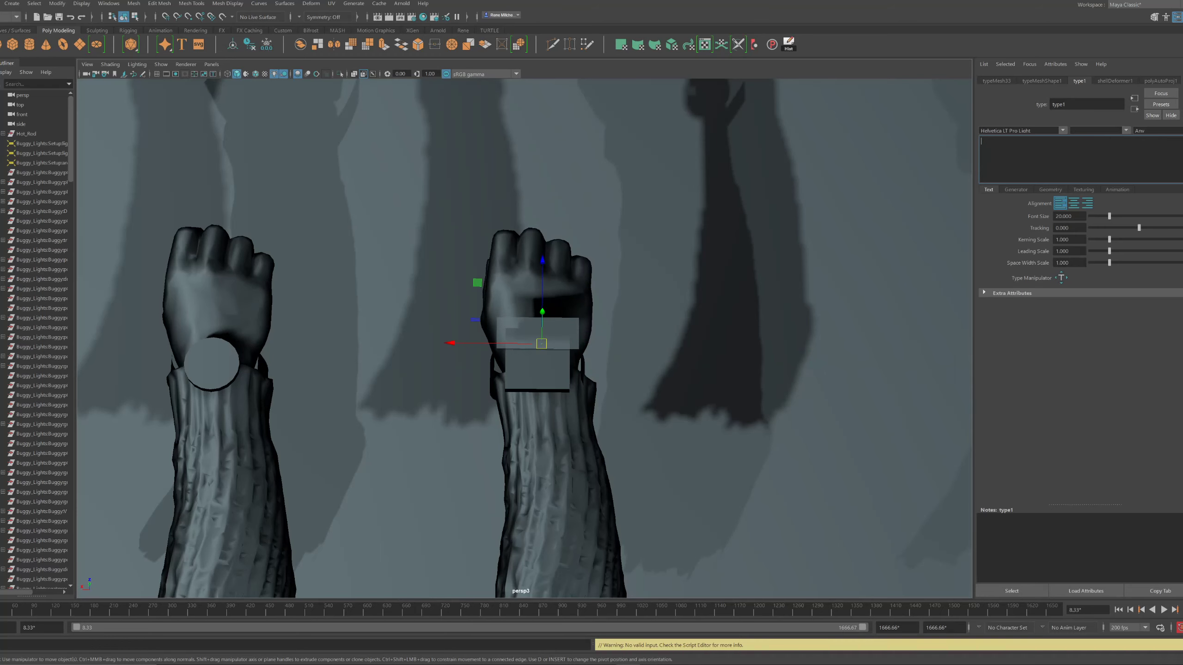
{"action": "type", "text": "Lorem Ipsum is simply dummy text of the printing and typesetting industry. Lorem Ipsum has been the industry's standard dummy text ever since the 1500s, when an unknown printer took a galley of type and scrambled it to make a type specimen book."}
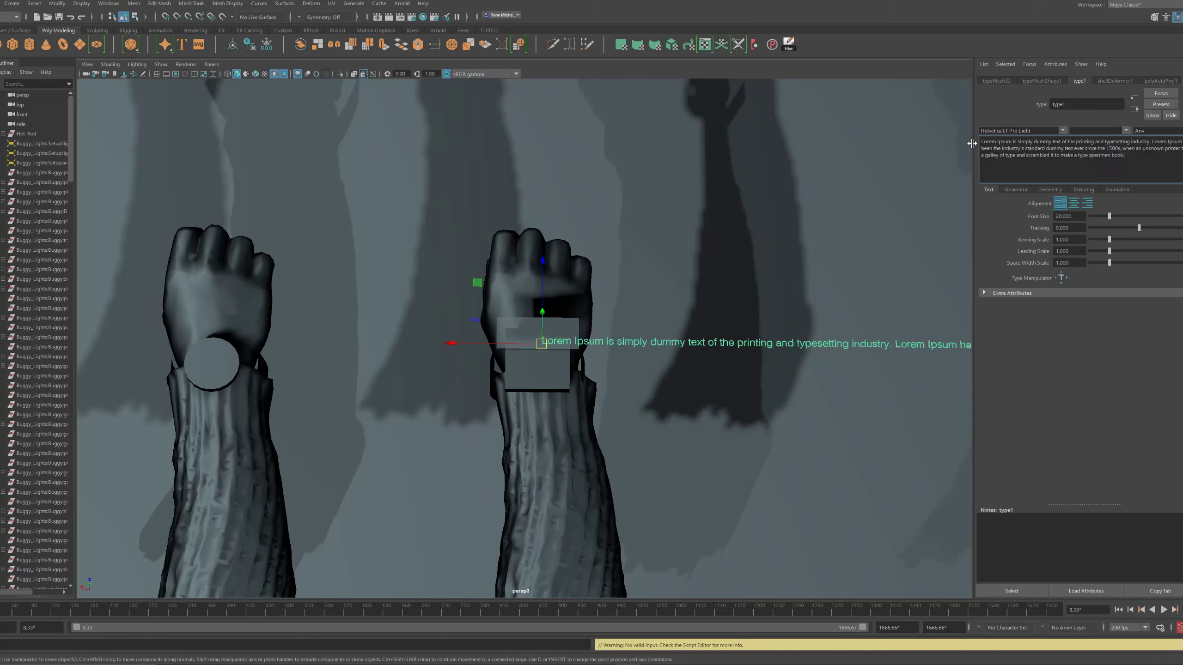
Widen the attribute editor and show the type settings of the Lorem Ipsum text
{"action": "left_click", "coordinate": [972, 144]}
{"action": "key", "text": "ctrl+z"}
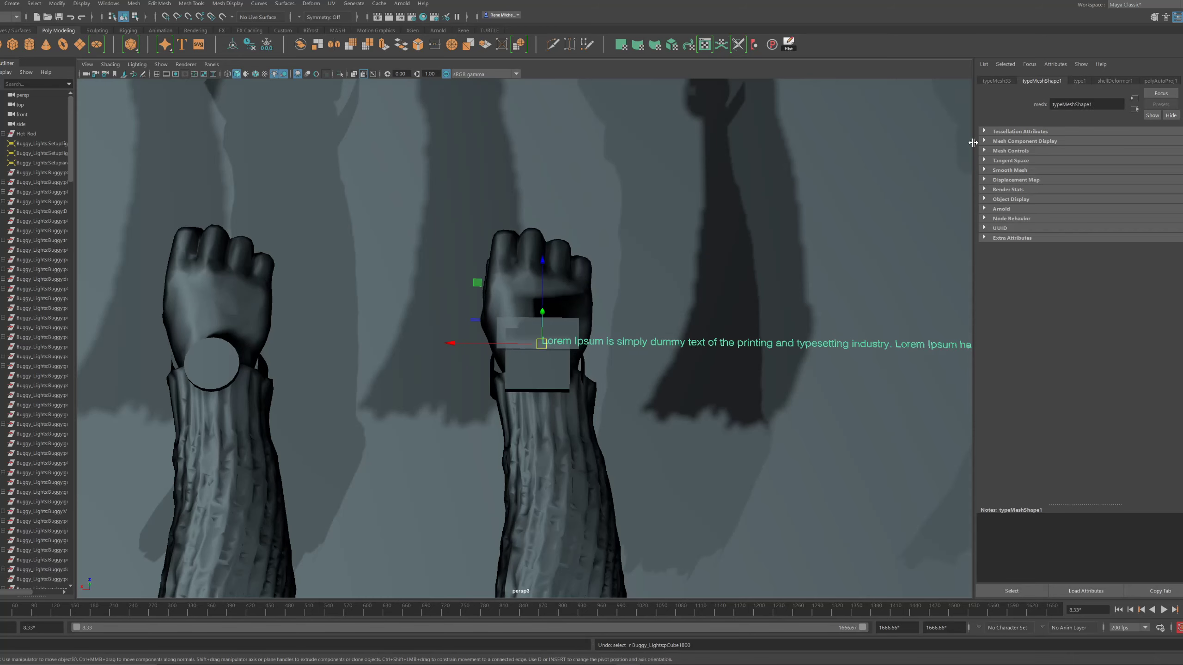
{"action": "left_click_drag", "start_coordinate": [976, 142], "coordinate": [865, 142]}
{"action": "left_click", "coordinate": [969, 80]}
Break the Lorem Ipsum text onto new lines after "1500s," and after "galley of type"
{"action": "scroll", "coordinate": [1087, 145], "scroll_direction": "down", "scroll_amount": 1}
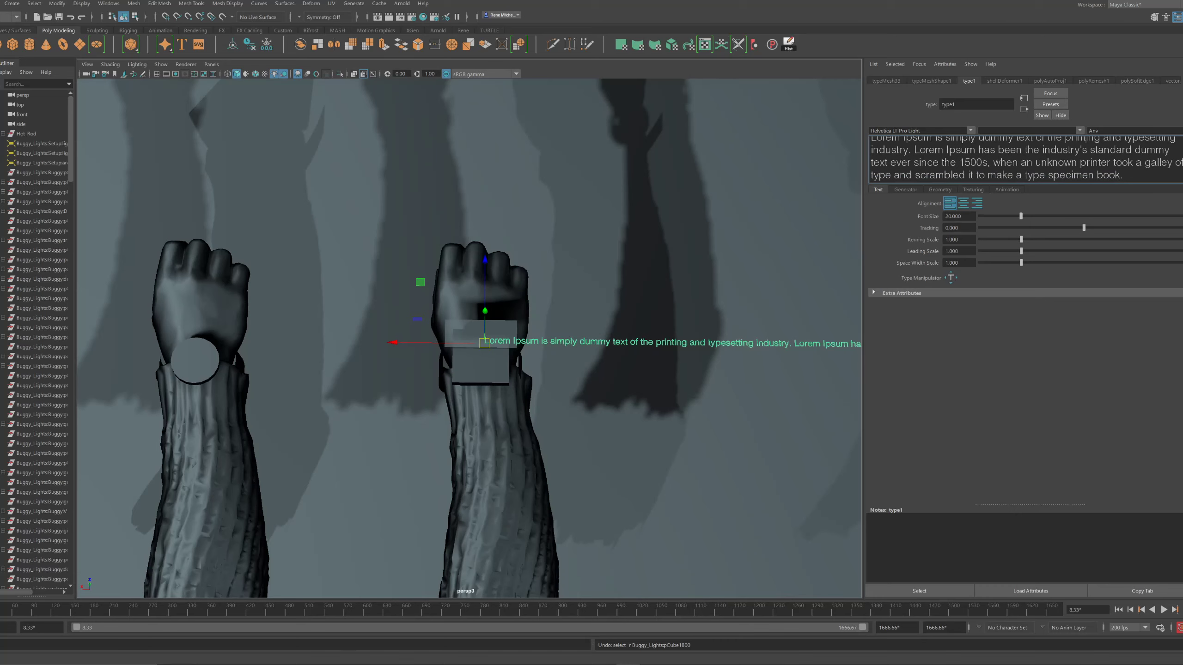
{"action": "scroll", "coordinate": [1024, 159], "scroll_direction": "up", "scroll_amount": 1}
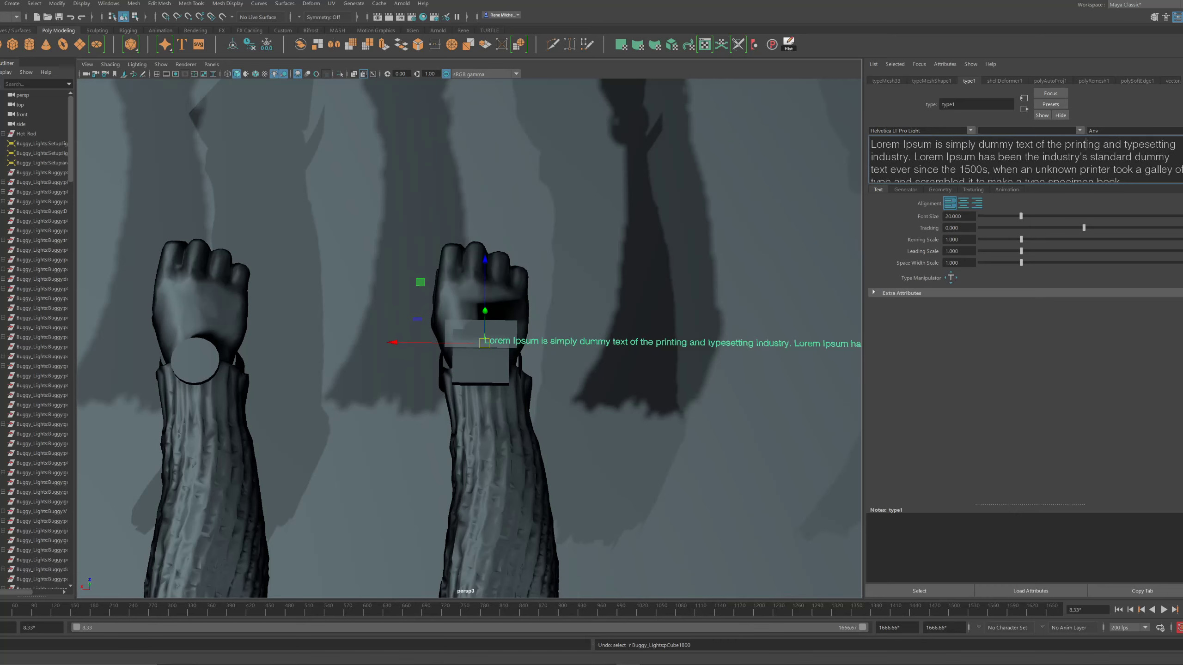
{"action": "key", "text": "Return"}
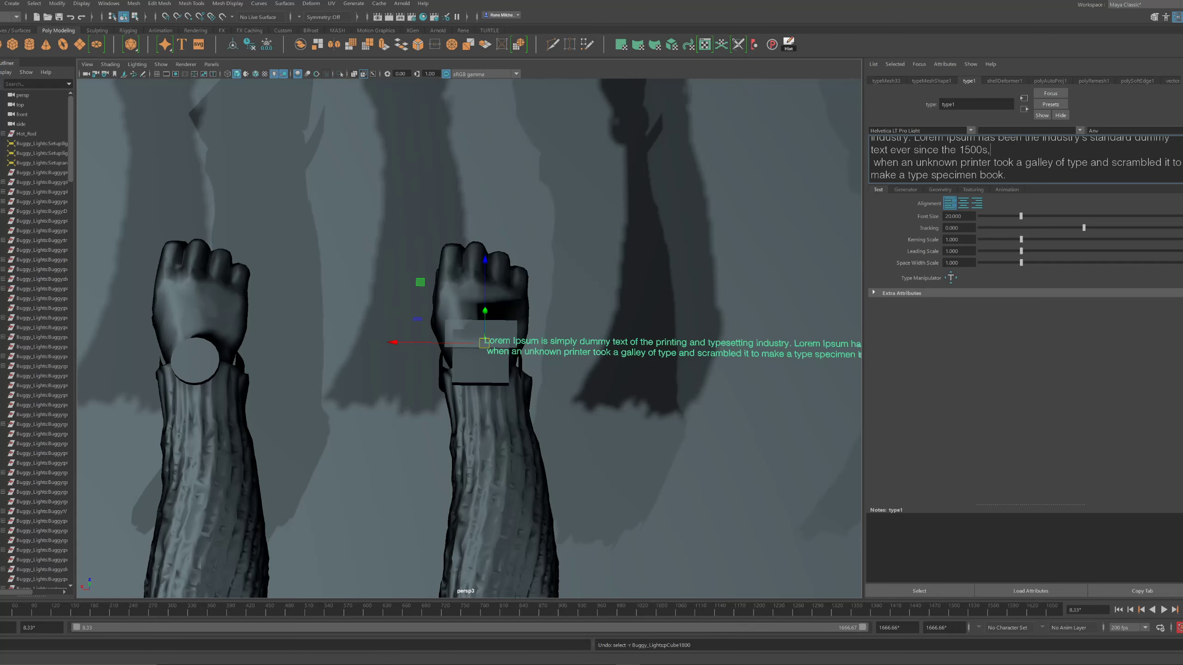
{"action": "key", "text": "Return"}
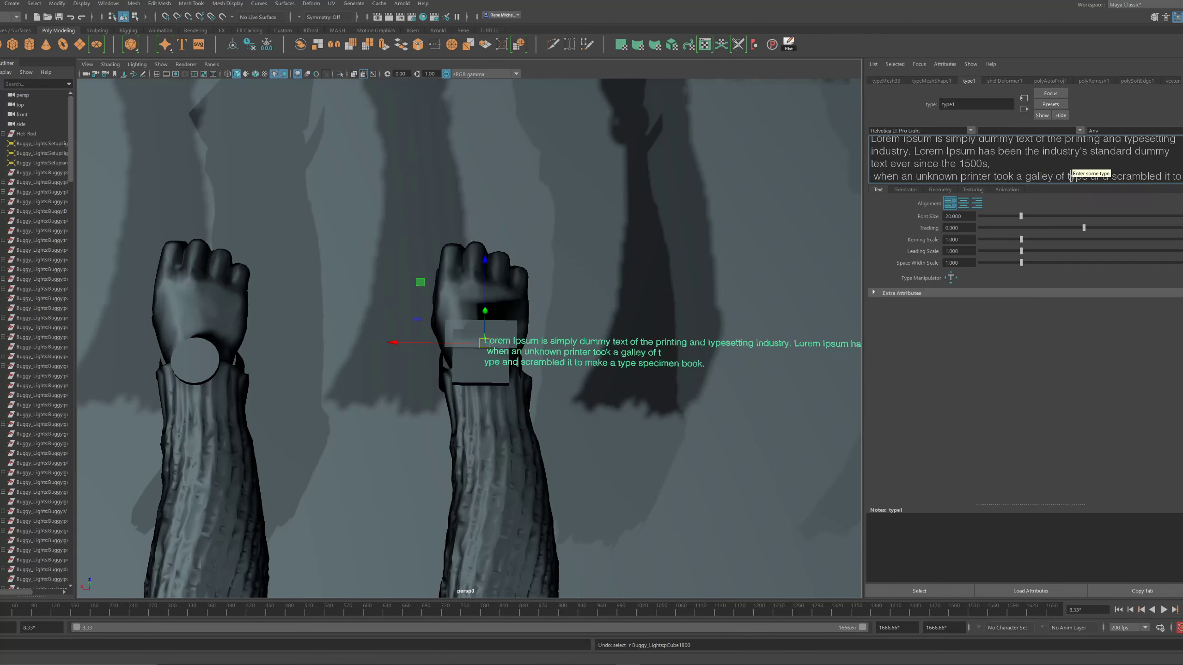
{"action": "left_click", "coordinate": [1088, 163]}
{"action": "key", "text": "Return"}
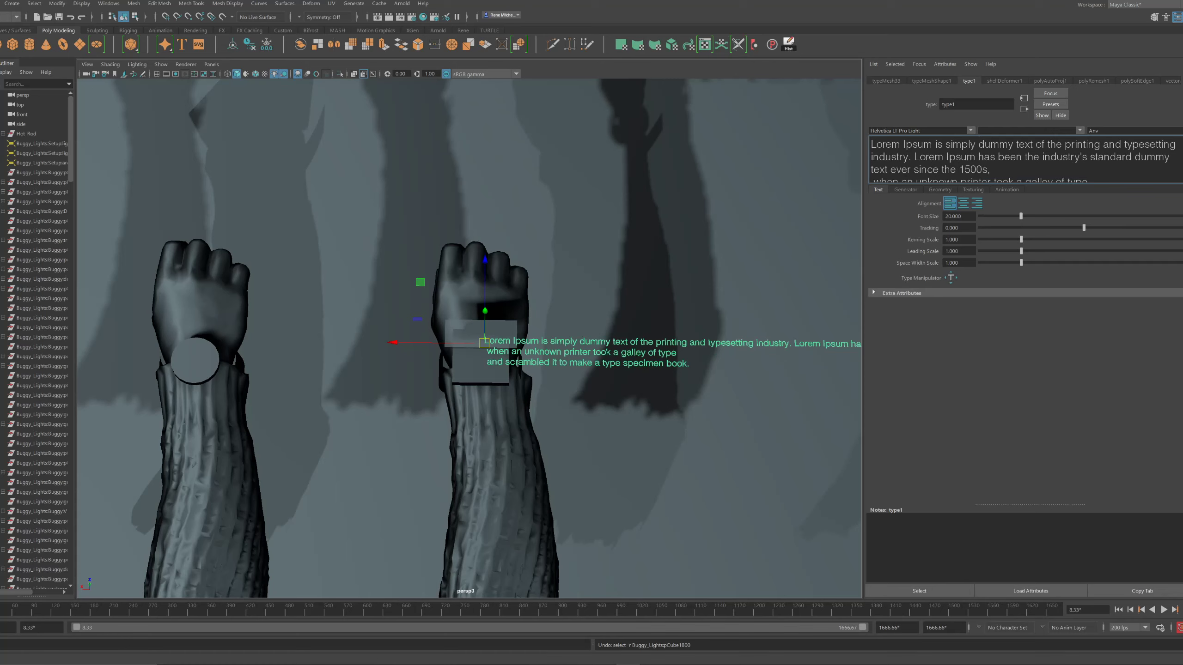
Break the Lorem Ipsum text onto new lines after "printing" and after "Lorem Ipsum has been"
{"action": "key", "text": "Return"}
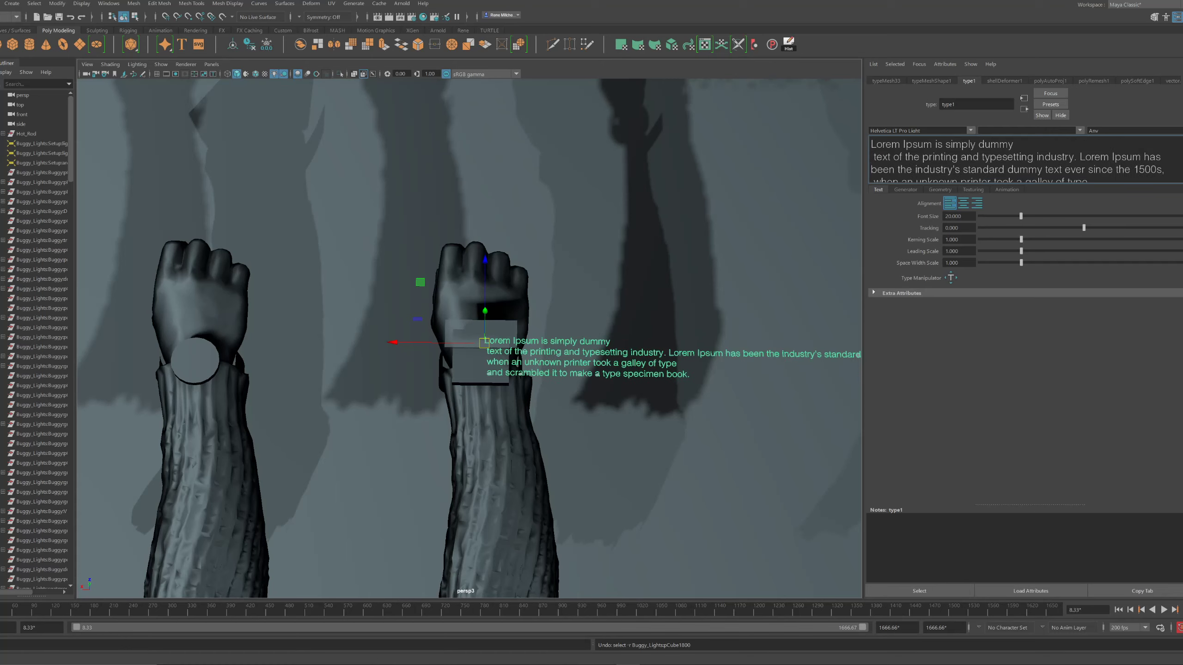
{"action": "key", "text": "BackSpace"}
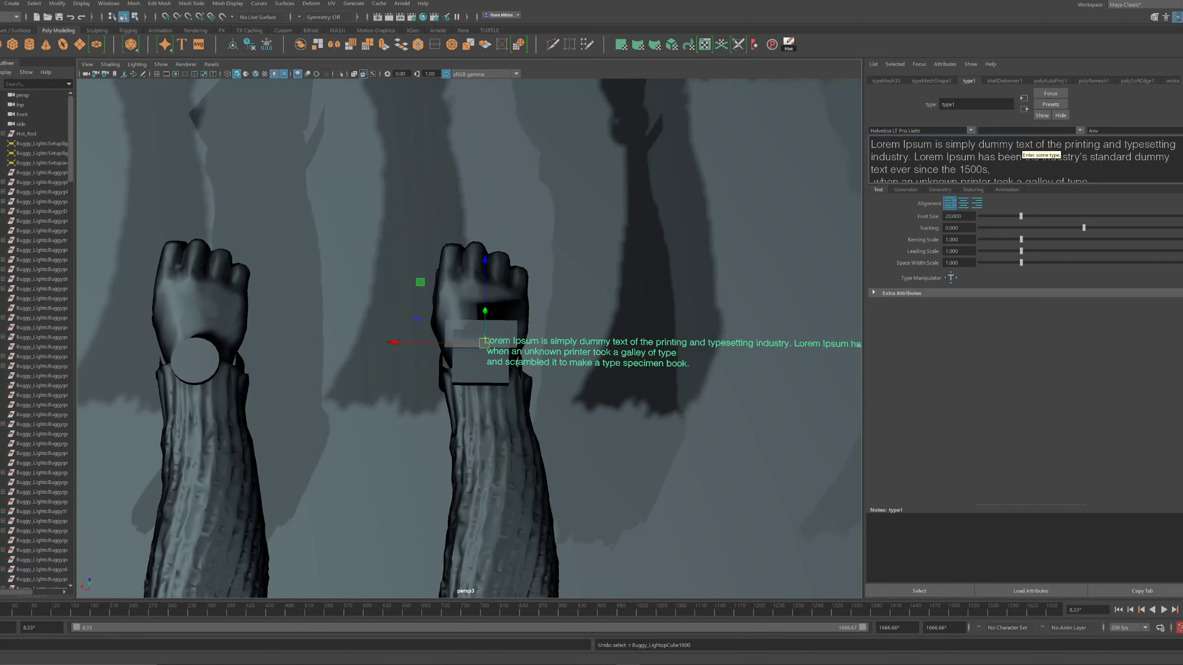
{"action": "left_click", "coordinate": [1103, 146]}
{"action": "key", "text": "Return"}
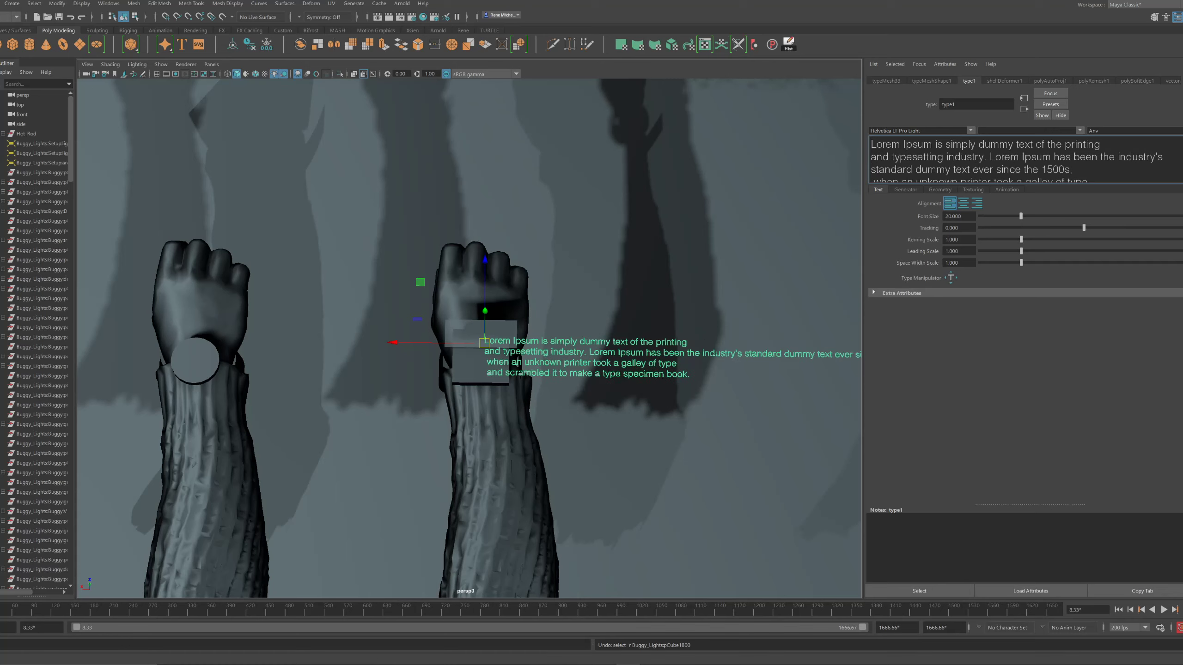
{"action": "key", "text": "ctrl+Right"}
{"action": "key", "text": "ctrl+Right"}
{"action": "key", "text": "ctrl+Right"}
{"action": "key", "text": "ctrl+Right"}
{"action": "key", "text": "ctrl+Right"}
{"action": "key", "text": "ctrl+Right"}
{"action": "key", "text": "ctrl+Right"}
{"action": "key", "text": "Return"}
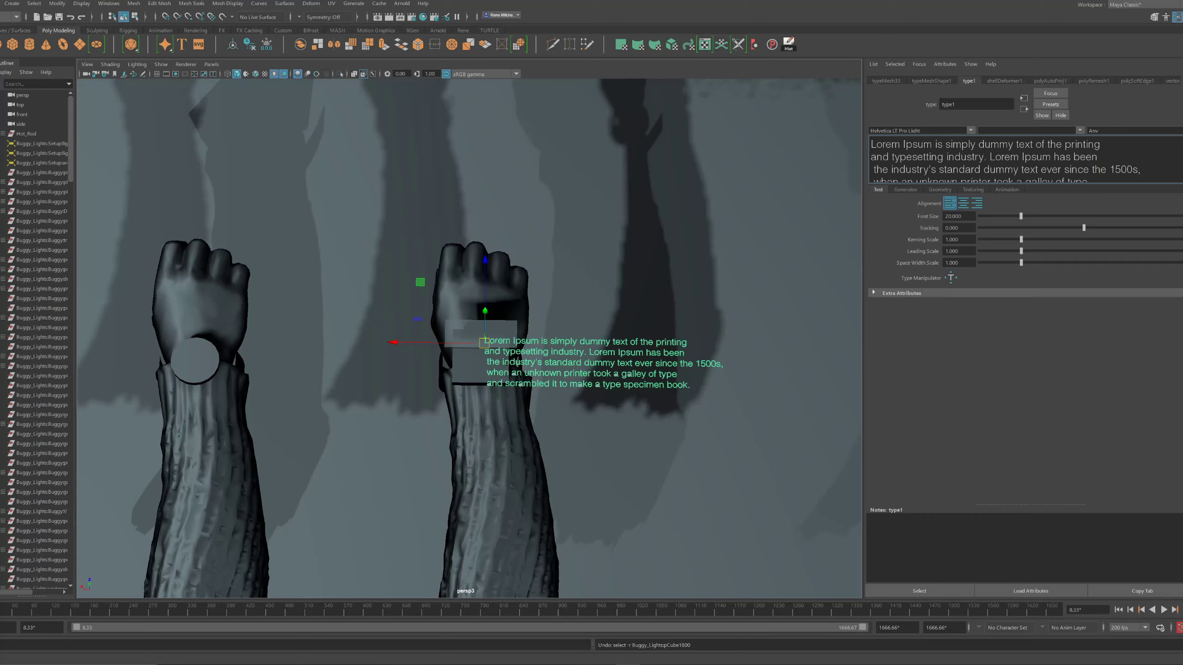
Scale the Lorem Ipsum text block down uniformly to fine print suited to the watch's glass slab
{"action": "left_click_drag", "start_coordinate": [518, 322], "coordinate": [518, 262], "text": "alt"}
{"action": "right_click_drag", "start_coordinate": [518, 261], "coordinate": [595, 257], "text": "alt"}
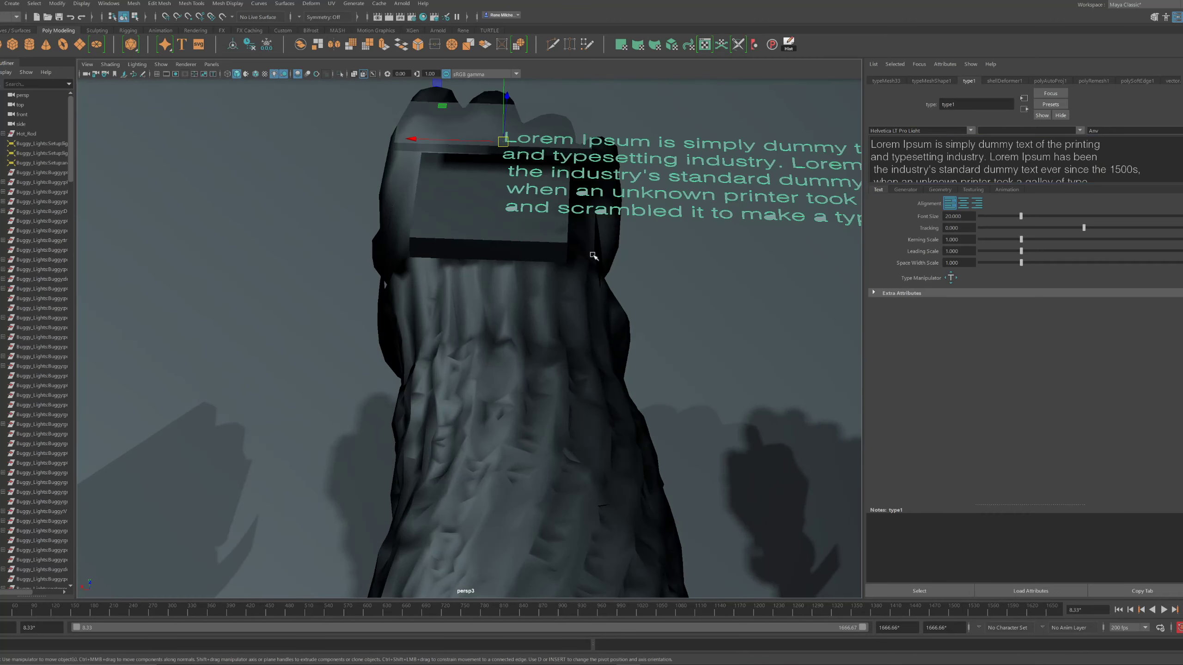
{"action": "key", "text": "r"}
{"action": "left_click_drag", "start_coordinate": [502, 142], "coordinate": [251, 126]}
{"action": "key", "text": "w"}
{"action": "right_click_drag", "start_coordinate": [591, 148], "coordinate": [530, 151], "text": "alt"}
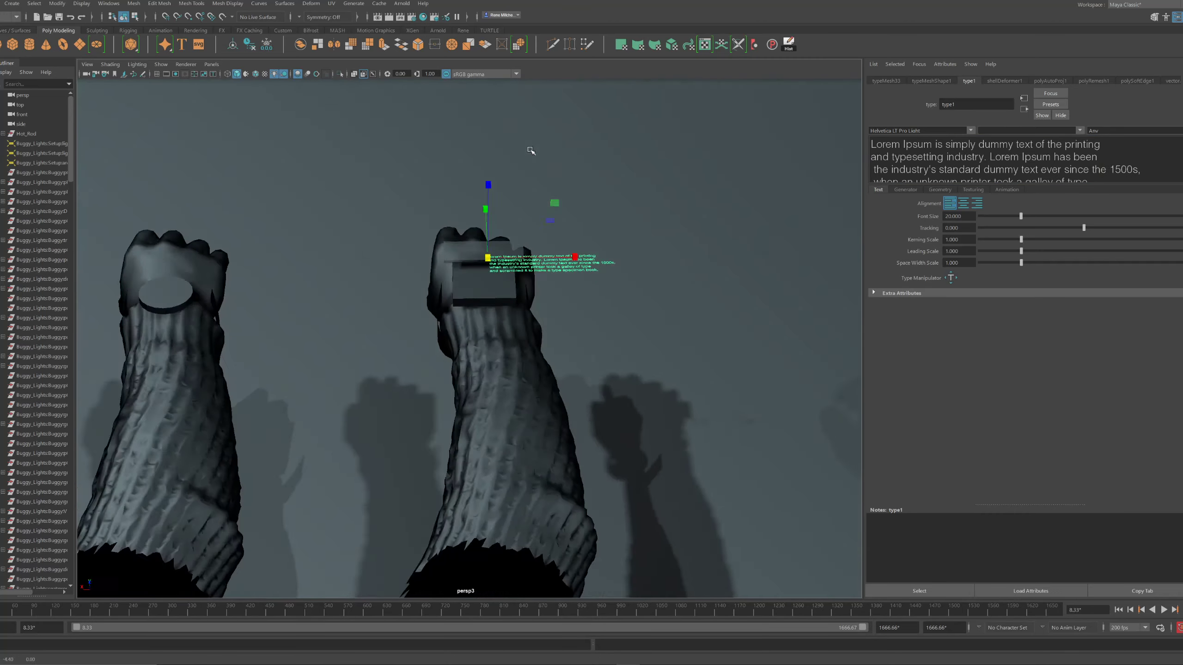
{"action": "left_click_drag", "start_coordinate": [531, 151], "coordinate": [476, 154], "text": "alt"}
{"action": "key", "text": "f"}
{"action": "right_click_drag", "start_coordinate": [430, 180], "coordinate": [382, 196], "text": "alt"}
{"action": "left_click_drag", "start_coordinate": [475, 252], "coordinate": [561, 293], "text": "alt"}
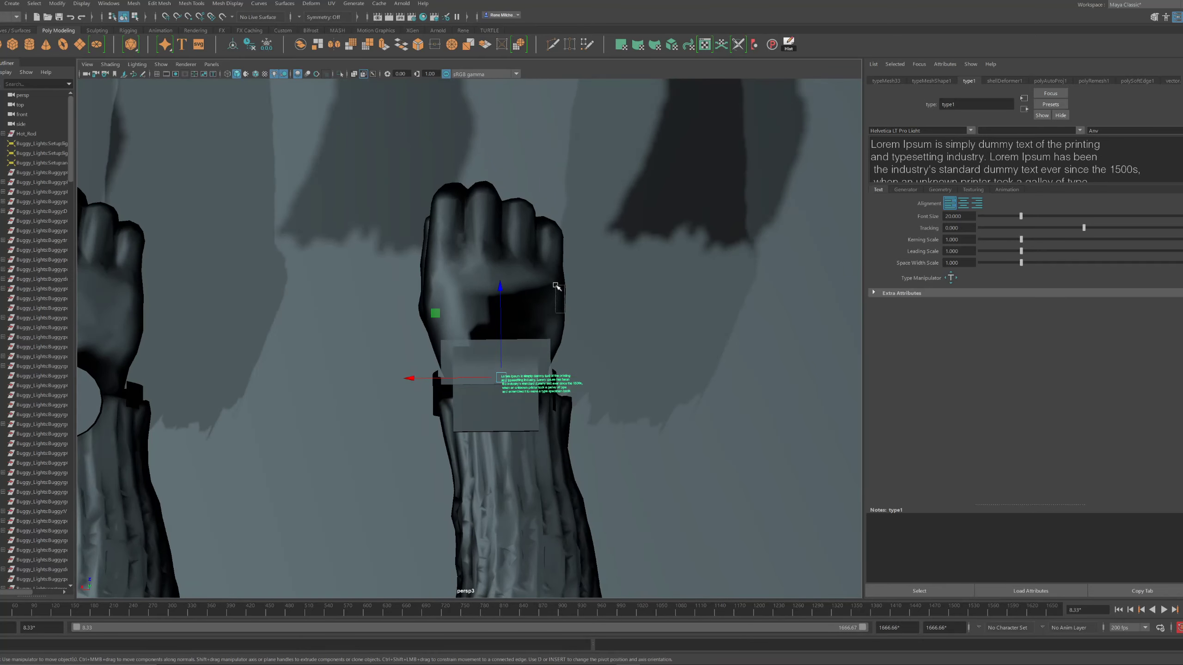
Unhide all hidden objects to bring back the IO_001, Battery and 71% texts on the watch
{"action": "key", "text": "ctrl+z"}
{"action": "left_click", "coordinate": [57, 3]}
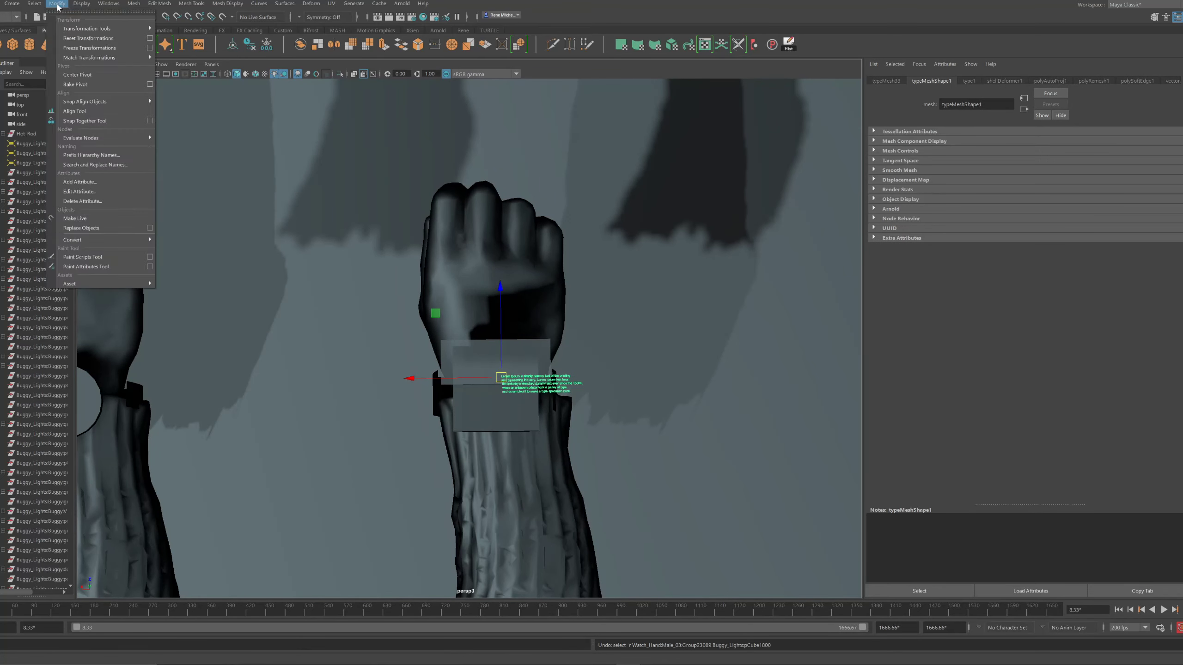
{"action": "mouse_move", "coordinate": [81, 3]}
{"action": "mouse_move", "coordinate": [107, 65]}
{"action": "left_click", "coordinate": [292, 116]}
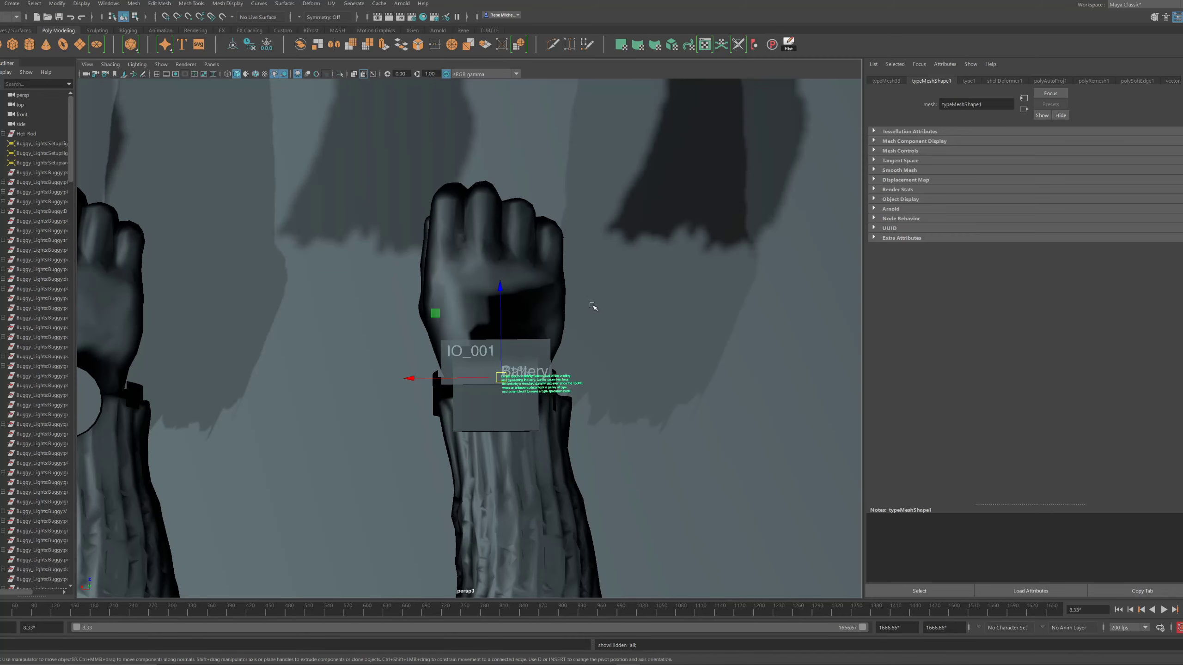
{"action": "right_click_drag", "start_coordinate": [554, 288], "coordinate": [578, 354], "text": "alt"}
{"action": "left_click_drag", "start_coordinate": [578, 354], "coordinate": [531, 330], "text": "alt"}
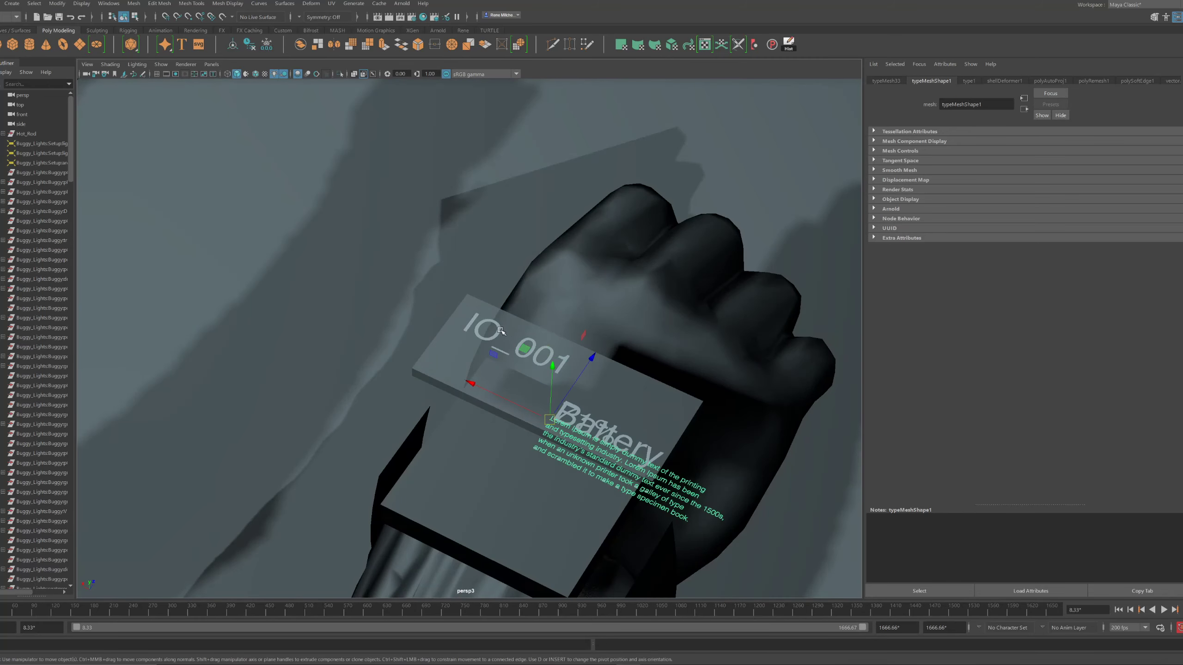
Assign the existing RENE_Emissive_TEXT material to the IO_001, Battery, 71% and Lorem Ipsum texts
{"action": "left_click", "coordinate": [500, 328]}
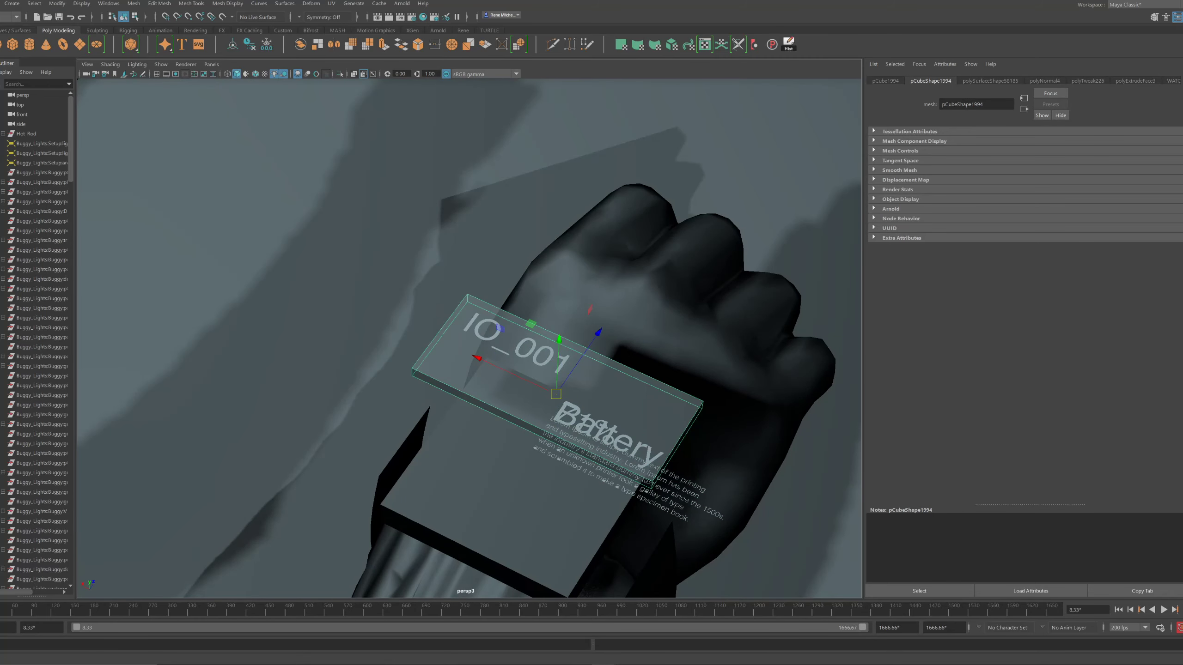
{"action": "left_click_drag", "start_coordinate": [450, 252], "coordinate": [421, 231], "text": "alt"}
{"action": "scroll", "coordinate": [402, 214], "scroll_direction": "up", "scroll_amount": 5}
{"action": "scroll", "coordinate": [401, 214], "scroll_direction": "down", "scroll_amount": 3}
{"action": "right_click_drag", "start_coordinate": [421, 230], "coordinate": [363, 222], "text": "alt"}
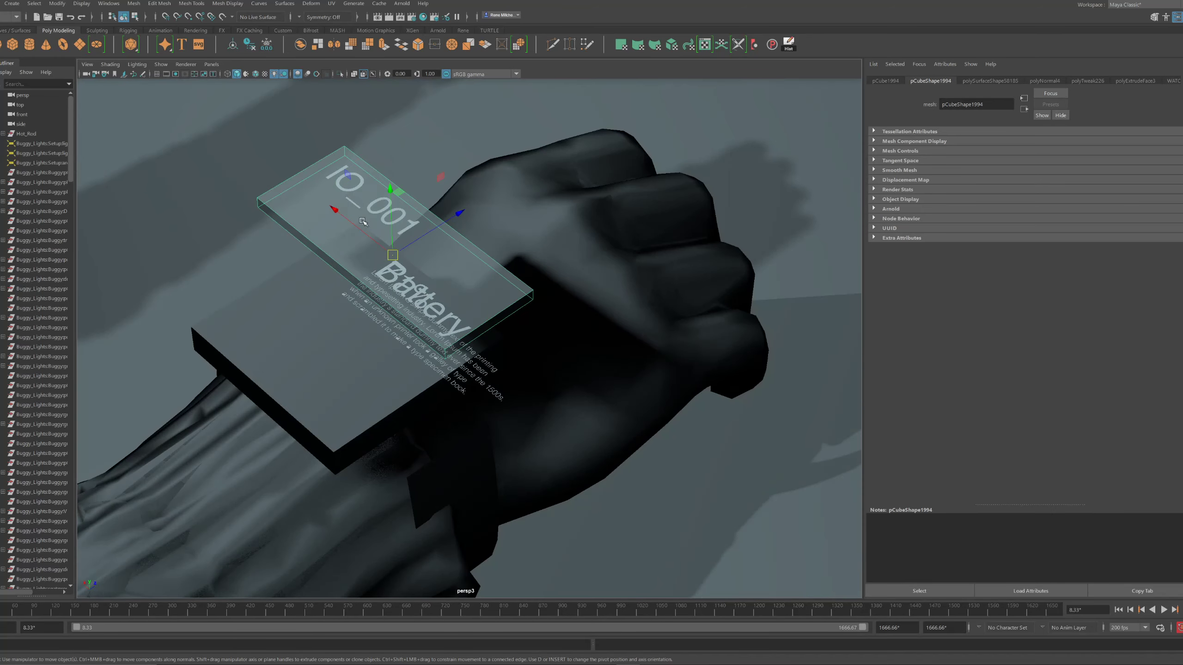
{"action": "left_click", "coordinate": [429, 340]}
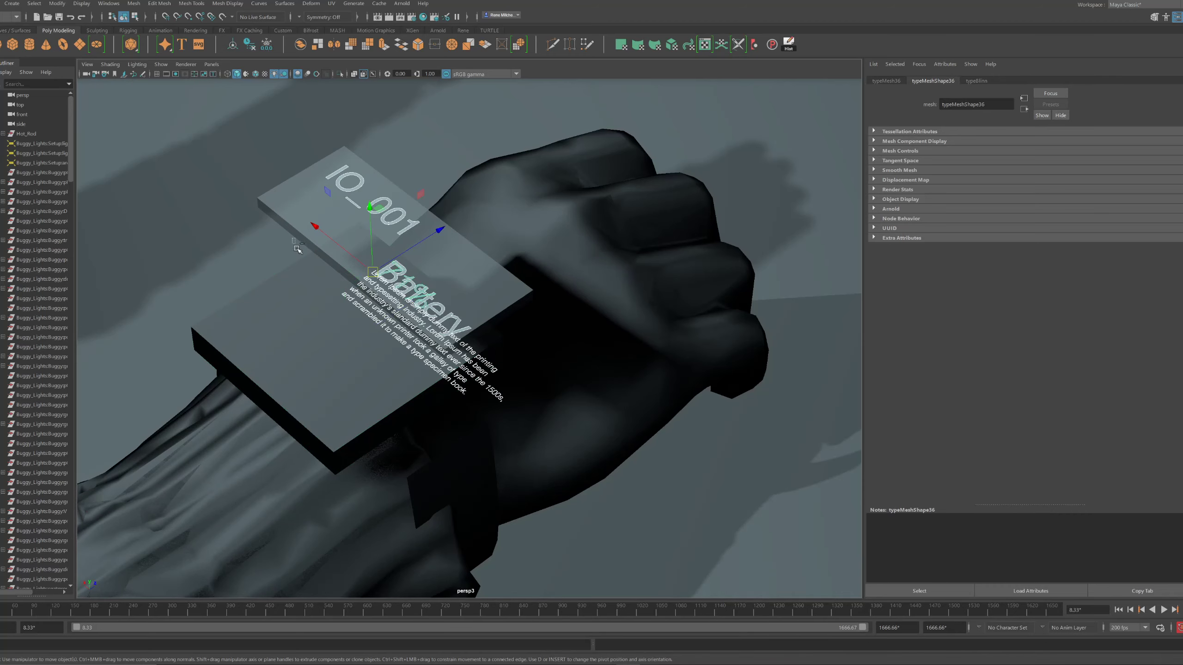
{"action": "right_click", "coordinate": [311, 269]}
{"action": "mouse_move", "coordinate": [307, 530]}
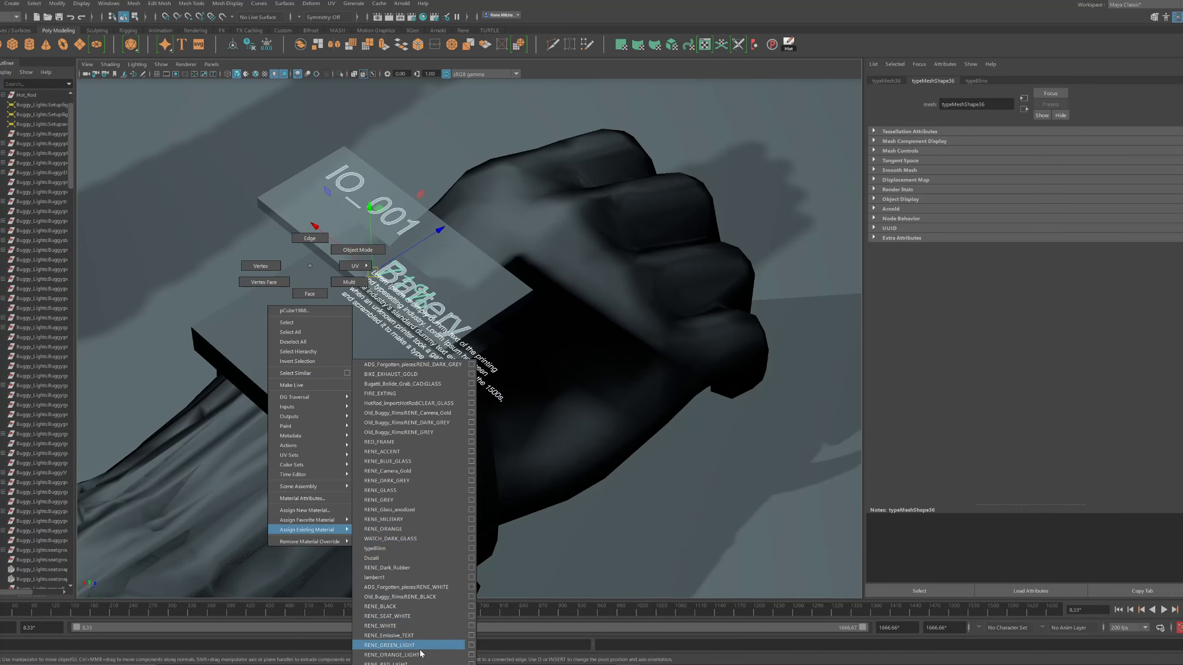
{"action": "left_click", "coordinate": [413, 636]}
{"action": "right_click_drag", "start_coordinate": [404, 341], "coordinate": [363, 333], "text": "alt"}
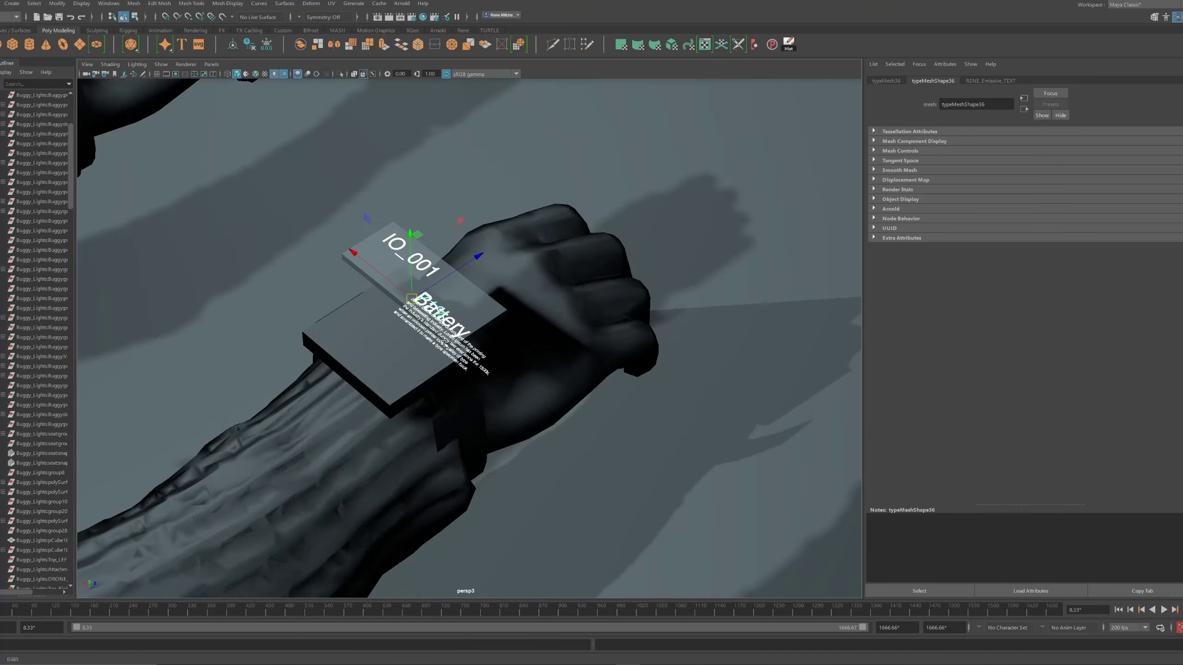
Select the Battery and 71% texts together and move them across the glass slab to sit beside IO_001
{"action": "left_click_drag", "start_coordinate": [363, 333], "coordinate": [443, 353], "text": "alt"}
{"action": "left_click", "coordinate": [428, 338]}
{"action": "scroll", "coordinate": [452, 377], "scroll_direction": "up", "scroll_amount": 4}
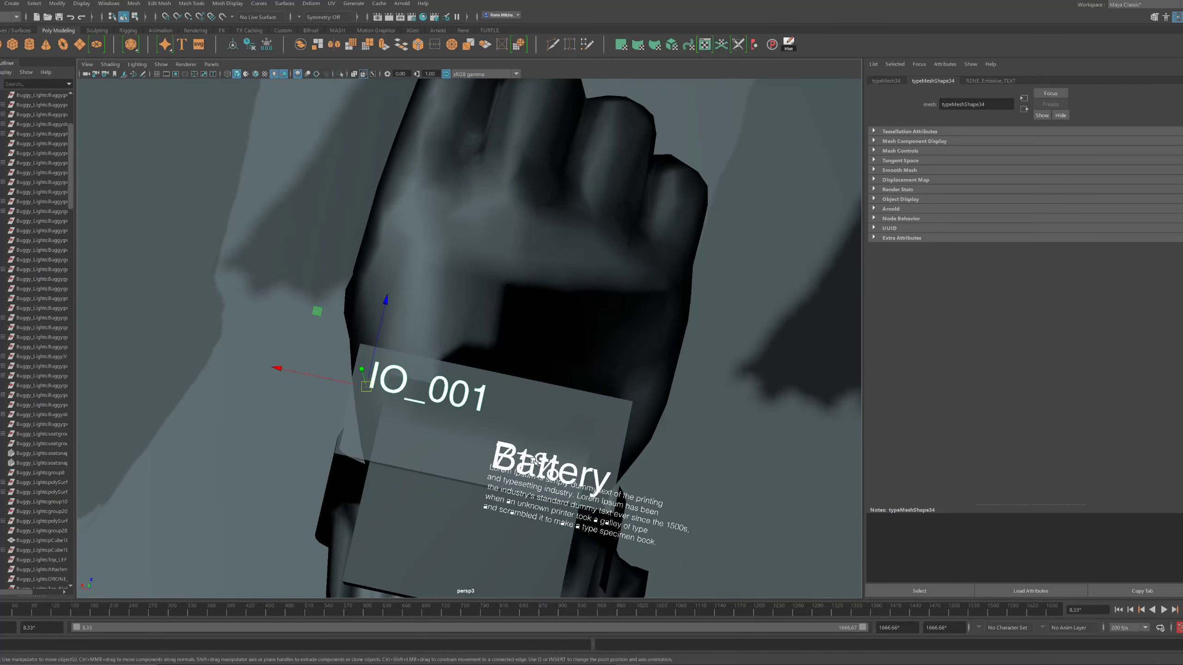
{"action": "left_click", "coordinate": [531, 463]}
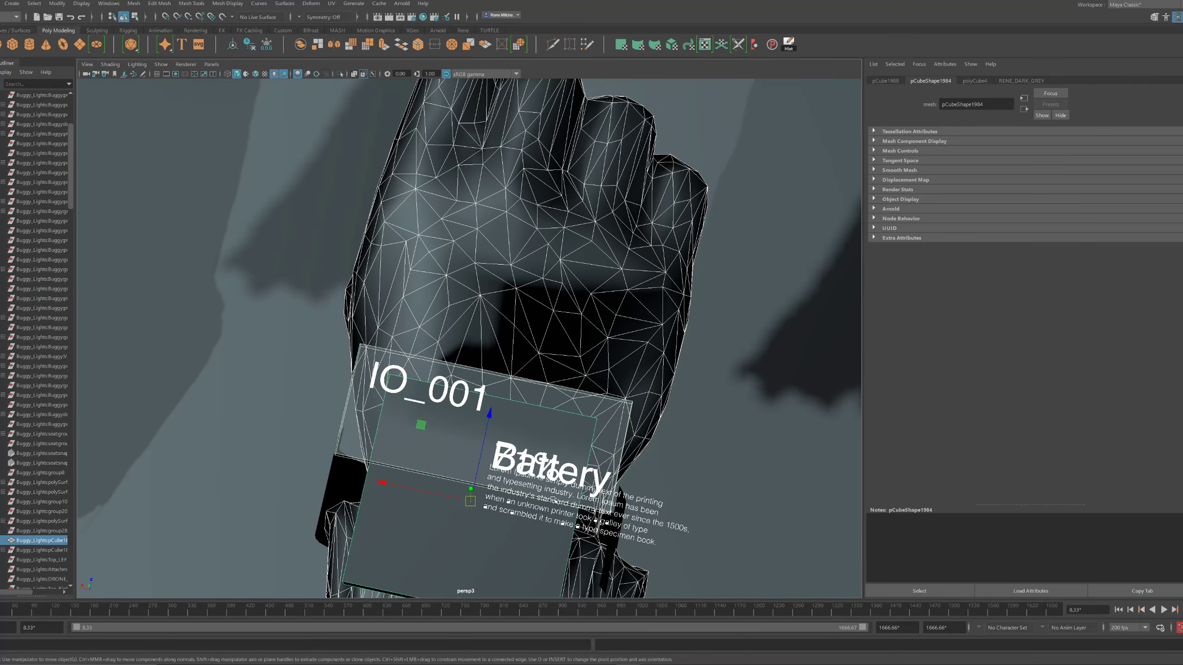
{"action": "left_click", "coordinate": [569, 497]}
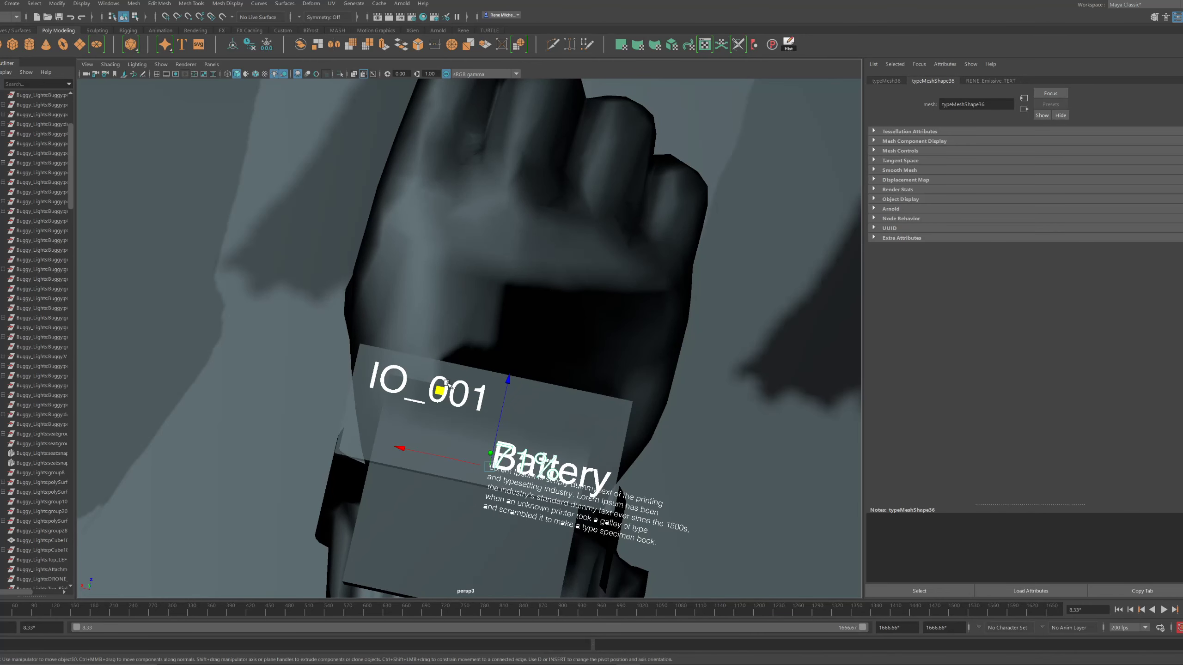
{"action": "left_click_drag", "start_coordinate": [447, 383], "coordinate": [460, 341]}
Hide the glass slab, then scale down the 71% text and place it beneath the Battery text
{"action": "left_click", "coordinate": [567, 419]}
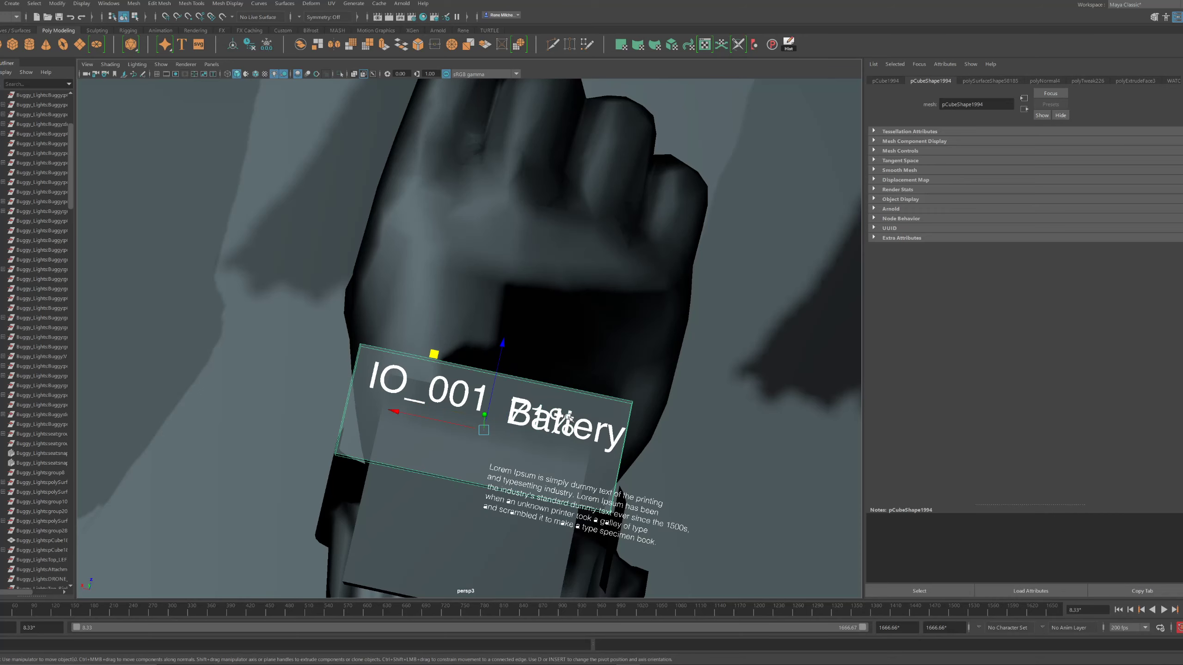
{"action": "key", "text": "h"}
{"action": "left_click", "coordinate": [559, 422]}
{"action": "left_click_drag", "start_coordinate": [600, 421], "coordinate": [517, 331], "text": "alt"}
{"action": "left_click_drag", "start_coordinate": [475, 275], "coordinate": [461, 295]}
{"action": "key", "text": "r"}
{"action": "left_click_drag", "start_coordinate": [422, 352], "coordinate": [452, 312]}
{"action": "key", "text": "w"}
{"action": "left_click_drag", "start_coordinate": [456, 330], "coordinate": [461, 332], "text": "alt"}
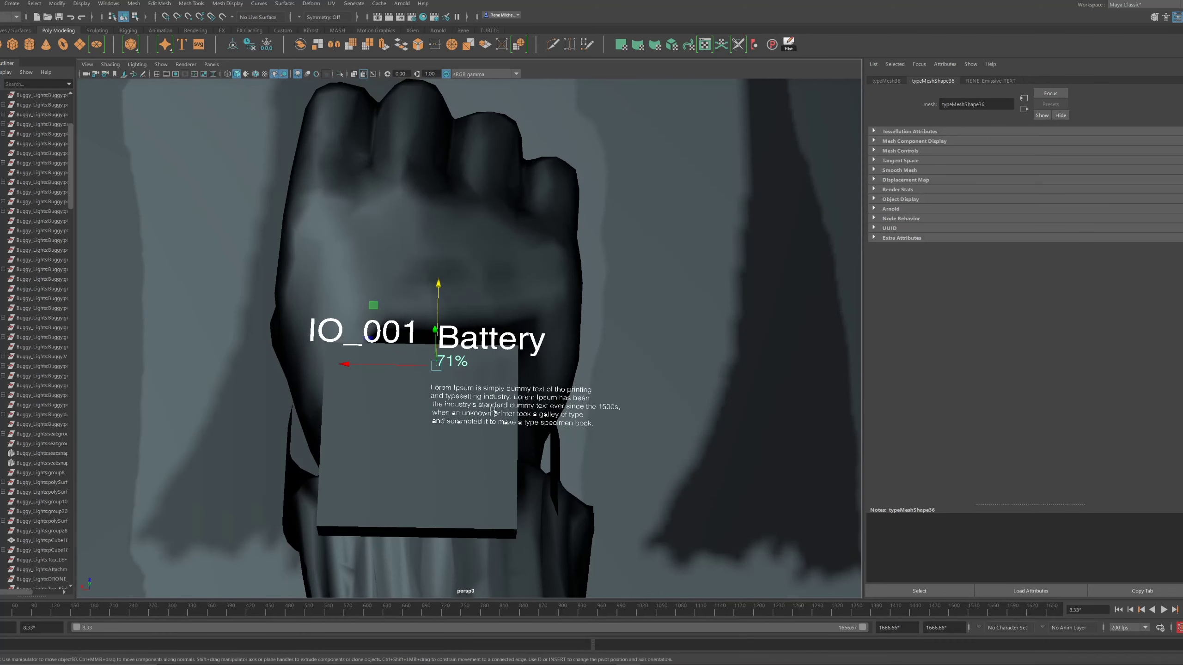
Move the Lorem Ipsum text block directly beneath the IO_001 text, aligned with its starting edge
{"action": "scroll", "coordinate": [443, 400], "scroll_direction": "up", "scroll_amount": 2}
{"action": "left_click", "coordinate": [419, 401]}
{"action": "scroll", "coordinate": [451, 404], "scroll_direction": "up", "scroll_amount": 2}
{"action": "left_click_drag", "start_coordinate": [406, 399], "coordinate": [255, 392]}
{"action": "key", "text": "r"}
{"action": "key", "text": "w"}
{"action": "left_click_drag", "start_coordinate": [245, 344], "coordinate": [245, 309]}
Move the IO_001 and Lorem Ipsum texts together farther away from the Battery text
{"action": "left_click", "coordinate": [310, 344]}
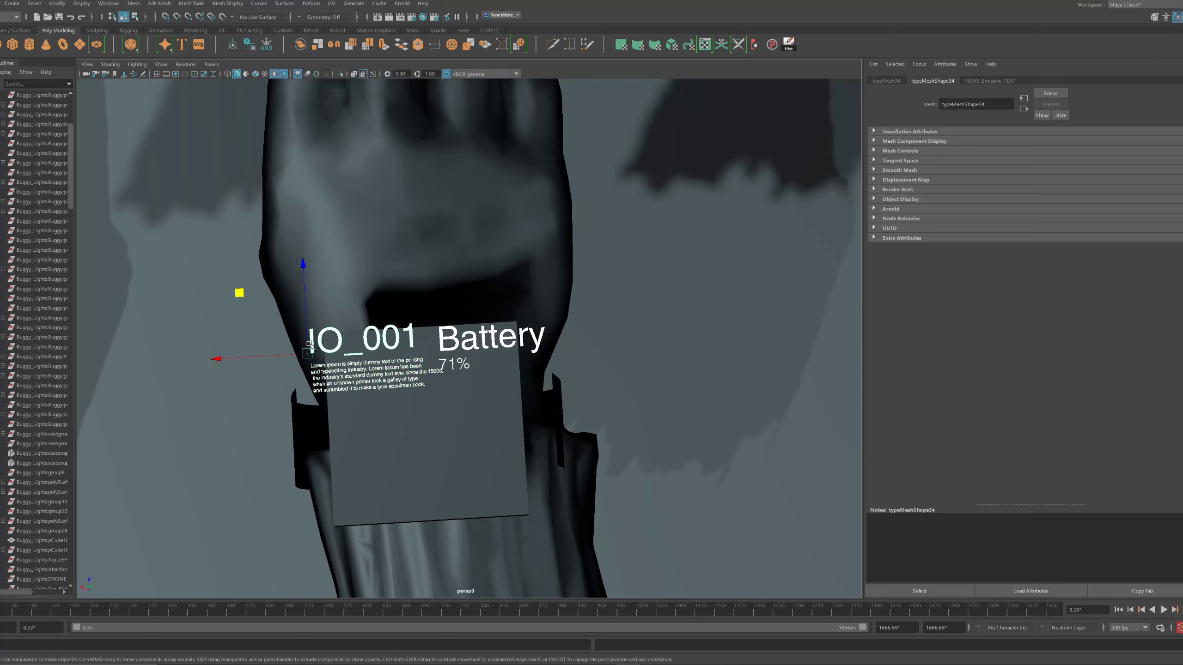
{"action": "left_click_drag", "start_coordinate": [286, 356], "coordinate": [242, 357]}
{"action": "left_click_drag", "start_coordinate": [380, 343], "coordinate": [396, 298], "text": "alt"}
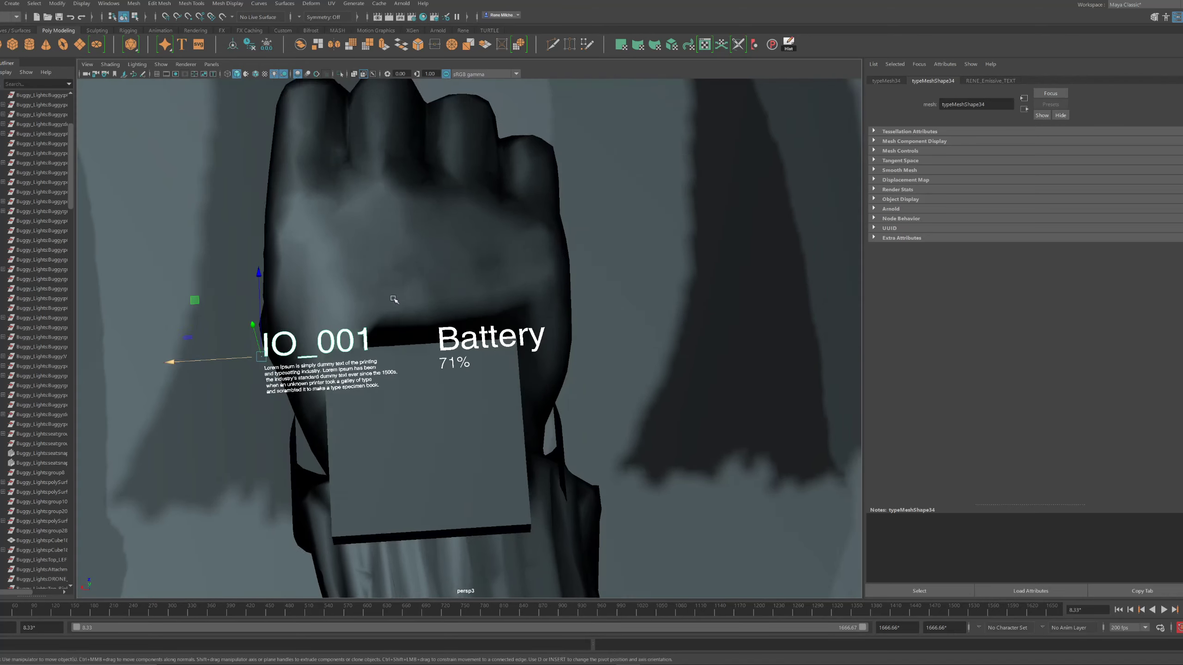
{"action": "right_click_drag", "start_coordinate": [395, 299], "coordinate": [465, 329], "text": "alt"}
{"action": "left_click_drag", "start_coordinate": [466, 328], "coordinate": [470, 308], "text": "alt"}
Scale down the Battery and 71% texts so they are smaller than the IO_001 title
{"action": "left_click", "coordinate": [620, 321]}
{"action": "key", "text": "r"}
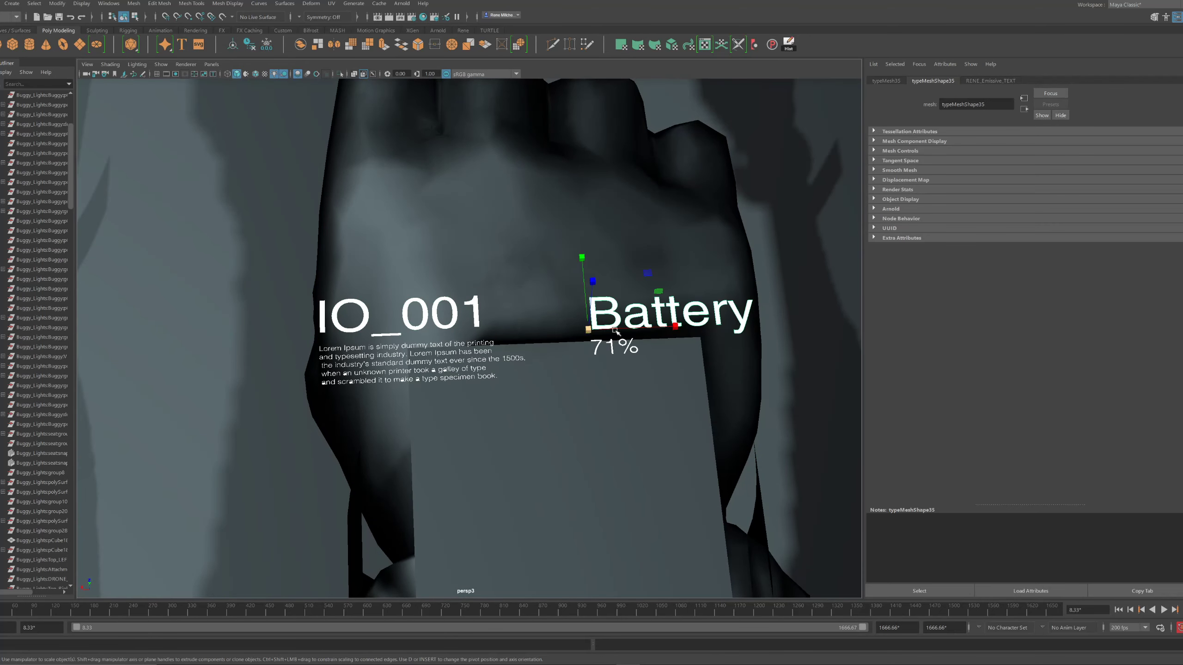
{"action": "left_click_drag", "start_coordinate": [589, 330], "coordinate": [507, 315]}
{"action": "key", "text": "ctrl+z"}
{"action": "left_click", "coordinate": [612, 349]}
{"action": "left_click_drag", "start_coordinate": [587, 354], "coordinate": [605, 377]}
{"action": "key", "text": "w"}
Move the 71% text so that it lines up under the end of the Battery text
{"action": "left_click", "coordinate": [607, 330]}
{"action": "left_click", "coordinate": [605, 380]}
{"action": "left_click", "coordinate": [601, 376]}
{"action": "left_click_drag", "start_coordinate": [538, 316], "coordinate": [586, 311]}
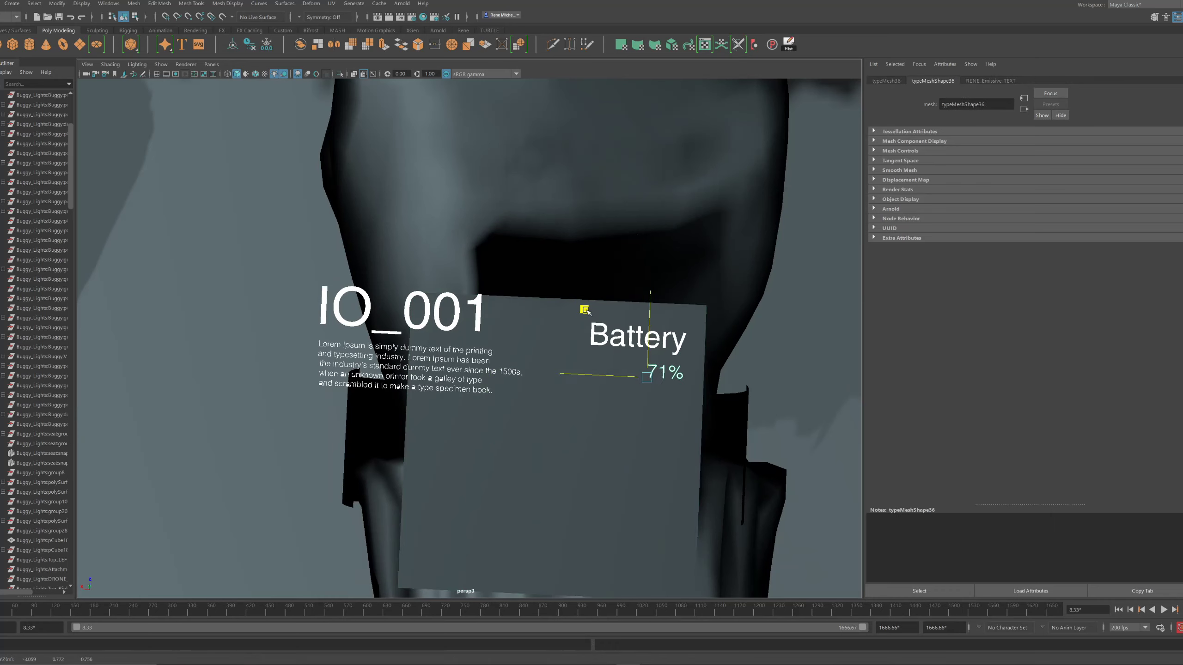
Snap the Battery text's pivot to its corner and align the Battery and 71% texts with the IO_001 title
{"action": "left_click", "coordinate": [597, 340]}
{"action": "key", "text": "d"}
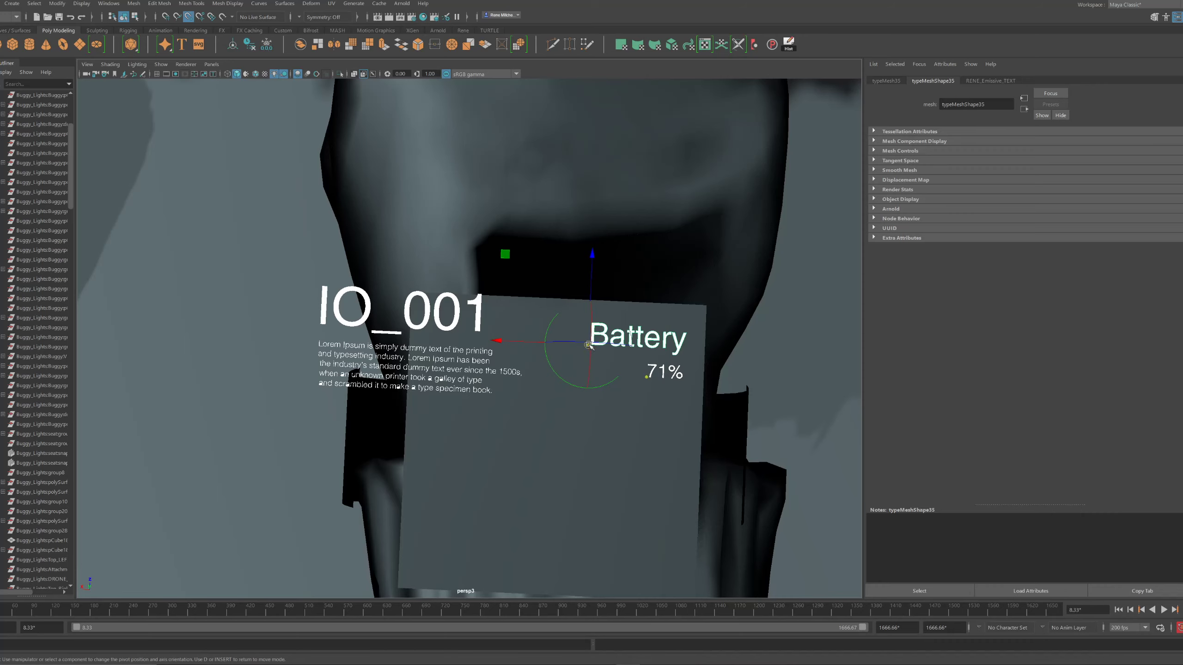
{"action": "left_click_drag", "start_coordinate": [590, 346], "coordinate": [484, 295]}
{"action": "right_click_drag", "start_coordinate": [696, 348], "coordinate": [604, 320], "text": "alt"}
{"action": "left_click_drag", "start_coordinate": [605, 320], "coordinate": [531, 247], "text": "alt"}
Unhide the watch's glass slab, then select it and frame it in the view
{"action": "left_click", "coordinate": [539, 172]}
{"action": "left_click", "coordinate": [81, 4]}
{"action": "mouse_move", "coordinate": [94, 58]}
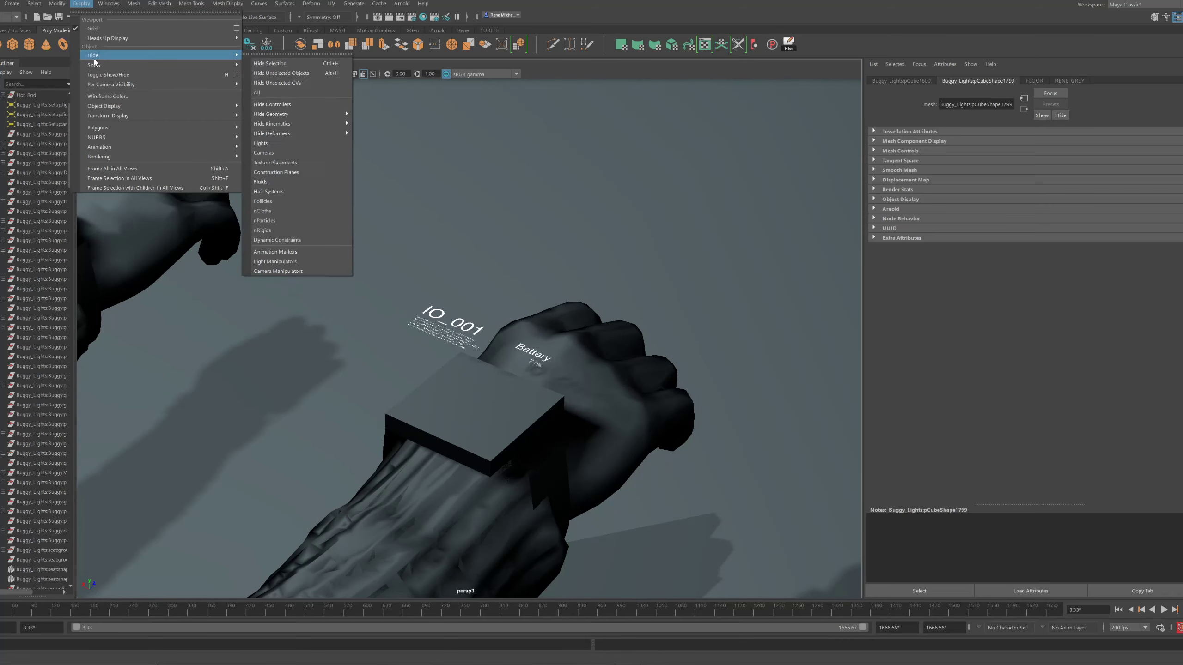
{"action": "left_click", "coordinate": [257, 112]}
{"action": "right_click_drag", "start_coordinate": [475, 293], "coordinate": [503, 344], "text": "alt"}
{"action": "left_click_drag", "start_coordinate": [503, 345], "coordinate": [488, 372], "text": "alt"}
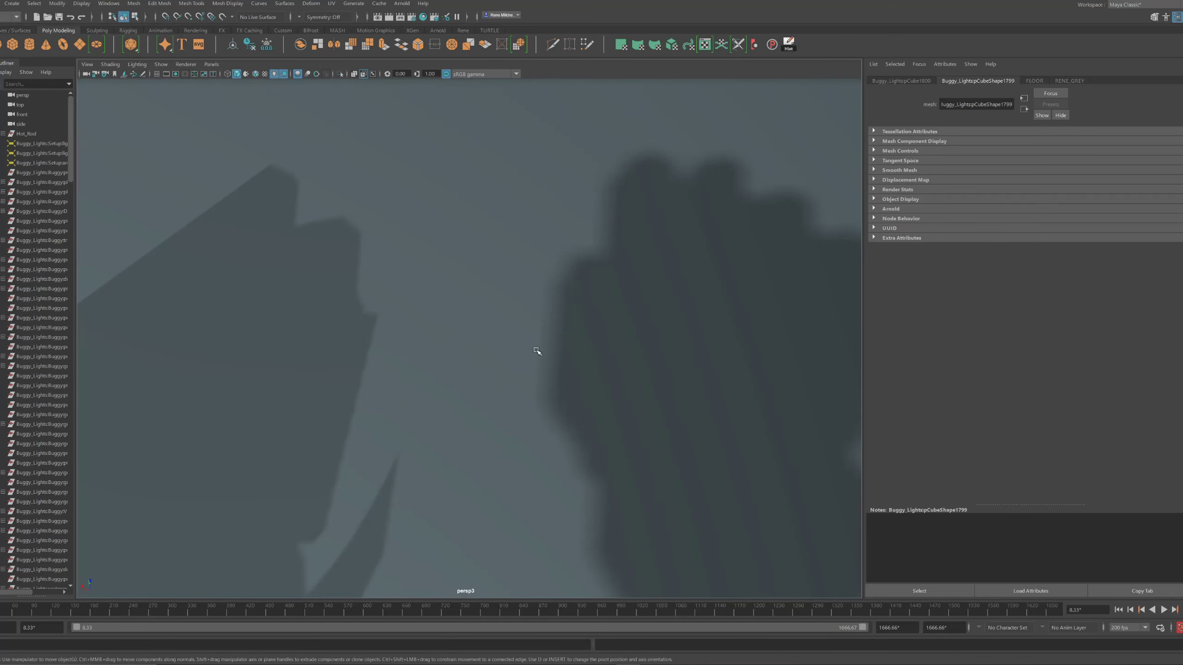
{"action": "left_click", "coordinate": [536, 350]}
{"action": "right_click_drag", "start_coordinate": [536, 350], "coordinate": [354, 265], "text": "alt"}
{"action": "key", "text": "f"}
{"action": "left_click", "coordinate": [520, 335]}
{"action": "left_click", "coordinate": [502, 344]}
{"action": "key", "text": "f"}
Move the IO_001 title and the Lorem Ipsum paragraph together so they sit just inside the glass slab's upper corner
{"action": "left_click_drag", "start_coordinate": [484, 368], "coordinate": [507, 320], "text": "alt"}
{"action": "right_click_drag", "start_coordinate": [507, 320], "coordinate": [544, 346], "text": "alt"}
{"action": "left_click_drag", "start_coordinate": [544, 346], "coordinate": [540, 361], "text": "alt"}
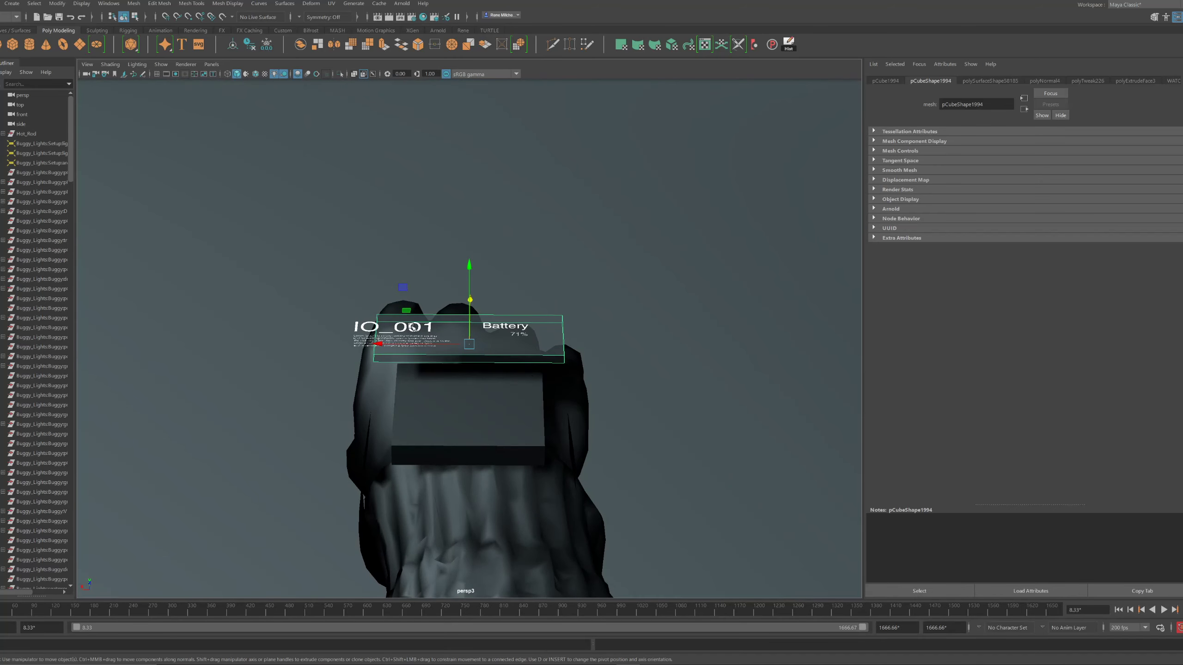
{"action": "right_click_drag", "start_coordinate": [434, 341], "coordinate": [362, 322], "text": "alt"}
{"action": "left_click_drag", "start_coordinate": [362, 322], "coordinate": [359, 312], "text": "alt"}
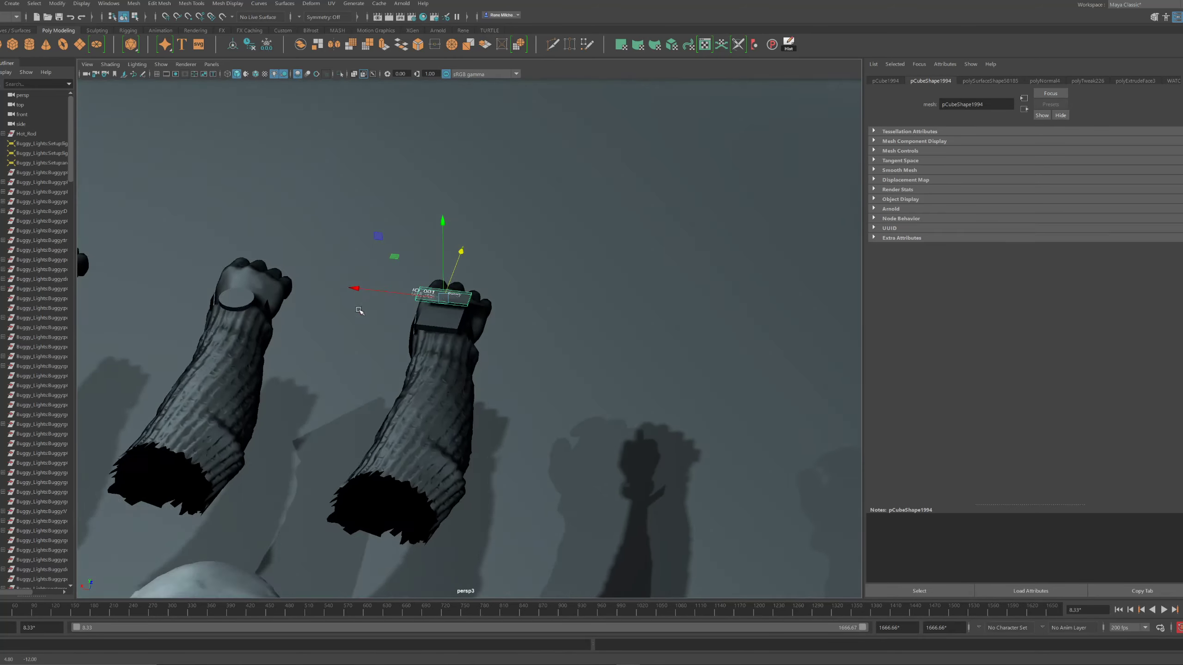
{"action": "right_click_drag", "start_coordinate": [359, 312], "coordinate": [400, 283], "text": "alt"}
{"action": "key", "text": "f"}
{"action": "left_click_drag", "start_coordinate": [400, 282], "coordinate": [379, 254], "text": "alt"}
{"action": "left_click_drag", "start_coordinate": [230, 300], "coordinate": [269, 340]}
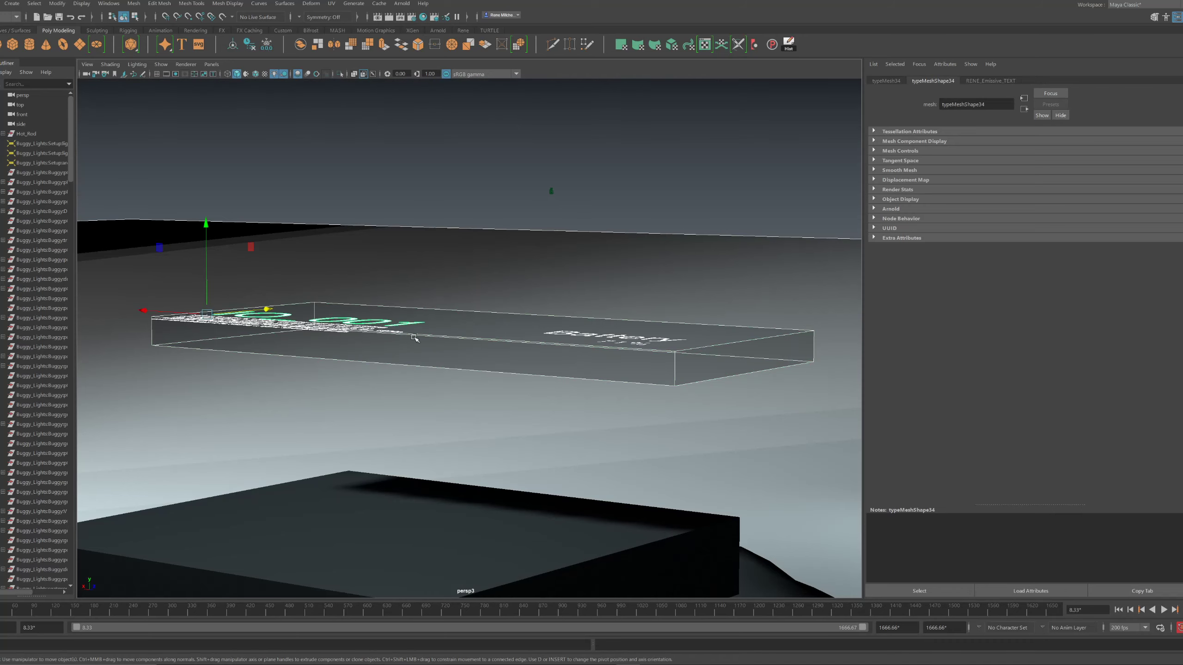
{"action": "left_click_drag", "start_coordinate": [416, 339], "coordinate": [582, 315], "text": "ctrl"}
{"action": "right_click_drag", "start_coordinate": [561, 310], "coordinate": [471, 303], "text": "alt"}
{"action": "left_click_drag", "start_coordinate": [471, 302], "coordinate": [448, 345], "text": "alt"}
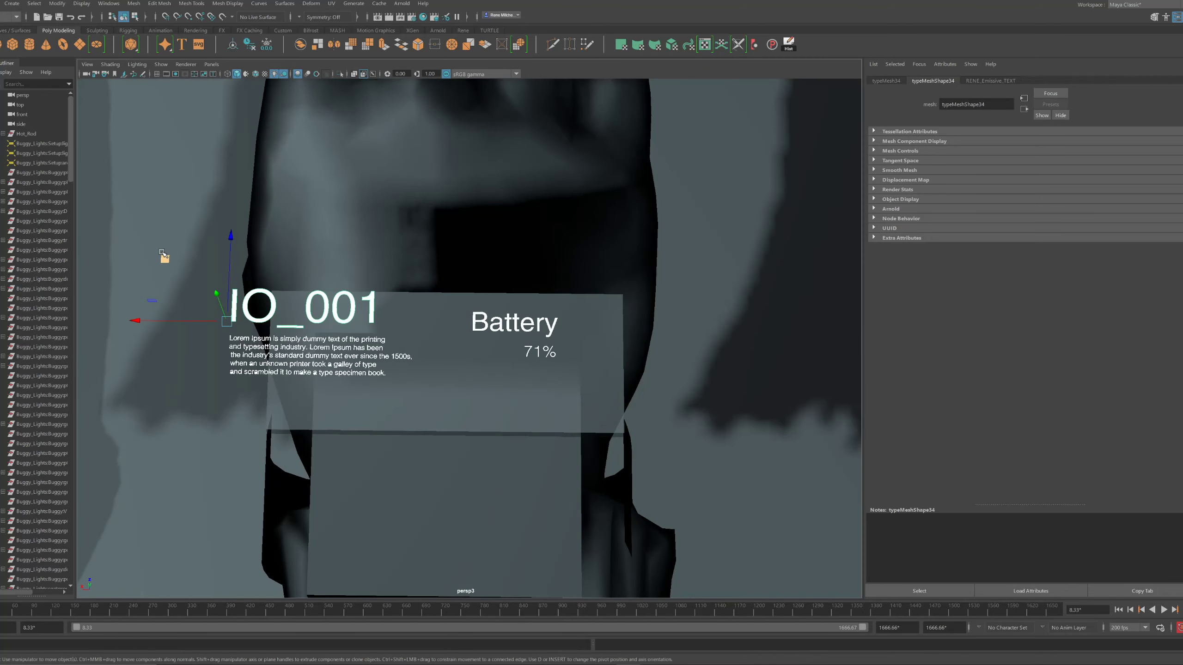
{"action": "left_click_drag", "start_coordinate": [164, 257], "coordinate": [217, 272]}
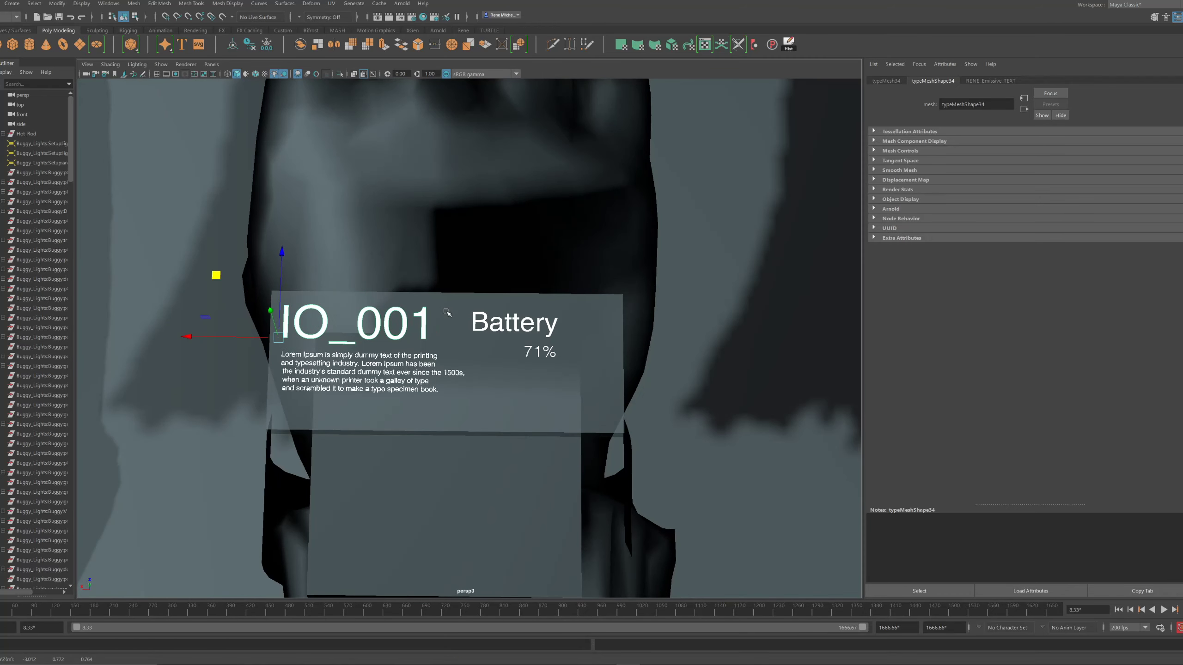
Move the Battery and 71% texts together toward the opposite upper corner of the glass slab
{"action": "left_click", "coordinate": [514, 321]}
{"action": "left_click", "coordinate": [481, 316]}
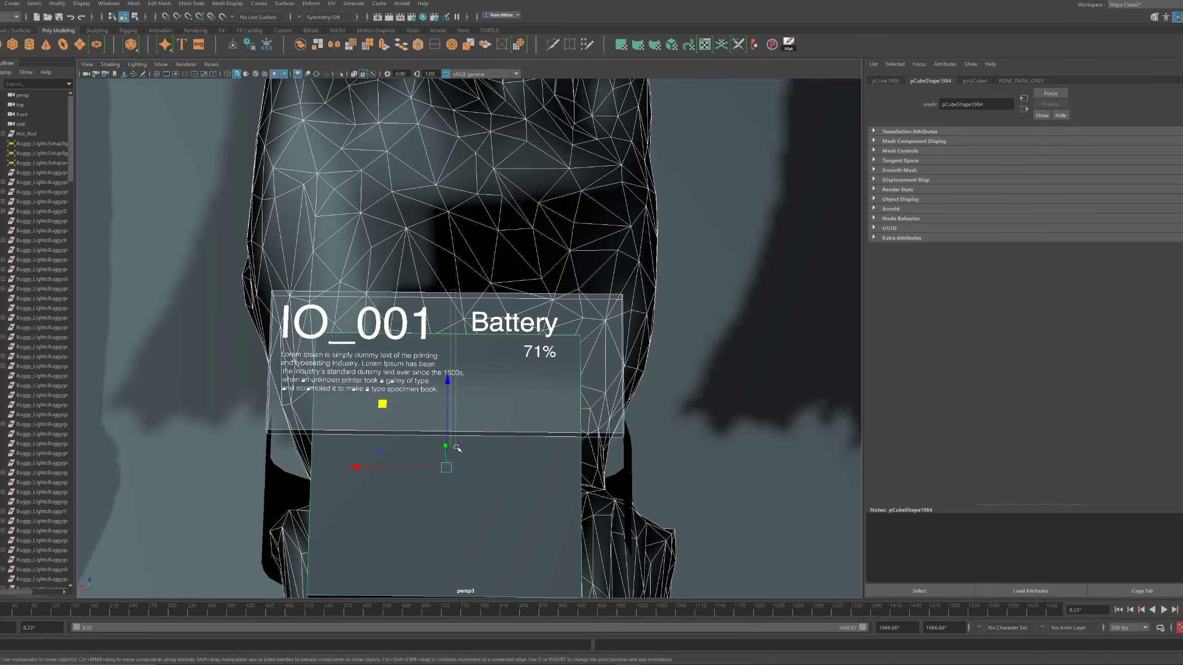
{"action": "left_click", "coordinate": [470, 318]}
{"action": "left_click_drag", "start_coordinate": [397, 312], "coordinate": [448, 313]}
{"action": "left_click_drag", "start_coordinate": [450, 312], "coordinate": [403, 193], "text": "alt"}
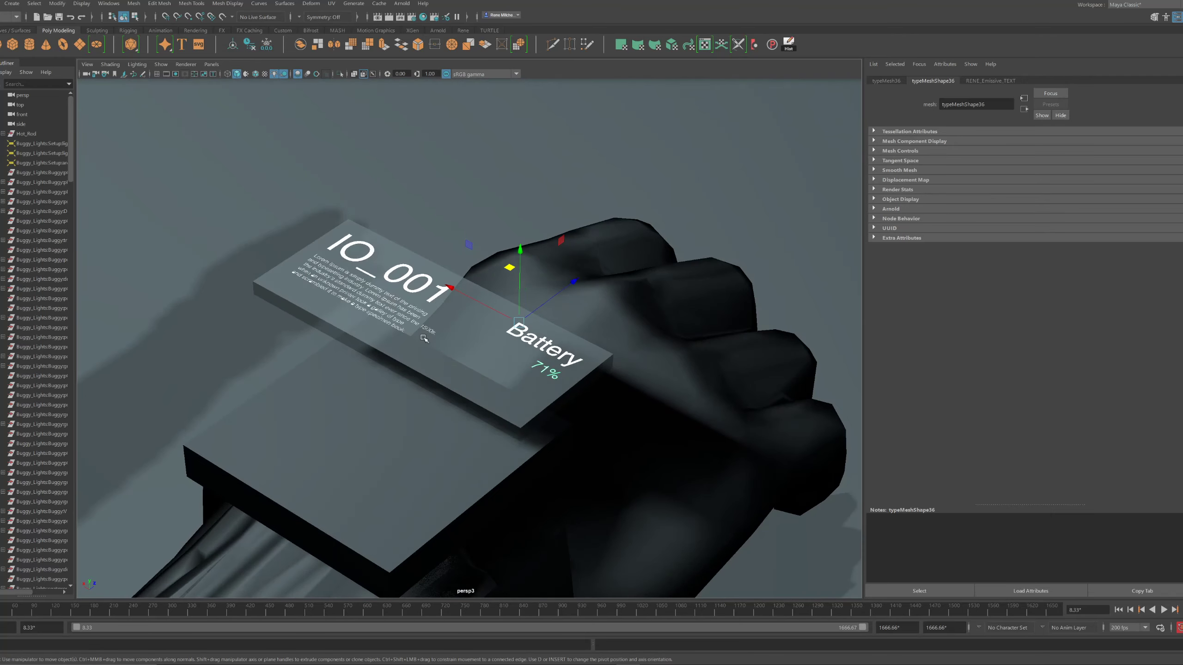
Delete every face of the glass slab except the top one that carries the labels
{"action": "left_click", "coordinate": [464, 353]}
{"action": "left_click_drag", "start_coordinate": [464, 352], "coordinate": [431, 268], "text": "alt"}
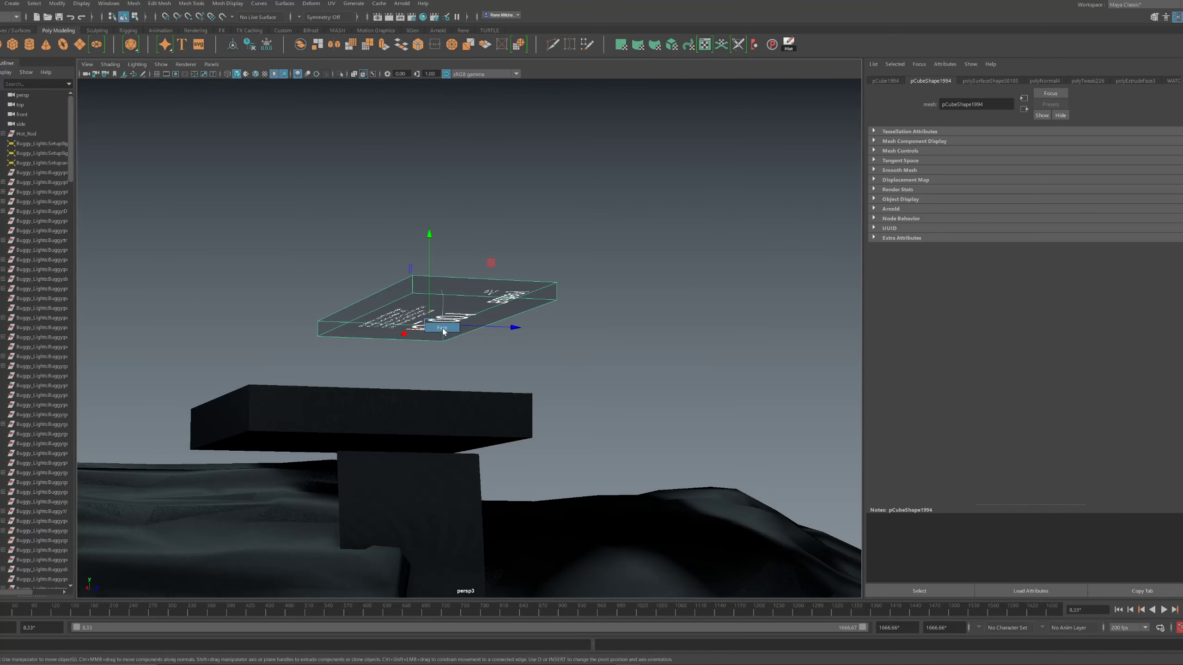
{"action": "right_click_drag", "start_coordinate": [443, 330], "coordinate": [445, 349]}
{"action": "left_click", "coordinate": [448, 317]}
{"action": "left_click_drag", "start_coordinate": [448, 303], "coordinate": [432, 280], "text": "alt"}
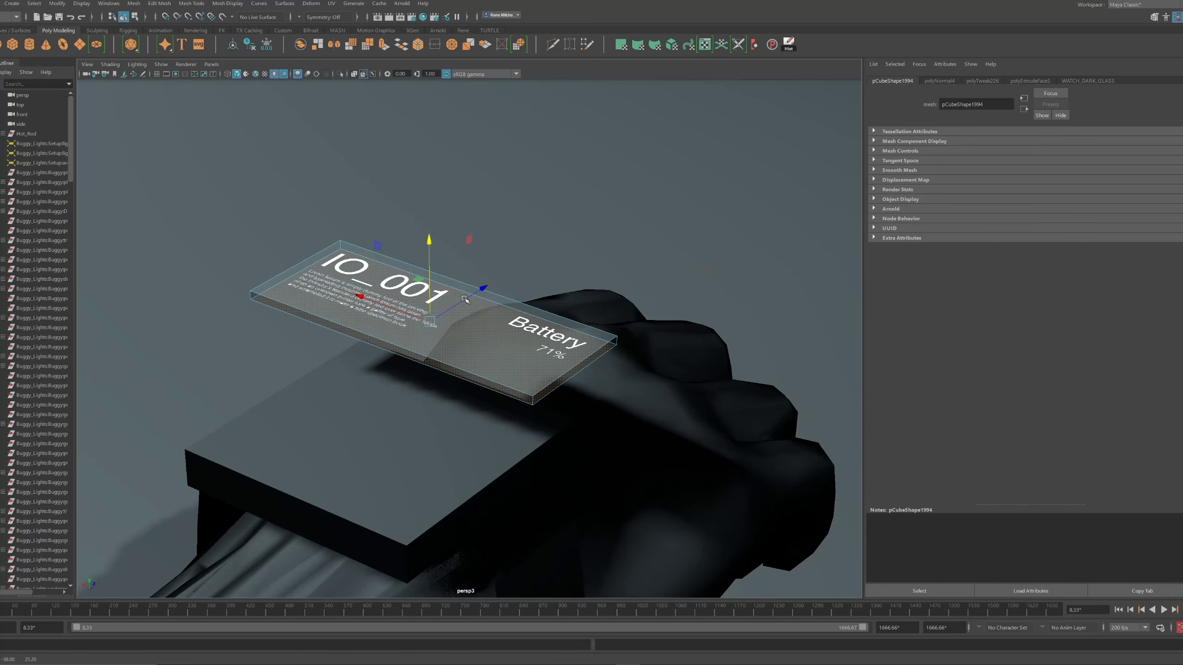
{"action": "mouse_move", "coordinate": [489, 280]}
{"action": "left_mouse_down", "text": "alt"}
{"action": "mouse_move", "coordinate": [516, 263]}
{"action": "mouse_move", "coordinate": [470, 309]}
{"action": "mouse_move", "coordinate": [494, 301]}
{"action": "left_mouse_up", "text": "alt"}
{"action": "scroll", "coordinate": [496, 303], "scroll_direction": "up", "scroll_amount": 5}
{"action": "left_click_drag", "start_coordinate": [496, 347], "coordinate": [529, 330], "text": "alt"}
{"action": "scroll", "coordinate": [525, 321], "scroll_direction": "down", "scroll_amount": 3}
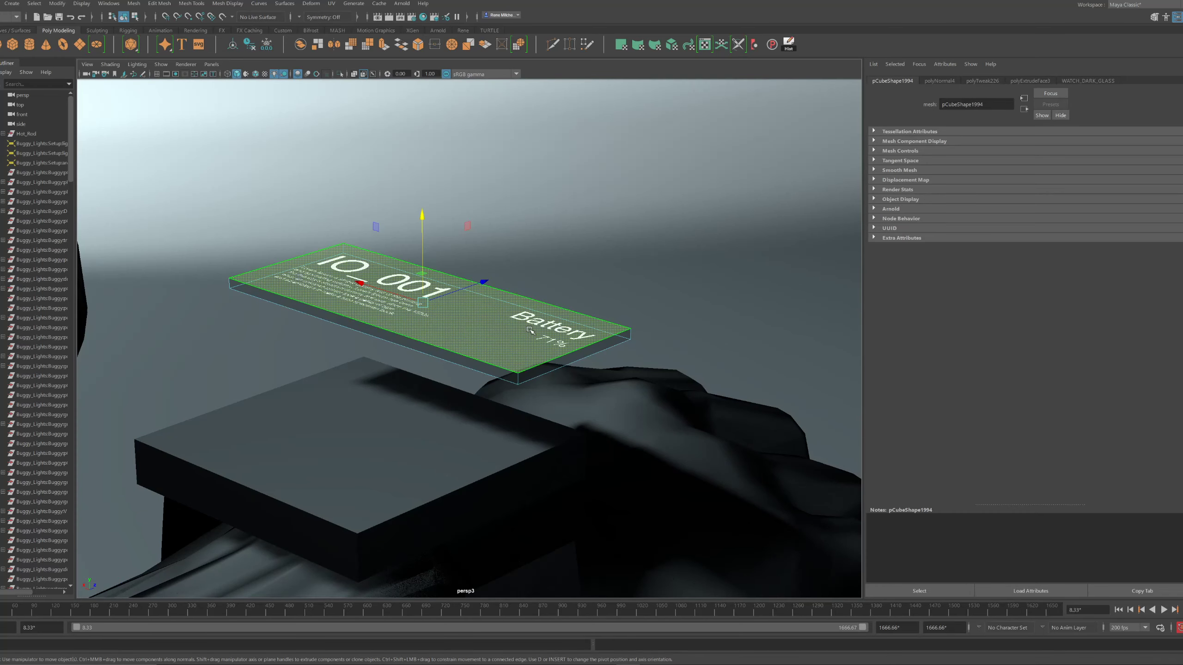
{"action": "key", "text": "ctrl+shift+i"}
{"action": "key", "text": "Delete"}
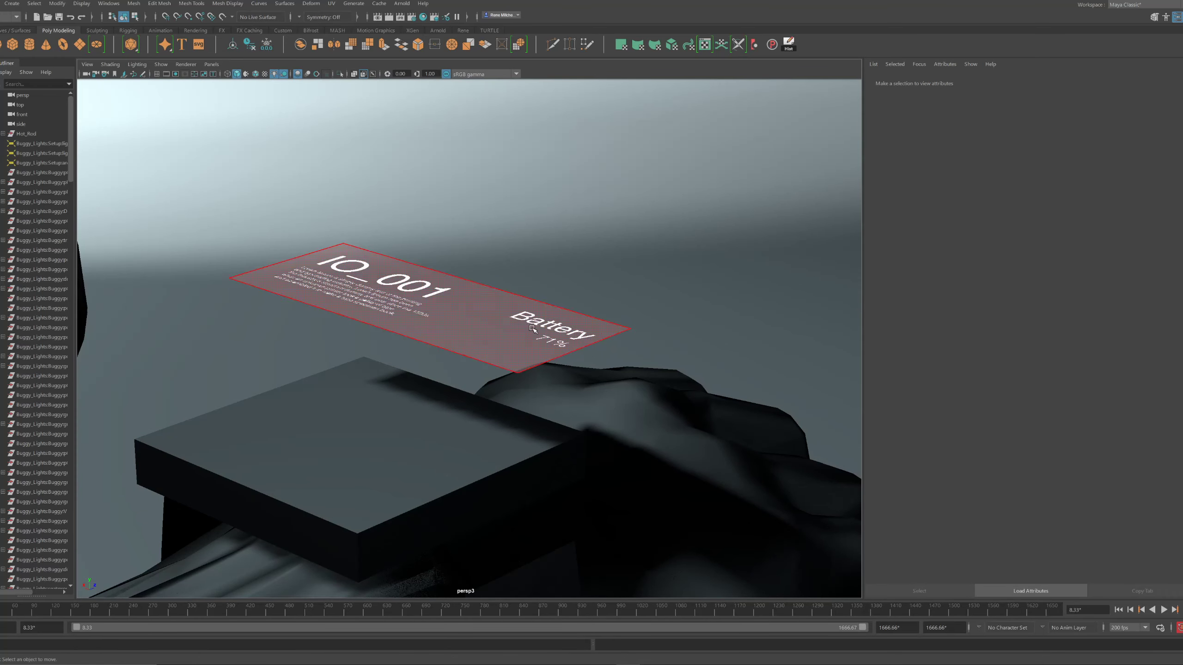
{"action": "left_click", "coordinate": [467, 304]}
{"action": "left_click_drag", "start_coordinate": [466, 303], "coordinate": [435, 247], "text": "alt"}
{"action": "left_click_drag", "start_coordinate": [423, 206], "coordinate": [511, 326]}
{"action": "left_click", "coordinate": [579, 369]}
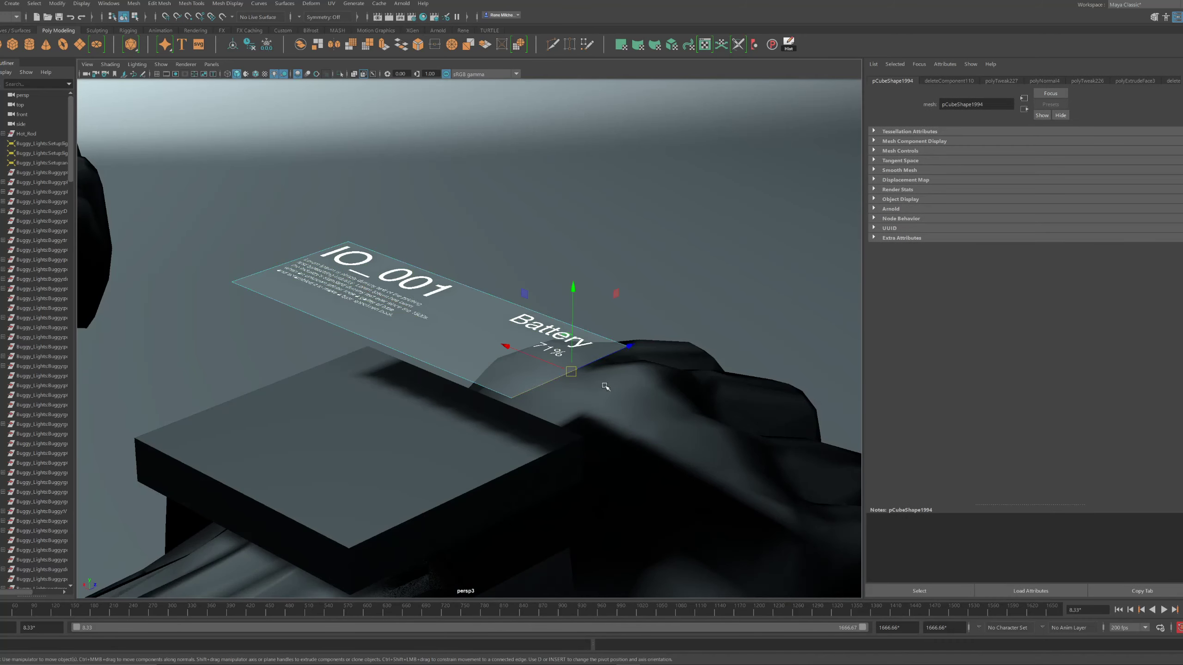
{"action": "left_click_drag", "start_coordinate": [605, 389], "coordinate": [652, 405], "text": "alt"}
{"action": "right_click_drag", "start_coordinate": [652, 406], "coordinate": [584, 386], "text": "alt"}
{"action": "mouse_move", "coordinate": [583, 386]}
{"action": "left_mouse_down", "text": "alt"}
{"action": "mouse_move", "coordinate": [571, 364]}
{"action": "mouse_move", "coordinate": [592, 396]}
{"action": "left_mouse_up", "text": "alt"}
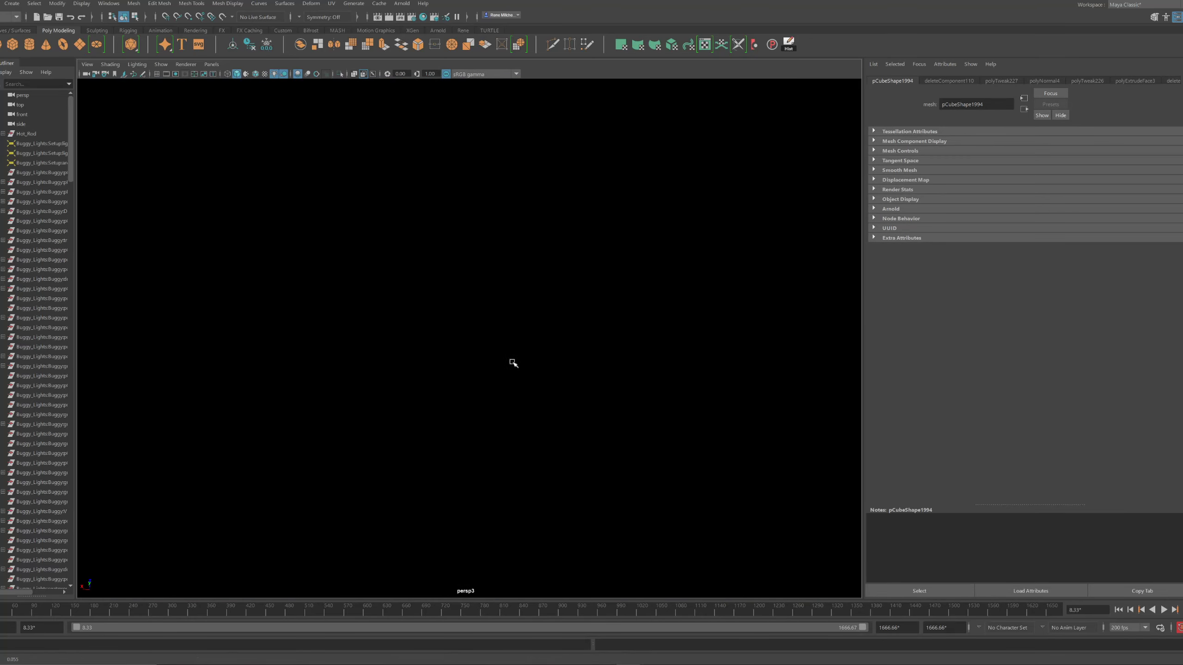
{"action": "left_click_drag", "start_coordinate": [513, 363], "coordinate": [547, 390], "text": "alt"}
{"action": "mouse_move", "coordinate": [554, 354]}
{"action": "right_mouse_down", "text": "shift"}
{"action": "mouse_move", "coordinate": [567, 355]}
{"action": "mouse_move", "coordinate": [556, 353]}
{"action": "right_mouse_up", "text": "shift"}
Select the glass plate together with all its label texts and lower them to just above the watch body
{"action": "right_click_drag", "start_coordinate": [574, 285], "coordinate": [616, 274]}
{"action": "left_click_drag", "start_coordinate": [602, 308], "coordinate": [475, 269], "text": "alt"}
{"action": "left_click_drag", "start_coordinate": [580, 343], "coordinate": [581, 346]}
{"action": "left_click", "coordinate": [579, 362], "text": "ctrl"}
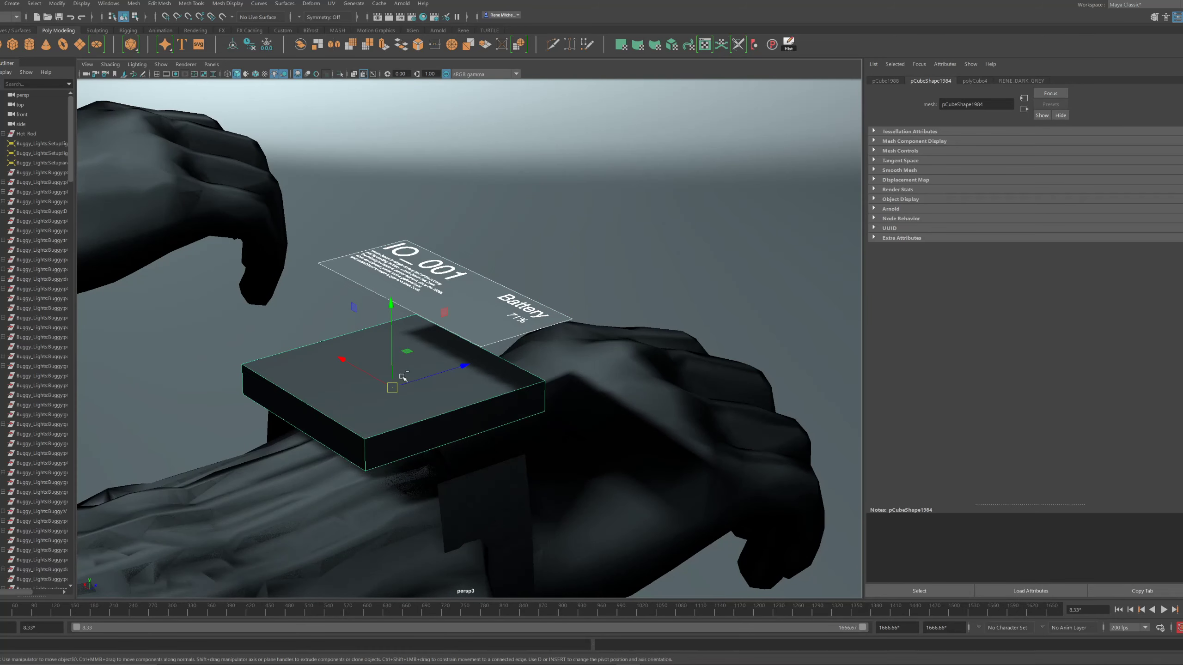
{"action": "left_click_drag", "start_coordinate": [442, 311], "coordinate": [544, 380]}
{"action": "key", "text": "ctrl+z"}
{"action": "left_click_drag", "start_coordinate": [498, 432], "coordinate": [452, 401], "text": "alt"}
{"action": "left_click", "coordinate": [403, 438], "text": "ctrl"}
{"action": "key", "text": "ctrl+z"}
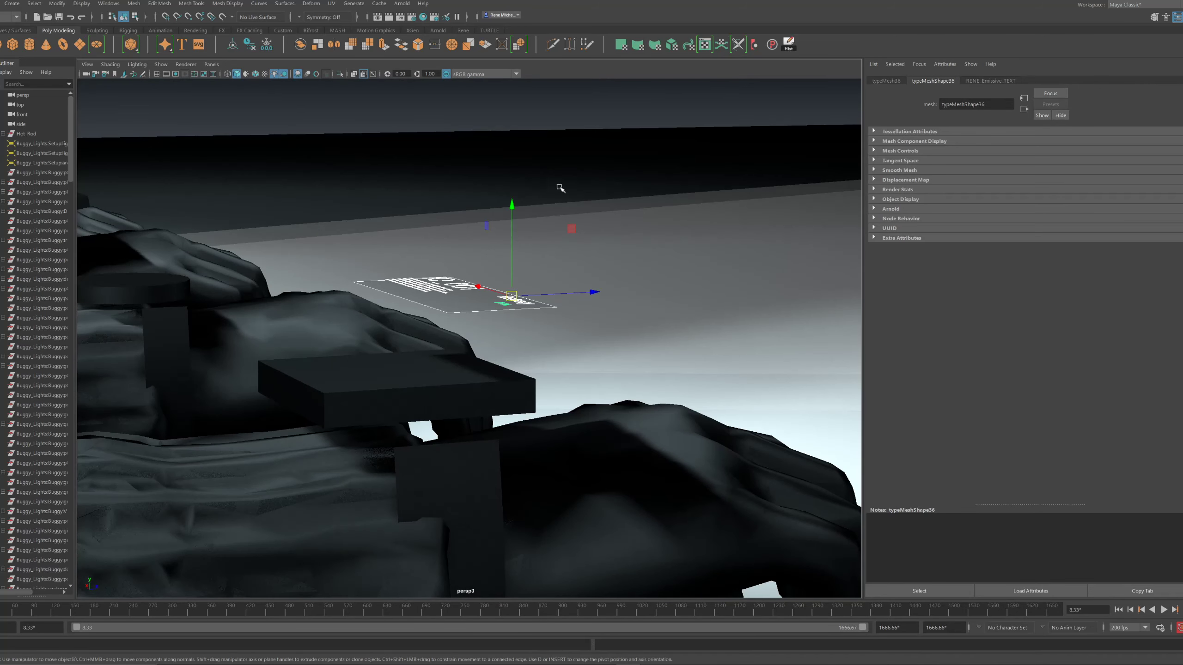
{"action": "left_click_drag", "start_coordinate": [572, 241], "coordinate": [580, 292]}
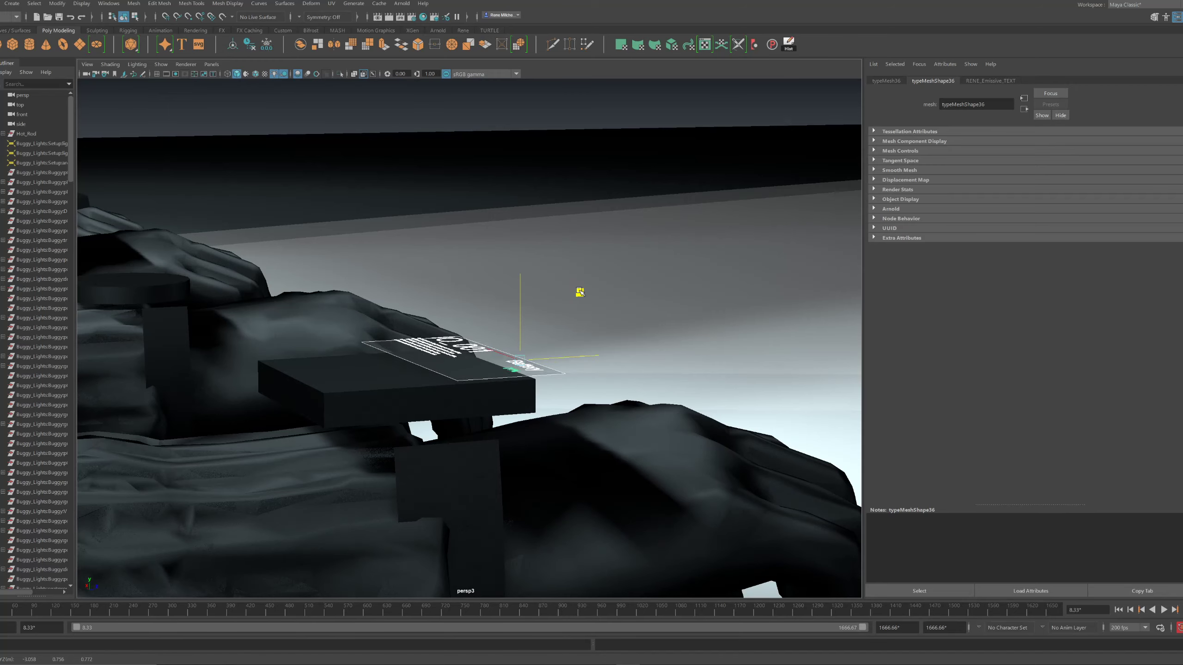
Examine the placement of the glass plate and its labels over the watch body from above and at an angle
{"action": "left_click_drag", "start_coordinate": [498, 279], "coordinate": [562, 339], "text": "alt"}
{"action": "right_click_drag", "start_coordinate": [563, 339], "coordinate": [498, 332], "text": "alt"}
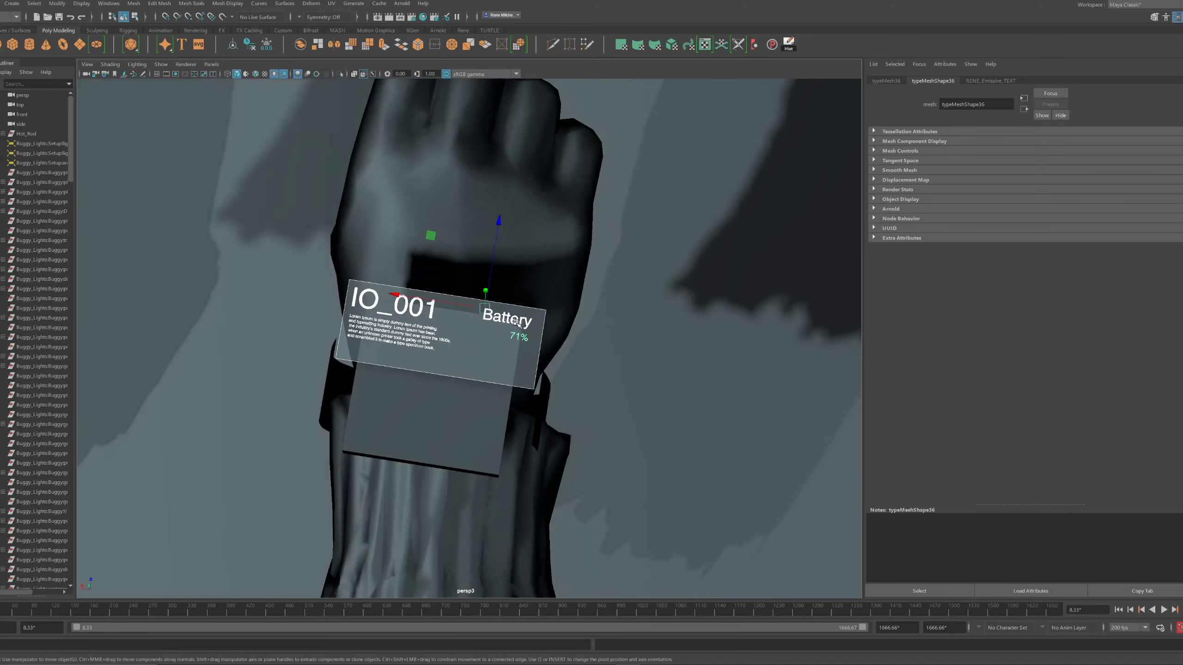
{"action": "left_click_drag", "start_coordinate": [493, 329], "coordinate": [502, 340], "text": "alt"}
{"action": "left_click", "coordinate": [505, 336]}
{"action": "right_click_drag", "start_coordinate": [501, 341], "coordinate": [515, 359], "text": "alt"}
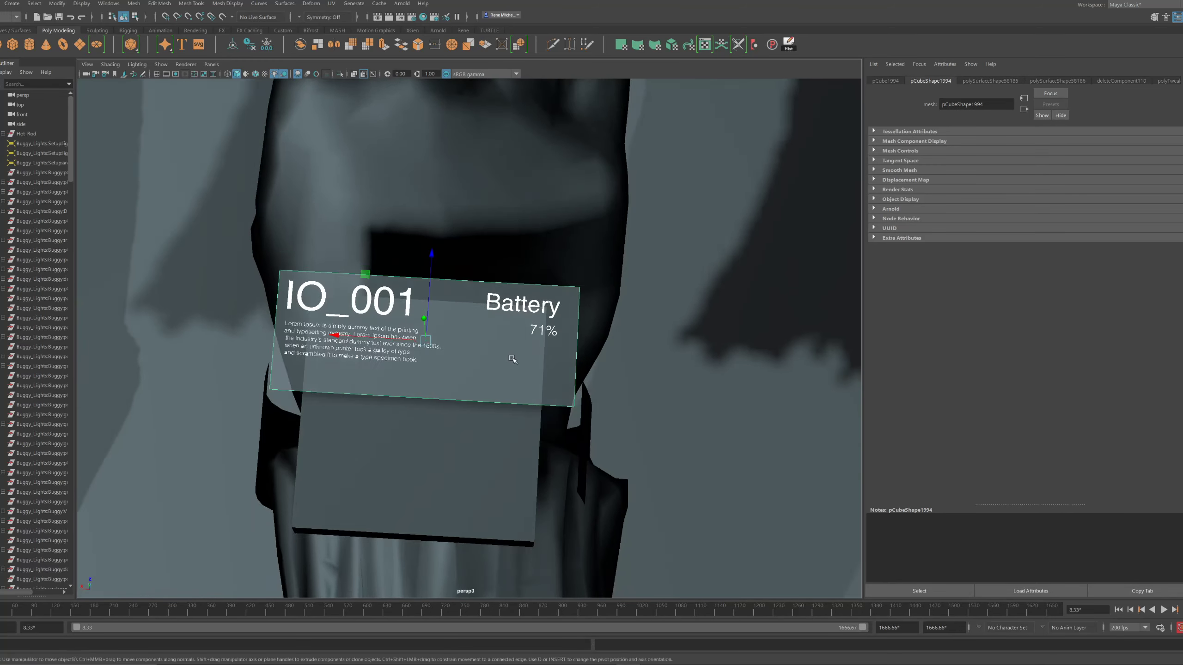
{"action": "left_click_drag", "start_coordinate": [516, 360], "coordinate": [473, 325], "text": "alt"}
{"action": "left_click_drag", "start_coordinate": [482, 326], "coordinate": [232, 198], "text": "alt"}
{"action": "key", "text": "ctrl+z"}
{"action": "key", "text": "ctrl+z"}
{"action": "key", "text": "ctrl+z"}
{"action": "key", "text": "ctrl+z"}
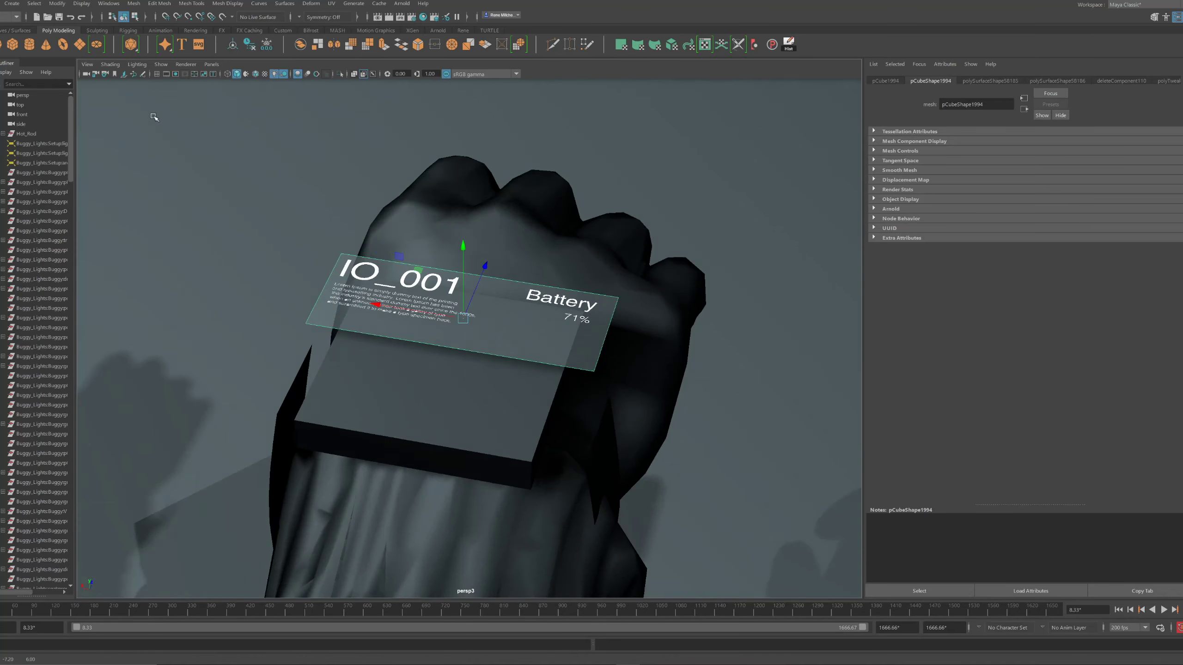
{"action": "left_click_drag", "start_coordinate": [209, 135], "coordinate": [222, 161], "text": "alt"}
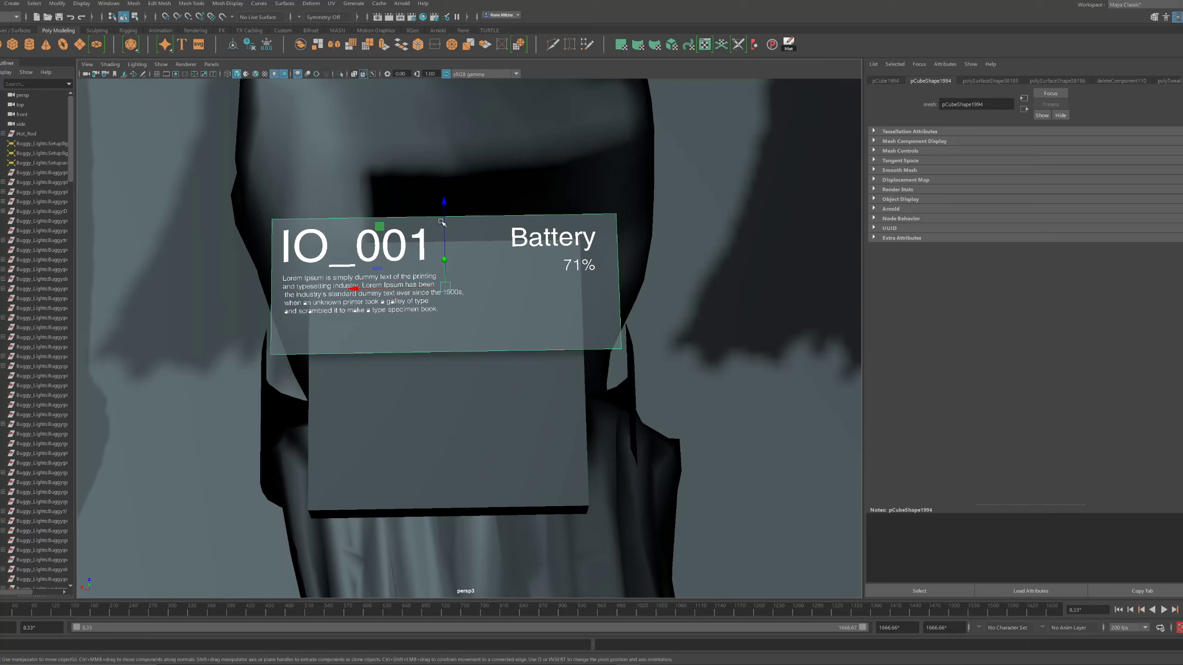
Combine the glass plate and its label texts into one mesh and center the mesh's pivot
{"action": "left_click_drag", "start_coordinate": [514, 255], "coordinate": [518, 257], "text": "alt"}
{"action": "left_click_drag", "start_coordinate": [396, 251], "coordinate": [365, 206], "text": "alt"}
{"action": "left_click_drag", "start_coordinate": [666, 344], "coordinate": [485, 370]}
{"action": "left_click", "coordinate": [131, 4]}
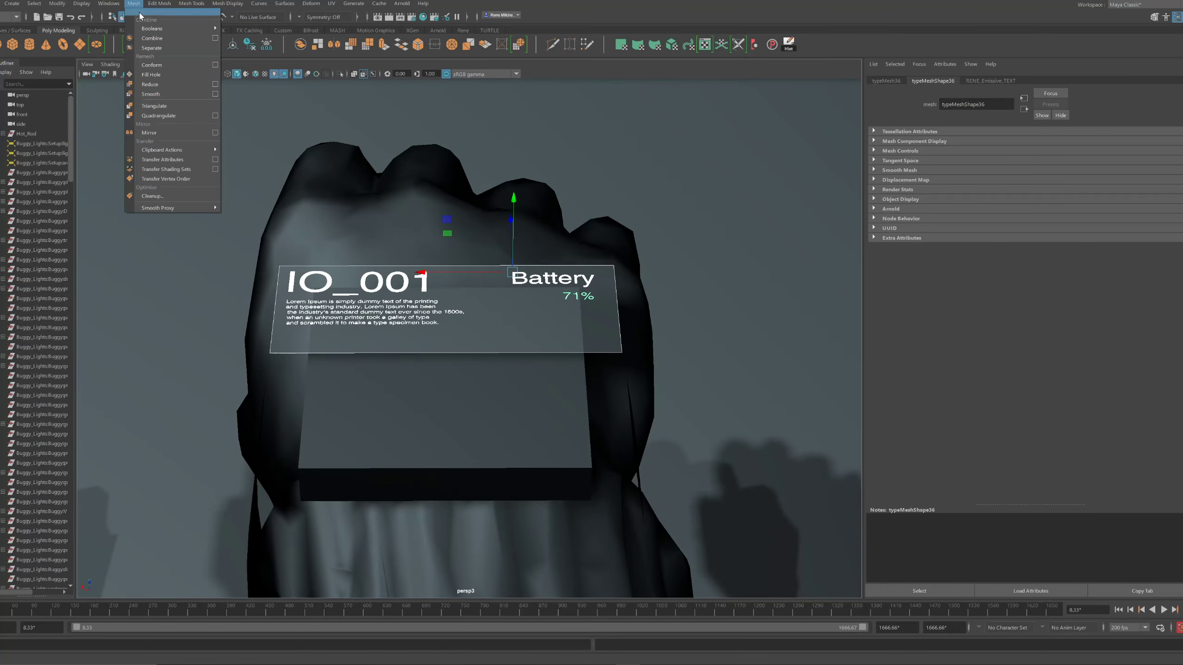
{"action": "left_click", "coordinate": [163, 39]}
{"action": "left_click_drag", "start_coordinate": [520, 301], "coordinate": [509, 326], "text": "alt"}
{"action": "left_click", "coordinate": [57, 4]}
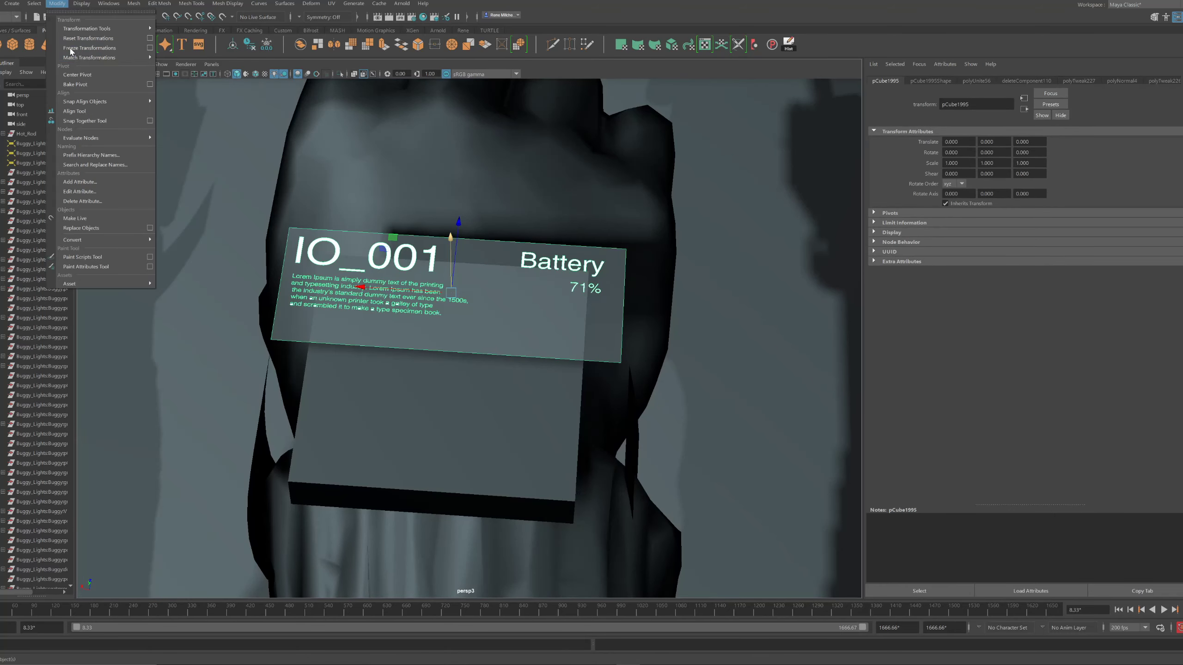
{"action": "left_click", "coordinate": [73, 75]}
Scale the combined display mesh uniformly to 0.757 and move it to 0.001 in Y
{"action": "left_click_drag", "start_coordinate": [449, 279], "coordinate": [412, 254], "text": "alt"}
{"action": "key", "text": "r"}
{"action": "left_click_drag", "start_coordinate": [427, 309], "coordinate": [420, 307]}
{"action": "key", "text": "w"}
{"action": "left_click_drag", "start_coordinate": [484, 291], "coordinate": [454, 241], "text": "alt"}
Tilt the combined display mesh by rotating it -15 degrees about X
{"action": "key", "text": "e"}
{"action": "left_click_drag", "start_coordinate": [545, 300], "coordinate": [476, 266], "text": "alt"}
{"action": "key", "text": "e"}
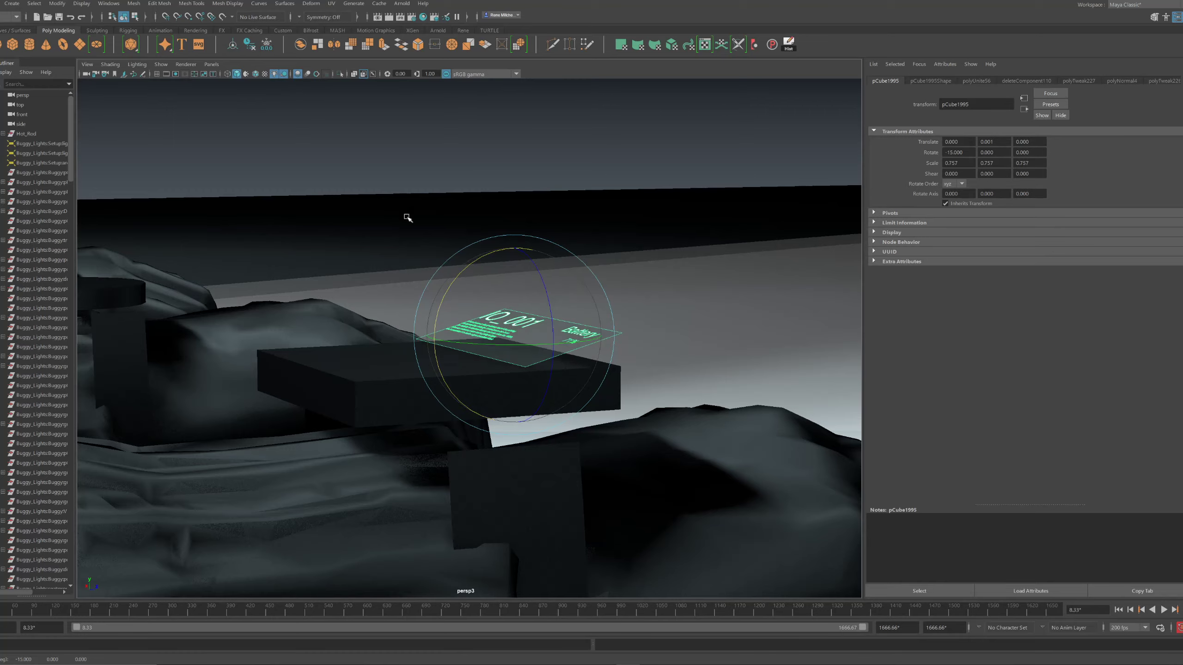
{"action": "right_click_drag", "start_coordinate": [408, 218], "coordinate": [373, 206], "text": "alt"}
{"action": "left_click_drag", "start_coordinate": [372, 207], "coordinate": [368, 200], "text": "alt"}
Cut a small rectangular notch outline into the lower edge of the tilted display panel with Multi-Cut
{"action": "left_click", "coordinate": [541, 261]}
{"action": "left_click_drag", "start_coordinate": [542, 261], "coordinate": [604, 268], "text": "alt"}
{"action": "right_click_drag", "start_coordinate": [605, 268], "coordinate": [670, 339], "text": "alt"}
{"action": "left_click_drag", "start_coordinate": [671, 339], "coordinate": [560, 307], "text": "alt"}
{"action": "left_click", "coordinate": [562, 355]}
{"action": "right_click_drag", "start_coordinate": [560, 307], "coordinate": [529, 281], "text": "alt"}
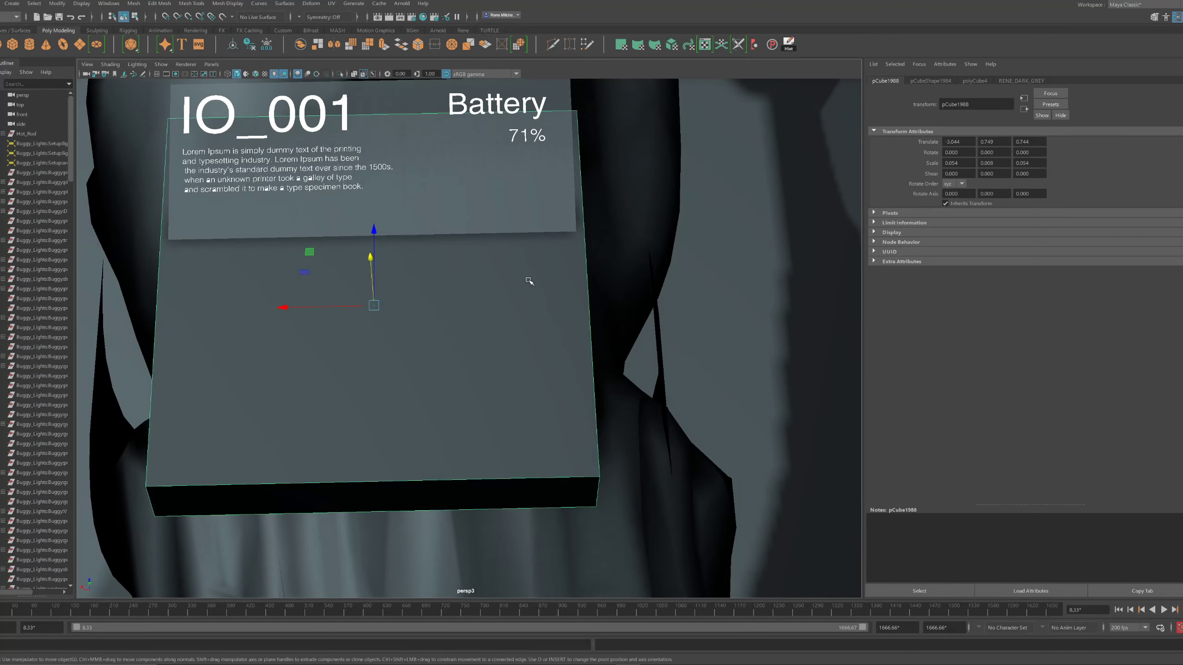
{"action": "left_click", "coordinate": [457, 211]}
{"action": "middle_click_drag", "start_coordinate": [470, 228], "coordinate": [486, 328], "text": "alt"}
{"action": "key", "text": "ctrl+shift+x"}
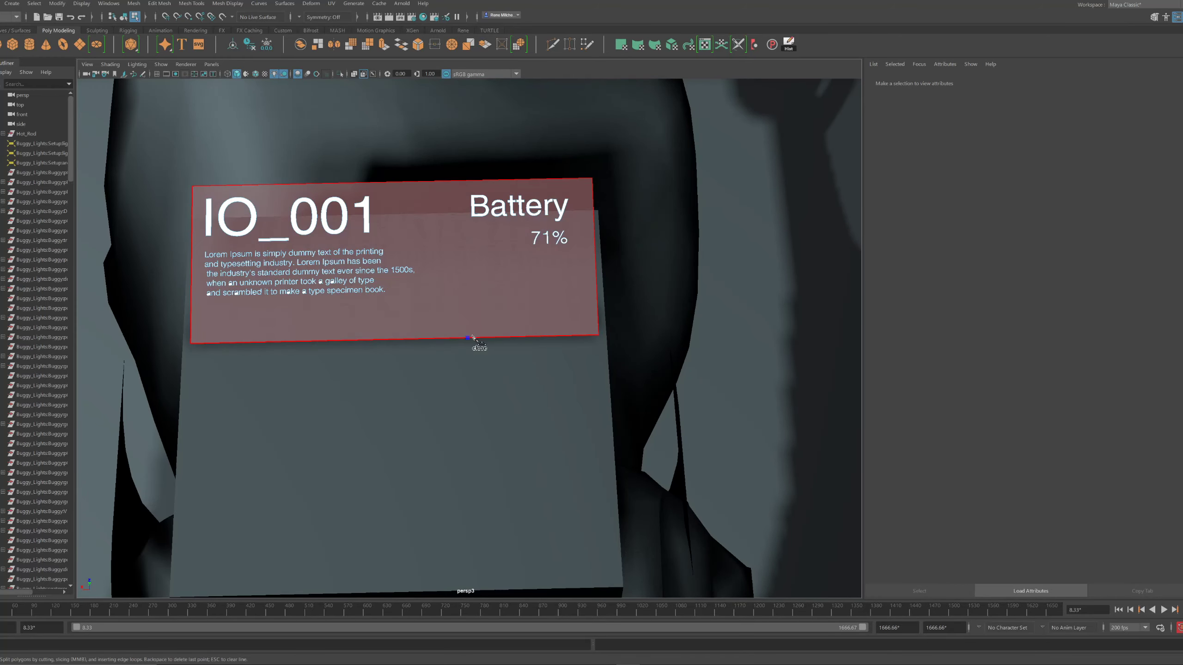
{"action": "left_click", "coordinate": [468, 337]}
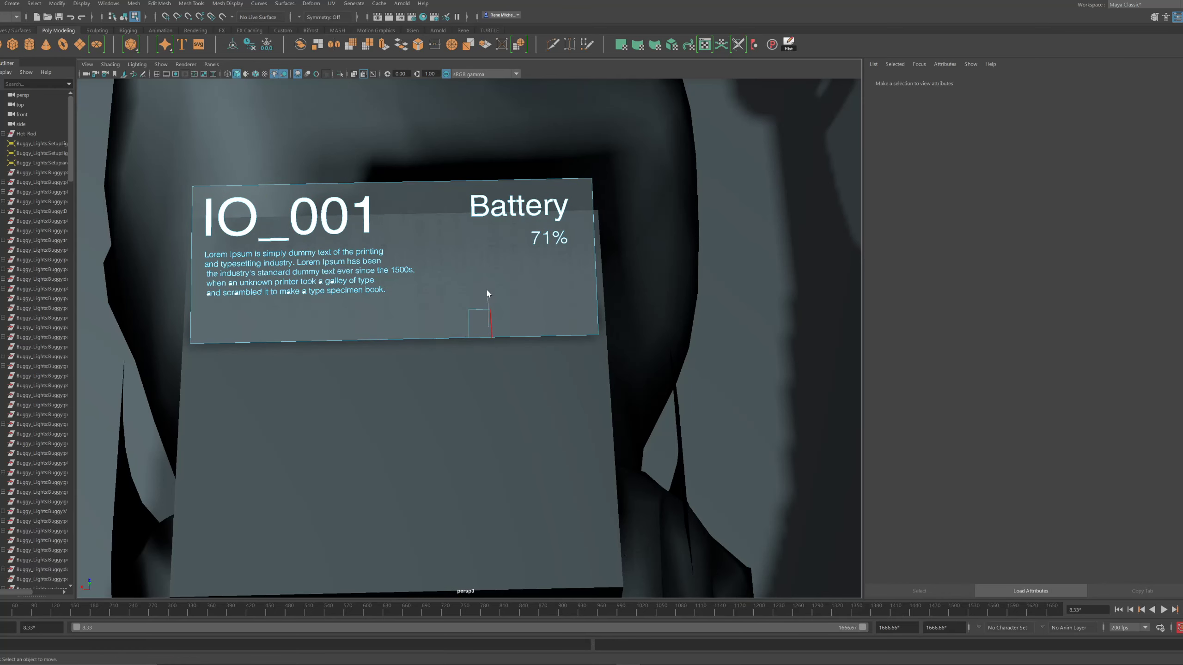
Straighten the notch outline by aligning the pivot to the panel and scaling the notch's edges flat
{"action": "right_click_drag", "start_coordinate": [487, 294], "coordinate": [487, 288]}
{"action": "left_click", "coordinate": [483, 309]}
{"action": "right_click_drag", "start_coordinate": [634, 317], "coordinate": [485, 299], "text": "alt"}
{"action": "left_click_drag", "start_coordinate": [484, 298], "coordinate": [510, 275], "text": "alt"}
{"action": "key", "text": "d"}
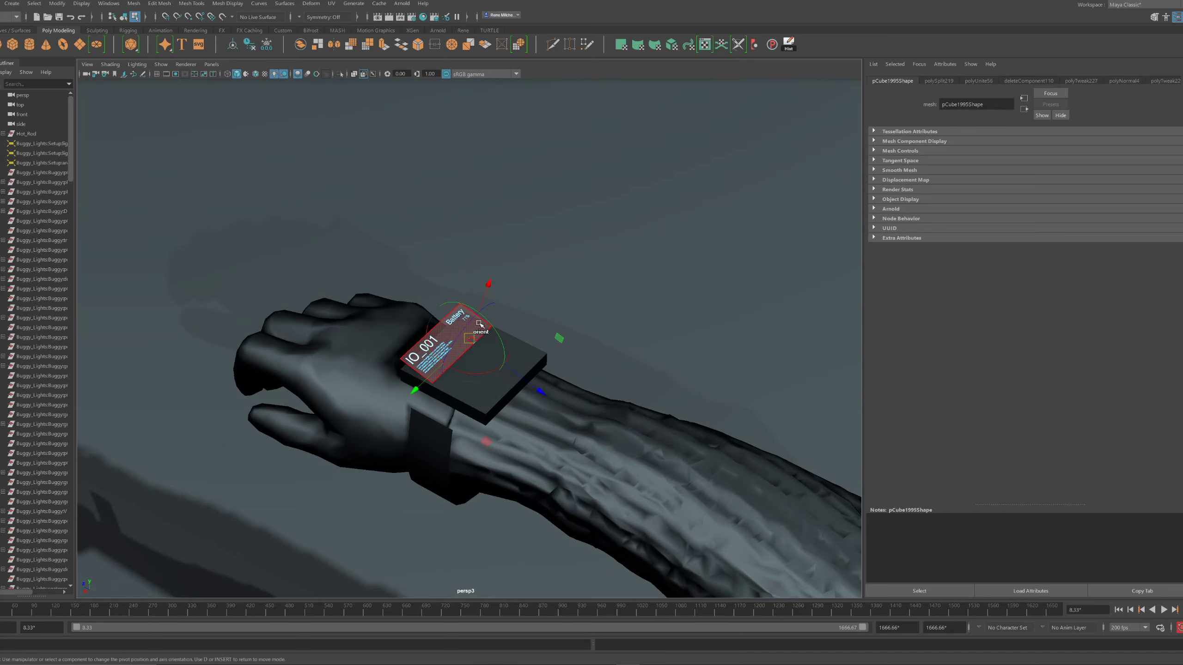
{"action": "key", "text": "r"}
{"action": "right_click_drag", "start_coordinate": [494, 335], "coordinate": [542, 372], "text": "alt"}
{"action": "key", "text": "f"}
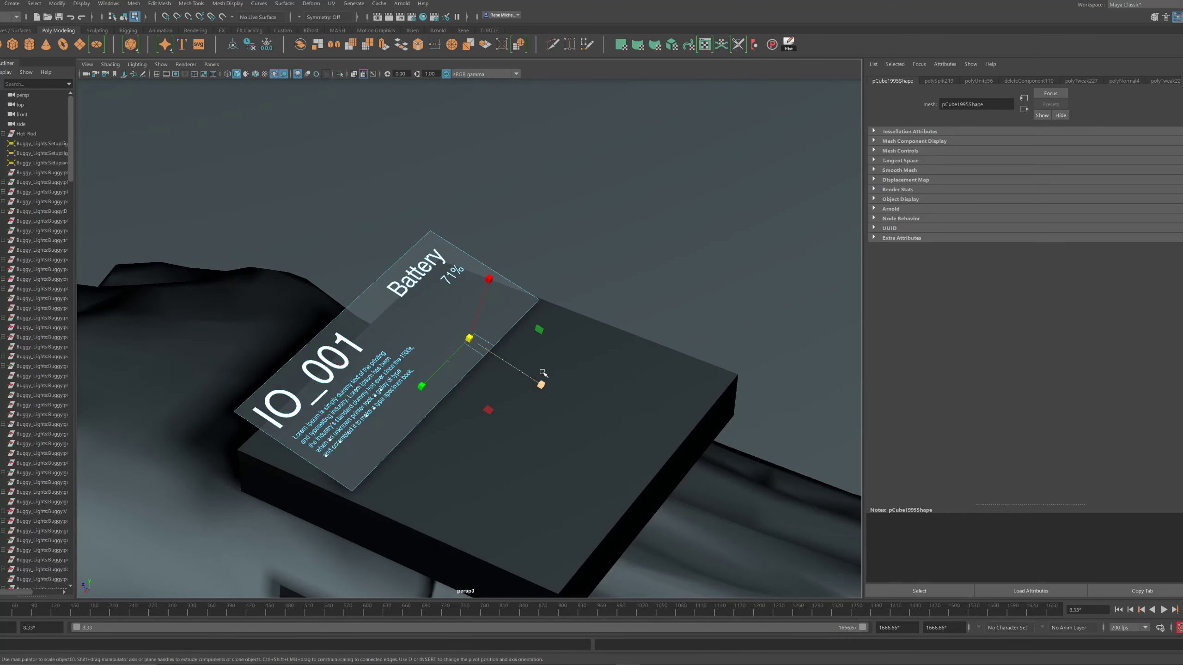
{"action": "left_click_drag", "start_coordinate": [543, 373], "coordinate": [475, 349]}
{"action": "left_click", "coordinate": [468, 347]}
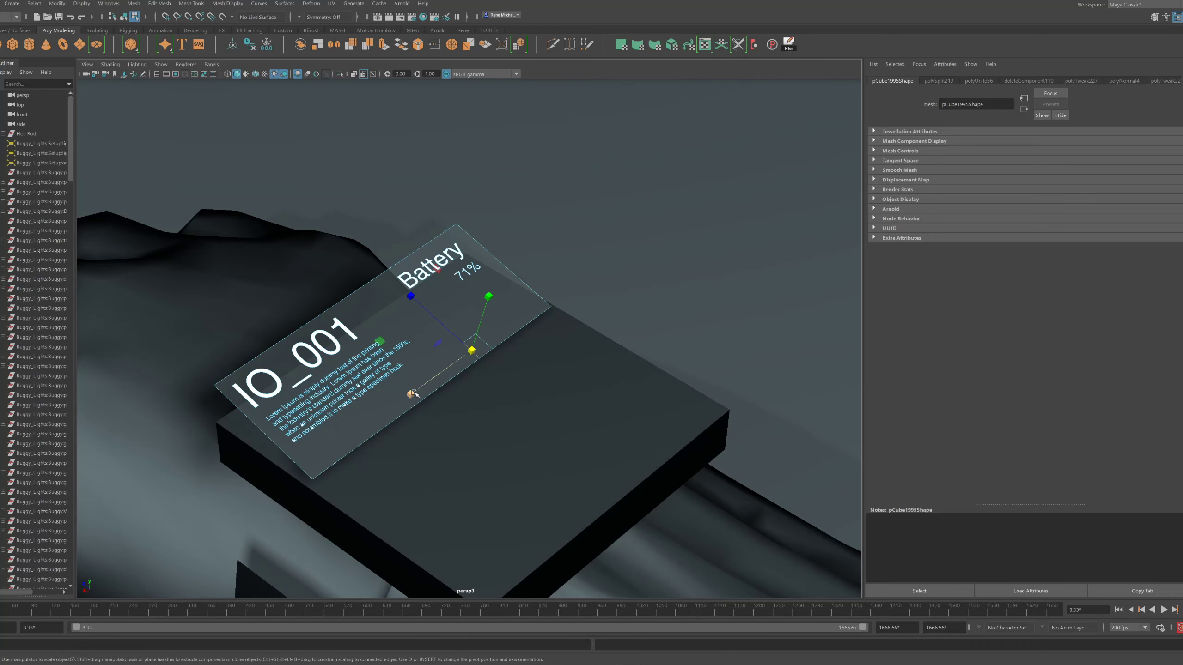
{"action": "left_click_drag", "start_coordinate": [412, 394], "coordinate": [519, 343]}
Delete the small face inside the outline to open the notch, and return to object selection
{"action": "key", "text": "w"}
{"action": "key", "text": "F11"}
{"action": "left_click", "coordinate": [474, 356]}
{"action": "key", "text": "Delete"}
{"action": "key", "text": "F8"}
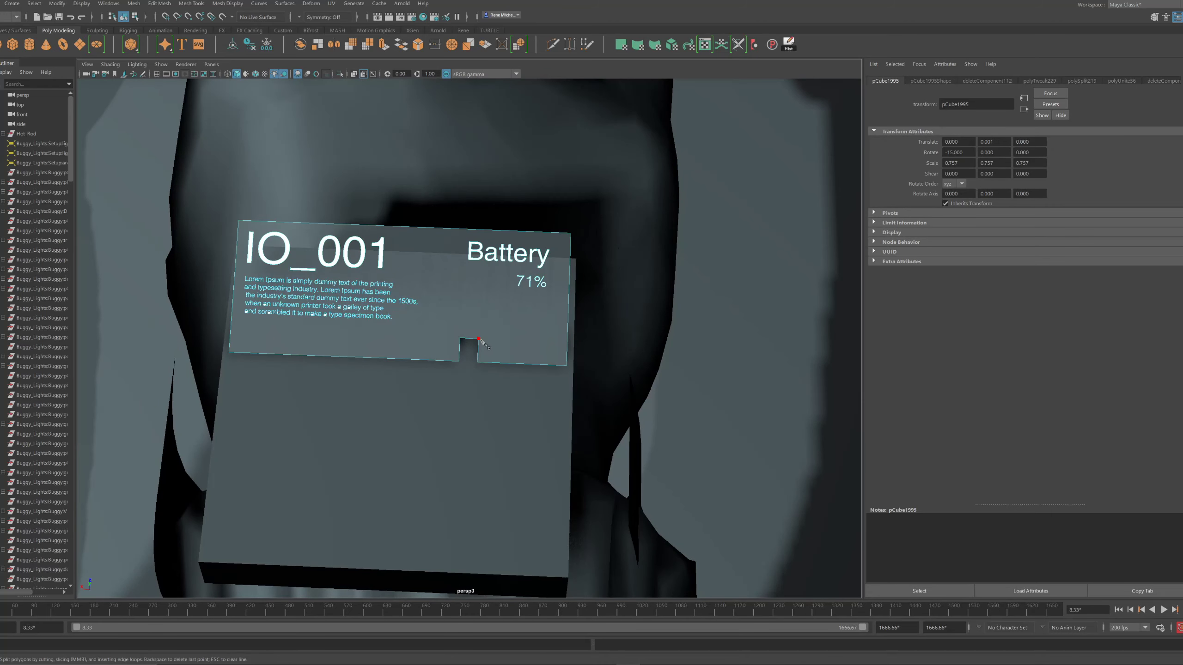
Place a Multi-Cut line from the notch's inner corner across to the panel's side edge
{"action": "left_click", "coordinate": [479, 340]}
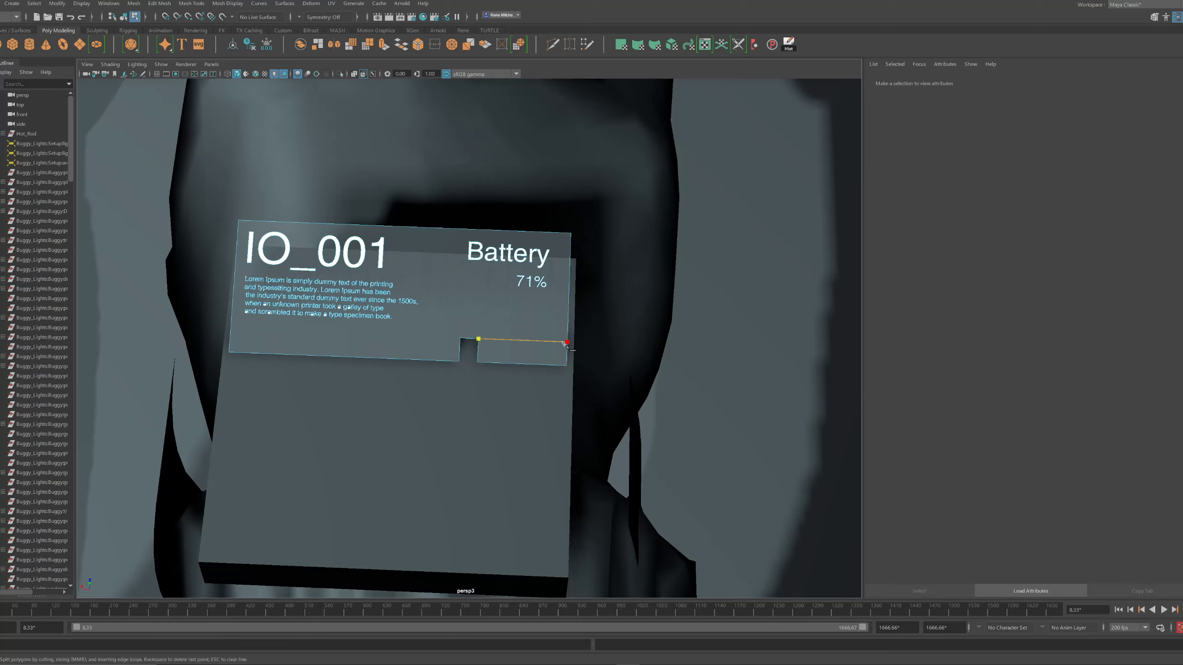
{"action": "left_click", "coordinate": [565, 343]}
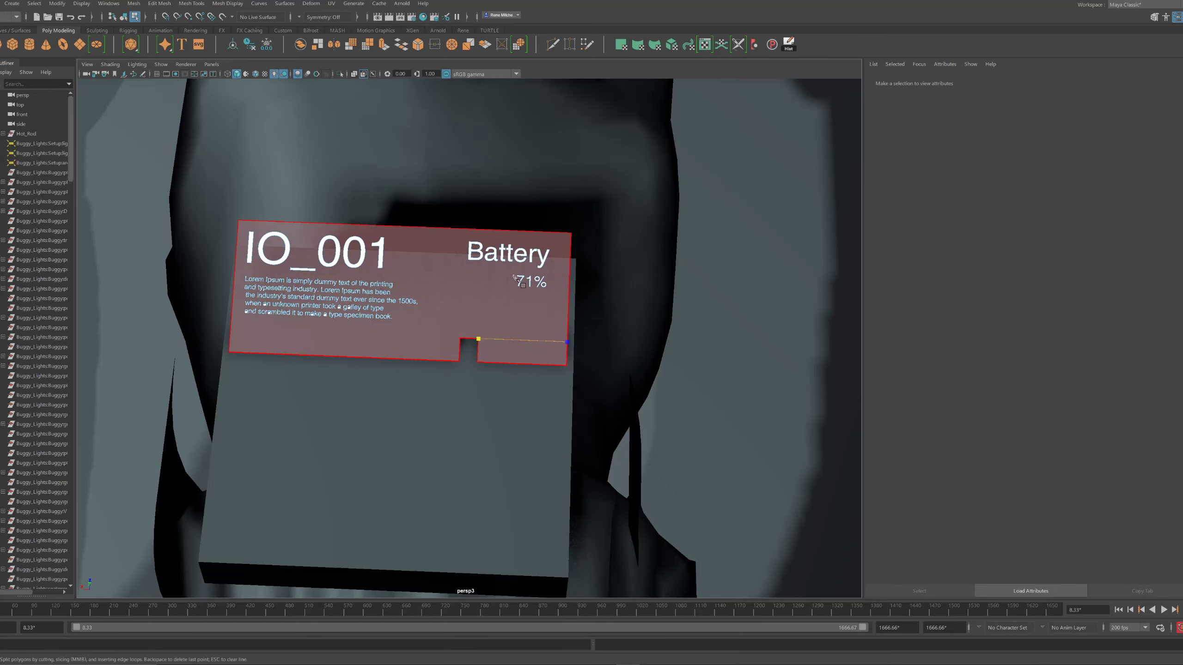
{"action": "left_click_drag", "start_coordinate": [475, 267], "coordinate": [474, 268], "text": "alt"}
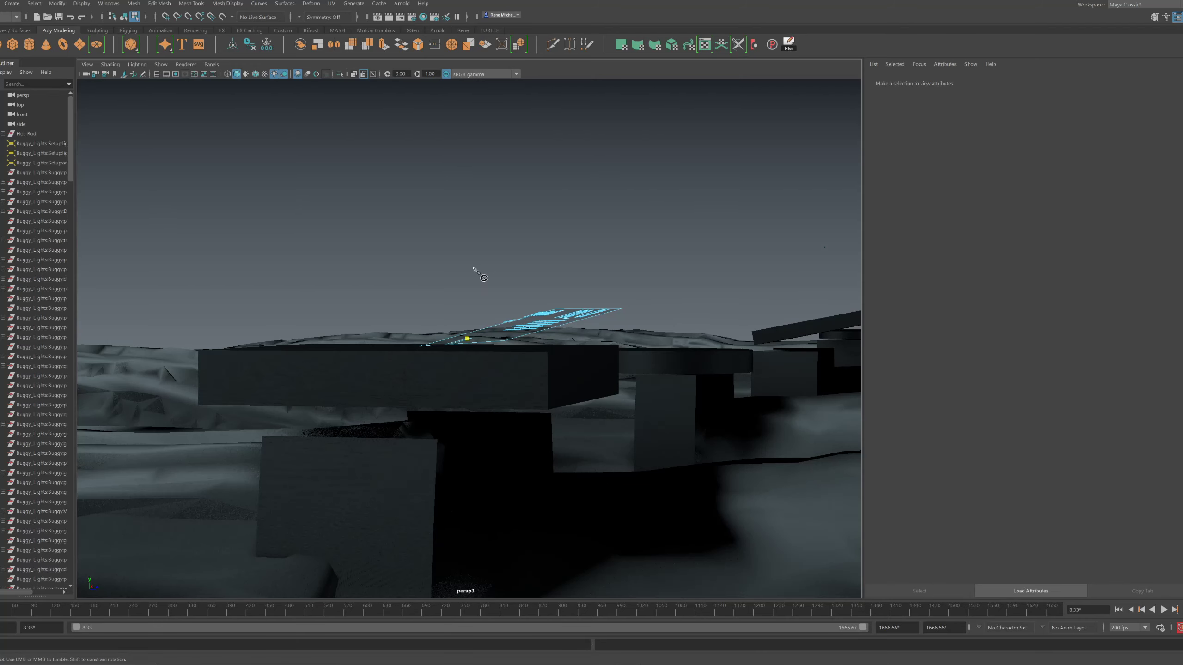
{"action": "left_click_drag", "start_coordinate": [538, 298], "coordinate": [525, 370], "text": "alt"}
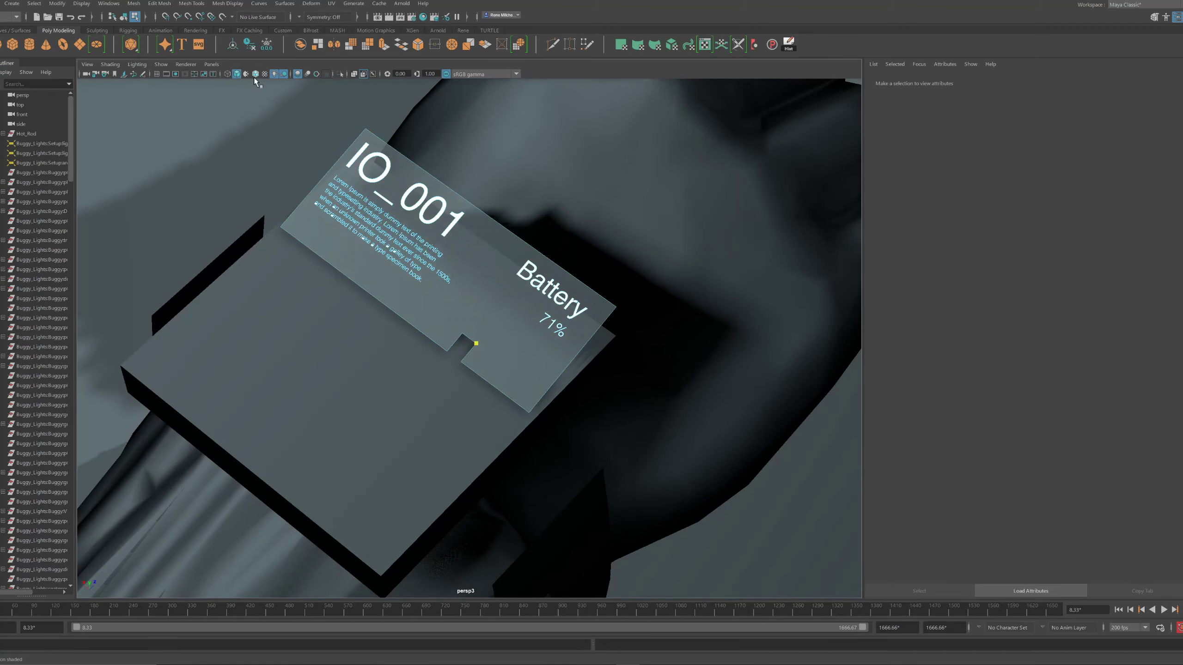
Turn off scene lighting in the viewport
{"action": "left_click", "coordinate": [273, 74]}
{"action": "right_click_drag", "start_coordinate": [526, 232], "coordinate": [408, 221], "text": "alt"}
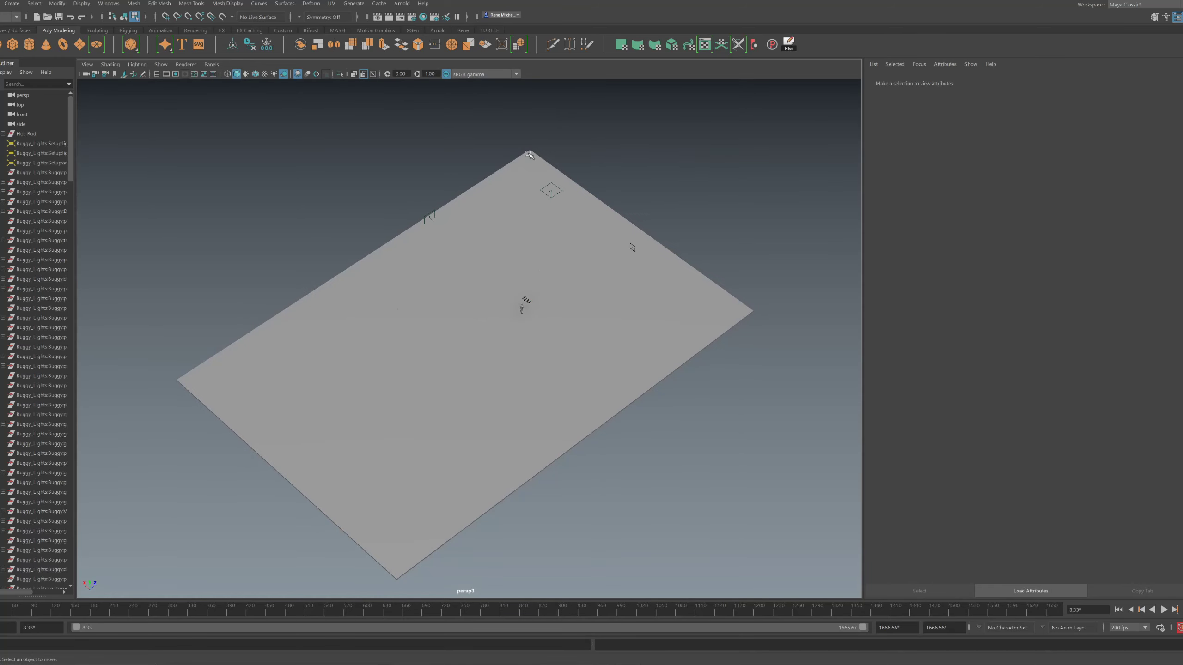
Cut the display panel from the notch's inner corner to its side edge with Multi-Cut
{"action": "right_click_drag", "start_coordinate": [528, 153], "coordinate": [581, 103]}
{"action": "key", "text": "f"}
{"action": "left_click_drag", "start_coordinate": [563, 157], "coordinate": [549, 317], "text": "alt"}
{"action": "key", "text": "ctrl+shift+x"}
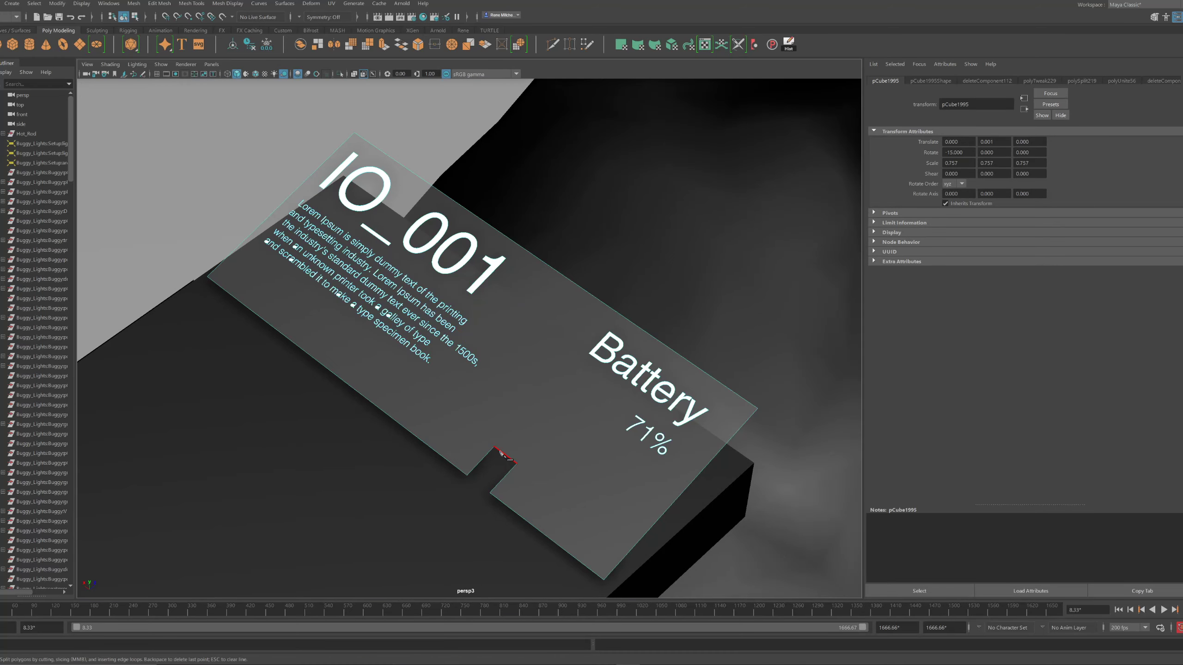
{"action": "left_click", "coordinate": [518, 464]}
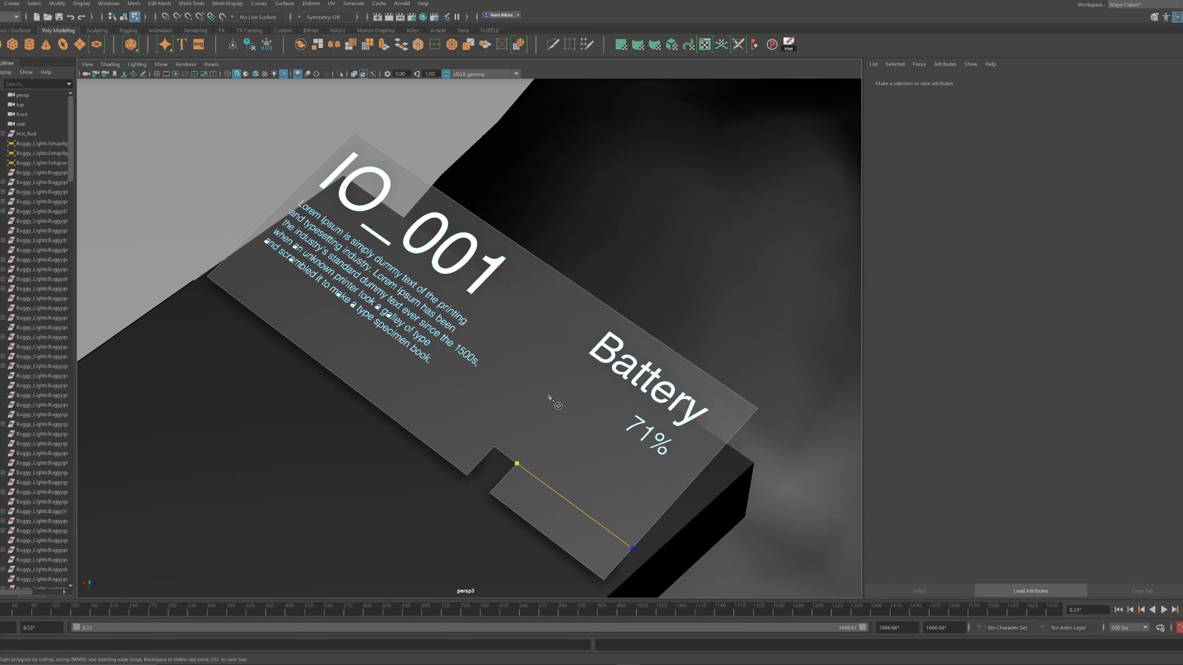
{"action": "left_click_drag", "start_coordinate": [573, 397], "coordinate": [613, 400], "text": "alt"}
{"action": "key", "text": "w"}
Extract the rectangular face beside the notch from the display panel as a separate piece and return to object selection
{"action": "right_click_drag", "start_coordinate": [626, 422], "coordinate": [628, 468]}
{"action": "left_click", "coordinate": [675, 430]}
{"action": "middle_click_drag", "start_coordinate": [726, 436], "coordinate": [632, 404], "text": "alt"}
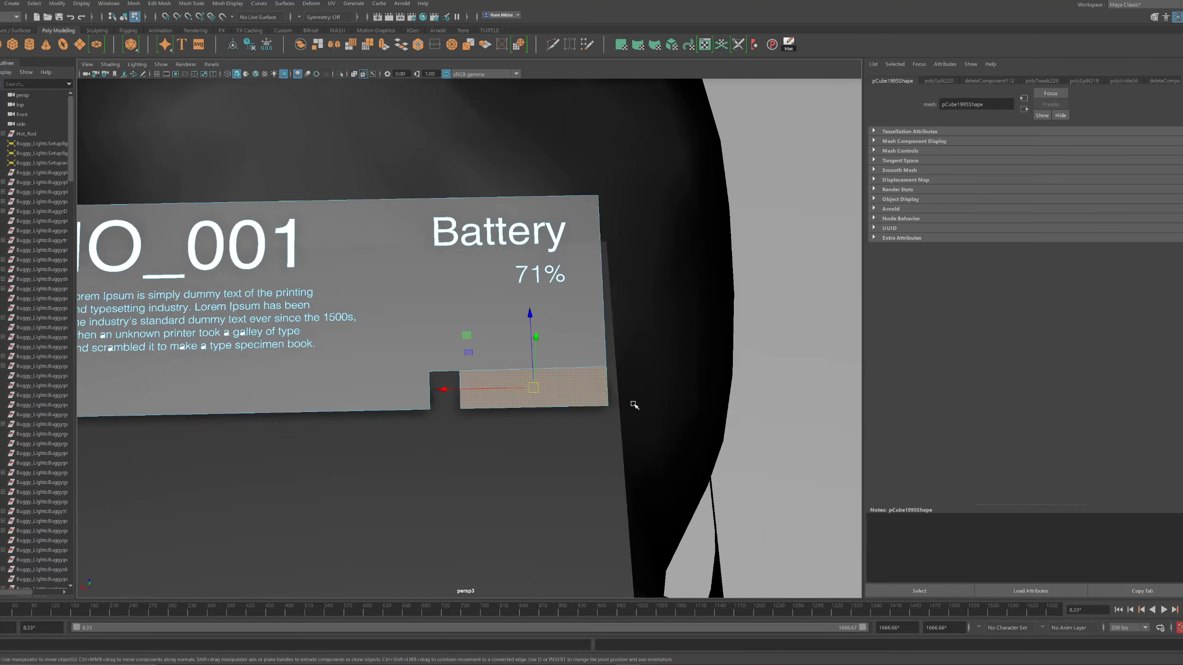
{"action": "right_click_drag", "start_coordinate": [632, 404], "coordinate": [571, 389], "text": "alt"}
{"action": "right_click_drag", "start_coordinate": [548, 307], "coordinate": [560, 328], "text": "alt"}
{"action": "left_click_drag", "start_coordinate": [561, 327], "coordinate": [552, 322], "text": "alt"}
{"action": "right_click_drag", "start_coordinate": [539, 320], "coordinate": [526, 475], "text": "shift"}
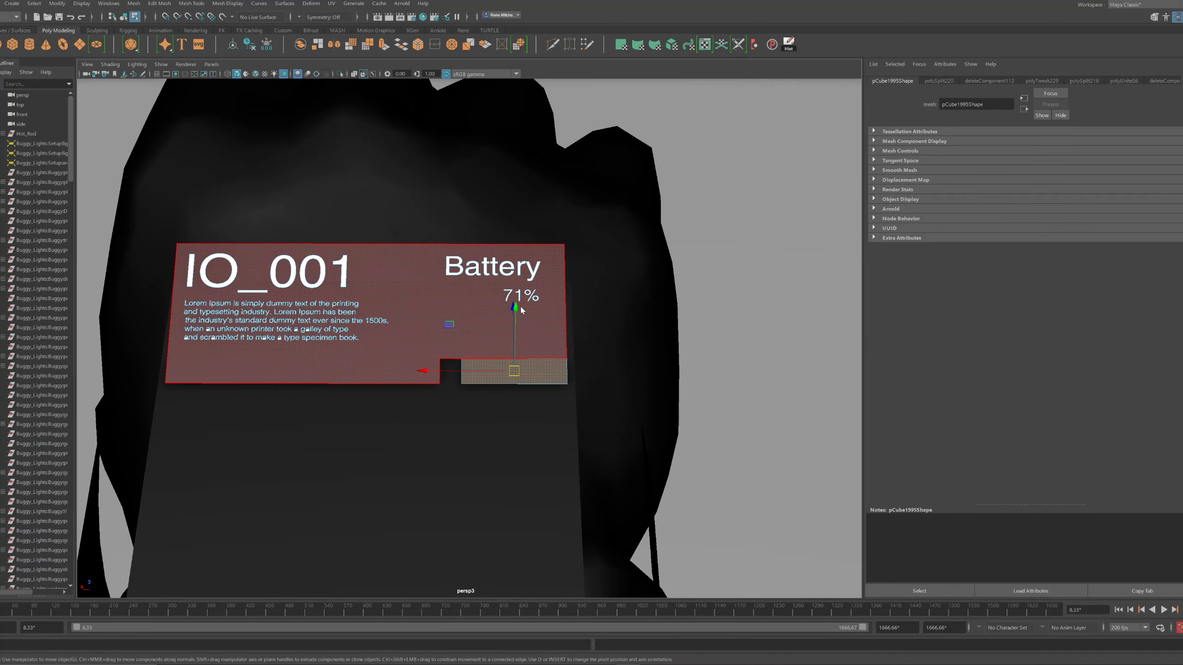
{"action": "left_click_drag", "start_coordinate": [521, 310], "coordinate": [449, 370], "text": "alt"}
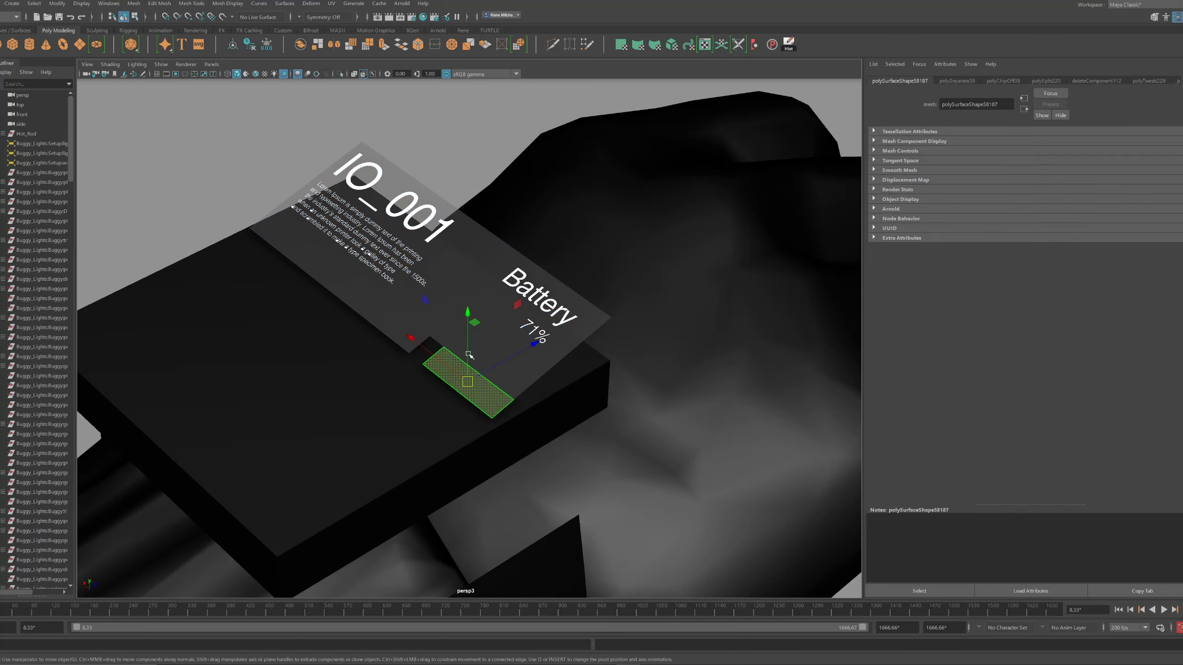
{"action": "right_click_drag", "start_coordinate": [468, 354], "coordinate": [479, 342]}
{"action": "mouse_move", "coordinate": [465, 366]}
{"action": "left_mouse_down", "text": "alt"}
{"action": "mouse_move", "coordinate": [491, 363]}
{"action": "mouse_move", "coordinate": [456, 375]}
{"action": "left_mouse_up", "text": "alt"}
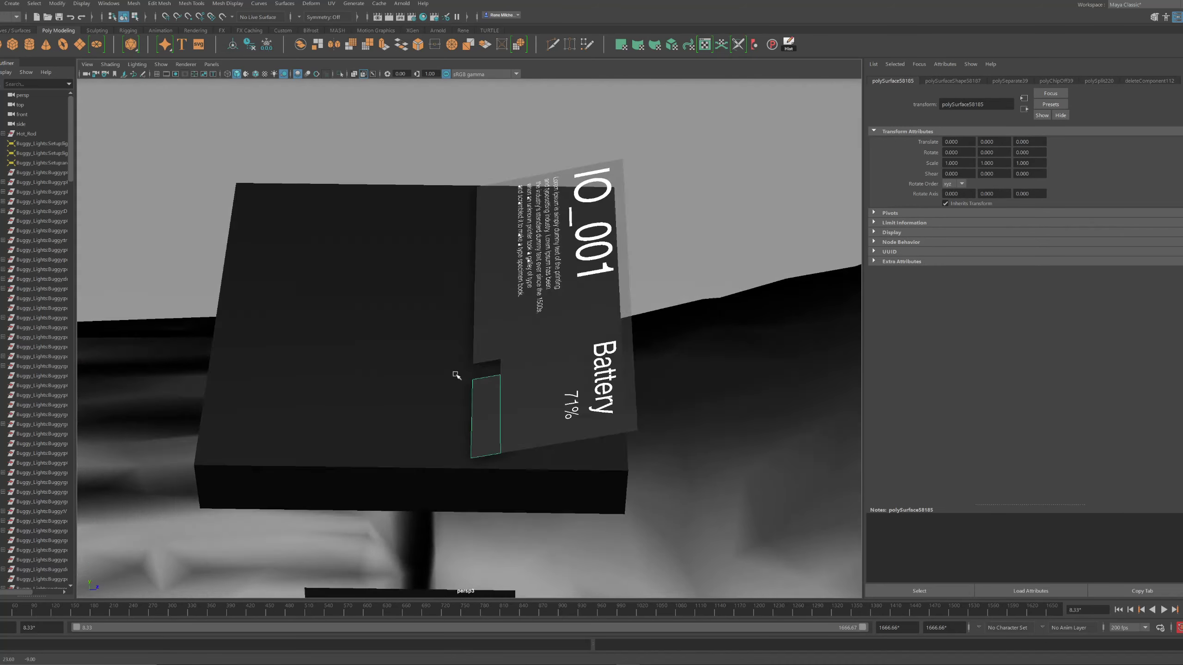
Align the pivot to the panel's notch edge and move the panel's cut edge back to leave a gap around the extracted strip
{"action": "left_click", "coordinate": [527, 384]}
{"action": "key", "text": "w"}
{"action": "key", "text": "d"}
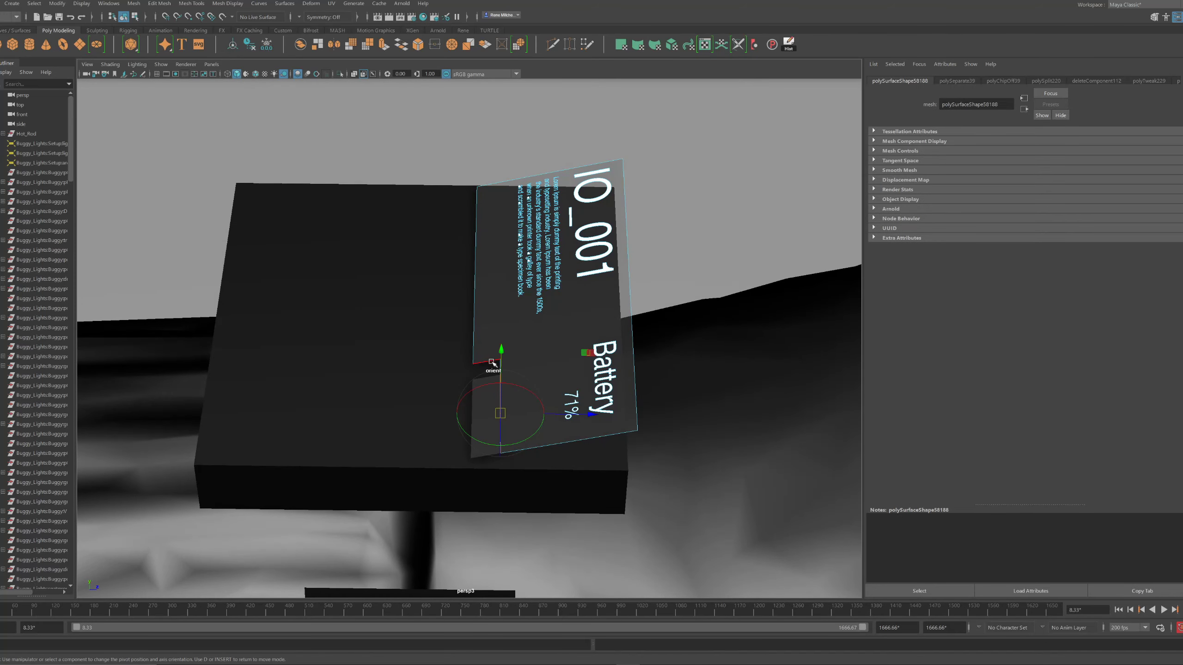
{"action": "left_click", "coordinate": [491, 363]}
{"action": "left_click_drag", "start_coordinate": [566, 394], "coordinate": [593, 400]}
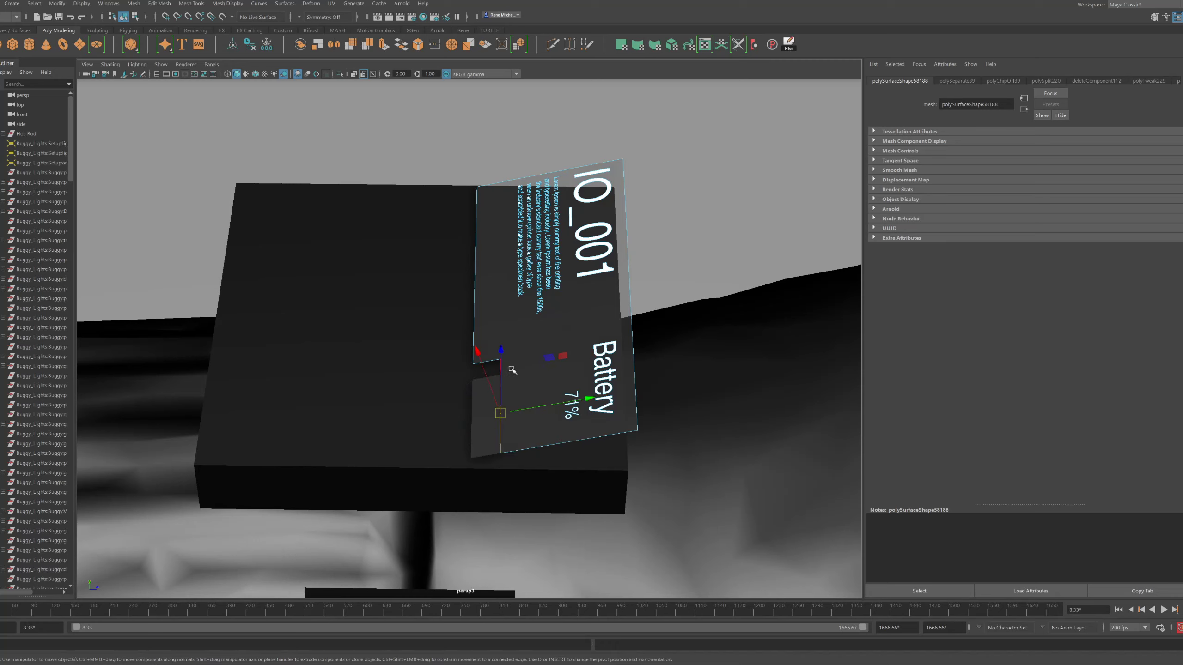
{"action": "left_click_drag", "start_coordinate": [510, 394], "coordinate": [596, 391]}
{"action": "right_click_drag", "start_coordinate": [586, 390], "coordinate": [520, 354]}
Move the lower edge of the watch body's side outward so the side slopes
{"action": "left_click", "coordinate": [430, 377]}
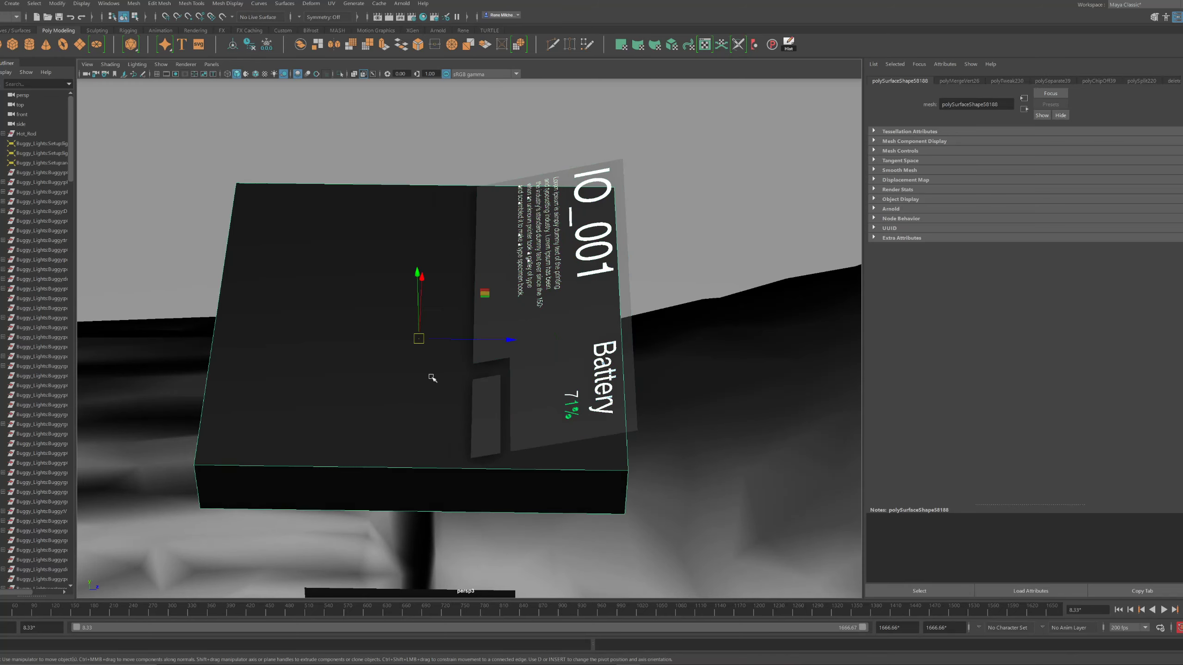
{"action": "left_click_drag", "start_coordinate": [430, 377], "coordinate": [515, 370], "text": "alt"}
{"action": "middle_click_drag", "start_coordinate": [638, 335], "coordinate": [522, 367], "text": "alt"}
{"action": "left_click_drag", "start_coordinate": [523, 367], "coordinate": [549, 359], "text": "alt"}
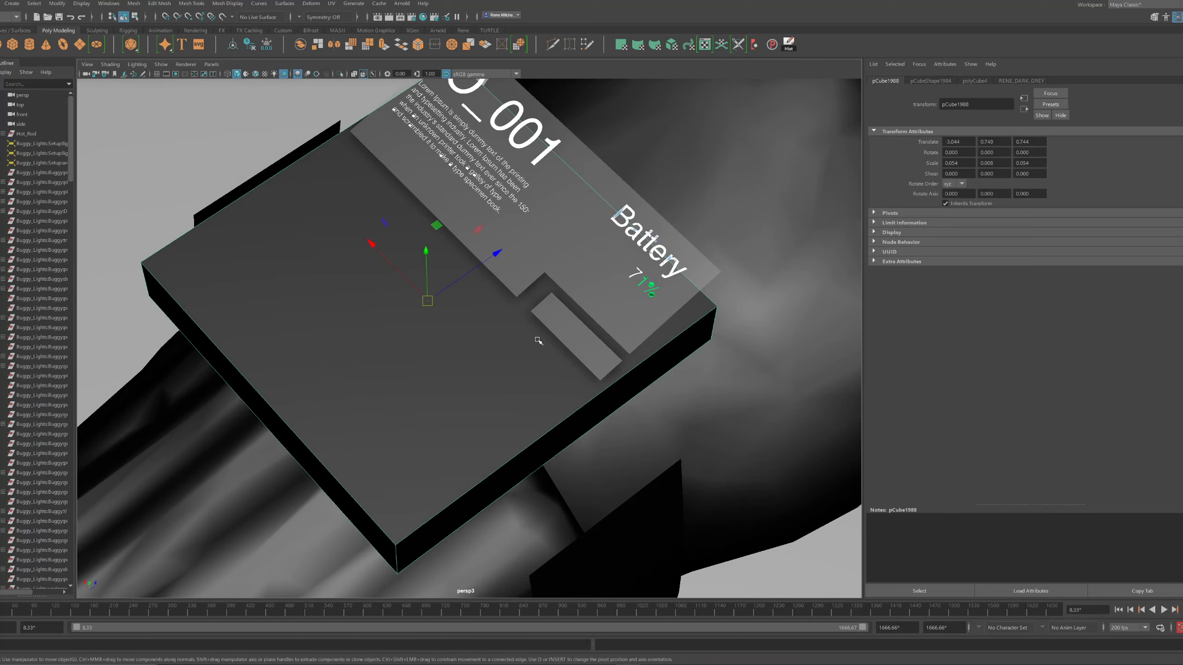
{"action": "right_click_drag", "start_coordinate": [589, 352], "coordinate": [518, 361], "text": "alt"}
{"action": "left_click_drag", "start_coordinate": [518, 362], "coordinate": [554, 352], "text": "alt"}
{"action": "right_click_drag", "start_coordinate": [553, 352], "coordinate": [557, 338]}
{"action": "left_click", "coordinate": [543, 353]}
{"action": "left_click", "coordinate": [519, 347]}
{"action": "left_click_drag", "start_coordinate": [519, 347], "coordinate": [502, 376], "text": "alt"}
{"action": "right_click_drag", "start_coordinate": [502, 375], "coordinate": [503, 357]}
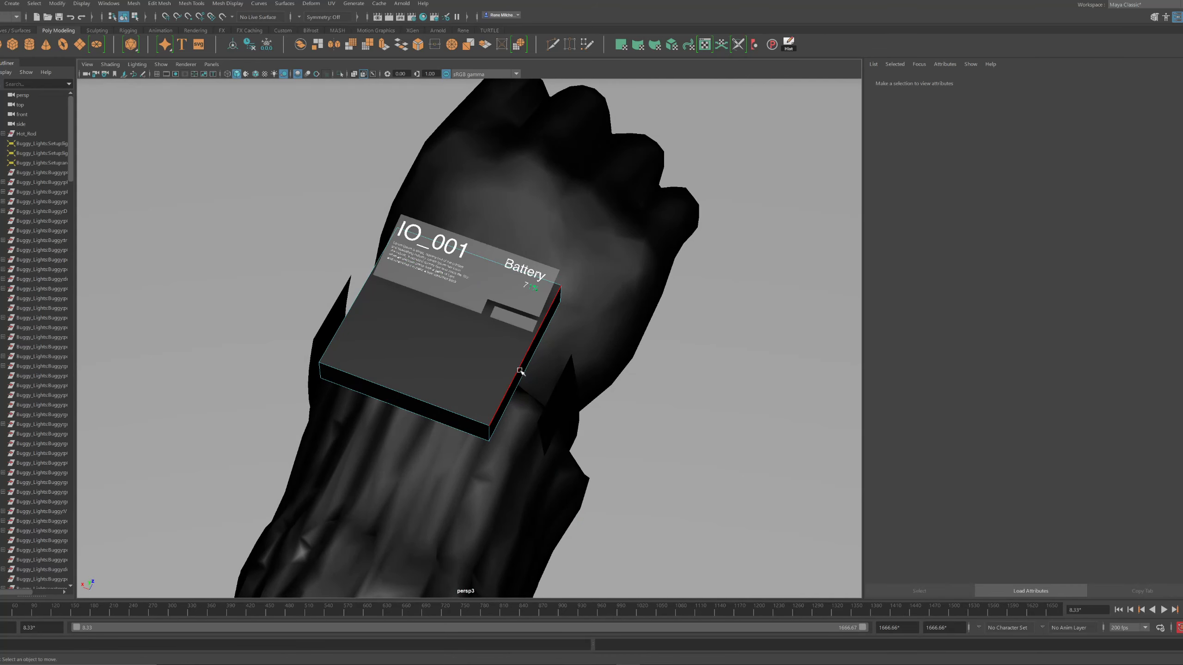
{"action": "left_click", "coordinate": [520, 369]}
{"action": "left_click_drag", "start_coordinate": [507, 363], "coordinate": [554, 379]}
Insert an edge loop across the watch body in line with the display panel's lower edge
{"action": "left_click_drag", "start_coordinate": [554, 378], "coordinate": [494, 383], "text": "alt"}
{"action": "right_click_drag", "start_coordinate": [494, 383], "coordinate": [538, 387], "text": "alt"}
{"action": "left_click_drag", "start_coordinate": [538, 387], "coordinate": [588, 387], "text": "alt"}
{"action": "mouse_move", "coordinate": [588, 387]}
{"action": "right_mouse_down", "text": "alt"}
{"action": "mouse_move", "coordinate": [599, 385]}
{"action": "mouse_move", "coordinate": [601, 403]}
{"action": "right_mouse_up", "text": "alt"}
{"action": "left_click", "coordinate": [615, 401]}
{"action": "left_click_drag", "start_coordinate": [625, 396], "coordinate": [588, 375], "text": "alt"}
{"action": "key", "text": "ctrl+shift+x"}
{"action": "left_click", "coordinate": [668, 383]}
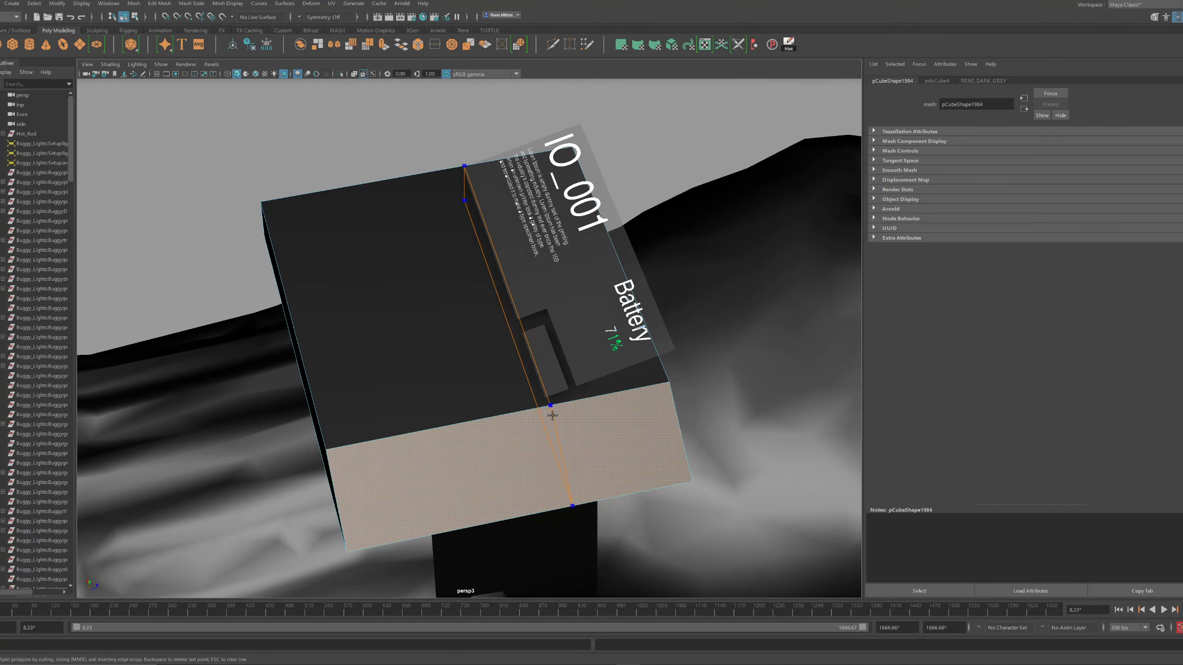
{"action": "left_click", "coordinate": [552, 410], "text": "ctrl"}
Delete the body's top face beneath the display panel
{"action": "key", "text": "w"}
{"action": "left_click", "coordinate": [573, 425]}
{"action": "left_click_drag", "start_coordinate": [573, 426], "coordinate": [602, 352], "text": "alt"}
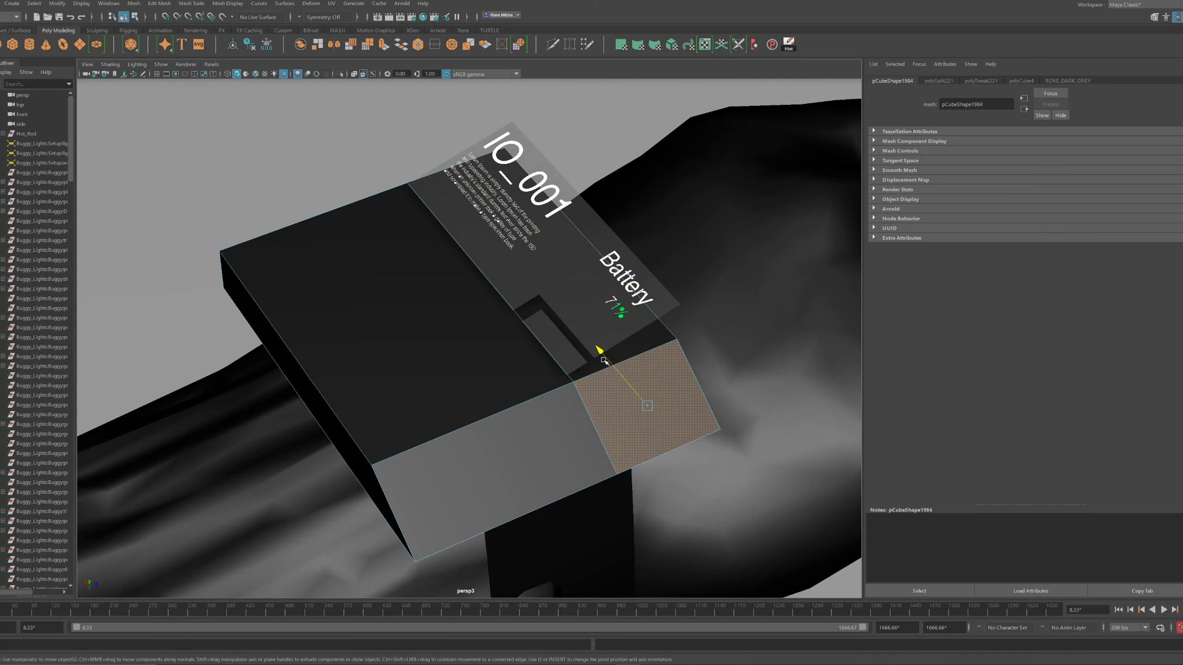
{"action": "left_click", "coordinate": [626, 344]}
{"action": "key", "text": "Delete"}
Extrude the opening's side edge inward along an aligned pivot to form a strip beside the extracted piece
{"action": "right_click_drag", "start_coordinate": [617, 402], "coordinate": [615, 366]}
{"action": "left_click", "coordinate": [615, 366]}
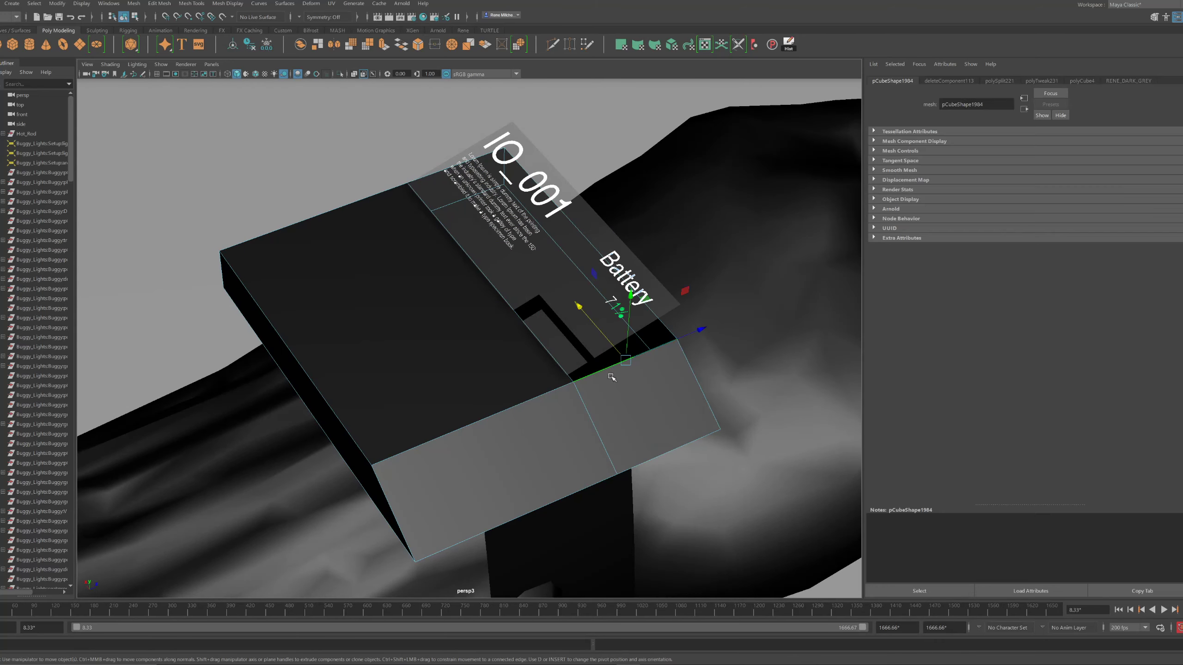
{"action": "left_click_drag", "start_coordinate": [613, 378], "coordinate": [602, 349], "text": "alt"}
{"action": "right_click_drag", "start_coordinate": [603, 348], "coordinate": [603, 384], "text": "shift"}
{"action": "key", "text": "d"}
{"action": "left_click", "coordinate": [587, 393]}
{"action": "left_click_drag", "start_coordinate": [588, 392], "coordinate": [617, 350], "text": "alt"}
{"action": "key", "text": "d"}
{"action": "left_click", "coordinate": [643, 383]}
{"action": "right_click_drag", "start_coordinate": [617, 349], "coordinate": [634, 373], "text": "alt"}
{"action": "left_click_drag", "start_coordinate": [634, 373], "coordinate": [620, 423], "text": "alt"}
Cut the extruded strip in line with the notch and delete its outer part, leaving a small tab
{"action": "right_click_drag", "start_coordinate": [620, 423], "coordinate": [578, 422], "text": "shift"}
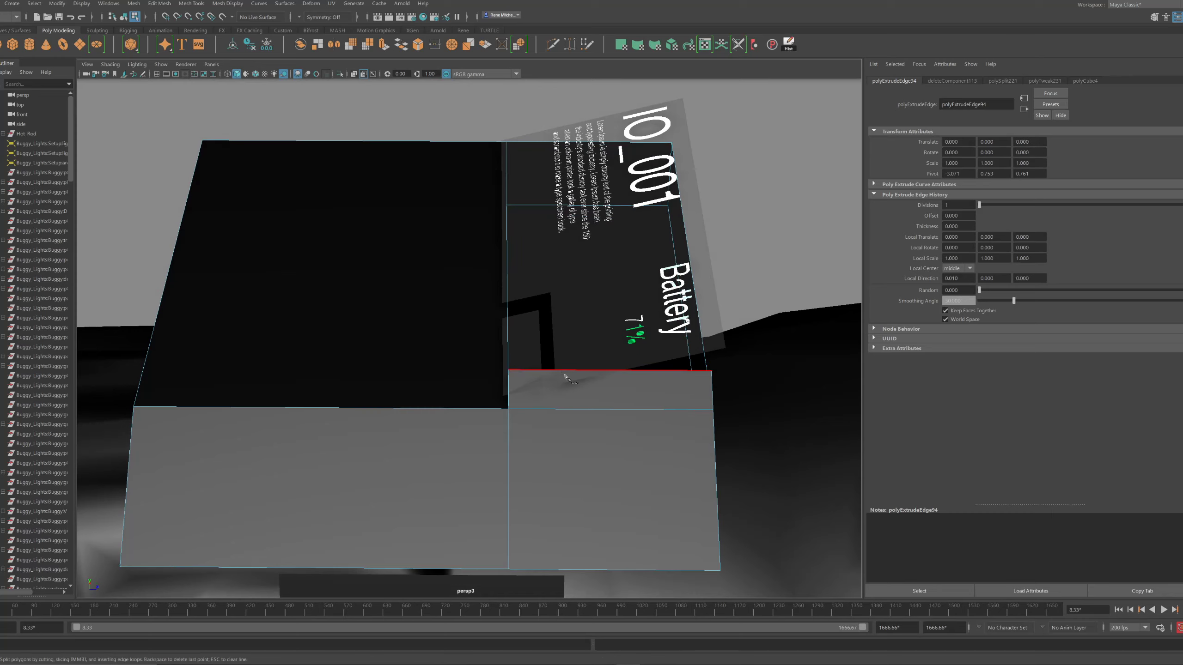
{"action": "left_click", "coordinate": [555, 408]}
{"action": "left_click", "coordinate": [605, 396]}
{"action": "key", "text": "Delete"}
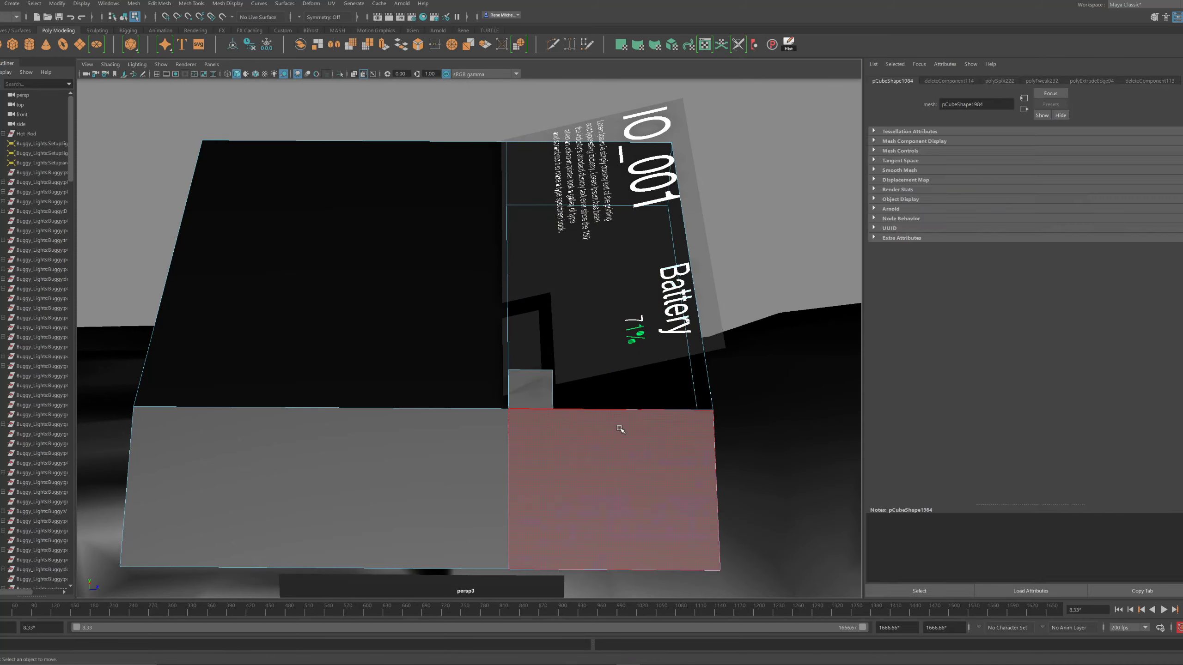
{"action": "right_click_drag", "start_coordinate": [572, 406], "coordinate": [590, 386]}
{"action": "mouse_move", "coordinate": [590, 386]}
{"action": "left_mouse_down", "text": "alt"}
{"action": "mouse_move", "coordinate": [605, 375]}
{"action": "mouse_move", "coordinate": [603, 394]}
{"action": "left_mouse_up", "text": "alt"}
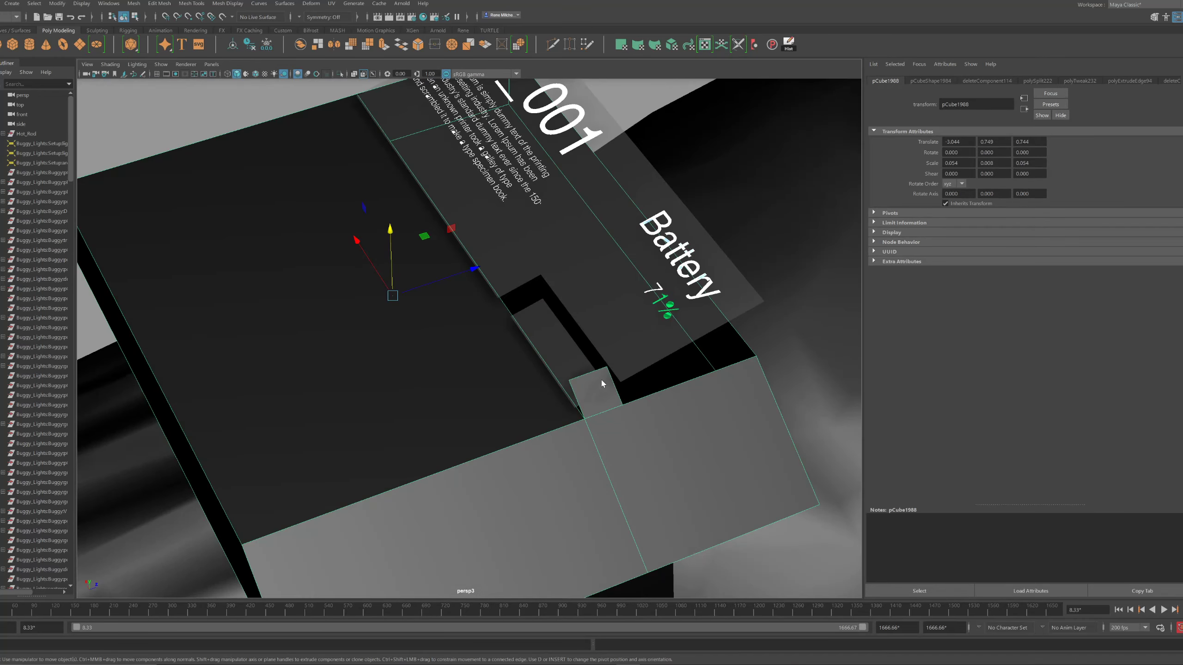
Extrude the tab's inner edge along the notch beneath the display panel and return to object selection
{"action": "left_click", "coordinate": [601, 373]}
{"action": "mouse_move", "coordinate": [602, 383]}
{"action": "right_mouse_down"}
{"action": "mouse_move", "coordinate": [601, 359]}
{"action": "mouse_move", "coordinate": [628, 377]}
{"action": "right_mouse_up"}
{"action": "left_click", "coordinate": [604, 422]}
{"action": "right_click_drag", "start_coordinate": [603, 423], "coordinate": [600, 378]}
{"action": "left_click", "coordinate": [598, 369]}
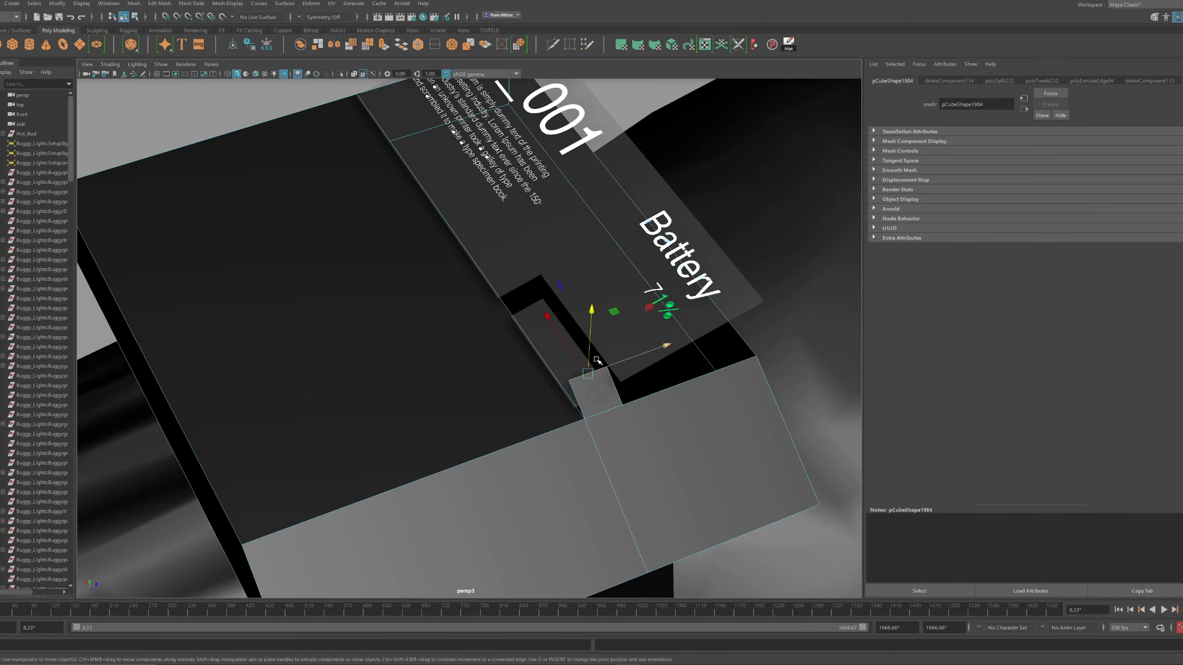
{"action": "key", "text": "ctrl+e"}
{"action": "left_click_drag", "start_coordinate": [600, 355], "coordinate": [639, 298], "text": "alt"}
{"action": "left_click_drag", "start_coordinate": [549, 280], "coordinate": [462, 263]}
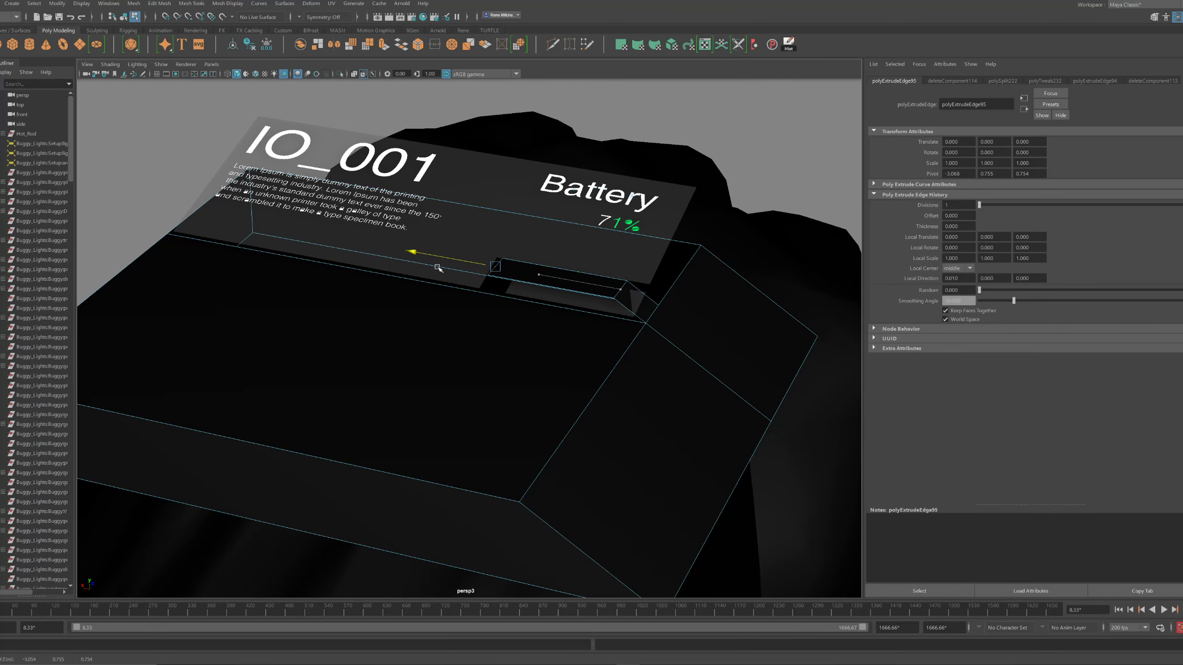
{"action": "key", "text": "F8"}
{"action": "left_click", "coordinate": [560, 291]}
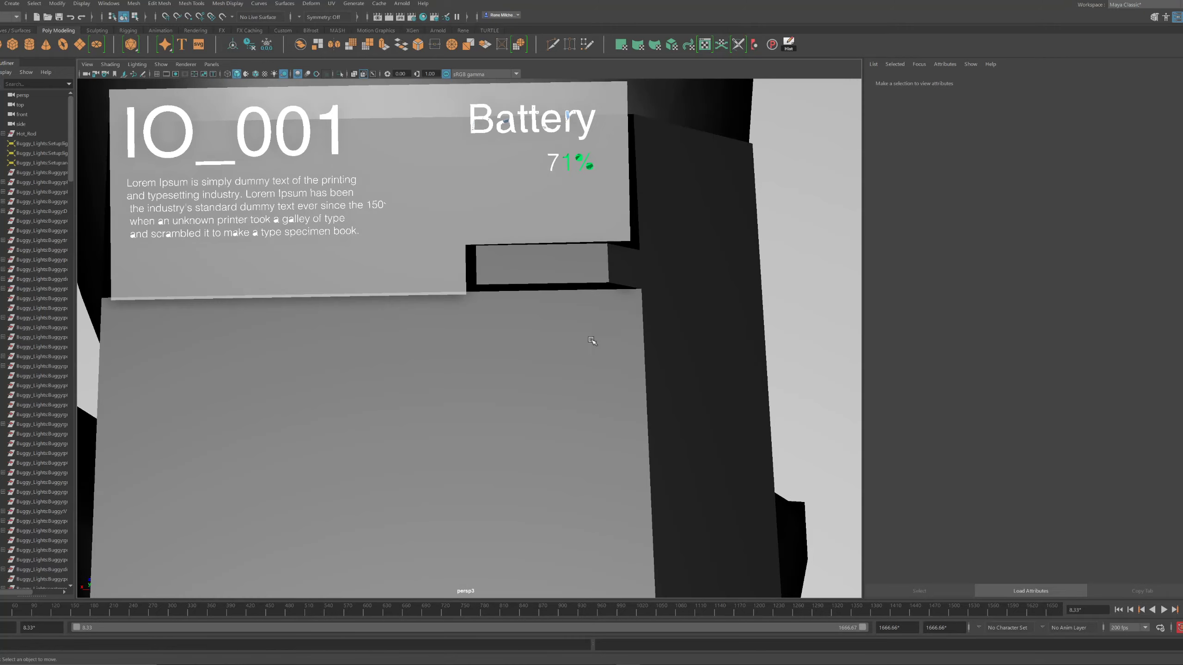
Switch the viewport to full screen and turn scene lighting back on
{"action": "key", "text": "ctrl+space"}
{"action": "scroll", "coordinate": [620, 352], "scroll_direction": "down", "scroll_amount": 5}
{"action": "left_click_drag", "start_coordinate": [620, 353], "coordinate": [601, 231], "text": "alt"}
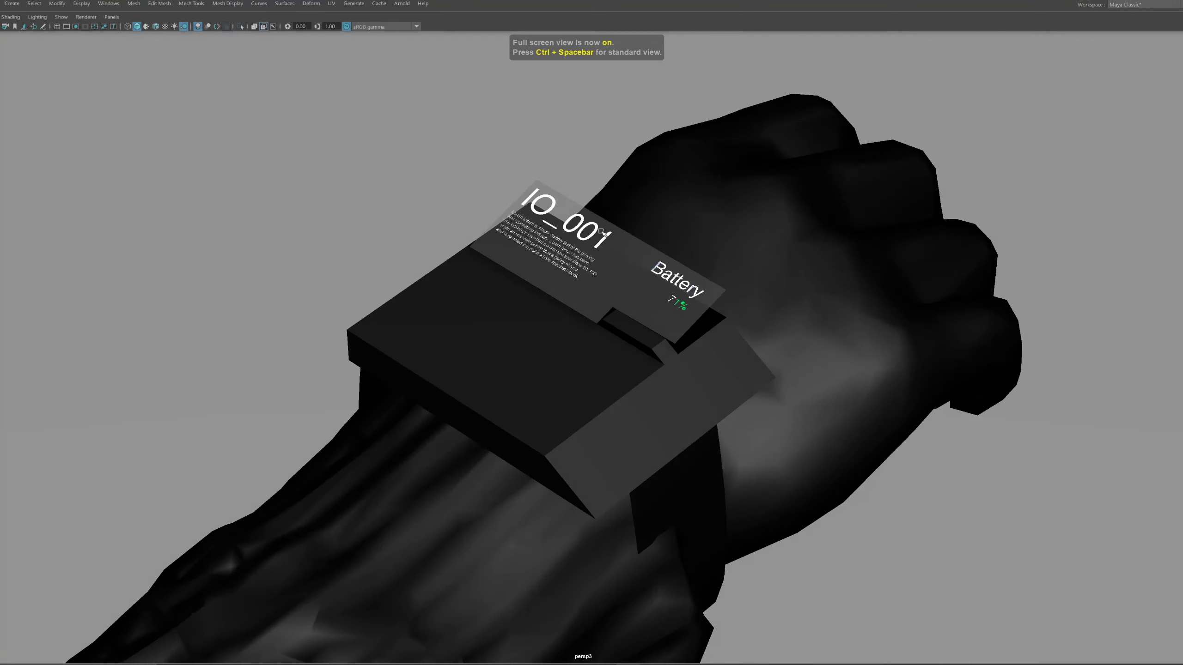
{"action": "left_click", "coordinate": [176, 27]}
{"action": "left_click_drag", "start_coordinate": [661, 285], "coordinate": [654, 252], "text": "alt"}
Try to bevel the whole watch body and undo the bevel
{"action": "left_click", "coordinate": [547, 345]}
{"action": "key", "text": "ctrl+b"}
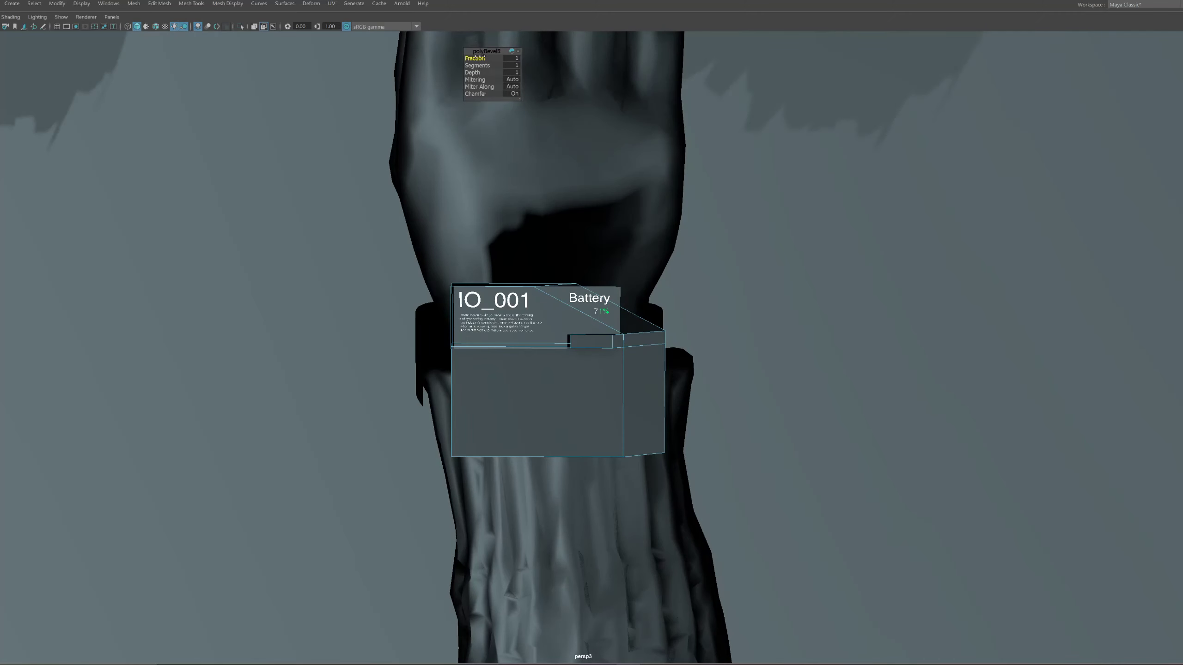
{"action": "left_click_drag", "start_coordinate": [482, 58], "coordinate": [492, 112], "text": "alt"}
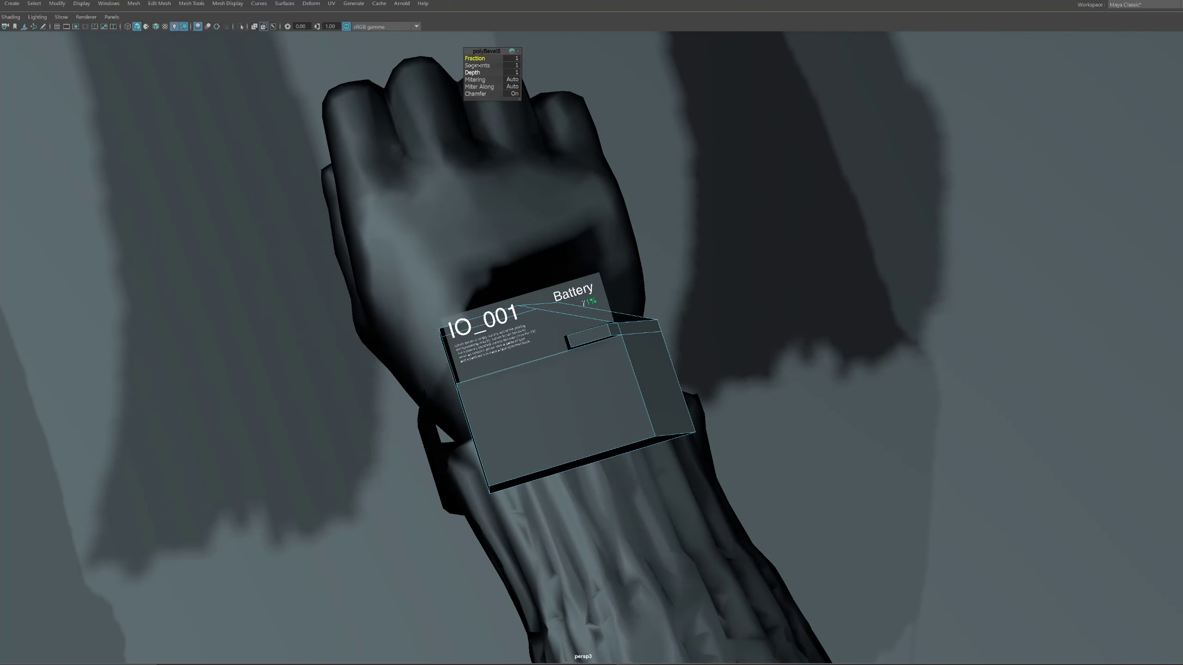
{"action": "left_click_drag", "start_coordinate": [475, 66], "coordinate": [513, 299]}
{"action": "scroll", "coordinate": [731, 371], "scroll_direction": "up", "scroll_amount": 5}
{"action": "key", "text": "ctrl+z"}
{"action": "key", "text": "ctrl+z"}
Group the display panel with the watch body and center the group's pivot
{"action": "left_click_drag", "start_coordinate": [713, 369], "coordinate": [643, 351], "text": "alt"}
{"action": "left_click_drag", "start_coordinate": [729, 255], "coordinate": [661, 387], "text": "alt"}
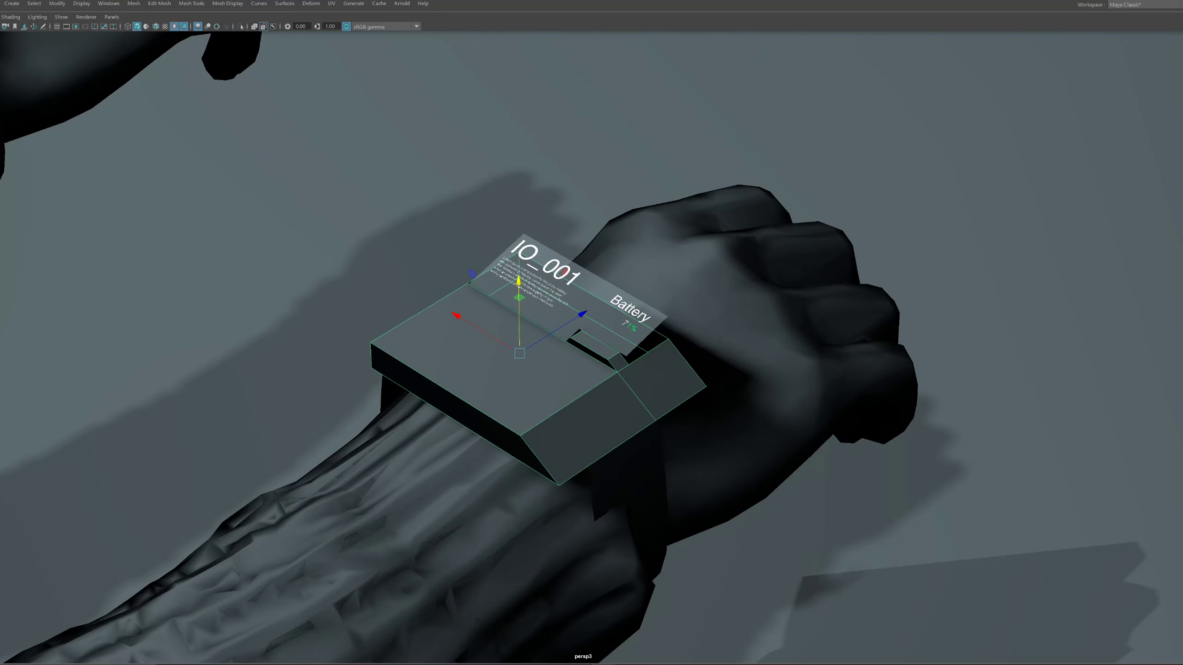
{"action": "left_click_drag", "start_coordinate": [400, 323], "coordinate": [365, 382], "text": "alt"}
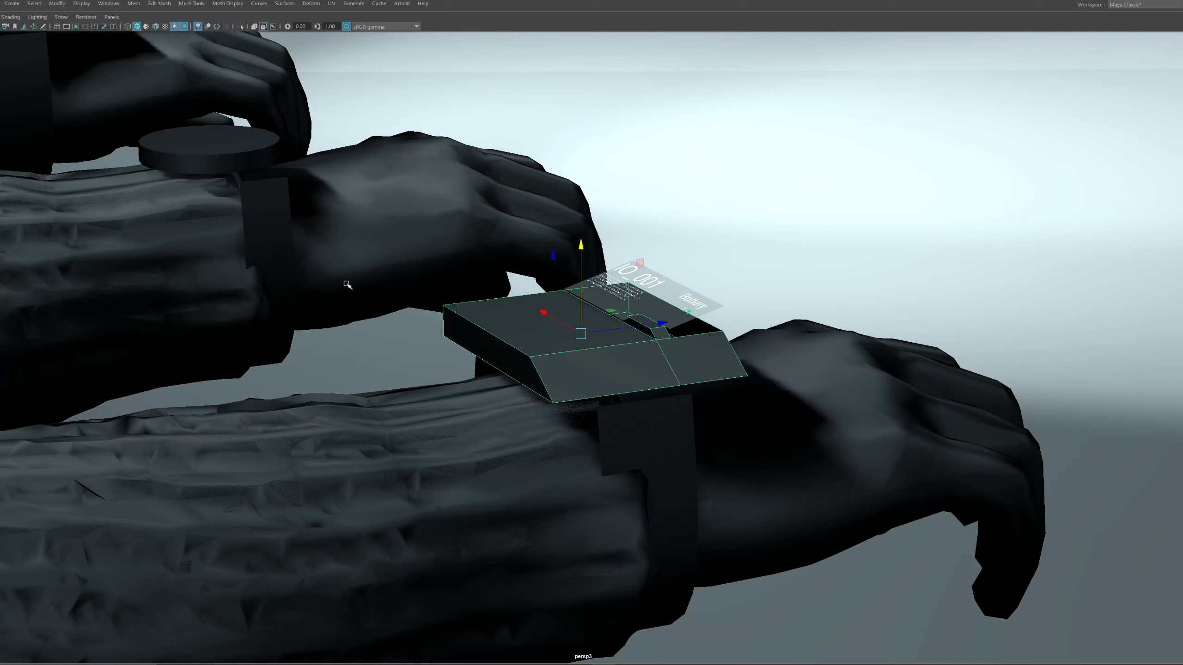
{"action": "left_click_drag", "start_coordinate": [565, 318], "coordinate": [558, 303], "text": "alt"}
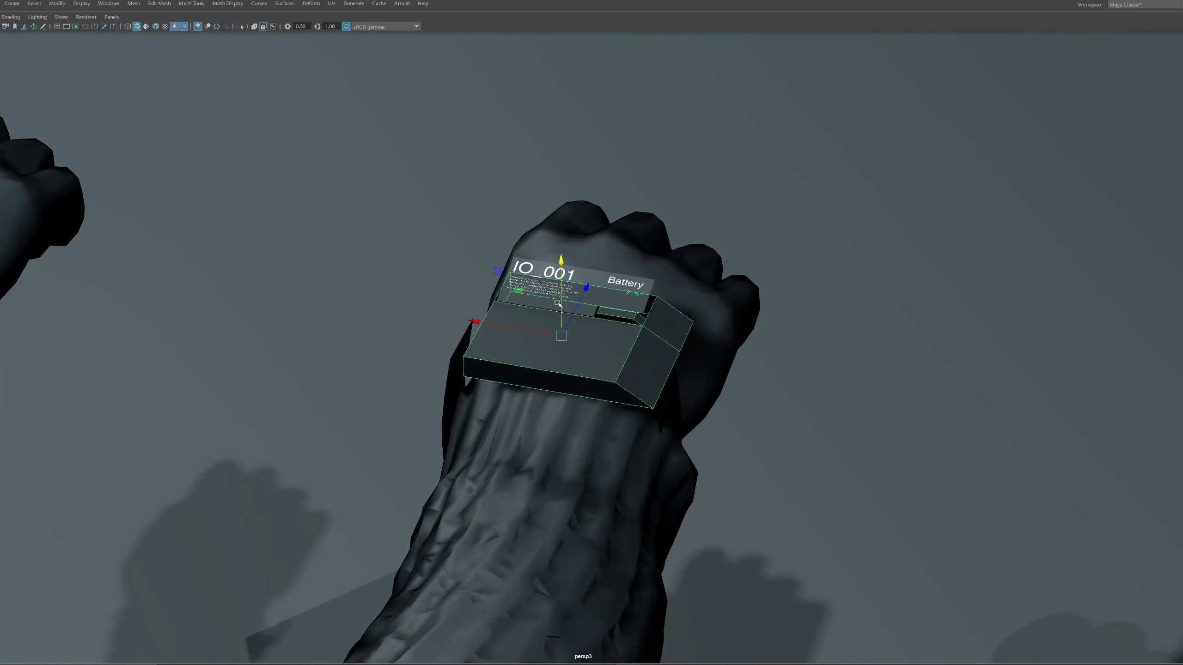
{"action": "left_click", "coordinate": [570, 274]}
{"action": "key", "text": "f"}
{"action": "right_click_drag", "start_coordinate": [747, 319], "coordinate": [581, 288], "text": "alt"}
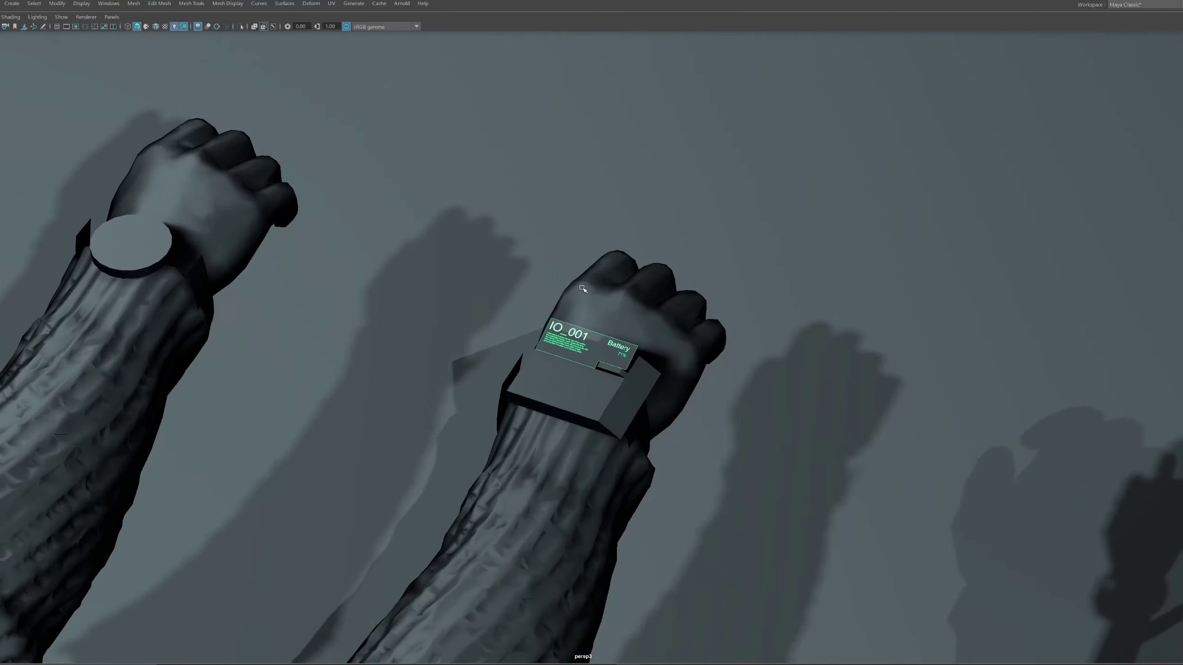
{"action": "left_click_drag", "start_coordinate": [581, 288], "coordinate": [670, 386], "text": "alt"}
{"action": "right_click_drag", "start_coordinate": [670, 386], "coordinate": [604, 303], "text": "alt"}
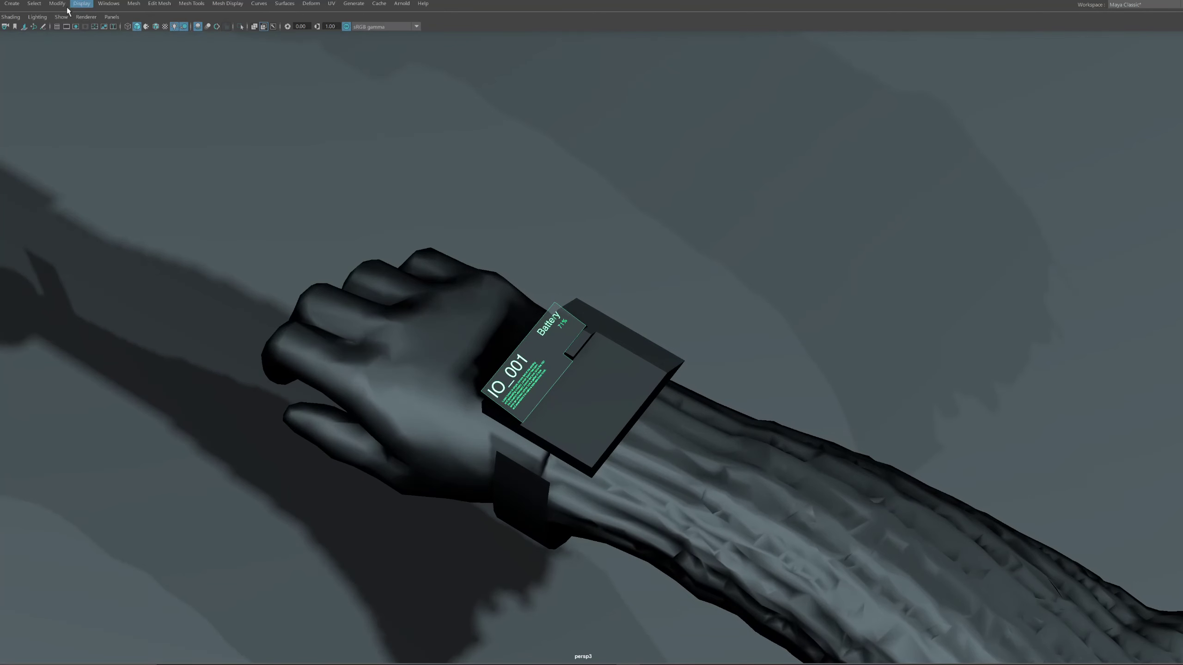
{"action": "left_click", "coordinate": [599, 383]}
{"action": "left_click_drag", "start_coordinate": [600, 384], "coordinate": [629, 370], "text": "alt"}
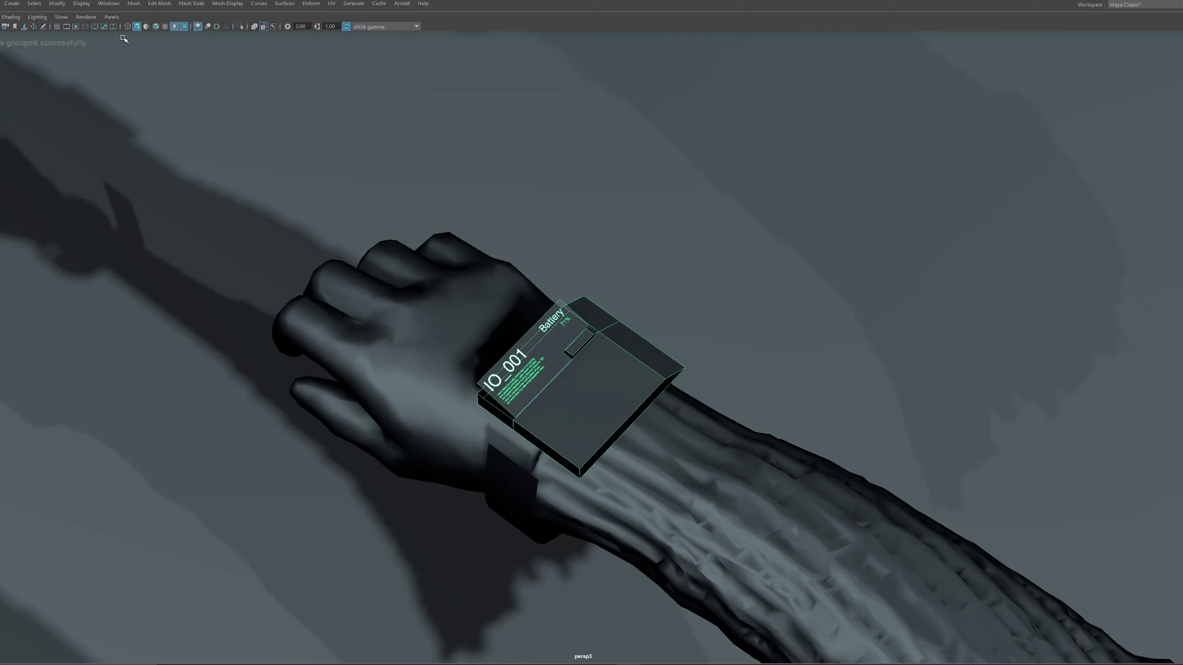
{"action": "left_click", "coordinate": [64, 7]}
{"action": "left_click", "coordinate": [88, 74]}
Rotate the grouped watch head a quarter turn so the display text reads along the forearm
{"action": "key", "text": "e"}
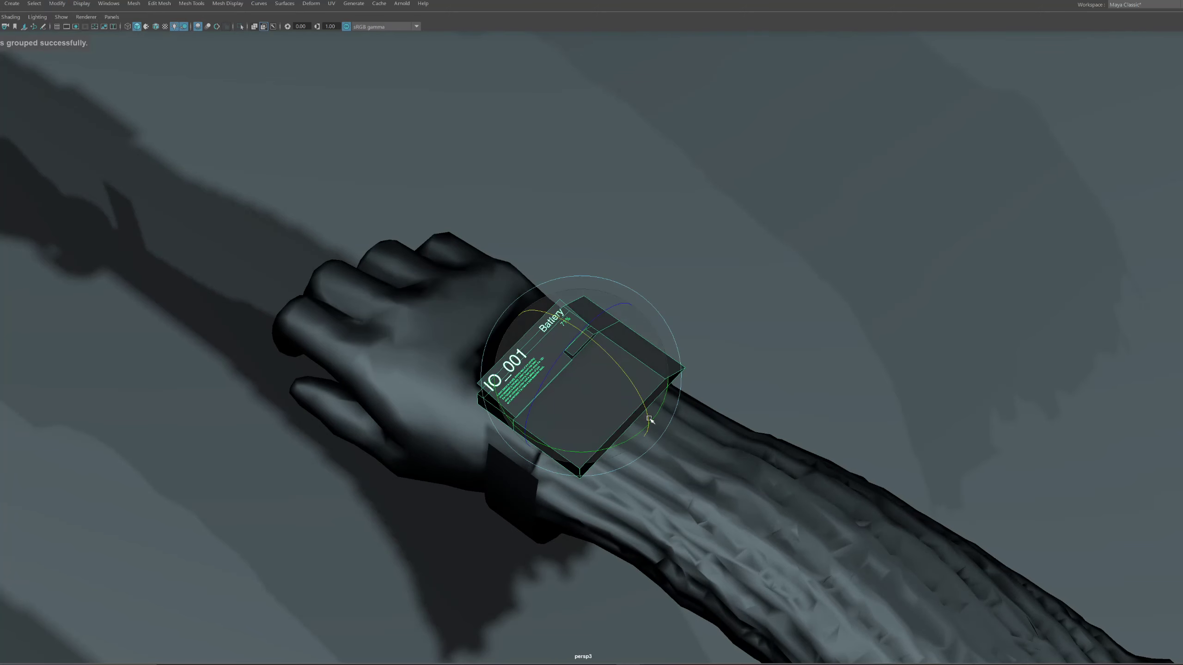
{"action": "mouse_move", "coordinate": [660, 410]}
{"action": "left_mouse_down"}
{"action": "mouse_move", "coordinate": [597, 430]}
{"action": "mouse_move", "coordinate": [622, 443]}
{"action": "mouse_move", "coordinate": [644, 432]}
{"action": "mouse_move", "coordinate": [600, 454]}
{"action": "mouse_move", "coordinate": [612, 440]}
{"action": "mouse_move", "coordinate": [594, 436]}
{"action": "mouse_move", "coordinate": [652, 377]}
{"action": "mouse_move", "coordinate": [719, 343]}
{"action": "mouse_move", "coordinate": [642, 307]}
{"action": "mouse_move", "coordinate": [777, 438]}
{"action": "mouse_move", "coordinate": [708, 410]}
{"action": "mouse_move", "coordinate": [693, 423]}
{"action": "mouse_move", "coordinate": [642, 373]}
{"action": "mouse_move", "coordinate": [606, 392]}
{"action": "mouse_move", "coordinate": [688, 387]}
{"action": "mouse_move", "coordinate": [710, 360]}
{"action": "left_mouse_up"}
{"action": "left_click", "coordinate": [600, 396]}
{"action": "left_click_drag", "start_coordinate": [714, 396], "coordinate": [738, 373], "text": "alt"}
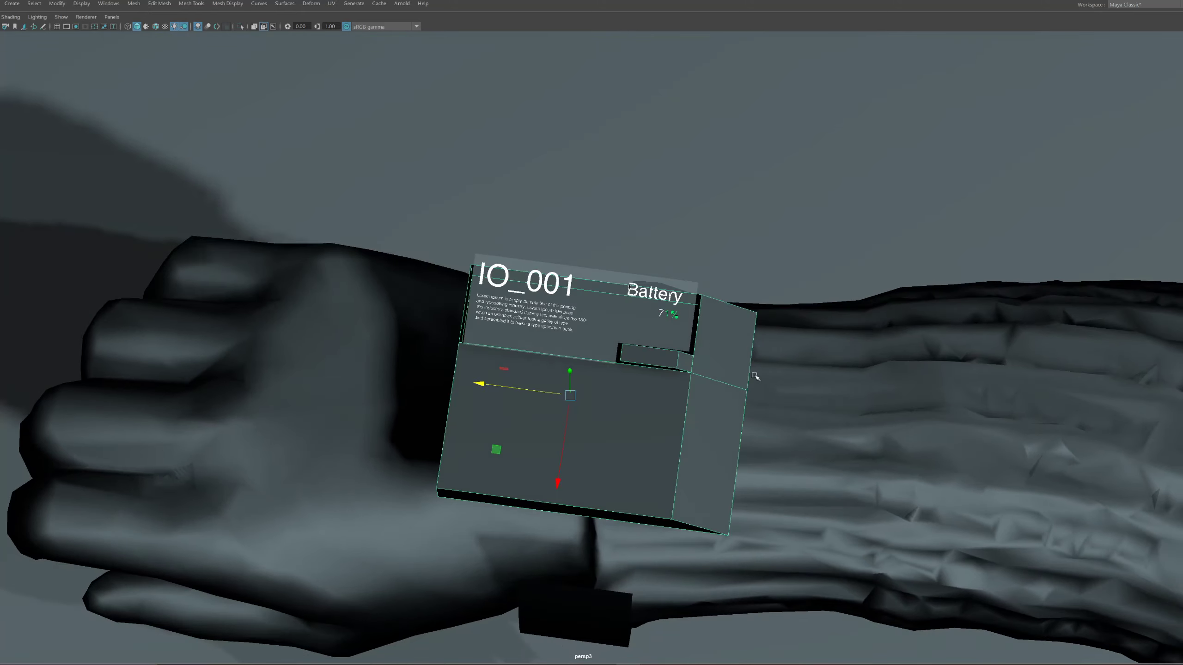
Bevel the lower outer edge of the watch body's sloped side
{"action": "left_click", "coordinate": [752, 373]}
{"action": "left_click_drag", "start_coordinate": [715, 458], "coordinate": [656, 422], "text": "alt"}
{"action": "left_click", "coordinate": [722, 434]}
{"action": "right_click_drag", "start_coordinate": [656, 422], "coordinate": [657, 398]}
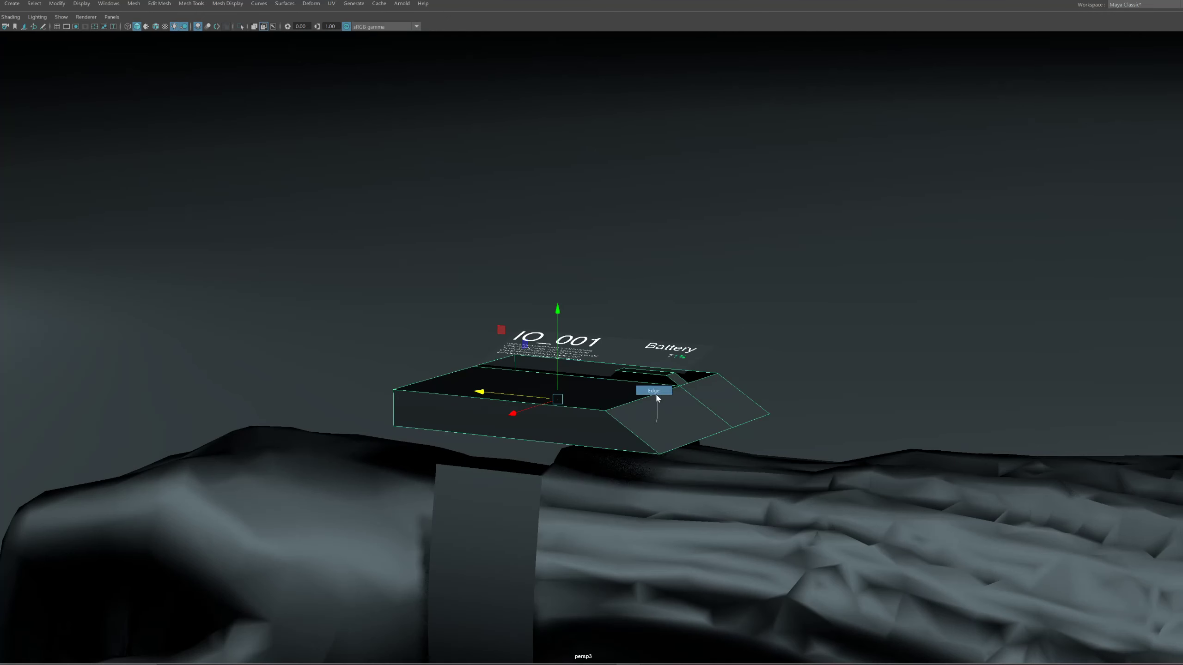
{"action": "key", "text": "ctrl+b"}
{"action": "left_click_drag", "start_coordinate": [783, 407], "coordinate": [726, 415], "text": "alt"}
{"action": "left_click_drag", "start_coordinate": [698, 347], "coordinate": [681, 356], "text": "alt"}
{"action": "left_click_drag", "start_coordinate": [510, 165], "coordinate": [458, 211], "text": "alt"}
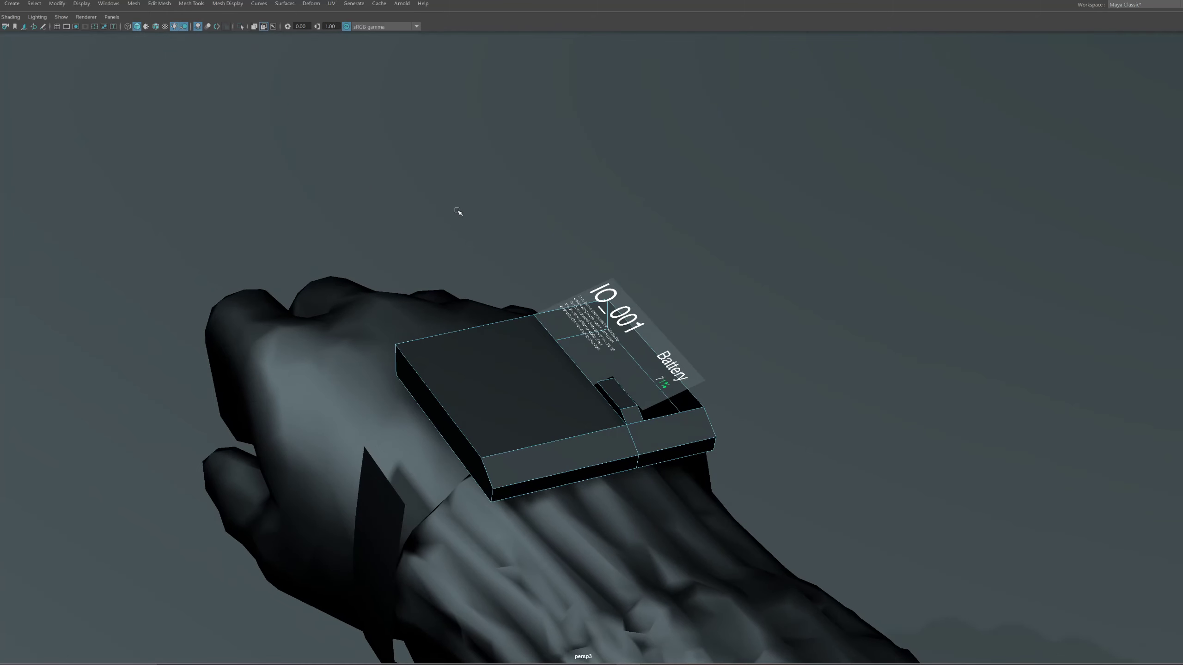
Cut an edge loop across the watch body beside the display and extrude the hand-side top face upward into a raised block
{"action": "left_click_drag", "start_coordinate": [517, 412], "coordinate": [541, 340], "text": "alt"}
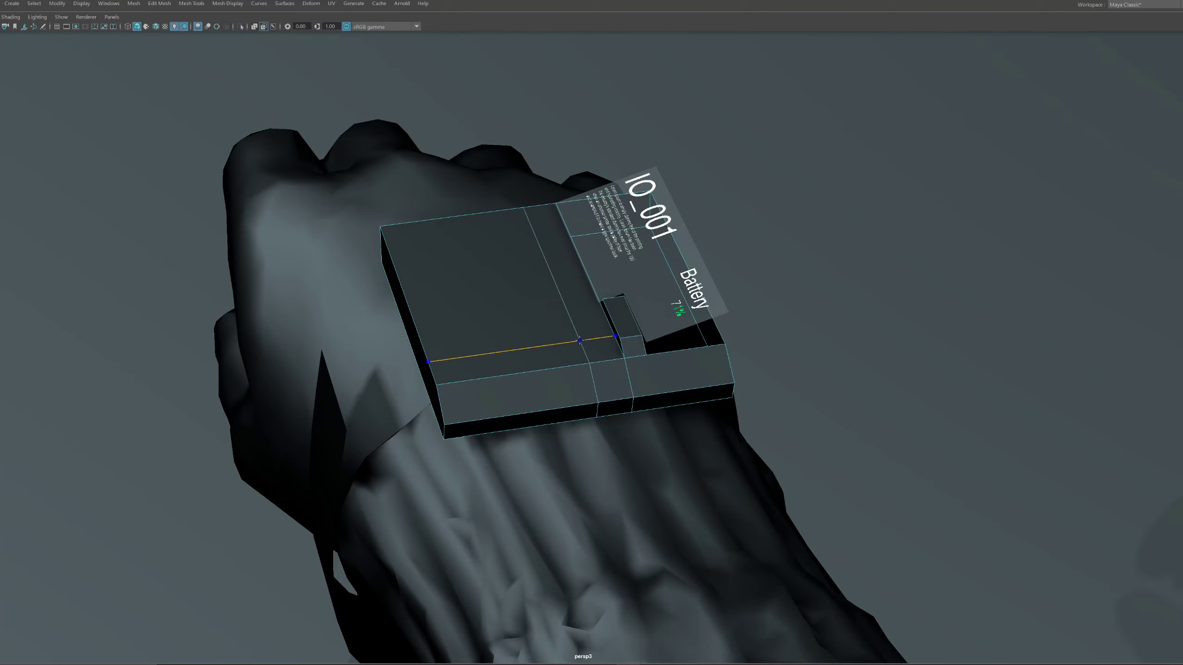
{"action": "key", "text": "w"}
{"action": "left_click", "coordinate": [487, 304]}
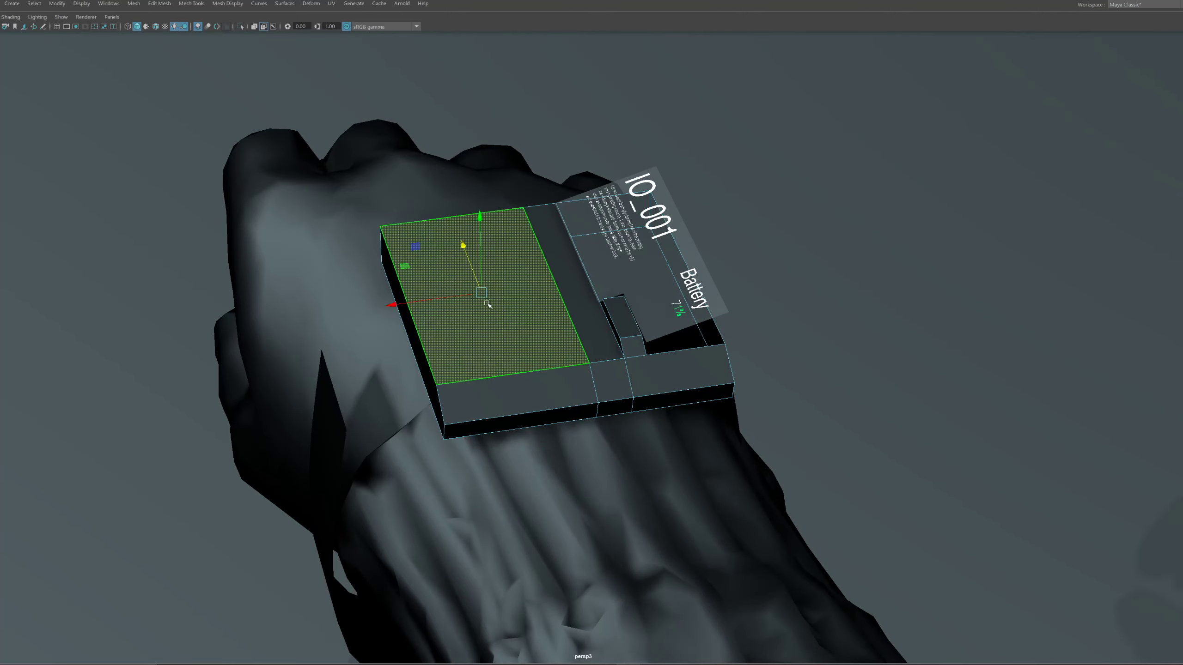
{"action": "left_click", "coordinate": [183, 27]}
{"action": "left_click_drag", "start_coordinate": [421, 273], "coordinate": [370, 317], "text": "alt"}
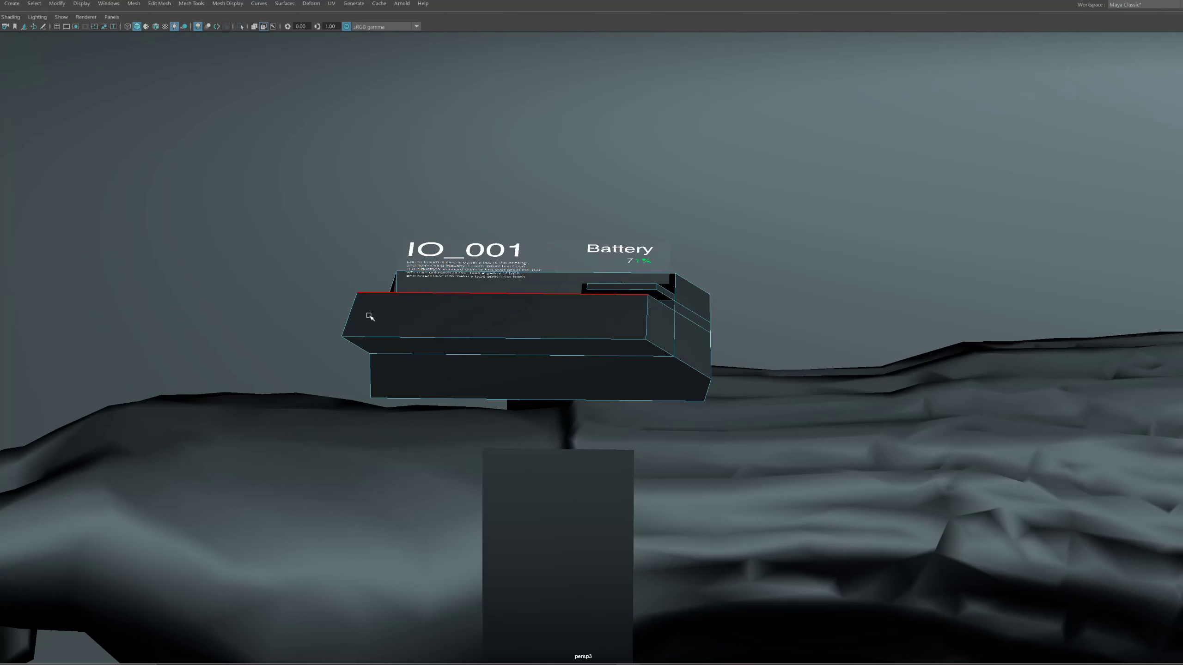
{"action": "left_click_drag", "start_coordinate": [485, 336], "coordinate": [773, 139], "text": "alt"}
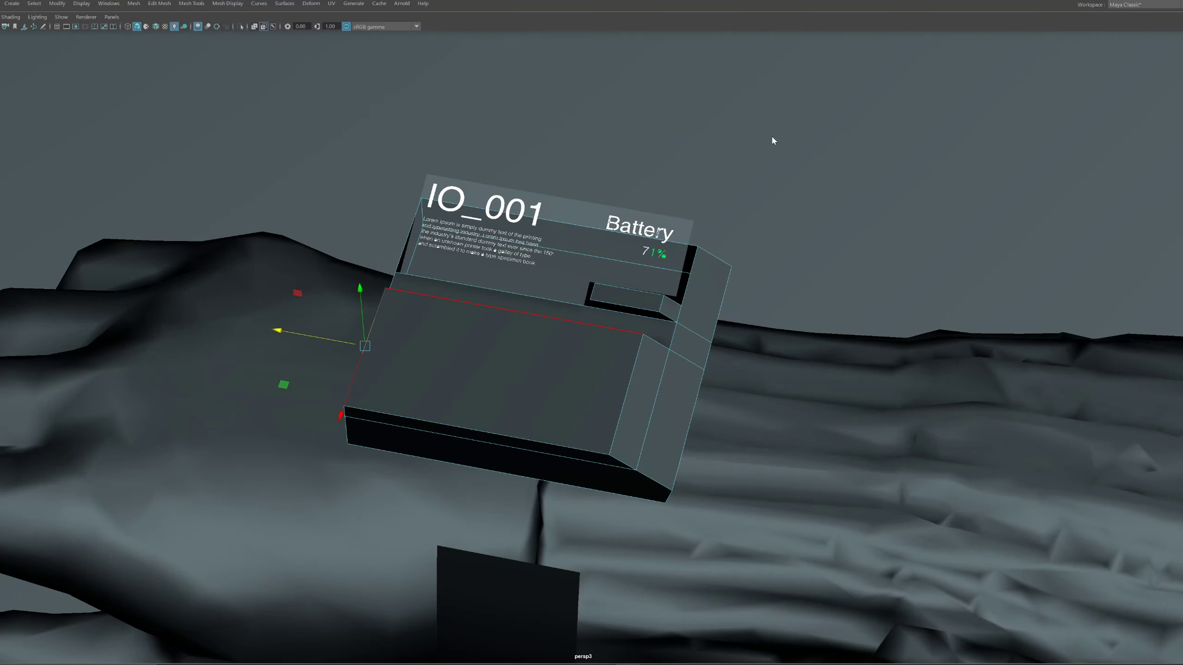
Move the raised block's inner upper edge away from the display to form a slope down to the recess
{"action": "key", "text": "F8"}
{"action": "left_click_drag", "start_coordinate": [773, 212], "coordinate": [797, 174], "text": "alt"}
{"action": "left_click", "coordinate": [795, 175]}
{"action": "left_click_drag", "start_coordinate": [720, 248], "coordinate": [561, 274], "text": "alt"}
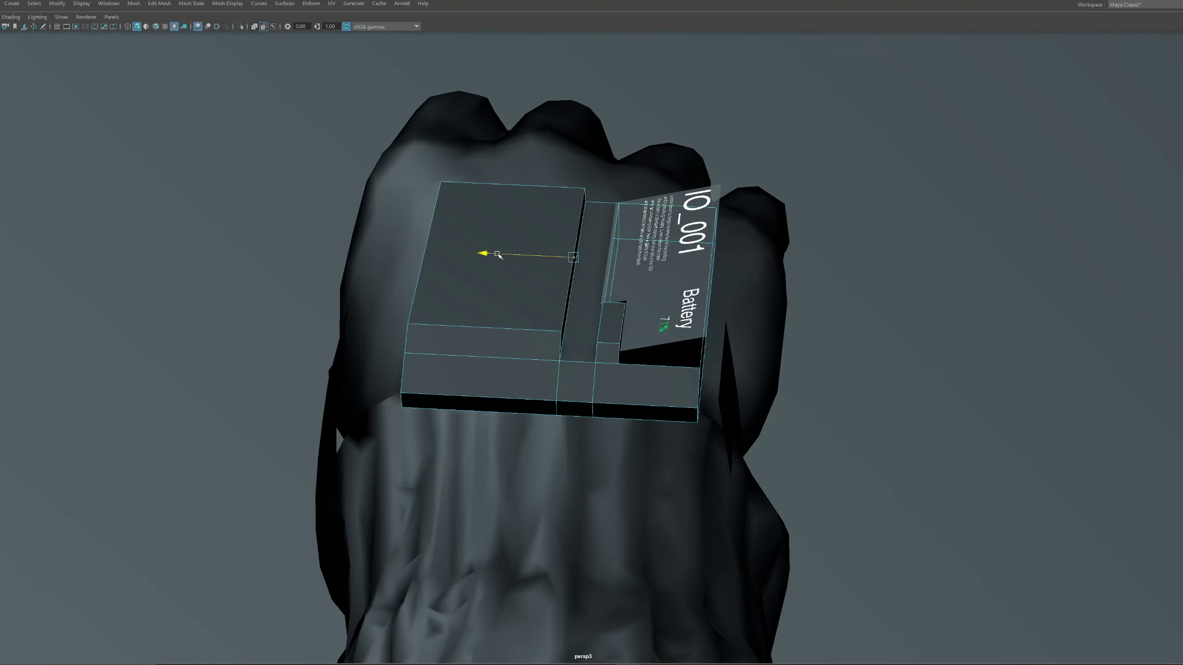
{"action": "mouse_move", "coordinate": [497, 256]}
{"action": "left_mouse_down"}
{"action": "mouse_move", "coordinate": [438, 252]}
{"action": "mouse_move", "coordinate": [530, 261]}
{"action": "left_mouse_up"}
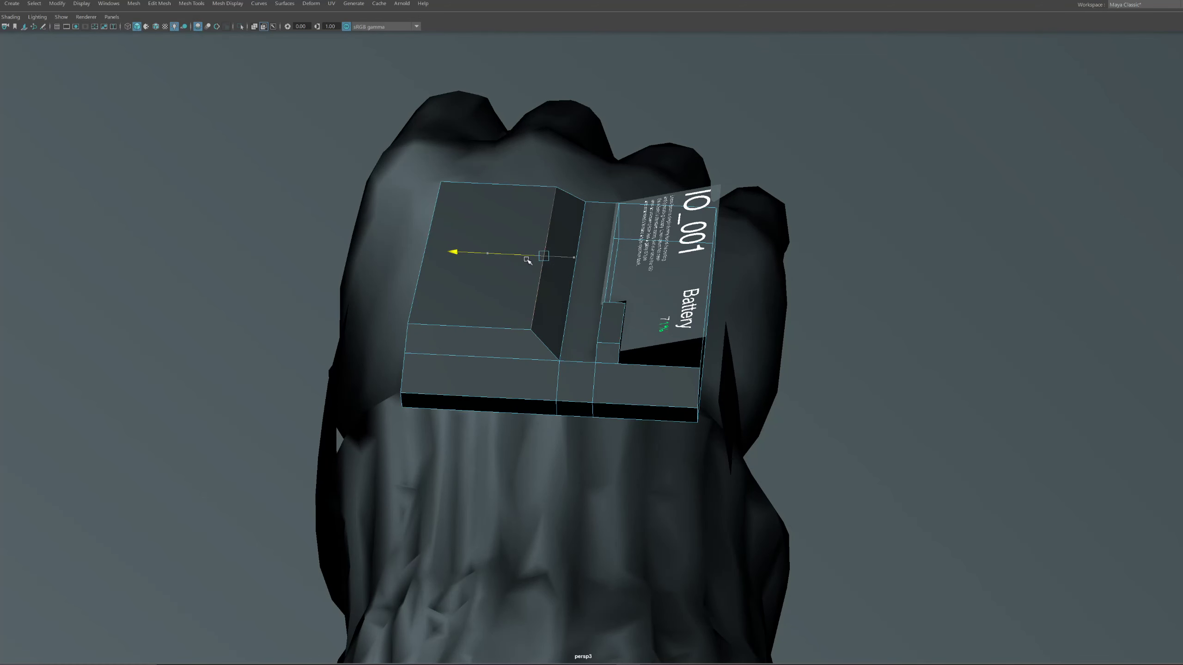
{"action": "left_click", "coordinate": [544, 278]}
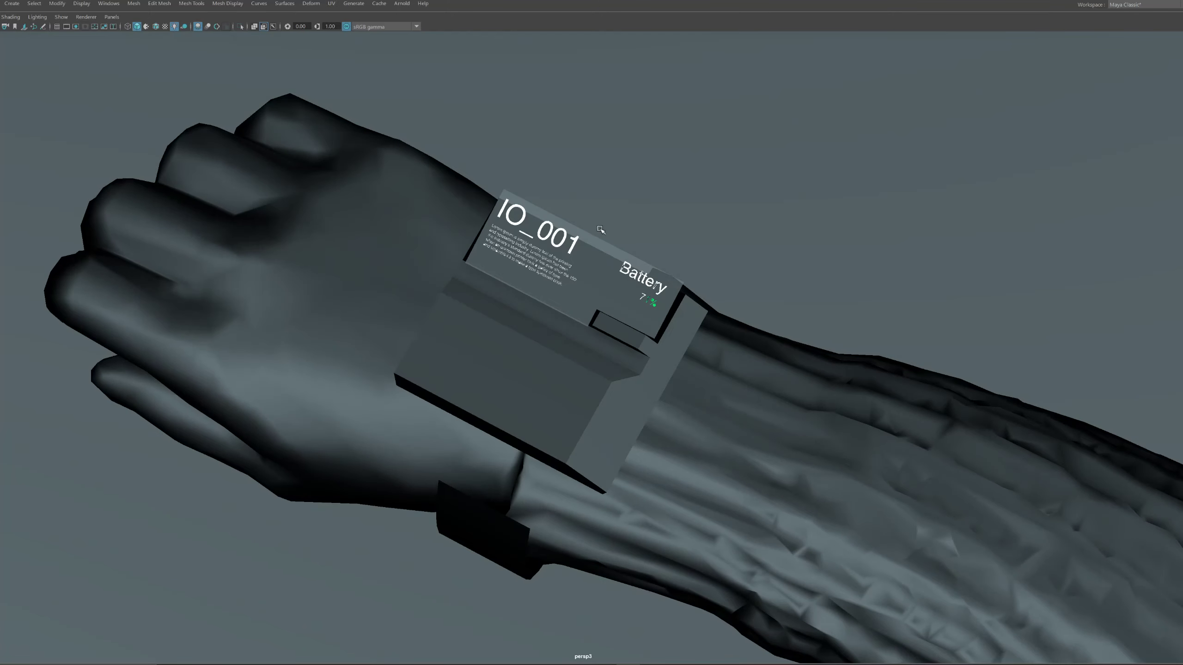
Isolate the watch body in the viewport and select the edge along the notch ledge beside the open recess
{"action": "middle_click_drag", "start_coordinate": [600, 229], "coordinate": [640, 187], "text": "alt"}
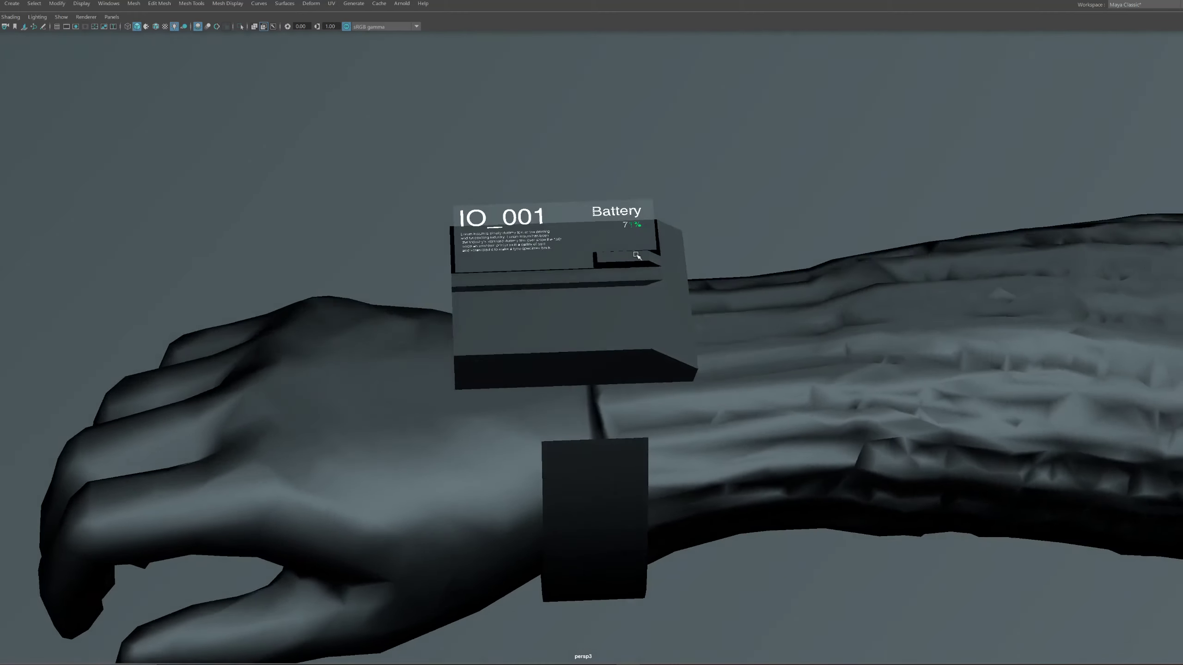
{"action": "left_click", "coordinate": [653, 243]}
{"action": "key", "text": "ctrl+1"}
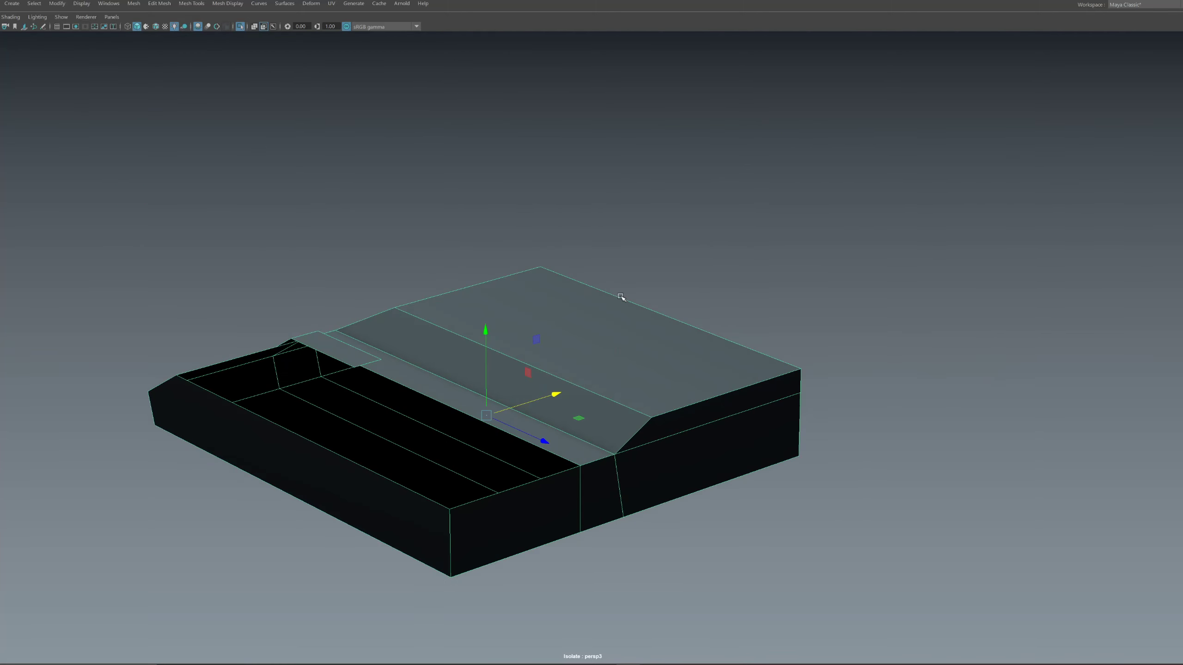
{"action": "left_click_drag", "start_coordinate": [550, 303], "coordinate": [762, 448], "text": "alt"}
{"action": "left_click", "coordinate": [762, 447], "text": "shift"}
{"action": "key", "text": "f"}
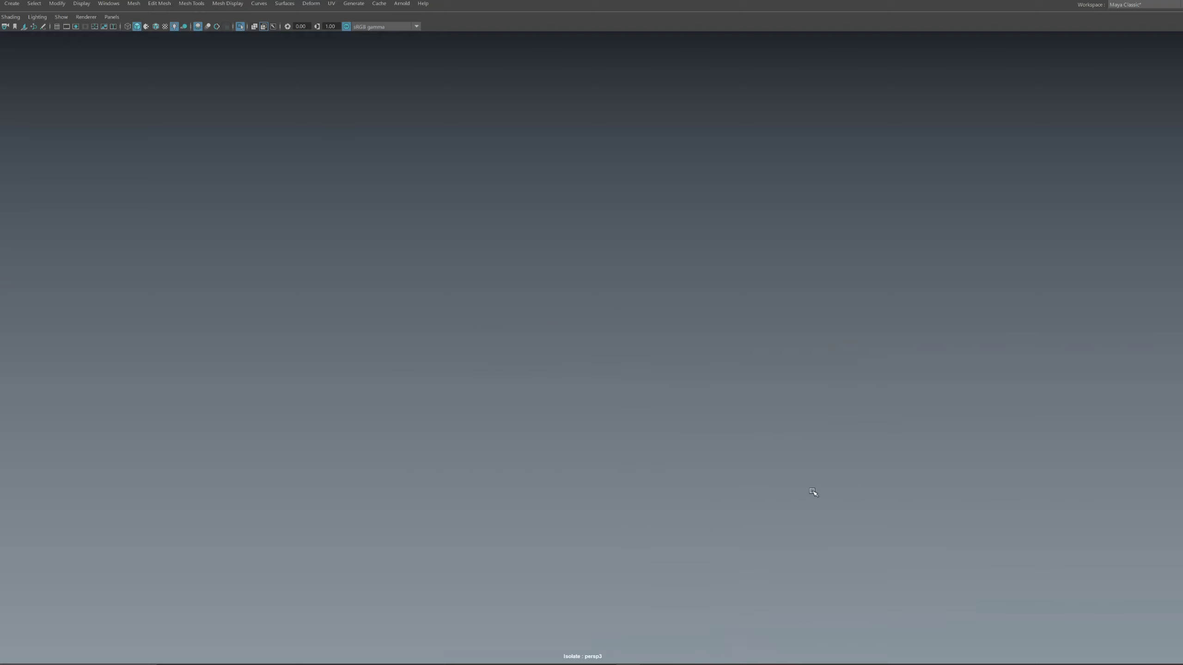
{"action": "left_click_drag", "start_coordinate": [811, 491], "coordinate": [643, 459], "text": "alt"}
{"action": "key", "text": "f"}
{"action": "left_click_drag", "start_coordinate": [557, 374], "coordinate": [587, 365], "text": "alt"}
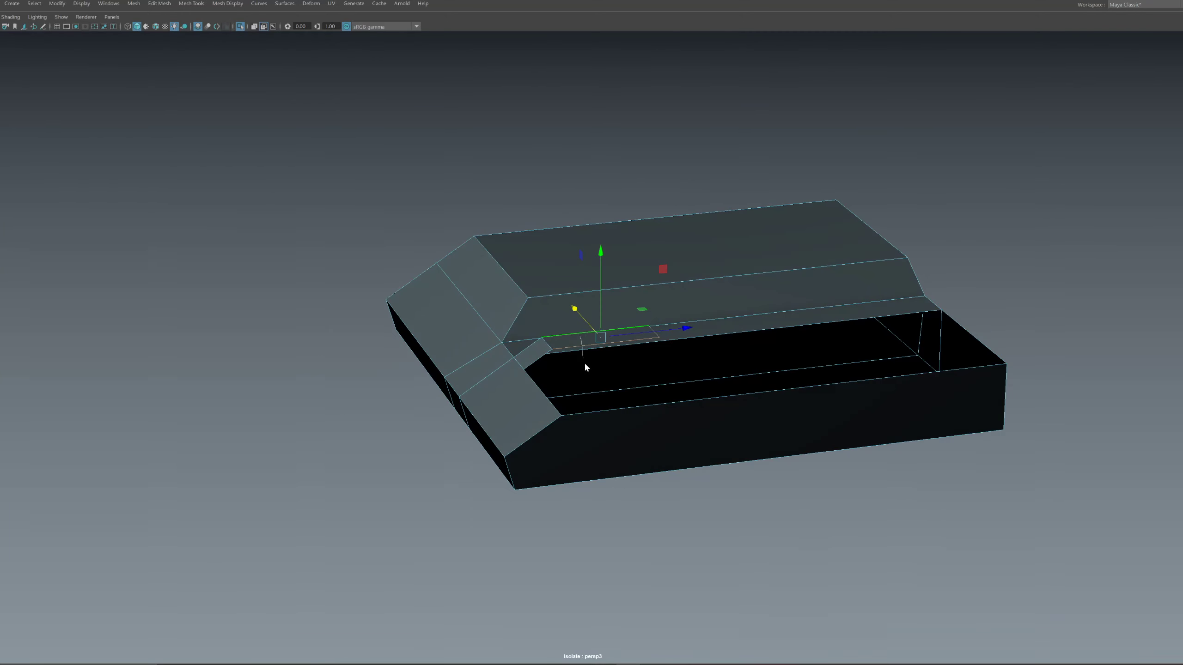
Extend the notch ledge downward with side walls and bridge its lower edge to the recess's outer edge
{"action": "left_click_drag", "start_coordinate": [629, 320], "coordinate": [567, 420]}
{"action": "scroll", "coordinate": [547, 360], "scroll_direction": "up", "scroll_amount": 3}
{"action": "left_click", "coordinate": [547, 366]}
{"action": "left_click", "coordinate": [550, 485], "text": "shift"}
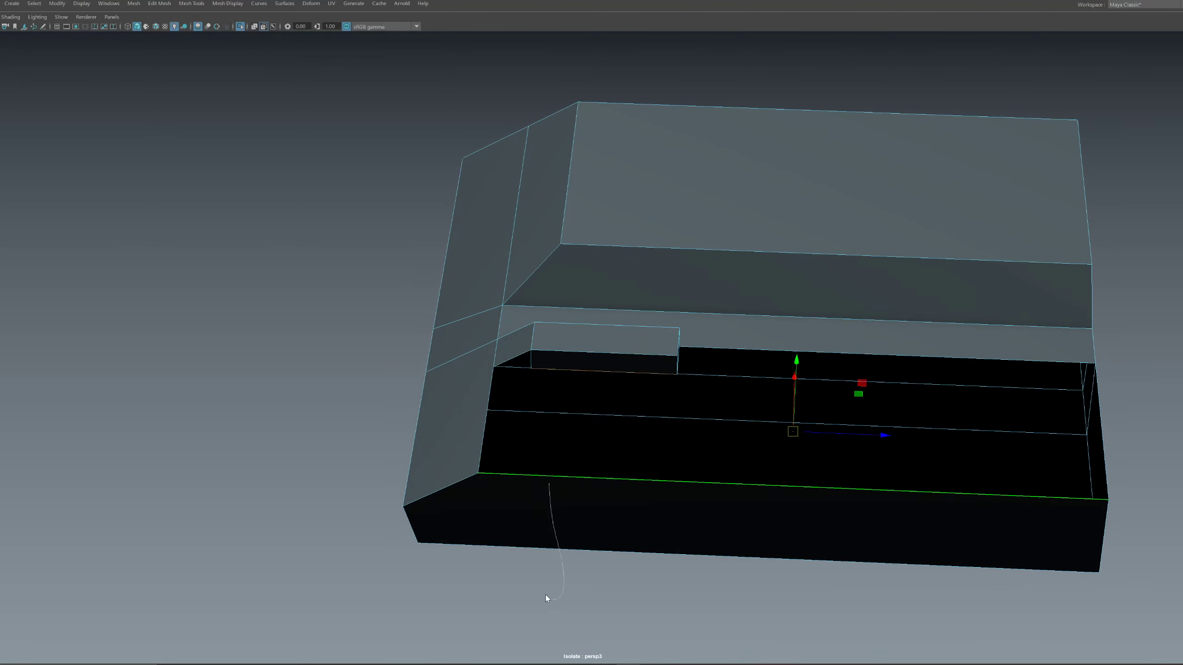
{"action": "right_click_drag", "start_coordinate": [546, 596], "coordinate": [539, 601], "text": "shift"}
{"action": "left_click_drag", "start_coordinate": [657, 428], "coordinate": [489, 410], "text": "alt"}
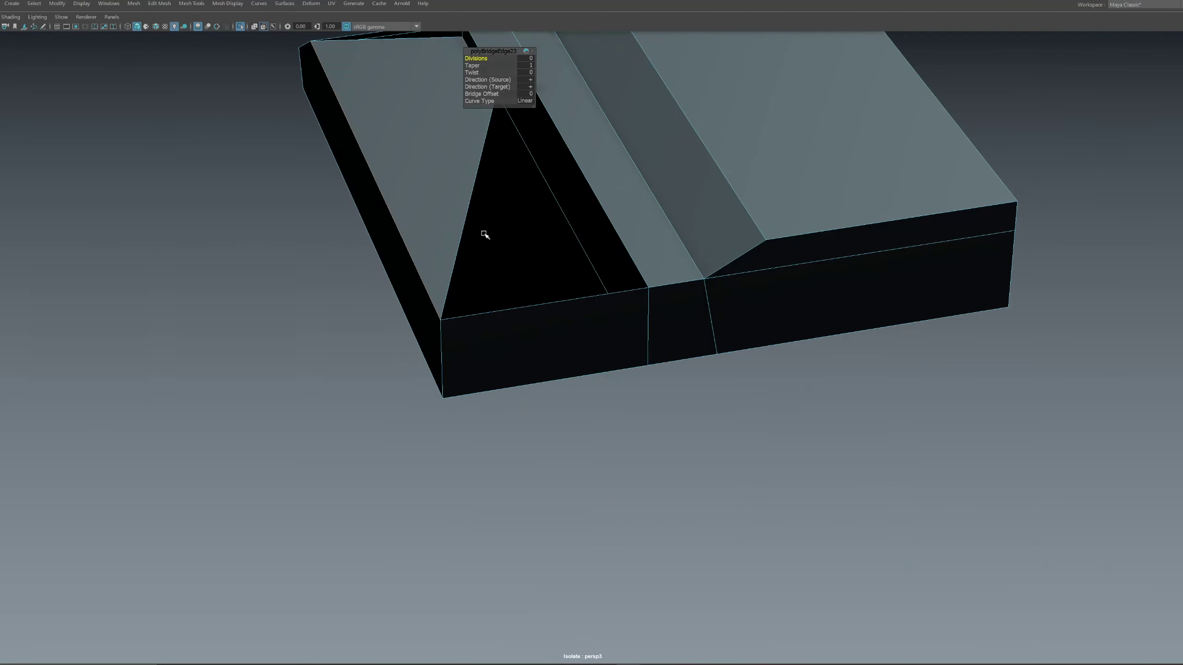
Cut an edge from the notch corner to the slope's base and fill the large open area of the recess
{"action": "left_click_drag", "start_coordinate": [470, 181], "coordinate": [622, 354], "text": "alt"}
{"action": "right_click_drag", "start_coordinate": [623, 355], "coordinate": [689, 299]}
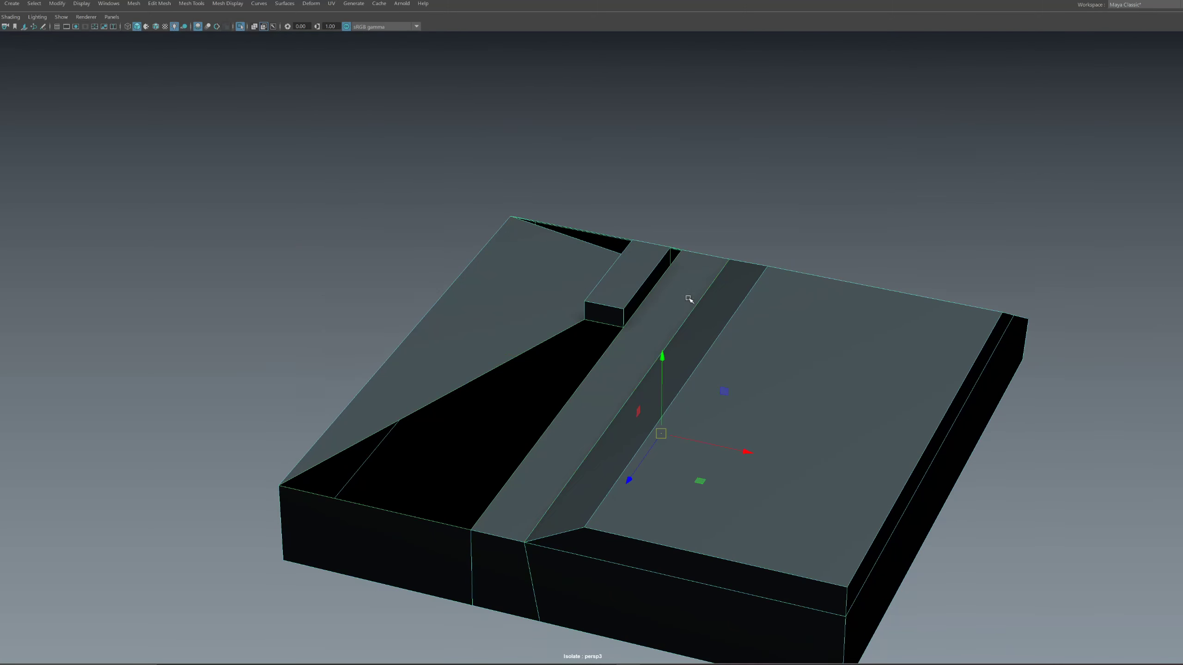
{"action": "left_click", "coordinate": [617, 338]}
{"action": "right_click_drag", "start_coordinate": [511, 350], "coordinate": [517, 475], "text": "shift"}
{"action": "left_click_drag", "start_coordinate": [517, 467], "coordinate": [668, 416], "text": "alt"}
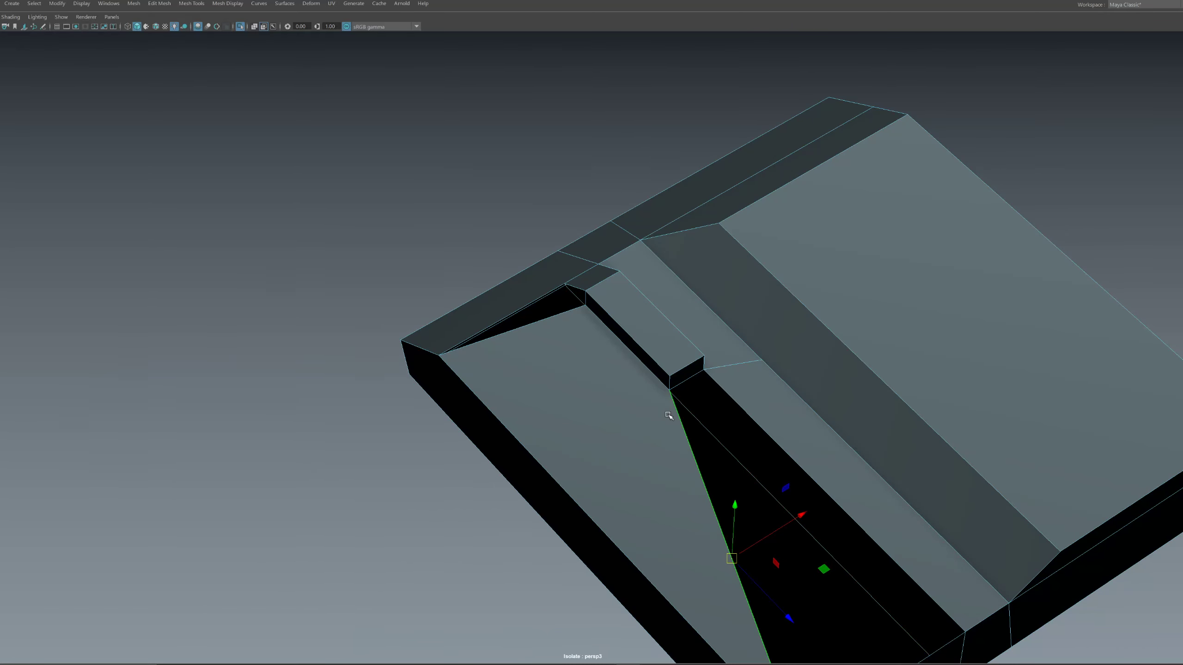
{"action": "right_click_drag", "start_coordinate": [746, 411], "coordinate": [733, 528], "text": "shift"}
{"action": "left_click_drag", "start_coordinate": [733, 528], "coordinate": [261, 381], "text": "alt"}
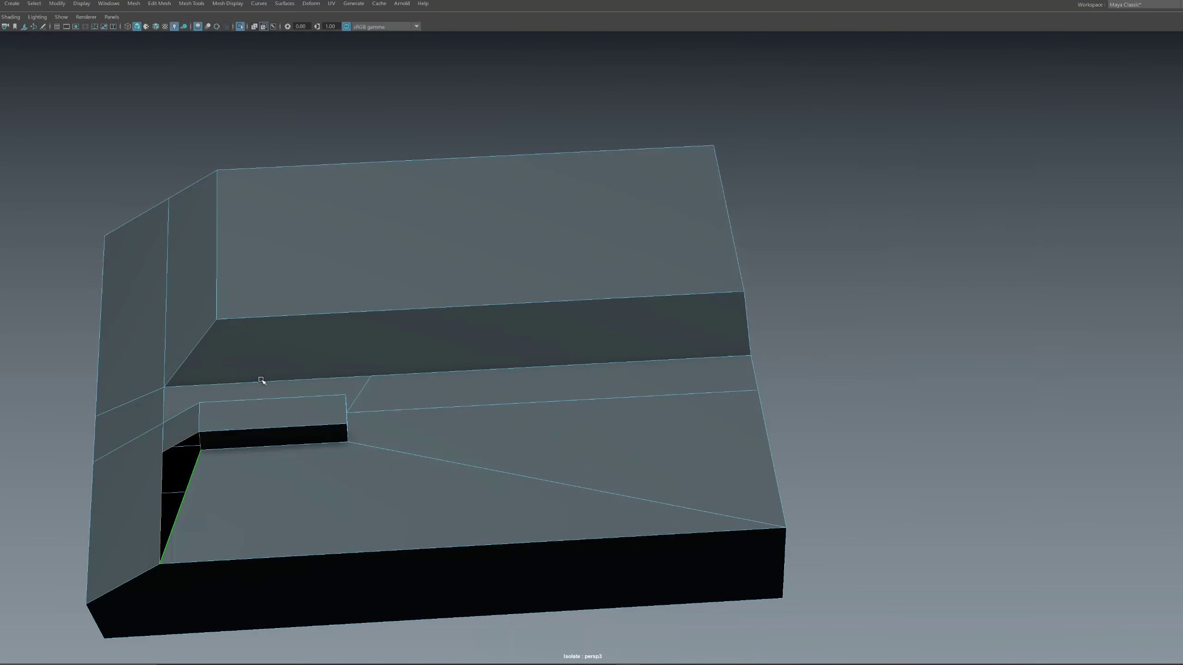
Close the remaining triangular gap between the notch block and the sloped side of the watch body
{"action": "left_click", "coordinate": [204, 448]}
{"action": "middle_click_drag", "start_coordinate": [315, 399], "coordinate": [606, 364], "text": "alt"}
{"action": "right_click_drag", "start_coordinate": [606, 363], "coordinate": [636, 381], "text": "alt"}
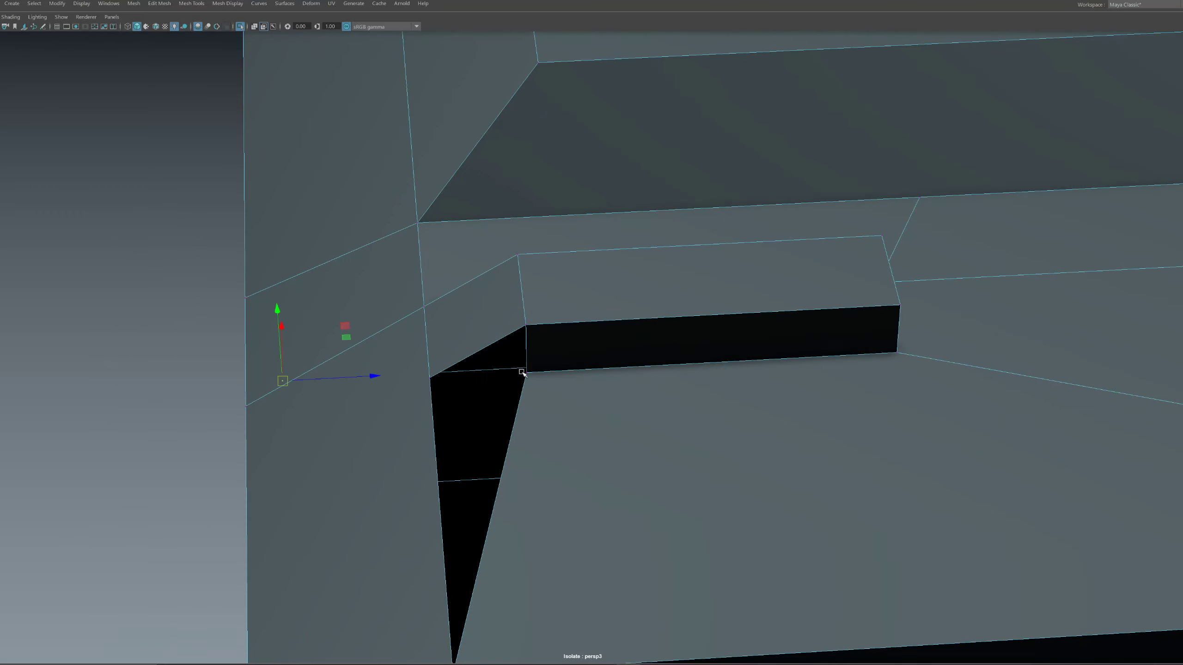
{"action": "left_click_drag", "start_coordinate": [534, 380], "coordinate": [427, 382]}
{"action": "right_click_drag", "start_coordinate": [706, 389], "coordinate": [248, 108], "text": "alt"}
{"action": "left_click_drag", "start_coordinate": [248, 108], "coordinate": [726, 405]}
{"action": "right_click_drag", "start_coordinate": [715, 358], "coordinate": [722, 269], "text": "shift"}
{"action": "key", "text": "f"}
{"action": "left_click_drag", "start_coordinate": [722, 270], "coordinate": [590, 316], "text": "alt"}
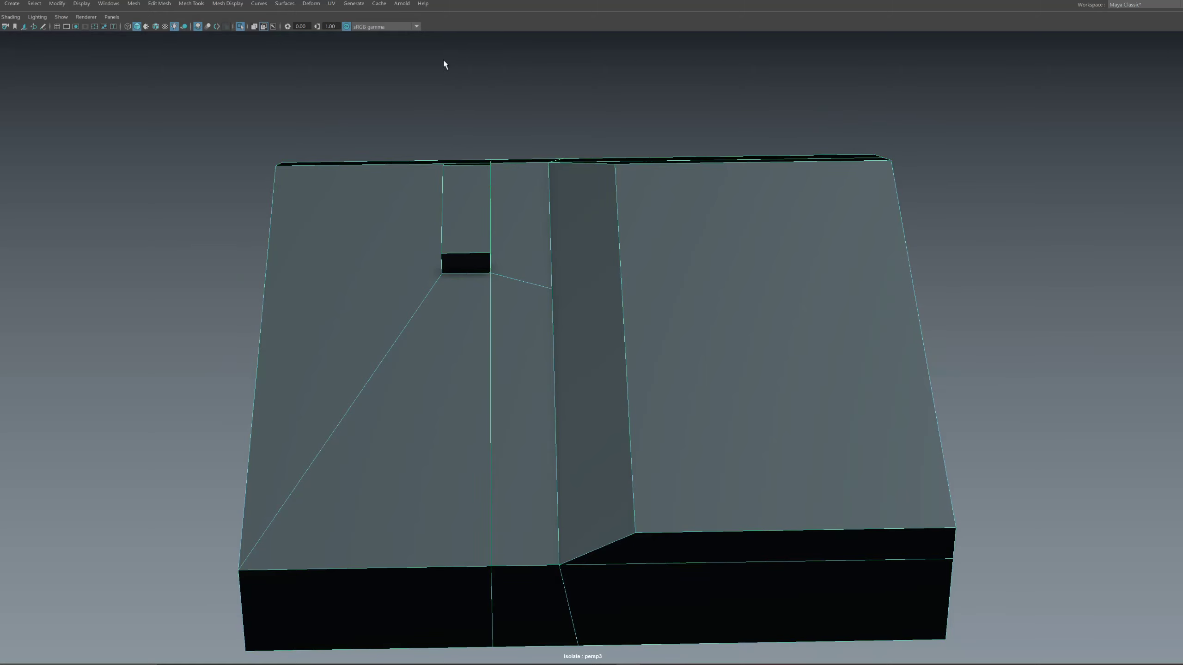
Leave isolation so the closed watch body is shown on the wrist with the arm and display panel
{"action": "left_click", "coordinate": [445, 65]}
{"action": "left_click", "coordinate": [239, 26]}
{"action": "right_click_drag", "start_coordinate": [502, 219], "coordinate": [410, 186], "text": "alt"}
{"action": "left_click_drag", "start_coordinate": [502, 205], "coordinate": [280, 210], "text": "alt"}
{"action": "right_click_drag", "start_coordinate": [484, 224], "coordinate": [541, 233], "text": "alt"}
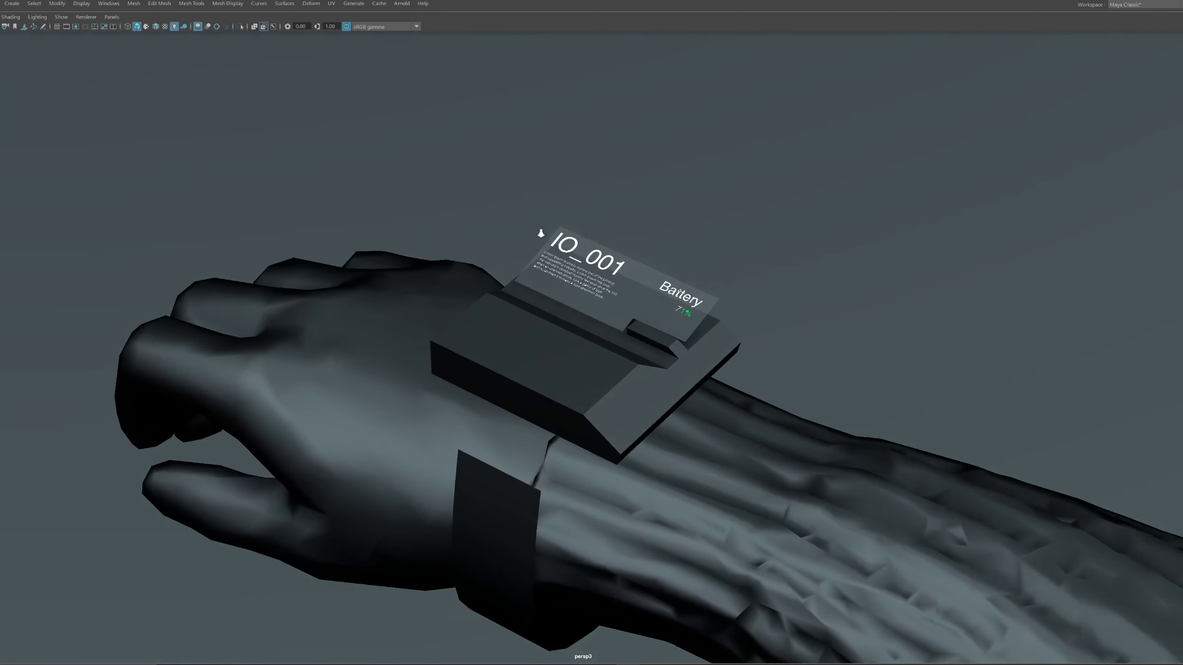
Extrude the display panel's short edge nearest the fingers sideways toward the raised block
{"action": "left_click_drag", "start_coordinate": [540, 233], "coordinate": [572, 316], "text": "alt"}
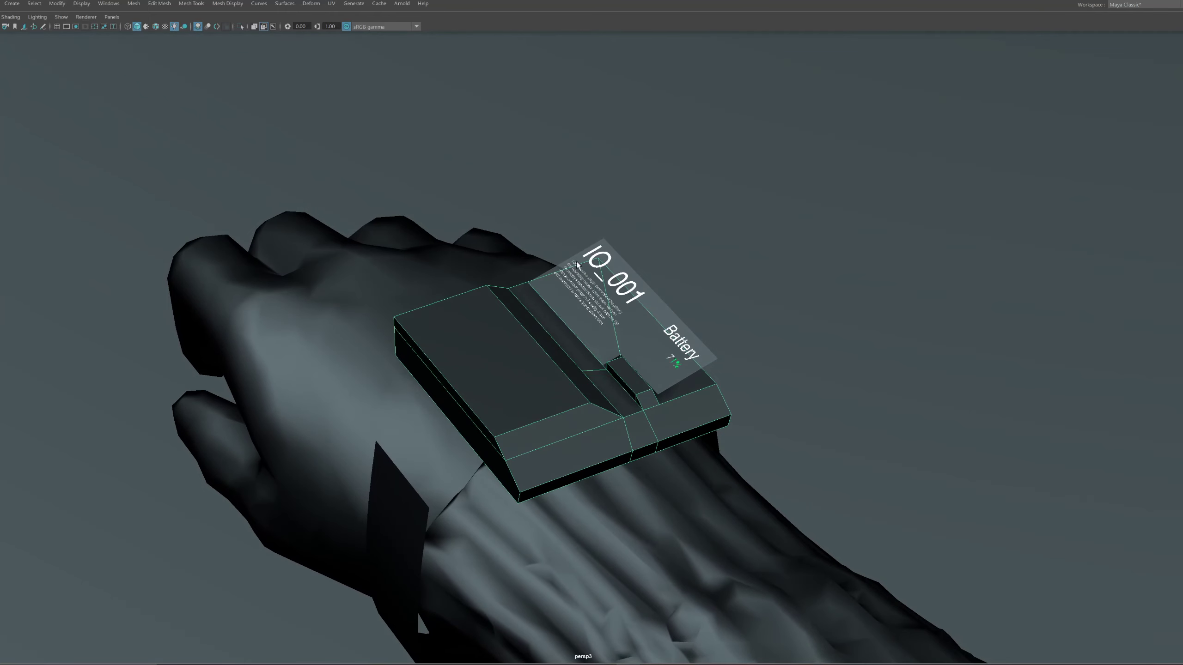
{"action": "left_click", "coordinate": [579, 260]}
{"action": "left_click_drag", "start_coordinate": [580, 255], "coordinate": [633, 273], "text": "alt"}
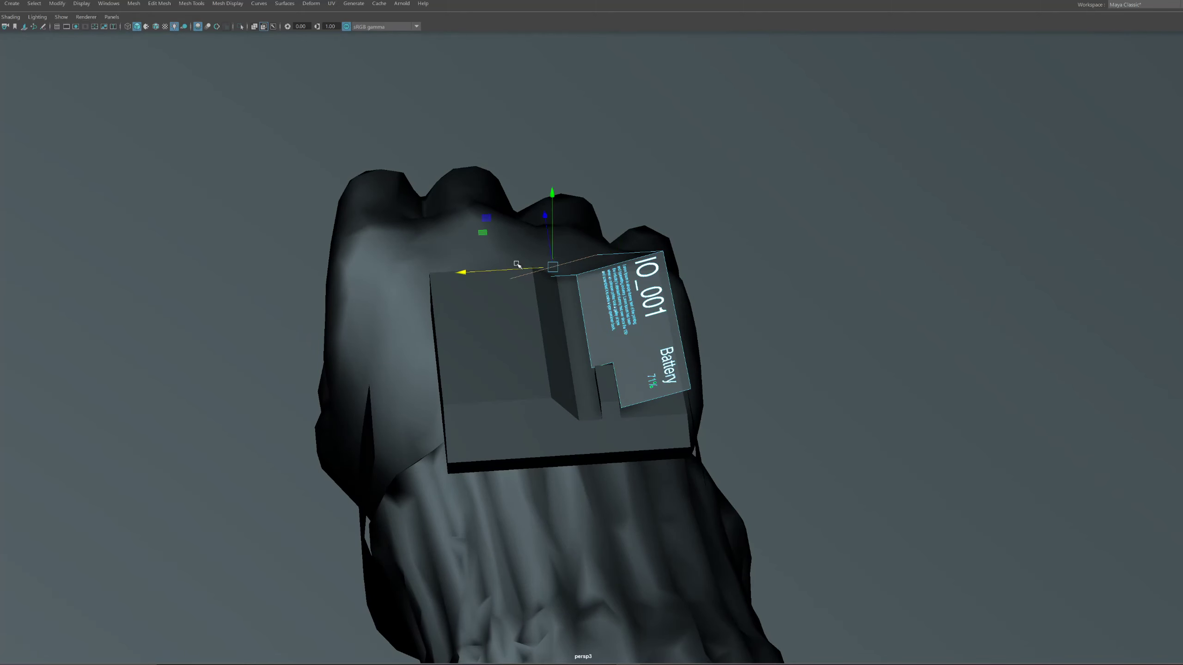
Restore the full interface and set the Scale tool's axis orientation to World
{"action": "key", "text": "ctrl+space"}
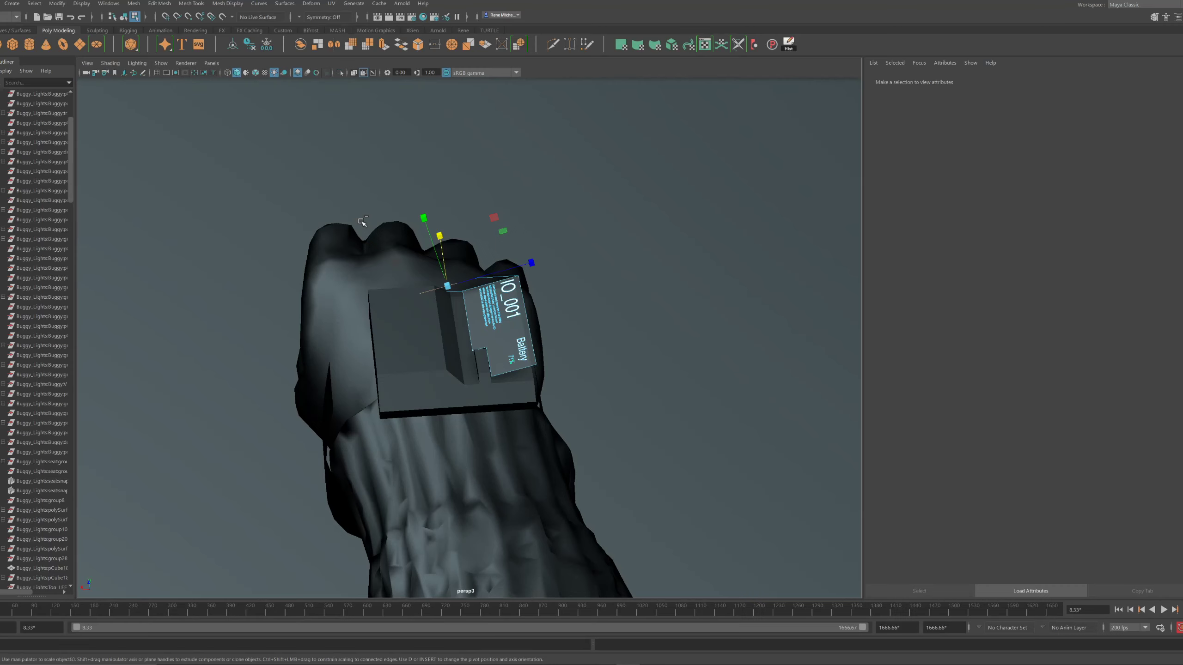
{"action": "double_click", "coordinate": [2, 165]}
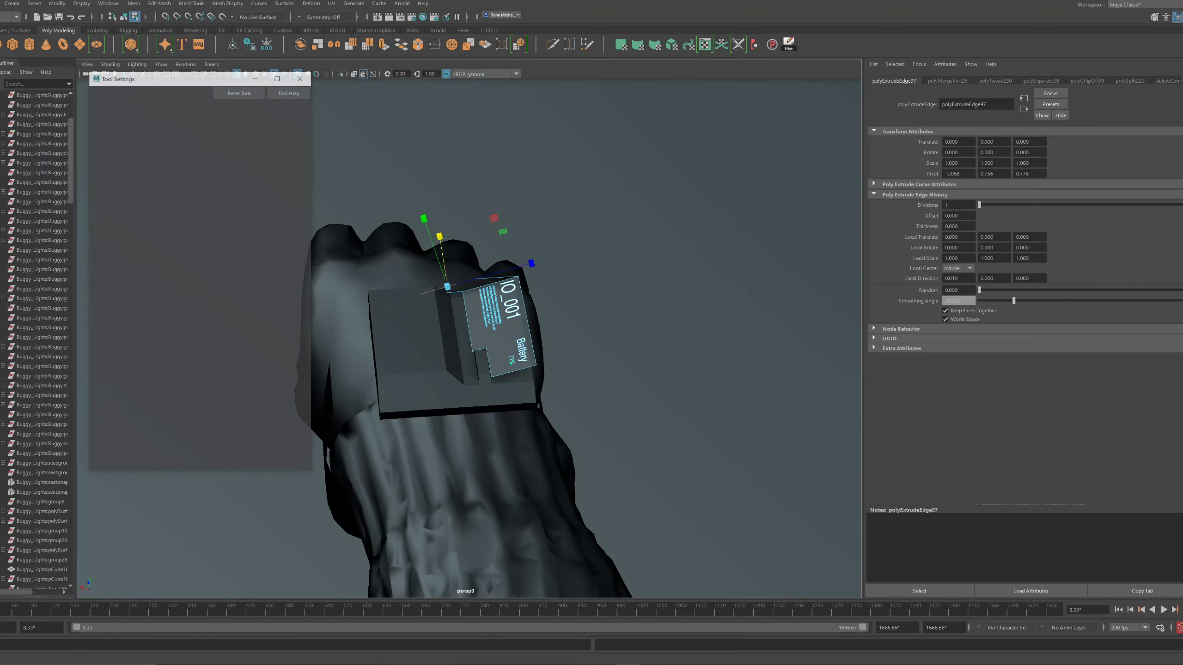
{"action": "left_click", "coordinate": [301, 76]}
{"action": "double_click", "coordinate": [2, 165]}
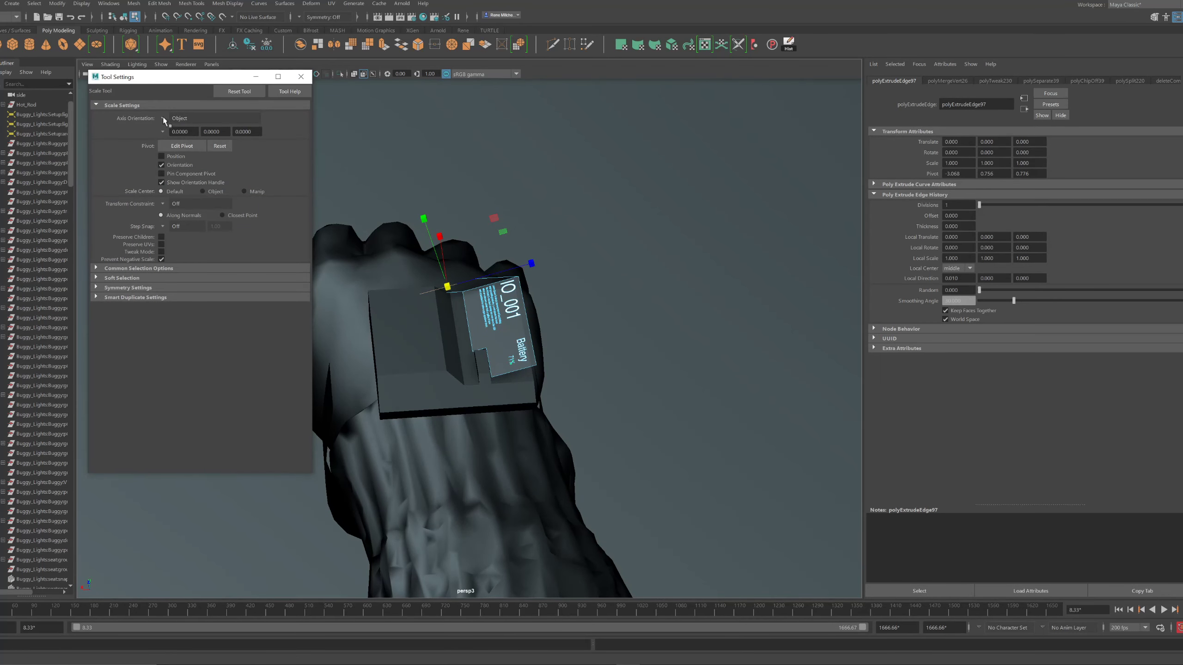
{"action": "left_click", "coordinate": [164, 120]}
{"action": "left_click", "coordinate": [197, 135]}
{"action": "left_click", "coordinate": [301, 77]}
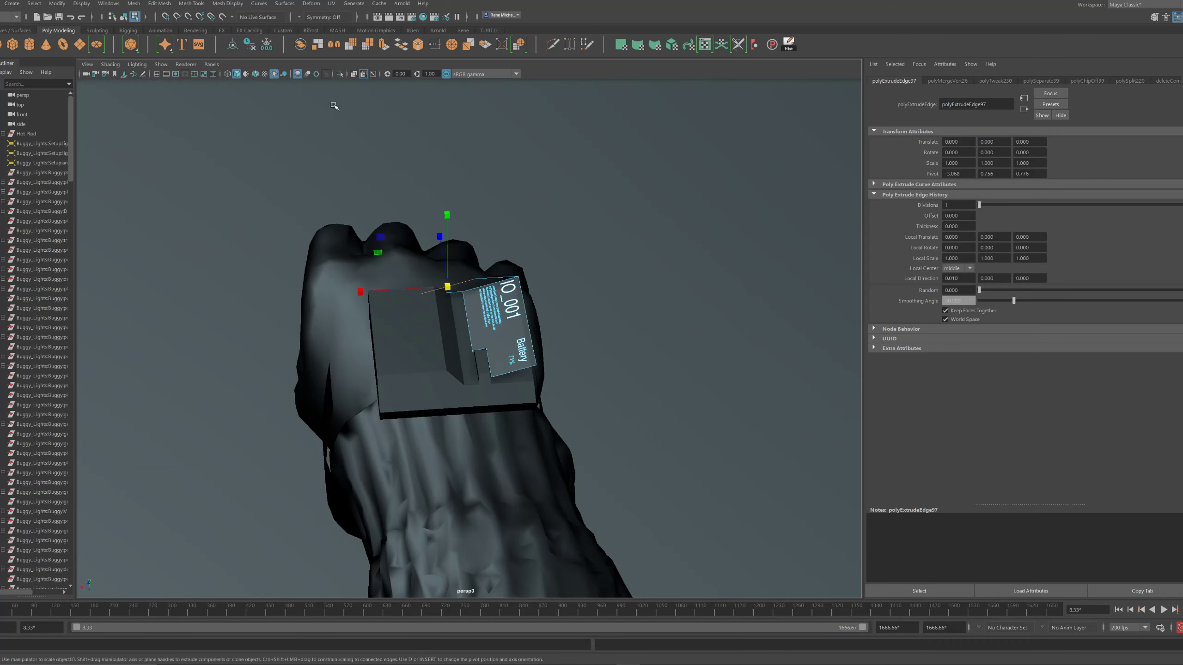
Scale the panel's extruded end edge flat and extend it along the raised block, keeping the panel selected
{"action": "scroll", "coordinate": [458, 263], "scroll_direction": "up", "scroll_amount": 10}
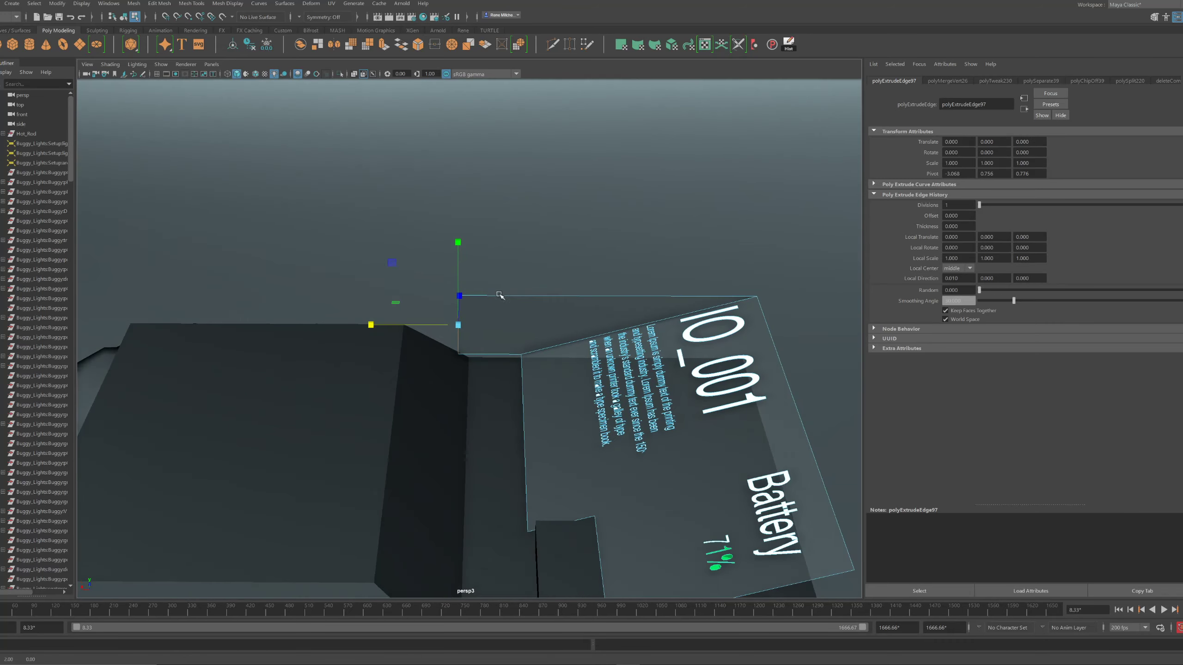
{"action": "right_click_drag", "start_coordinate": [500, 295], "coordinate": [481, 288], "text": "alt"}
{"action": "left_click_drag", "start_coordinate": [480, 288], "coordinate": [375, 299], "text": "alt"}
{"action": "key", "text": "w"}
{"action": "key", "text": "F8"}
{"action": "left_click", "coordinate": [377, 310]}
{"action": "middle_click_drag", "start_coordinate": [377, 311], "coordinate": [410, 298], "text": "alt"}
{"action": "left_click_drag", "start_coordinate": [409, 299], "coordinate": [455, 310], "text": "alt"}
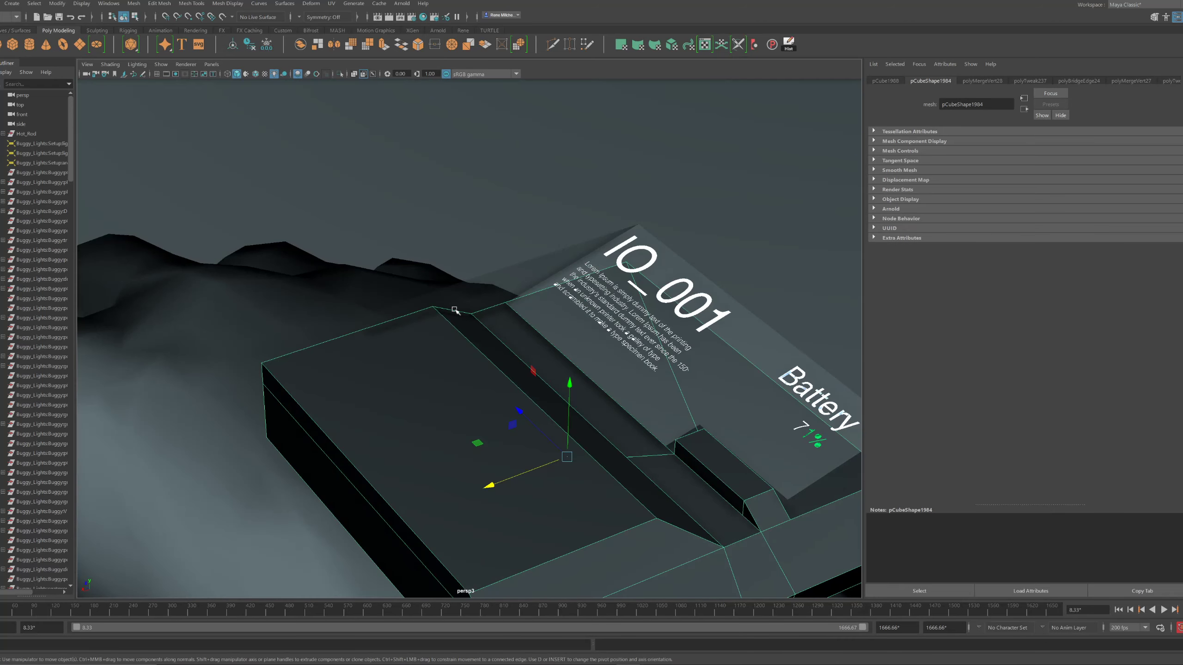
{"action": "key", "text": "ctrl+z"}
{"action": "key", "text": "ctrl+z"}
{"action": "key", "text": "ctrl+z"}
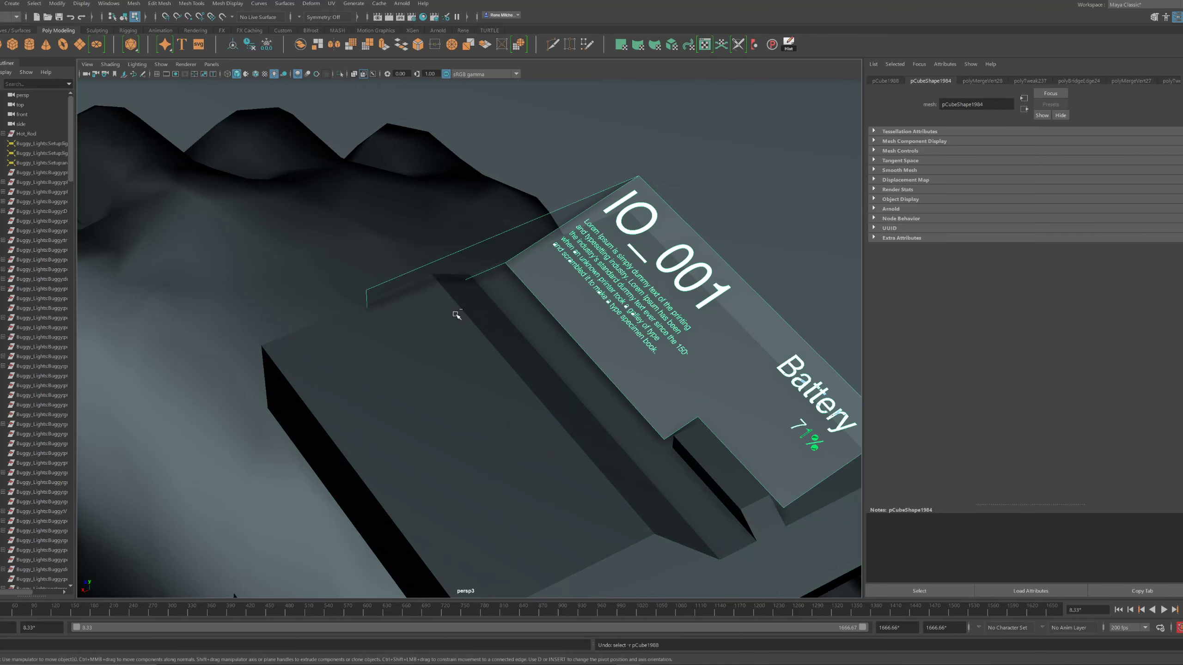
{"action": "key", "text": "ctrl+z"}
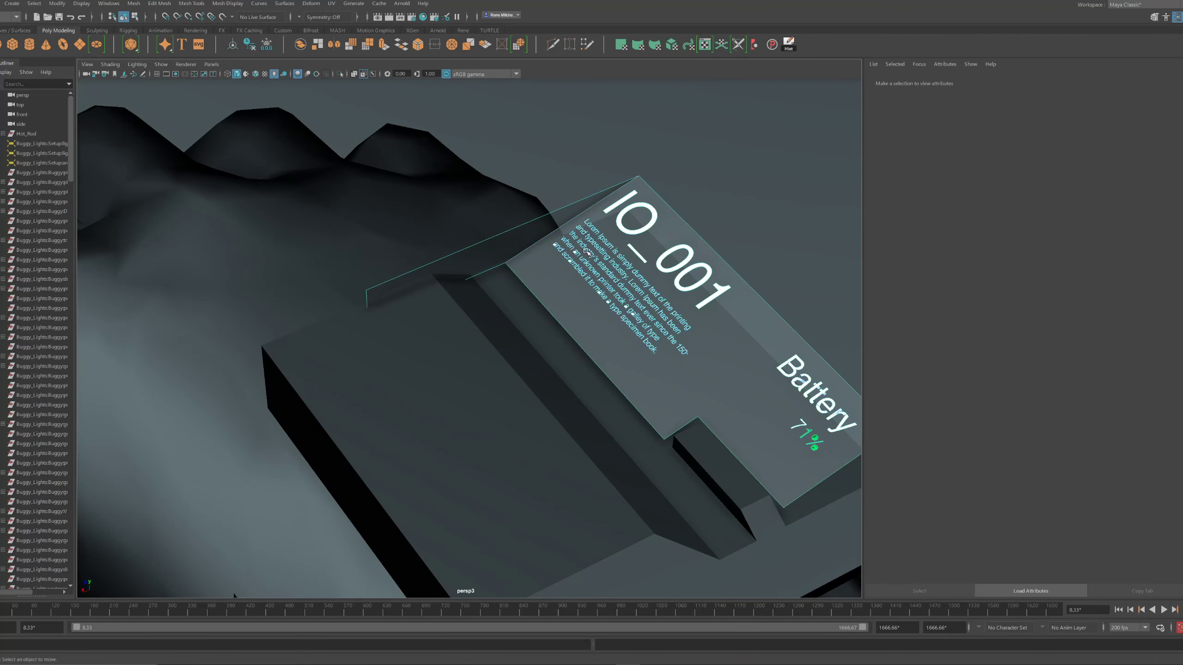
Try to bevel the display panel's fold edge and undo the bevel along with an accidental sphere
{"action": "left_click", "coordinate": [546, 235]}
{"action": "right_click_drag", "start_coordinate": [558, 184], "coordinate": [620, 185], "text": "shift"}
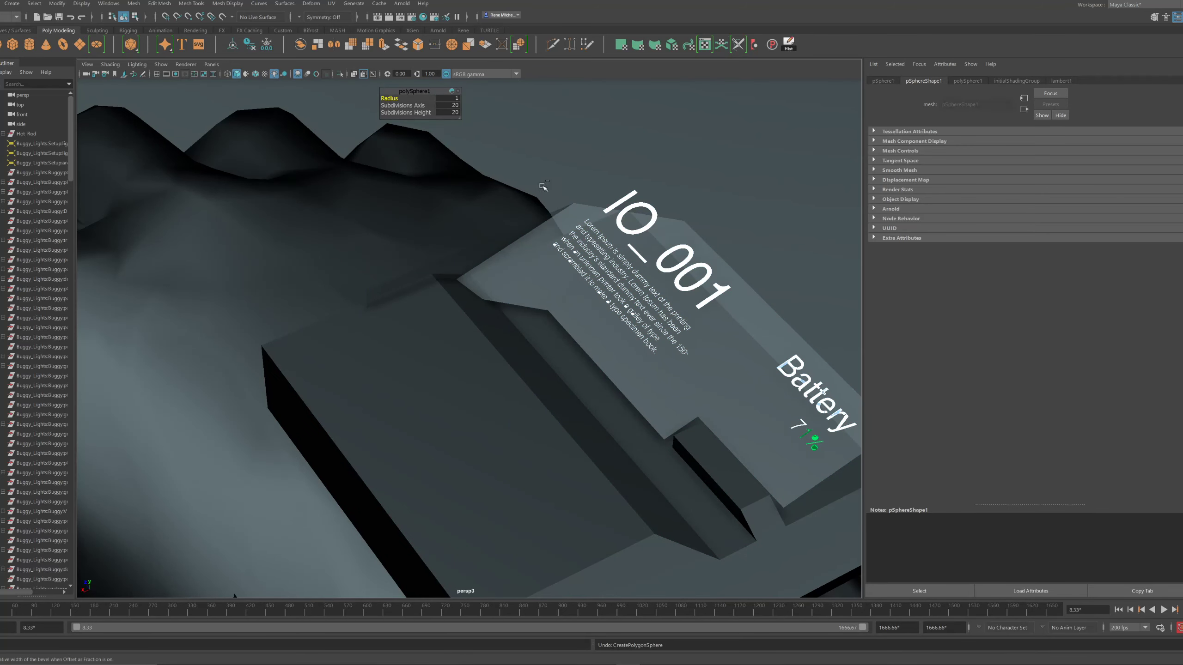
{"action": "right_click_drag", "start_coordinate": [546, 190], "coordinate": [617, 243], "text": "alt"}
{"action": "key", "text": "ctrl+z"}
{"action": "key", "text": "ctrl+z"}
{"action": "key", "text": "ctrl+z"}
{"action": "right_click_drag", "start_coordinate": [617, 243], "coordinate": [658, 248], "text": "shift"}
{"action": "left_click_drag", "start_coordinate": [623, 231], "coordinate": [606, 220], "text": "alt"}
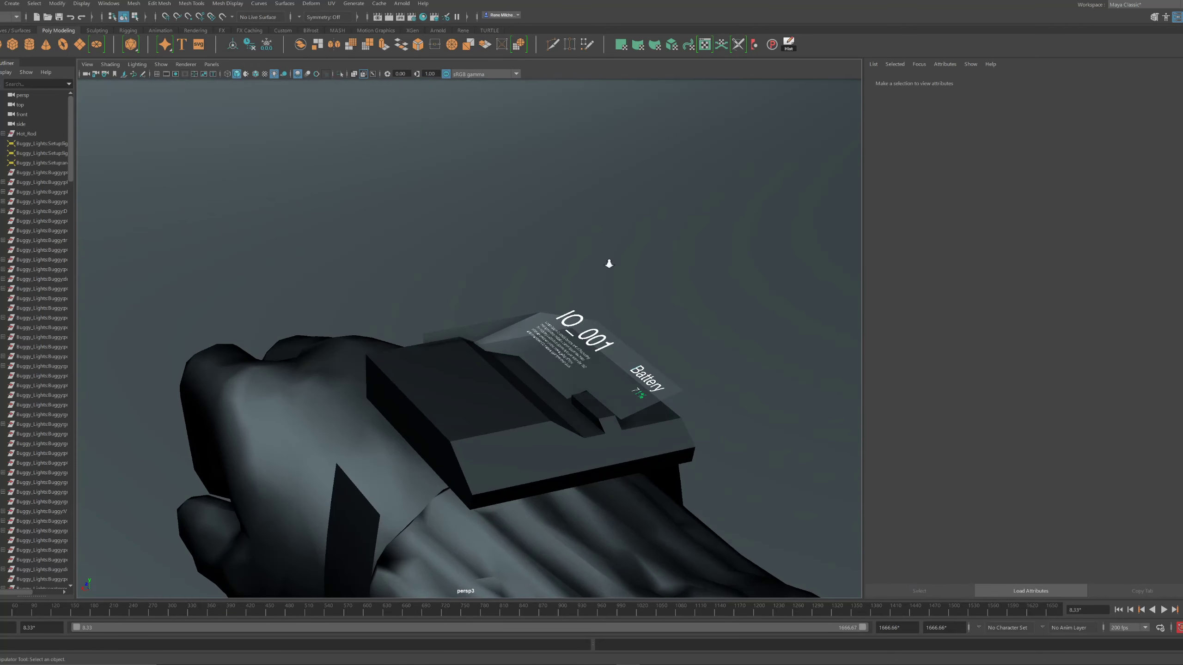
{"action": "right_click_drag", "start_coordinate": [606, 262], "coordinate": [607, 271], "text": "alt"}
{"action": "key", "text": "ctrl+z"}
Bevel the display panel's fold edge with a fraction of 0.5 and 4 segments to round the bend
{"action": "right_click_drag", "start_coordinate": [560, 310], "coordinate": [578, 305], "text": "shift"}
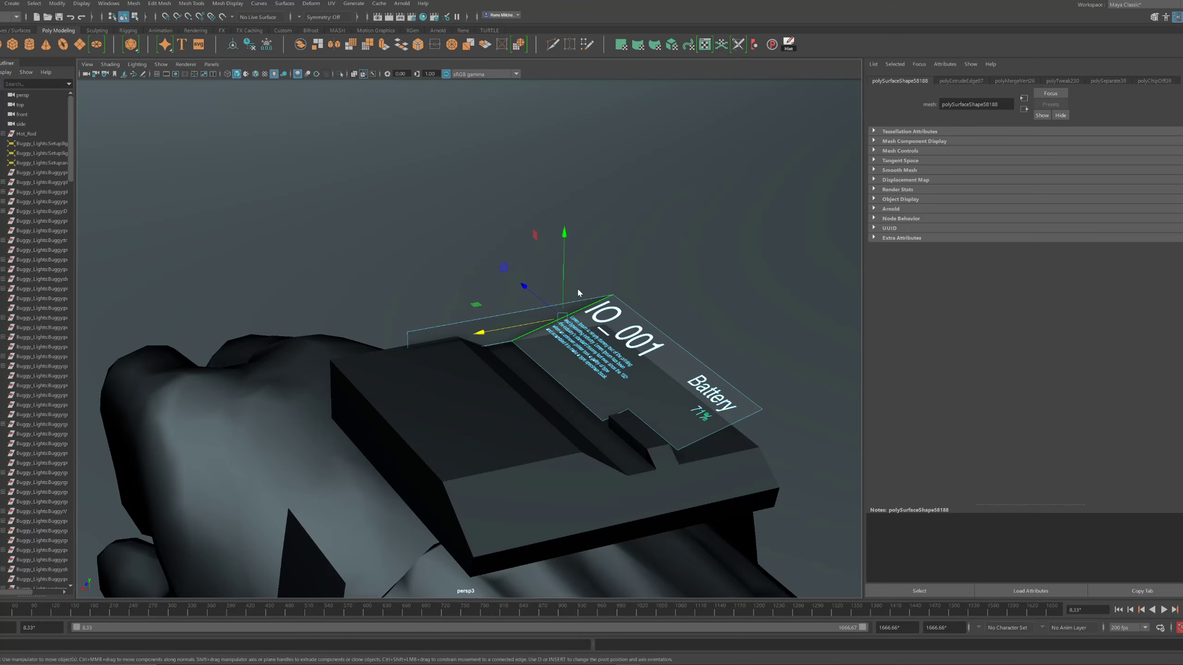
{"action": "left_click_drag", "start_coordinate": [578, 293], "coordinate": [579, 310], "text": "alt"}
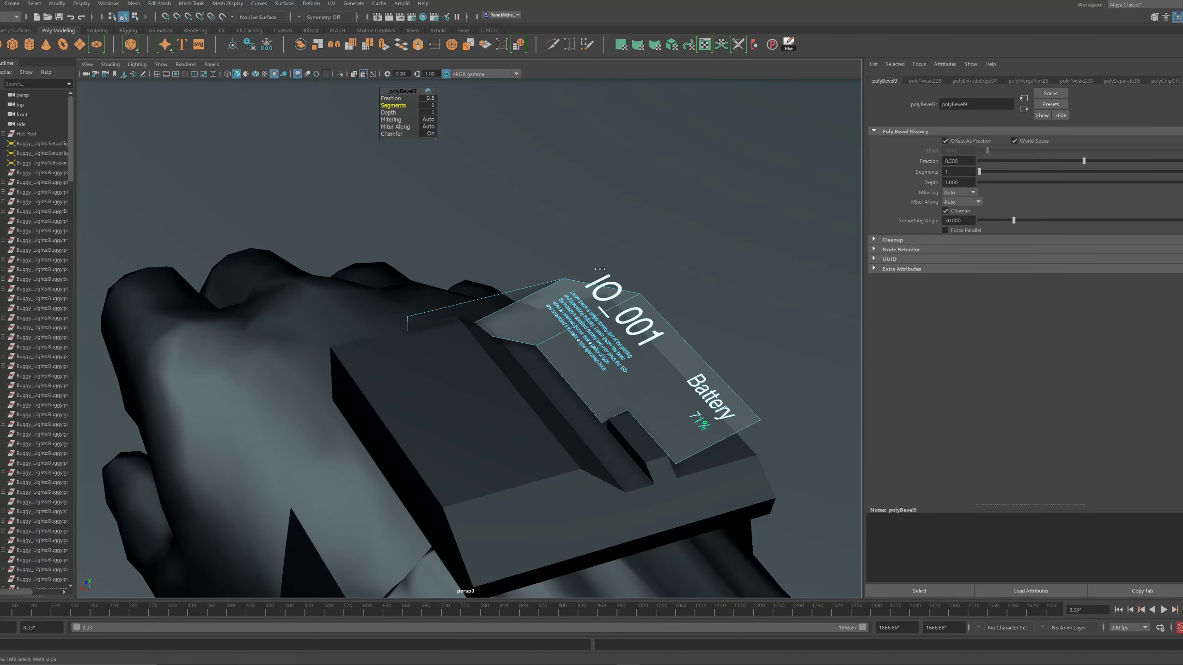
{"action": "middle_click_drag", "start_coordinate": [601, 268], "coordinate": [609, 268]}
{"action": "left_click_drag", "start_coordinate": [582, 280], "coordinate": [611, 270], "text": "alt"}
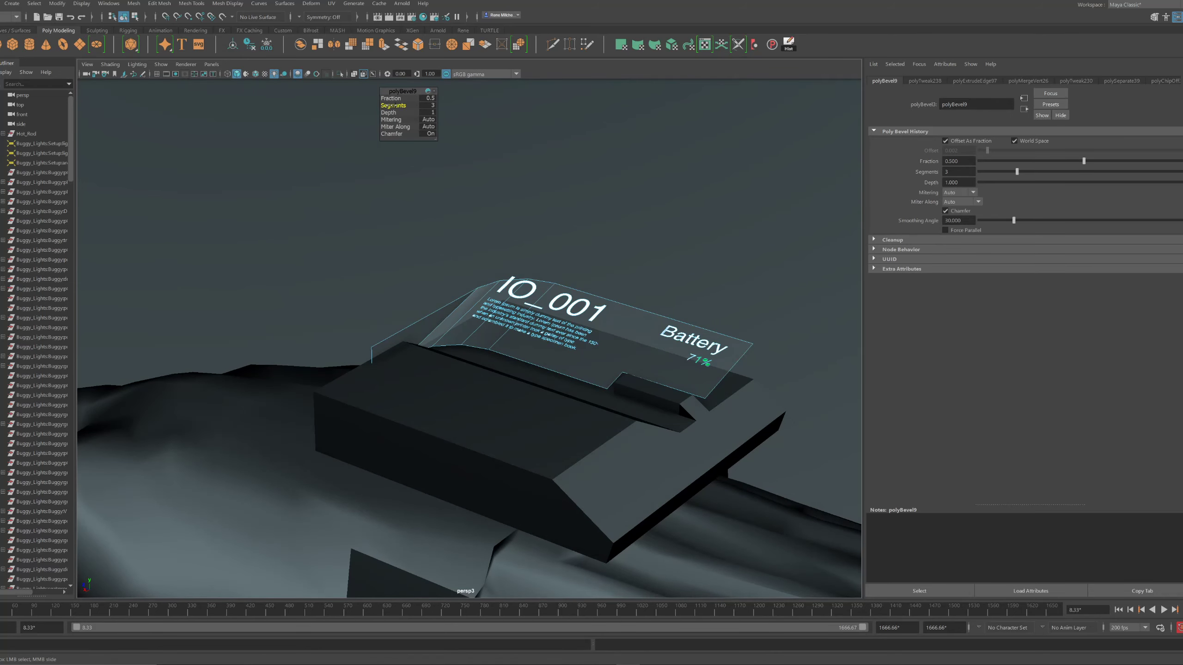
{"action": "left_click_drag", "start_coordinate": [695, 257], "coordinate": [642, 238], "text": "alt"}
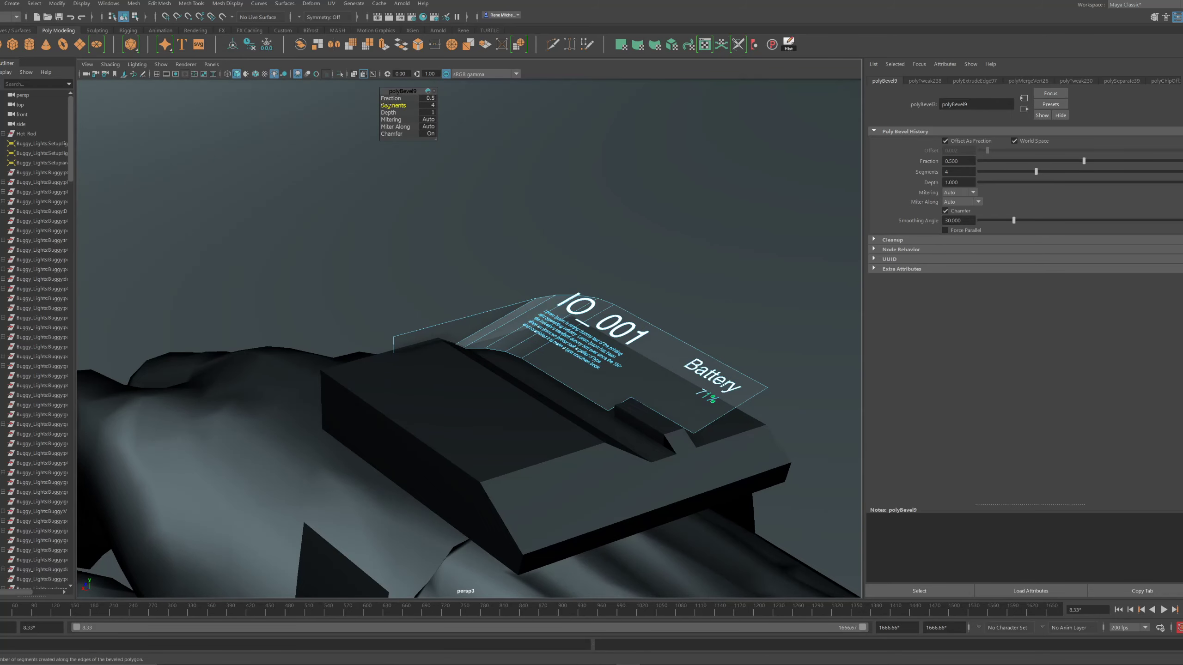
Select the vertices along the long side edge of the raised watch body and adjust their position across the wrist
{"action": "right_click_drag", "start_coordinate": [624, 209], "coordinate": [576, 229], "text": "alt"}
{"action": "left_click_drag", "start_coordinate": [576, 230], "coordinate": [721, 356], "text": "alt"}
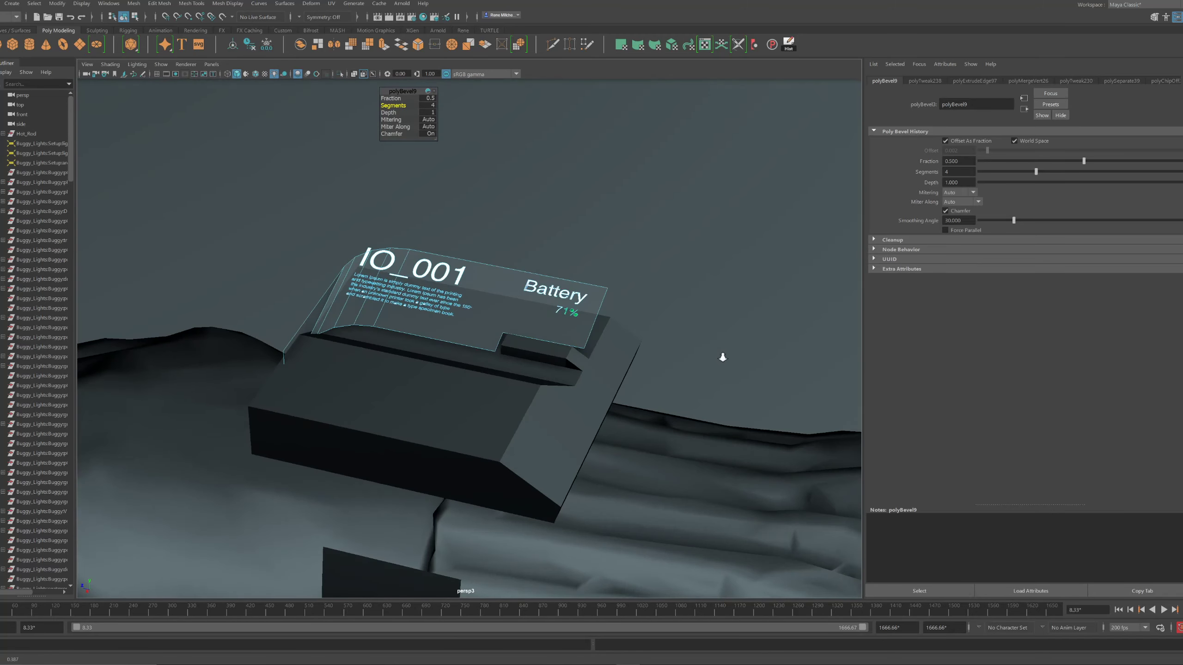
{"action": "right_click_drag", "start_coordinate": [721, 356], "coordinate": [631, 309], "text": "alt"}
{"action": "left_click_drag", "start_coordinate": [632, 309], "coordinate": [382, 306], "text": "alt"}
{"action": "scroll", "coordinate": [627, 300], "scroll_direction": "down", "scroll_amount": 5}
{"action": "left_click", "coordinate": [410, 280]}
{"action": "scroll", "coordinate": [405, 284], "scroll_direction": "down", "scroll_amount": 5}
{"action": "right_click_drag", "start_coordinate": [396, 312], "coordinate": [363, 311]}
{"action": "left_click_drag", "start_coordinate": [365, 261], "coordinate": [375, 232], "text": "alt"}
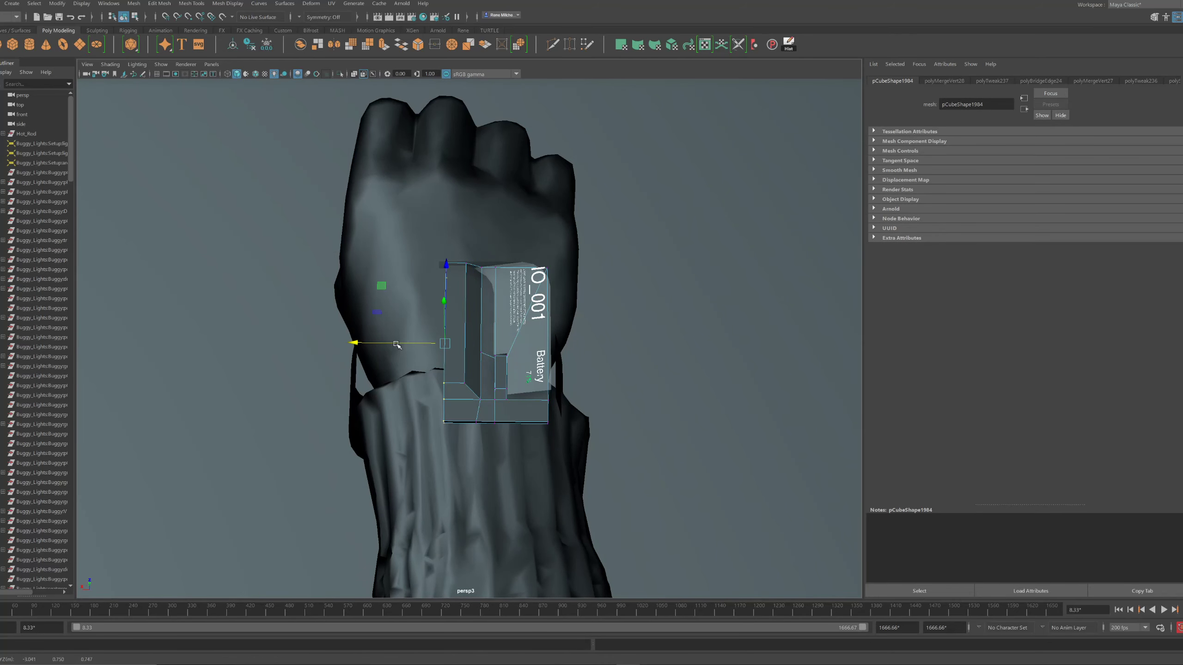
{"action": "left_click_drag", "start_coordinate": [396, 345], "coordinate": [622, 326], "text": "alt"}
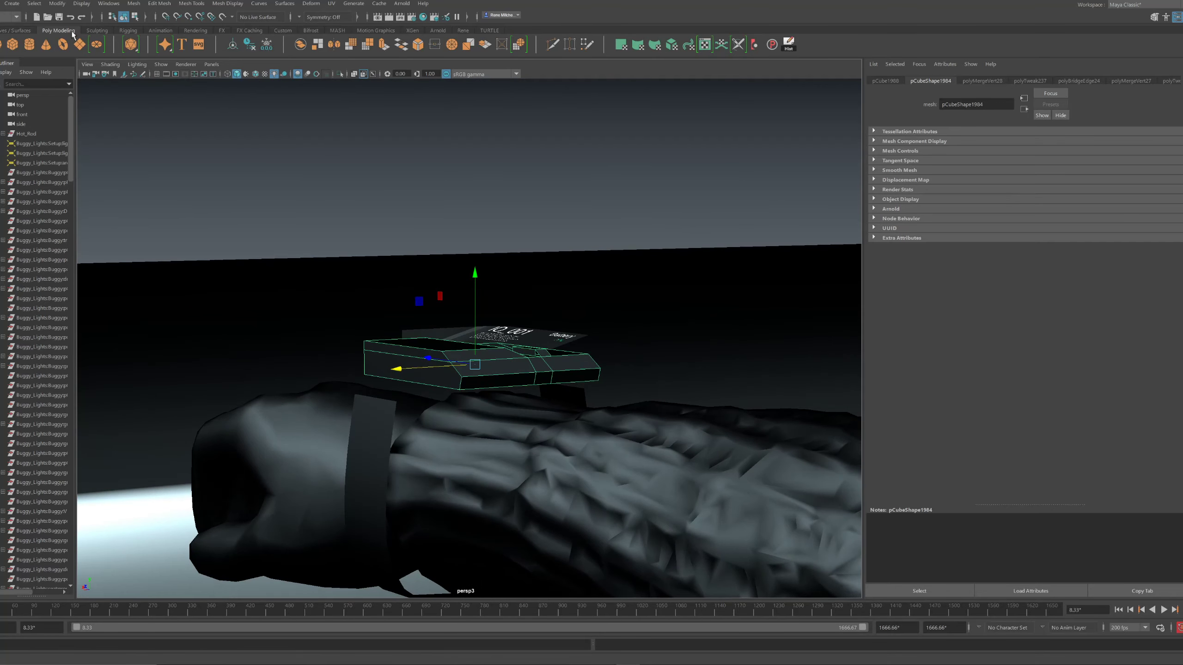
Create a polygon cylinder as the base shape for a wrist band and locate it in the scene
{"action": "left_click", "coordinate": [11, 3]}
{"action": "mouse_move", "coordinate": [30, 41]}
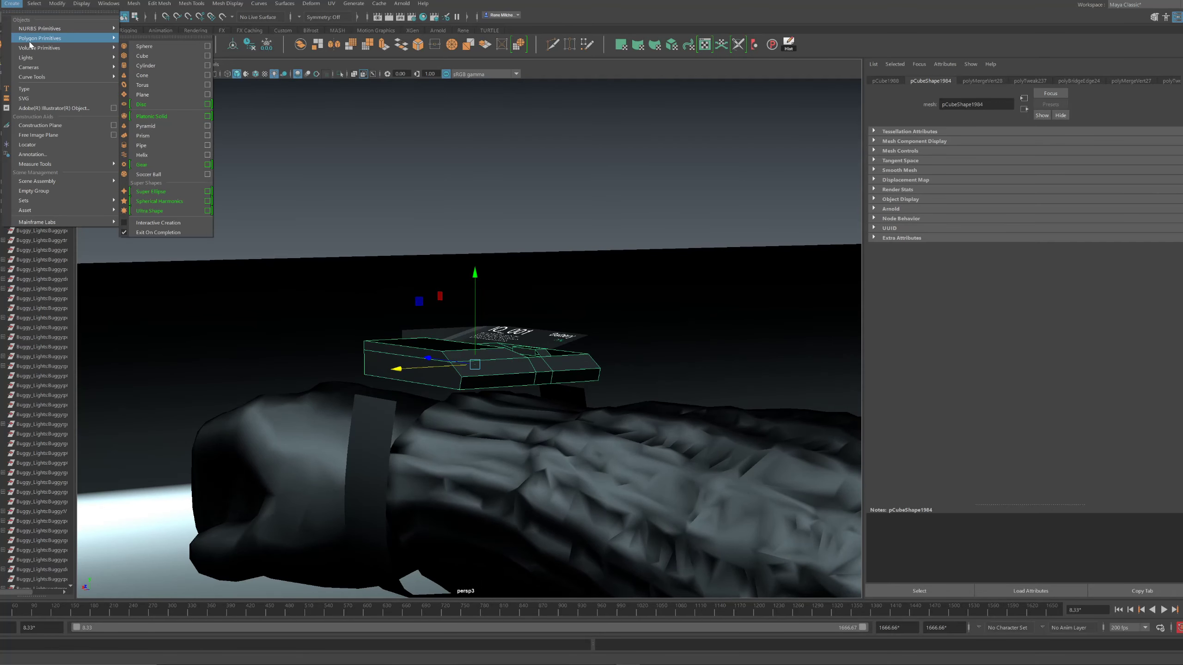
{"action": "left_click", "coordinate": [147, 68]}
{"action": "scroll", "coordinate": [441, 317], "scroll_direction": "down", "scroll_amount": 8}
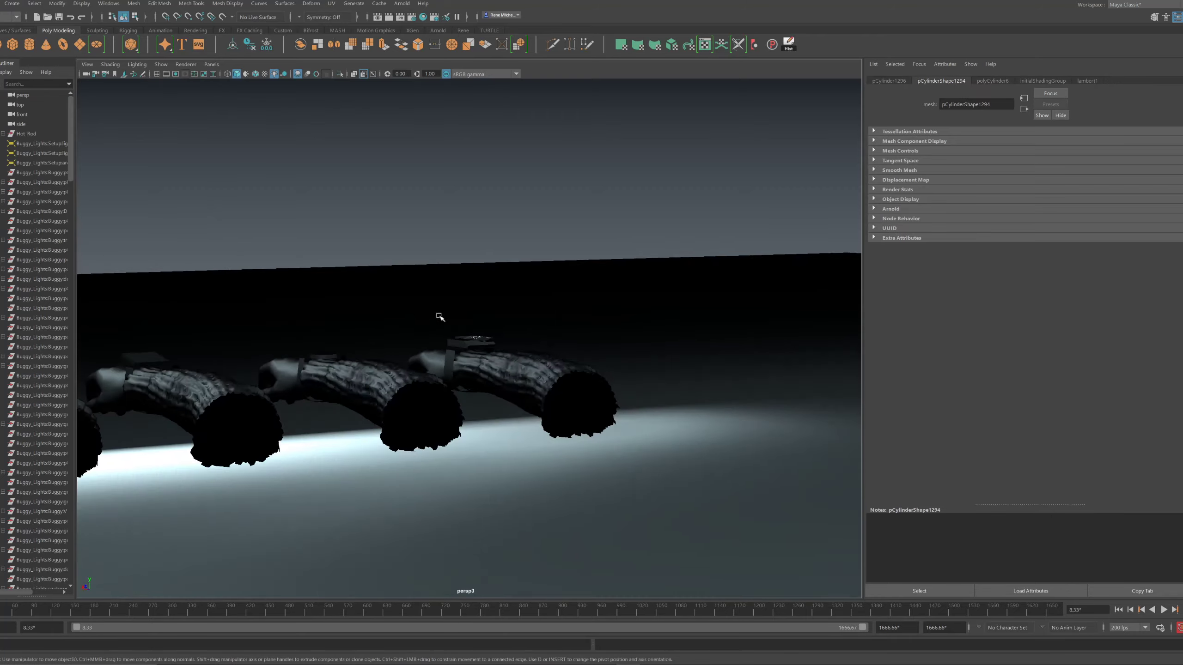
{"action": "left_click_drag", "start_coordinate": [441, 317], "coordinate": [176, 159], "text": "alt"}
{"action": "scroll", "coordinate": [435, 334], "scroll_direction": "down", "scroll_amount": 5}
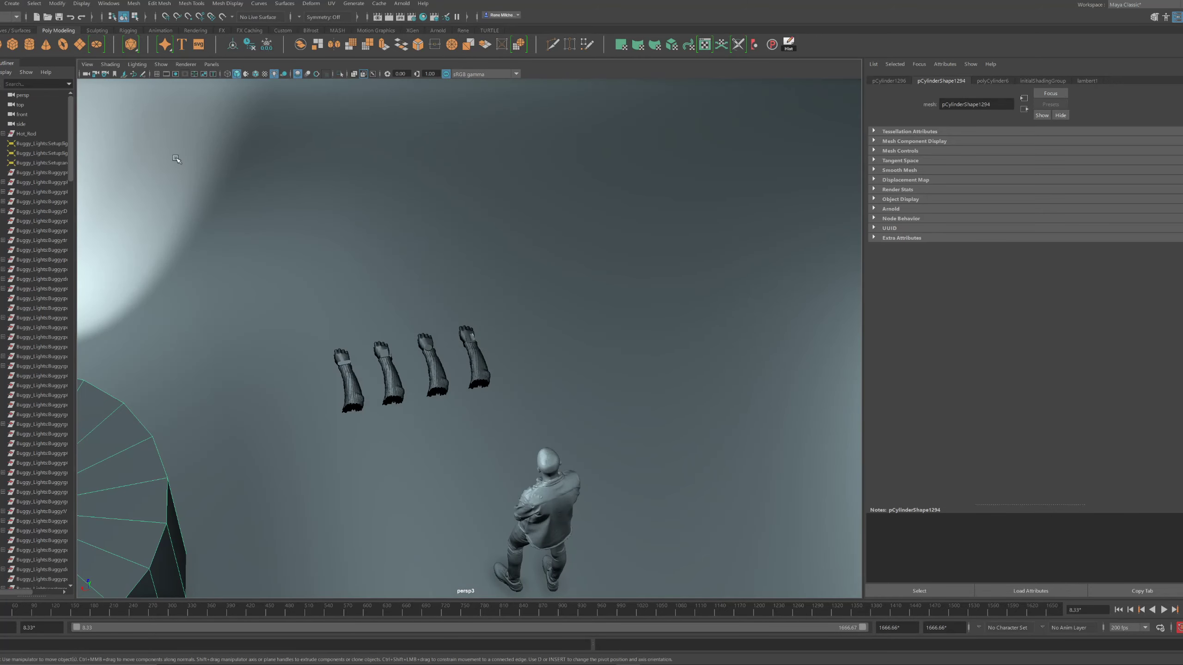
{"action": "left_click", "coordinate": [84, 73]}
{"action": "key", "text": "w"}
{"action": "left_click_drag", "start_coordinate": [620, 335], "coordinate": [605, 268], "text": "alt"}
{"action": "right_click_drag", "start_coordinate": [605, 268], "coordinate": [301, 269], "text": "alt"}
{"action": "left_click_drag", "start_coordinate": [301, 269], "coordinate": [311, 278], "text": "alt"}
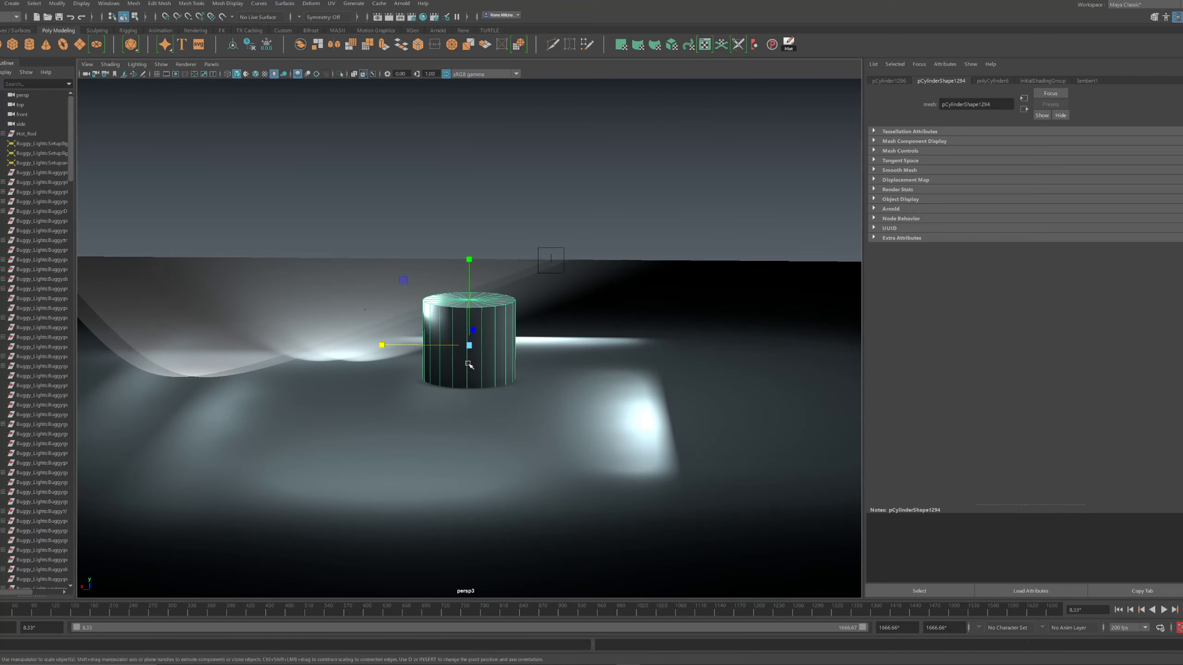
Scale the cylinder down and move it onto the first arm, right beside the watch body
{"action": "key", "text": "f"}
{"action": "left_click_drag", "start_coordinate": [427, 328], "coordinate": [500, 370], "text": "alt"}
{"action": "right_click_drag", "start_coordinate": [501, 370], "coordinate": [280, 288], "text": "alt"}
{"action": "left_click_drag", "start_coordinate": [279, 288], "coordinate": [301, 293], "text": "alt"}
{"action": "key", "text": "w"}
{"action": "left_click_drag", "start_coordinate": [390, 317], "coordinate": [226, 272]}
{"action": "key", "text": "r"}
{"action": "left_click_drag", "start_coordinate": [306, 293], "coordinate": [218, 271]}
{"action": "key", "text": "f"}
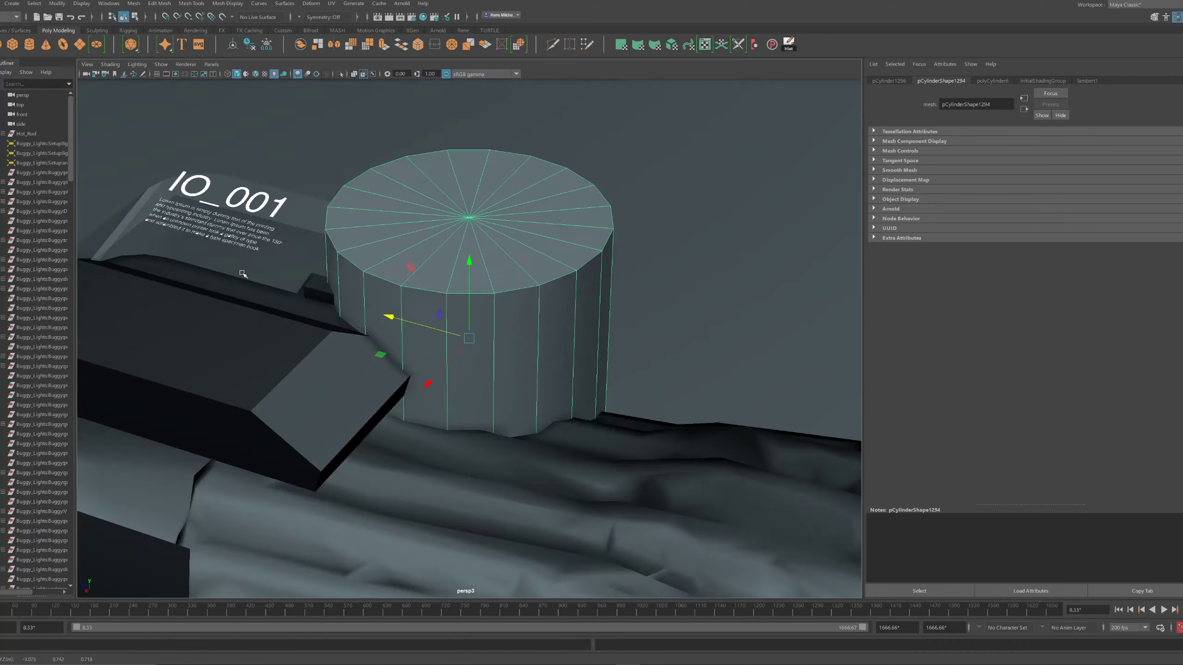
Rotate, move and scale the cylinder into a band around the wrist beneath the watch, and increase its axis subdivisions
{"action": "left_click_drag", "start_coordinate": [787, 447], "coordinate": [820, 419], "text": "alt"}
{"action": "right_click_drag", "start_coordinate": [820, 420], "coordinate": [568, 336], "text": "alt"}
{"action": "key", "text": "e"}
{"action": "left_click_drag", "start_coordinate": [569, 335], "coordinate": [461, 298], "text": "alt"}
{"action": "key", "text": "w"}
{"action": "left_click_drag", "start_coordinate": [460, 298], "coordinate": [427, 298], "text": "alt"}
{"action": "key", "text": "r"}
{"action": "left_click_drag", "start_coordinate": [424, 384], "coordinate": [407, 332], "text": "alt"}
{"action": "key", "text": "w"}
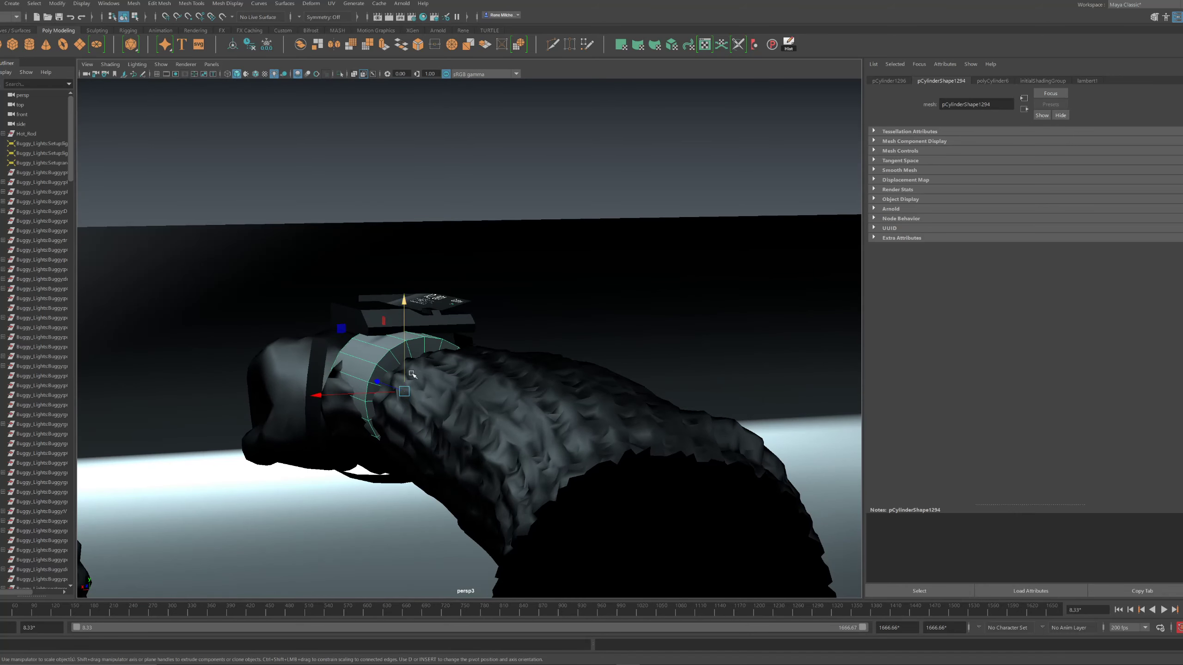
{"action": "left_click", "coordinate": [993, 81]}
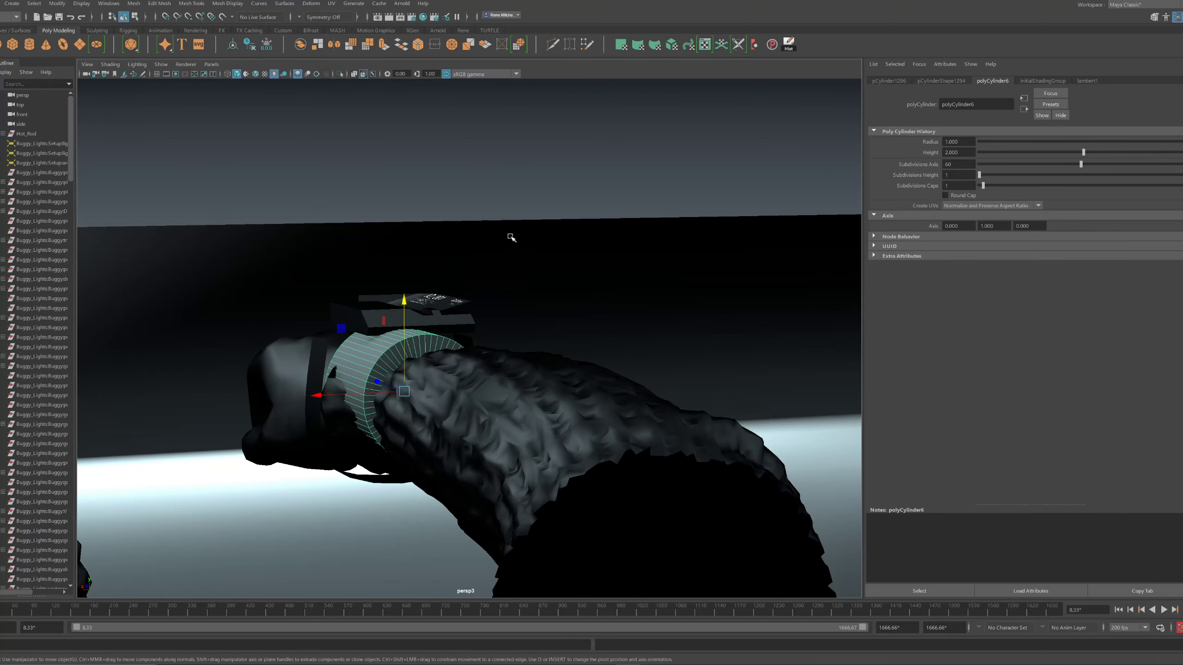
Isolate the watch body together with the cylinder that intersects its underside
{"action": "left_click_drag", "start_coordinate": [511, 238], "coordinate": [399, 388], "text": "alt"}
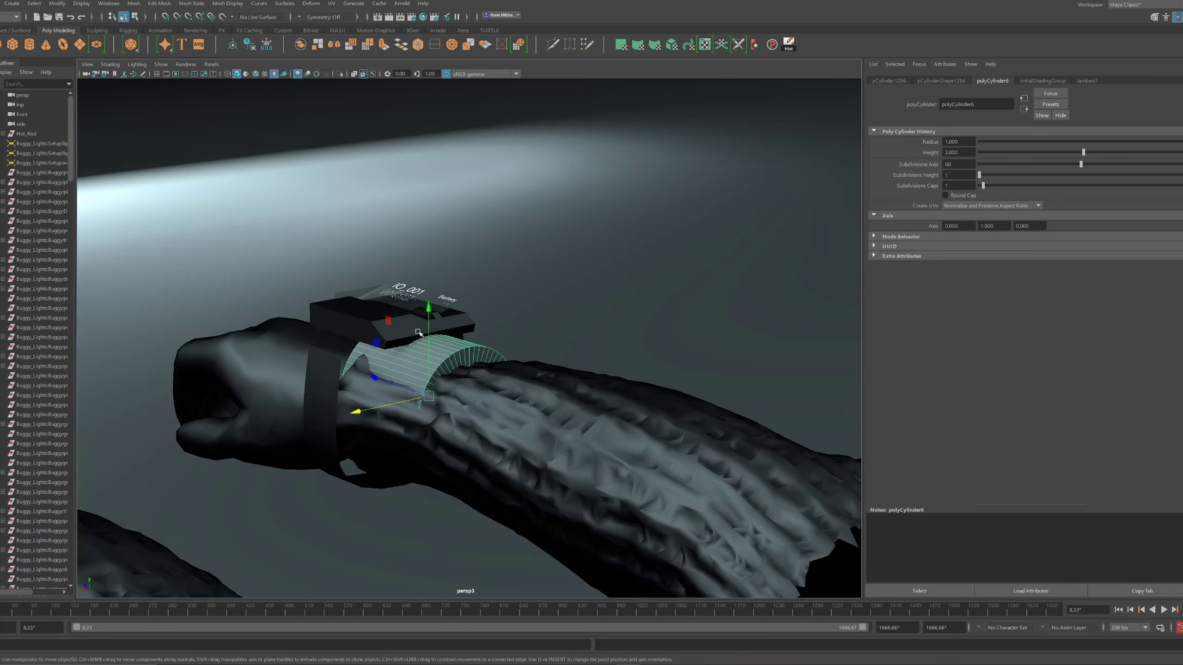
{"action": "left_click", "coordinate": [419, 327]}
{"action": "left_click", "coordinate": [341, 74]}
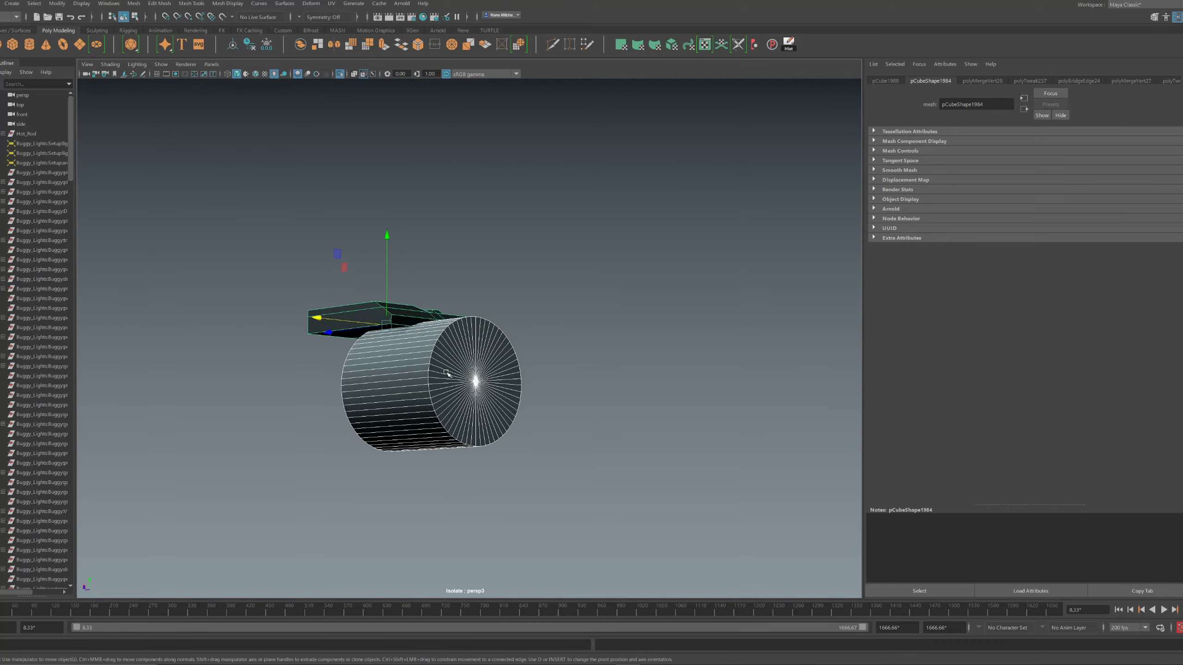
{"action": "left_click", "coordinate": [432, 375]}
{"action": "key", "text": "w"}
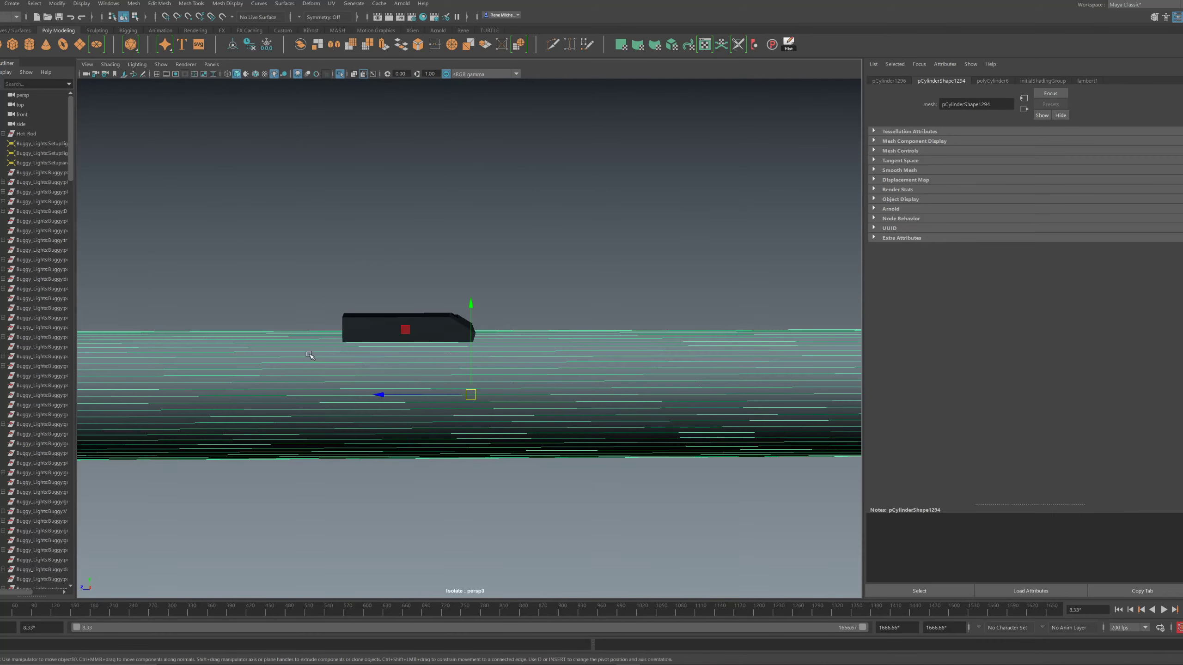
Cut the cylinder out of the watch body's underside with a Boolean Difference
{"action": "left_click_drag", "start_coordinate": [289, 363], "coordinate": [468, 247], "text": "alt"}
{"action": "left_click", "coordinate": [458, 280]}
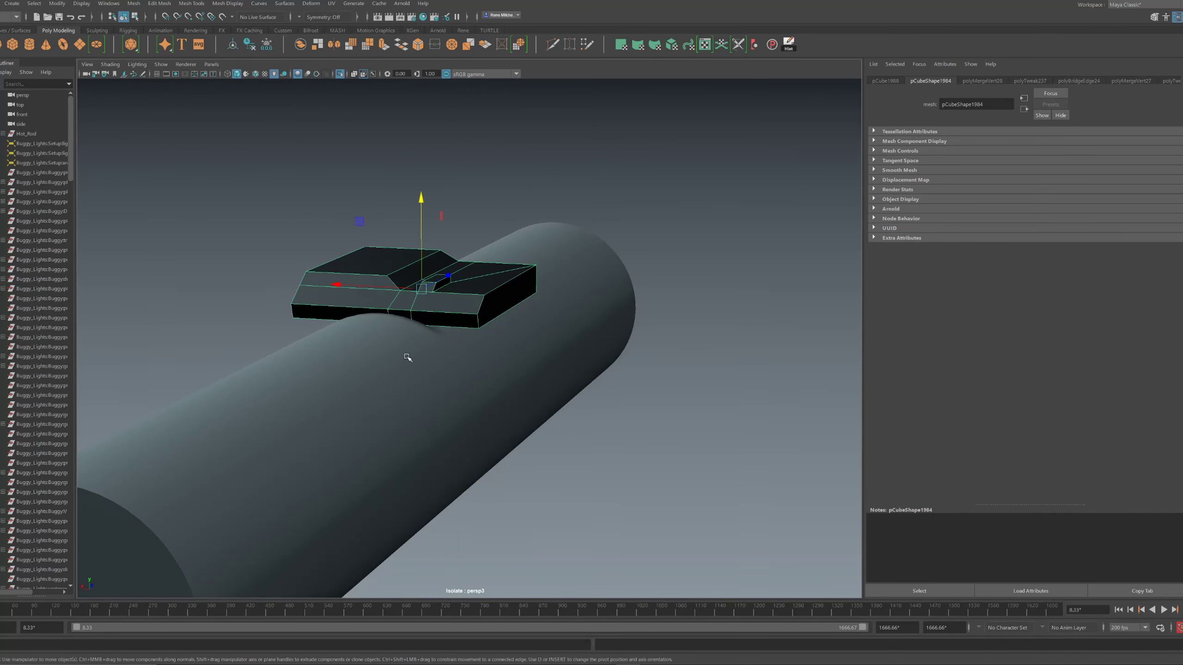
{"action": "left_click", "coordinate": [407, 358], "text": "shift"}
{"action": "left_click", "coordinate": [136, 5]}
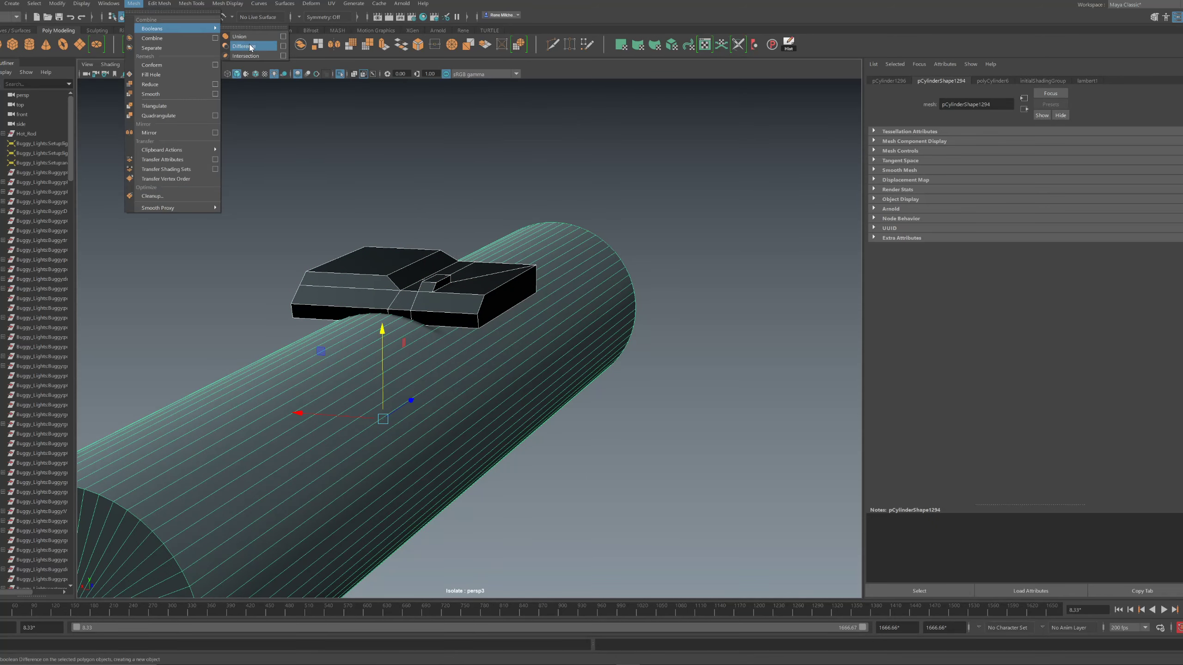
{"action": "left_click", "coordinate": [251, 46]}
{"action": "left_click_drag", "start_coordinate": [396, 137], "coordinate": [329, 280], "text": "alt"}
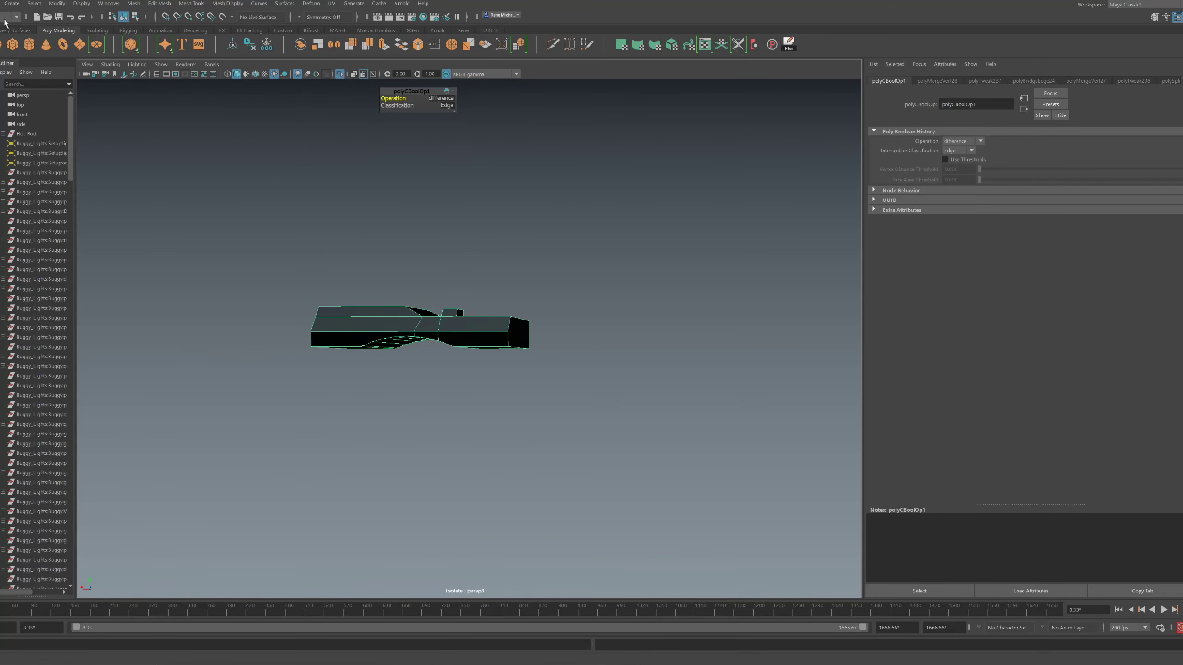
Delete the construction history of the cut watch body
{"action": "left_click", "coordinate": [2, 5]}
{"action": "mouse_move", "coordinate": [46, 129]}
{"action": "left_click", "coordinate": [168, 139]}
{"action": "left_click_drag", "start_coordinate": [280, 159], "coordinate": [322, 211], "text": "alt"}
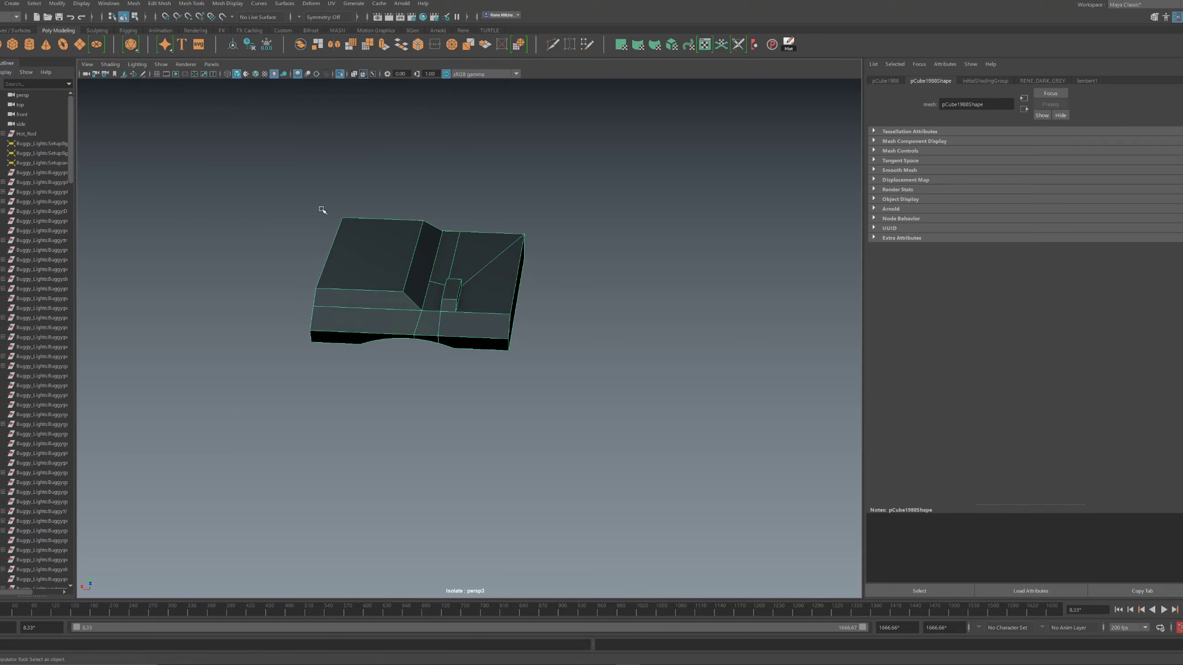
Examine the edges of the curved cutout on the watch body's underside from several angles
{"action": "right_click_drag", "start_coordinate": [589, 146], "coordinate": [553, 146]}
{"action": "left_click_drag", "start_coordinate": [535, 219], "coordinate": [496, 182], "text": "alt"}
{"action": "right_click_drag", "start_coordinate": [497, 181], "coordinate": [614, 247], "text": "alt"}
{"action": "left_click_drag", "start_coordinate": [559, 279], "coordinate": [521, 214], "text": "alt"}
{"action": "right_click_drag", "start_coordinate": [523, 216], "coordinate": [433, 212], "text": "alt"}
{"action": "left_click_drag", "start_coordinate": [431, 209], "coordinate": [436, 260], "text": "alt"}
{"action": "right_click_drag", "start_coordinate": [415, 266], "coordinate": [470, 311], "text": "alt"}
{"action": "left_click_drag", "start_coordinate": [470, 311], "coordinate": [450, 342], "text": "alt"}
{"action": "right_click_drag", "start_coordinate": [427, 353], "coordinate": [429, 333]}
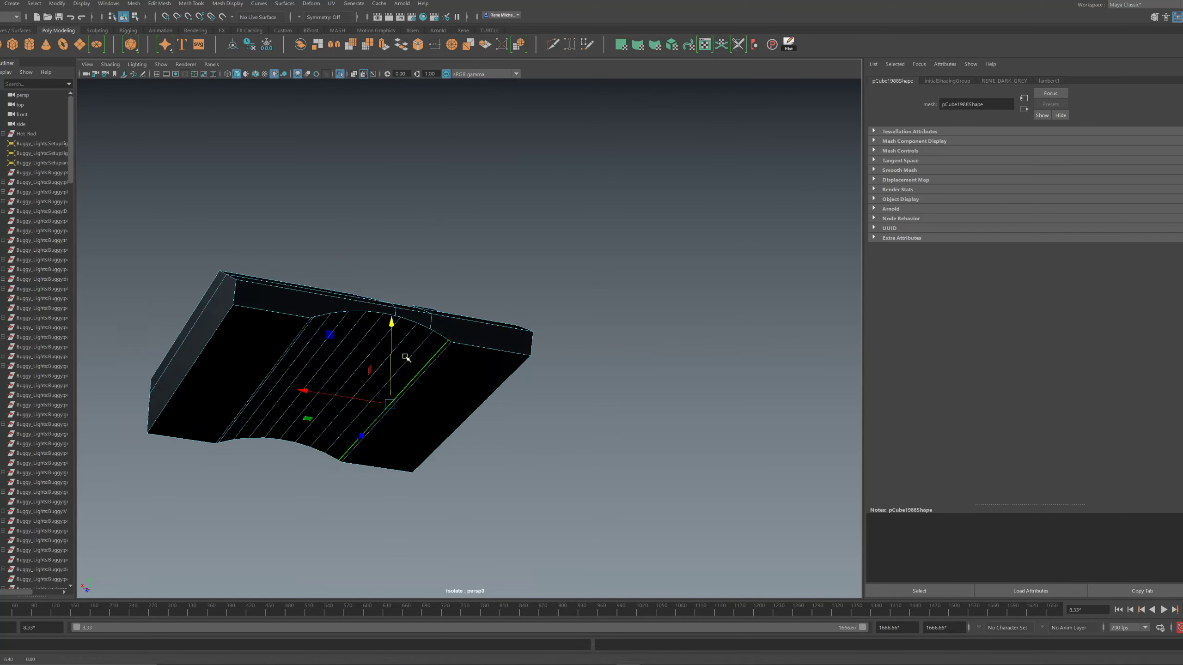
{"action": "left_click_drag", "start_coordinate": [429, 336], "coordinate": [369, 386], "text": "alt"}
{"action": "left_click", "coordinate": [368, 386]}
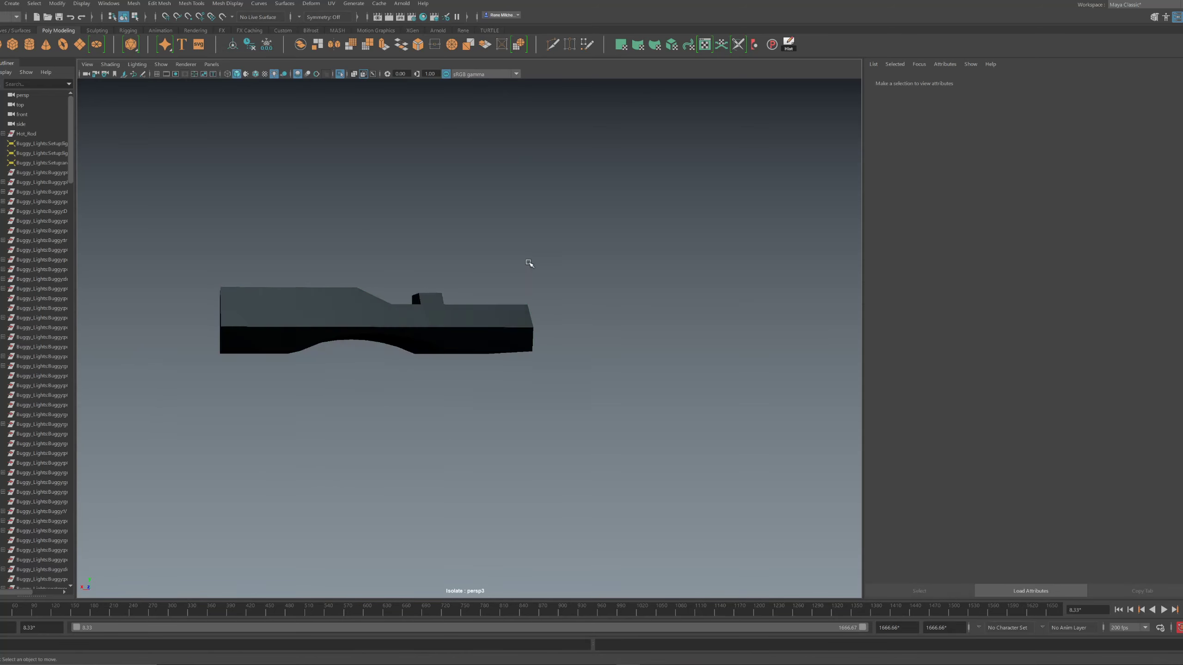
Turn off isolation to show the watch body on the arm with the whole scene
{"action": "left_click_drag", "start_coordinate": [528, 259], "coordinate": [403, 295], "text": "alt"}
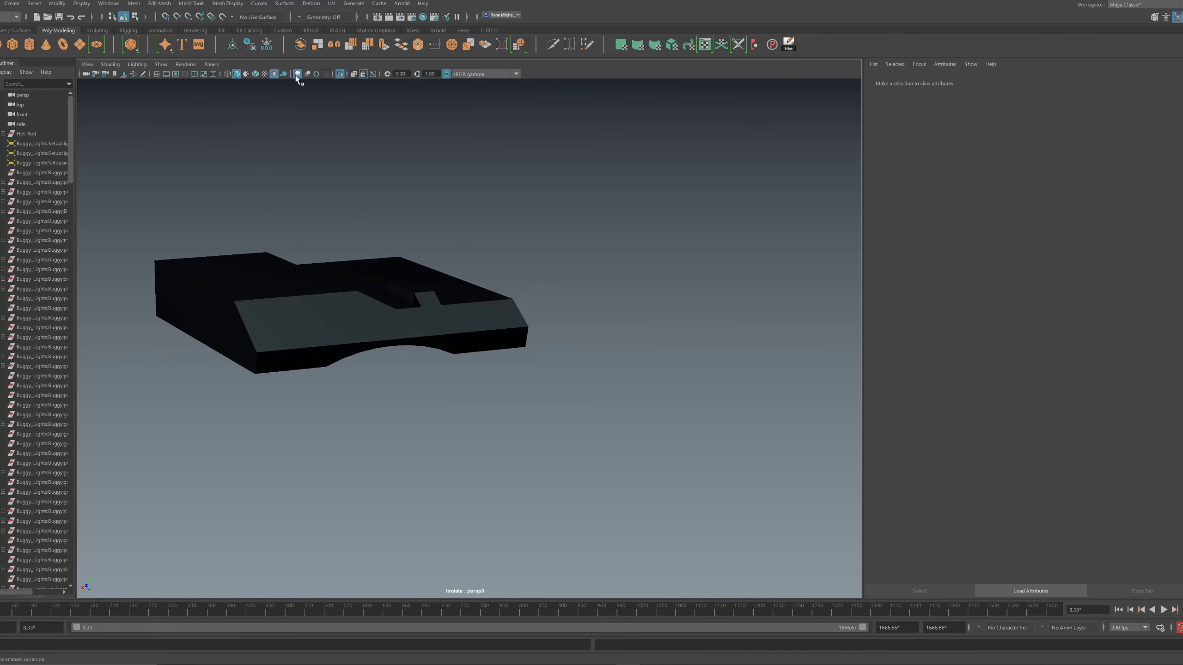
{"action": "left_click", "coordinate": [339, 74]}
{"action": "left_click_drag", "start_coordinate": [462, 264], "coordinate": [515, 305], "text": "alt"}
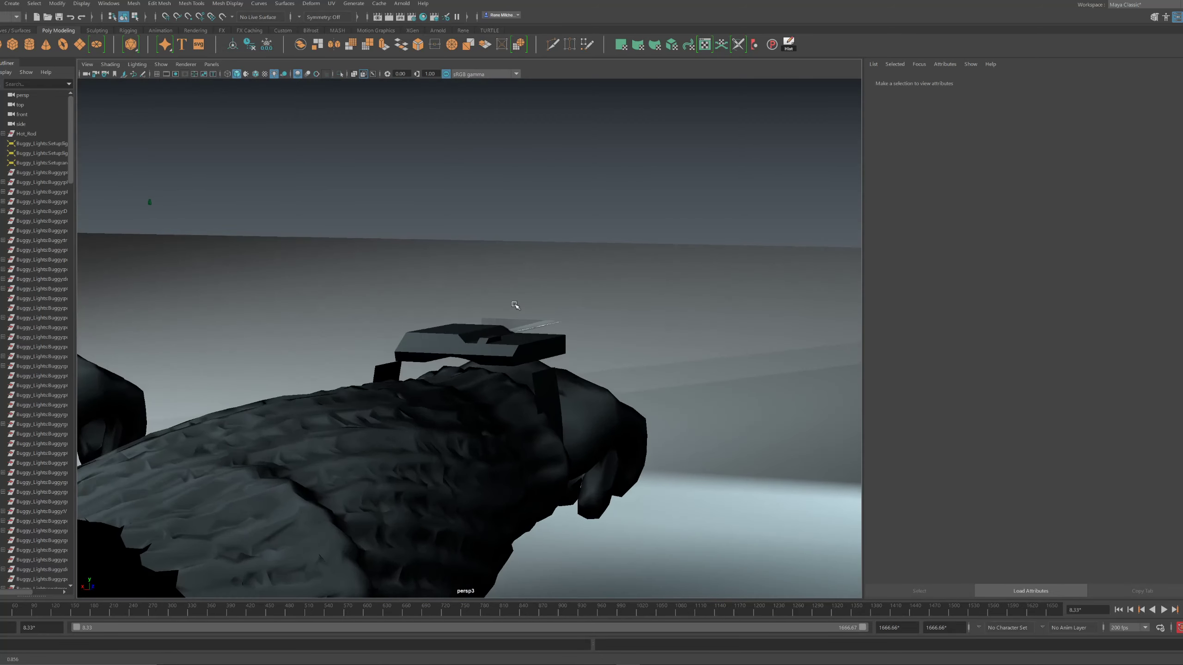
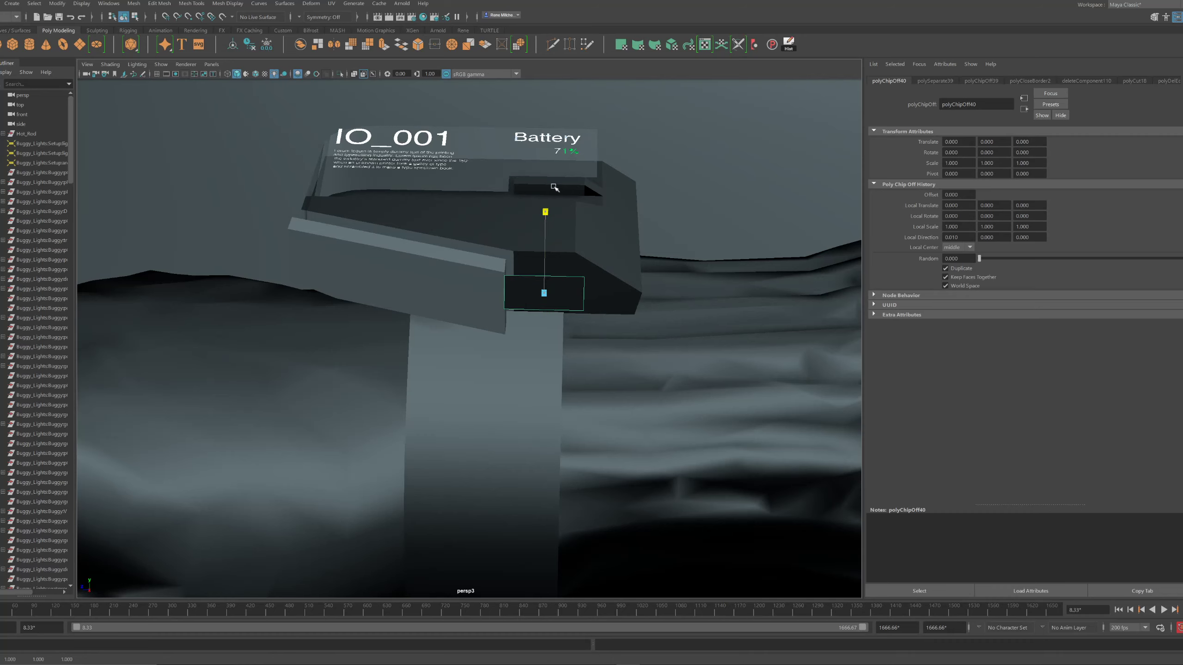
Reshape the extracted face into a narrow upright plate and place it in front of the wrist strap
{"action": "key", "text": "r"}
{"action": "left_click_drag", "start_coordinate": [554, 187], "coordinate": [498, 203], "text": "alt"}
{"action": "key", "text": "w"}
{"action": "left_click_drag", "start_coordinate": [448, 281], "coordinate": [450, 348], "text": "alt"}
{"action": "key", "text": "f"}
{"action": "mouse_move", "coordinate": [460, 345]}
{"action": "right_mouse_down", "text": "alt"}
{"action": "mouse_move", "coordinate": [503, 328]}
{"action": "mouse_move", "coordinate": [444, 320]}
{"action": "mouse_move", "coordinate": [475, 346]}
{"action": "mouse_move", "coordinate": [438, 344]}
{"action": "right_mouse_up", "text": "alt"}
{"action": "left_click_drag", "start_coordinate": [442, 344], "coordinate": [409, 370]}
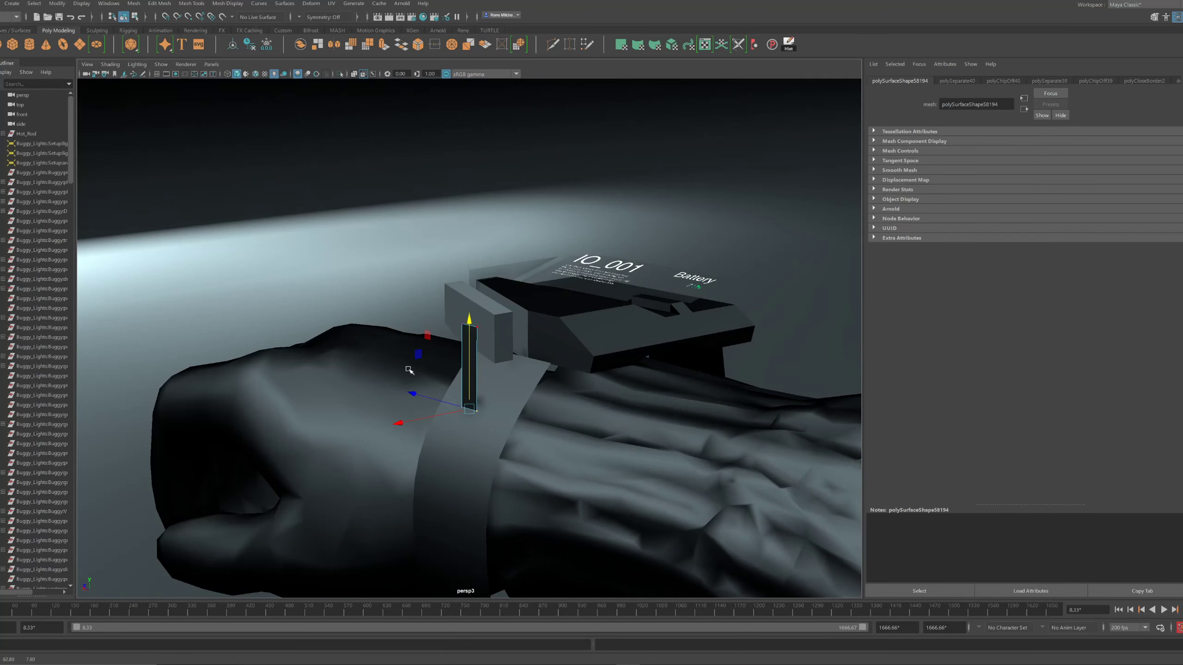
{"action": "left_click_drag", "start_coordinate": [540, 264], "coordinate": [475, 332], "text": "alt"}
{"action": "right_click_drag", "start_coordinate": [475, 333], "coordinate": [484, 294], "text": "alt"}
{"action": "left_click_drag", "start_coordinate": [484, 293], "coordinate": [507, 315], "text": "alt"}
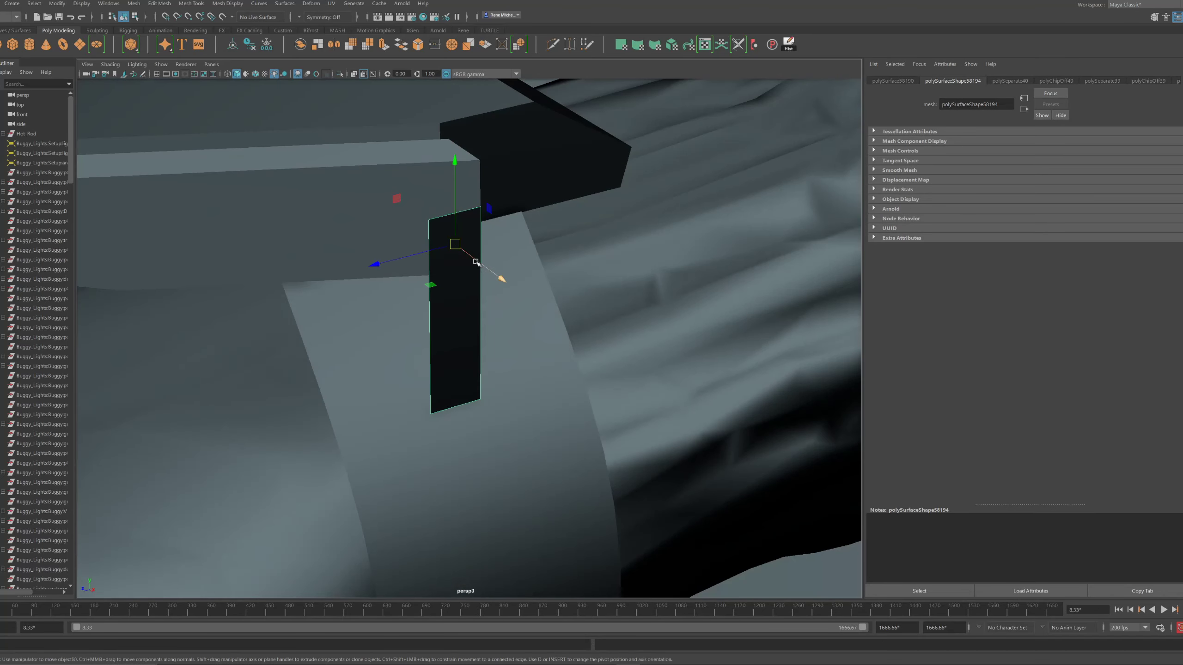
Extrude the plate's border edges outward with an offset of 0.2
{"action": "left_click_drag", "start_coordinate": [473, 259], "coordinate": [433, 235], "text": "alt"}
{"action": "key", "text": "ctrl+e"}
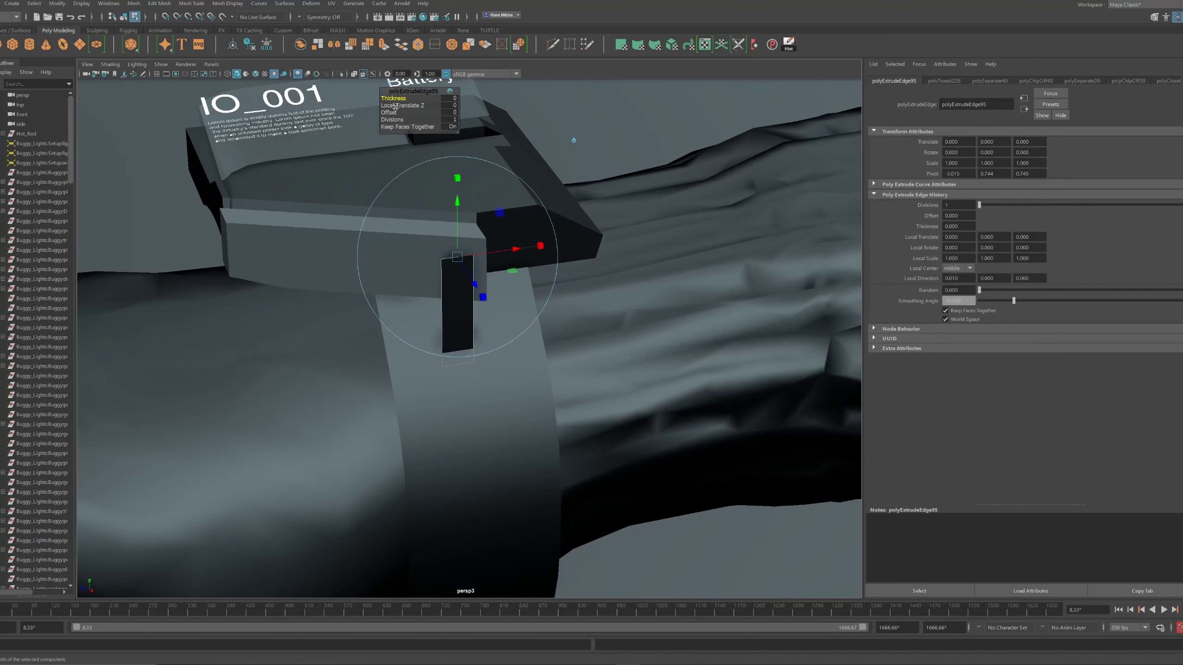
{"action": "mouse_move", "coordinate": [388, 112]}
{"action": "left_mouse_down"}
{"action": "mouse_move", "coordinate": [401, 113]}
{"action": "mouse_move", "coordinate": [387, 114]}
{"action": "left_mouse_up"}
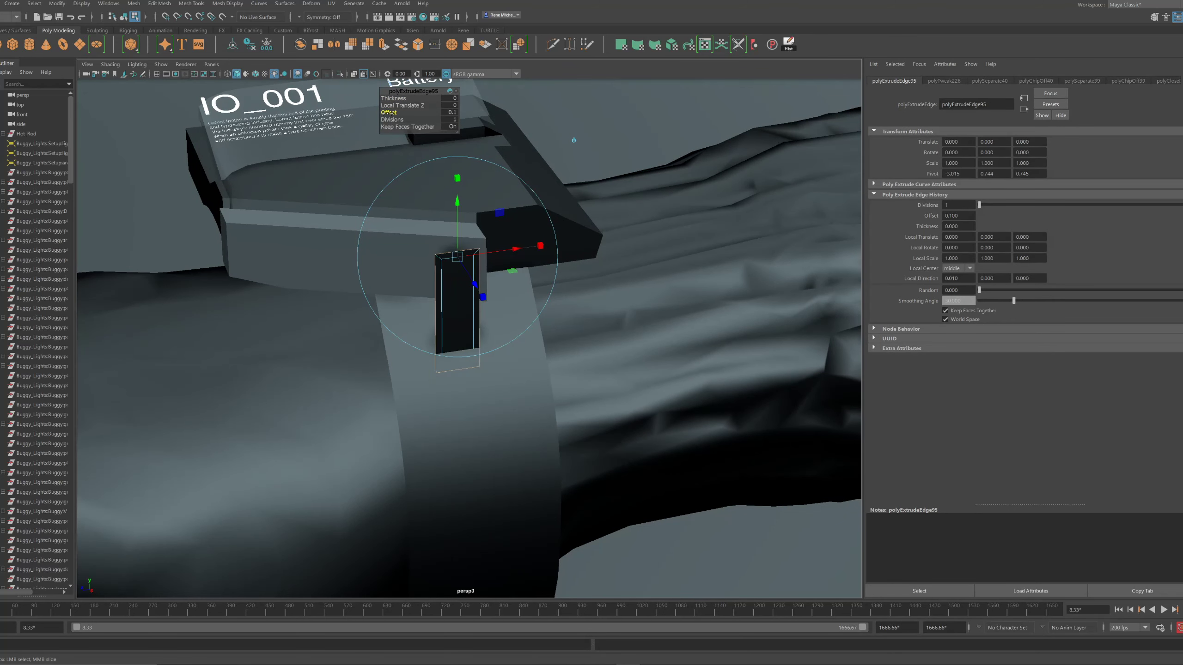
{"action": "key", "text": "w"}
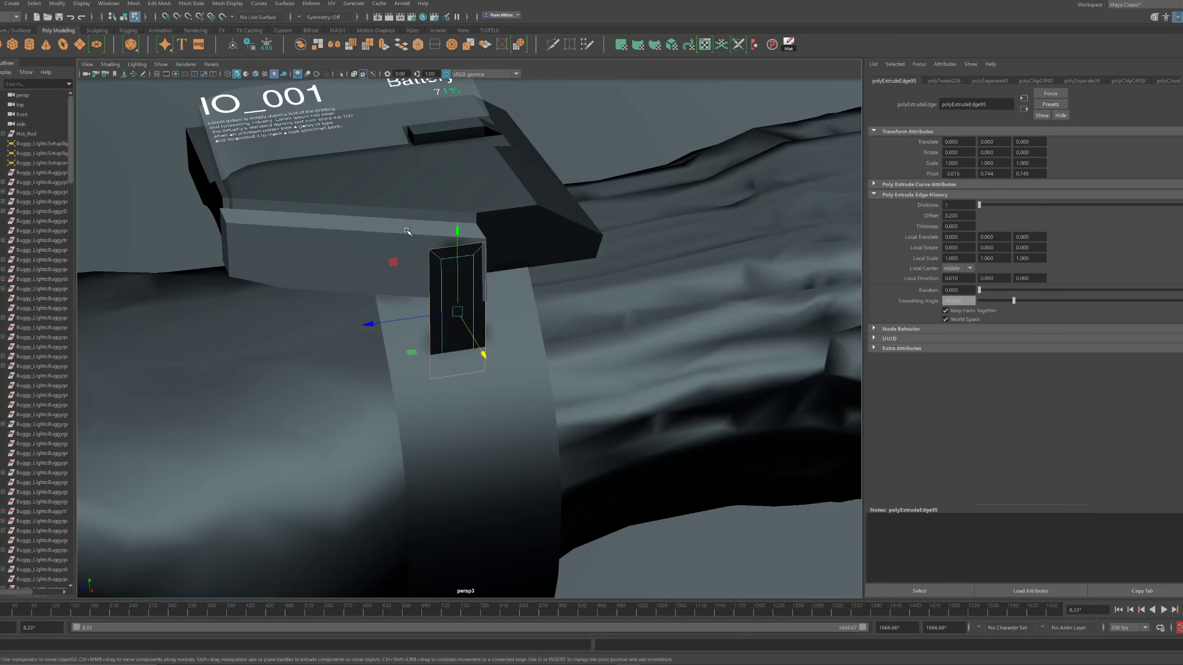
Extract the plate's centre face from its extruded border as a separate piece and centre its pivot
{"action": "left_click", "coordinate": [450, 300]}
{"action": "key", "text": "Delete"}
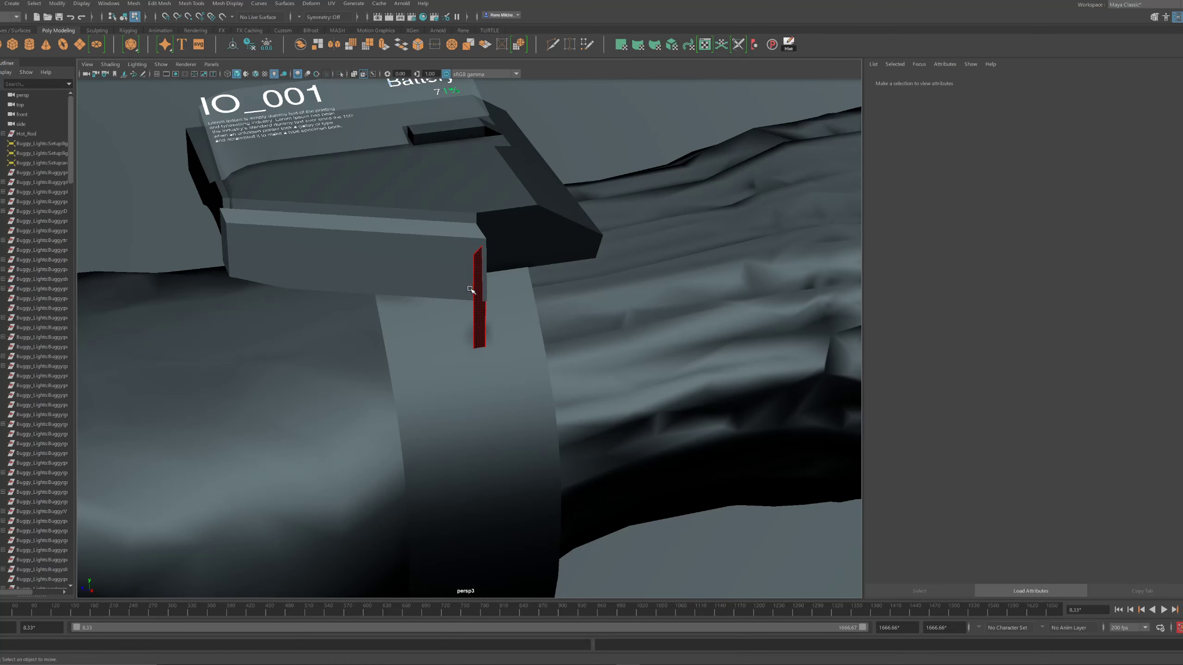
{"action": "left_click", "coordinate": [470, 287]}
{"action": "right_click", "coordinate": [470, 286], "text": "shift"}
{"action": "left_click", "coordinate": [458, 435]}
{"action": "key", "text": "F8"}
{"action": "left_click", "coordinate": [465, 299]}
{"action": "left_click_drag", "start_coordinate": [457, 299], "coordinate": [509, 288], "text": "alt"}
{"action": "left_click", "coordinate": [60, 4]}
{"action": "left_click", "coordinate": [77, 70]}
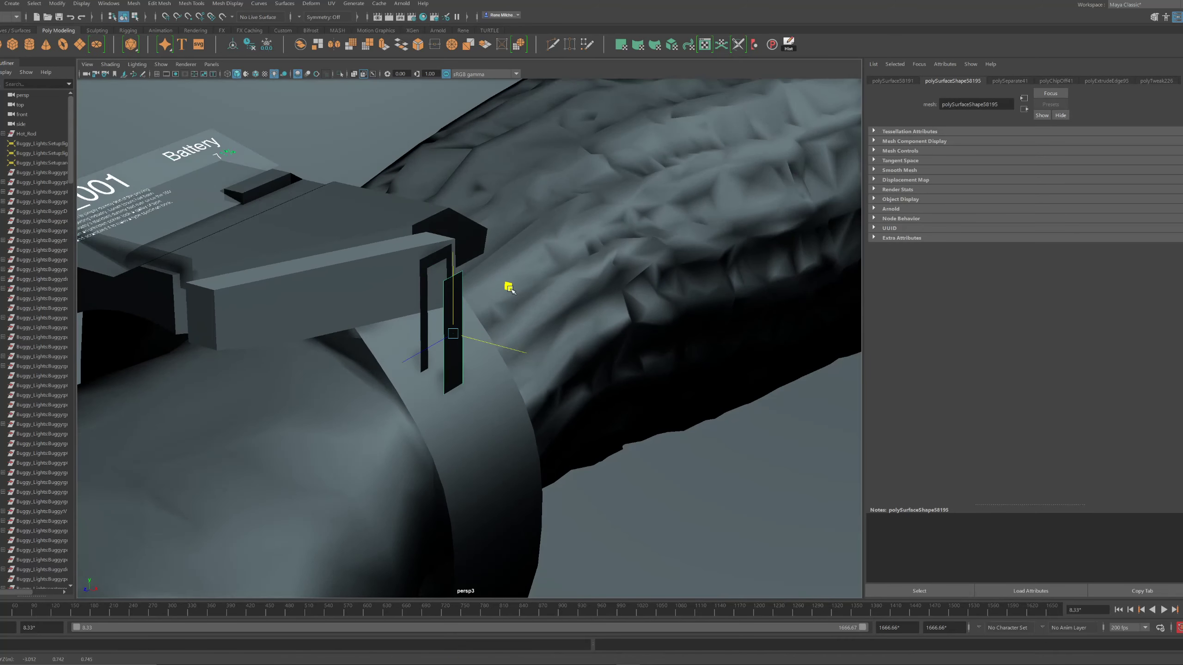
Extrude the separated piece's border edges back toward the strap to form a clasp block with depth
{"action": "left_click", "coordinate": [448, 292]}
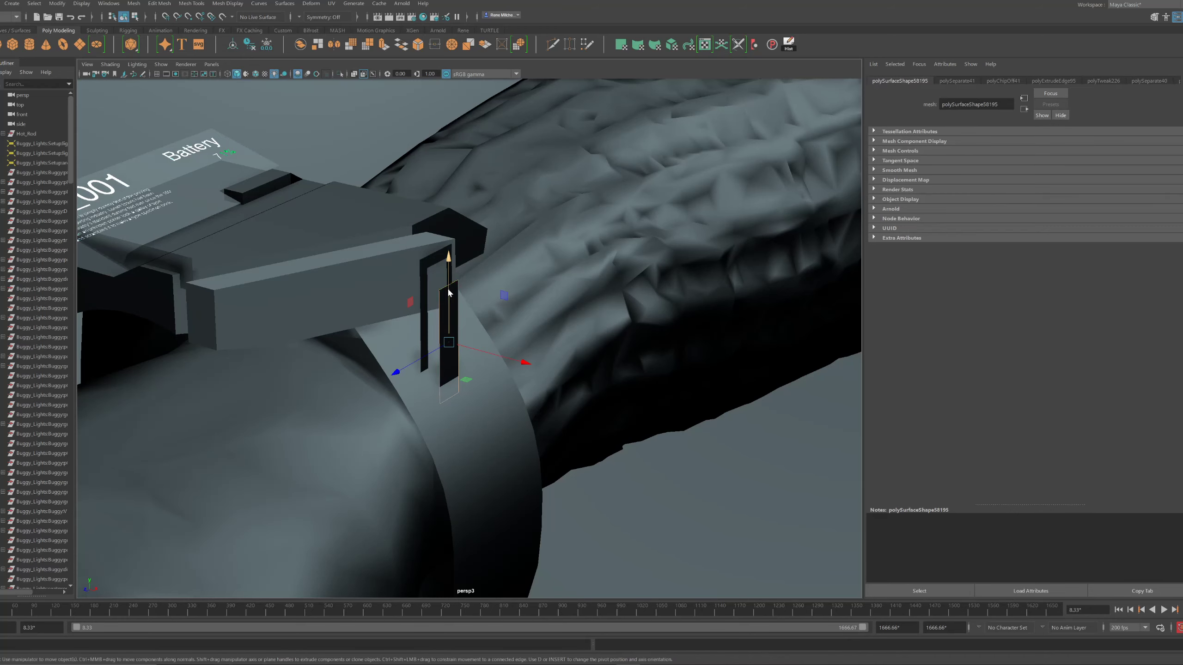
{"action": "left_click_drag", "start_coordinate": [446, 296], "coordinate": [504, 296], "text": "alt"}
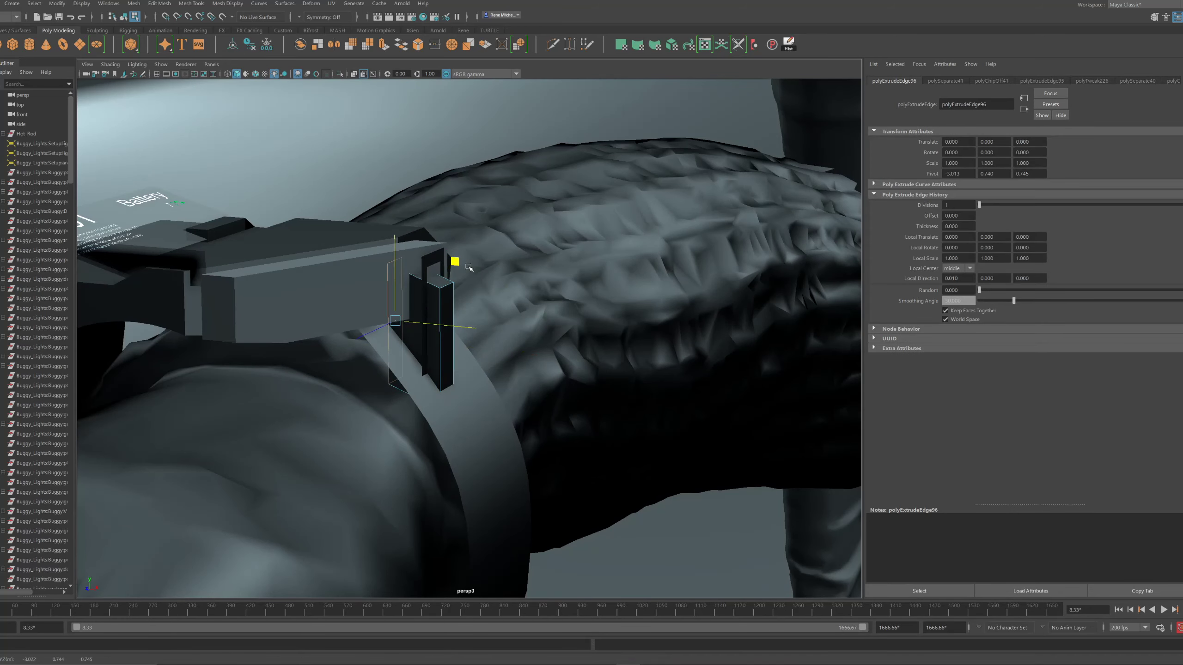
{"action": "left_click_drag", "start_coordinate": [442, 303], "coordinate": [459, 312], "text": "alt"}
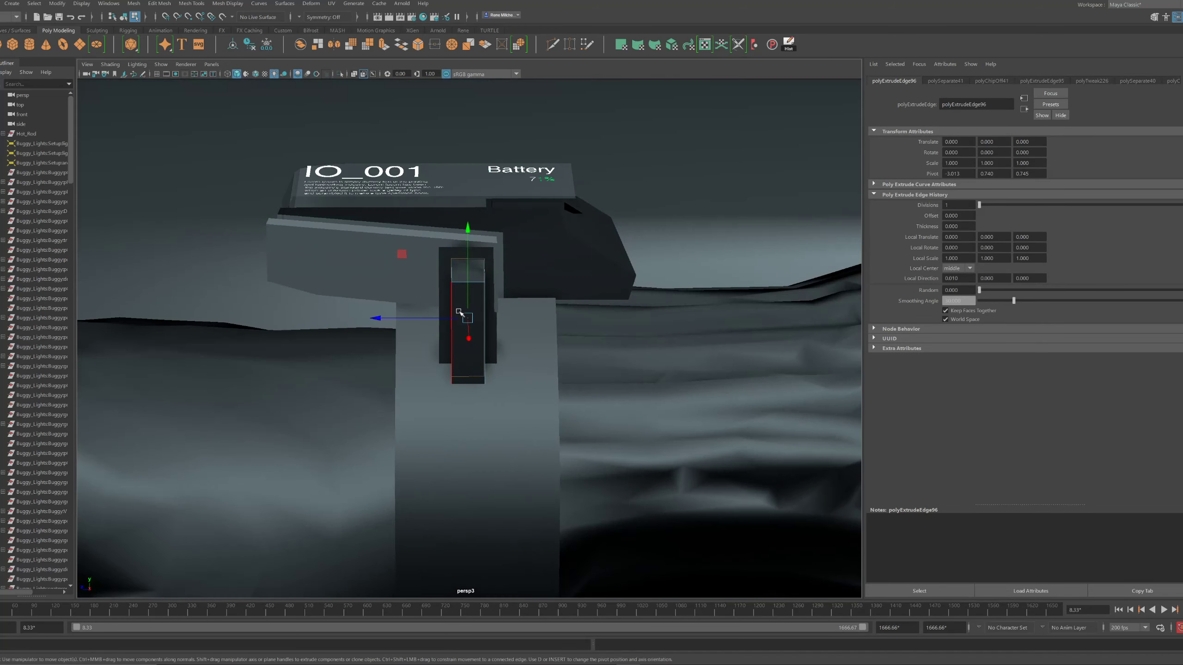
{"action": "left_click", "coordinate": [470, 303]}
{"action": "left_click_drag", "start_coordinate": [484, 237], "coordinate": [580, 329], "text": "alt"}
Check the wrist strap's material attributes and assign an existing material to the strap
{"action": "left_click", "coordinate": [508, 388]}
{"action": "right_click_drag", "start_coordinate": [508, 387], "coordinate": [514, 616]}
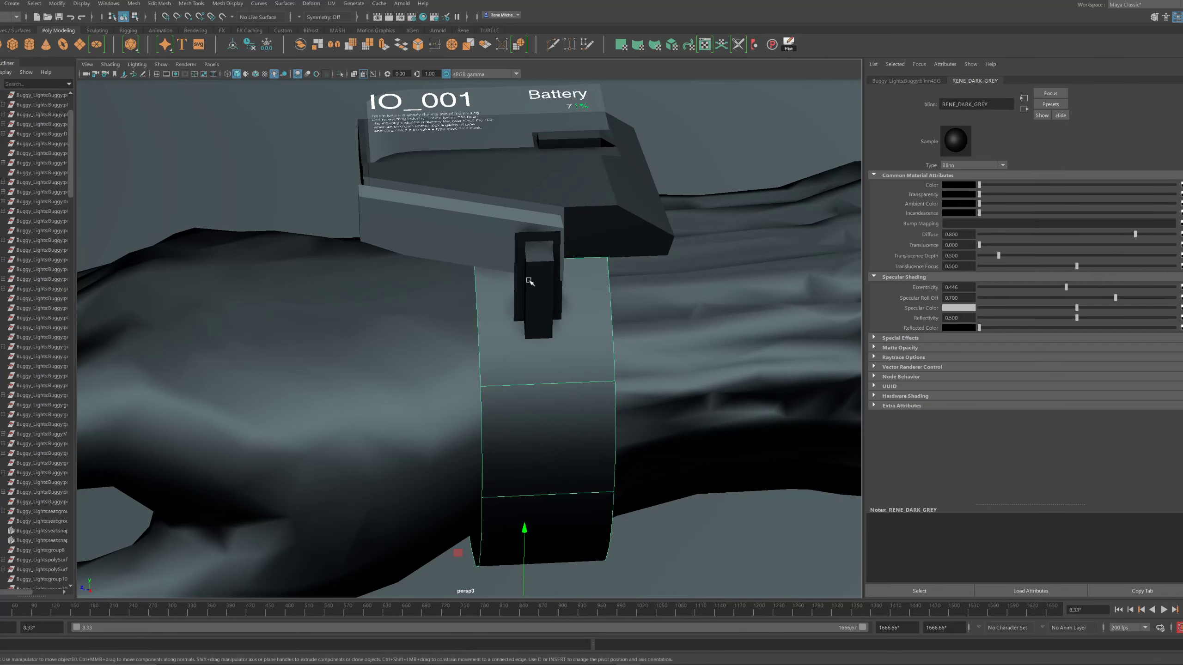
{"action": "right_click_drag", "start_coordinate": [534, 401], "coordinate": [549, 664]}
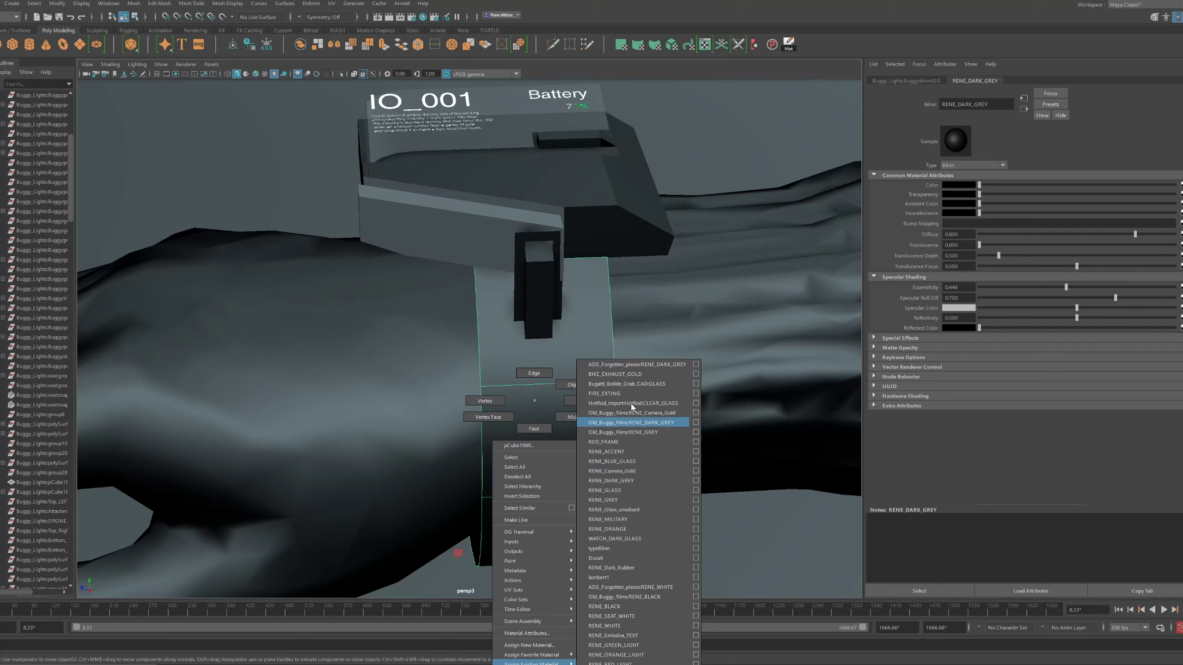
{"action": "right_click_drag", "start_coordinate": [631, 404], "coordinate": [615, 333]}
Assign the existing RENE_GREY material to the clasp block in front of the strap
{"action": "left_click", "coordinate": [545, 298]}
{"action": "right_click_drag", "start_coordinate": [546, 298], "coordinate": [634, 568]}
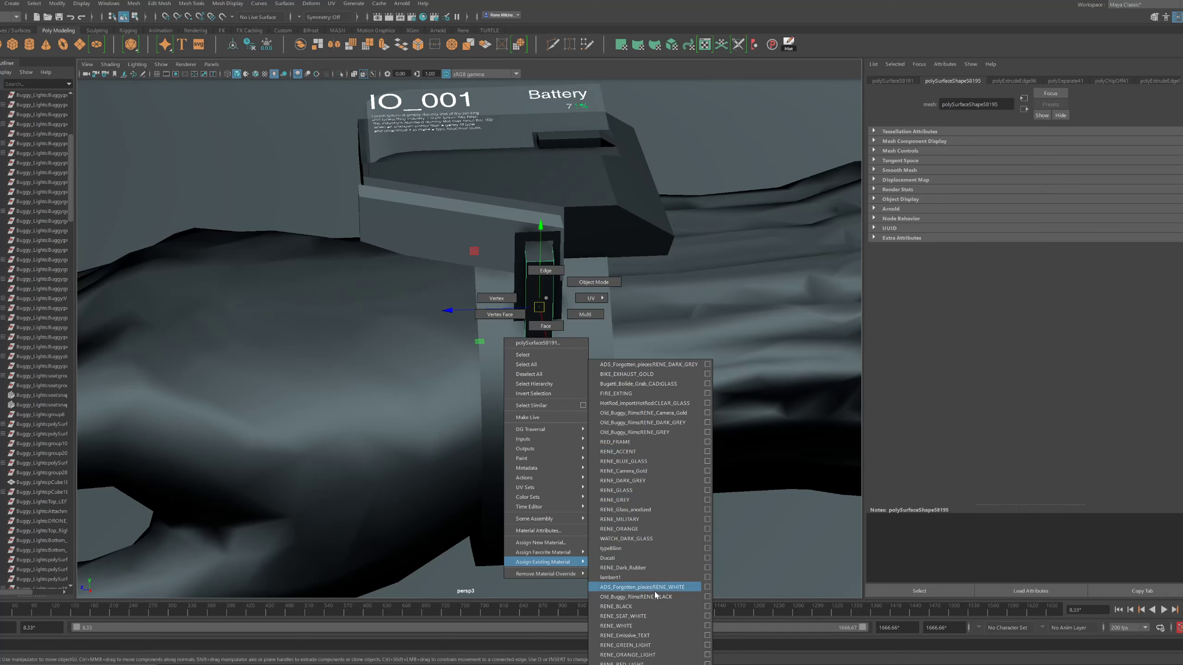
{"action": "right_click_drag", "start_coordinate": [639, 493], "coordinate": [638, 493]}
{"action": "left_click_drag", "start_coordinate": [559, 354], "coordinate": [529, 371], "text": "alt"}
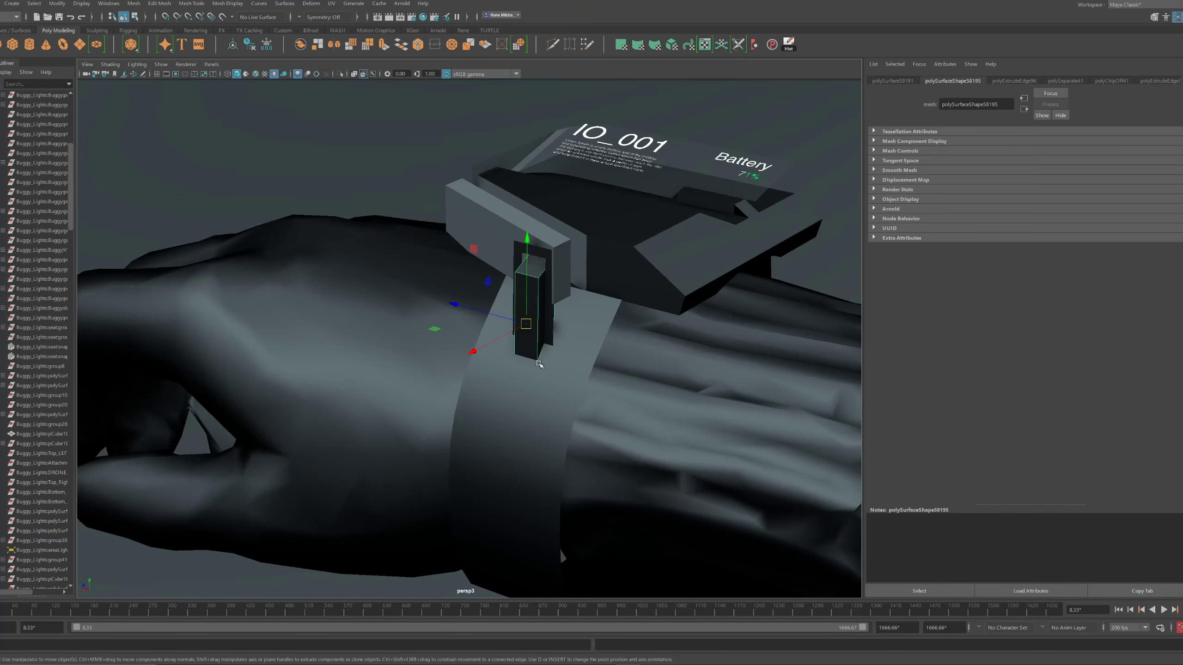
{"action": "right_click_drag", "start_coordinate": [526, 311], "coordinate": [539, 574]}
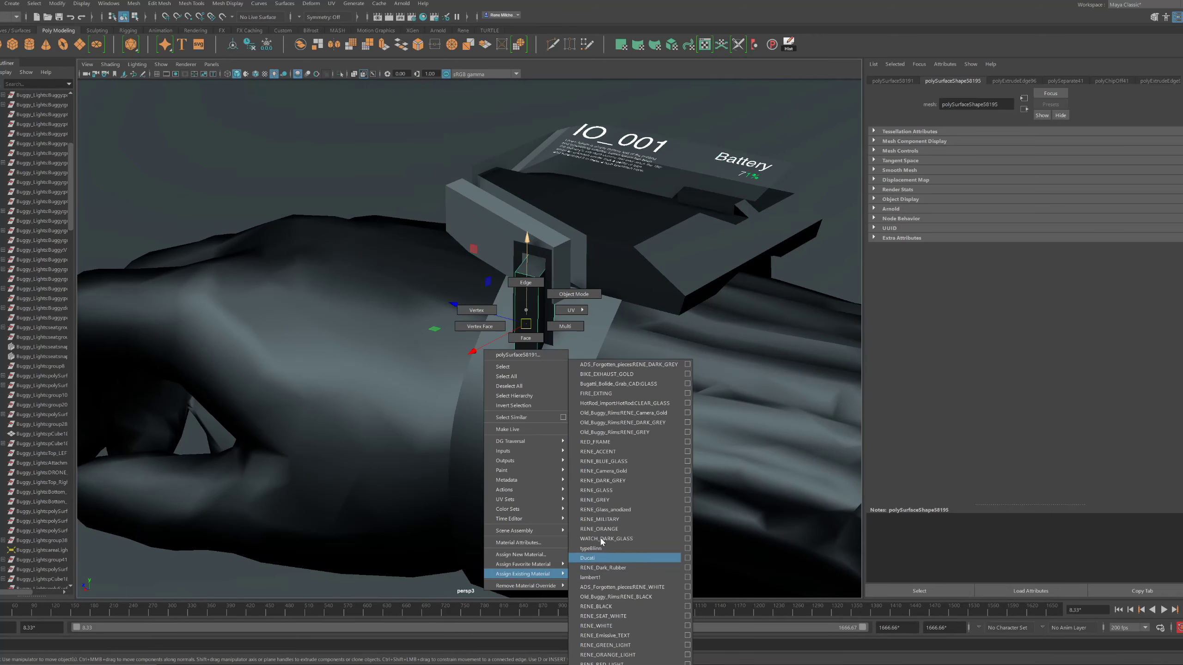
{"action": "right_click_drag", "start_coordinate": [608, 502], "coordinate": [608, 502]}
{"action": "right_click_drag", "start_coordinate": [526, 323], "coordinate": [691, 145]}
Examine the wrist device, its side bar and the clasp on the arm from several angles
{"action": "left_click_drag", "start_coordinate": [491, 219], "coordinate": [470, 313], "text": "alt"}
{"action": "left_click", "coordinate": [474, 294]}
{"action": "middle_click_drag", "start_coordinate": [449, 281], "coordinate": [493, 314], "text": "alt"}
{"action": "left_click_drag", "start_coordinate": [493, 315], "coordinate": [400, 297], "text": "alt"}
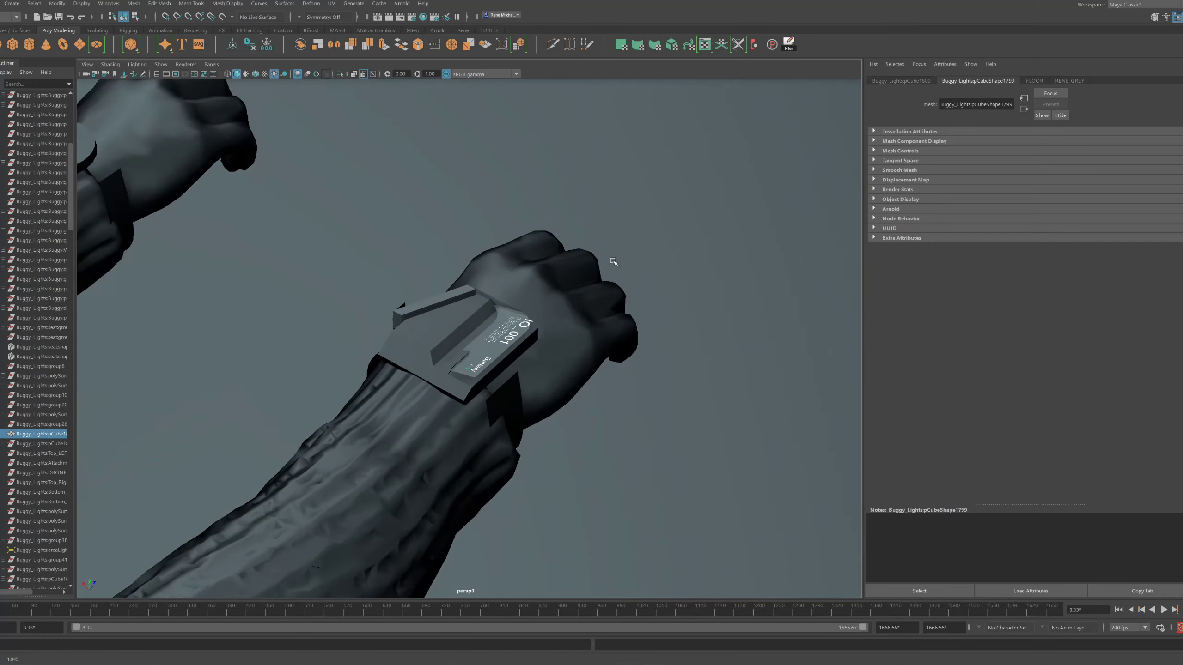
{"action": "left_click_drag", "start_coordinate": [614, 262], "coordinate": [684, 274], "text": "alt"}
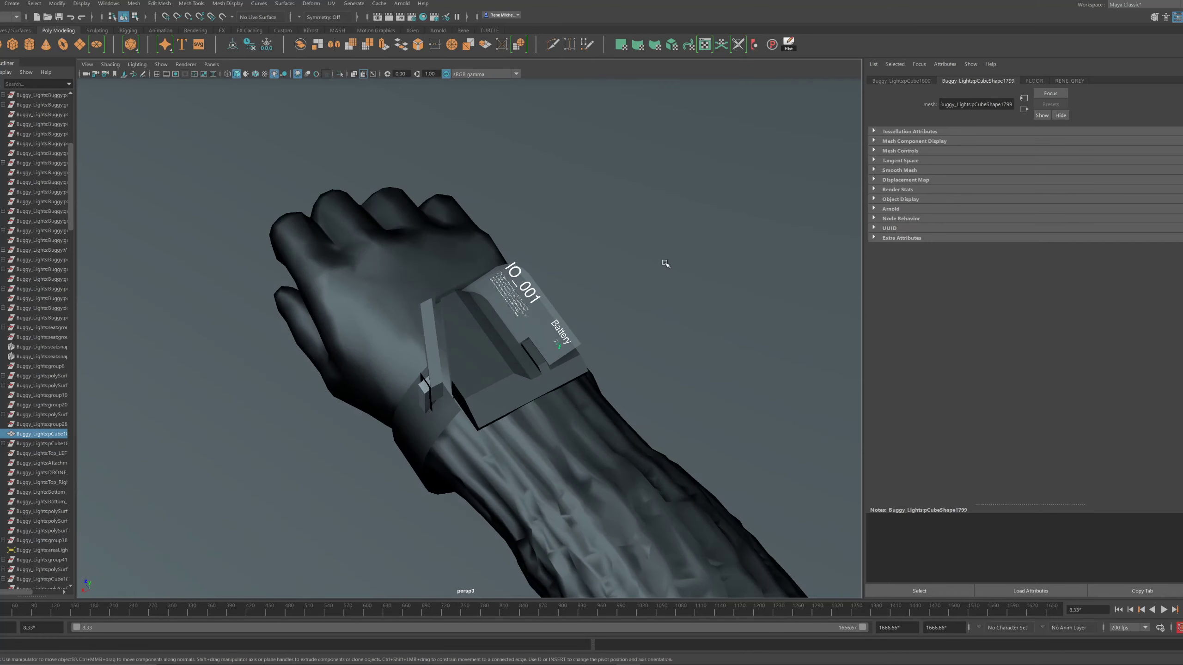
{"action": "left_click_drag", "start_coordinate": [703, 316], "coordinate": [729, 299], "text": "alt"}
{"action": "right_click_drag", "start_coordinate": [728, 299], "coordinate": [671, 294], "text": "alt"}
{"action": "left_click_drag", "start_coordinate": [671, 294], "coordinate": [668, 304], "text": "alt"}
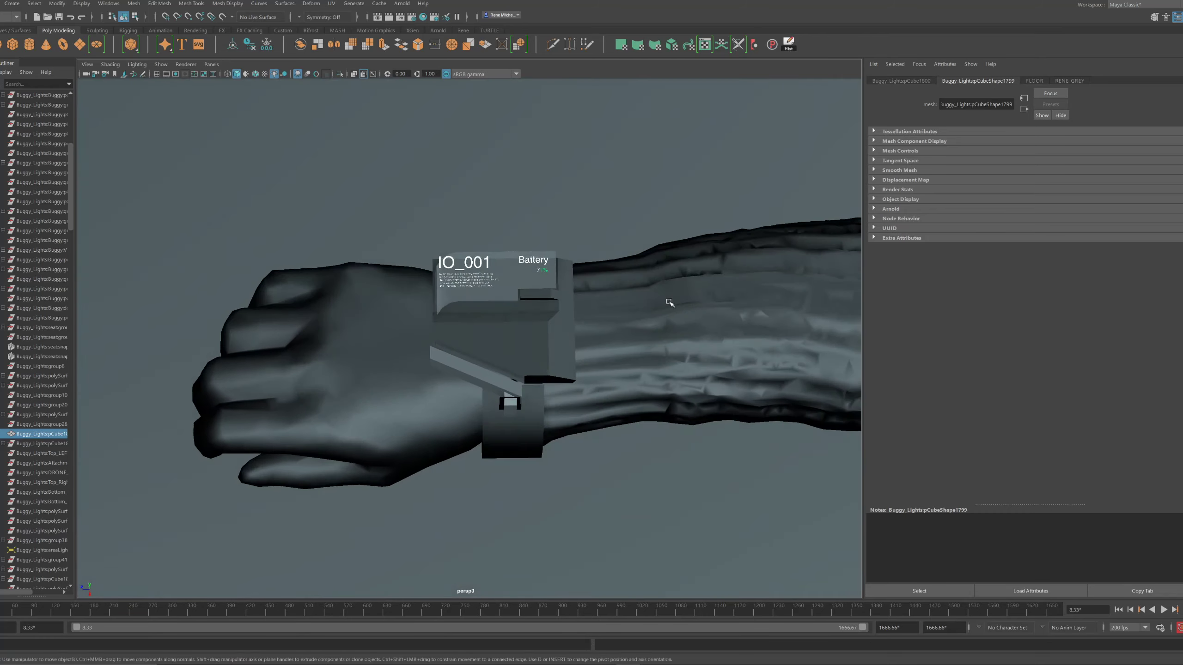
{"action": "right_click_drag", "start_coordinate": [668, 304], "coordinate": [664, 334], "text": "alt"}
{"action": "left_click_drag", "start_coordinate": [665, 334], "coordinate": [646, 328], "text": "alt"}
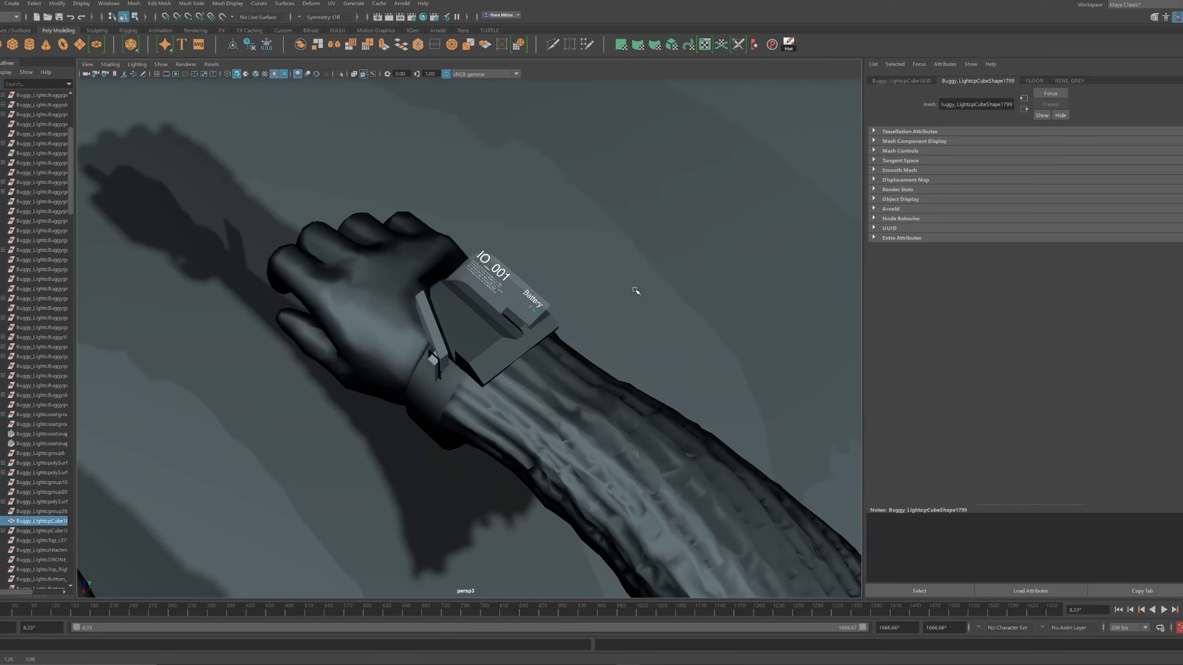
{"action": "left_click_drag", "start_coordinate": [636, 291], "coordinate": [634, 278], "text": "alt"}
{"action": "left_click_drag", "start_coordinate": [548, 282], "coordinate": [573, 275], "text": "alt"}
{"action": "right_click_drag", "start_coordinate": [573, 275], "coordinate": [605, 291], "text": "alt"}
{"action": "left_click_drag", "start_coordinate": [604, 291], "coordinate": [524, 296], "text": "alt"}
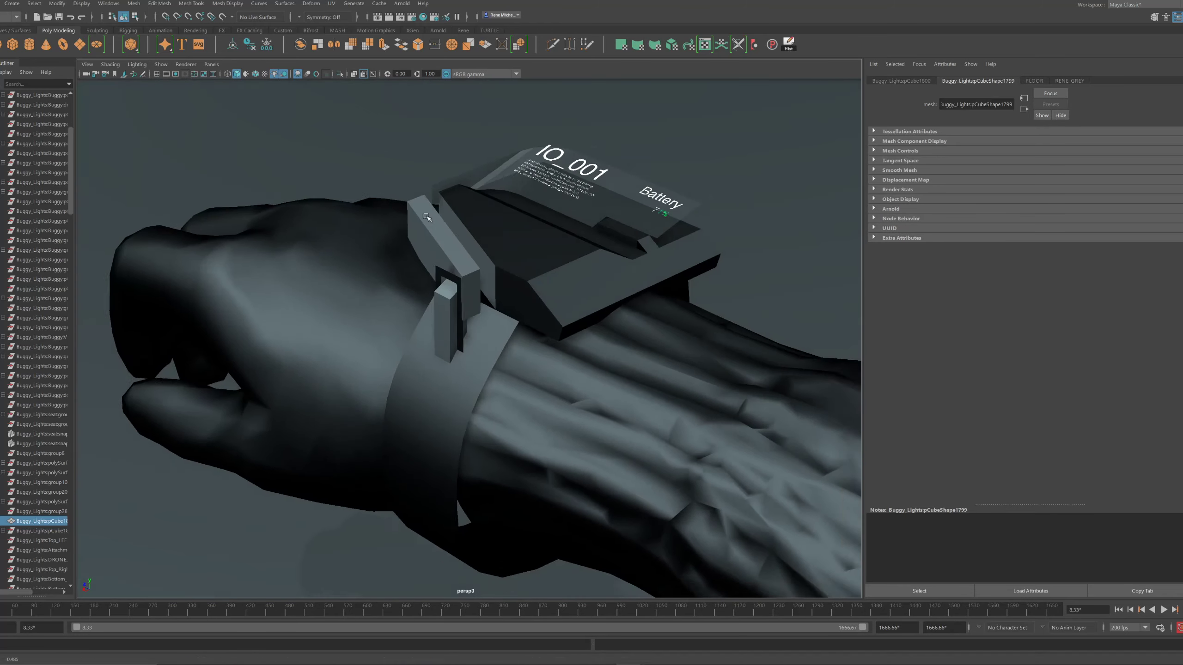
Bevel the upper rim edge of the round disc on the middle arm with a fraction of 0.3
{"action": "right_click_drag", "start_coordinate": [524, 295], "coordinate": [432, 241], "text": "alt"}
{"action": "left_click_drag", "start_coordinate": [432, 241], "coordinate": [401, 440], "text": "alt"}
{"action": "left_click", "coordinate": [401, 440]}
{"action": "key", "text": "f"}
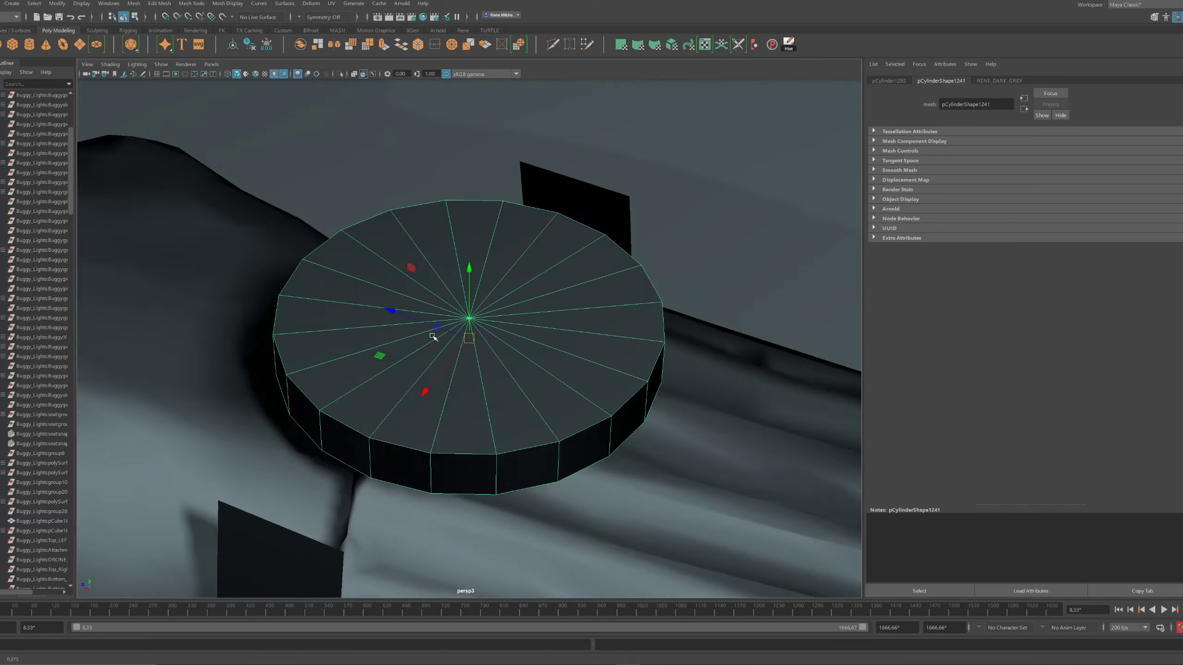
{"action": "right_click_drag", "start_coordinate": [433, 337], "coordinate": [412, 323], "text": "alt"}
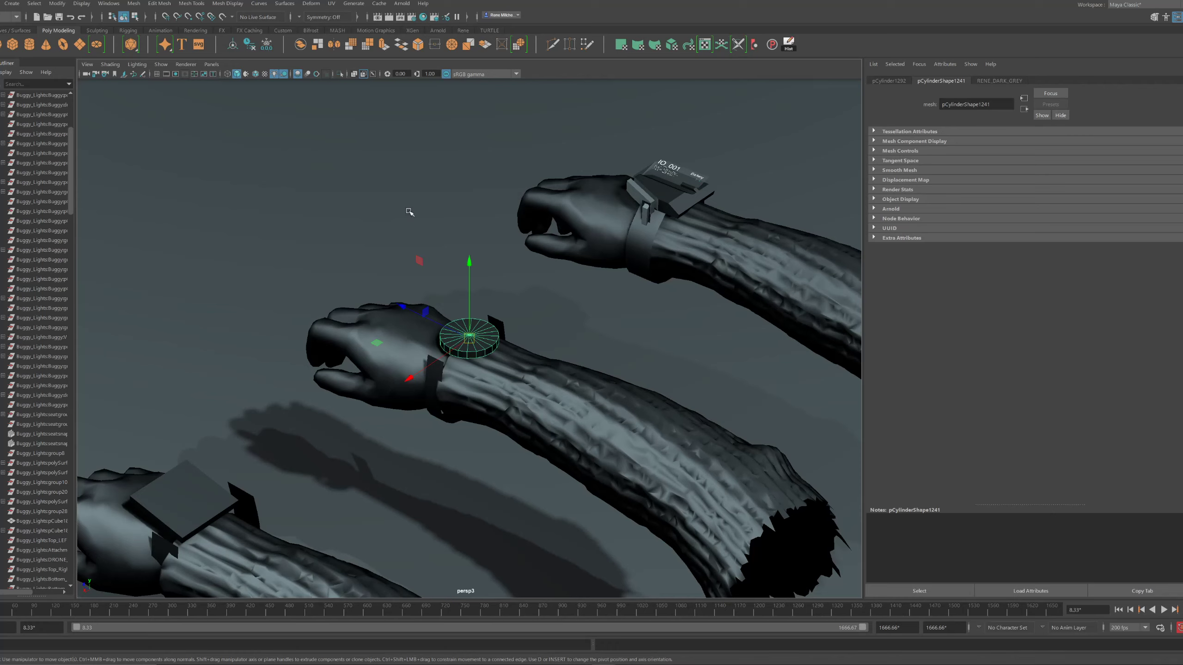
{"action": "scroll", "coordinate": [517, 338], "scroll_direction": "up", "scroll_amount": 4}
{"action": "middle_click_drag", "start_coordinate": [514, 341], "coordinate": [541, 303], "text": "alt"}
{"action": "key", "text": "f"}
{"action": "scroll", "coordinate": [549, 351], "scroll_direction": "down", "scroll_amount": 3}
{"action": "right_click_drag", "start_coordinate": [582, 431], "coordinate": [584, 399]}
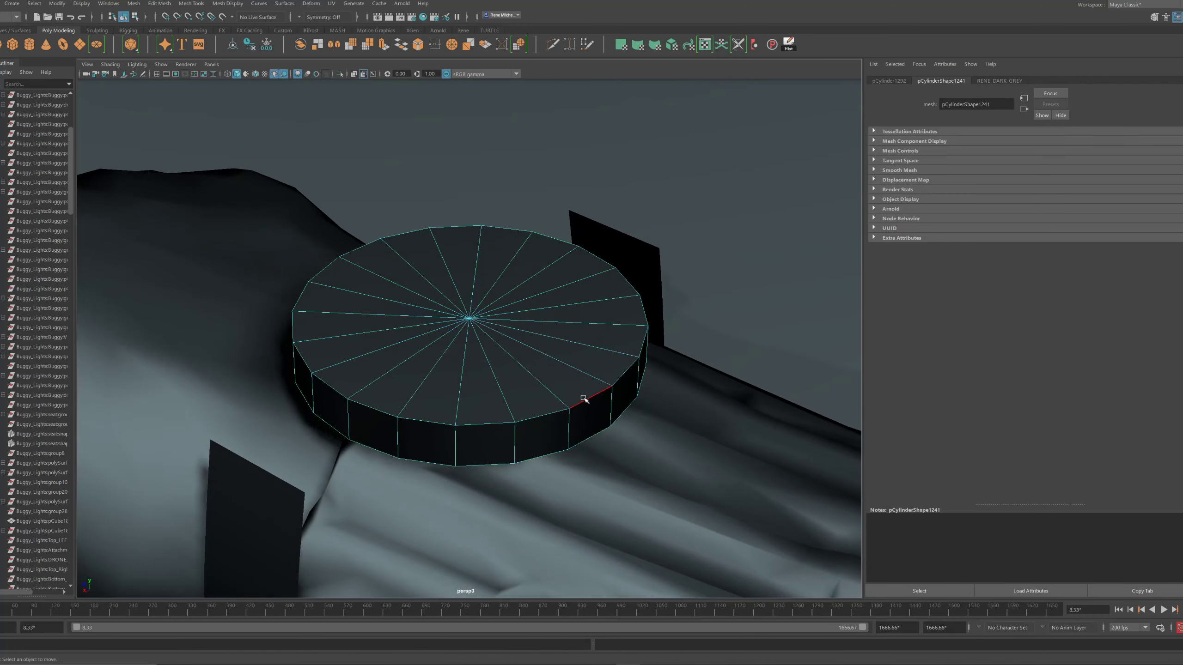
{"action": "left_click_drag", "start_coordinate": [635, 386], "coordinate": [622, 375], "text": "alt"}
{"action": "key", "text": "ctrl+b"}
{"action": "left_click_drag", "start_coordinate": [394, 100], "coordinate": [388, 118]}
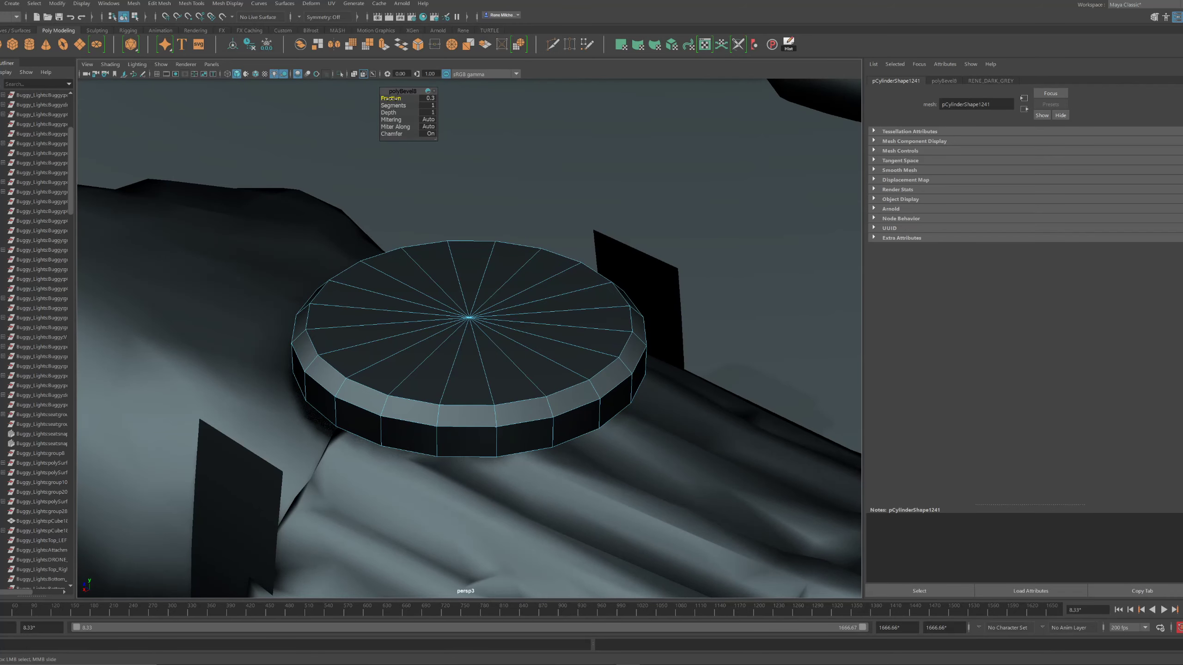
Duplicate the beveled rim faces of the round disc as a separate ring
{"action": "left_click", "coordinate": [329, 380]}
{"action": "right_click_drag", "start_coordinate": [330, 382], "coordinate": [353, 554]}
{"action": "double_click", "coordinate": [365, 390], "text": "shift"}
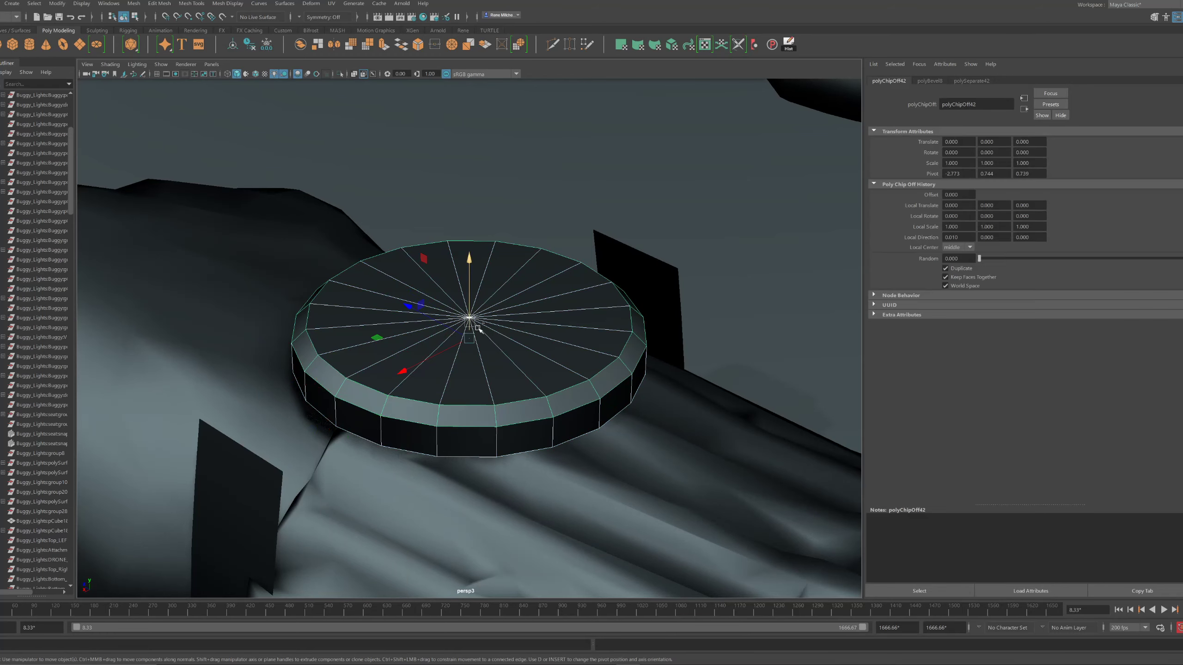
Scale the duplicated ring up so it surrounds the round disc with a gap
{"action": "key", "text": "f"}
{"action": "left_click_drag", "start_coordinate": [471, 335], "coordinate": [529, 341]}
{"action": "left_click_drag", "start_coordinate": [470, 261], "coordinate": [401, 311], "text": "alt"}
{"action": "right_click_drag", "start_coordinate": [541, 313], "coordinate": [535, 335], "text": "alt"}
{"action": "left_click_drag", "start_coordinate": [547, 382], "coordinate": [501, 404], "text": "alt"}
{"action": "left_click_drag", "start_coordinate": [375, 349], "coordinate": [384, 378], "text": "alt"}
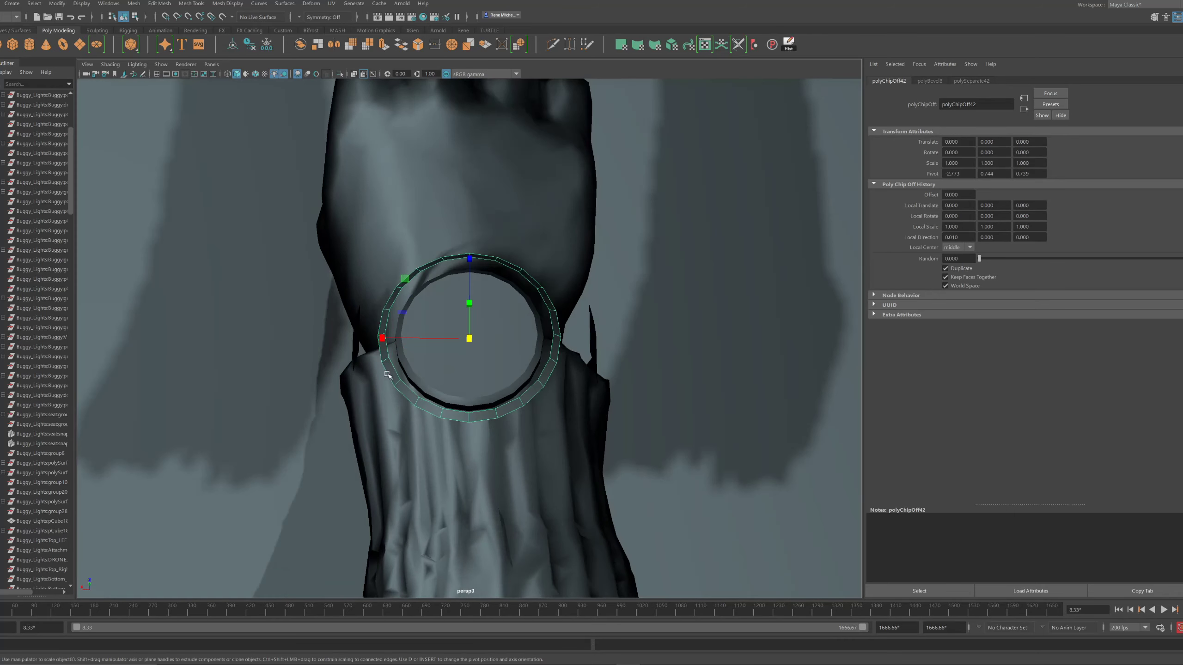
{"action": "scroll", "coordinate": [391, 371], "scroll_direction": "up", "scroll_amount": 3}
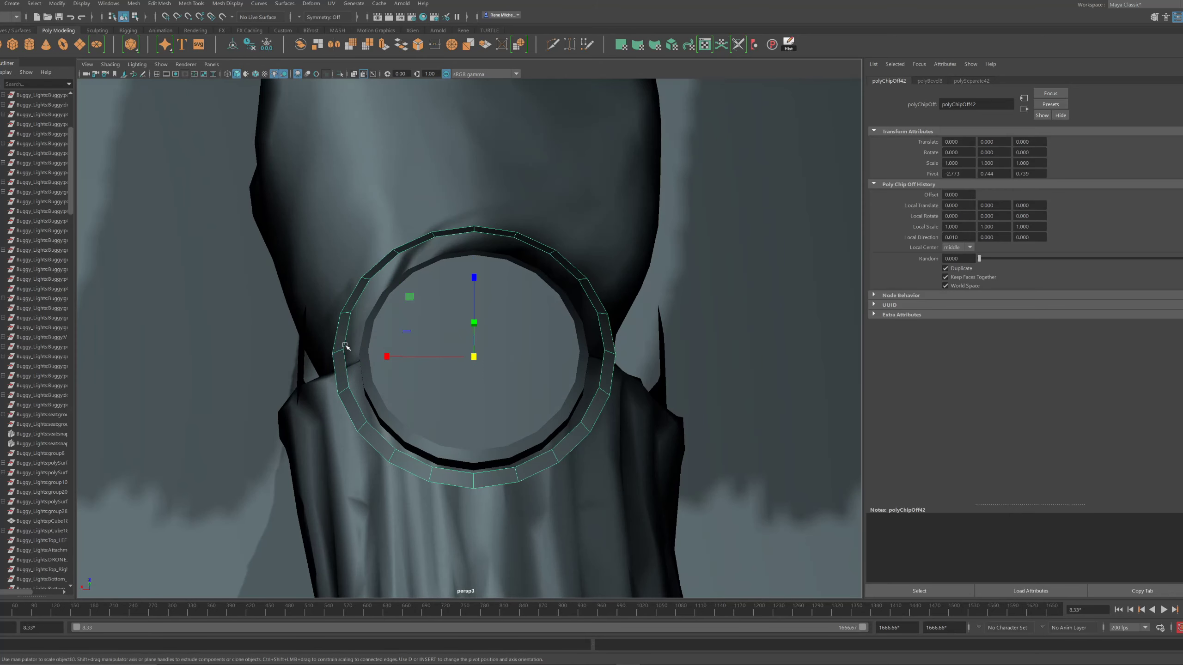
Delete cross edges on both sides of the ring's forearm half to leave straight sides and a narrow end
{"action": "left_click", "coordinate": [343, 352]}
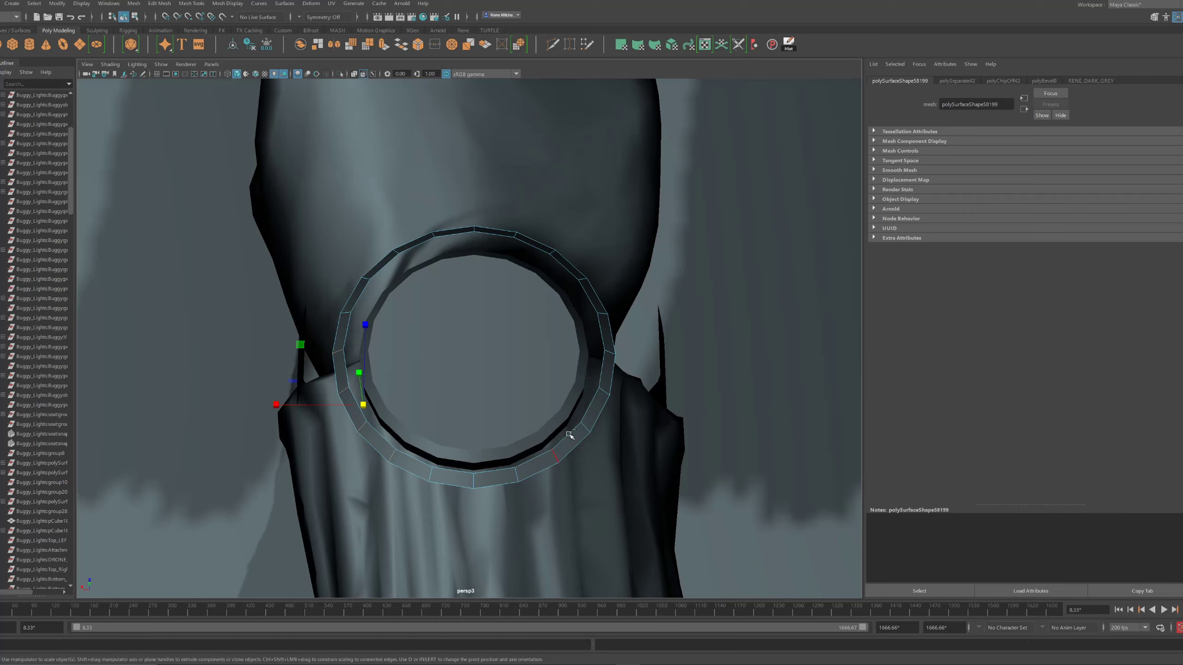
{"action": "key", "text": "ctrl+Delete"}
{"action": "scroll", "coordinate": [591, 404], "scroll_direction": "down", "scroll_amount": 5}
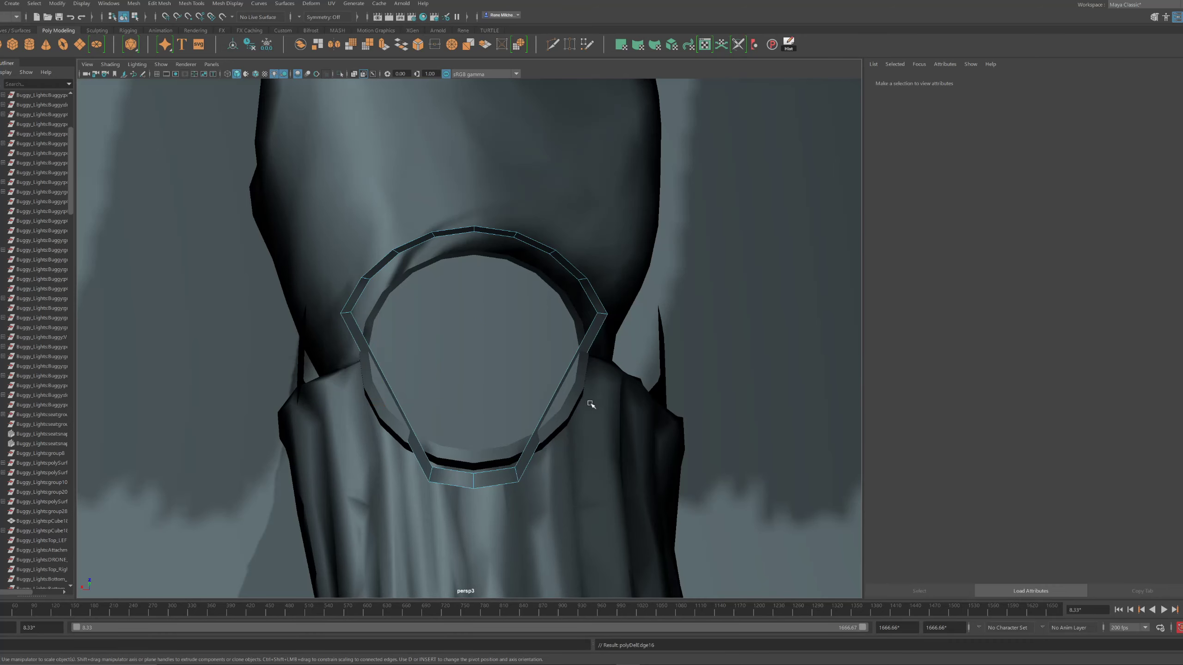
Bevel the ring's corner edges on the hand side with a fraction of 0.5 and 3 segments
{"action": "left_click_drag", "start_coordinate": [550, 396], "coordinate": [571, 356], "text": "alt"}
{"action": "scroll", "coordinate": [554, 367], "scroll_direction": "up", "scroll_amount": 3}
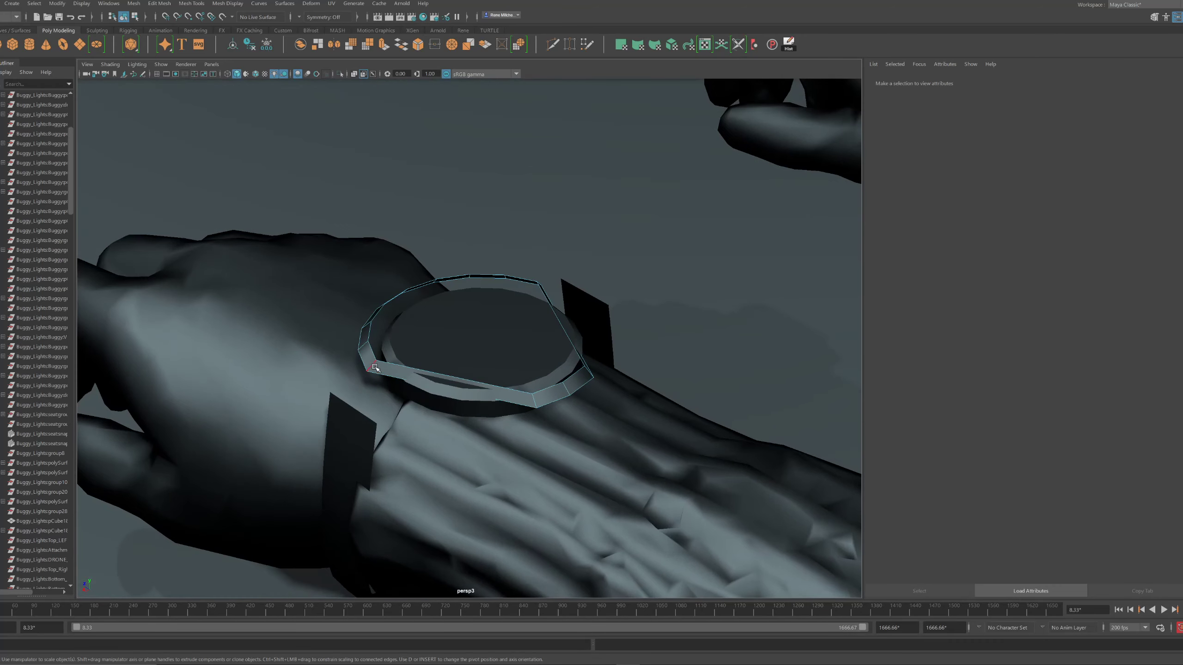
{"action": "left_click", "coordinate": [362, 351]}
{"action": "left_click_drag", "start_coordinate": [591, 275], "coordinate": [549, 308], "text": "alt"}
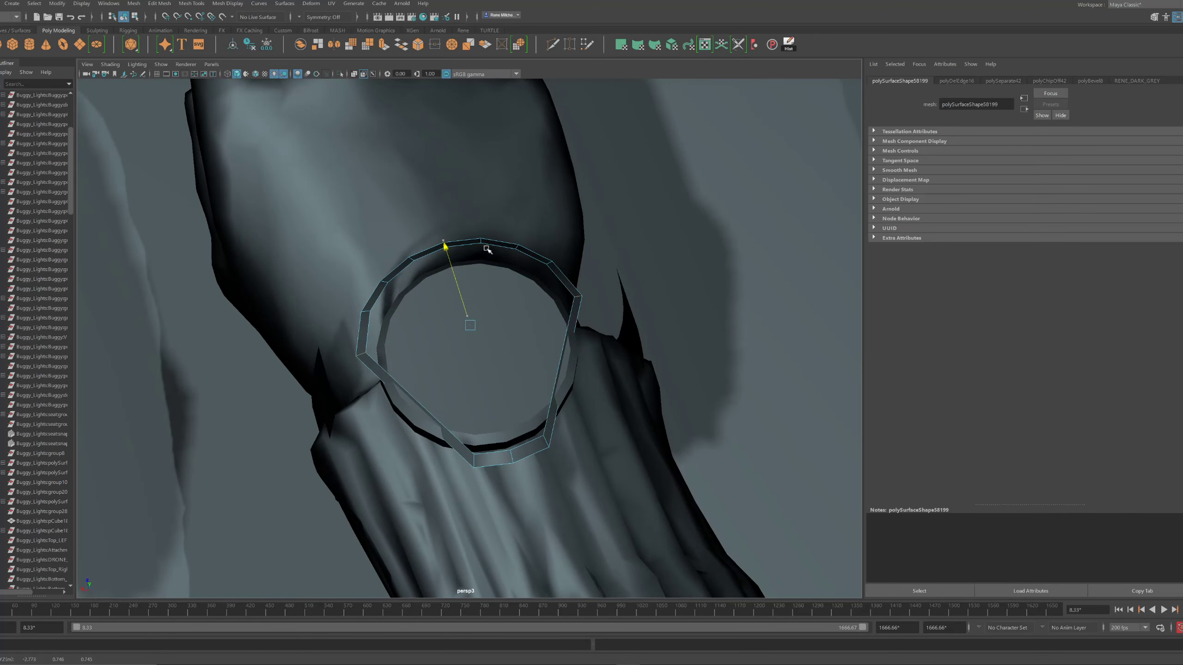
{"action": "left_click_drag", "start_coordinate": [492, 279], "coordinate": [563, 273], "text": "alt"}
{"action": "key", "text": "ctrl+b"}
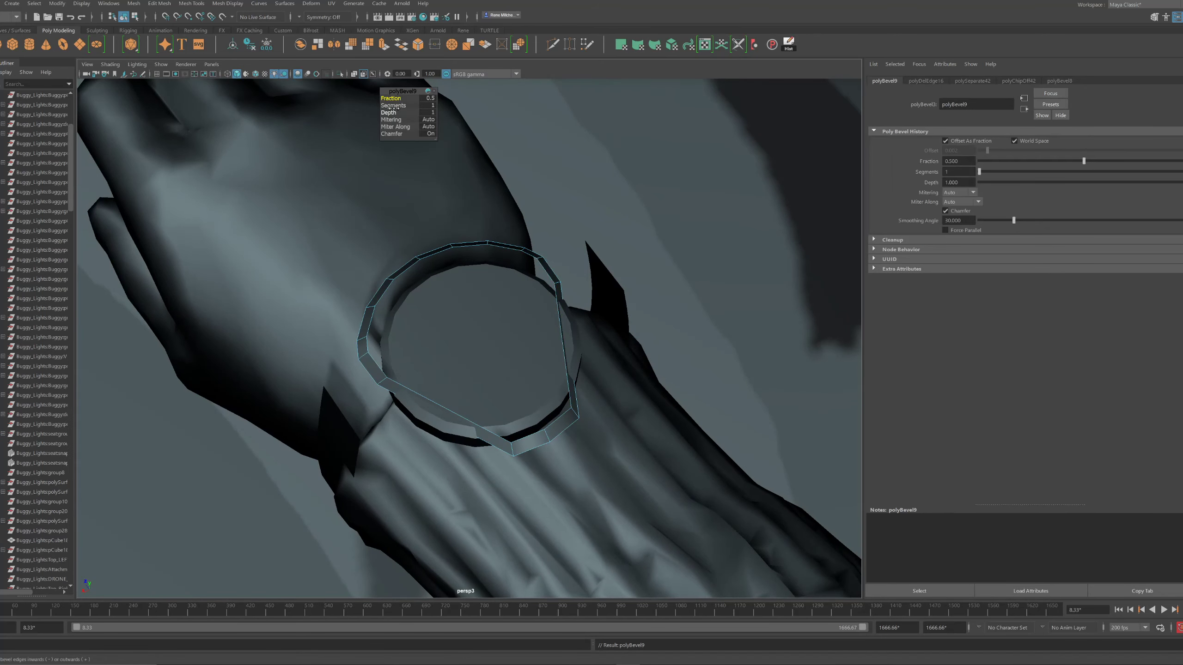
{"action": "left_click_drag", "start_coordinate": [475, 169], "coordinate": [415, 198], "text": "alt"}
{"action": "right_click_drag", "start_coordinate": [414, 198], "coordinate": [359, 153], "text": "alt"}
{"action": "left_click_drag", "start_coordinate": [359, 153], "coordinate": [452, 201], "text": "alt"}
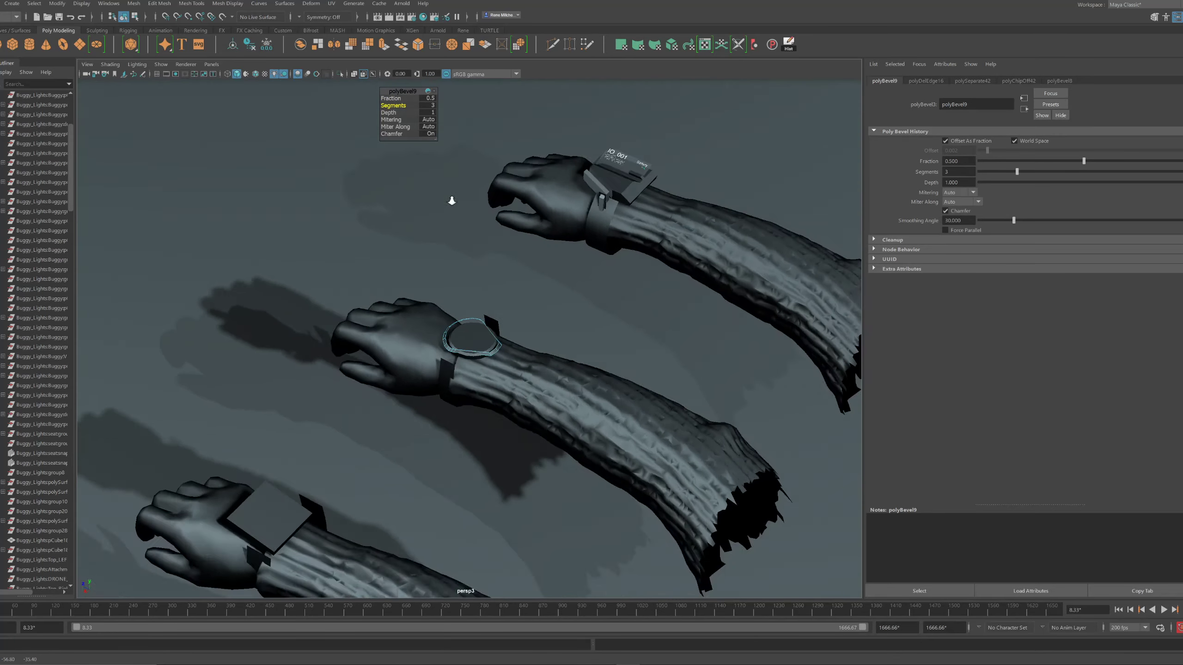
{"action": "right_click_drag", "start_coordinate": [452, 201], "coordinate": [651, 329], "text": "alt"}
{"action": "left_click_drag", "start_coordinate": [651, 329], "coordinate": [645, 346], "text": "alt"}
{"action": "right_click_drag", "start_coordinate": [645, 346], "coordinate": [675, 361], "text": "alt"}
Select the whole reshaped ring and adjust its height above the round disc
{"action": "key", "text": "w"}
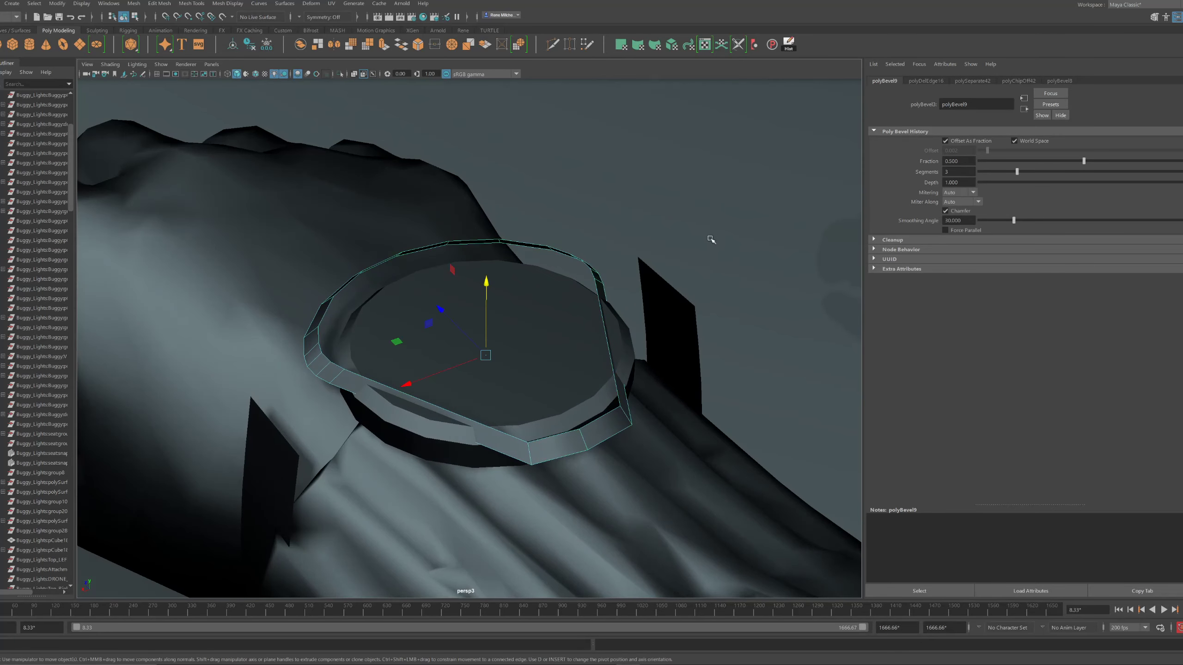
{"action": "left_click", "coordinate": [711, 240]}
{"action": "right_click_drag", "start_coordinate": [710, 241], "coordinate": [625, 299], "text": "alt"}
{"action": "left_click_drag", "start_coordinate": [626, 299], "coordinate": [522, 322], "text": "alt"}
{"action": "left_click", "coordinate": [515, 386]}
{"action": "left_click_drag", "start_coordinate": [412, 364], "coordinate": [499, 312], "text": "alt"}
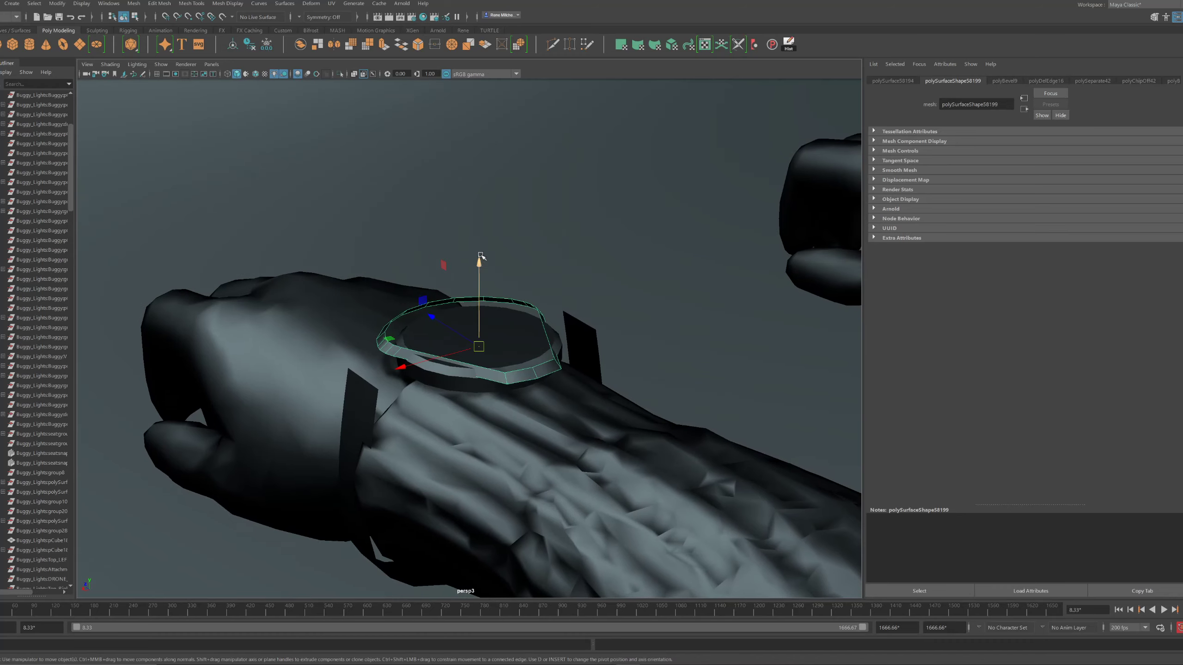
{"action": "left_click_drag", "start_coordinate": [480, 266], "coordinate": [508, 266]}
{"action": "right_click_drag", "start_coordinate": [508, 266], "coordinate": [532, 266], "text": "alt"}
{"action": "left_click_drag", "start_coordinate": [531, 266], "coordinate": [574, 267], "text": "alt"}
Scale the ring down so it fits within the top face of the round disc
{"action": "key", "text": "bracketleft"}
{"action": "key", "text": "bracketleft"}
{"action": "key", "text": "bracketleft"}
{"action": "key", "text": "bracketleft"}
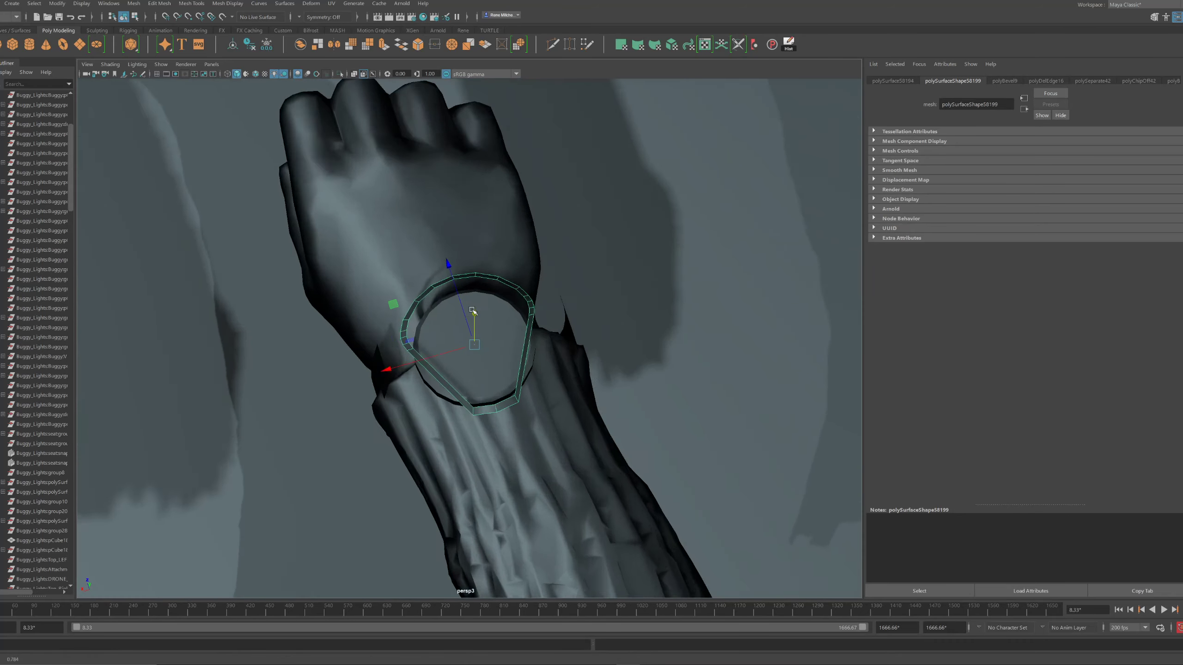
{"action": "key", "text": "bracketleft"}
{"action": "left_click_drag", "start_coordinate": [465, 345], "coordinate": [423, 338]}
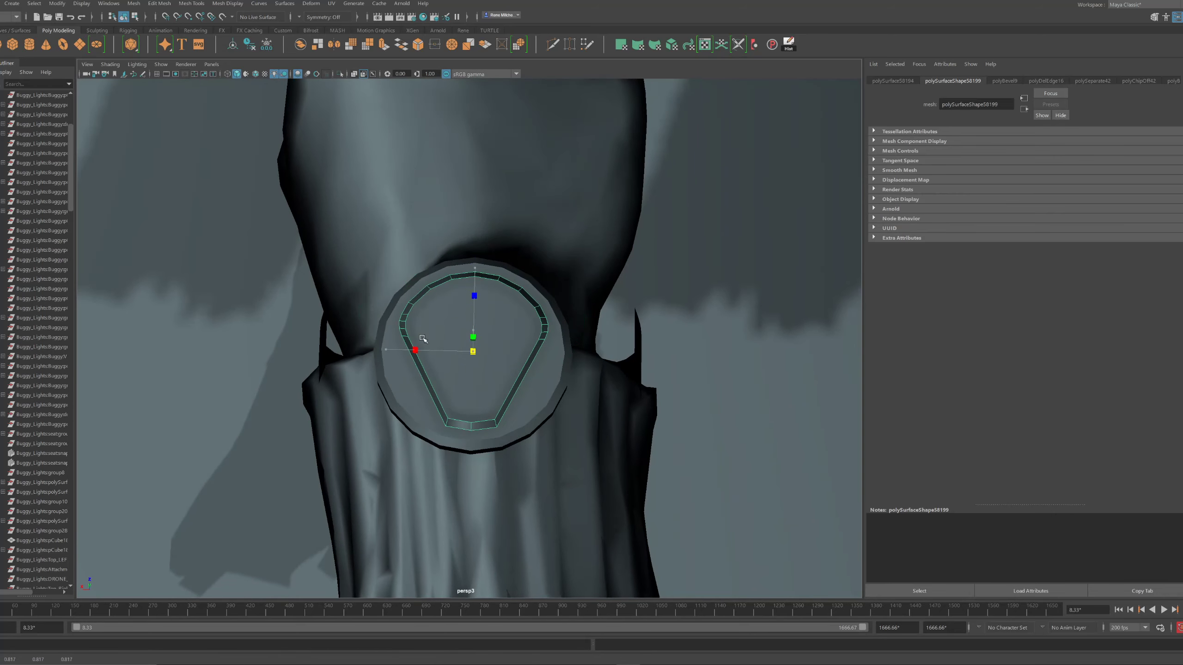
Pull the vertices of the ring's narrow end toward the forearm, out to the disc's edge
{"action": "left_click_drag", "start_coordinate": [429, 392], "coordinate": [504, 311], "text": "alt"}
{"action": "right_click_drag", "start_coordinate": [505, 313], "coordinate": [563, 347], "text": "alt"}
{"action": "key", "text": "w"}
{"action": "left_click_drag", "start_coordinate": [634, 386], "coordinate": [571, 354], "text": "alt"}
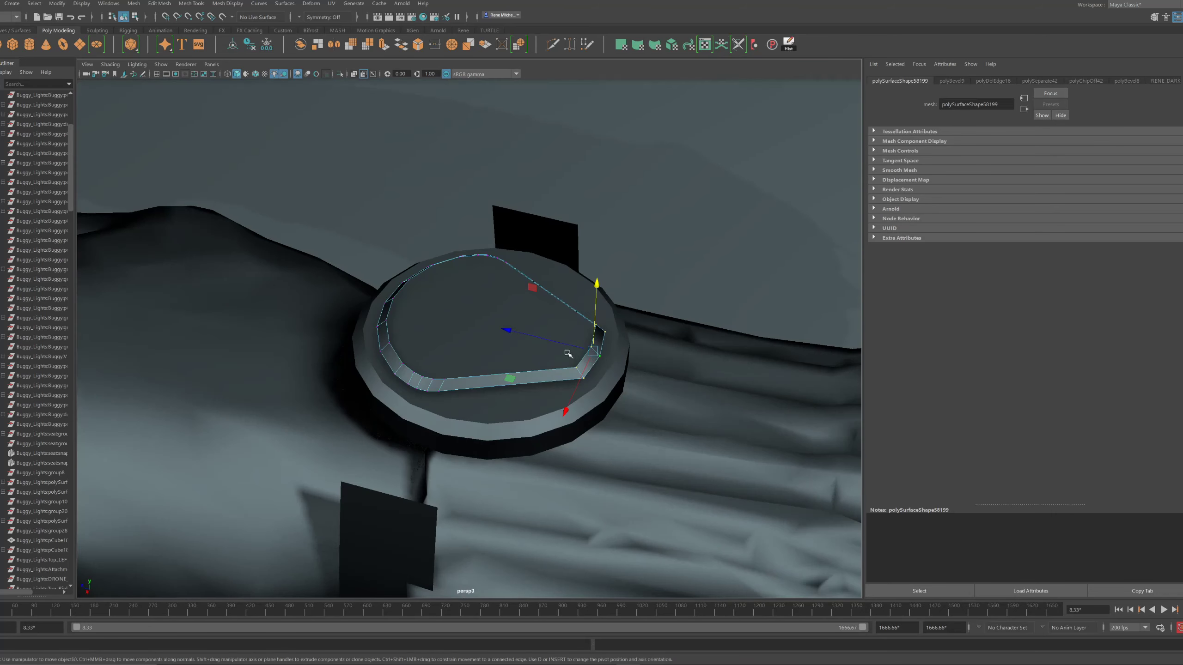
{"action": "right_click_drag", "start_coordinate": [630, 360], "coordinate": [542, 335], "text": "alt"}
{"action": "key", "text": "ctrl+z"}
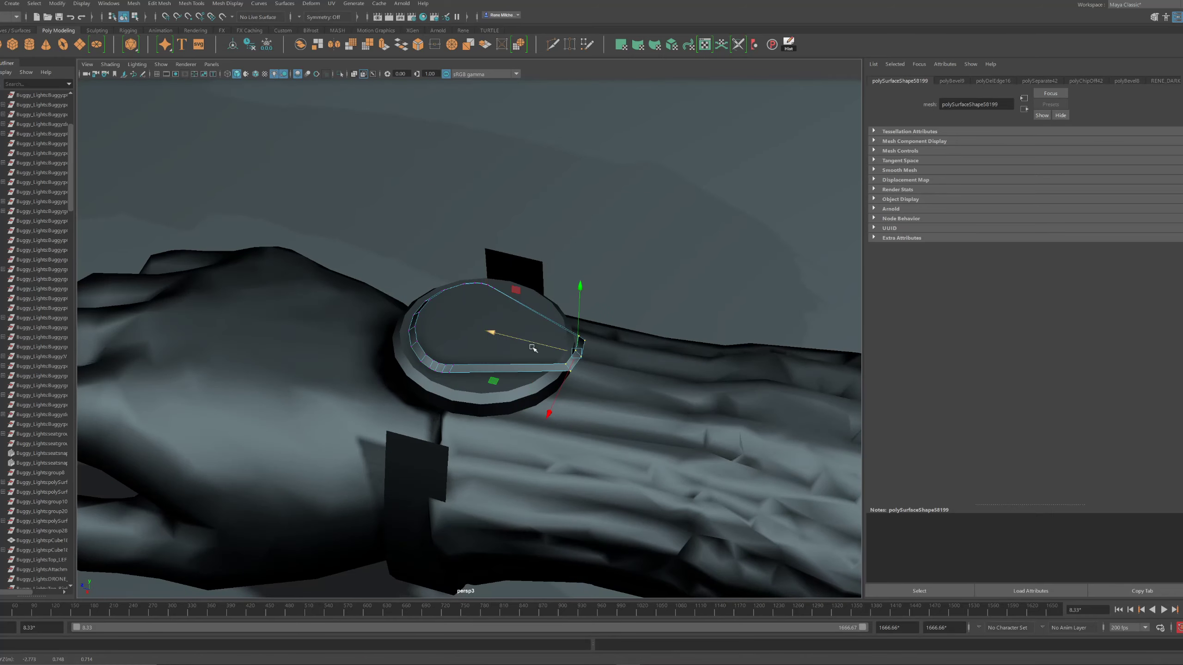
{"action": "left_click_drag", "start_coordinate": [532, 348], "coordinate": [484, 331], "text": "alt"}
{"action": "right_click_drag", "start_coordinate": [484, 330], "coordinate": [317, 237], "text": "alt"}
{"action": "right_click_drag", "start_coordinate": [568, 302], "coordinate": [679, 334], "text": "alt"}
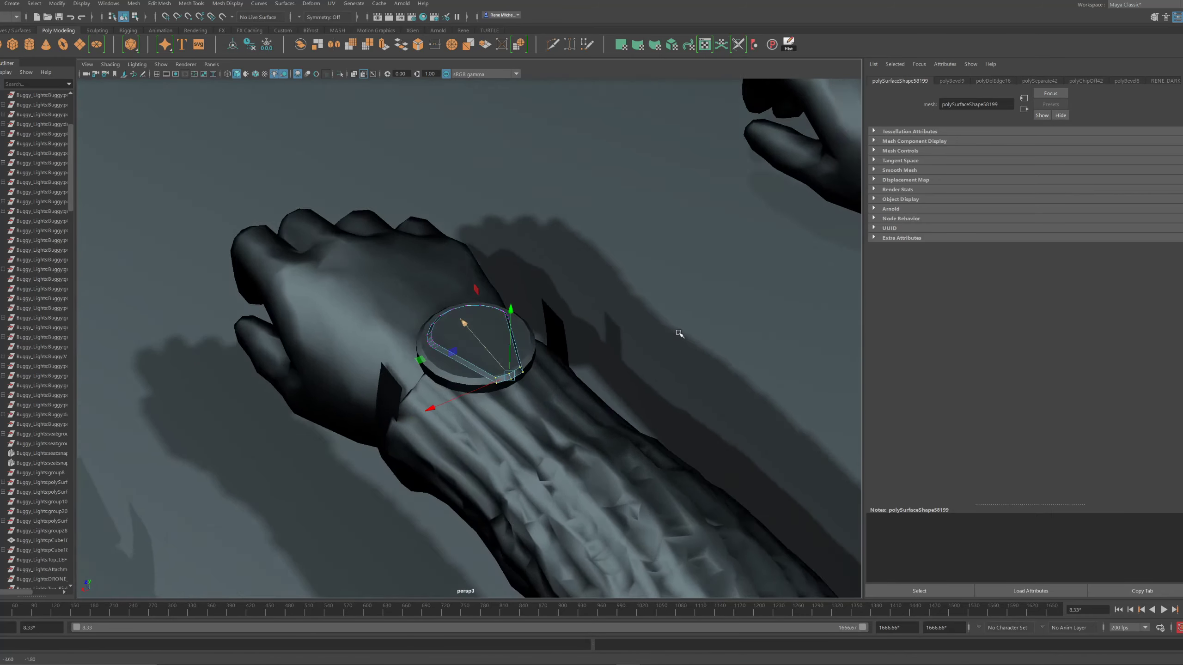
{"action": "left_click_drag", "start_coordinate": [679, 333], "coordinate": [378, 287], "text": "alt"}
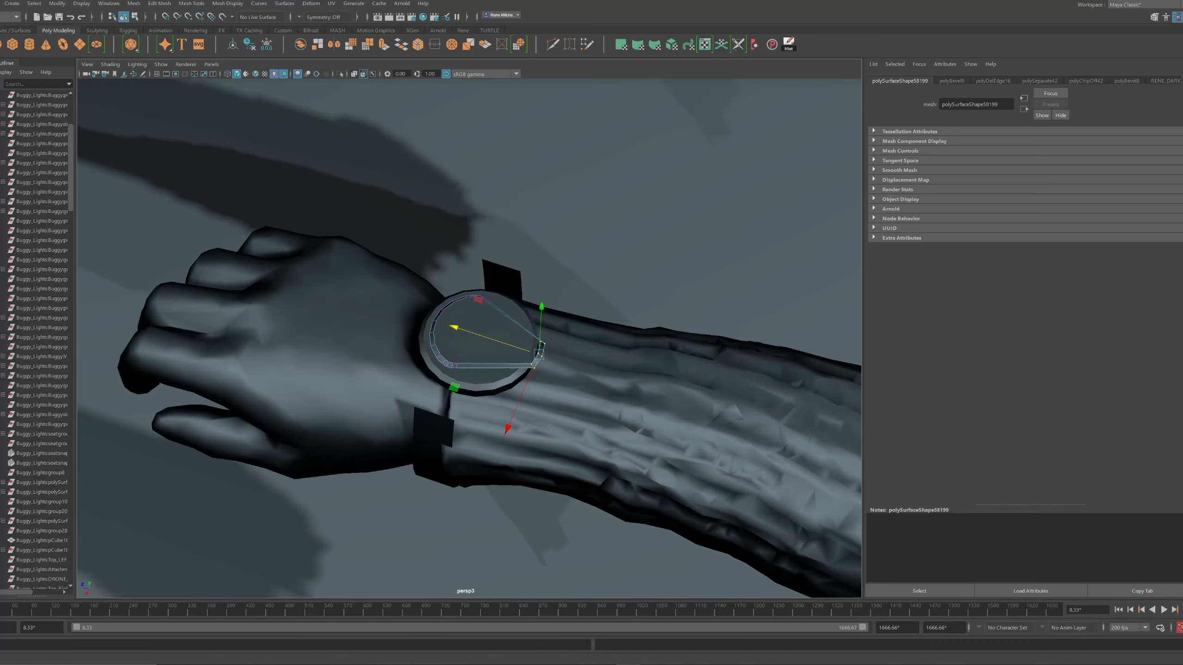
{"action": "left_click_drag", "start_coordinate": [530, 296], "coordinate": [531, 326], "text": "alt"}
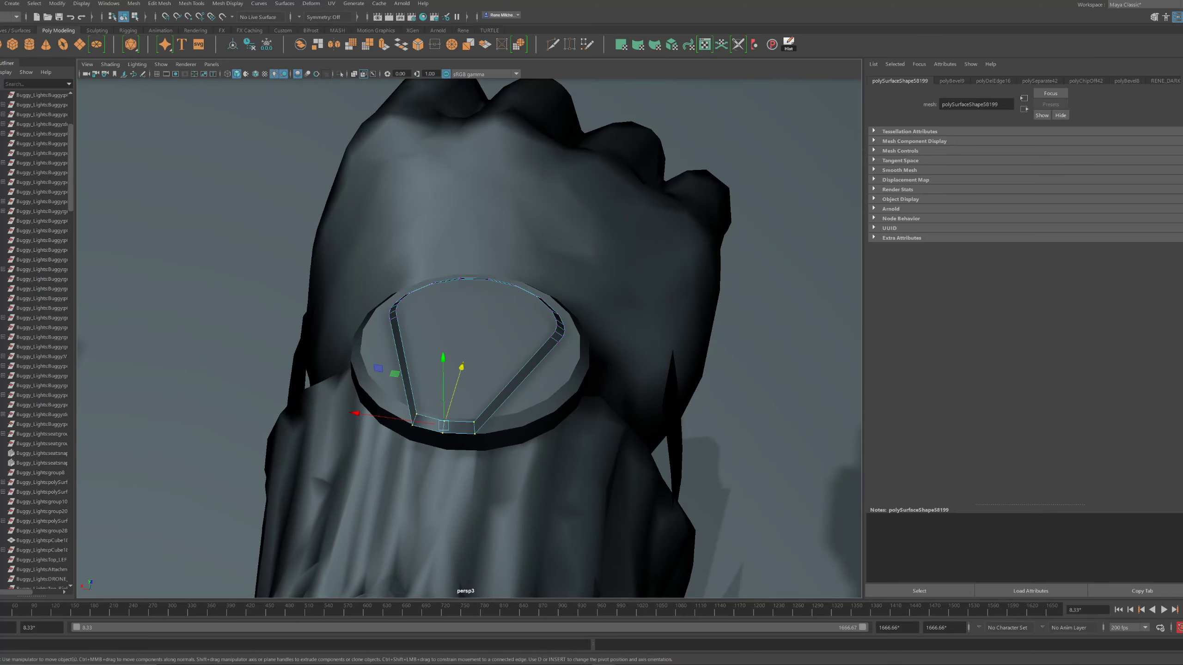
{"action": "left_click_drag", "start_coordinate": [724, 383], "coordinate": [573, 338], "text": "alt"}
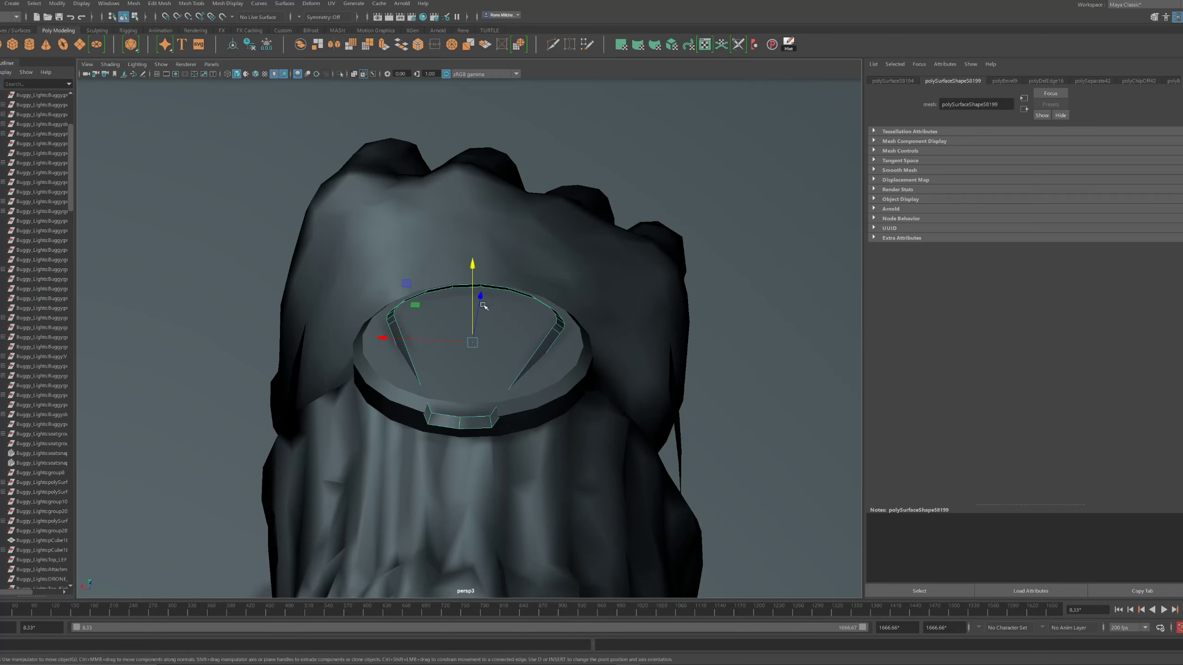
Undo the last ring change and lower the ring into the round disc
{"action": "key", "text": "ctrl+z"}
{"action": "left_click_drag", "start_coordinate": [474, 268], "coordinate": [474, 281]}
{"action": "left_click_drag", "start_coordinate": [429, 335], "coordinate": [466, 357], "text": "alt"}
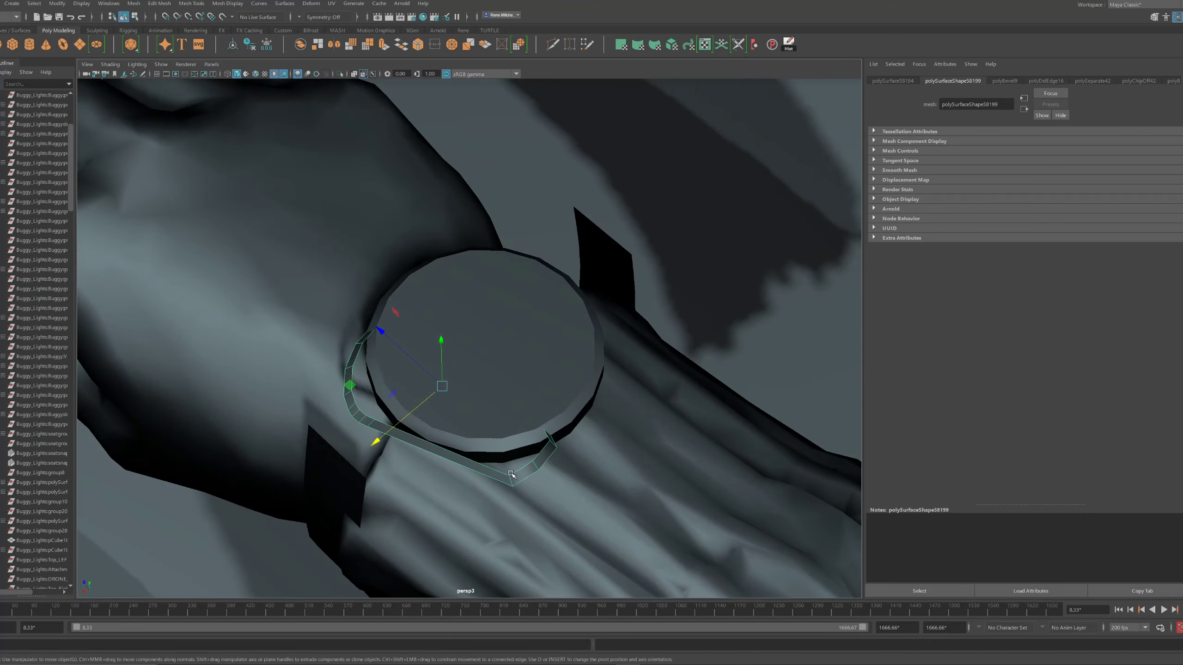
Shift the end vertices of the offset ring beside the disc toward the hand, and discard the ring
{"action": "right_click_drag", "start_coordinate": [594, 481], "coordinate": [559, 481]}
{"action": "left_click_drag", "start_coordinate": [587, 488], "coordinate": [510, 440]}
{"action": "left_click_drag", "start_coordinate": [518, 428], "coordinate": [563, 448], "text": "alt"}
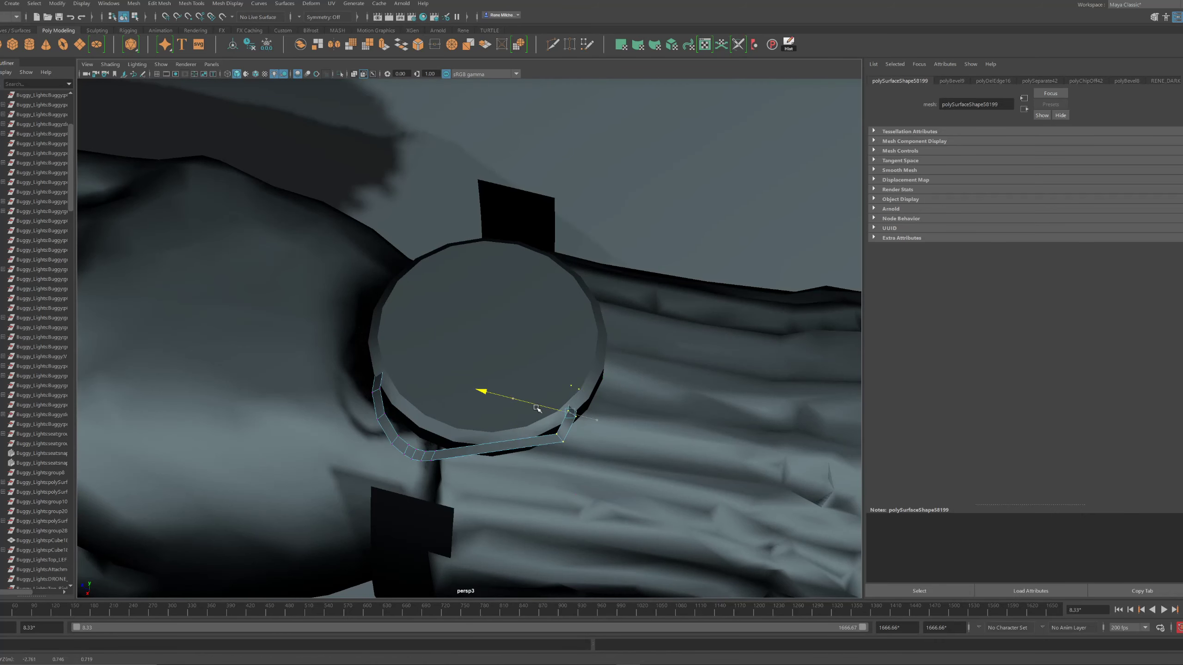
{"action": "left_click_drag", "start_coordinate": [537, 408], "coordinate": [473, 317], "text": "alt"}
{"action": "left_click", "coordinate": [564, 338]}
{"action": "left_click_drag", "start_coordinate": [564, 338], "coordinate": [530, 336], "text": "alt"}
{"action": "left_click", "coordinate": [629, 260]}
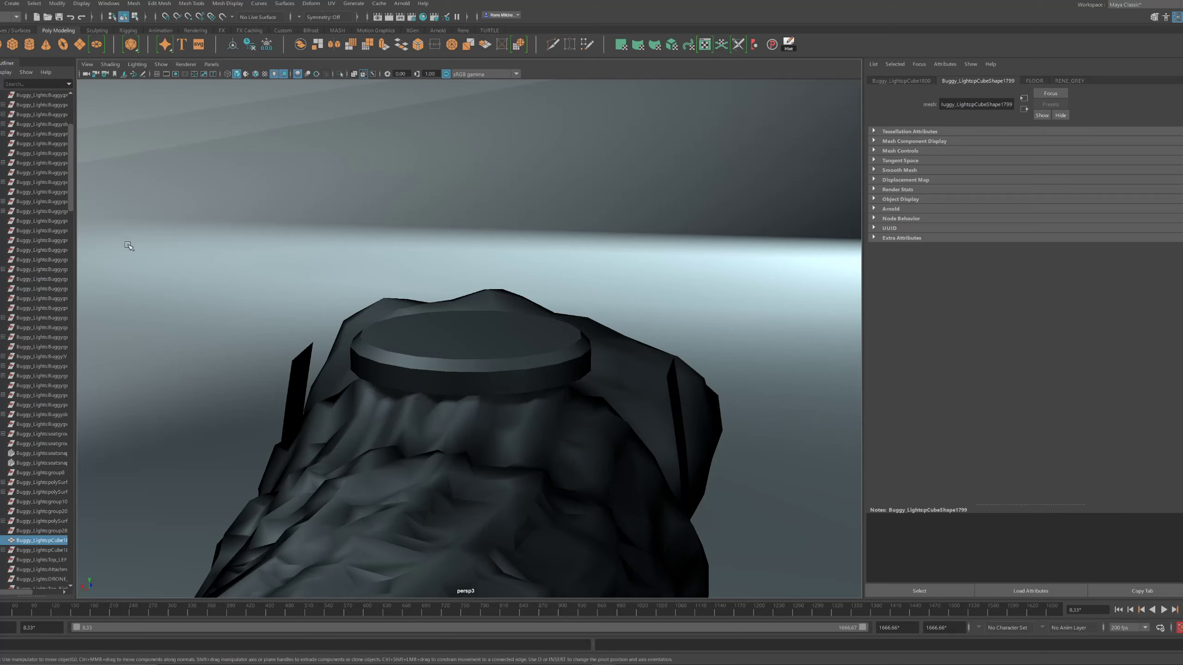
Duplicate the square plate on the neighbouring arm and move the copy across to the round device's wrist
{"action": "left_click_drag", "start_coordinate": [513, 298], "coordinate": [583, 336], "text": "alt"}
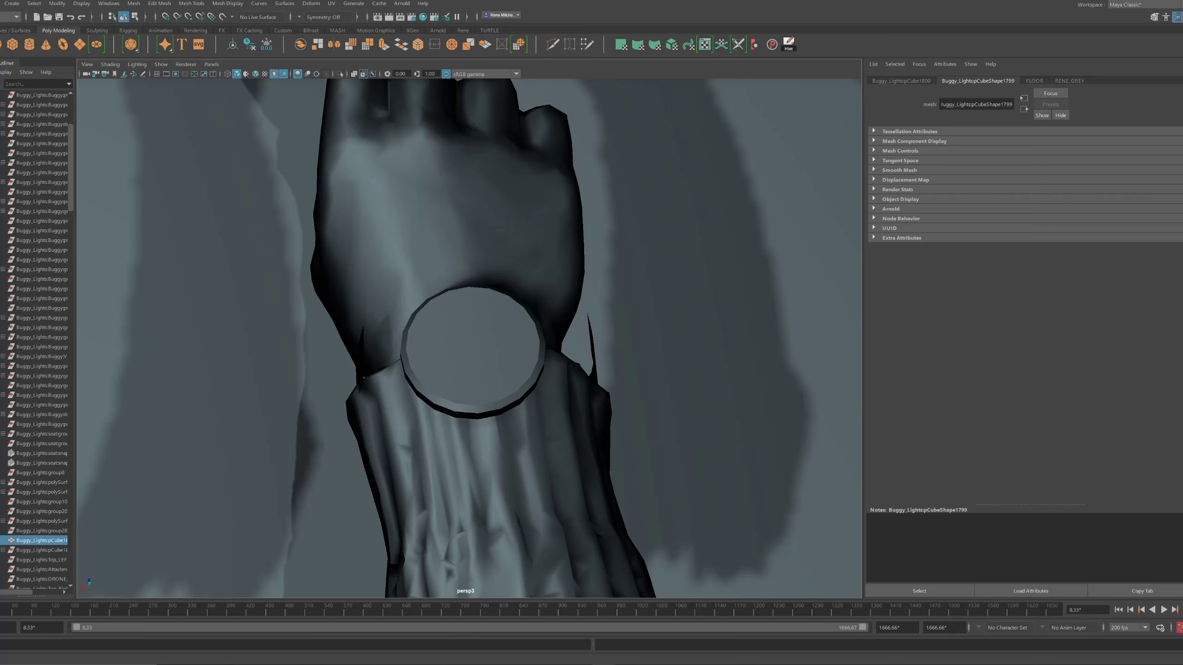
{"action": "scroll", "coordinate": [285, 188], "scroll_direction": "down", "scroll_amount": 10}
{"action": "left_click_drag", "start_coordinate": [379, 235], "coordinate": [299, 187], "text": "alt"}
{"action": "scroll", "coordinate": [298, 188], "scroll_direction": "up", "scroll_amount": 6}
{"action": "left_click_drag", "start_coordinate": [787, 296], "coordinate": [276, 344], "text": "alt"}
{"action": "left_click", "coordinate": [268, 263]}
{"action": "key", "text": "f"}
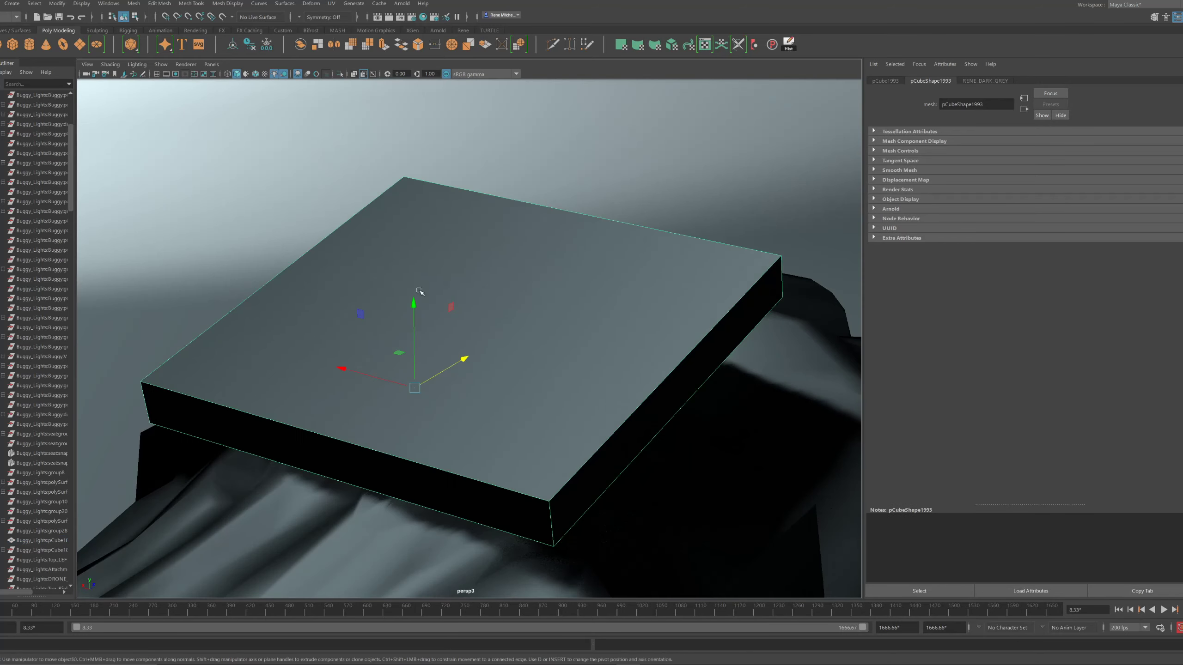
{"action": "scroll", "coordinate": [303, 268], "scroll_direction": "down", "scroll_amount": 8}
{"action": "left_click_drag", "start_coordinate": [307, 271], "coordinate": [526, 333], "text": "alt"}
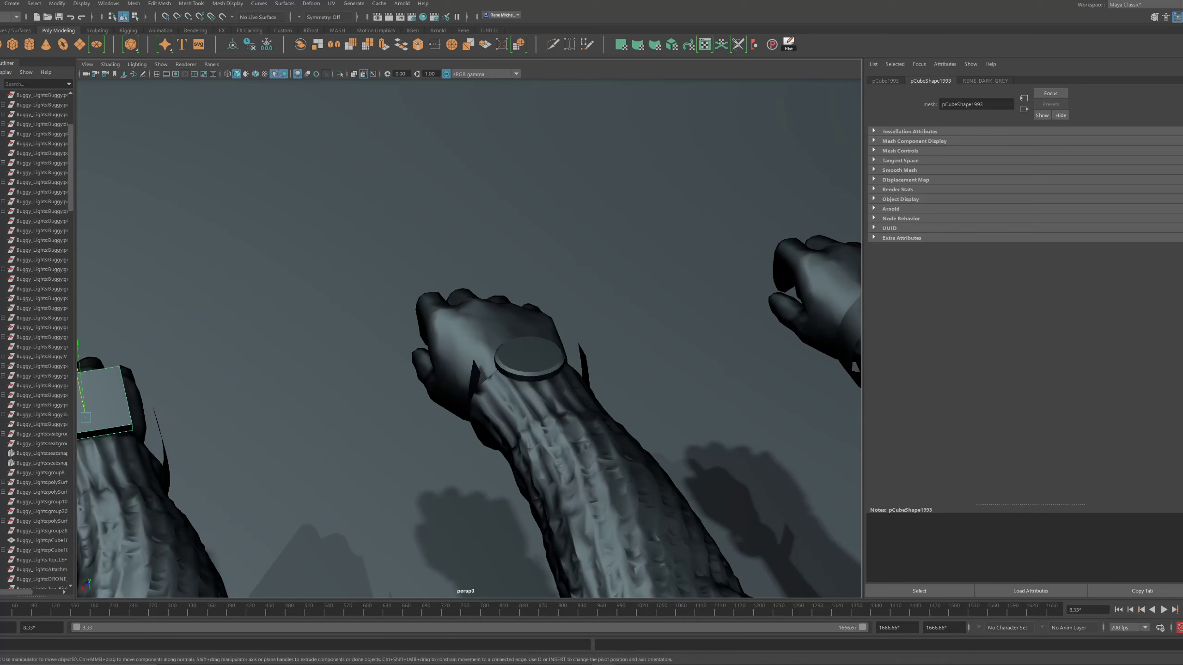
{"action": "left_click_drag", "start_coordinate": [429, 310], "coordinate": [719, 331], "text": "alt"}
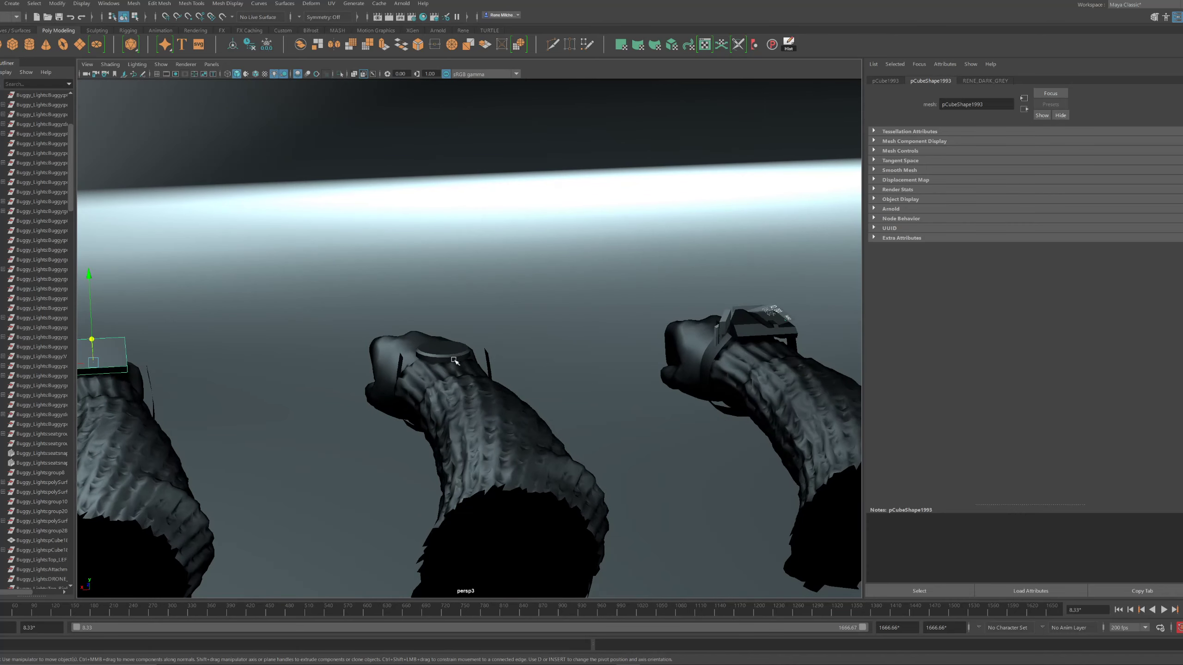
{"action": "left_click_drag", "start_coordinate": [431, 353], "coordinate": [387, 328], "text": "alt"}
{"action": "key", "text": "ctrl+d"}
{"action": "left_click_drag", "start_coordinate": [297, 335], "coordinate": [500, 346]}
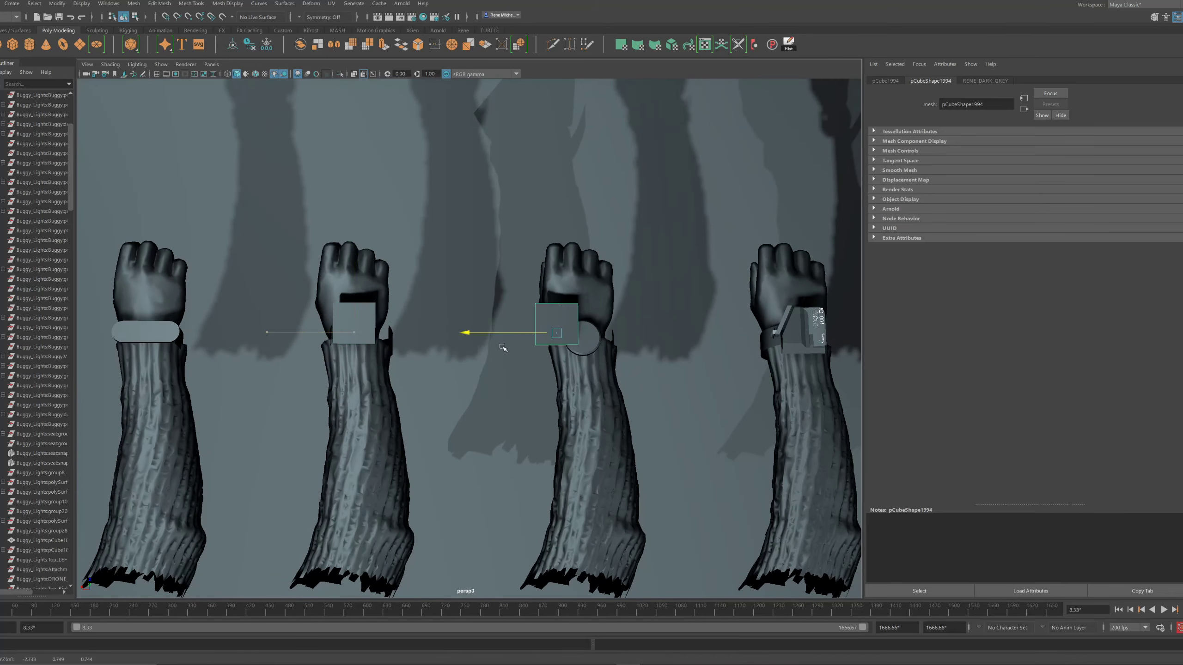
Rotate the copied square plate so it tilts down along the thumb side of the hand
{"action": "key", "text": "f"}
{"action": "left_click_drag", "start_coordinate": [569, 325], "coordinate": [583, 324], "text": "alt"}
{"action": "right_click_drag", "start_coordinate": [585, 325], "coordinate": [457, 298], "text": "alt"}
{"action": "left_click_drag", "start_coordinate": [457, 298], "coordinate": [404, 244], "text": "alt"}
{"action": "right_click_drag", "start_coordinate": [404, 244], "coordinate": [521, 307], "text": "alt"}
{"action": "key", "text": "e"}
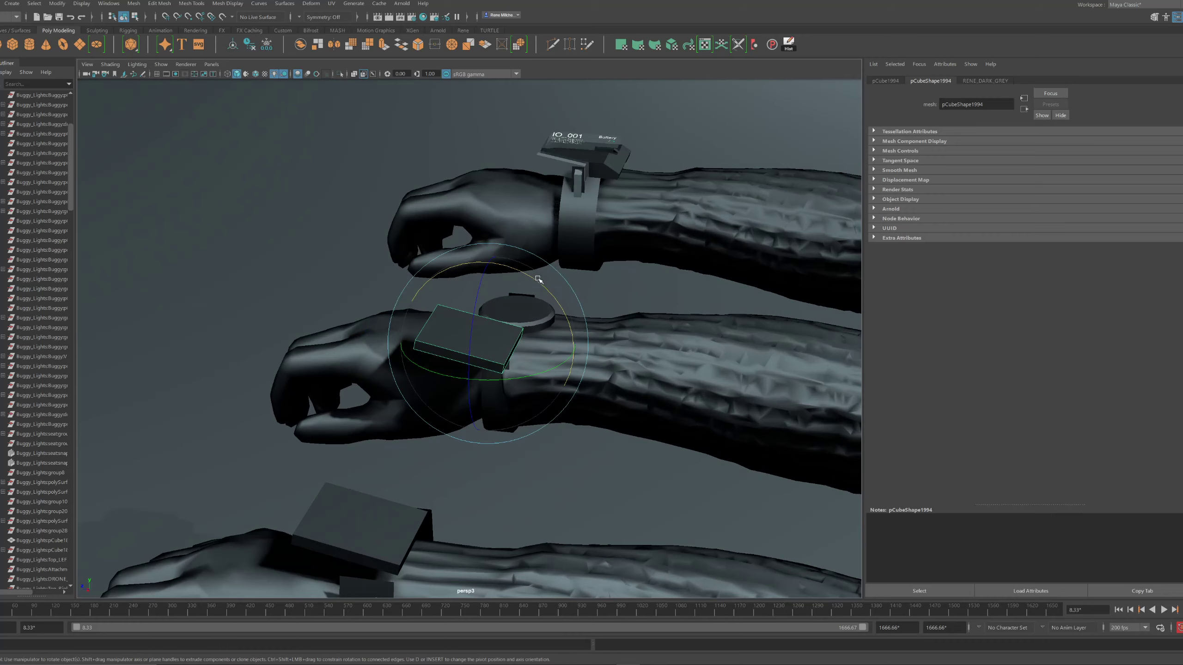
{"action": "left_click_drag", "start_coordinate": [538, 280], "coordinate": [446, 283]}
{"action": "key", "text": "w"}
{"action": "key", "text": "e"}
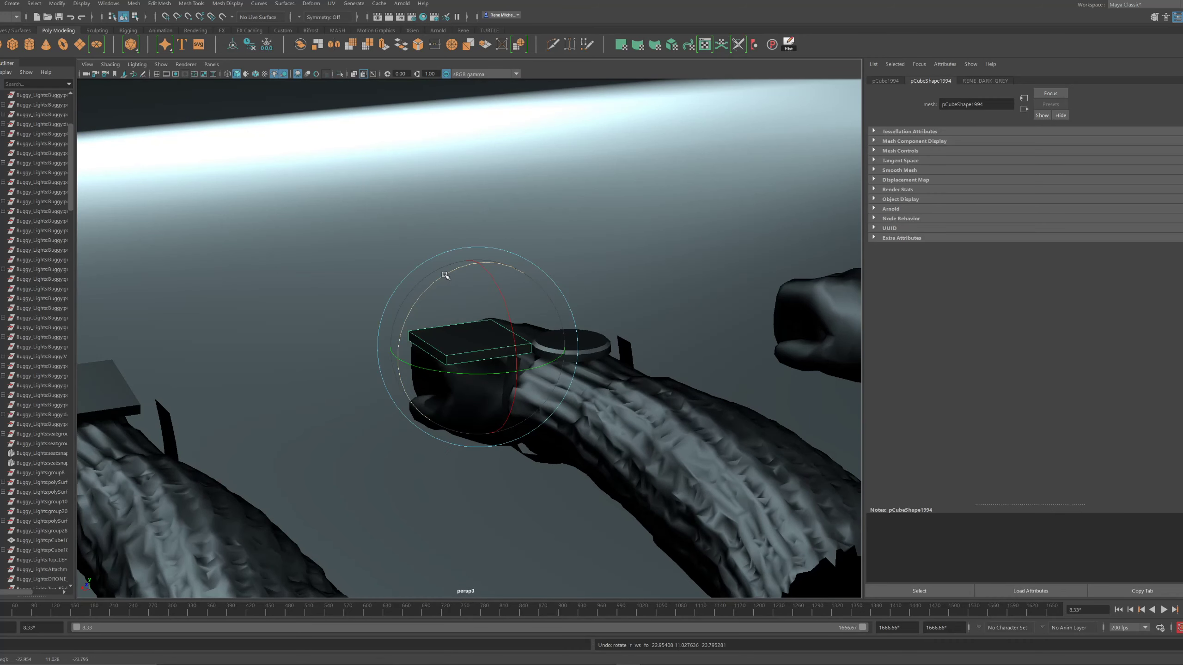
Scale the tilted square plate down to a narrow slab and set it against the round disc's edge
{"action": "key", "text": "r"}
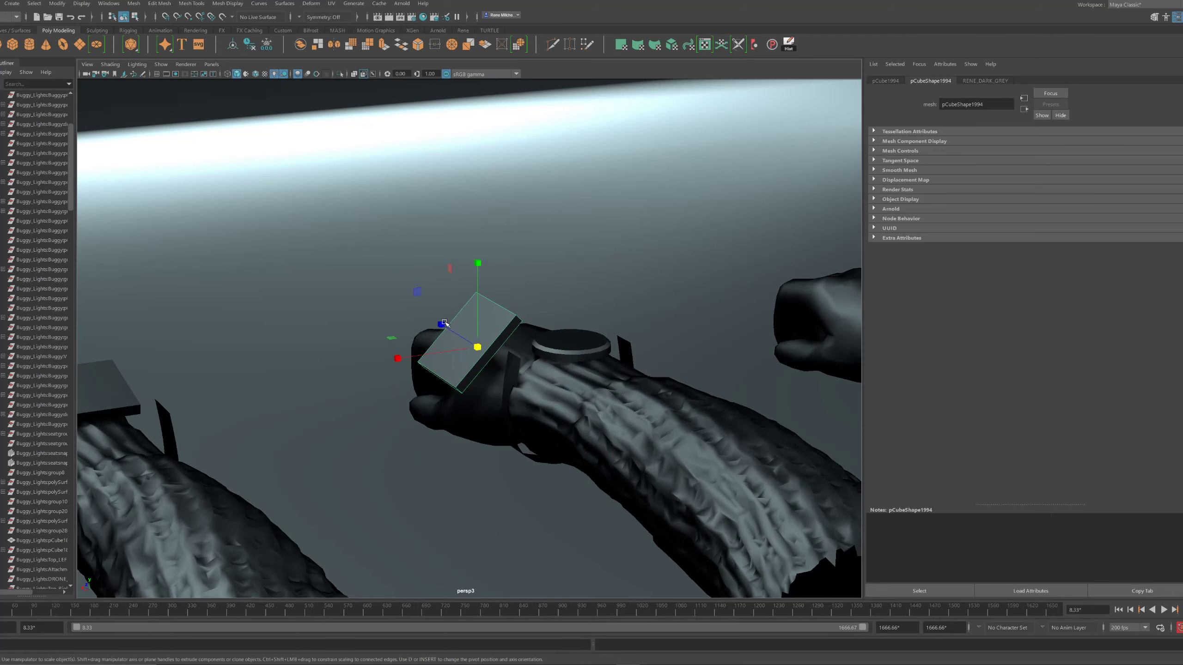
{"action": "left_click_drag", "start_coordinate": [426, 288], "coordinate": [455, 341], "text": "alt"}
{"action": "key", "text": "d"}
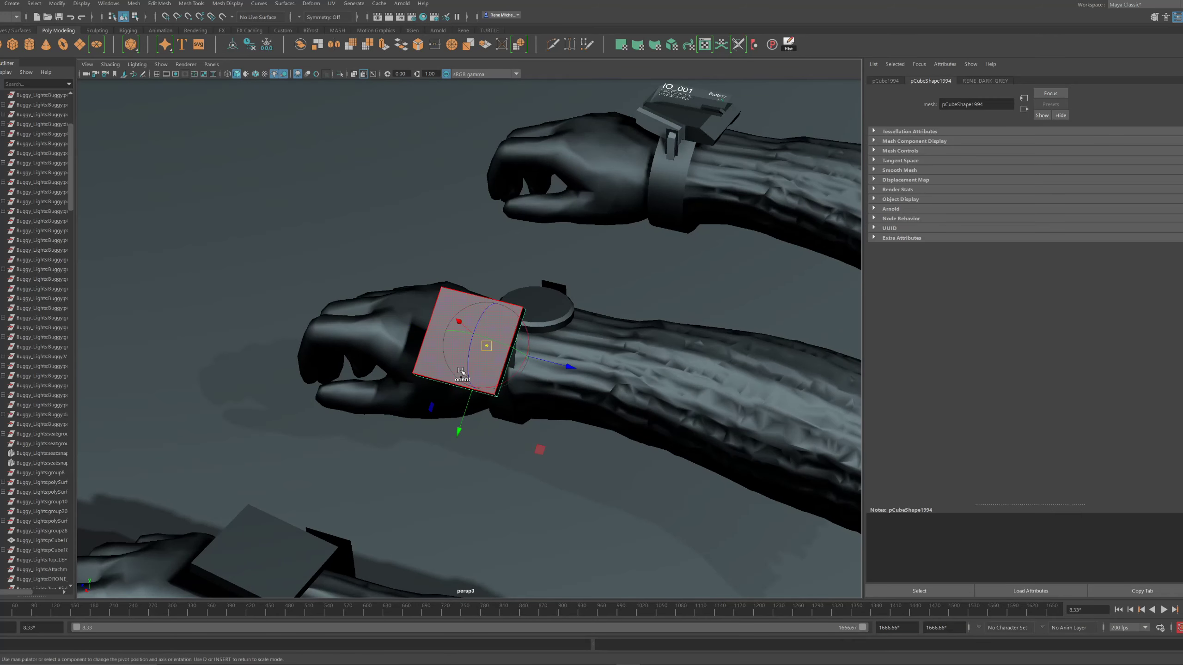
{"action": "left_click_drag", "start_coordinate": [497, 350], "coordinate": [411, 362], "text": "alt"}
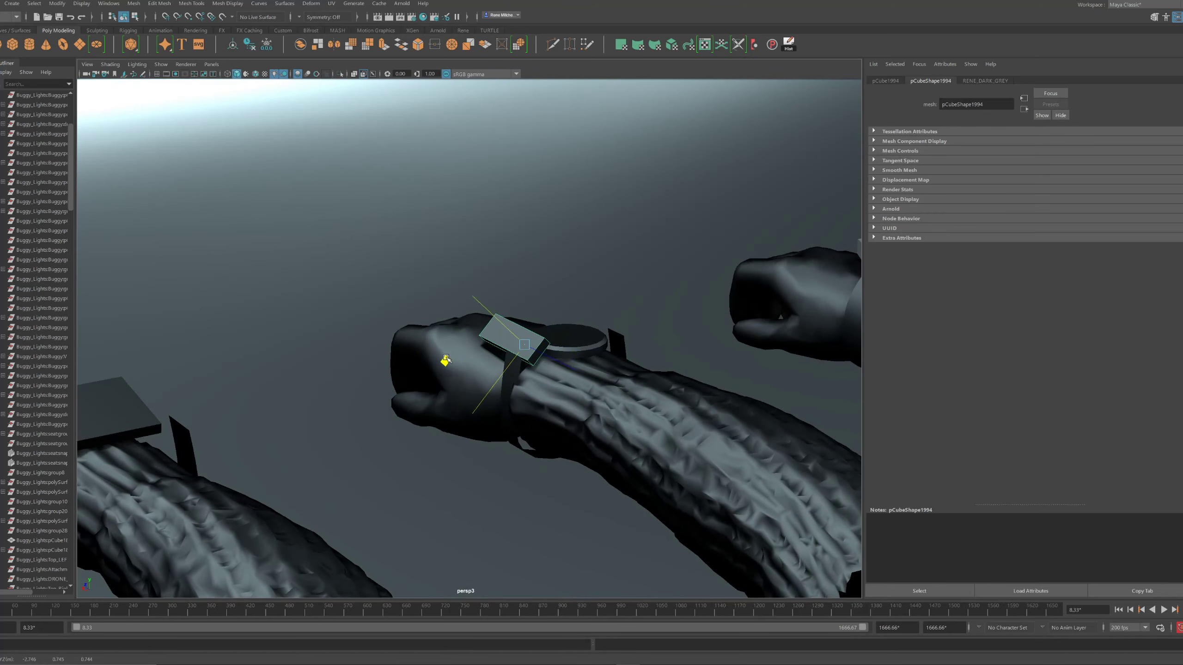
{"action": "key", "text": "f"}
{"action": "right_click_drag", "start_coordinate": [470, 359], "coordinate": [415, 303], "text": "alt"}
{"action": "left_click_drag", "start_coordinate": [414, 303], "coordinate": [441, 309], "text": "alt"}
{"action": "key", "text": "f"}
{"action": "right_click_drag", "start_coordinate": [441, 309], "coordinate": [425, 286], "text": "alt"}
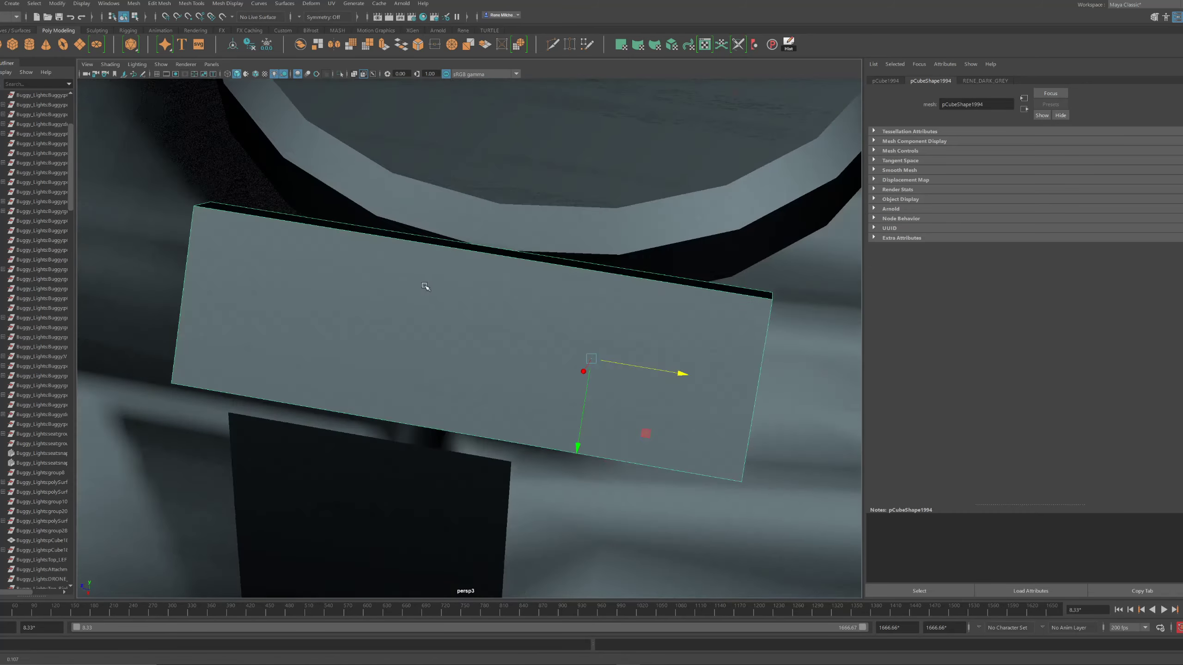
{"action": "mouse_move", "coordinate": [425, 286]}
{"action": "left_mouse_down", "text": "alt"}
{"action": "mouse_move", "coordinate": [540, 323]}
{"action": "mouse_move", "coordinate": [494, 315]}
{"action": "mouse_move", "coordinate": [580, 351]}
{"action": "mouse_move", "coordinate": [438, 329]}
{"action": "left_mouse_up", "text": "alt"}
Realign the narrow plate's pivot to its face and refine the plate's fit beside the disc's rim
{"action": "left_click", "coordinate": [484, 331]}
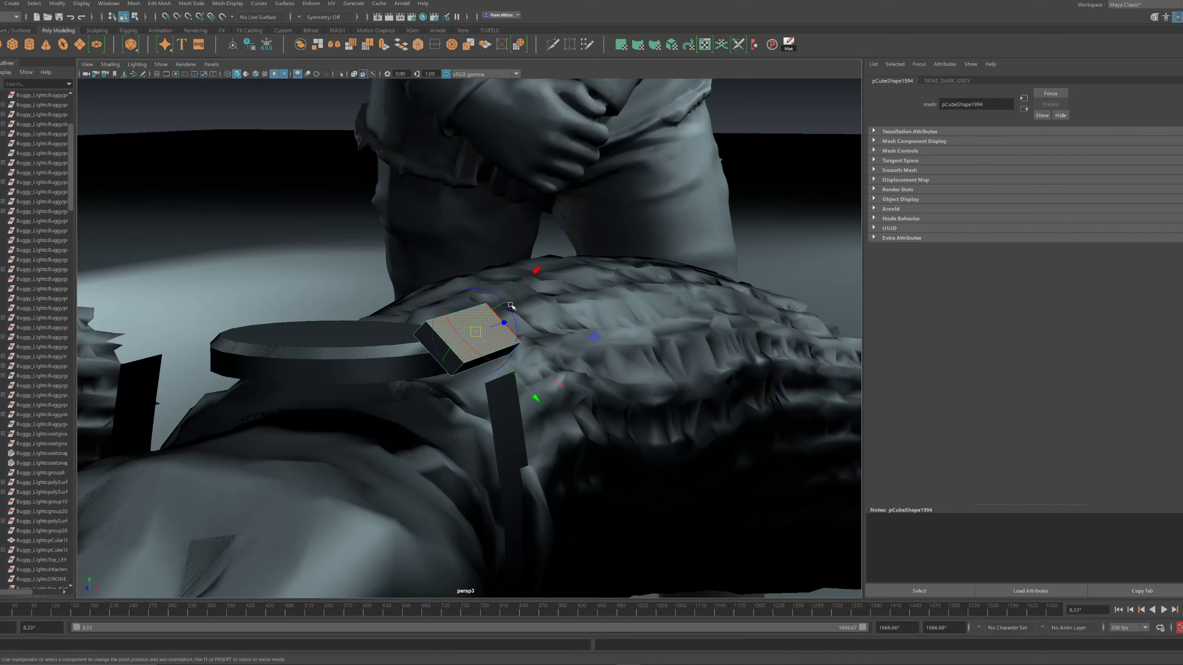
{"action": "left_click_drag", "start_coordinate": [510, 298], "coordinate": [635, 331]}
{"action": "left_click", "coordinate": [561, 292]}
{"action": "key", "text": "r"}
{"action": "key", "text": "w"}
Reduce the duplicate disc to its beveled rim by deleting all other faces
{"action": "right_click_drag", "start_coordinate": [510, 329], "coordinate": [517, 356]}
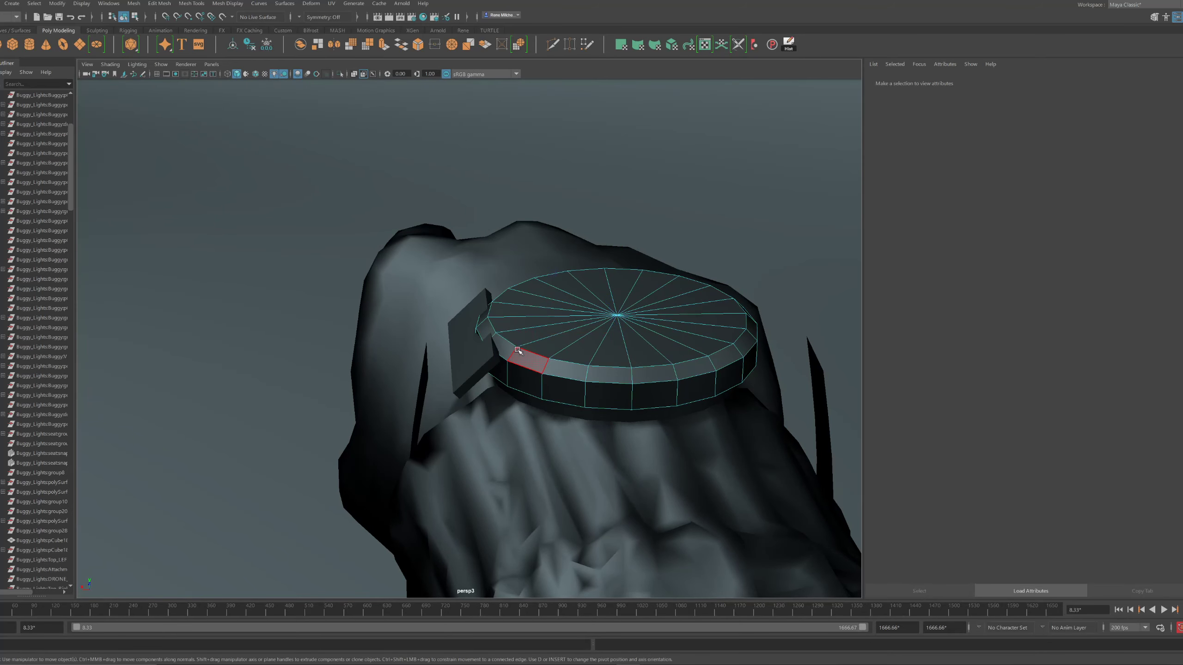
{"action": "left_click", "coordinate": [528, 357]}
{"action": "double_click", "coordinate": [498, 345], "text": "shift"}
{"action": "key", "text": "ctrl+shift+i"}
{"action": "key", "text": "Delete"}
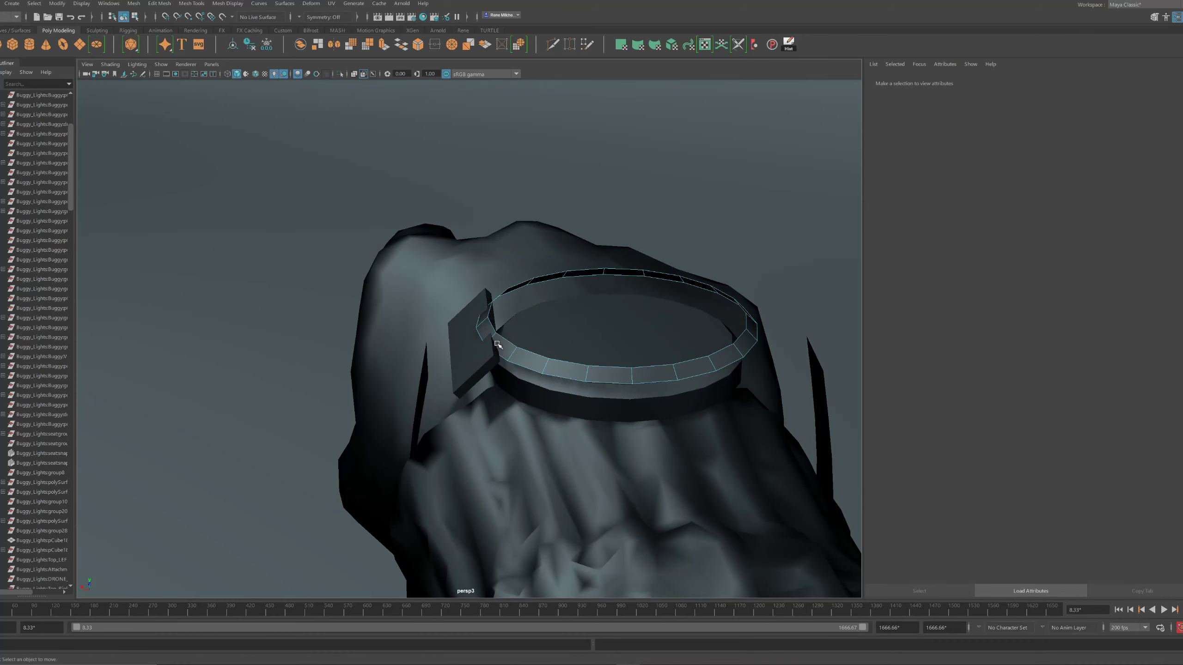
Delete the rim faces away from the tilted plate so only an arc strip beside it remains
{"action": "left_click_drag", "start_coordinate": [521, 316], "coordinate": [491, 317], "text": "alt"}
{"action": "left_click_drag", "start_coordinate": [273, 199], "coordinate": [486, 319]}
{"action": "key", "text": "Delete"}
{"action": "left_click_drag", "start_coordinate": [588, 327], "coordinate": [509, 330]}
{"action": "left_click_drag", "start_coordinate": [396, 408], "coordinate": [468, 321], "text": "alt"}
Move the arc strip's pivot to its middle beside the plate and scale the strip down
{"action": "key", "text": "F8"}
{"action": "key", "text": "r"}
{"action": "key", "text": "d"}
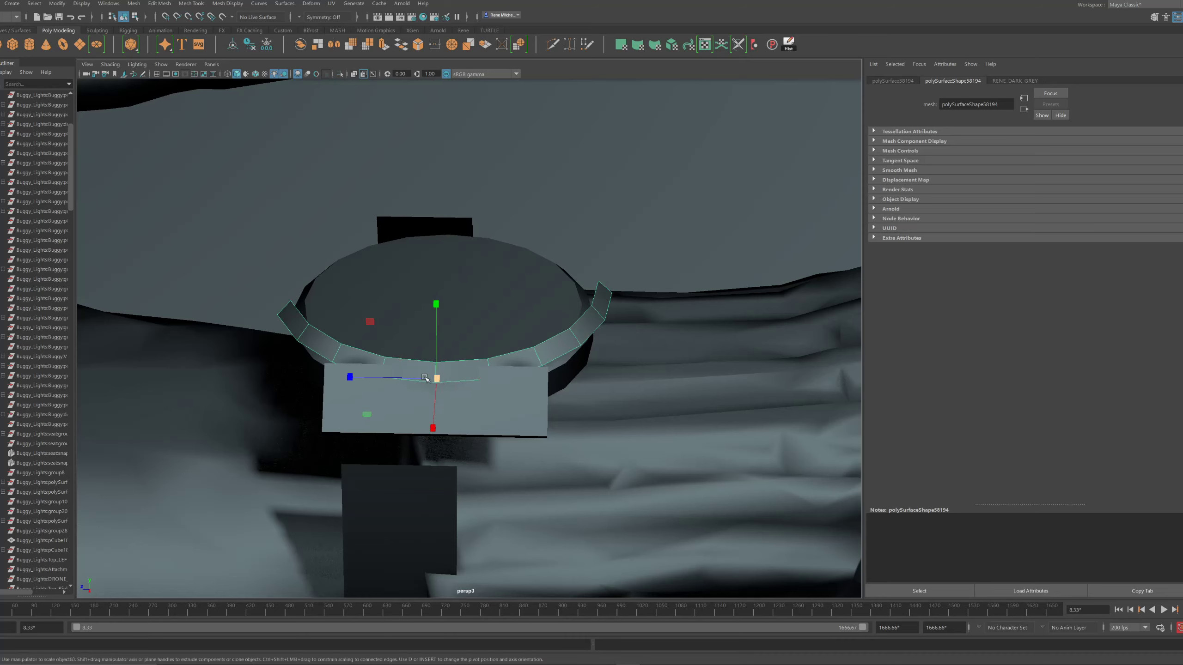
{"action": "left_click_drag", "start_coordinate": [438, 380], "coordinate": [410, 379]}
{"action": "left_click_drag", "start_coordinate": [410, 382], "coordinate": [330, 357], "text": "alt"}
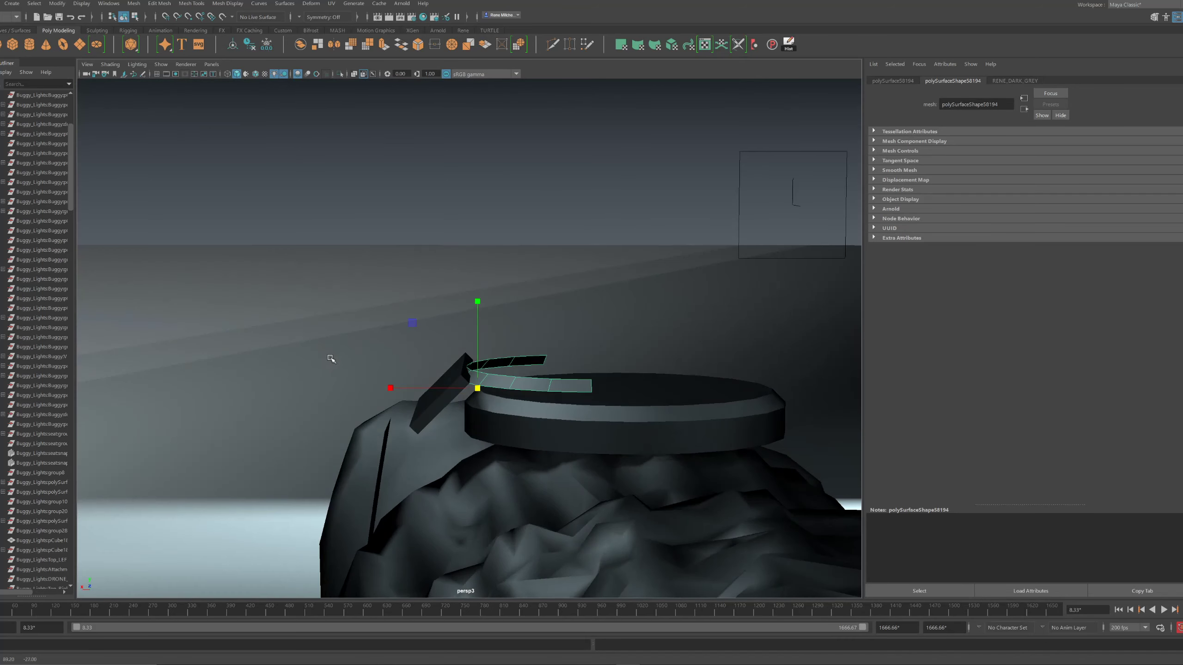
Extrude the tilted plate's upper end face inward to form a flap over the disc
{"action": "scroll", "coordinate": [449, 368], "scroll_direction": "up", "scroll_amount": 5}
{"action": "middle_click_drag", "start_coordinate": [456, 380], "coordinate": [443, 339], "text": "alt"}
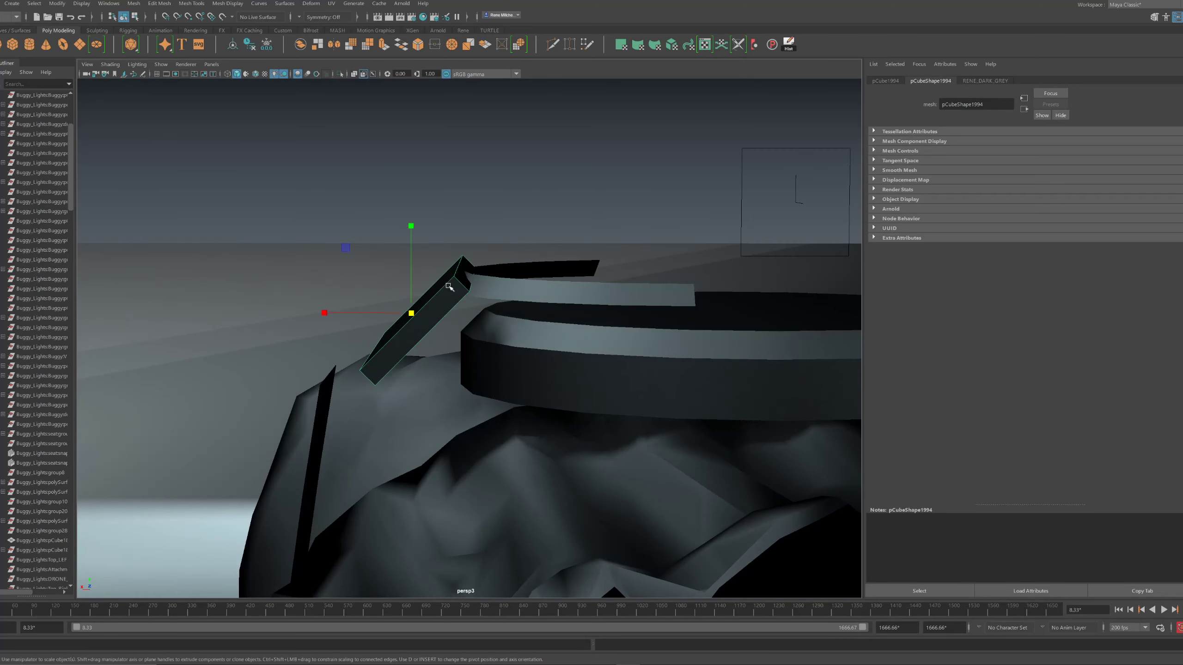
{"action": "key", "text": "ctrl+e"}
{"action": "key", "text": "w"}
{"action": "key", "text": "r"}
{"action": "left_click_drag", "start_coordinate": [432, 275], "coordinate": [516, 284]}
Reposition the arc strip slightly higher above the plate's extruded flap
{"action": "key", "text": "w"}
{"action": "key", "text": "F8"}
{"action": "left_click", "coordinate": [535, 271]}
{"action": "left_click_drag", "start_coordinate": [484, 244], "coordinate": [488, 234]}
{"action": "left_click_drag", "start_coordinate": [490, 234], "coordinate": [537, 247], "text": "alt"}
{"action": "left_click_drag", "start_coordinate": [400, 233], "coordinate": [399, 233]}
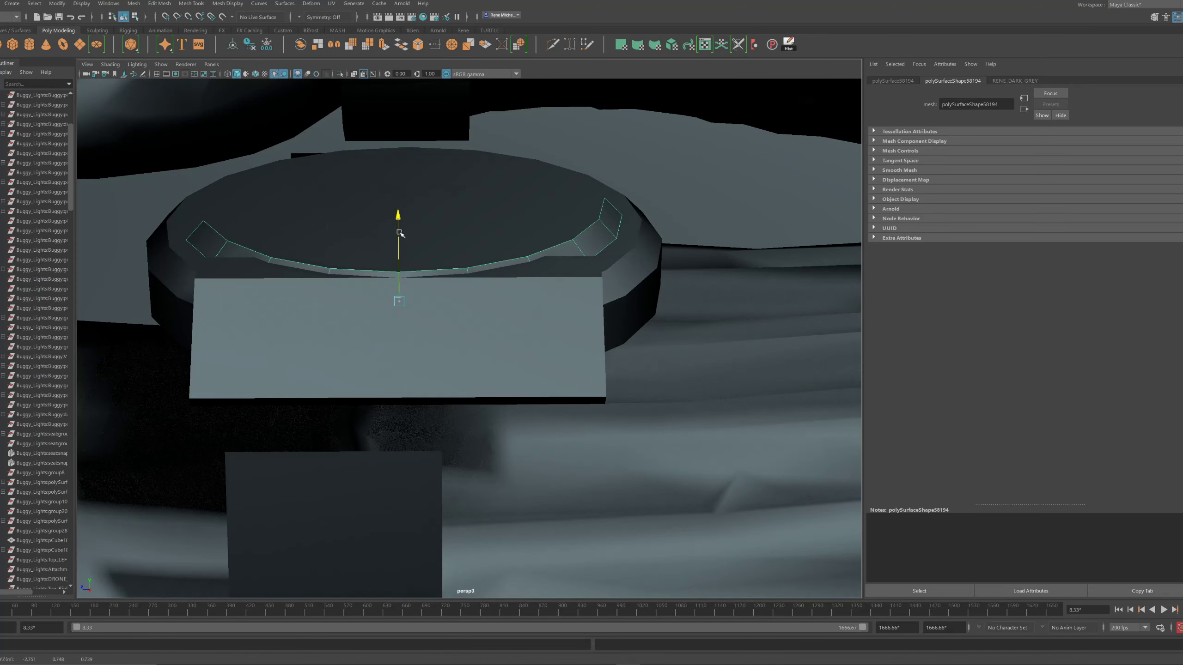
Duplicate the arc strip and lower the copy beneath the tilted plate beside the disc
{"action": "left_click", "coordinate": [698, 145]}
{"action": "scroll", "coordinate": [515, 228], "scroll_direction": "down", "scroll_amount": 6}
{"action": "mouse_move", "coordinate": [515, 227]}
{"action": "left_mouse_down", "text": "alt"}
{"action": "mouse_move", "coordinate": [491, 225]}
{"action": "mouse_move", "coordinate": [539, 247]}
{"action": "mouse_move", "coordinate": [552, 240]}
{"action": "mouse_move", "coordinate": [531, 238]}
{"action": "left_mouse_up", "text": "alt"}
{"action": "scroll", "coordinate": [491, 224], "scroll_direction": "up", "scroll_amount": 3}
{"action": "scroll", "coordinate": [549, 290], "scroll_direction": "up", "scroll_amount": 6}
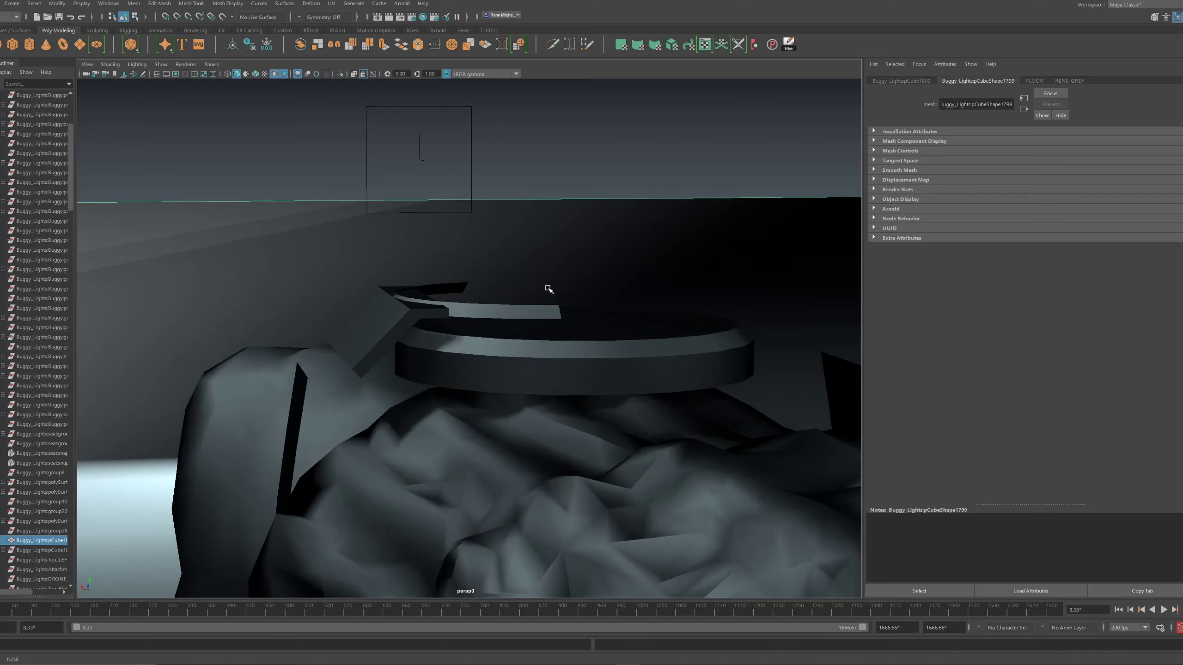
{"action": "left_click_drag", "start_coordinate": [549, 290], "coordinate": [505, 314], "text": "alt"}
{"action": "left_click", "coordinate": [505, 315]}
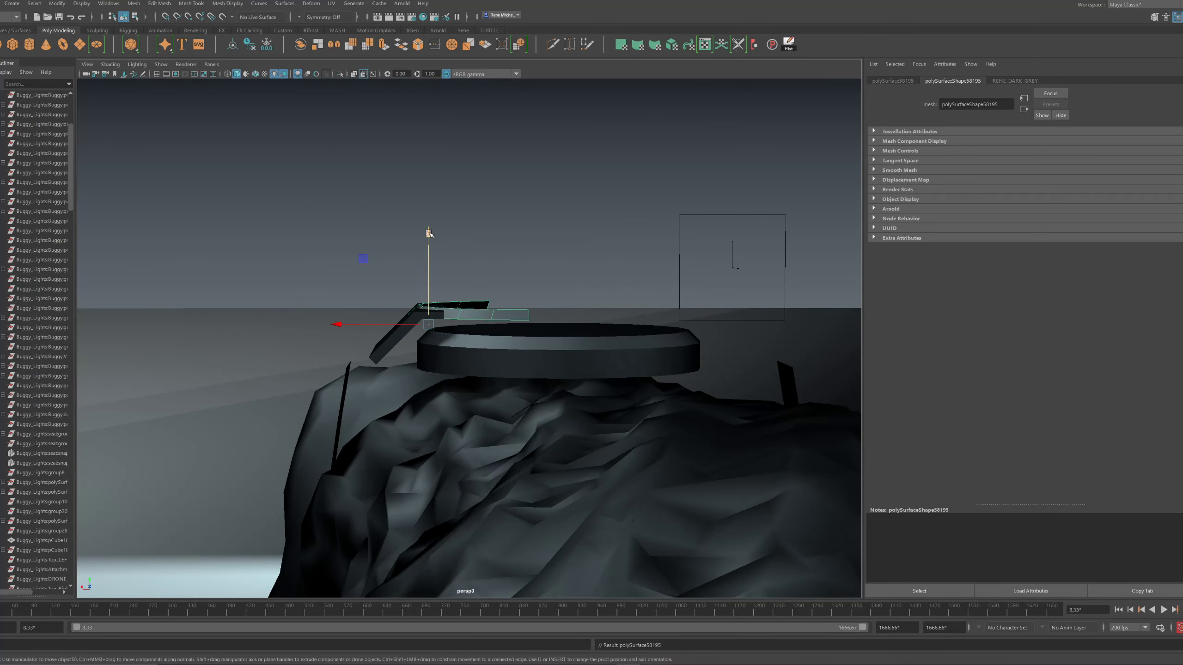
{"action": "left_click_drag", "start_coordinate": [429, 233], "coordinate": [427, 276]}
{"action": "left_click_drag", "start_coordinate": [428, 373], "coordinate": [522, 376]}
{"action": "key", "text": "ctrl+z"}
{"action": "key", "text": "w"}
{"action": "mouse_move", "coordinate": [414, 373]}
{"action": "left_mouse_down"}
{"action": "mouse_move", "coordinate": [375, 373]}
{"action": "mouse_move", "coordinate": [405, 359]}
{"action": "left_mouse_up"}
Pull the end vertices of the plate's flap further over the disc's top
{"action": "left_click", "coordinate": [534, 274]}
{"action": "left_click_drag", "start_coordinate": [532, 282], "coordinate": [423, 373], "text": "alt"}
{"action": "scroll", "coordinate": [433, 335], "scroll_direction": "up", "scroll_amount": 3}
{"action": "left_click", "coordinate": [434, 333]}
{"action": "scroll", "coordinate": [435, 322], "scroll_direction": "down", "scroll_amount": 4}
{"action": "left_click", "coordinate": [425, 314]}
{"action": "left_click_drag", "start_coordinate": [446, 221], "coordinate": [432, 217], "text": "alt"}
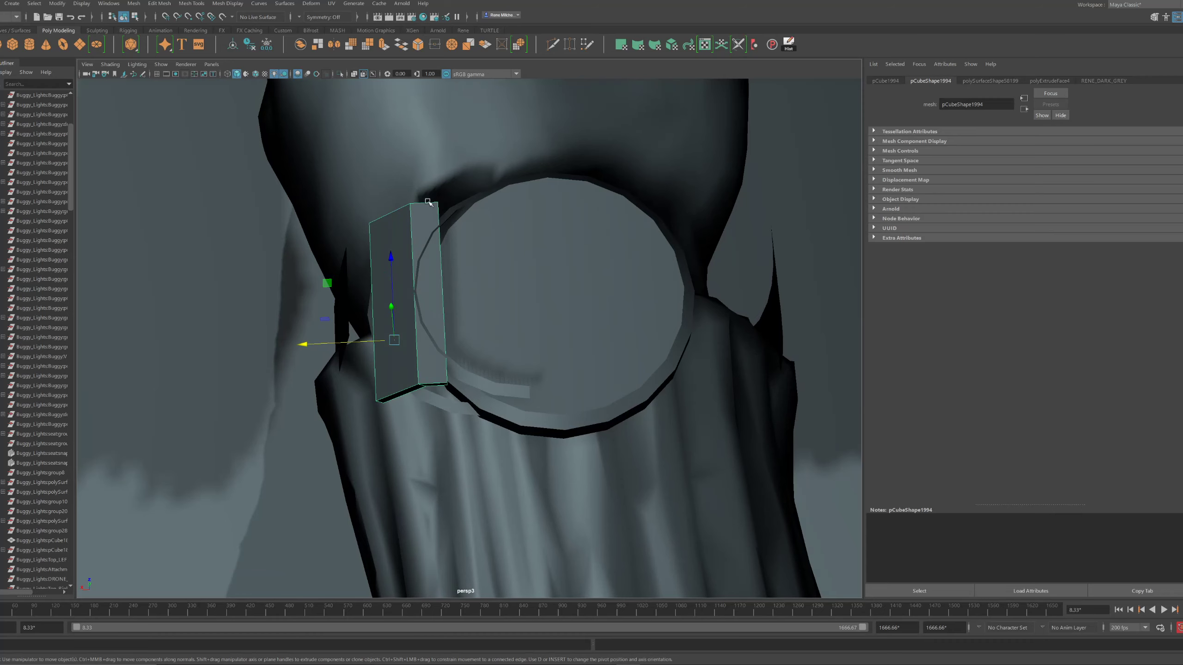
{"action": "left_click", "coordinate": [421, 290]}
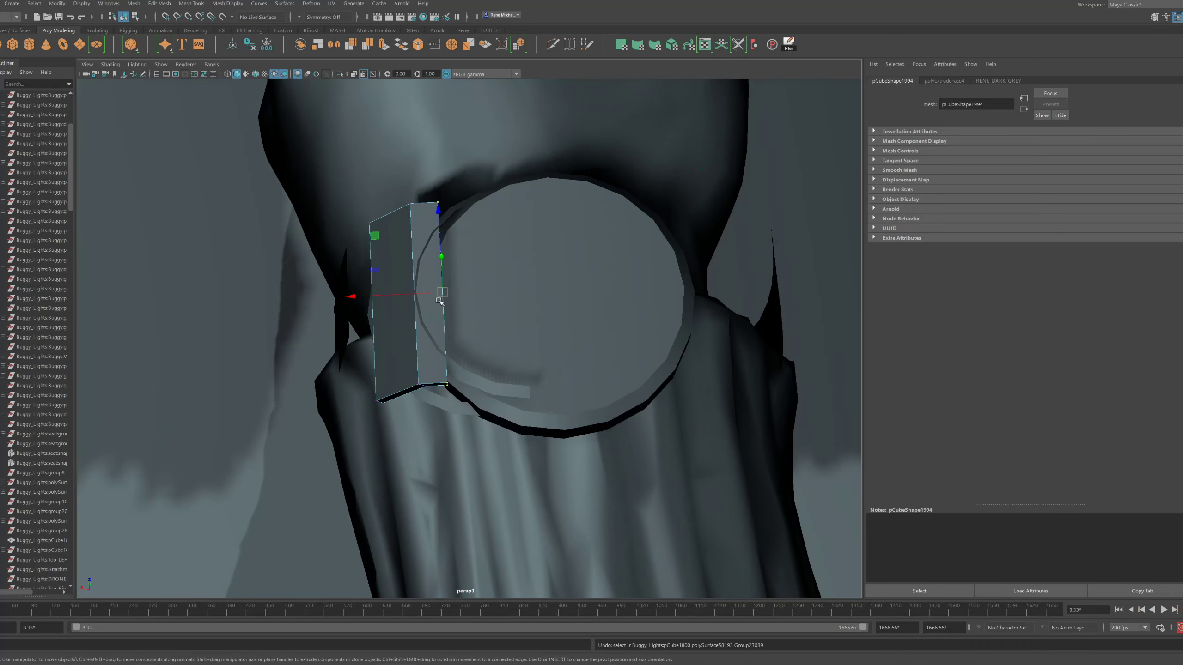
{"action": "left_click_drag", "start_coordinate": [441, 298], "coordinate": [481, 299], "text": "alt"}
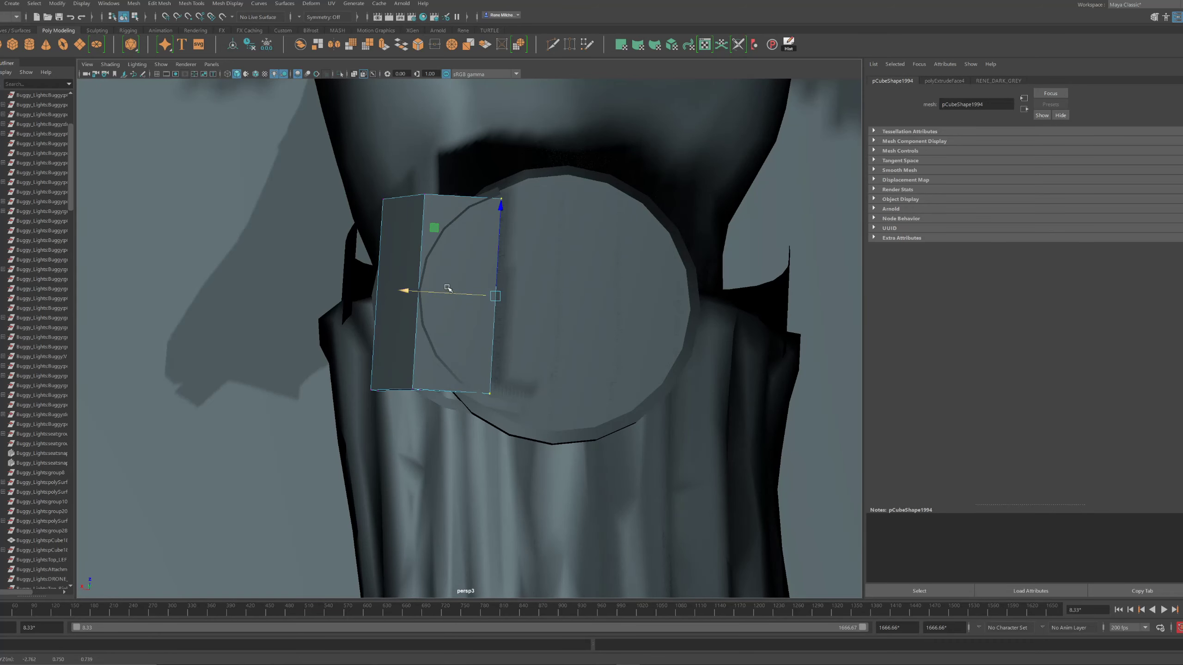
Shift the upper arc strip toward the disc's centre and lower it onto the flap
{"action": "right_click_drag", "start_coordinate": [446, 286], "coordinate": [447, 234]}
{"action": "left_click", "coordinate": [435, 259]}
{"action": "left_click_drag", "start_coordinate": [403, 292], "coordinate": [414, 295]}
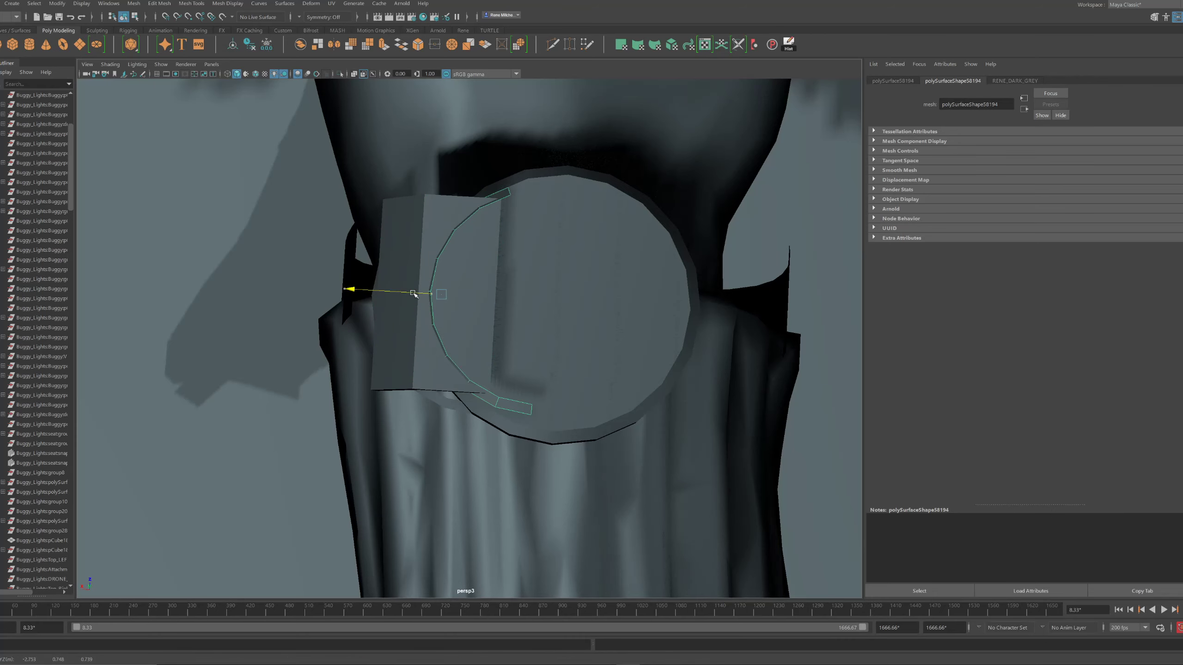
{"action": "middle_click_drag", "start_coordinate": [418, 271], "coordinate": [413, 321], "text": "alt"}
{"action": "right_click_drag", "start_coordinate": [413, 322], "coordinate": [465, 275], "text": "alt"}
{"action": "left_click_drag", "start_coordinate": [465, 275], "coordinate": [392, 312], "text": "alt"}
{"action": "left_click_drag", "start_coordinate": [462, 282], "coordinate": [463, 312]}
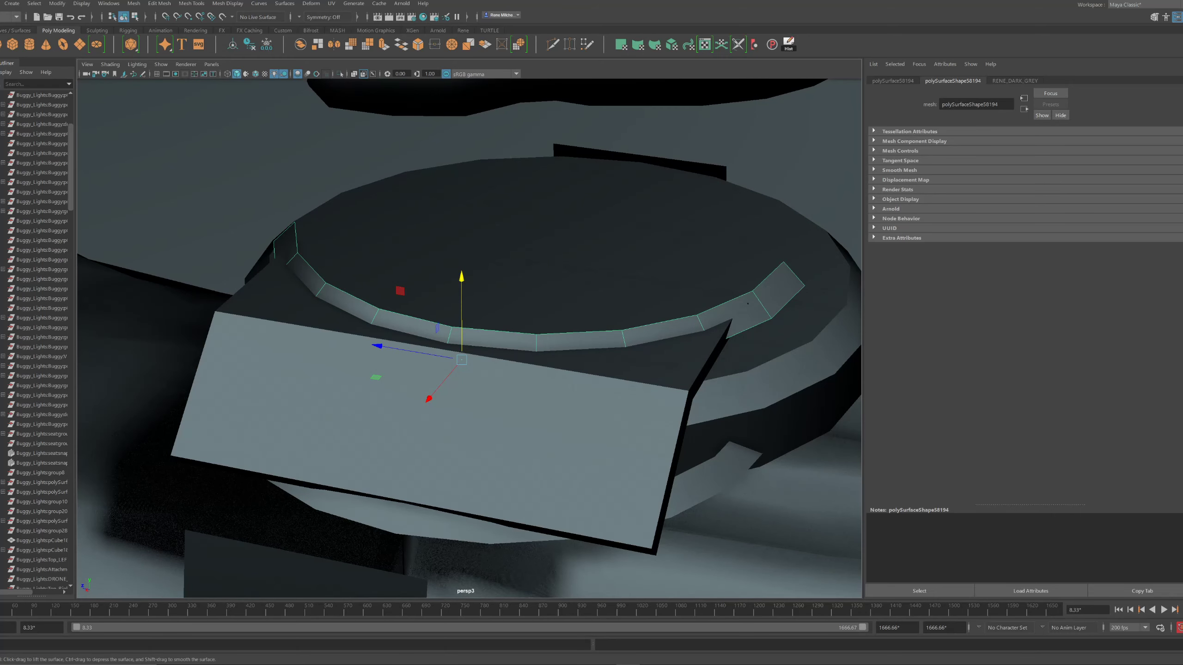
Insert an edge loop along the arc strip with Multi-Cut and delete its outer row of faces
{"action": "key", "text": "F8"}
{"action": "key", "text": "w"}
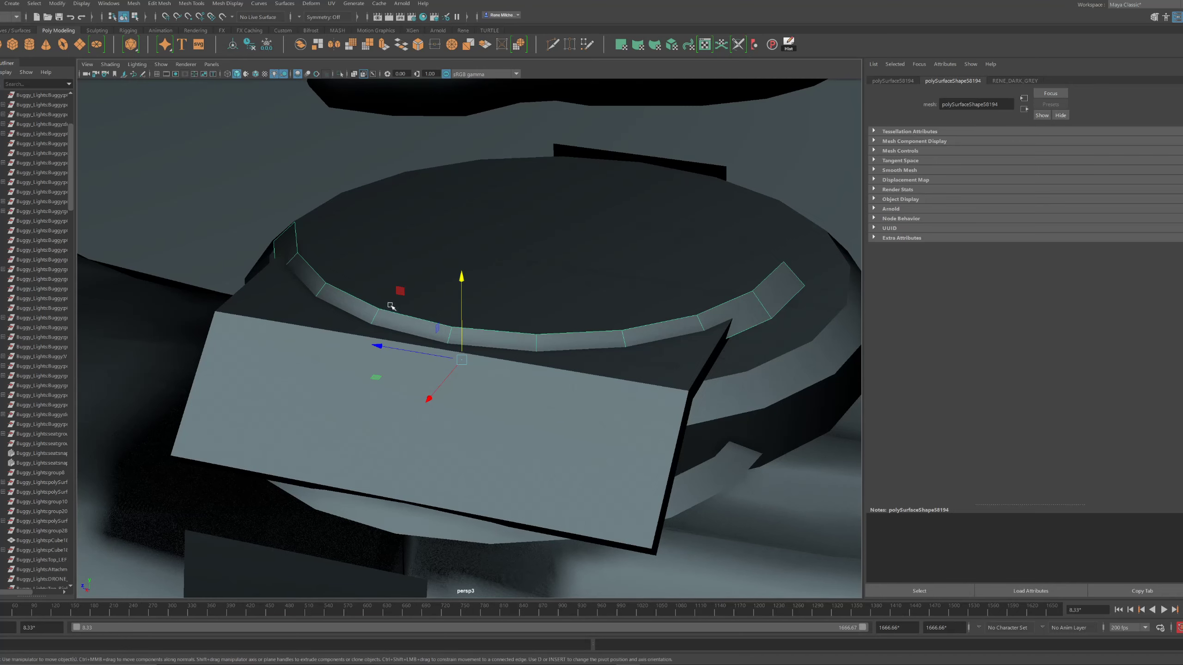
{"action": "key", "text": "ctrl+shift+x"}
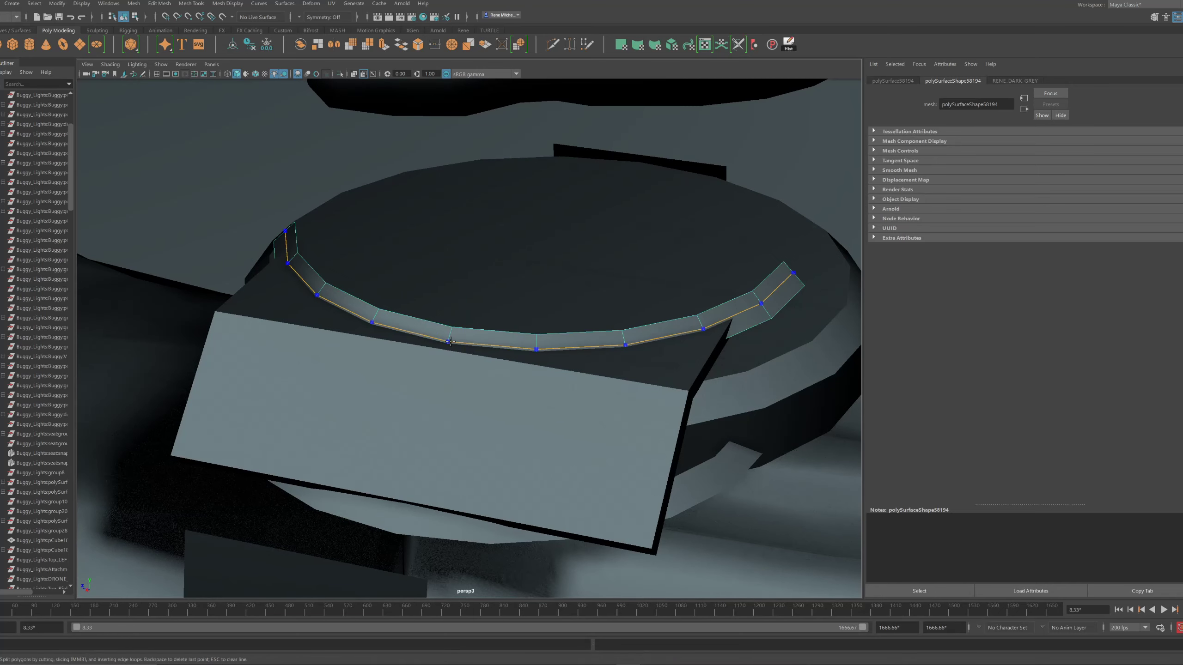
{"action": "left_click", "coordinate": [449, 343], "text": "ctrl"}
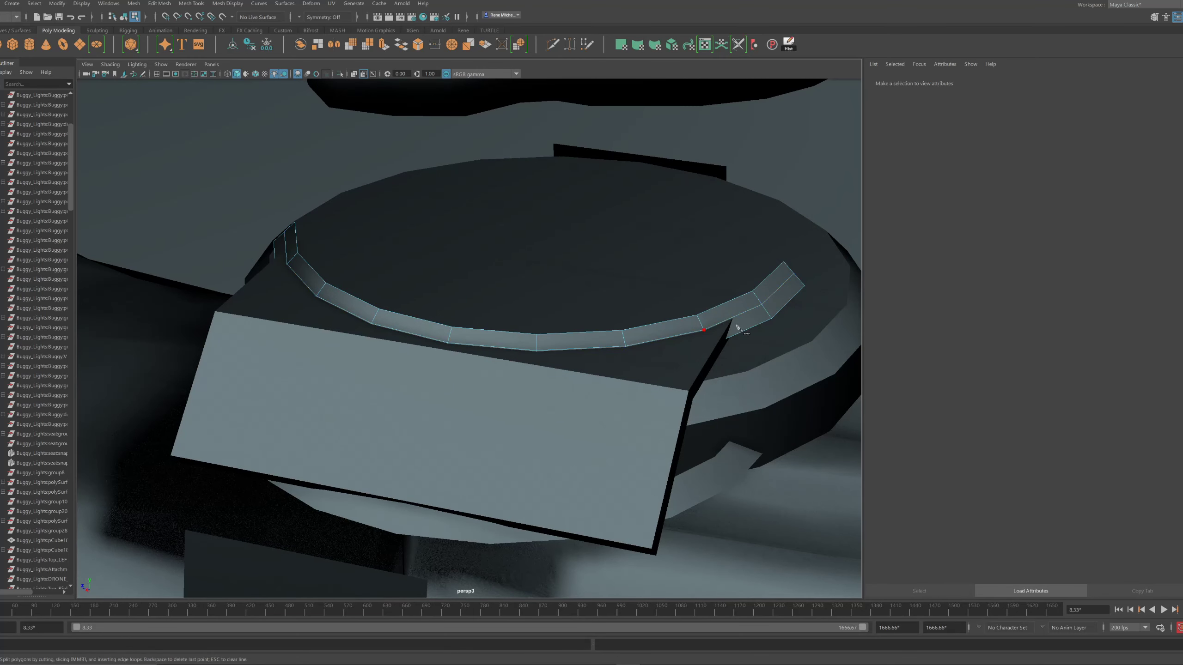
{"action": "double_click", "coordinate": [756, 321]}
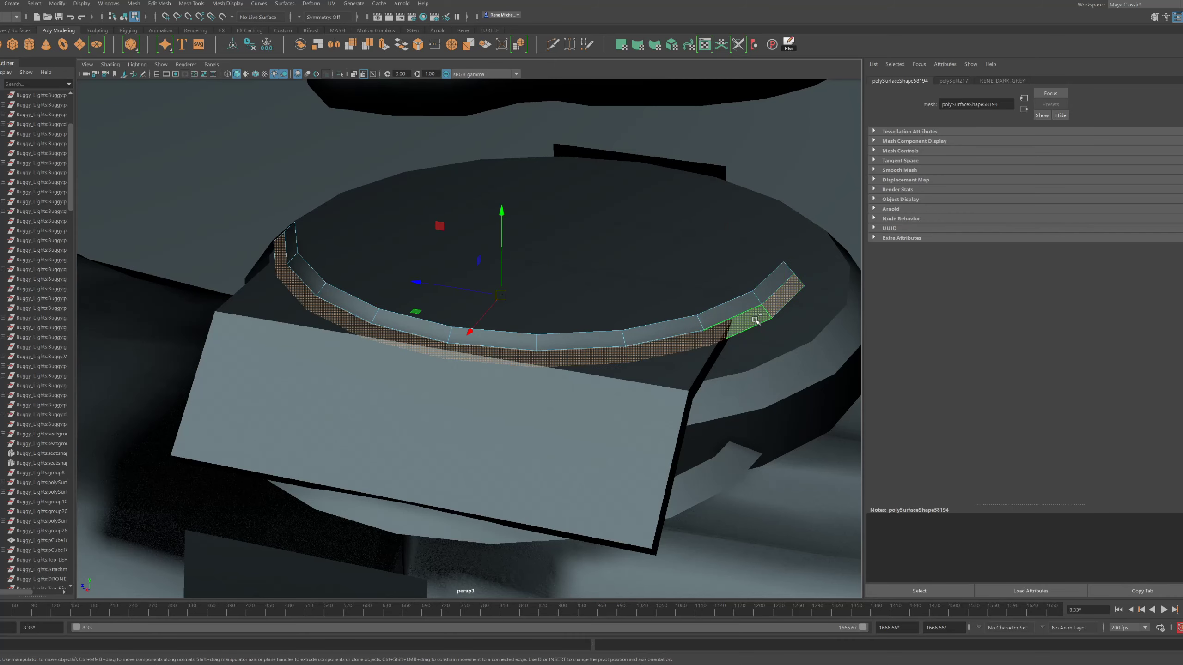
{"action": "key", "text": "Delete"}
Isolate the bent plate and the upper arc strip from the rest of the scene
{"action": "left_click_drag", "start_coordinate": [352, 350], "coordinate": [275, 356], "text": "alt"}
{"action": "key", "text": "F8"}
{"action": "left_click", "coordinate": [340, 365]}
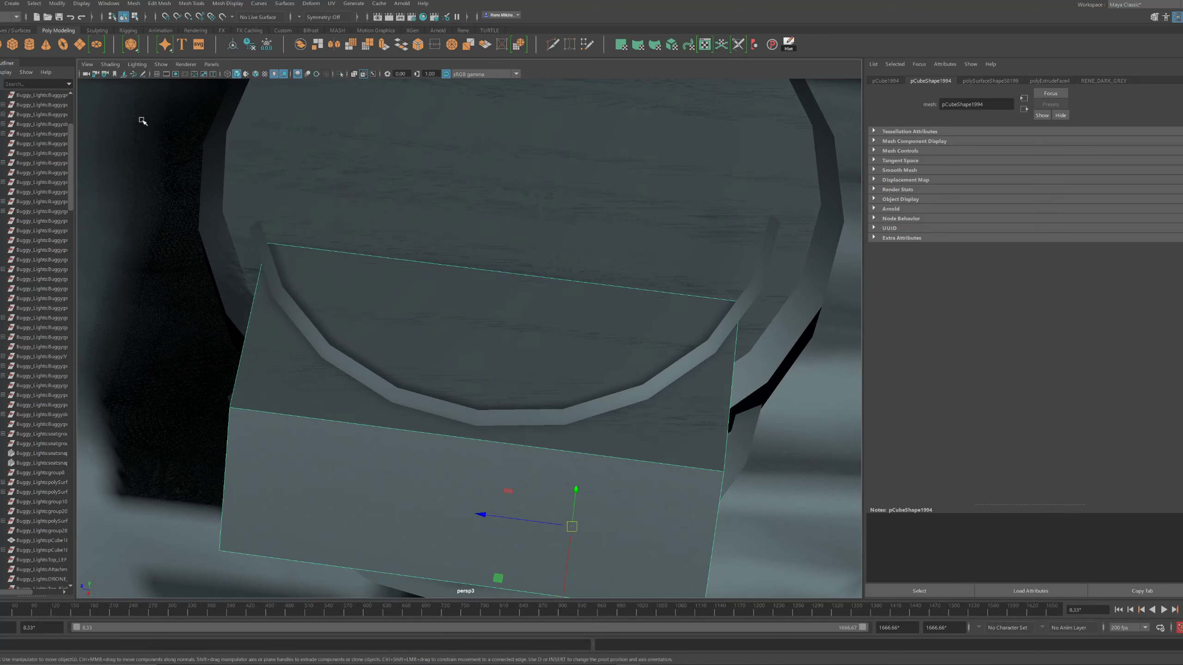
{"action": "left_click", "coordinate": [255, 73]}
{"action": "left_click_drag", "start_coordinate": [412, 396], "coordinate": [352, 431], "text": "alt"}
{"action": "left_click", "coordinate": [320, 373], "text": "shift"}
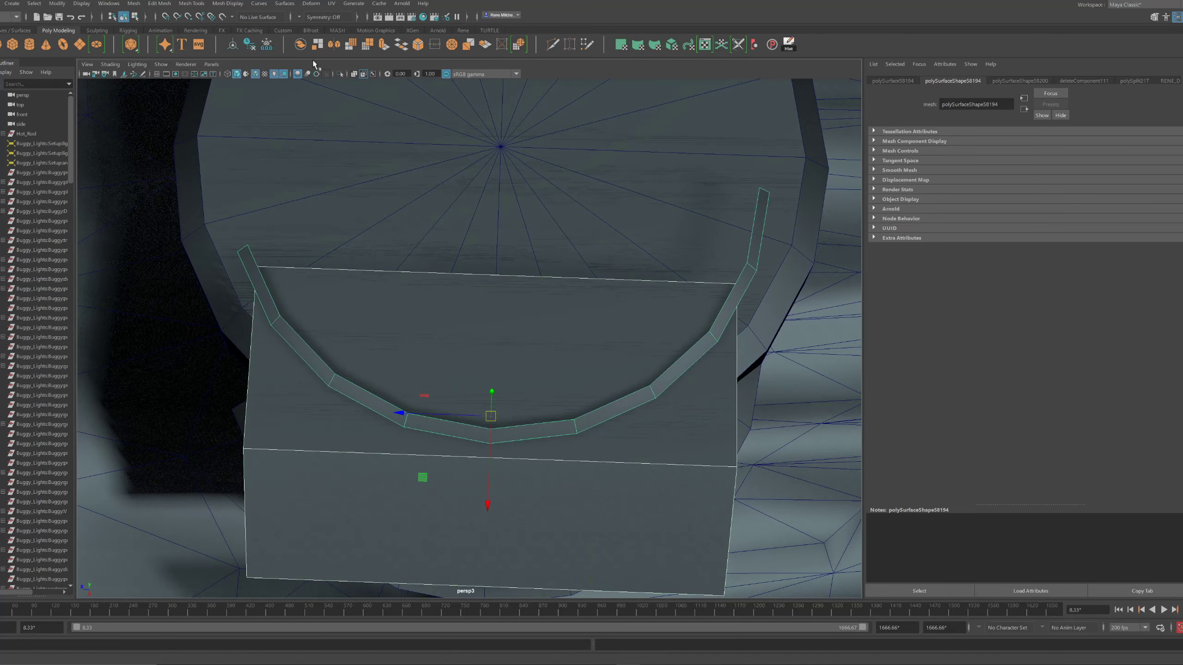
{"action": "left_click", "coordinate": [339, 74]}
{"action": "left_click_drag", "start_coordinate": [384, 215], "coordinate": [413, 212], "text": "alt"}
{"action": "left_click", "coordinate": [382, 221]}
{"action": "left_click", "coordinate": [307, 366]}
{"action": "left_click_drag", "start_coordinate": [307, 366], "coordinate": [301, 372], "text": "alt"}
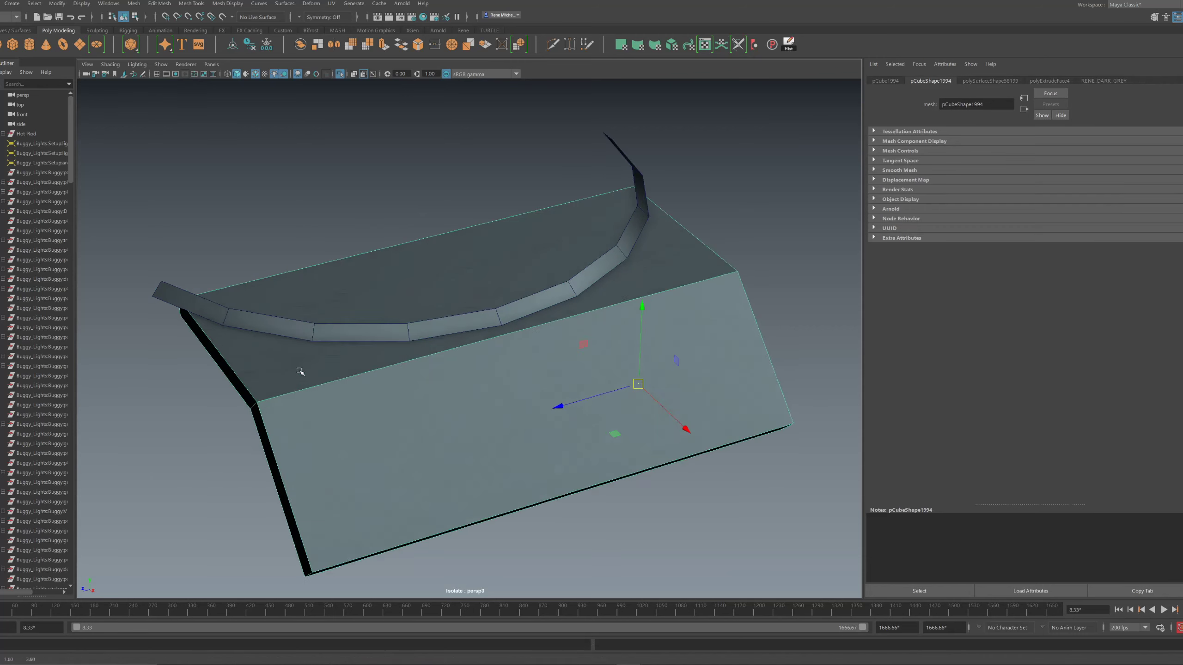
{"action": "key", "text": "ctrl+shift+x"}
{"action": "left_click", "coordinate": [178, 300]}
{"action": "key", "text": "Escape"}
Move the bent plate's side vertices so both side edges line up with joints of the arc strip
{"action": "mouse_move", "coordinate": [221, 326]}
{"action": "left_mouse_down", "text": "alt"}
{"action": "mouse_move", "coordinate": [238, 341]}
{"action": "mouse_move", "coordinate": [208, 322]}
{"action": "mouse_move", "coordinate": [218, 342]}
{"action": "left_mouse_up", "text": "alt"}
{"action": "key", "text": "w"}
{"action": "left_click_drag", "start_coordinate": [163, 174], "coordinate": [306, 536]}
{"action": "left_click_drag", "start_coordinate": [201, 394], "coordinate": [218, 307], "text": "alt"}
{"action": "key", "text": "v"}
{"action": "left_click_drag", "start_coordinate": [505, 282], "coordinate": [696, 188], "text": "alt"}
{"action": "key", "text": "v"}
{"action": "left_click_drag", "start_coordinate": [678, 374], "coordinate": [687, 307]}
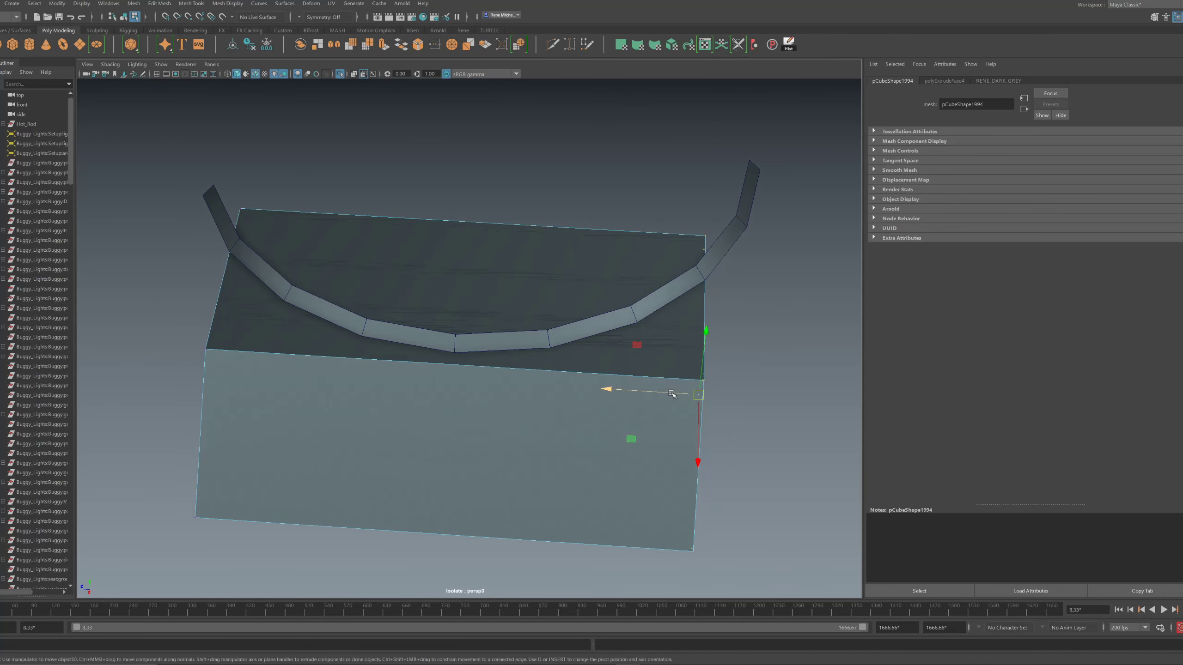
Delete the arc strip's end faces that extend beyond both sides of the plate
{"action": "right_click_drag", "start_coordinate": [670, 388], "coordinate": [669, 416]}
{"action": "right_click_drag", "start_coordinate": [711, 345], "coordinate": [712, 344]}
{"action": "left_click", "coordinate": [728, 247]}
{"action": "right_click_drag", "start_coordinate": [745, 248], "coordinate": [744, 276]}
{"action": "left_click_drag", "start_coordinate": [768, 244], "coordinate": [735, 198]}
{"action": "left_click_drag", "start_coordinate": [192, 168], "coordinate": [234, 229], "text": "shift"}
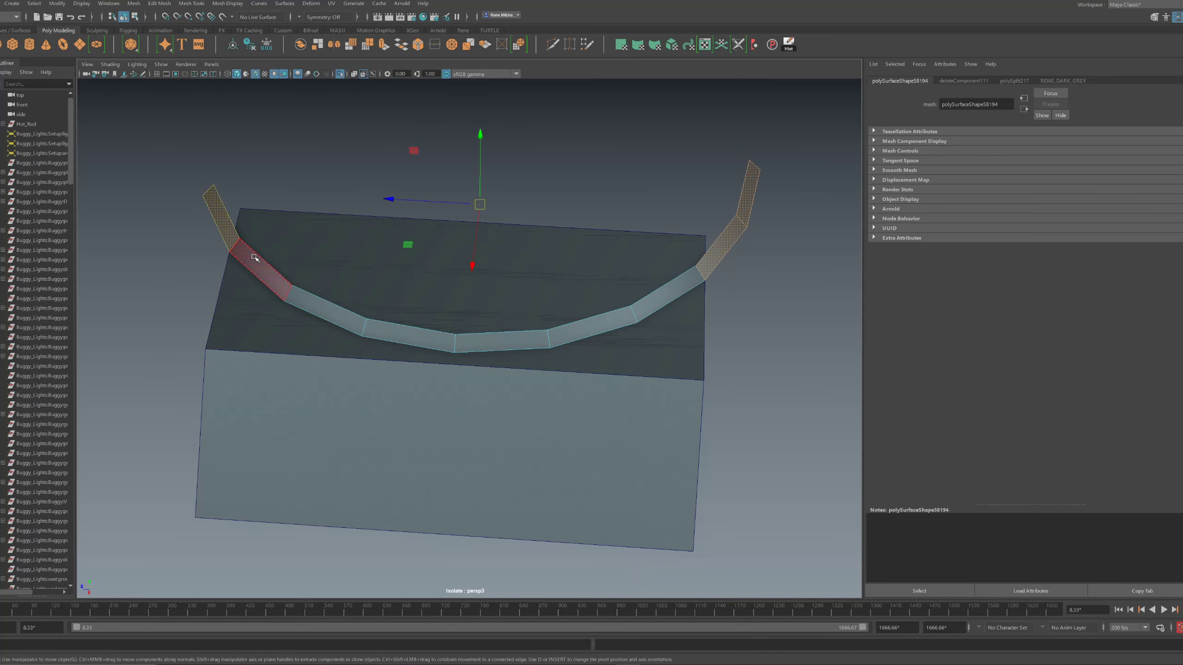
{"action": "key", "text": "Delete"}
Combine the bent plate and the trimmed arc strip into one mesh
{"action": "right_click_drag", "start_coordinate": [340, 317], "coordinate": [346, 309]}
{"action": "left_click_drag", "start_coordinate": [313, 376], "coordinate": [305, 397], "text": "alt"}
{"action": "left_click", "coordinate": [305, 398]}
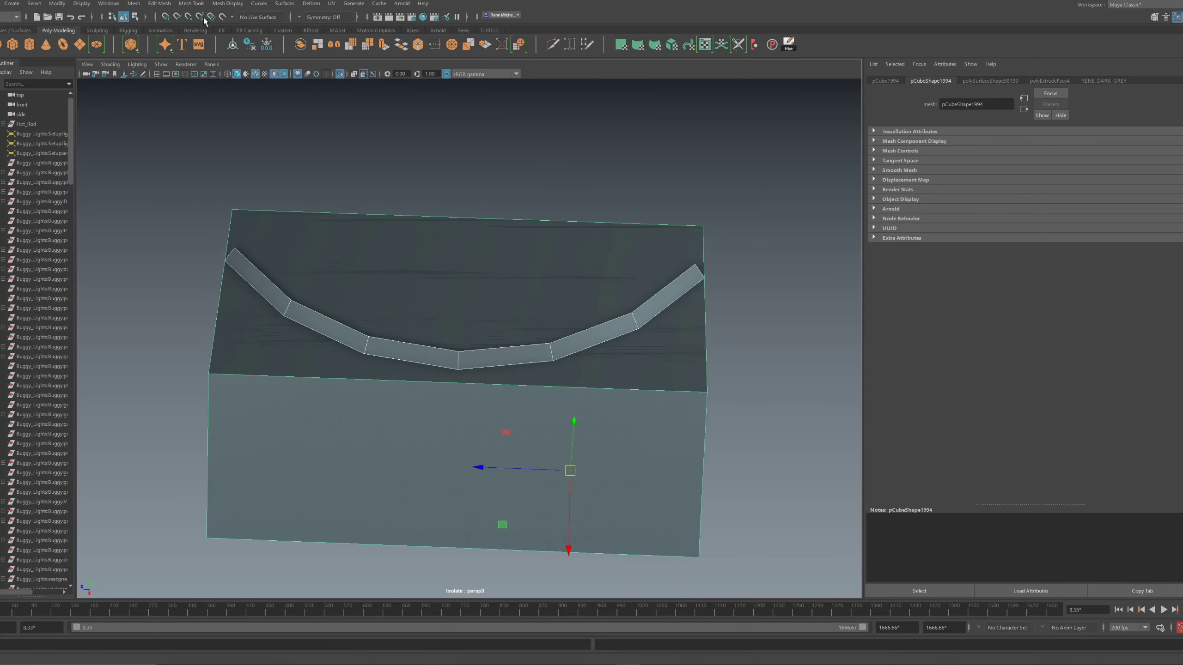
{"action": "left_click", "coordinate": [134, 4]}
{"action": "left_click", "coordinate": [154, 49]}
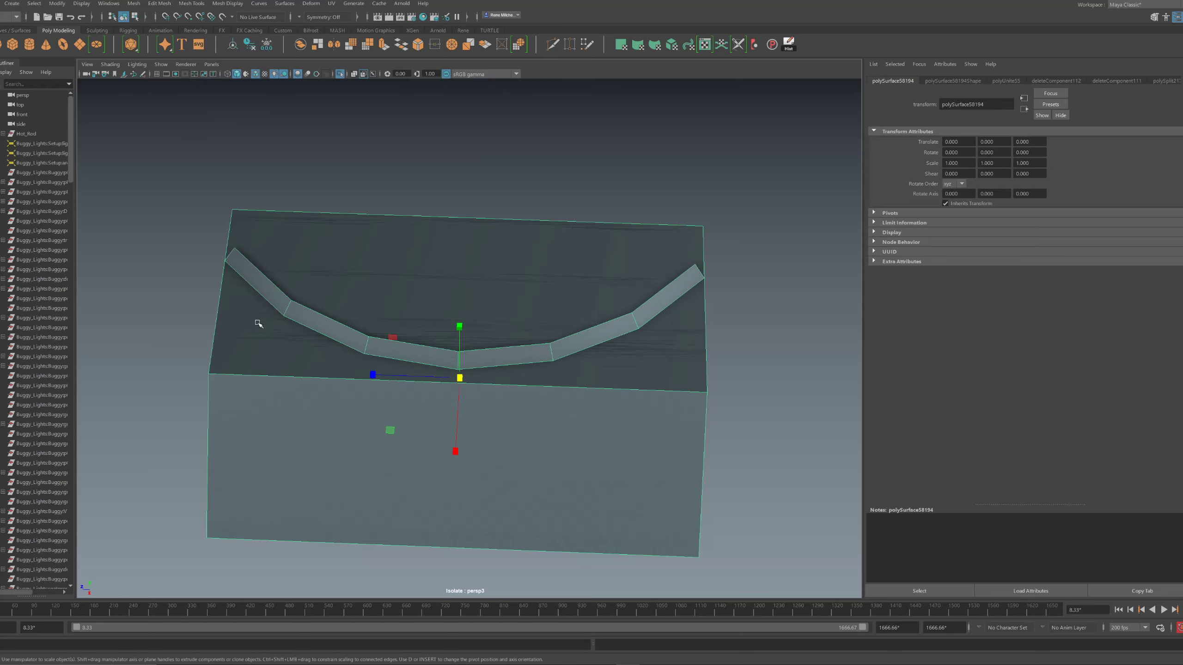
Cut a line across the flap's top face from side to side, following the arc strip's outer edge
{"action": "left_click_drag", "start_coordinate": [258, 324], "coordinate": [243, 355], "text": "alt"}
{"action": "key", "text": "ctrl+shift+x"}
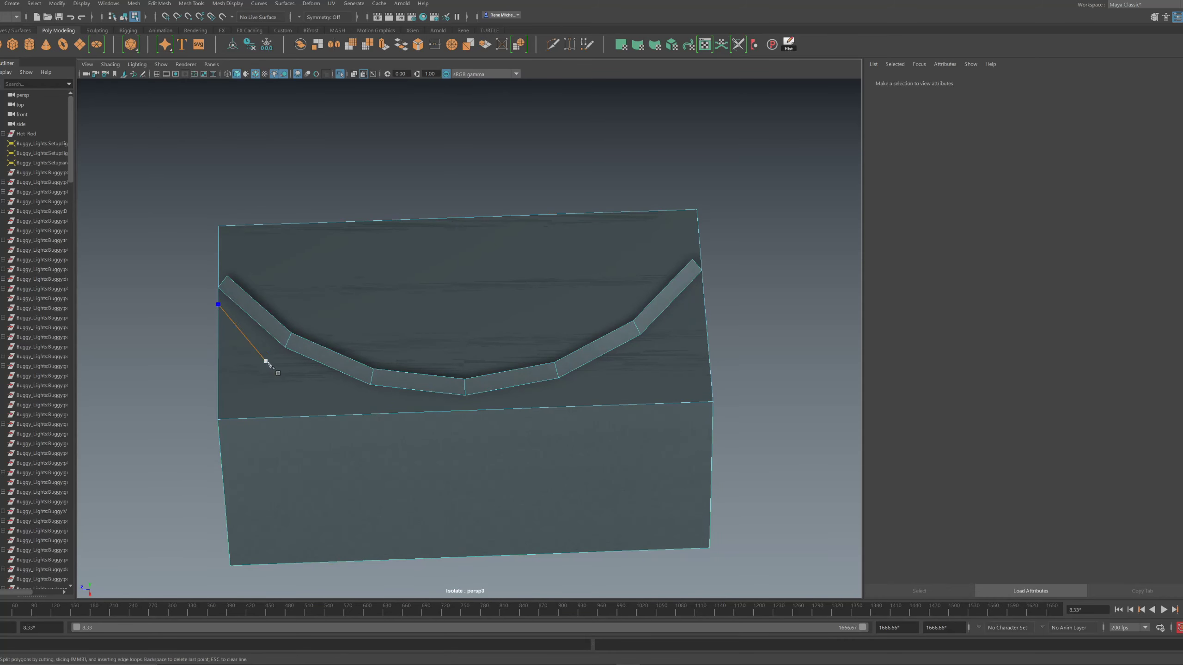
{"action": "left_click", "coordinate": [368, 394]}
{"action": "left_click", "coordinate": [702, 288]}
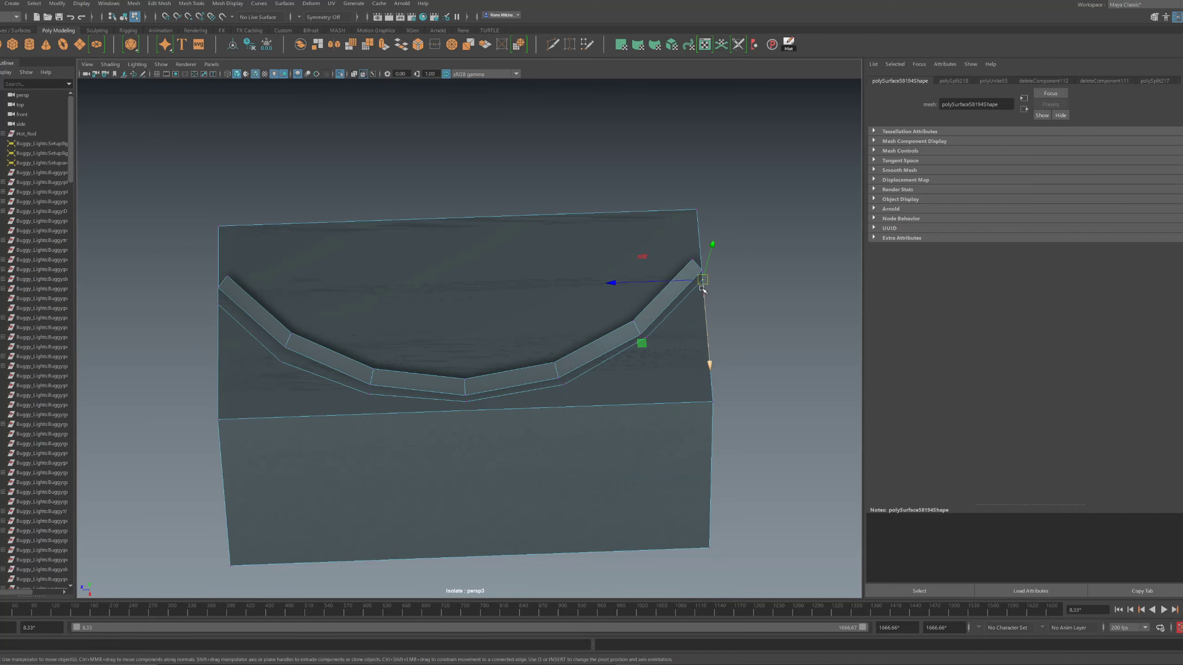
Snap the cut line's vertices from one end to the middle onto the arc strip's outer edge vertices
{"action": "left_click", "coordinate": [642, 338]}
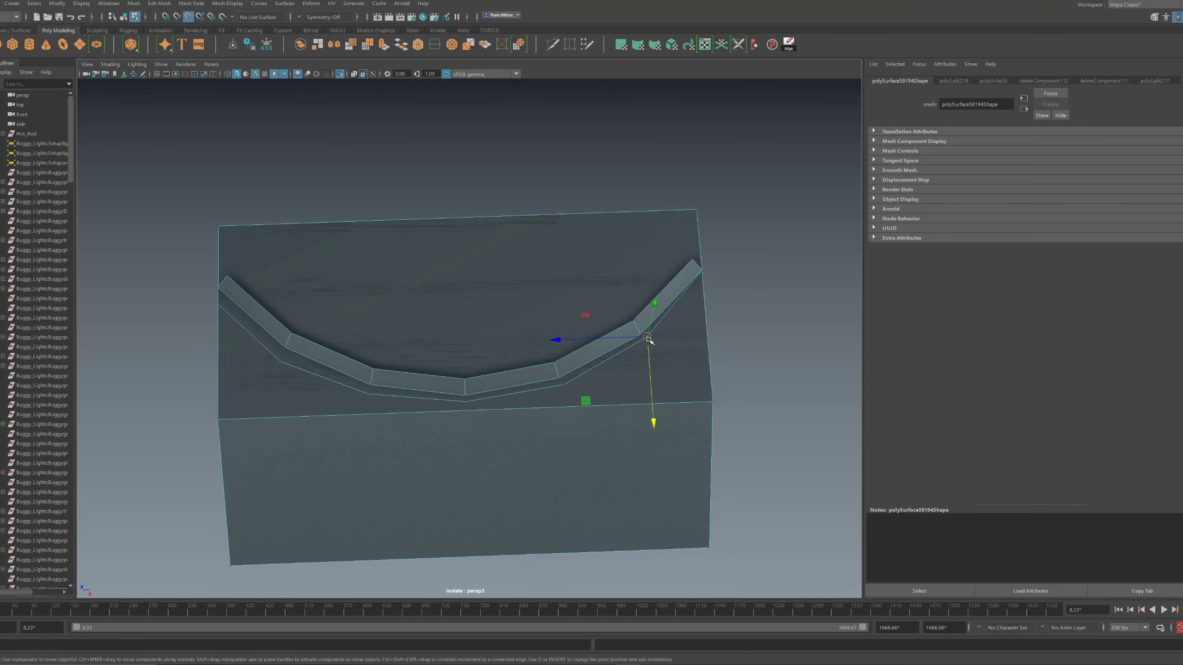
{"action": "left_click", "coordinate": [567, 387]}
{"action": "key", "text": "v"}
{"action": "left_click_drag", "start_coordinate": [563, 386], "coordinate": [558, 377]}
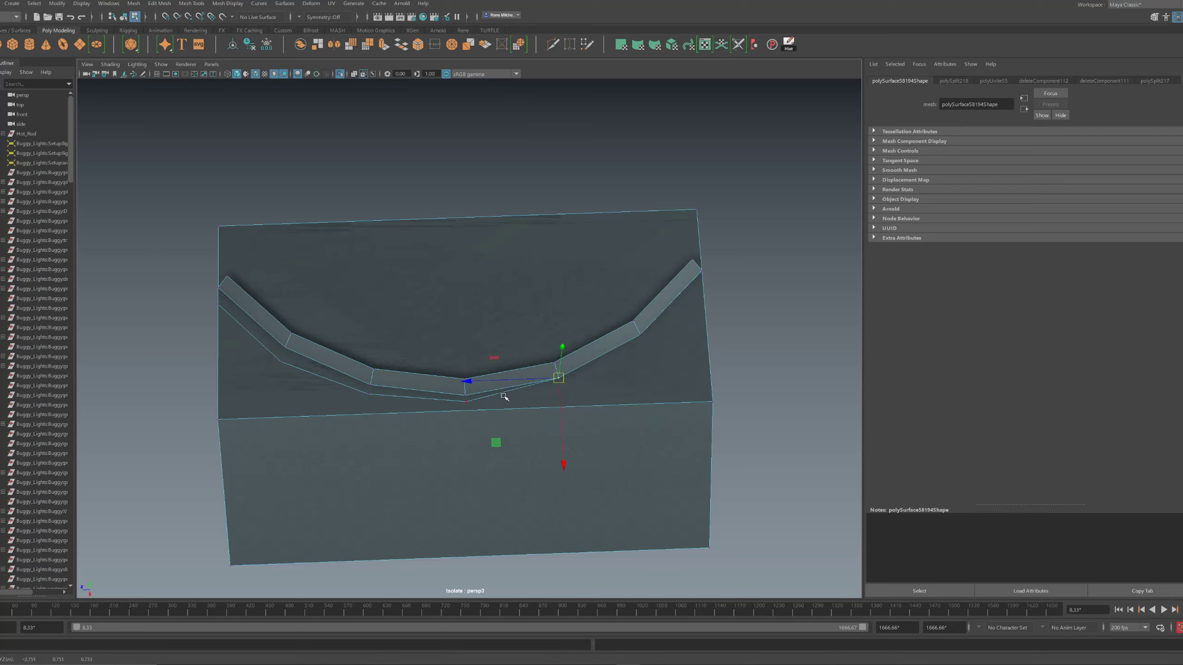
{"action": "left_click", "coordinate": [470, 401]}
{"action": "key", "text": "v"}
{"action": "left_click_drag", "start_coordinate": [467, 402], "coordinate": [465, 396]}
Snap the remaining cut vertices on the other half and at its end to the arc strip's outer edge
{"action": "left_click", "coordinate": [371, 397]}
{"action": "left_click", "coordinate": [369, 396]}
{"action": "key", "text": "v"}
{"action": "left_click_drag", "start_coordinate": [370, 395], "coordinate": [370, 385]}
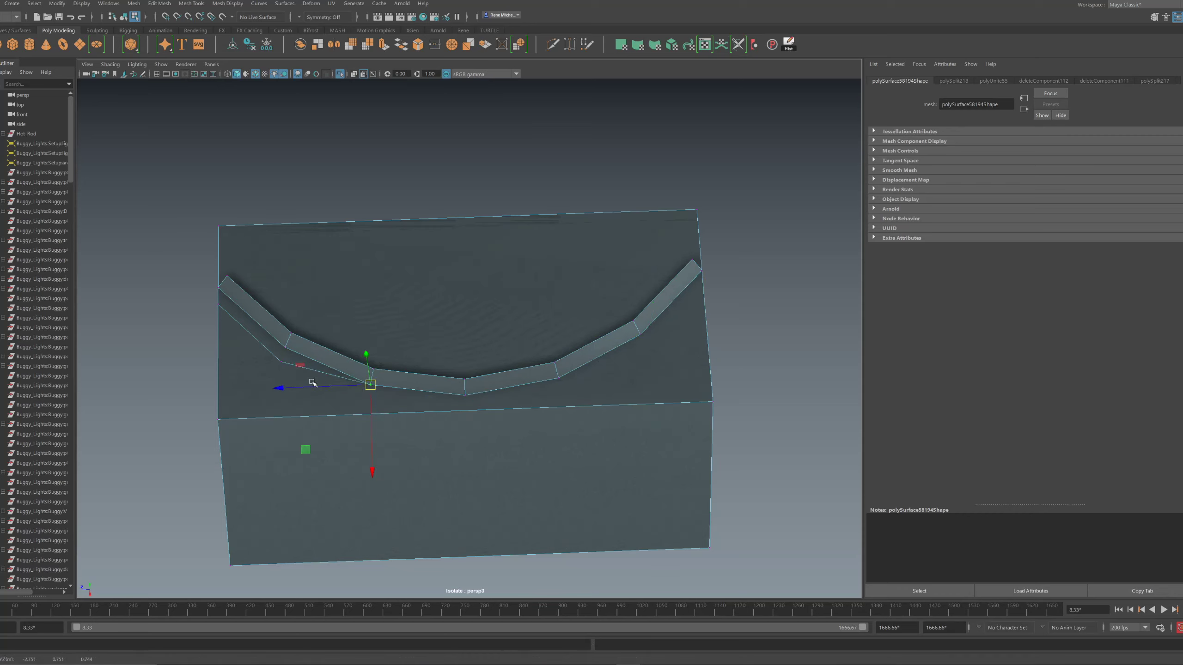
{"action": "left_click", "coordinate": [280, 363]}
{"action": "key", "text": "v"}
{"action": "left_click_drag", "start_coordinate": [281, 363], "coordinate": [285, 348]}
{"action": "left_click_drag", "start_coordinate": [222, 309], "coordinate": [223, 302]}
Delete the flap's top face inside the arc and return to object selection
{"action": "left_click", "coordinate": [375, 279]}
{"action": "key", "text": "Delete"}
{"action": "right_click_drag", "start_coordinate": [622, 332], "coordinate": [661, 298]}
{"action": "left_click_drag", "start_coordinate": [726, 311], "coordinate": [529, 317], "text": "alt"}
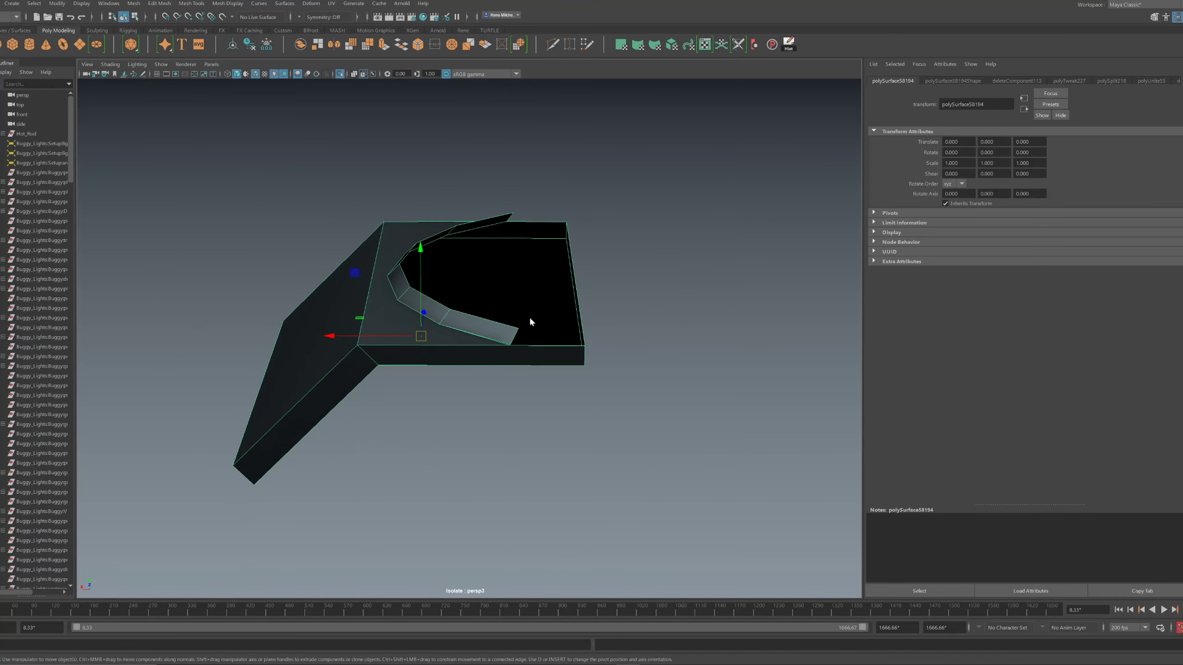
Try to cut an edge loop across the flap near the ends of the arc strip, and undo it
{"action": "left_click", "coordinate": [687, 400]}
{"action": "left_click", "coordinate": [547, 337]}
{"action": "right_click_drag", "start_coordinate": [546, 336], "coordinate": [589, 308]}
{"action": "key", "text": "ctrl+shift+x"}
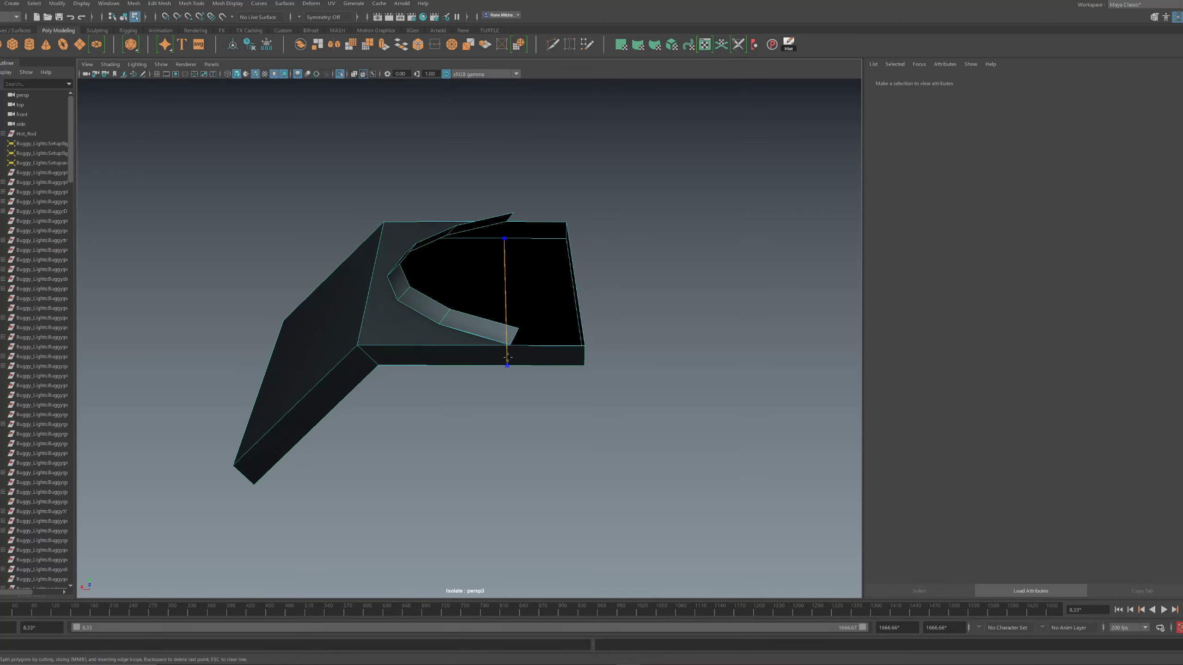
{"action": "key", "text": "w"}
{"action": "double_click", "coordinate": [505, 347]}
{"action": "key", "text": "ctrl+z"}
{"action": "key", "text": "ctrl+z"}
{"action": "key", "text": "ctrl+z"}
Cut an edge across the flap's underside level with the arc ends and continue it up one side wall to the strip's corner
{"action": "left_click_drag", "start_coordinate": [512, 354], "coordinate": [511, 329], "text": "alt"}
{"action": "right_click_drag", "start_coordinate": [517, 254], "coordinate": [547, 229]}
{"action": "key", "text": "ctrl+shift+x"}
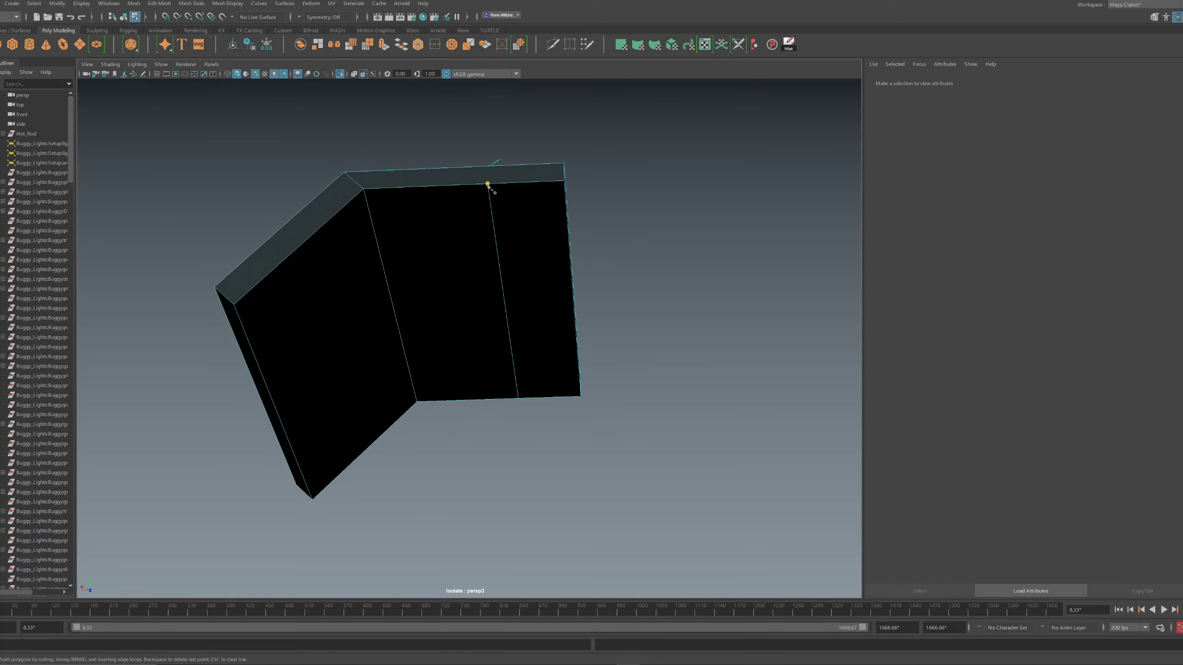
{"action": "left_click", "coordinate": [487, 184]}
{"action": "left_click_drag", "start_coordinate": [488, 187], "coordinate": [517, 343], "text": "alt"}
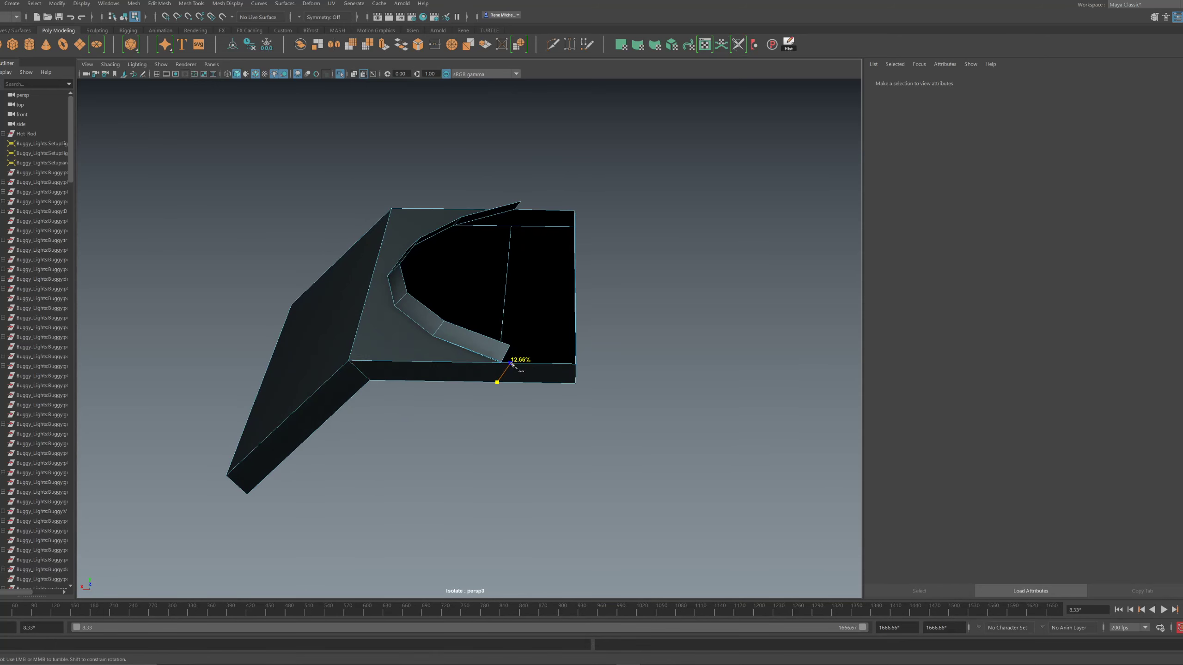
{"action": "left_click", "coordinate": [520, 365]}
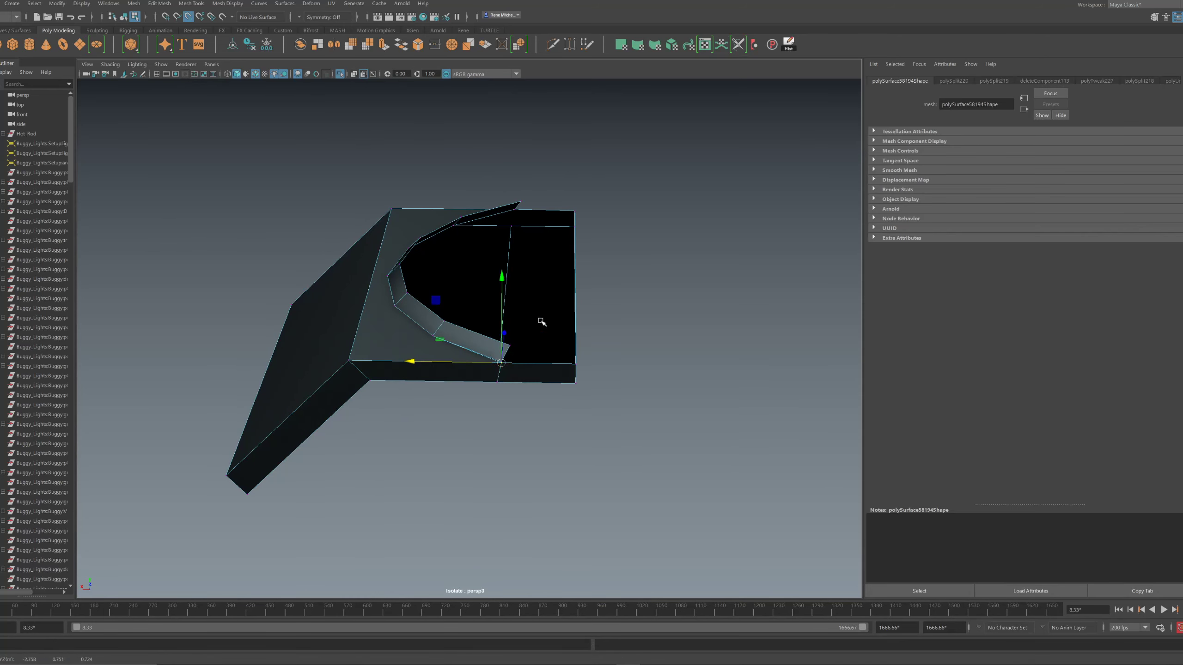
Cut the opposite side wall at the arc's other end and snap the new vertex onto the strip's end corner
{"action": "left_click_drag", "start_coordinate": [539, 323], "coordinate": [460, 318], "text": "alt"}
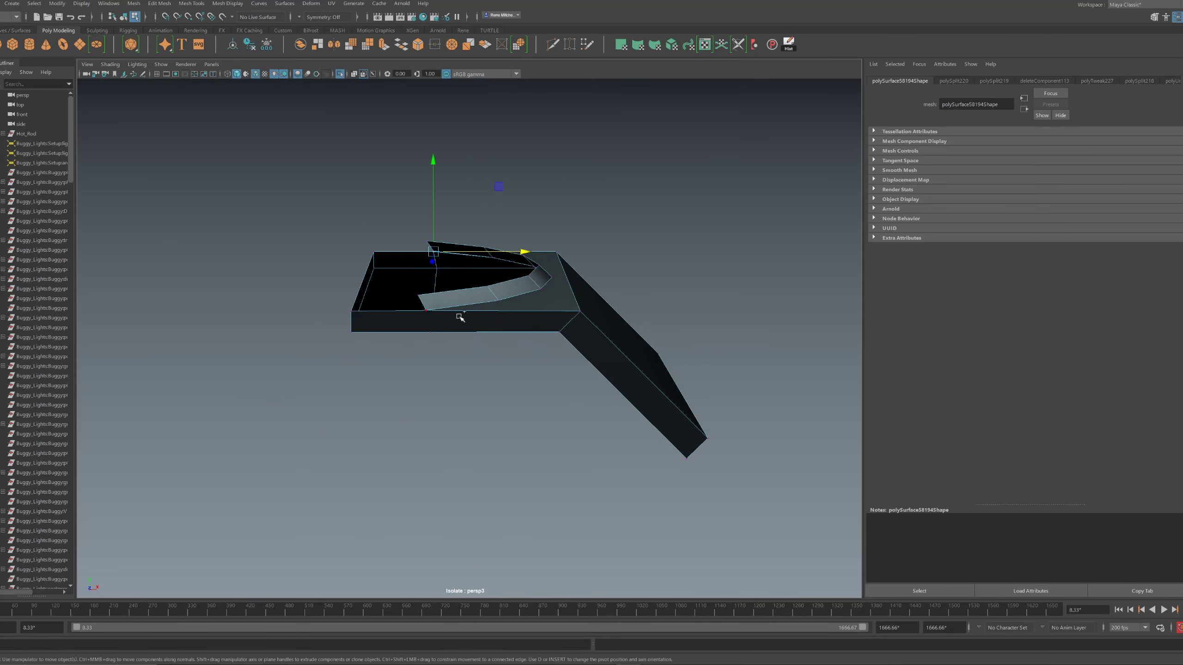
{"action": "left_click", "coordinate": [412, 312]}
{"action": "key", "text": "w"}
{"action": "left_click", "coordinate": [409, 311]}
{"action": "key", "text": "v"}
{"action": "left_click_drag", "start_coordinate": [410, 311], "coordinate": [421, 312]}
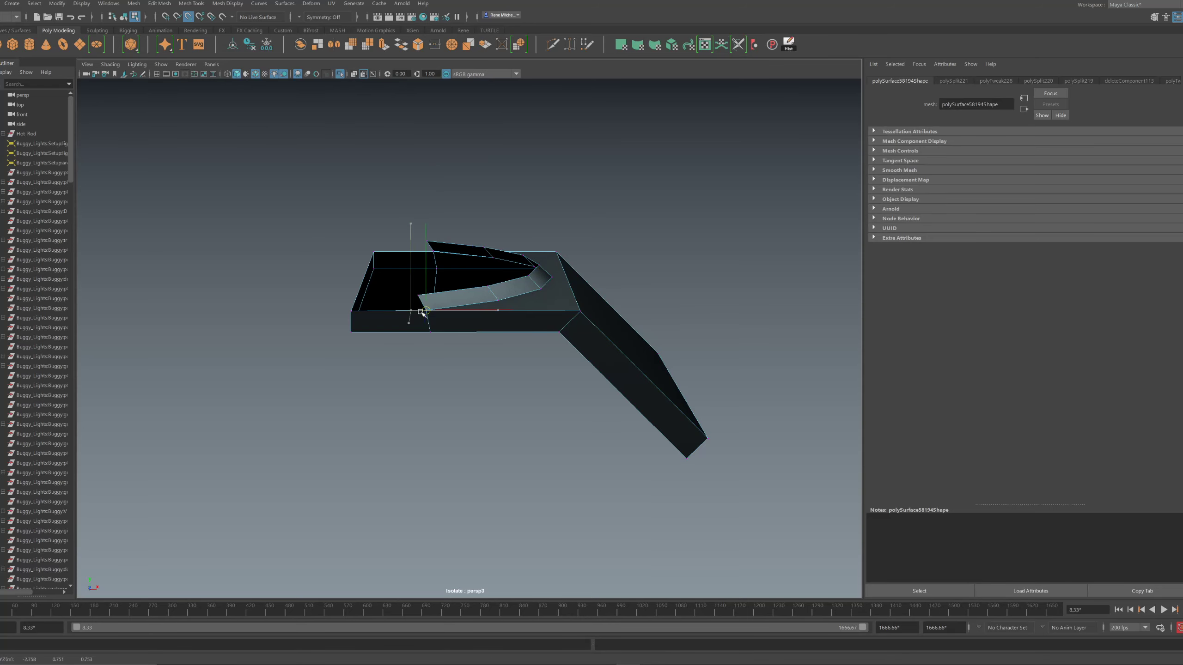
{"action": "key", "text": "w"}
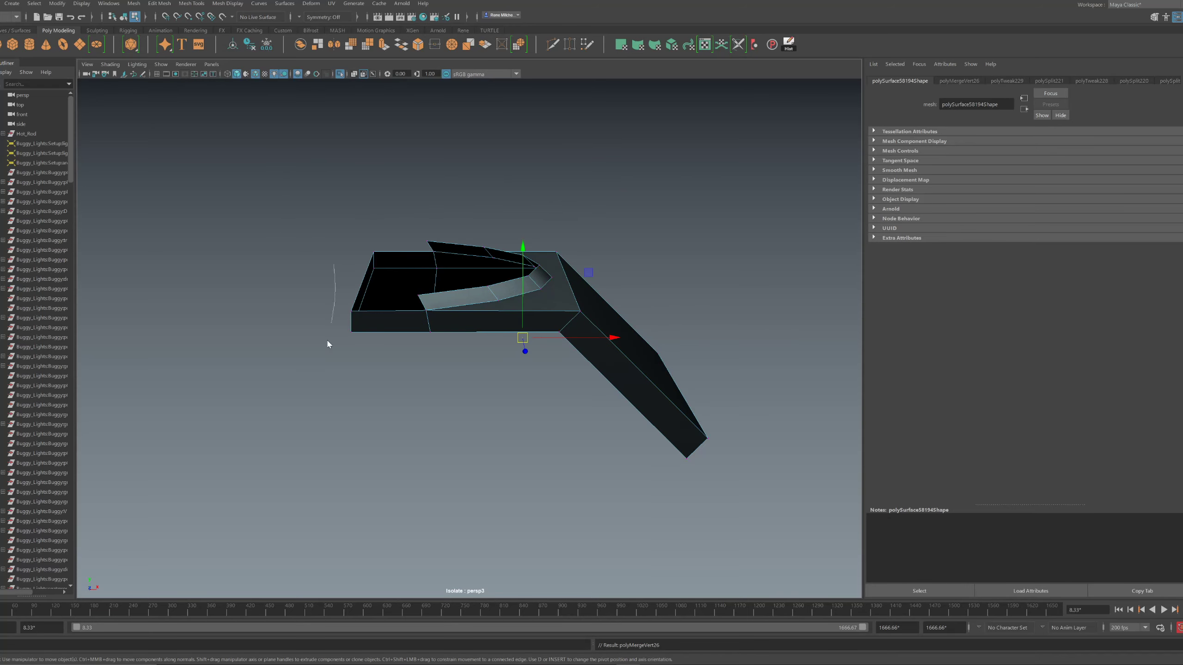
Delete the flap's faces beyond the arc ends and check the shape in smooth preview
{"action": "right_click_drag", "start_coordinate": [328, 341], "coordinate": [327, 346]}
{"action": "left_click_drag", "start_coordinate": [311, 245], "coordinate": [401, 341]}
{"action": "key", "text": "Delete"}
{"action": "right_click_drag", "start_coordinate": [443, 333], "coordinate": [601, 275]}
{"action": "left_click_drag", "start_coordinate": [630, 238], "coordinate": [520, 281], "text": "alt"}
{"action": "key", "text": "3"}
{"action": "key", "text": "1"}
Merge all of the plate's coincident vertices and check the result in smooth preview
{"action": "right_click_drag", "start_coordinate": [518, 280], "coordinate": [433, 273]}
{"action": "left_click_drag", "start_coordinate": [109, 170], "coordinate": [741, 431]}
{"action": "right_click_drag", "start_coordinate": [720, 279], "coordinate": [723, 214], "text": "shift"}
{"action": "left_click_drag", "start_coordinate": [717, 217], "coordinate": [629, 292], "text": "alt"}
{"action": "right_click_drag", "start_coordinate": [627, 293], "coordinate": [706, 218]}
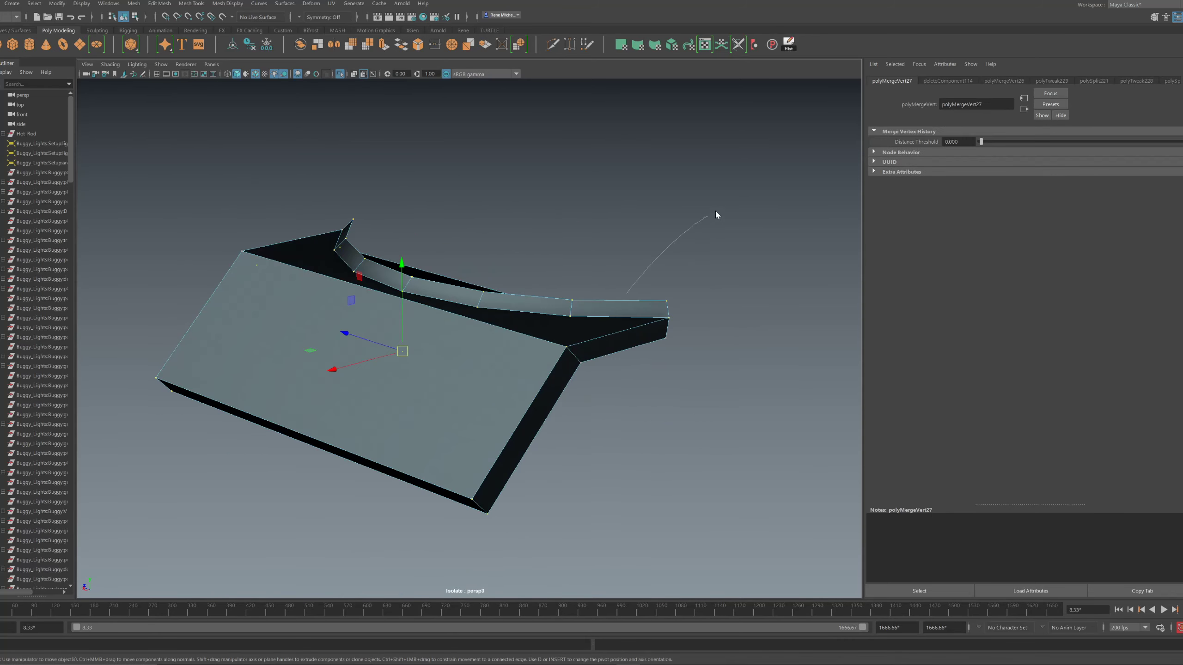
{"action": "key", "text": "3"}
{"action": "left_click", "coordinate": [727, 276]}
{"action": "left_click_drag", "start_coordinate": [729, 277], "coordinate": [644, 353], "text": "alt"}
{"action": "left_click", "coordinate": [678, 298]}
{"action": "key", "text": "1"}
Try moving the outer edge segment at one end of the arc strip, and undo the move
{"action": "right_click_drag", "start_coordinate": [654, 318], "coordinate": [653, 275]}
{"action": "left_click", "coordinate": [586, 344]}
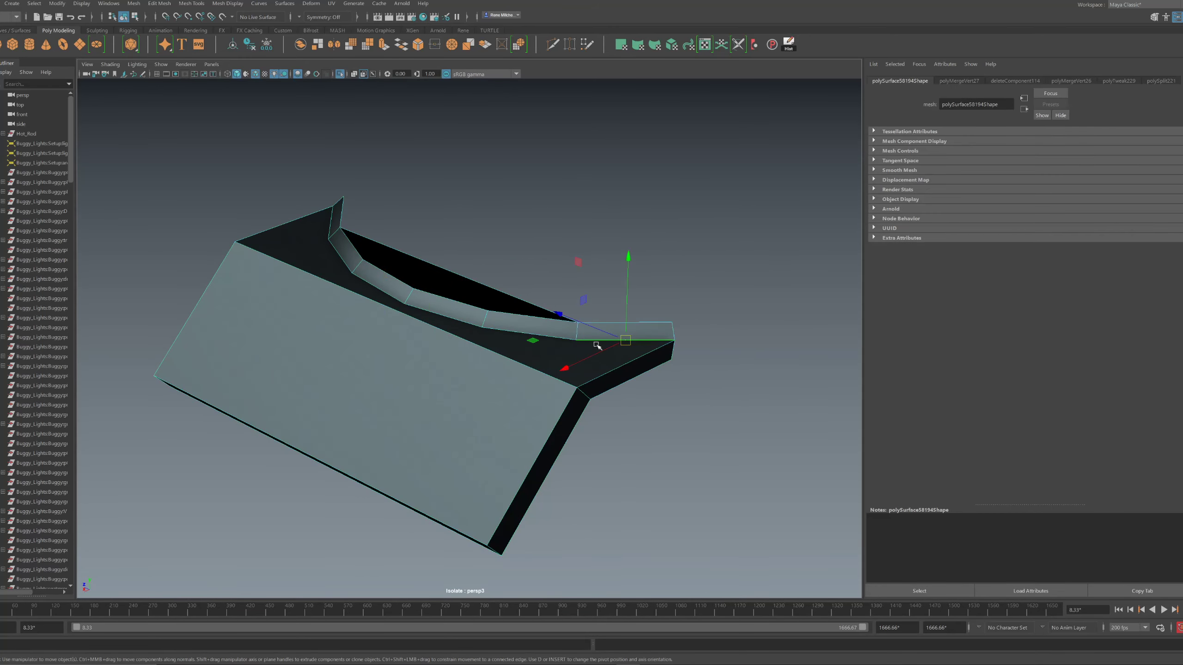
{"action": "key", "text": "ctrl+z"}
{"action": "left_click_drag", "start_coordinate": [624, 339], "coordinate": [605, 364]}
{"action": "key", "text": "ctrl+z"}
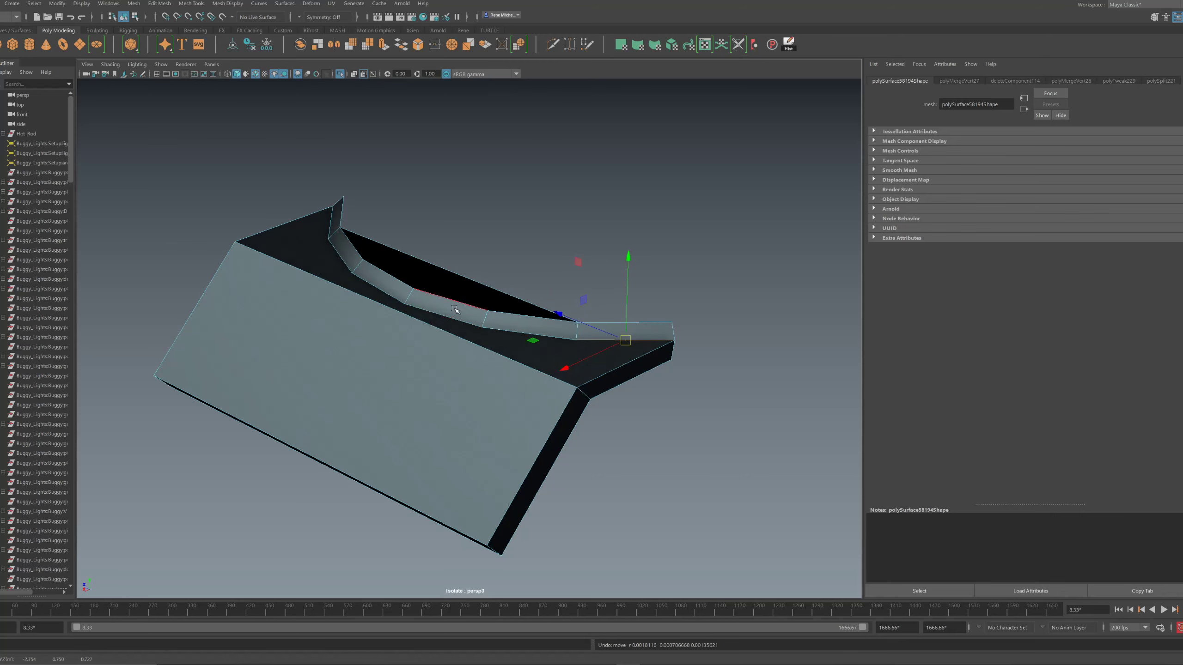
Try to extrude and bevel the outer edges of the arc strip
{"action": "left_click", "coordinate": [474, 327], "text": "shift"}
{"action": "key", "text": "ctrl+e"}
{"action": "left_click_drag", "start_coordinate": [474, 328], "coordinate": [588, 348], "text": "alt"}
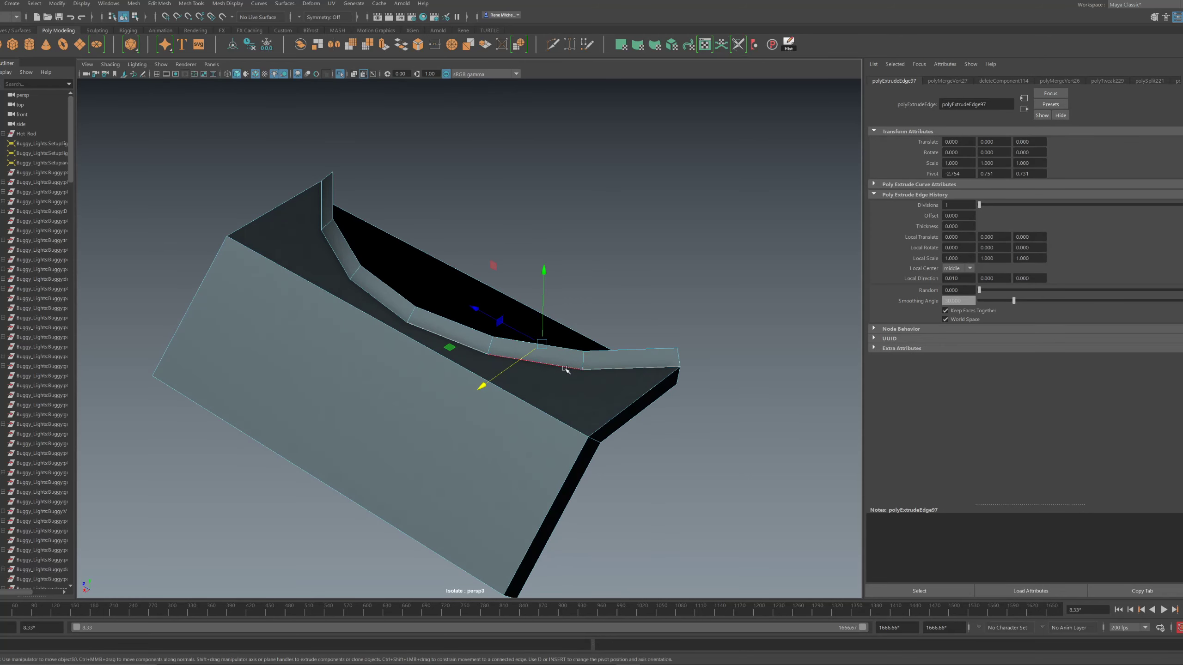
{"action": "left_click", "coordinate": [585, 368]}
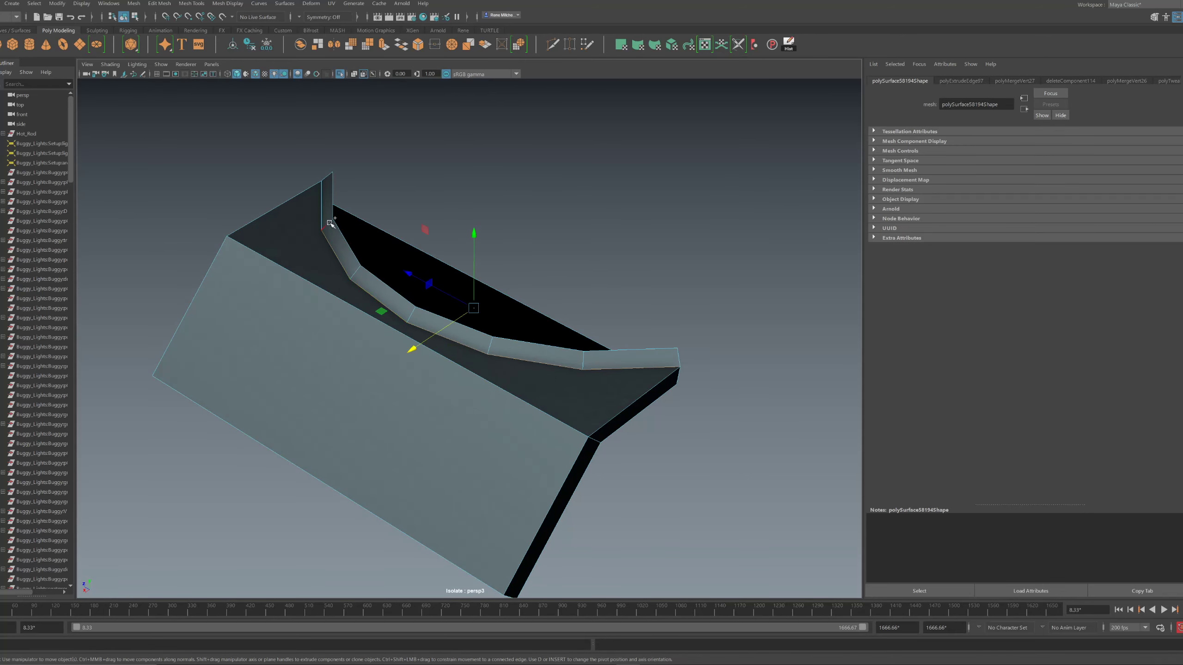
{"action": "key", "text": "ctrl+b"}
{"action": "left_click_drag", "start_coordinate": [326, 211], "coordinate": [501, 300], "text": "alt"}
{"action": "key", "text": "ctrl+z"}
Cut an edge from the arc's middle outer vertex to the plate's bend line
{"action": "key", "text": "w"}
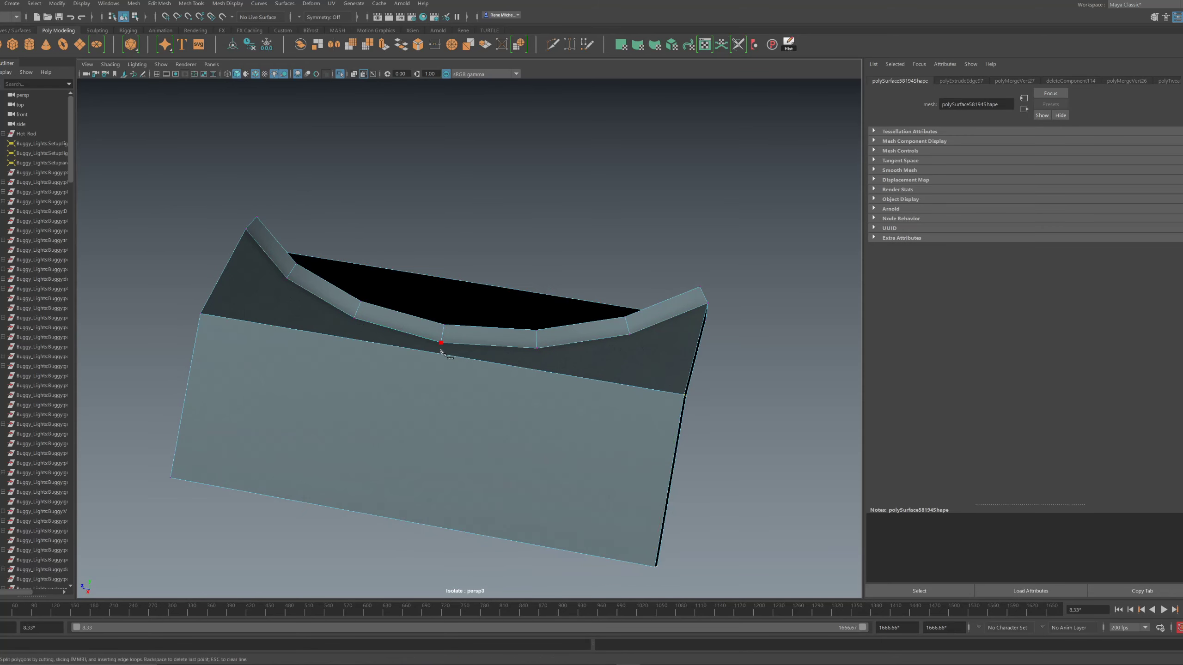
{"action": "left_click", "coordinate": [437, 354]}
{"action": "left_click_drag", "start_coordinate": [455, 365], "coordinate": [463, 392], "text": "alt"}
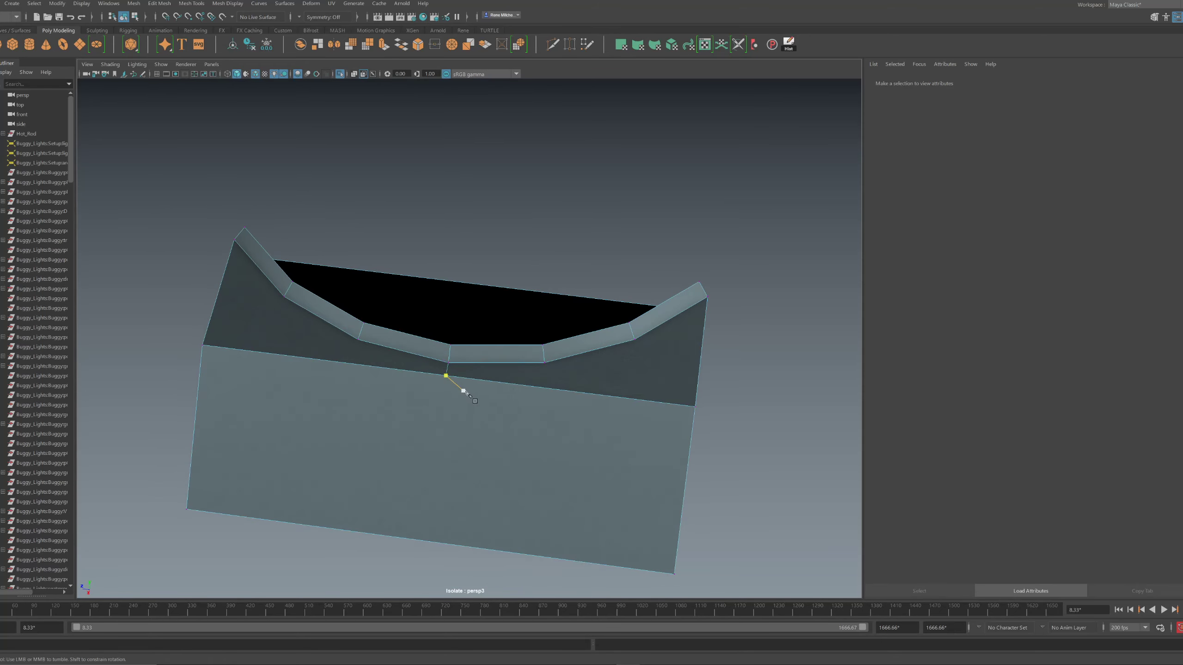
{"action": "left_click", "coordinate": [486, 363]}
{"action": "key", "text": "ctrl+b"}
{"action": "key", "text": "ctrl+z"}
{"action": "left_click_drag", "start_coordinate": [592, 375], "coordinate": [518, 349], "text": "alt"}
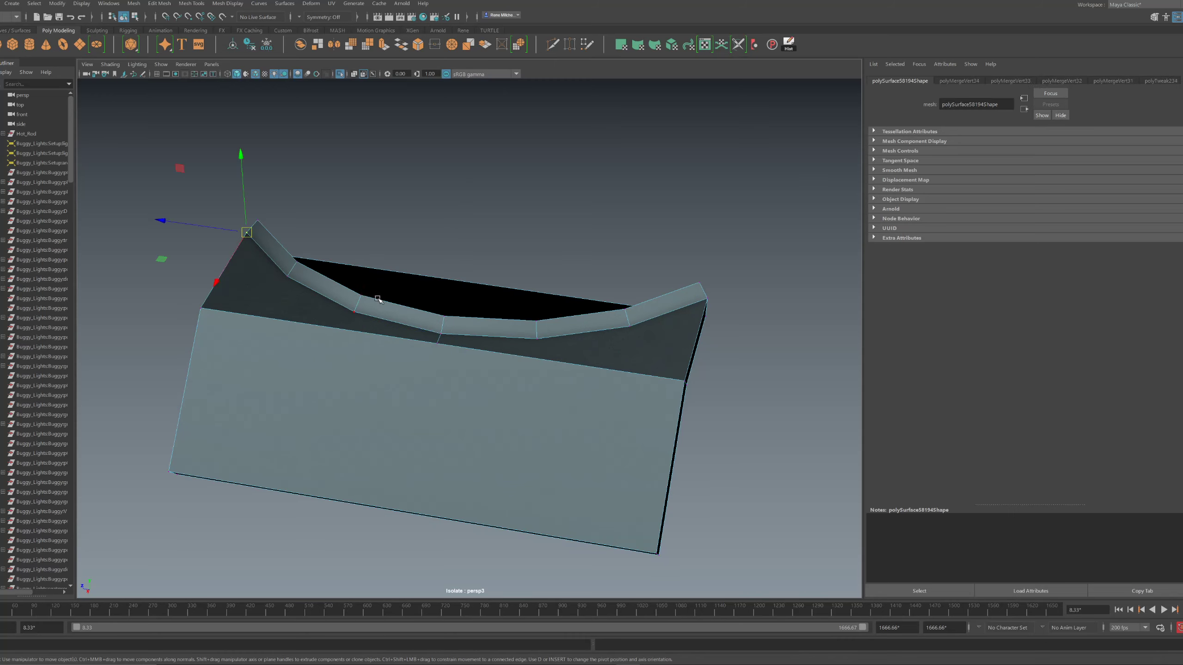
Bevel the arc strip's outer edges into several segments and return to object selection
{"action": "left_click", "coordinate": [397, 323]}
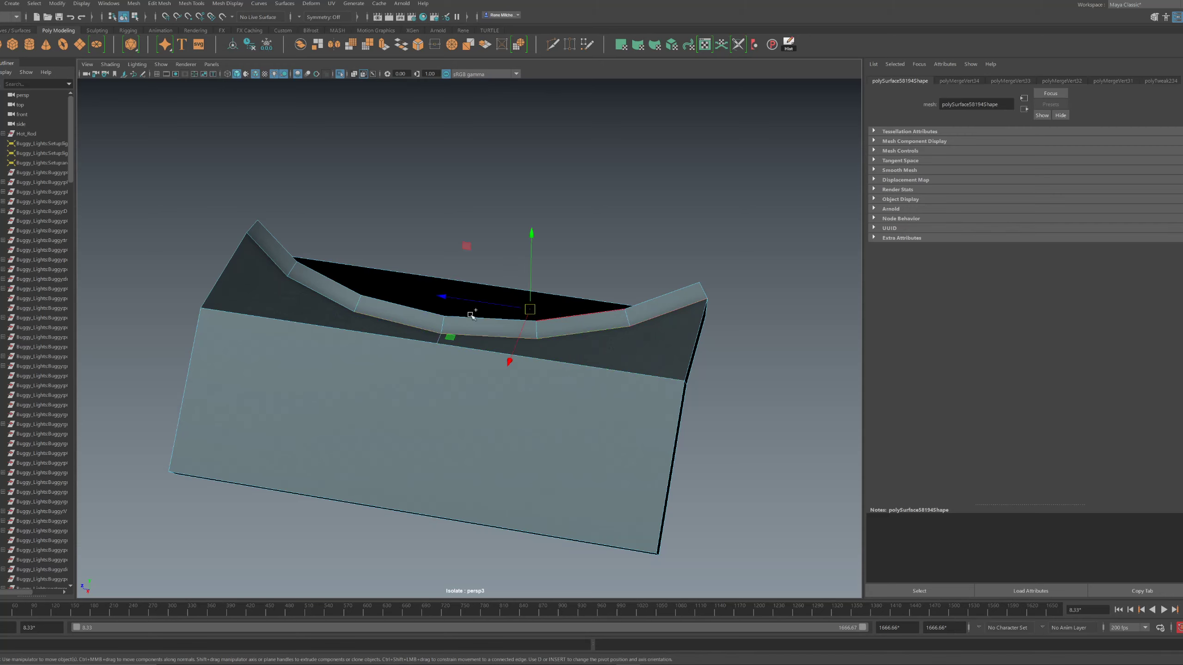
{"action": "right_click_drag", "start_coordinate": [466, 249], "coordinate": [466, 250], "text": "shift"}
{"action": "left_click_drag", "start_coordinate": [466, 252], "coordinate": [468, 294], "text": "alt"}
{"action": "left_click_drag", "start_coordinate": [391, 99], "coordinate": [419, 107]}
{"action": "left_click", "coordinate": [628, 257]}
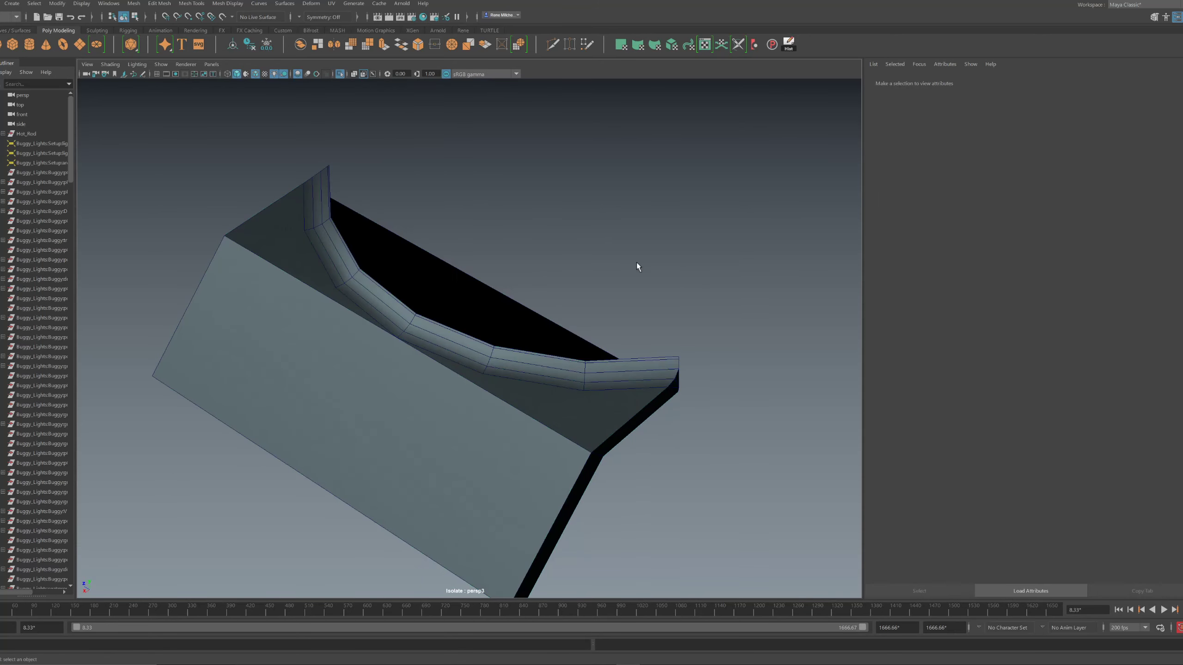
Show the full scene and examine the bevelled plate beside the round disc on the wrist
{"action": "right_click_drag", "start_coordinate": [628, 258], "coordinate": [486, 242], "text": "alt"}
{"action": "left_click_drag", "start_coordinate": [485, 242], "coordinate": [520, 241], "text": "alt"}
{"action": "right_click_drag", "start_coordinate": [521, 241], "coordinate": [718, 339], "text": "alt"}
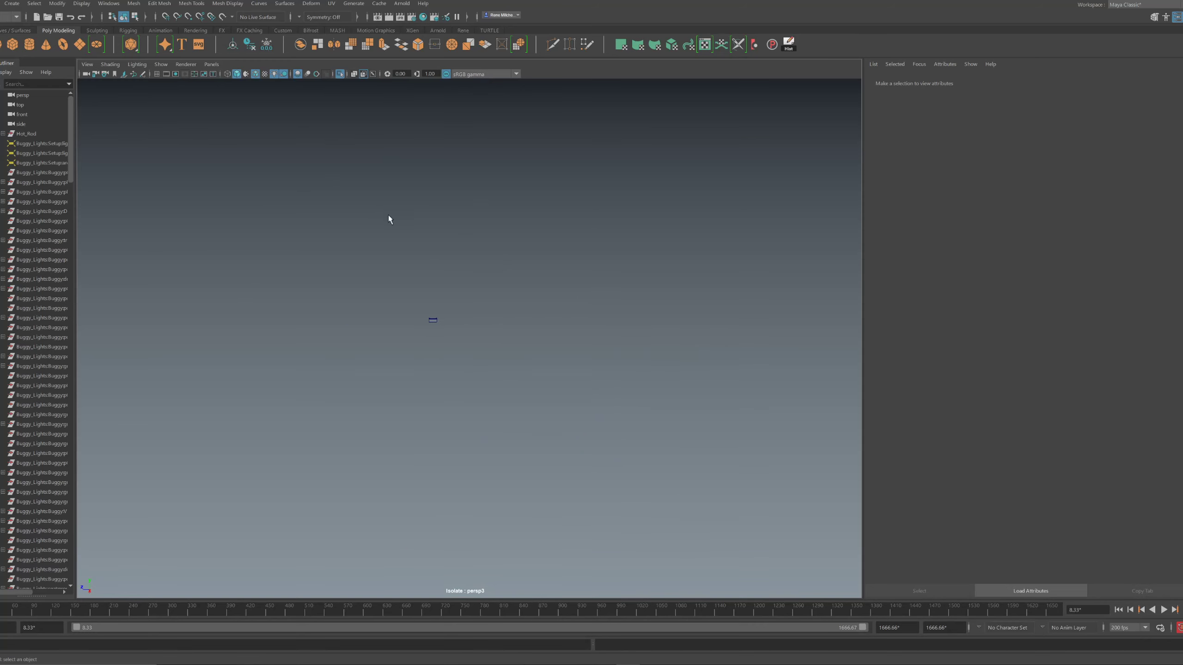
{"action": "left_click_drag", "start_coordinate": [445, 337], "coordinate": [417, 303]}
{"action": "left_click_drag", "start_coordinate": [417, 303], "coordinate": [345, 130], "text": "alt"}
{"action": "left_click", "coordinate": [340, 76]}
{"action": "key", "text": "f"}
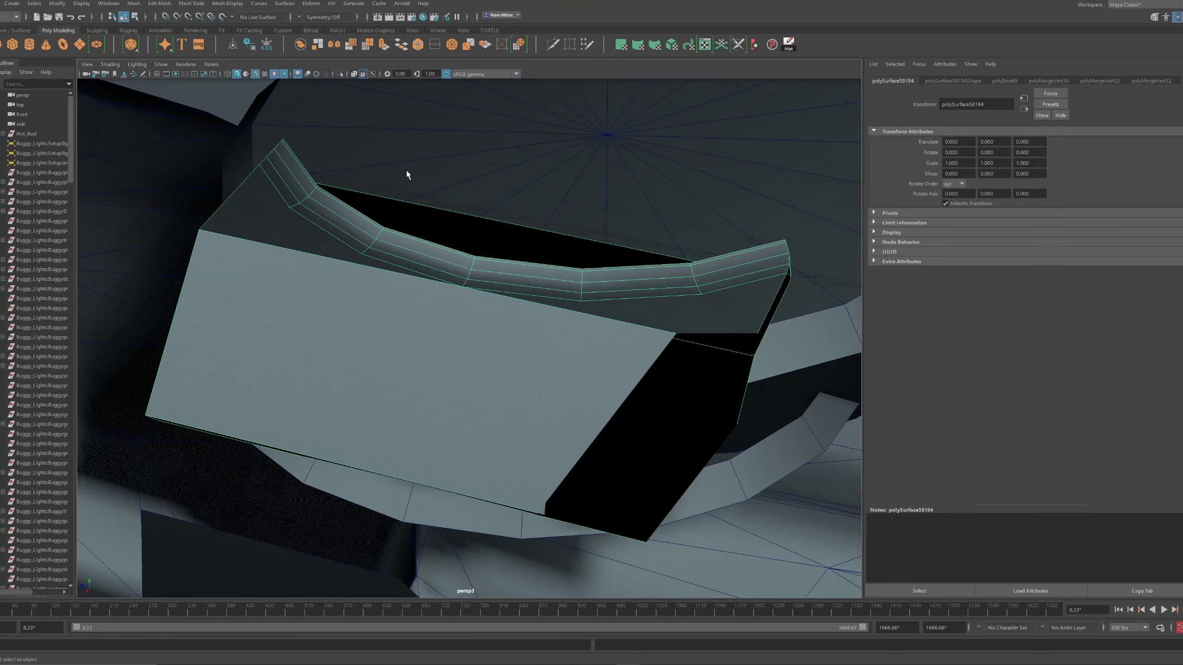
{"action": "right_click_drag", "start_coordinate": [503, 285], "coordinate": [453, 300], "text": "alt"}
{"action": "left_click_drag", "start_coordinate": [526, 219], "coordinate": [456, 242], "text": "alt"}
{"action": "left_click", "coordinate": [516, 227]}
{"action": "left_click_drag", "start_coordinate": [516, 227], "coordinate": [503, 219], "text": "alt"}
{"action": "right_click_drag", "start_coordinate": [503, 219], "coordinate": [452, 204], "text": "alt"}
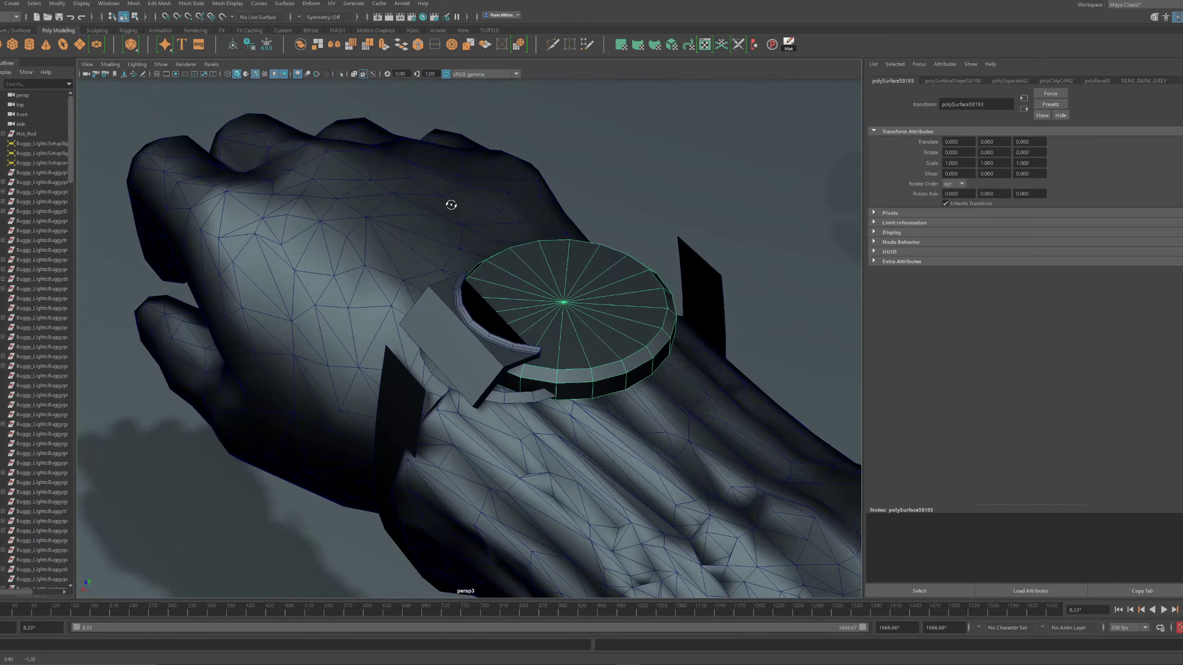
Undo the bevel on the arc strip's outer edges
{"action": "left_click_drag", "start_coordinate": [452, 204], "coordinate": [488, 248], "text": "alt"}
{"action": "key", "text": "ctrl+z"}
{"action": "key", "text": "ctrl+1"}
{"action": "left_click", "coordinate": [494, 230]}
{"action": "key", "text": "ctrl+z"}
{"action": "key", "text": "ctrl+z"}
{"action": "key", "text": "ctrl+z"}
{"action": "key", "text": "ctrl+z"}
{"action": "right_click_drag", "start_coordinate": [489, 248], "coordinate": [510, 279], "text": "alt"}
Select all faces of the arc strip and inspect them against the round disc with the full scene shown
{"action": "left_click_drag", "start_coordinate": [510, 279], "coordinate": [507, 291], "text": "alt"}
{"action": "key", "text": "w"}
{"action": "right_click_drag", "start_coordinate": [547, 403], "coordinate": [548, 413]}
{"action": "left_click", "coordinate": [596, 393]}
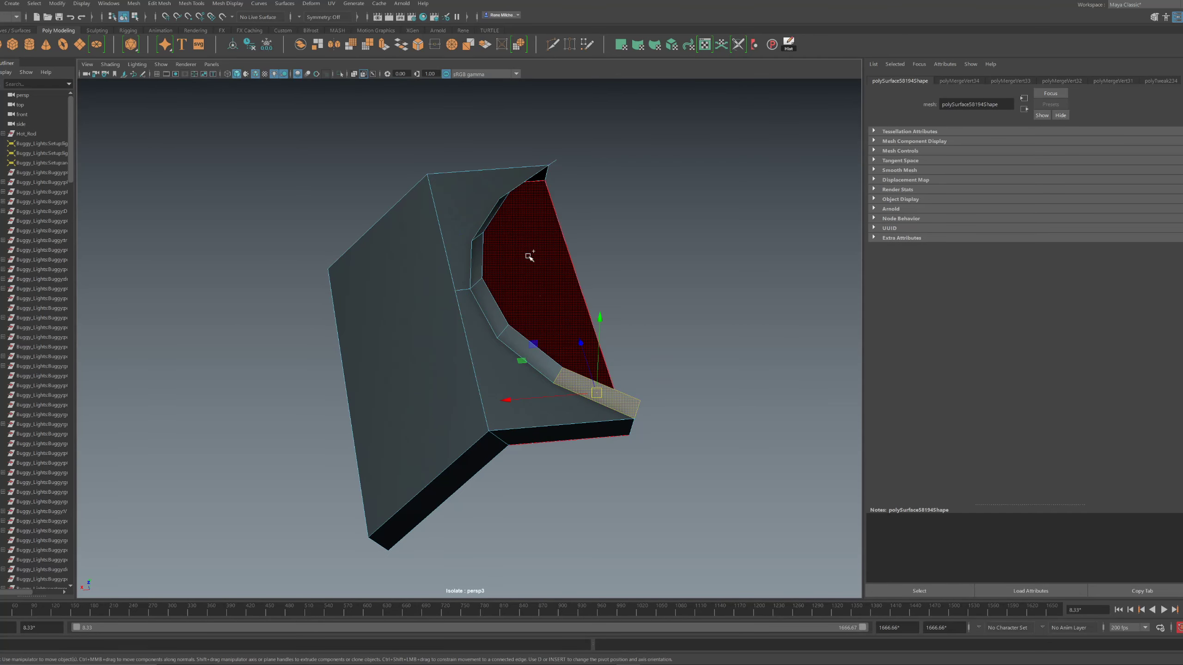
{"action": "left_click_drag", "start_coordinate": [529, 257], "coordinate": [585, 184], "text": "alt"}
{"action": "double_click", "coordinate": [365, 186], "text": "shift"}
{"action": "left_click_drag", "start_coordinate": [525, 249], "coordinate": [286, 68], "text": "alt"}
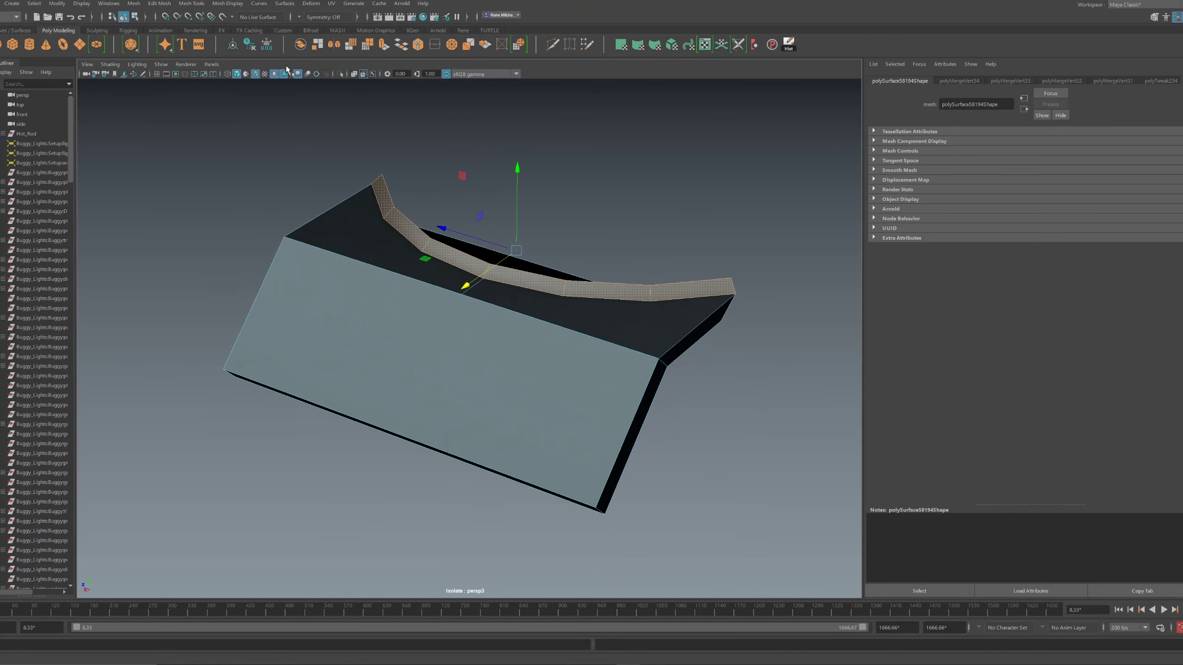
{"action": "left_click", "coordinate": [339, 74]}
{"action": "left_click", "coordinate": [340, 75]}
{"action": "scroll", "coordinate": [567, 245], "scroll_direction": "down", "scroll_amount": 7}
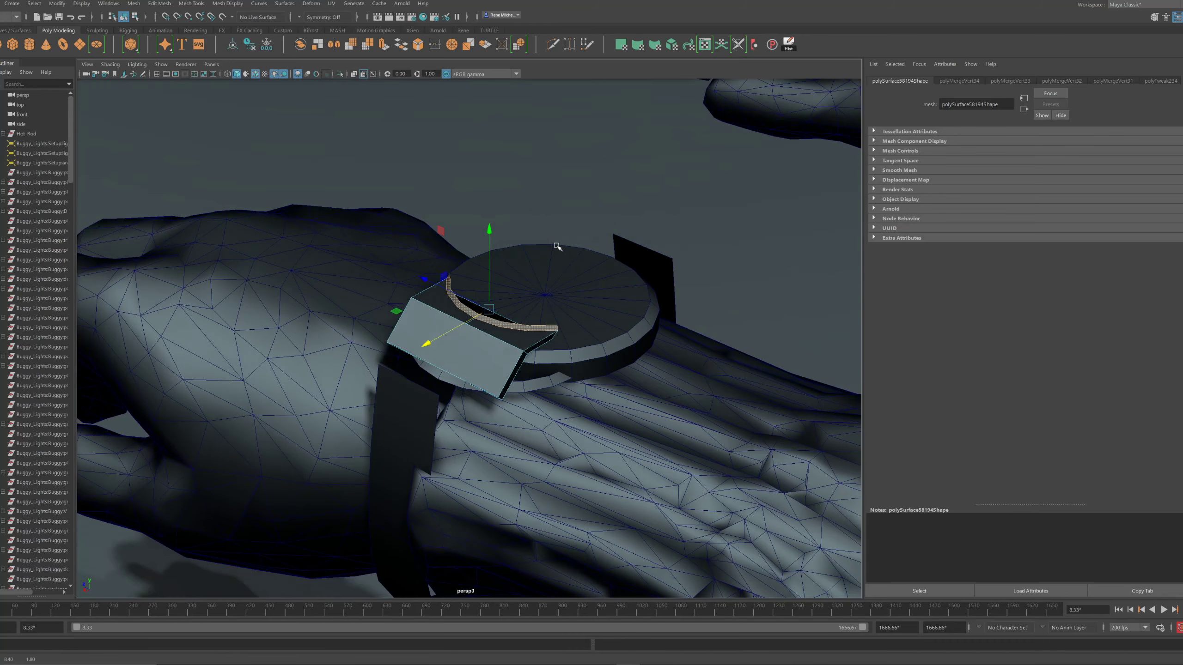
{"action": "left_click_drag", "start_coordinate": [557, 248], "coordinate": [586, 312], "text": "alt"}
Isolate the bent plate again and return to object selection
{"action": "key", "text": "ctrl+1"}
{"action": "left_click", "coordinate": [560, 303]}
{"action": "key", "text": "ctrl+z"}
{"action": "left_click", "coordinate": [563, 304]}
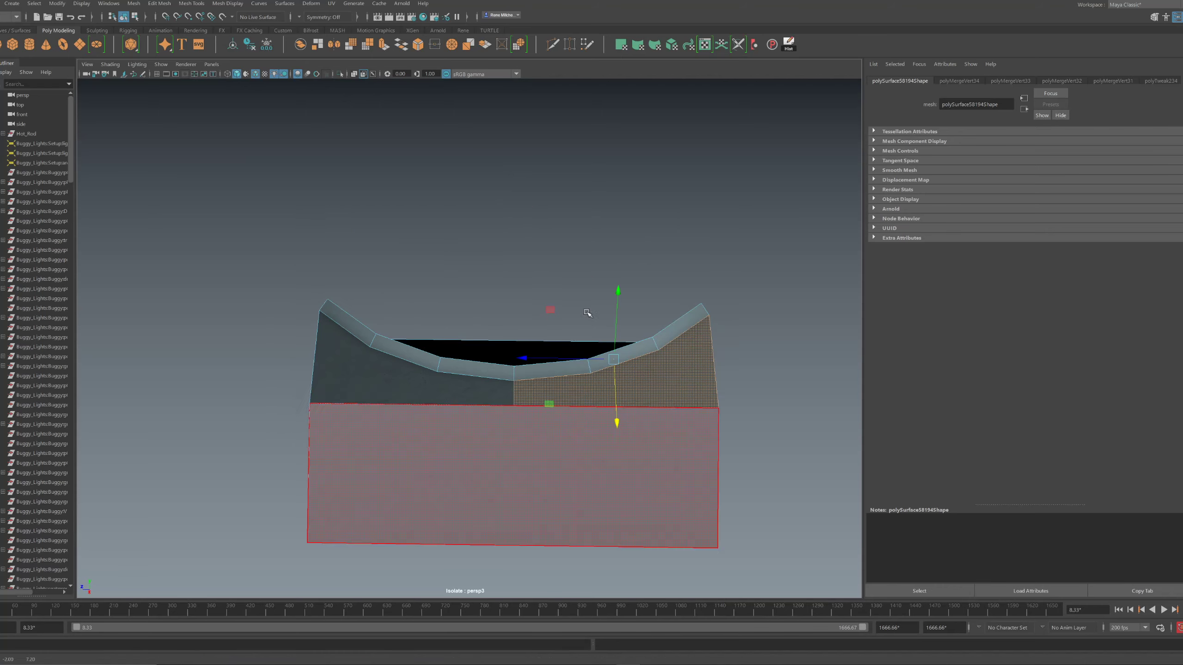
{"action": "middle_click_drag", "start_coordinate": [642, 381], "coordinate": [583, 306], "text": "alt"}
{"action": "left_click_drag", "start_coordinate": [583, 306], "coordinate": [579, 310], "text": "alt"}
{"action": "key", "text": "F10"}
{"action": "key", "text": "F8"}
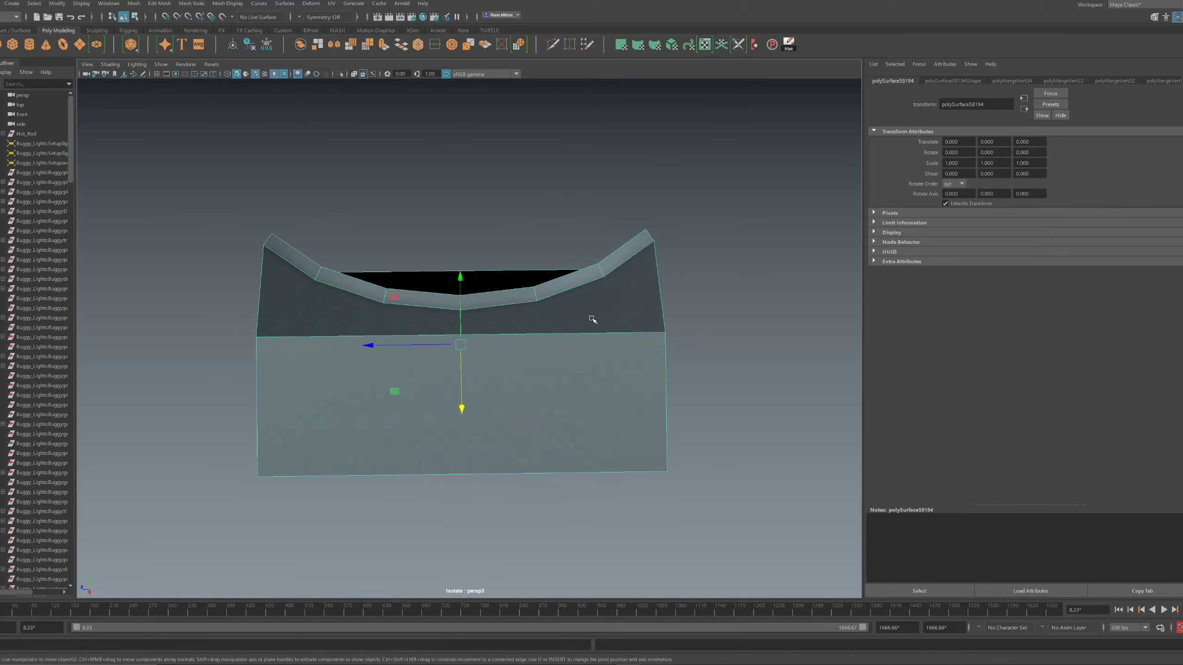
Cut edges from two outer arc vertices on one half down across the bend to the plate's far edge
{"action": "right_click_drag", "start_coordinate": [508, 323], "coordinate": [508, 323], "text": "shift"}
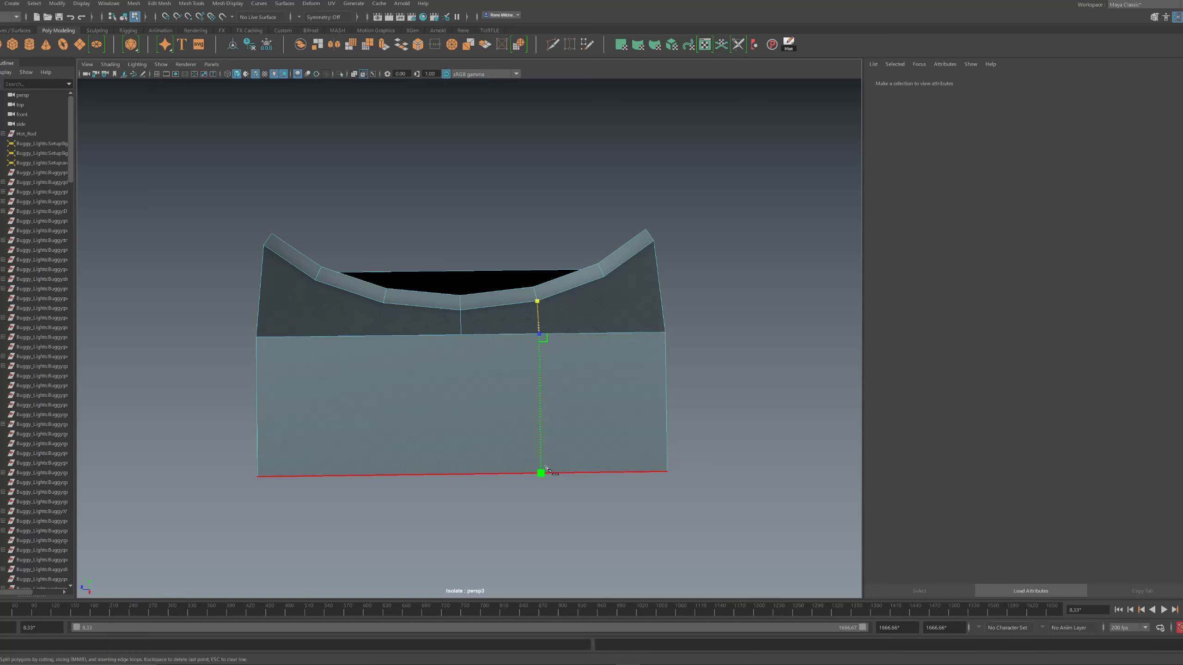
{"action": "right_click", "coordinate": [542, 467]}
{"action": "left_click", "coordinate": [540, 332]}
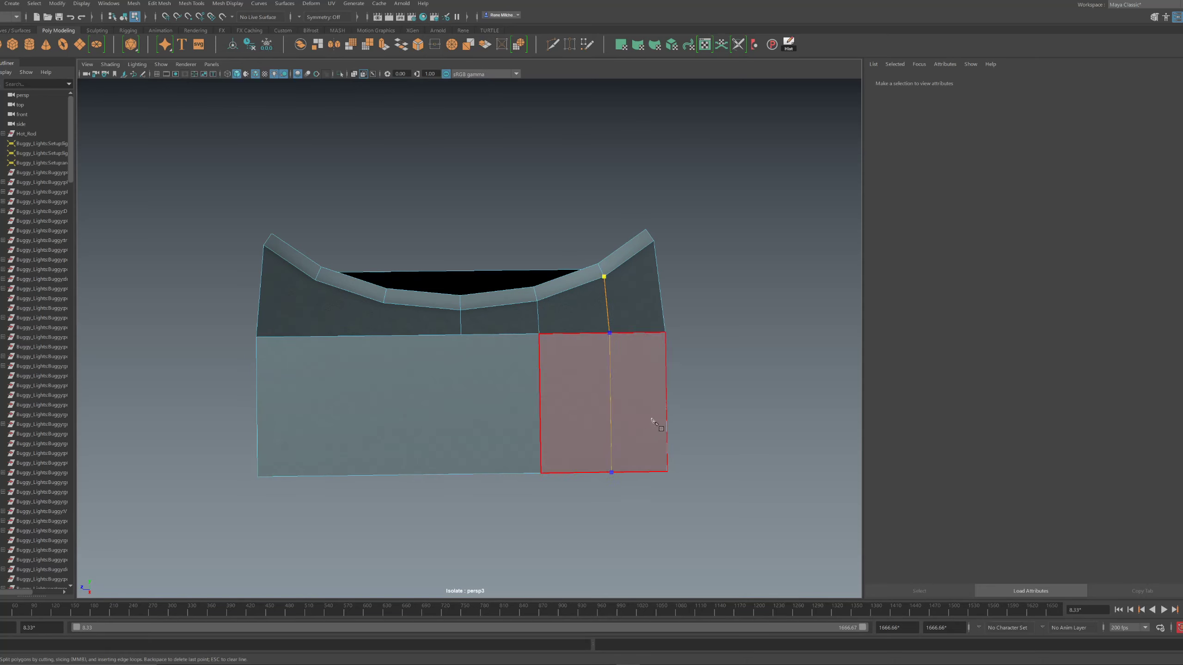
Select the inner edges along the whole arc strip and extrude them inward into a new row of faces
{"action": "left_click", "coordinate": [622, 264]}
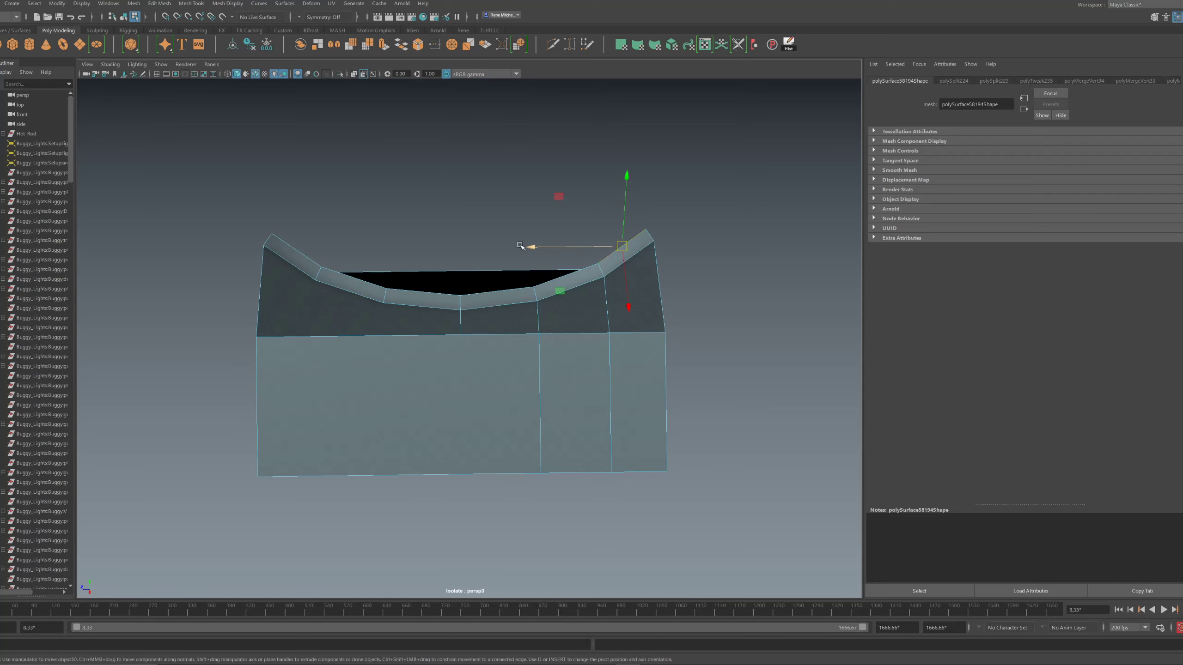
{"action": "left_click", "coordinate": [300, 243]}
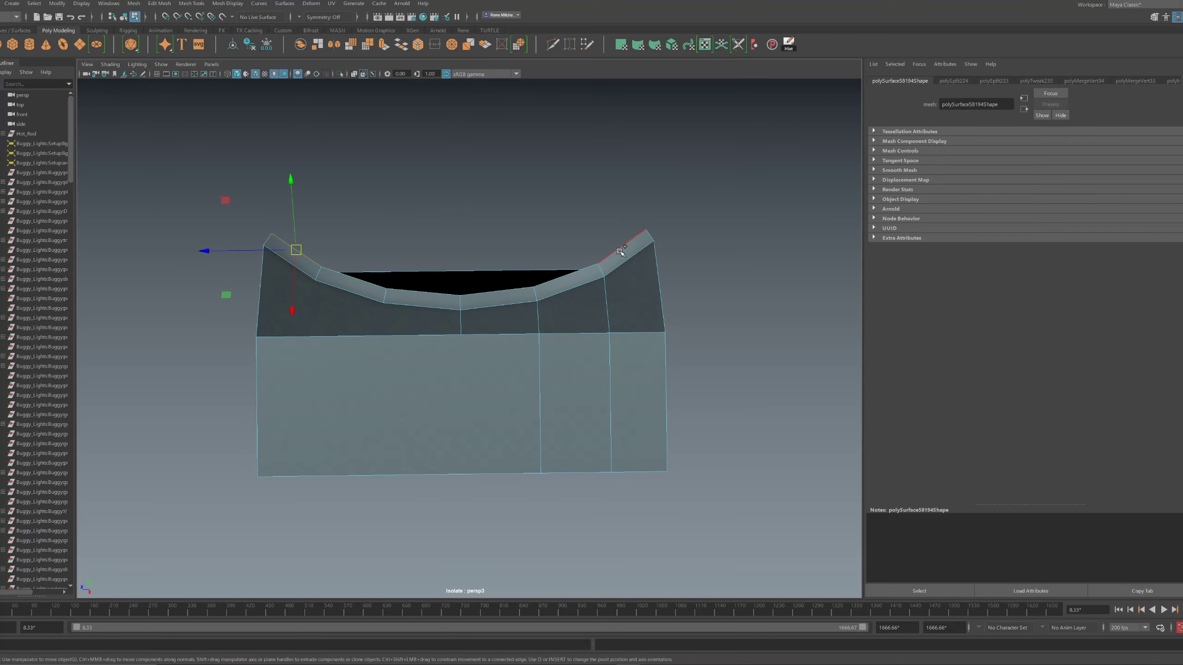
{"action": "key", "text": "ctrl+e"}
{"action": "left_click_drag", "start_coordinate": [567, 246], "coordinate": [477, 269], "text": "alt"}
{"action": "left_click_drag", "start_coordinate": [136, 299], "coordinate": [155, 273]}
{"action": "right_click_drag", "start_coordinate": [154, 273], "coordinate": [225, 274], "text": "alt"}
{"action": "left_click_drag", "start_coordinate": [225, 275], "coordinate": [317, 227], "text": "alt"}
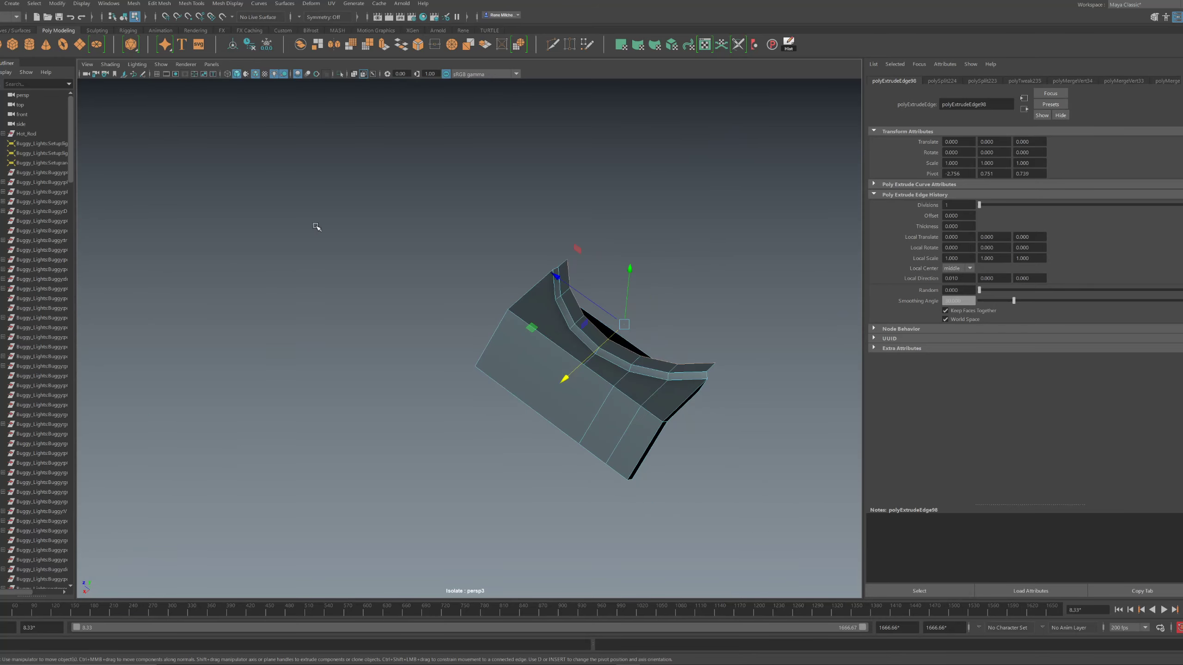
Show the full scene and nudge the extruded arc edge along X over the round disc
{"action": "left_click", "coordinate": [341, 76]}
{"action": "left_click_drag", "start_coordinate": [513, 230], "coordinate": [475, 217], "text": "alt"}
{"action": "middle_click_drag", "start_coordinate": [626, 262], "coordinate": [478, 229], "text": "alt"}
{"action": "left_click_drag", "start_coordinate": [477, 228], "coordinate": [470, 246], "text": "alt"}
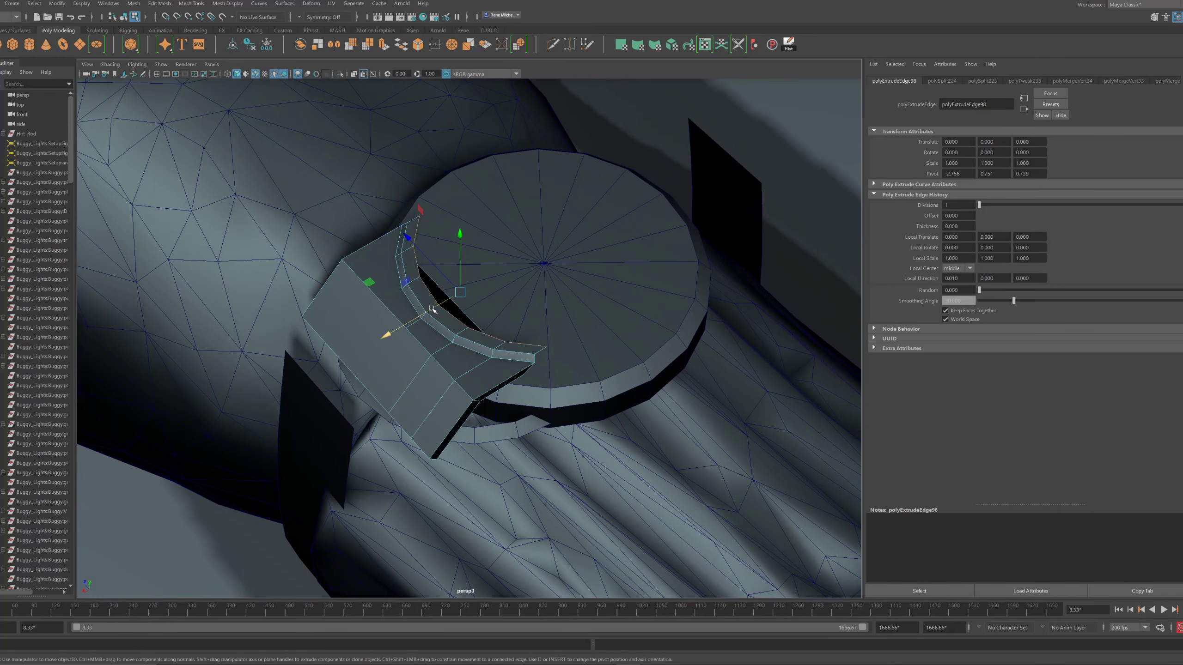
{"action": "left_click_drag", "start_coordinate": [432, 311], "coordinate": [436, 308]}
{"action": "right_click_drag", "start_coordinate": [463, 323], "coordinate": [511, 328], "text": "alt"}
{"action": "left_click_drag", "start_coordinate": [471, 332], "coordinate": [513, 348], "text": "alt"}
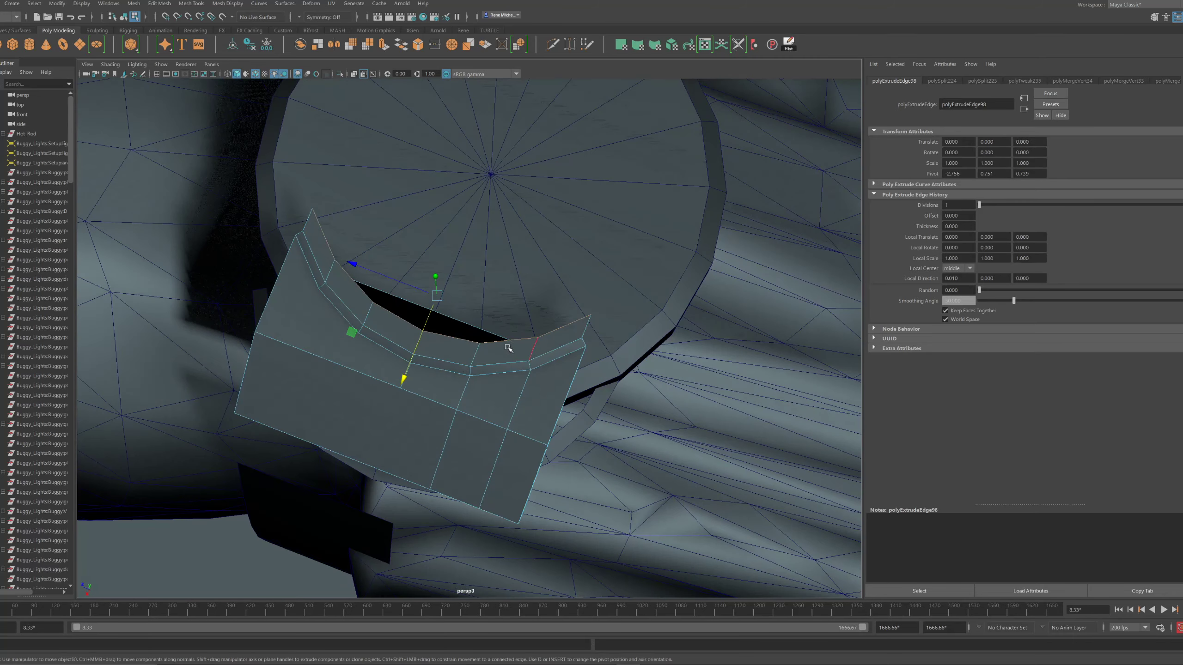
Align the move axis with the strip's end edges and pull both end vertices of the extruded rim inward
{"action": "key", "text": "d"}
{"action": "left_click", "coordinate": [587, 325]}
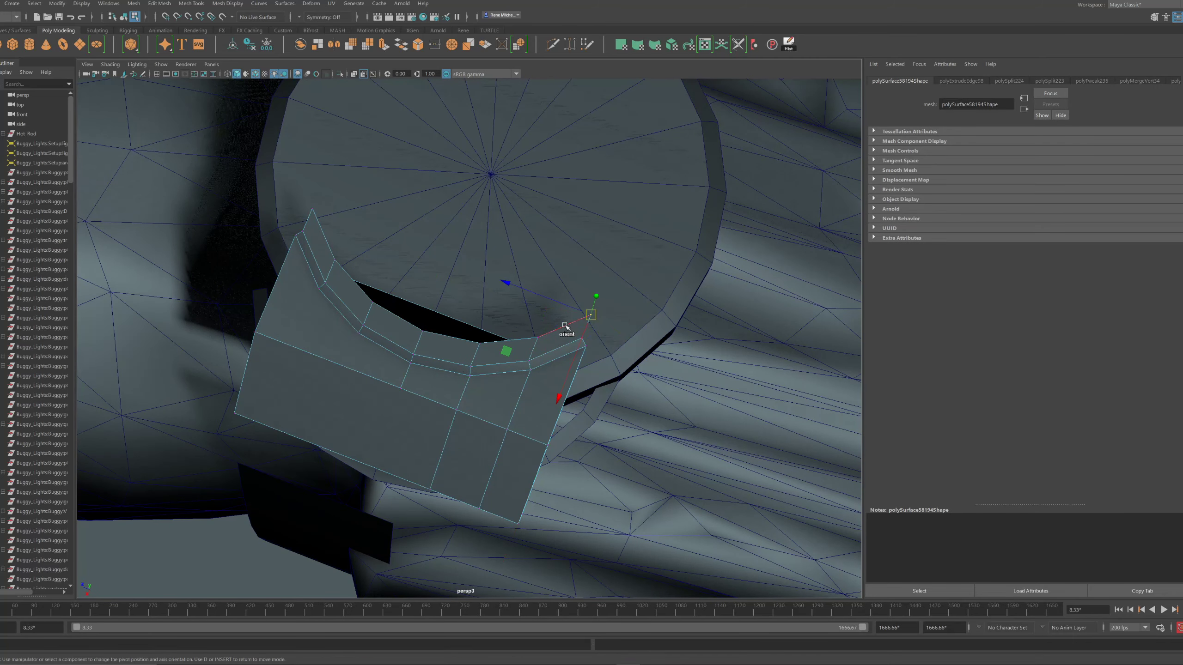
{"action": "left_click_drag", "start_coordinate": [550, 330], "coordinate": [528, 335]}
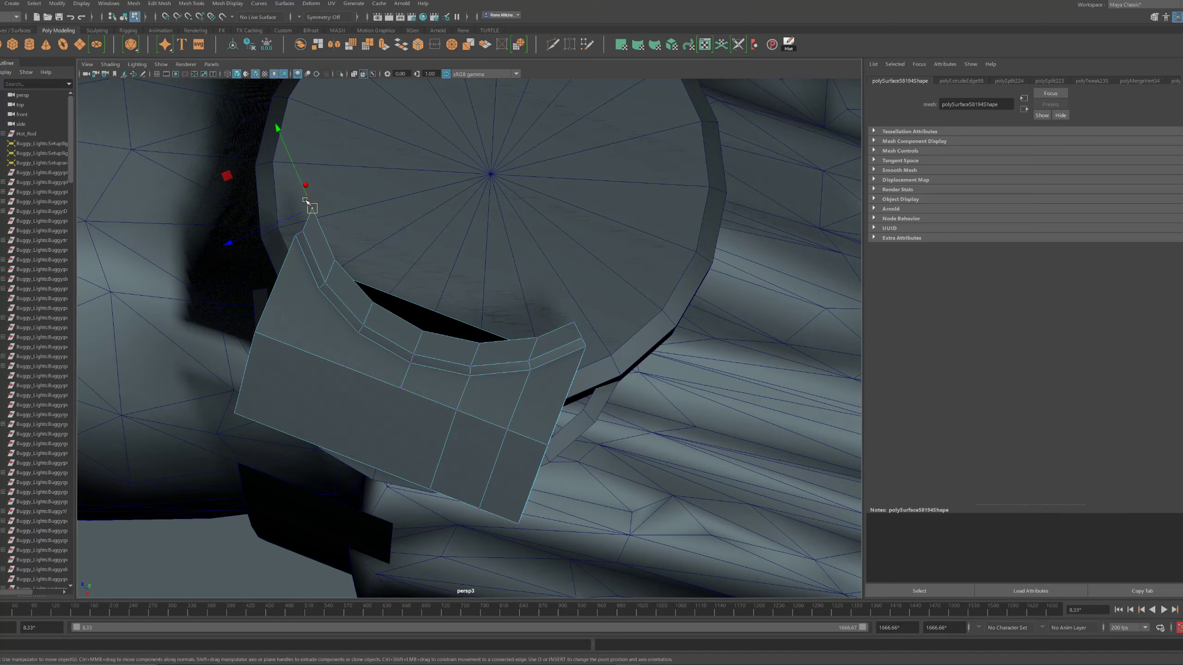
{"action": "left_click_drag", "start_coordinate": [306, 202], "coordinate": [318, 219]}
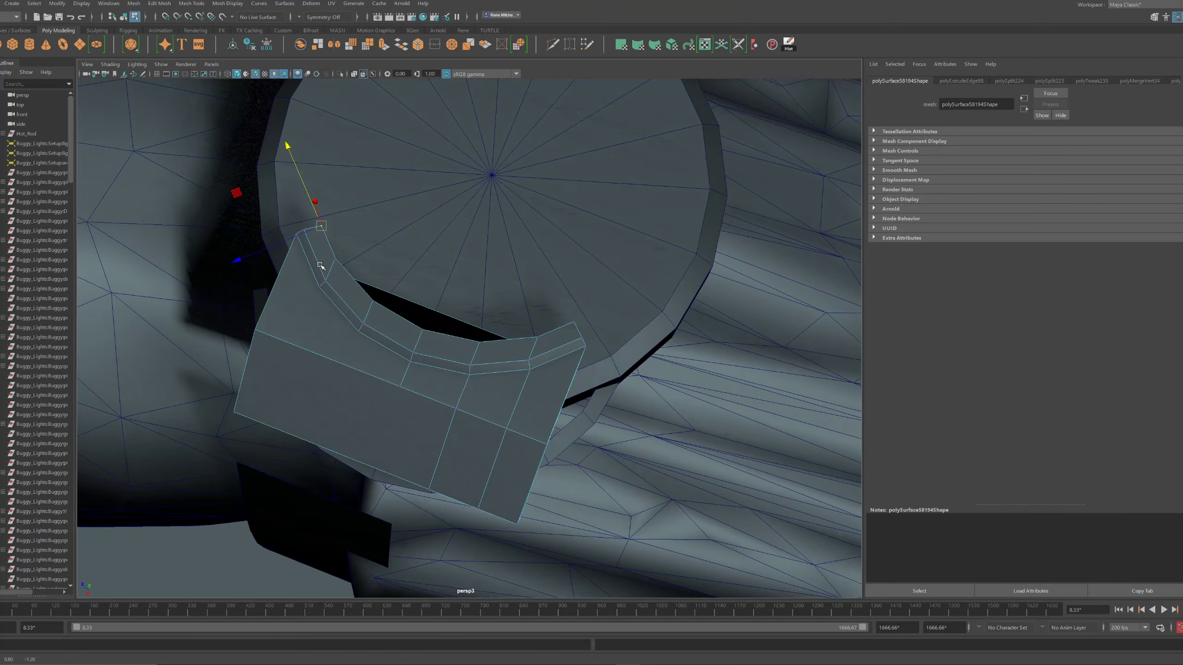
Move the separate plate piece along Z away from the wrist and frame the curved plate on the disc
{"action": "left_click_drag", "start_coordinate": [322, 265], "coordinate": [431, 150], "text": "alt"}
{"action": "key", "text": "F8"}
{"action": "left_click_drag", "start_coordinate": [394, 242], "coordinate": [433, 311], "text": "alt"}
{"action": "scroll", "coordinate": [590, 242], "scroll_direction": "down", "scroll_amount": 3}
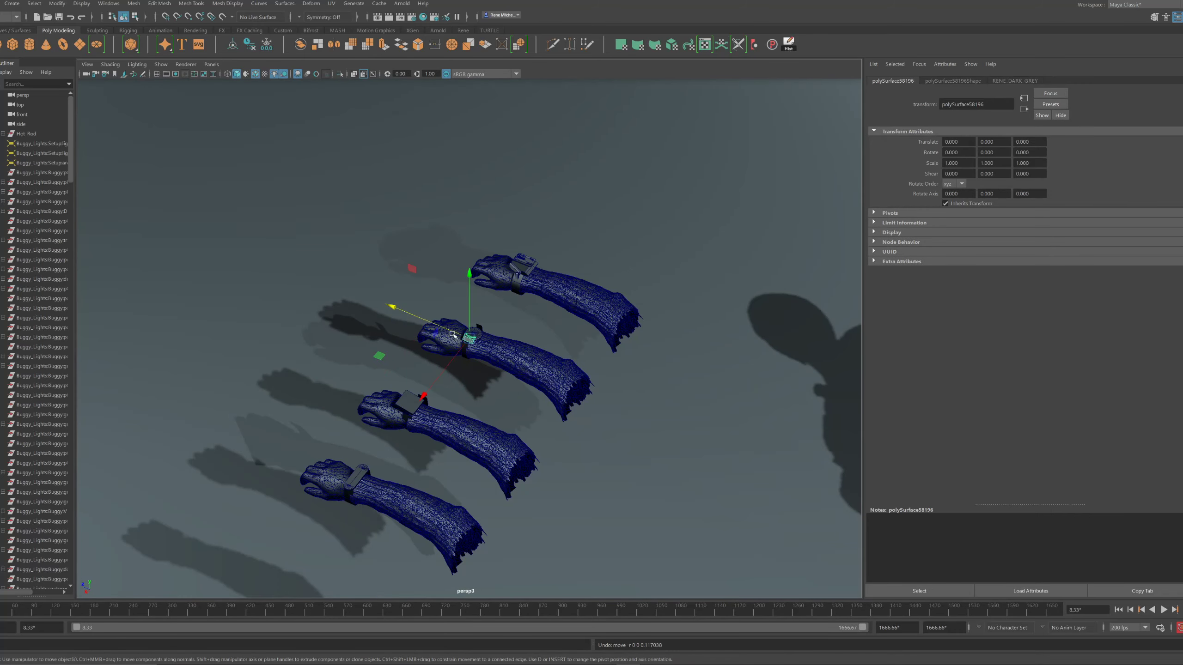
{"action": "left_click_drag", "start_coordinate": [425, 321], "coordinate": [342, 285]}
{"action": "left_click", "coordinate": [468, 340]}
{"action": "key", "text": "f"}
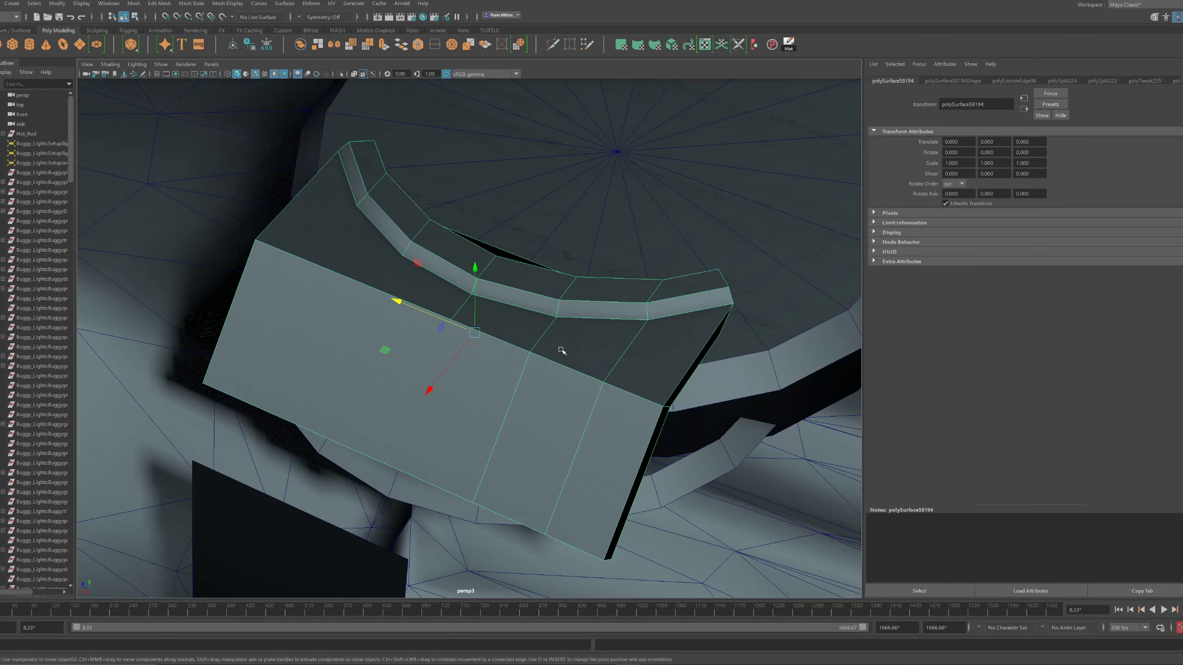
Bevel the edges along the curved rim's outer arc with a fraction of 0.7 and 2 segments
{"action": "double_click", "coordinate": [674, 313]}
{"action": "right_click_drag", "start_coordinate": [675, 313], "coordinate": [726, 310], "text": "shift"}
{"action": "key", "text": "ctrl+z"}
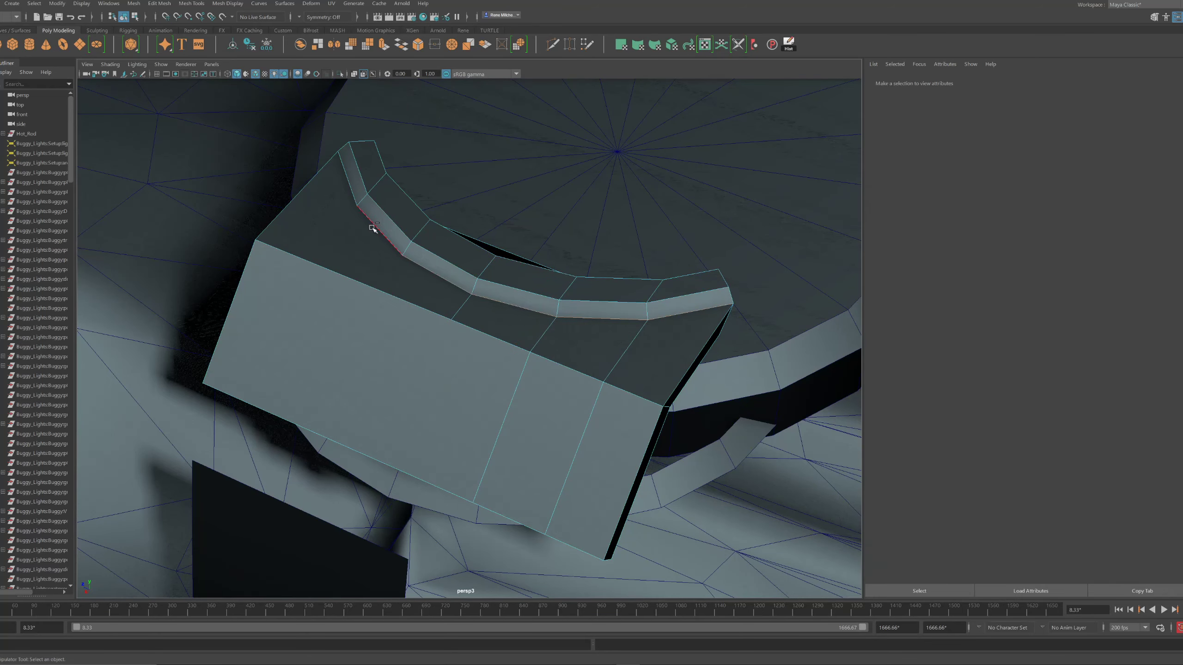
{"action": "left_click", "coordinate": [372, 223], "text": "shift"}
{"action": "left_click", "coordinate": [354, 189], "text": "shift"}
{"action": "right_click_drag", "start_coordinate": [357, 189], "coordinate": [426, 183], "text": "shift"}
{"action": "key", "text": "ctrl+b"}
{"action": "left_click_drag", "start_coordinate": [470, 193], "coordinate": [390, 99], "text": "alt"}
{"action": "left_click_drag", "start_coordinate": [391, 106], "coordinate": [396, 107]}
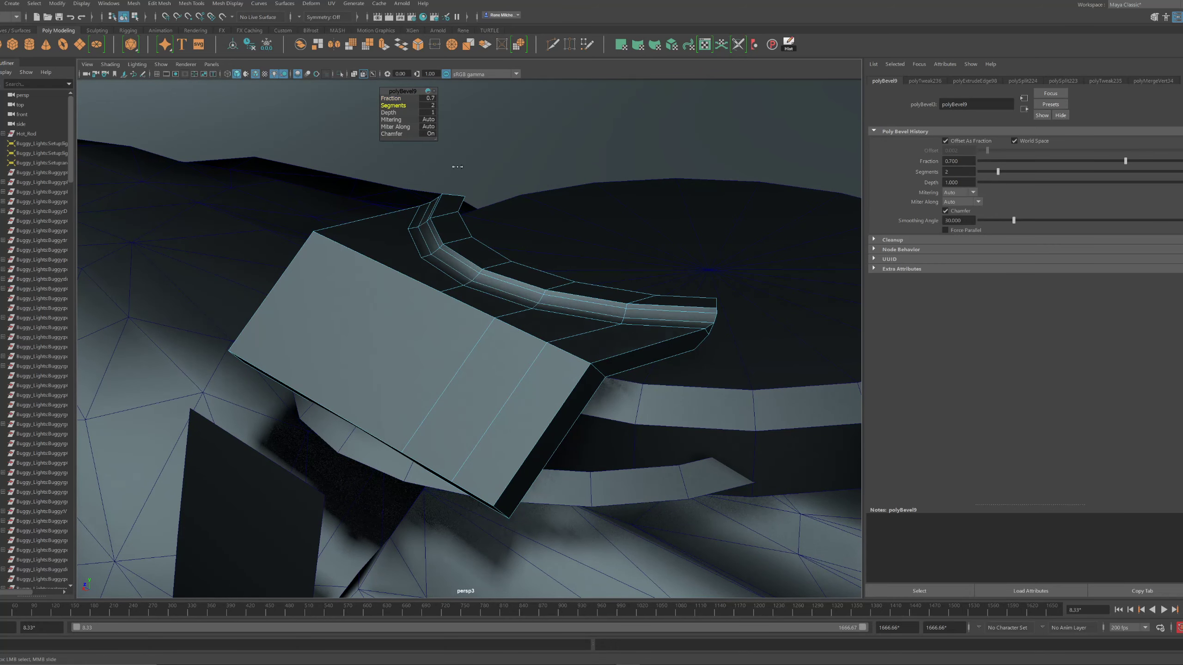
Try to bevel the edge along the plate's bend
{"action": "left_click_drag", "start_coordinate": [455, 165], "coordinate": [459, 180], "text": "alt"}
{"action": "right_click_drag", "start_coordinate": [388, 217], "coordinate": [393, 140]}
{"action": "left_click", "coordinate": [451, 153]}
{"action": "double_click", "coordinate": [374, 256]}
{"action": "right_click_drag", "start_coordinate": [375, 256], "coordinate": [506, 239], "text": "shift"}
{"action": "left_click_drag", "start_coordinate": [395, 98], "coordinate": [400, 106]}
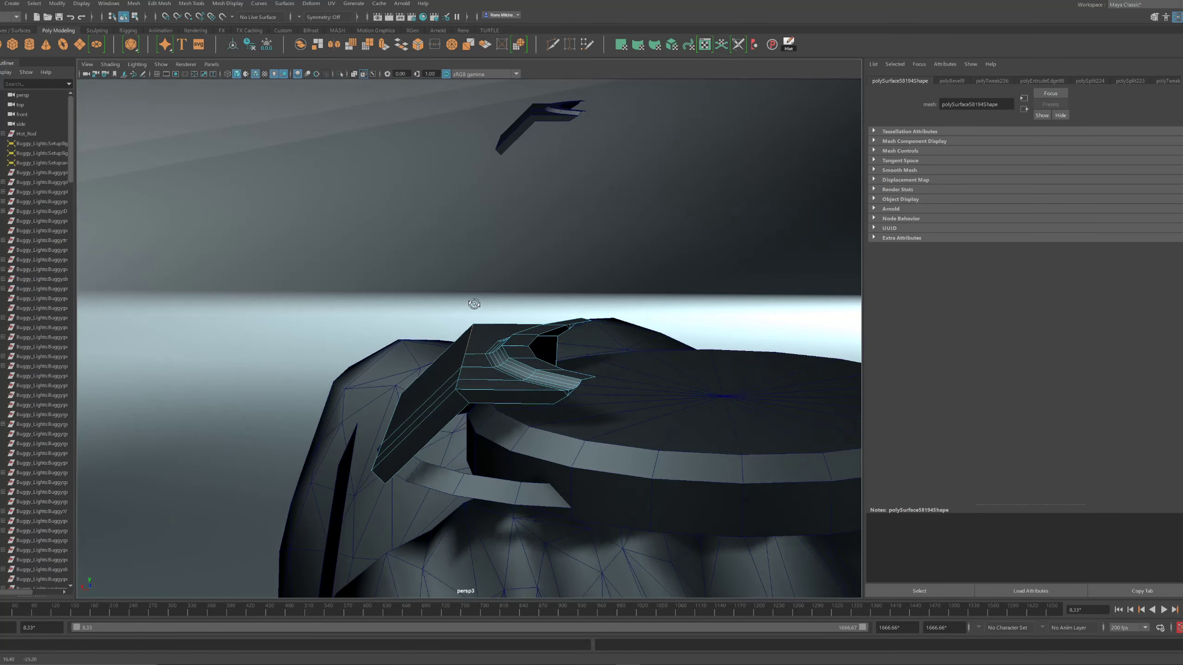
Pull the vertices of the plate's sloping flap outward along X and bevel the bend edge
{"action": "key", "text": "w"}
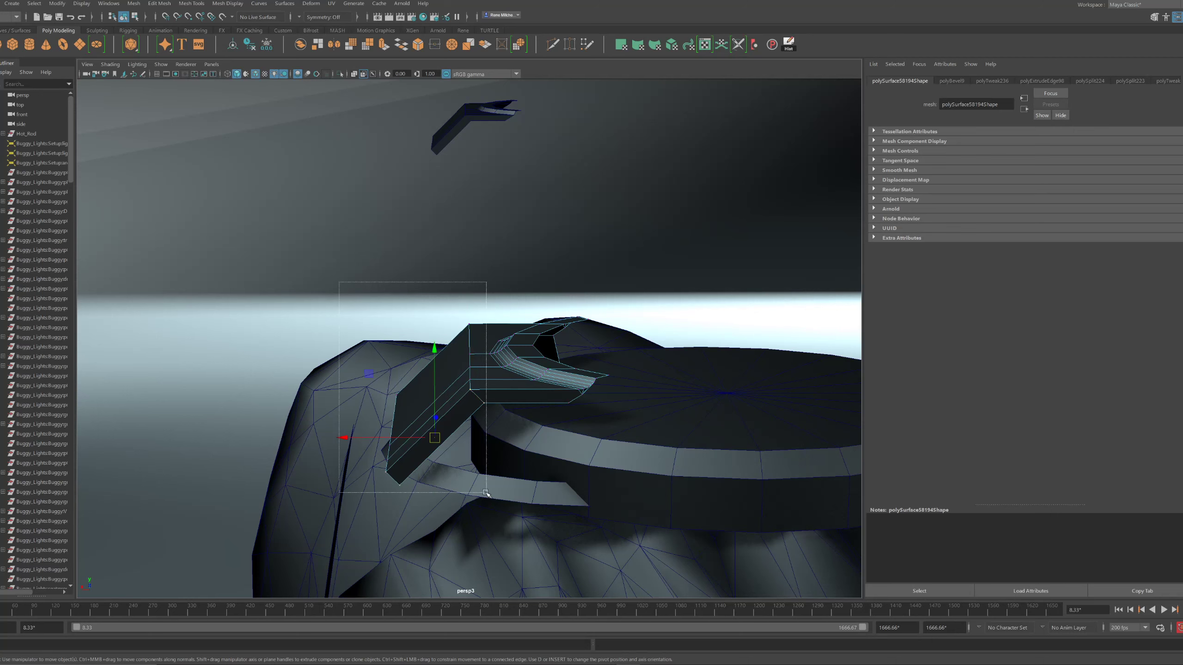
{"action": "left_click_drag", "start_coordinate": [405, 399], "coordinate": [372, 398]}
{"action": "right_click_drag", "start_coordinate": [423, 372], "coordinate": [424, 347]}
{"action": "double_click", "coordinate": [438, 382]}
{"action": "right_click", "coordinate": [437, 381], "text": "shift"}
{"action": "left_click", "coordinate": [492, 381]}
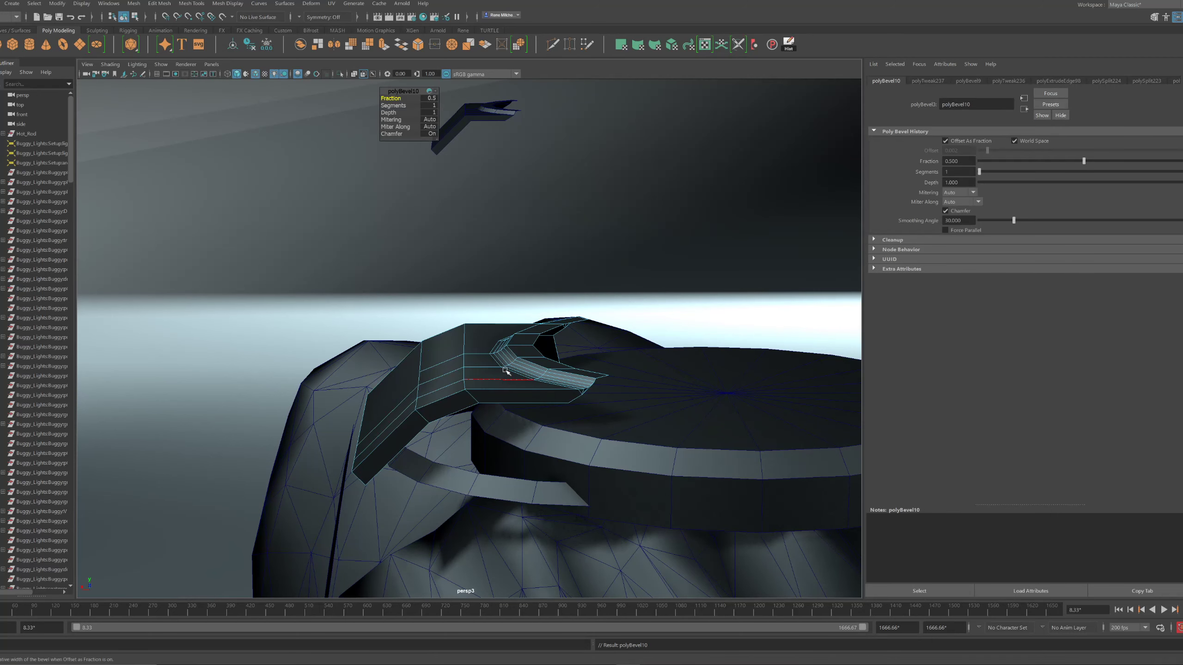
Set the bend's bevel to 6 segments and a fraction of 0.8
{"action": "left_click", "coordinate": [392, 106]}
{"action": "middle_click_drag", "start_coordinate": [382, 144], "coordinate": [412, 146]}
{"action": "left_click_drag", "start_coordinate": [412, 145], "coordinate": [462, 197], "text": "alt"}
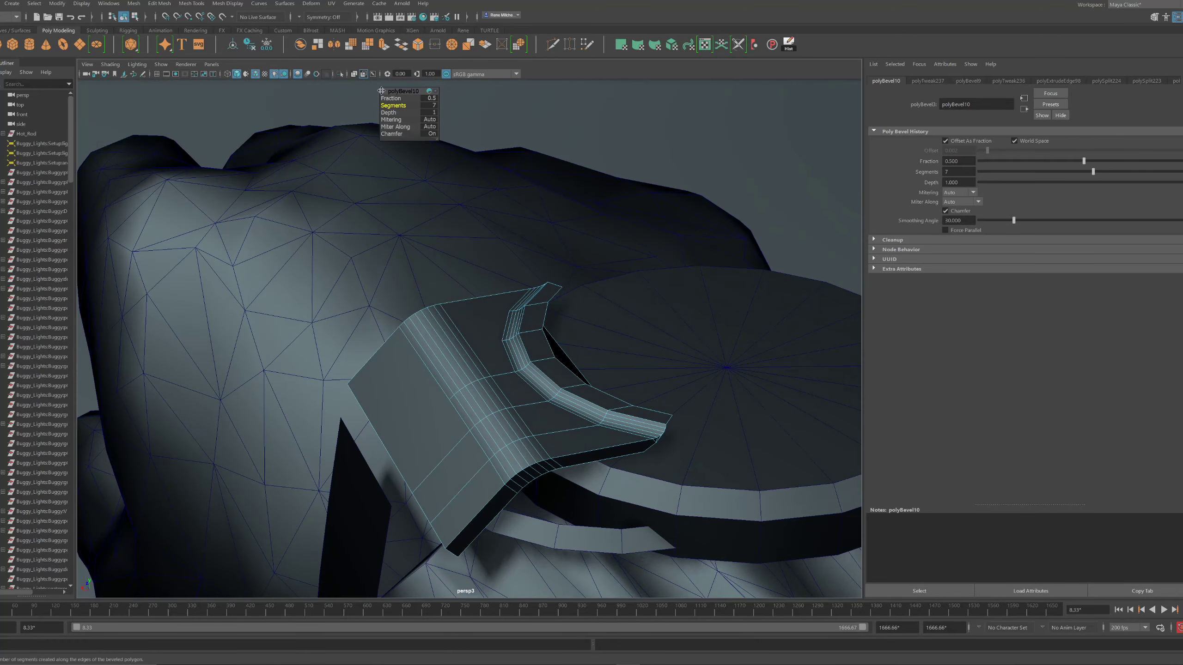
{"action": "left_click", "coordinate": [390, 112]}
{"action": "middle_click_drag", "start_coordinate": [390, 112], "coordinate": [390, 108]}
{"action": "key", "text": "ctrl+z"}
{"action": "left_click_drag", "start_coordinate": [393, 106], "coordinate": [402, 99]}
{"action": "right_click_drag", "start_coordinate": [620, 297], "coordinate": [579, 282], "text": "alt"}
{"action": "left_click_drag", "start_coordinate": [580, 282], "coordinate": [608, 298], "text": "alt"}
{"action": "key", "text": "w"}
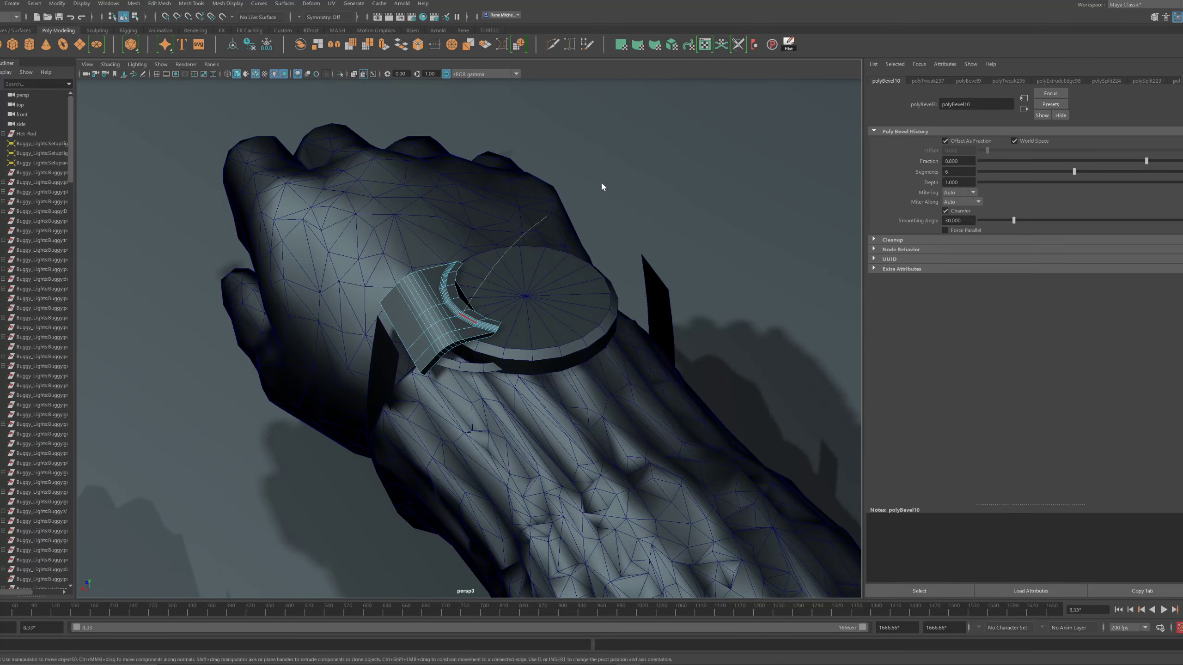
Hide the wireframe overlay on shaded objects and switch the curved plate to component editing
{"action": "left_click", "coordinate": [602, 186]}
{"action": "left_click_drag", "start_coordinate": [610, 187], "coordinate": [652, 206], "text": "alt"}
{"action": "right_click_drag", "start_coordinate": [438, 135], "coordinate": [481, 148], "text": "alt"}
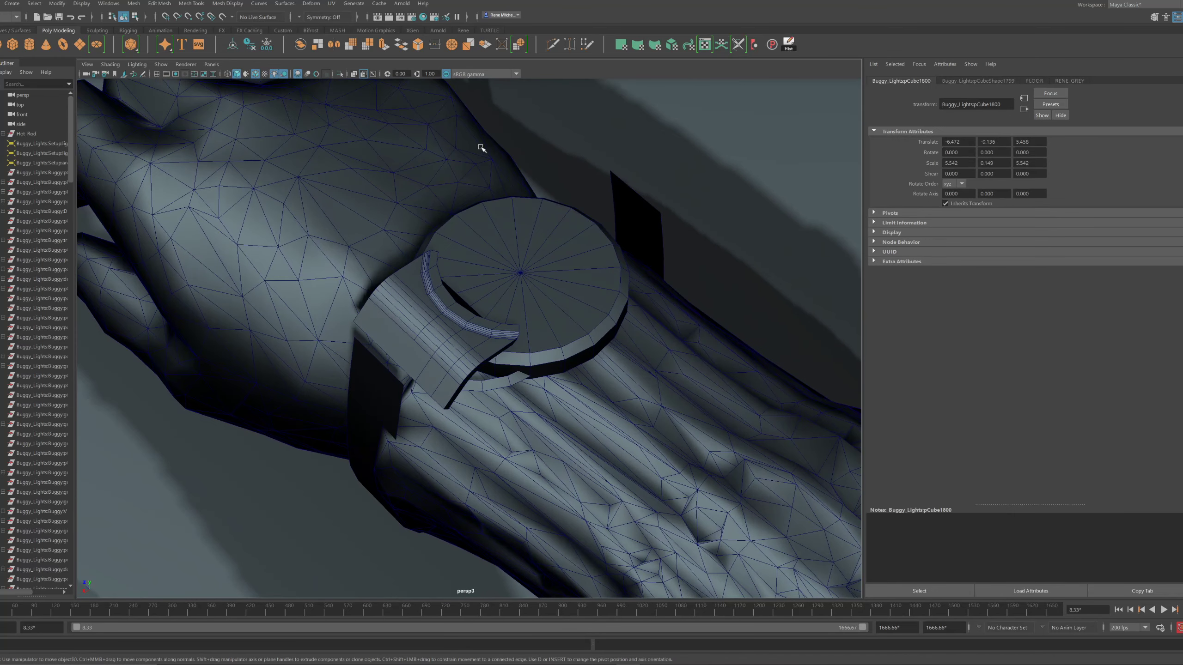
{"action": "left_click", "coordinate": [255, 75]}
{"action": "mouse_move", "coordinate": [475, 247]}
{"action": "left_mouse_down", "text": "alt"}
{"action": "mouse_move", "coordinate": [434, 261]}
{"action": "mouse_move", "coordinate": [430, 285]}
{"action": "mouse_move", "coordinate": [467, 285]}
{"action": "left_mouse_up", "text": "alt"}
{"action": "left_click", "coordinate": [430, 285]}
{"action": "right_click_drag", "start_coordinate": [467, 285], "coordinate": [520, 332], "text": "alt"}
{"action": "right_click_drag", "start_coordinate": [412, 278], "coordinate": [421, 299]}
{"action": "left_click_drag", "start_coordinate": [588, 200], "coordinate": [494, 205], "text": "alt"}
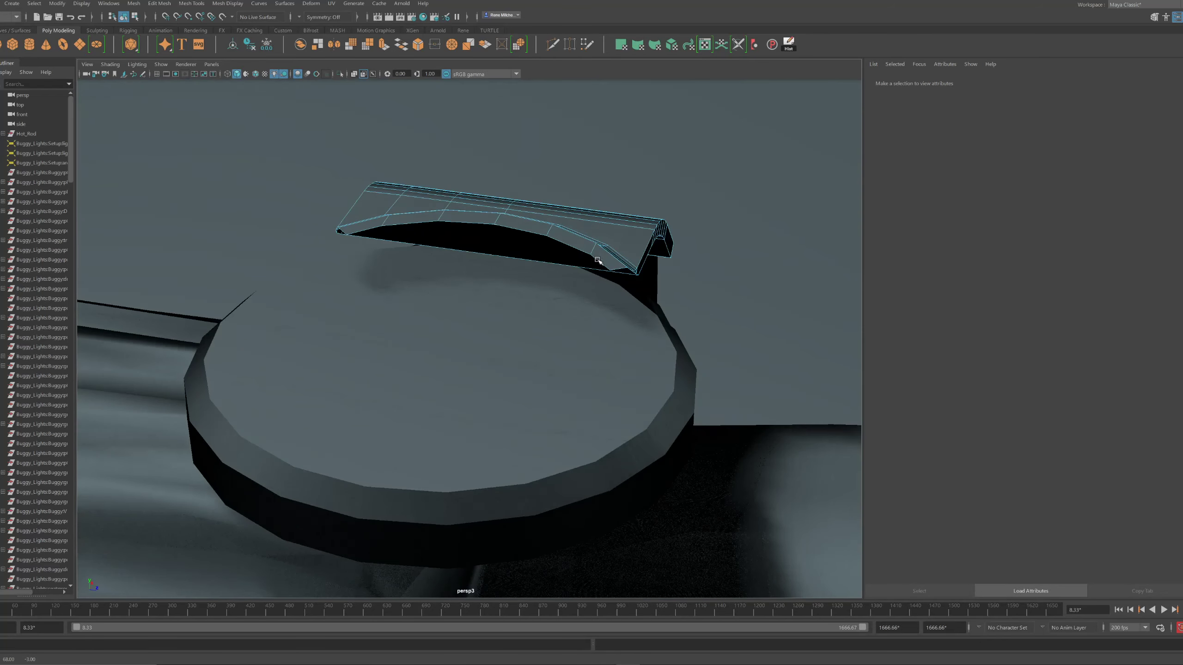
Delete the surplus edges on the small end face at the curved rim's corner
{"action": "left_click", "coordinate": [611, 267]}
{"action": "key", "text": "f"}
{"action": "right_click_drag", "start_coordinate": [570, 257], "coordinate": [504, 246], "text": "alt"}
{"action": "left_click_drag", "start_coordinate": [578, 251], "coordinate": [465, 284], "text": "alt"}
{"action": "right_click_drag", "start_coordinate": [466, 285], "coordinate": [523, 293], "text": "alt"}
{"action": "middle_click_drag", "start_coordinate": [525, 277], "coordinate": [467, 209], "text": "alt"}
{"action": "right_click_drag", "start_coordinate": [467, 209], "coordinate": [520, 272], "text": "alt"}
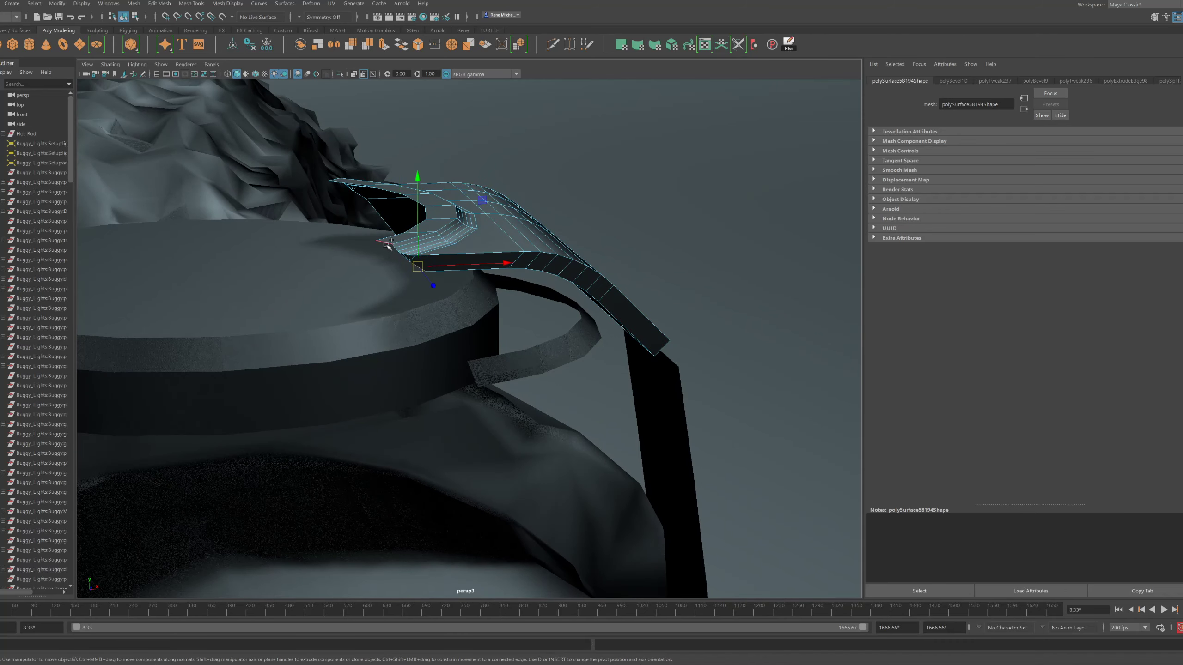
{"action": "left_click_drag", "start_coordinate": [397, 245], "coordinate": [462, 266], "text": "alt"}
{"action": "scroll", "coordinate": [439, 256], "scroll_direction": "down", "scroll_amount": 2}
{"action": "scroll", "coordinate": [439, 256], "scroll_direction": "up", "scroll_amount": 2}
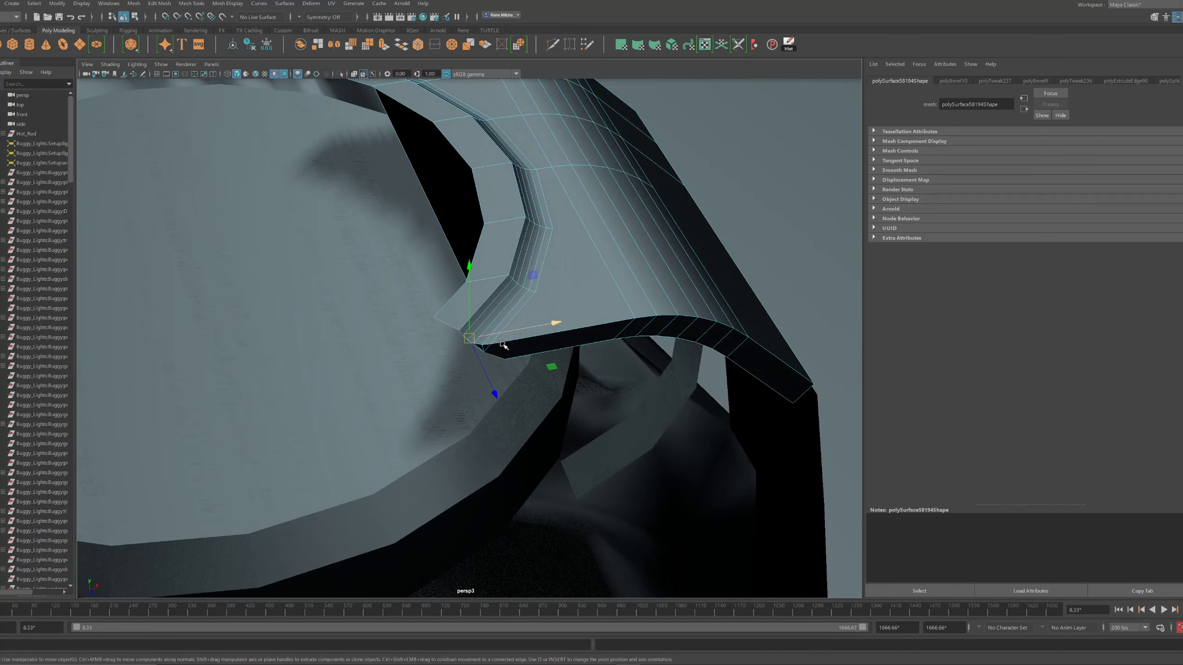
{"action": "left_click", "coordinate": [480, 354]}
{"action": "left_click", "coordinate": [478, 349]}
{"action": "key", "text": "ctrl+Delete"}
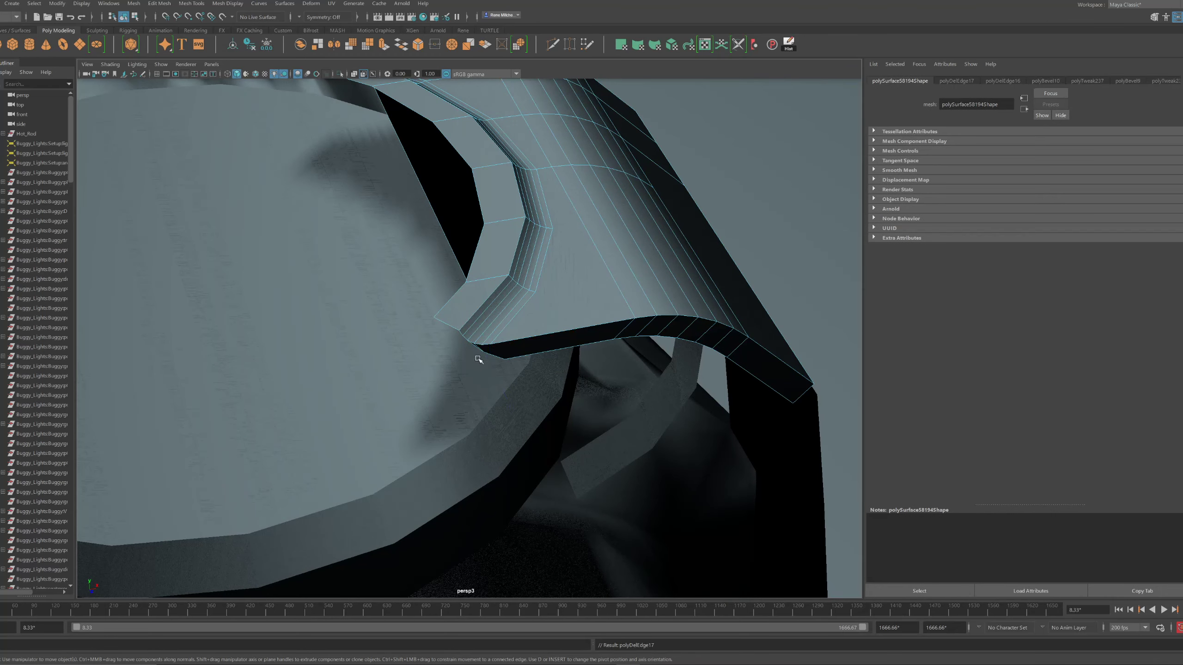
{"action": "left_click", "coordinate": [481, 348]}
{"action": "key", "text": "ctrl+Delete"}
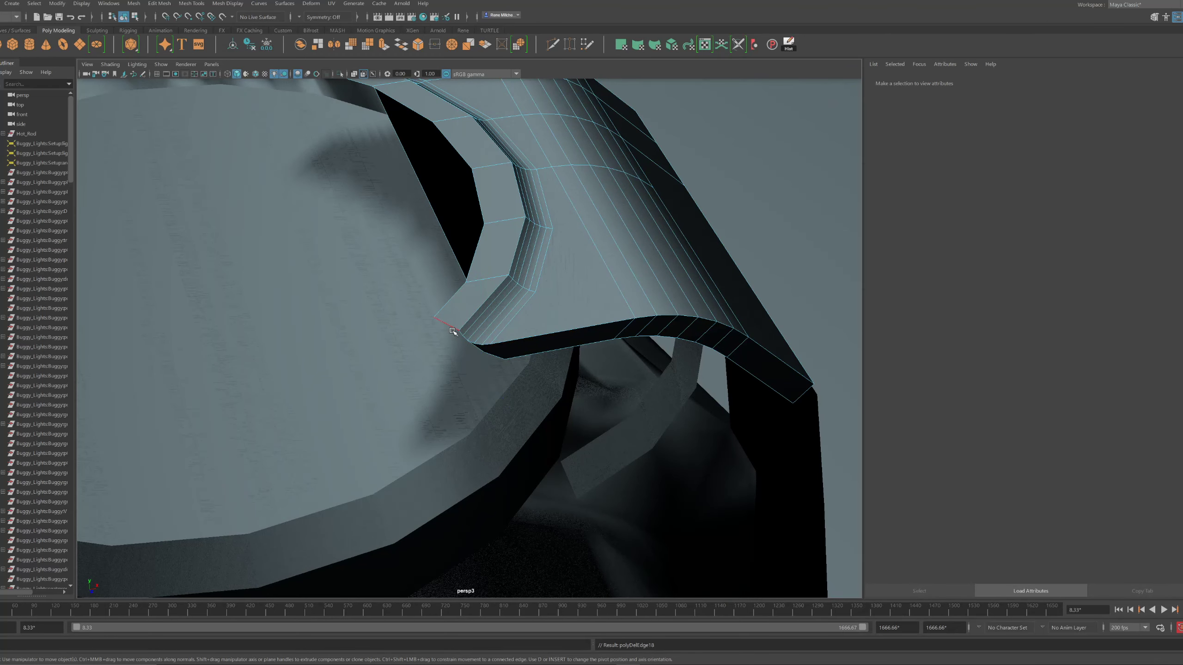
Extrude the rim's end edges and pull them along X into a narrow strip over the round disc
{"action": "left_click", "coordinate": [498, 358]}
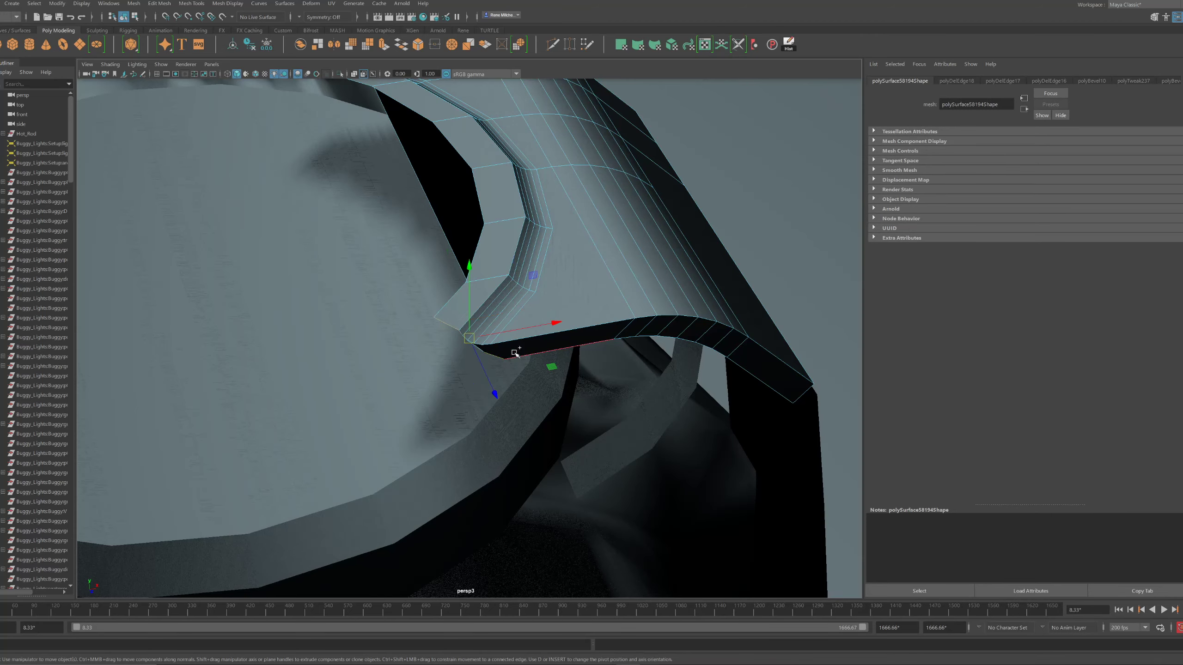
{"action": "left_click_drag", "start_coordinate": [505, 333], "coordinate": [485, 333]}
{"action": "key", "text": "ctrl+z"}
{"action": "key", "text": "ctrl+e"}
{"action": "key", "text": "w"}
{"action": "left_click_drag", "start_coordinate": [268, 362], "coordinate": [647, 337]}
{"action": "right_click_drag", "start_coordinate": [647, 337], "coordinate": [518, 334], "text": "alt"}
{"action": "key", "text": "ctrl+z"}
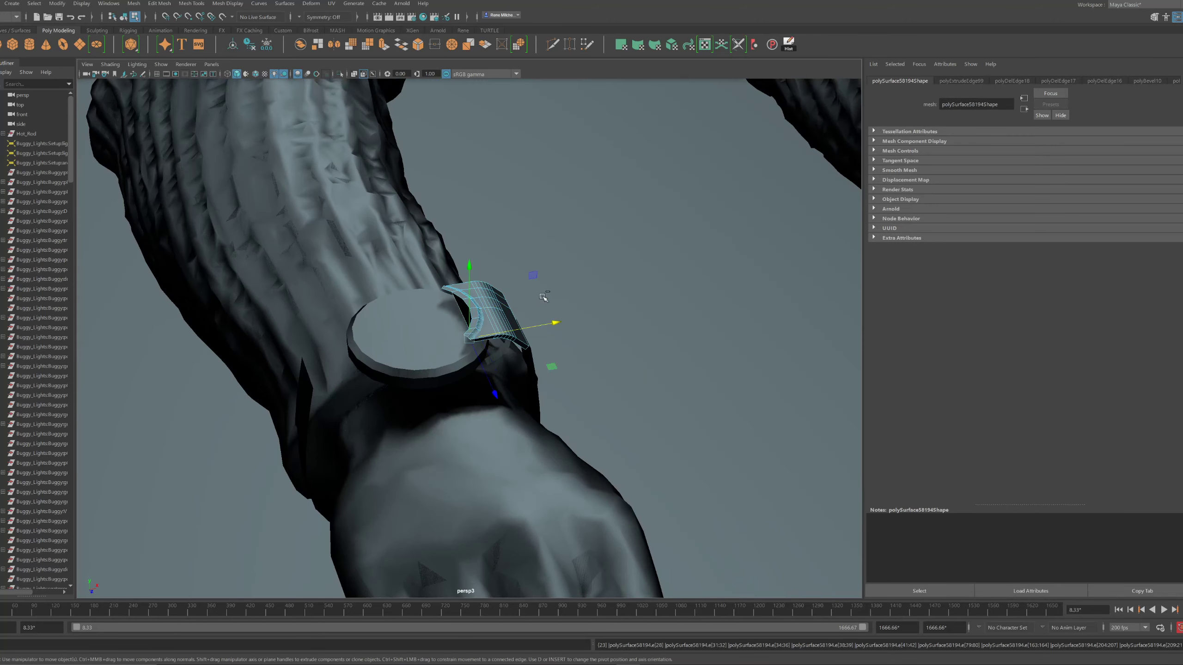
{"action": "left_click_drag", "start_coordinate": [517, 331], "coordinate": [345, 333]}
{"action": "right_click_drag", "start_coordinate": [387, 342], "coordinate": [528, 343], "text": "alt"}
{"action": "left_click_drag", "start_coordinate": [528, 343], "coordinate": [542, 279], "text": "alt"}
Exit component editing and examine the plate with its extended strip on the wrist from several angles
{"action": "left_click", "coordinate": [641, 180]}
{"action": "key", "text": "F8"}
{"action": "left_click", "coordinate": [641, 226]}
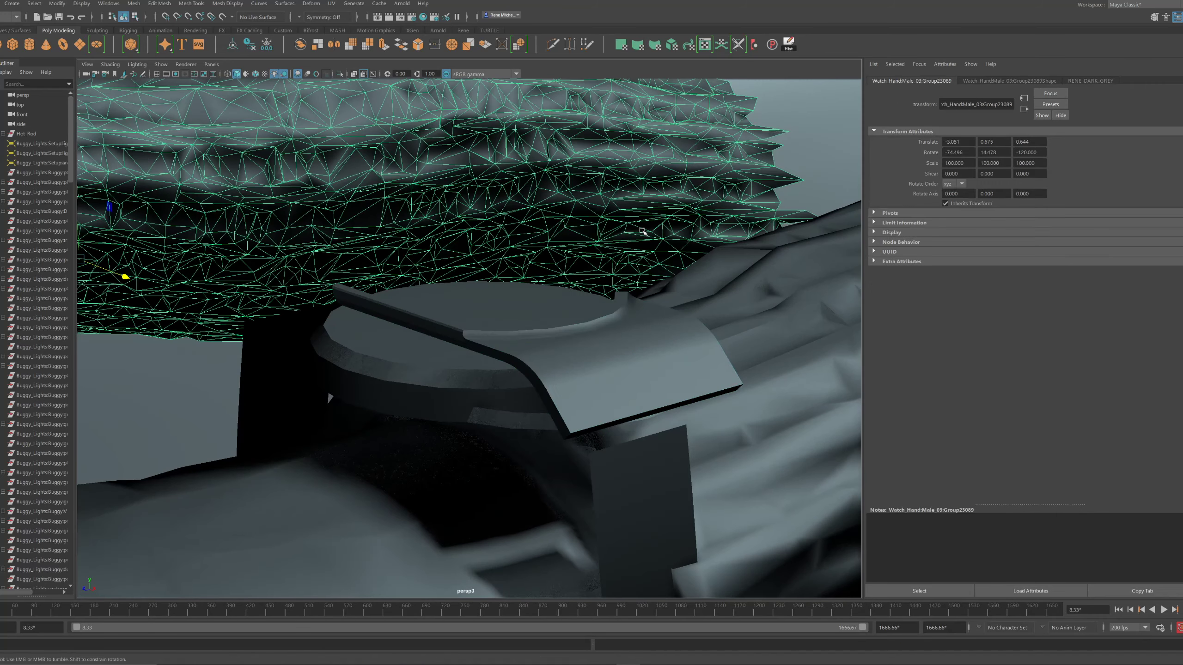
{"action": "left_click_drag", "start_coordinate": [641, 226], "coordinate": [757, 266], "text": "alt"}
{"action": "left_click_drag", "start_coordinate": [834, 392], "coordinate": [599, 340], "text": "alt"}
{"action": "left_click", "coordinate": [557, 335]}
{"action": "left_click", "coordinate": [691, 274]}
{"action": "scroll", "coordinate": [692, 275], "scroll_direction": "down", "scroll_amount": 4}
{"action": "left_click_drag", "start_coordinate": [692, 275], "coordinate": [542, 275], "text": "alt"}
{"action": "left_click_drag", "start_coordinate": [434, 254], "coordinate": [523, 309], "text": "alt"}
{"action": "right_click_drag", "start_coordinate": [522, 309], "coordinate": [602, 347], "text": "alt"}
{"action": "left_click_drag", "start_coordinate": [602, 347], "coordinate": [617, 372], "text": "alt"}
{"action": "right_click_drag", "start_coordinate": [616, 370], "coordinate": [626, 374], "text": "alt"}
Bevel the flap's outer corner edge with a fraction of 0.8 and slide the chamfer's end vertices along Z into a longer slant
{"action": "left_click", "coordinate": [535, 367]}
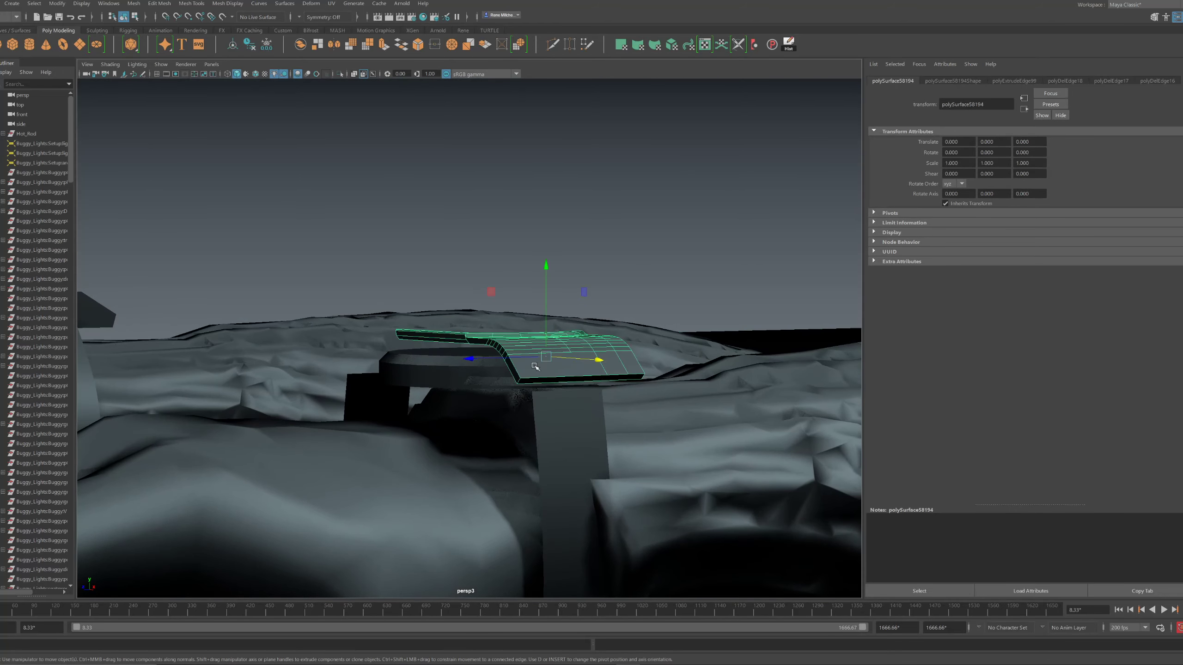
{"action": "right_click_drag", "start_coordinate": [534, 367], "coordinate": [533, 347]}
{"action": "key", "text": "ctrl+b"}
{"action": "left_click_drag", "start_coordinate": [543, 367], "coordinate": [510, 436], "text": "alt"}
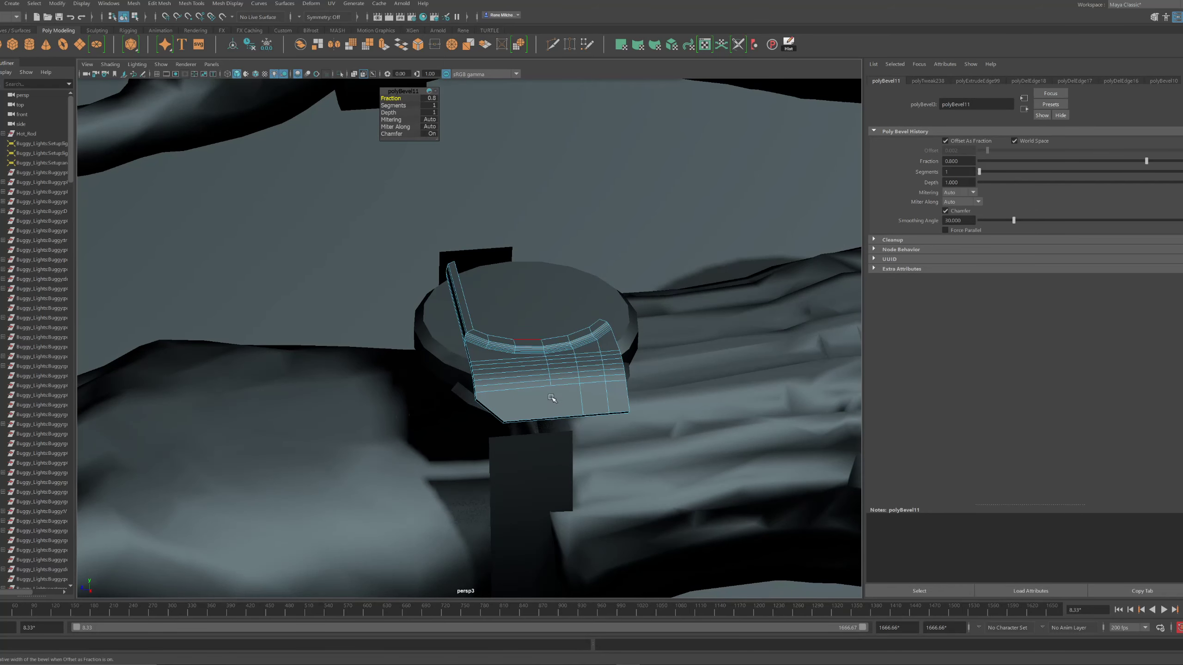
{"action": "left_click", "coordinate": [499, 418]}
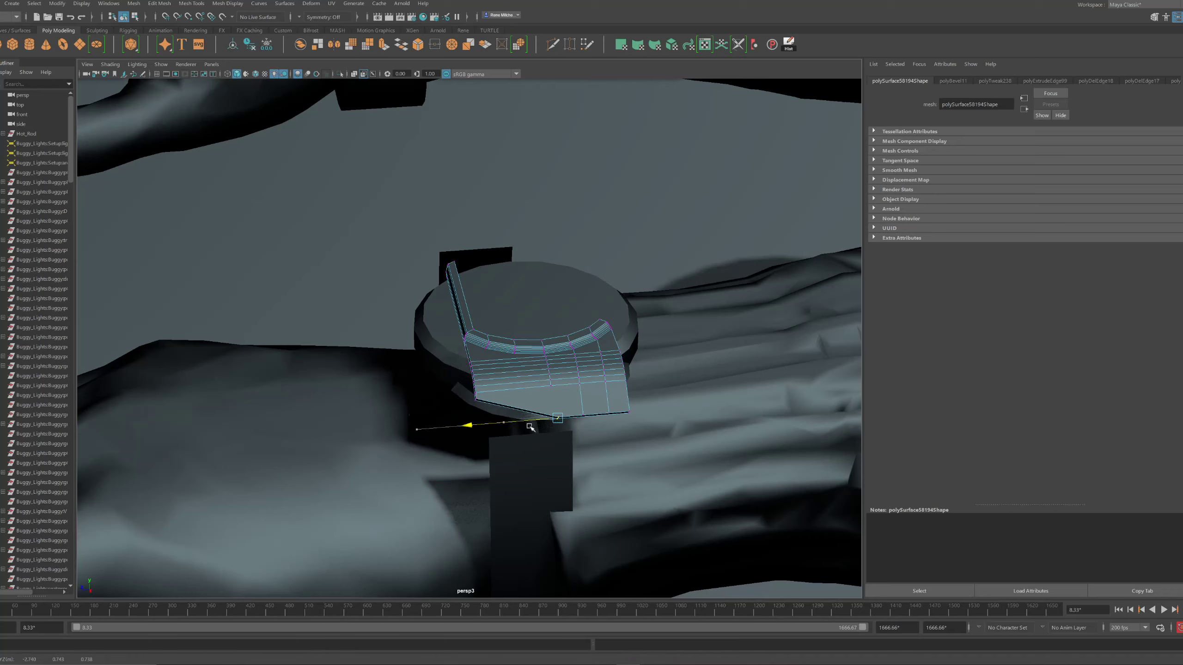
{"action": "left_click_drag", "start_coordinate": [530, 426], "coordinate": [530, 427]}
Select the vertices along the plate's strip side and align the move axis with the strip
{"action": "left_click_drag", "start_coordinate": [575, 407], "coordinate": [586, 383], "text": "alt"}
{"action": "right_click_drag", "start_coordinate": [587, 383], "coordinate": [603, 396], "text": "alt"}
{"action": "left_click_drag", "start_coordinate": [578, 391], "coordinate": [463, 368], "text": "alt"}
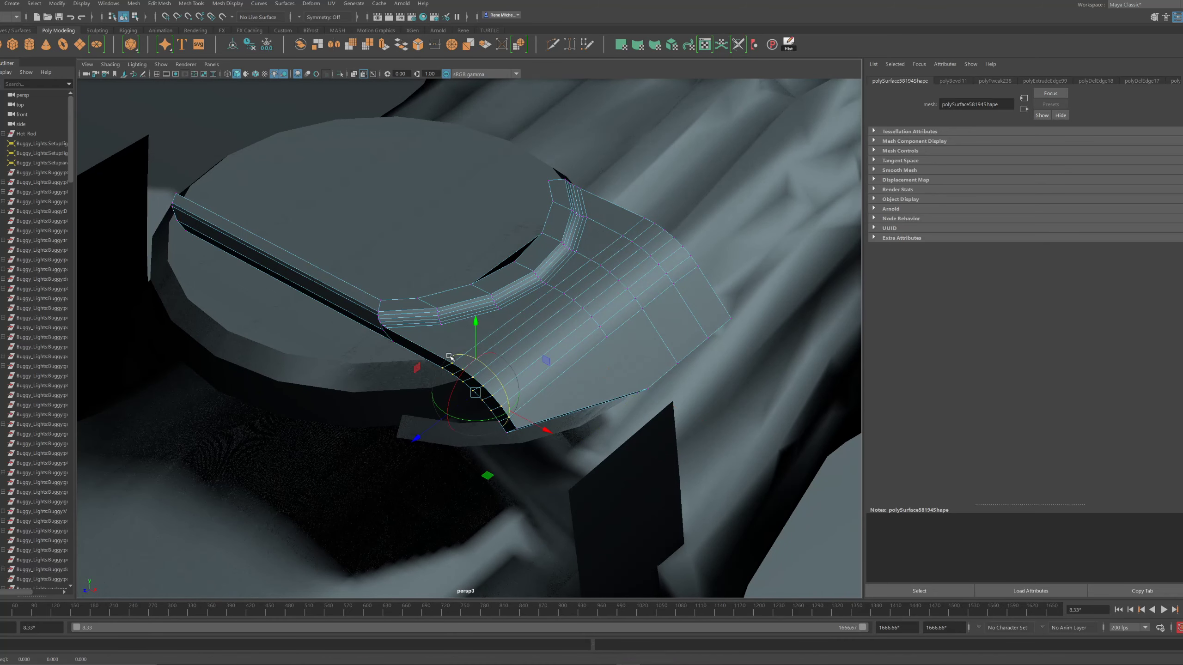
{"action": "mouse_move", "coordinate": [433, 371]}
{"action": "left_mouse_down"}
{"action": "mouse_move", "coordinate": [404, 357]}
{"action": "mouse_move", "coordinate": [420, 378]}
{"action": "mouse_move", "coordinate": [451, 384]}
{"action": "left_mouse_up"}
{"action": "right_click_drag", "start_coordinate": [519, 365], "coordinate": [547, 338]}
{"action": "left_click_drag", "start_coordinate": [533, 369], "coordinate": [475, 310], "text": "alt"}
{"action": "left_click_drag", "start_coordinate": [351, 185], "coordinate": [405, 397]}
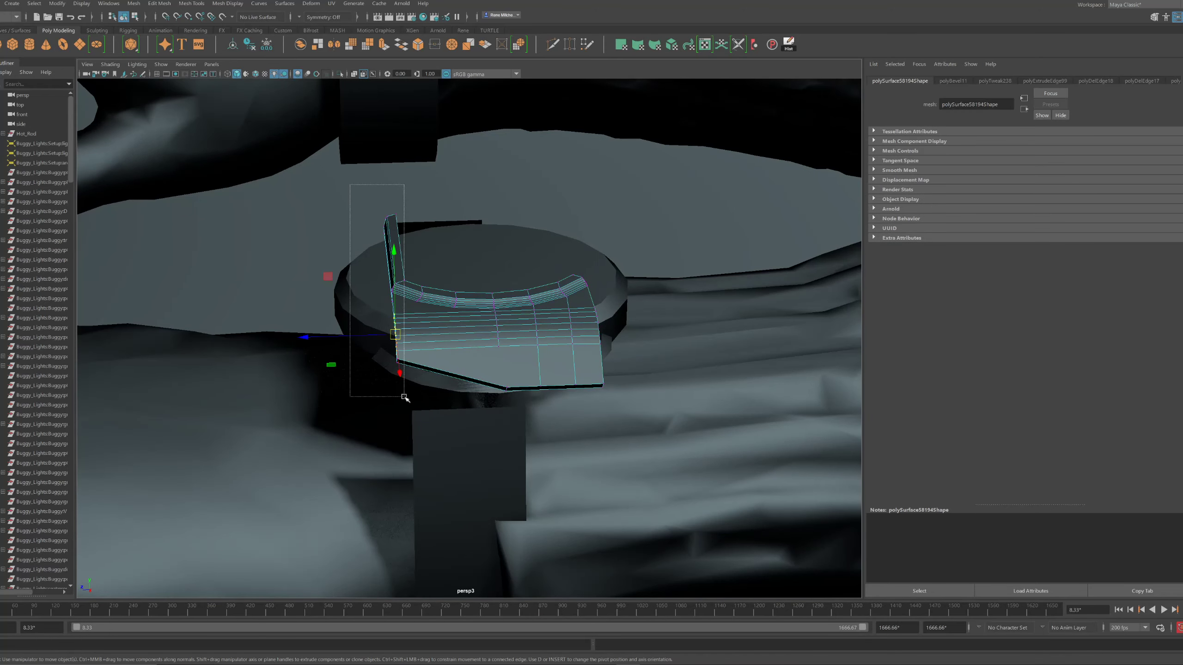
{"action": "left_click_drag", "start_coordinate": [330, 274], "coordinate": [456, 414], "text": "alt"}
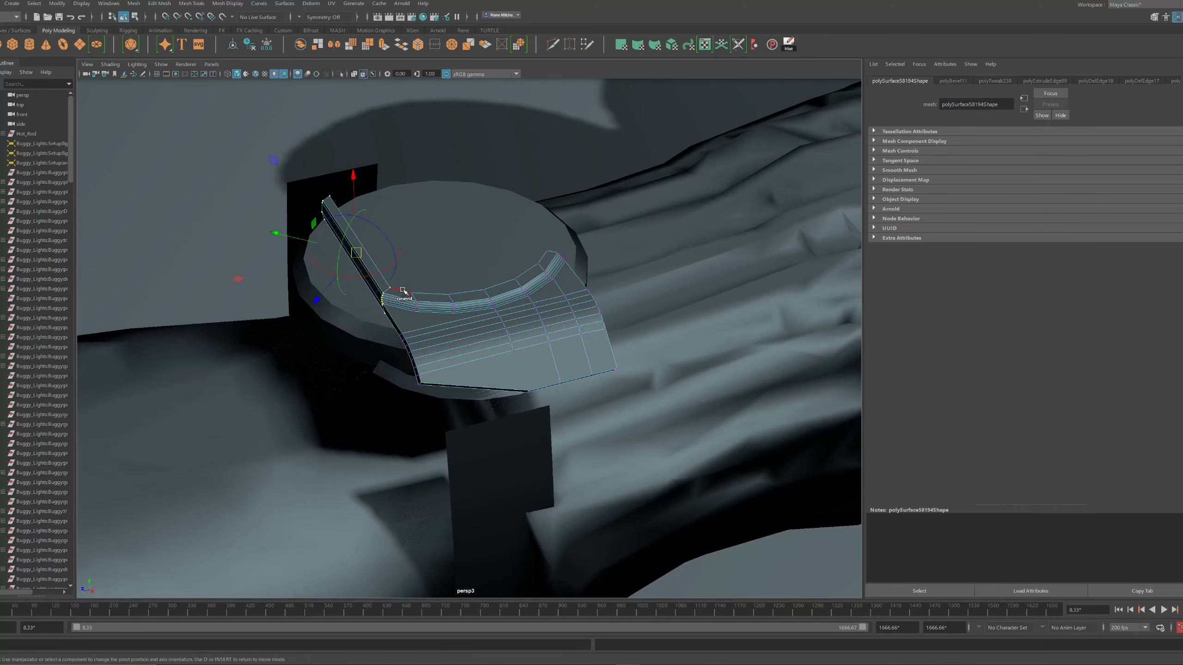
{"action": "key", "text": "ctrl+z"}
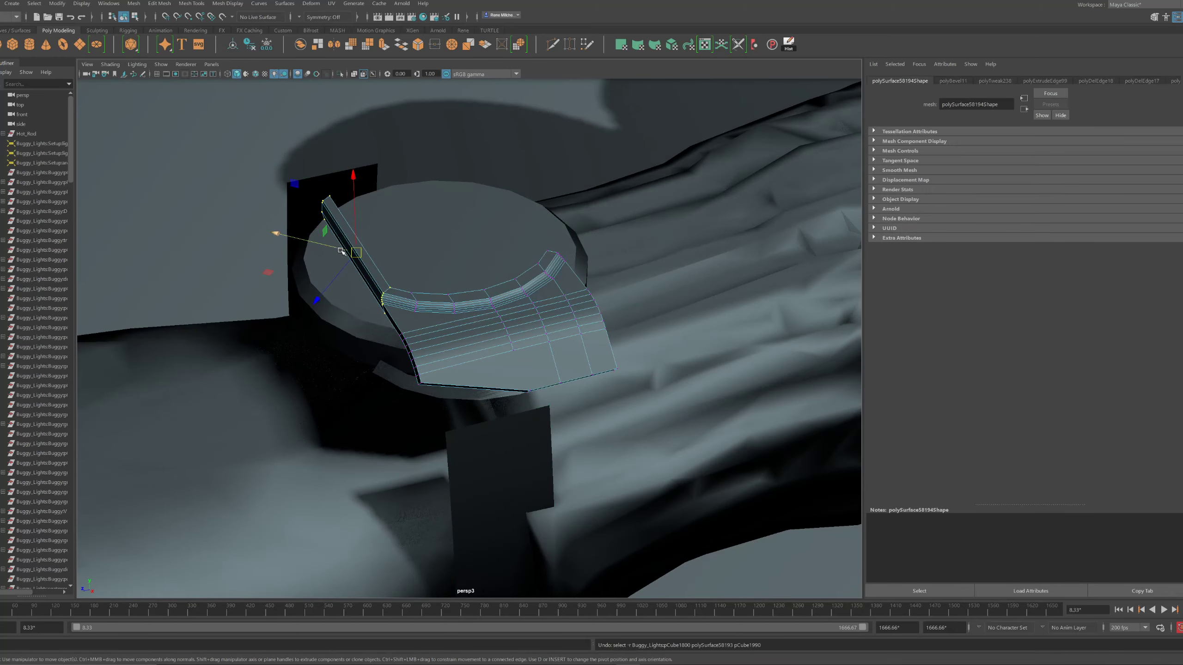
{"action": "left_click_drag", "start_coordinate": [285, 251], "coordinate": [490, 319], "text": "alt"}
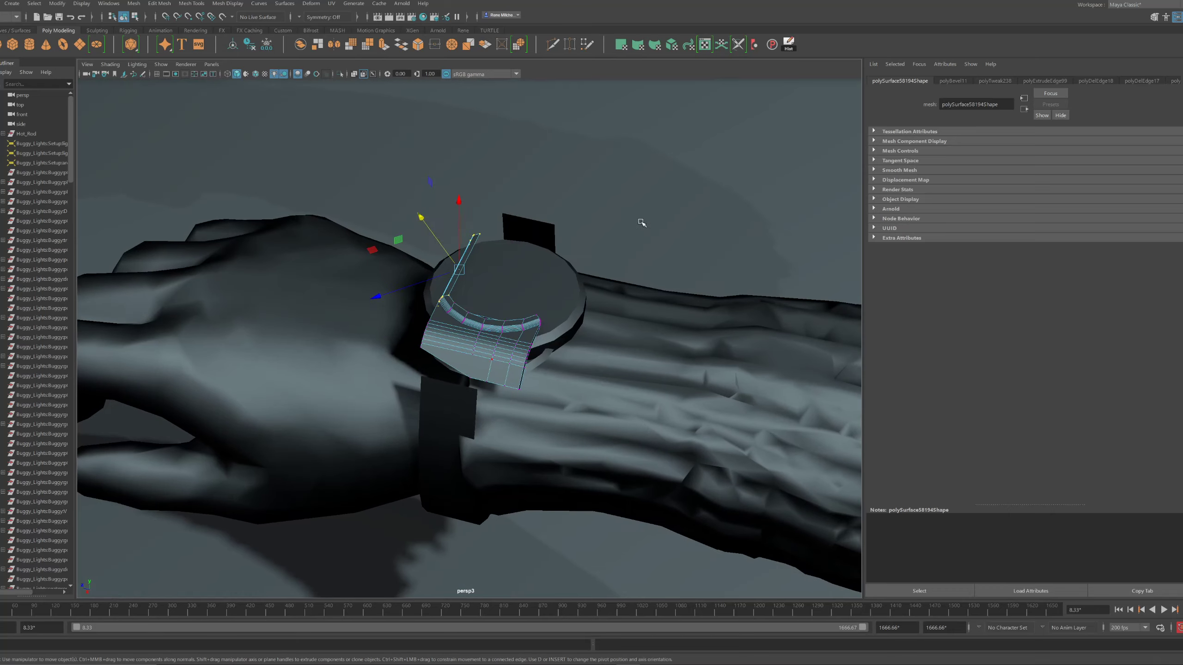
Exit vertex editing and examine the plate's strip and chamfered corner from low and oblique angles
{"action": "left_click", "coordinate": [640, 224]}
{"action": "left_click_drag", "start_coordinate": [601, 261], "coordinate": [578, 358], "text": "alt"}
{"action": "left_click", "coordinate": [542, 341]}
{"action": "right_click_drag", "start_coordinate": [579, 358], "coordinate": [583, 349]}
{"action": "left_click_drag", "start_coordinate": [582, 355], "coordinate": [551, 321], "text": "alt"}
{"action": "left_click", "coordinate": [594, 347]}
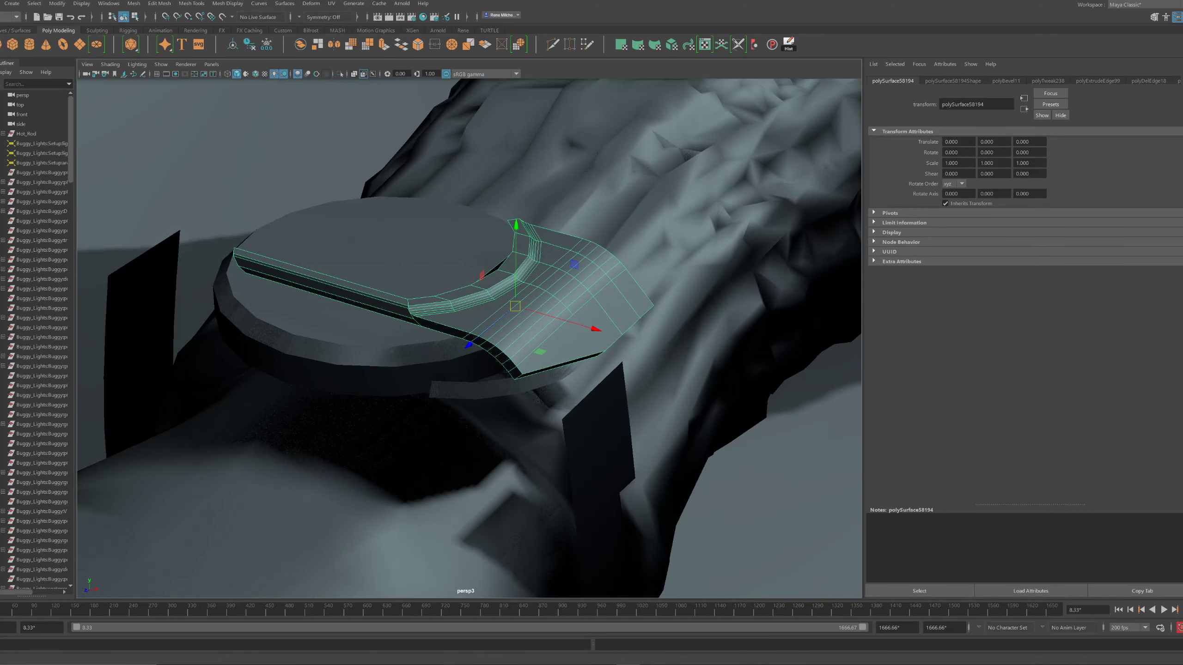
{"action": "left_click_drag", "start_coordinate": [456, 274], "coordinate": [415, 256], "text": "alt"}
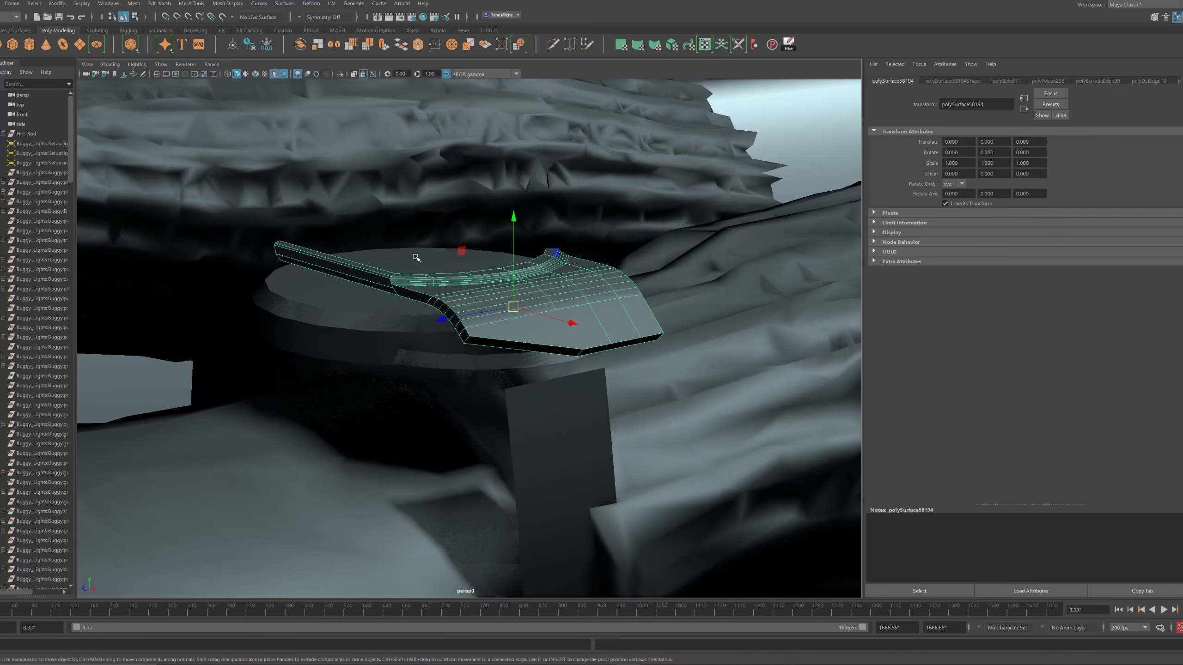
{"action": "middle_click_drag", "start_coordinate": [473, 264], "coordinate": [449, 262], "text": "alt"}
{"action": "right_click_drag", "start_coordinate": [450, 261], "coordinate": [429, 262], "text": "alt"}
{"action": "left_click_drag", "start_coordinate": [428, 261], "coordinate": [560, 306], "text": "alt"}
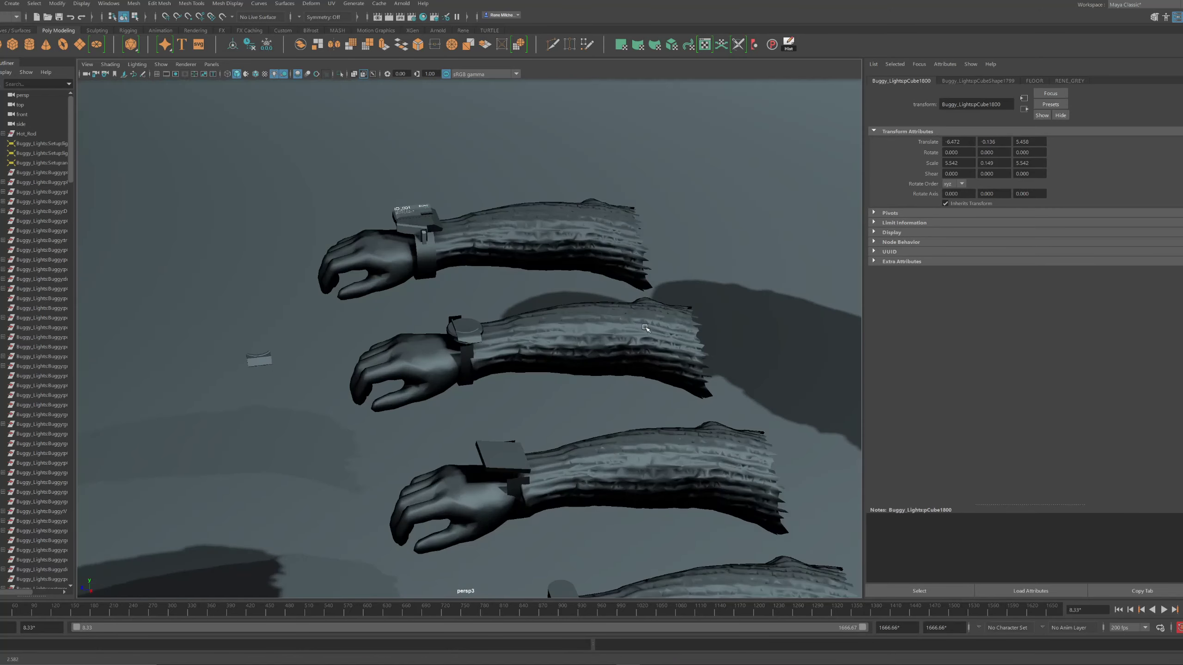
Examine the plate's bend and curved rim against the disc up close and from above, and compare all four arms
{"action": "left_click_drag", "start_coordinate": [535, 288], "coordinate": [740, 386], "text": "alt"}
{"action": "right_click_drag", "start_coordinate": [740, 386], "coordinate": [829, 422], "text": "alt"}
{"action": "right_click_drag", "start_coordinate": [531, 307], "coordinate": [764, 429], "text": "alt"}
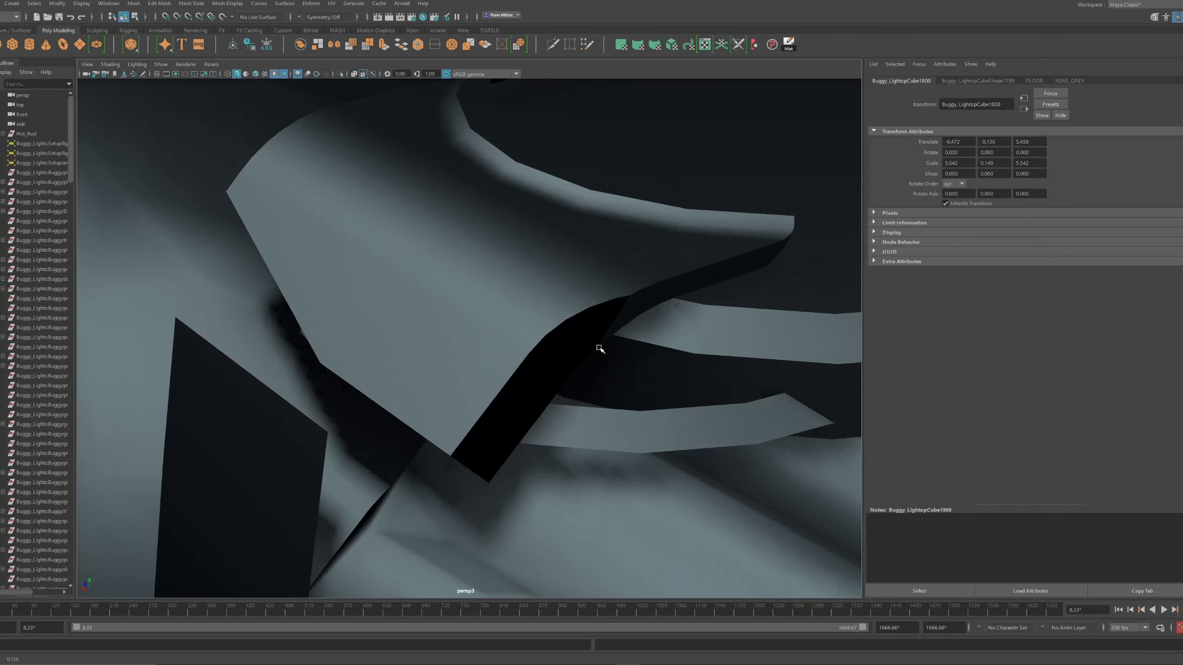
{"action": "right_click_drag", "start_coordinate": [600, 346], "coordinate": [557, 335], "text": "alt"}
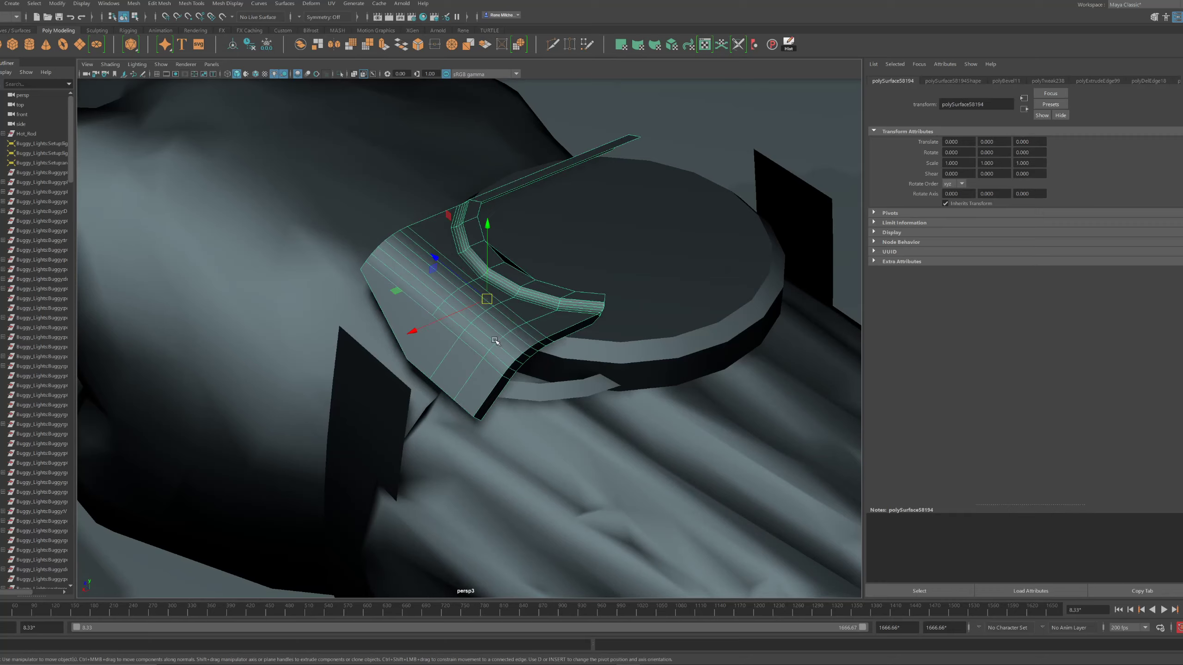
{"action": "left_click_drag", "start_coordinate": [493, 326], "coordinate": [350, 399], "text": "alt"}
{"action": "scroll", "coordinate": [531, 354], "scroll_direction": "up", "scroll_amount": 3}
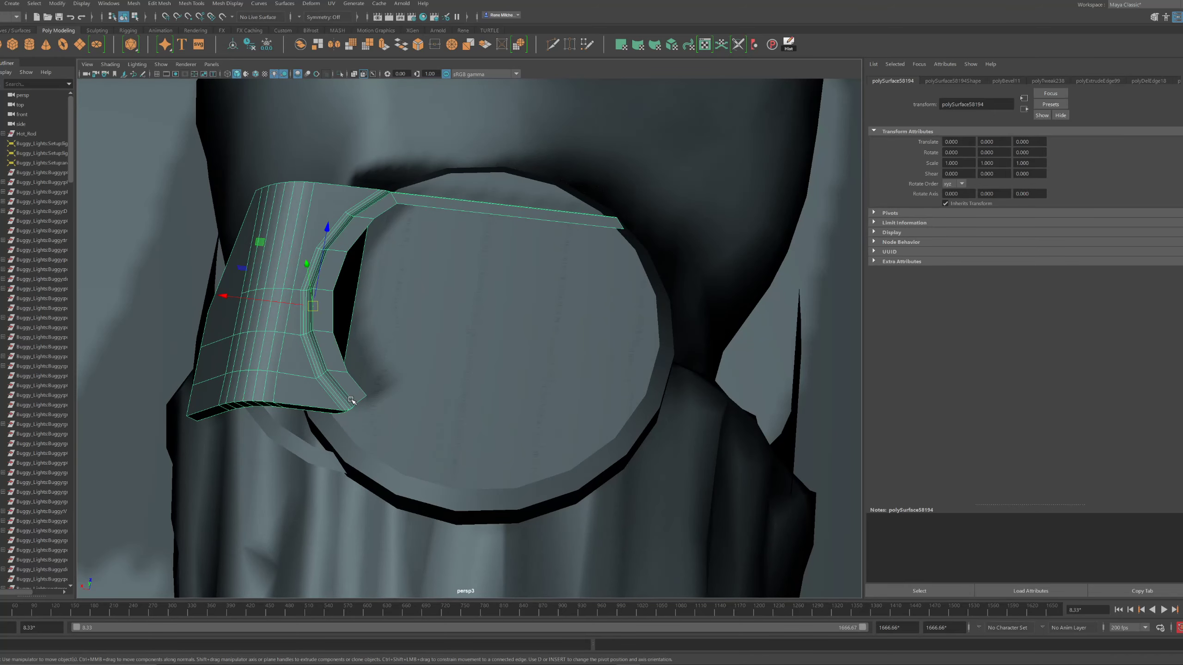
{"action": "left_click_drag", "start_coordinate": [401, 352], "coordinate": [133, 221], "text": "alt"}
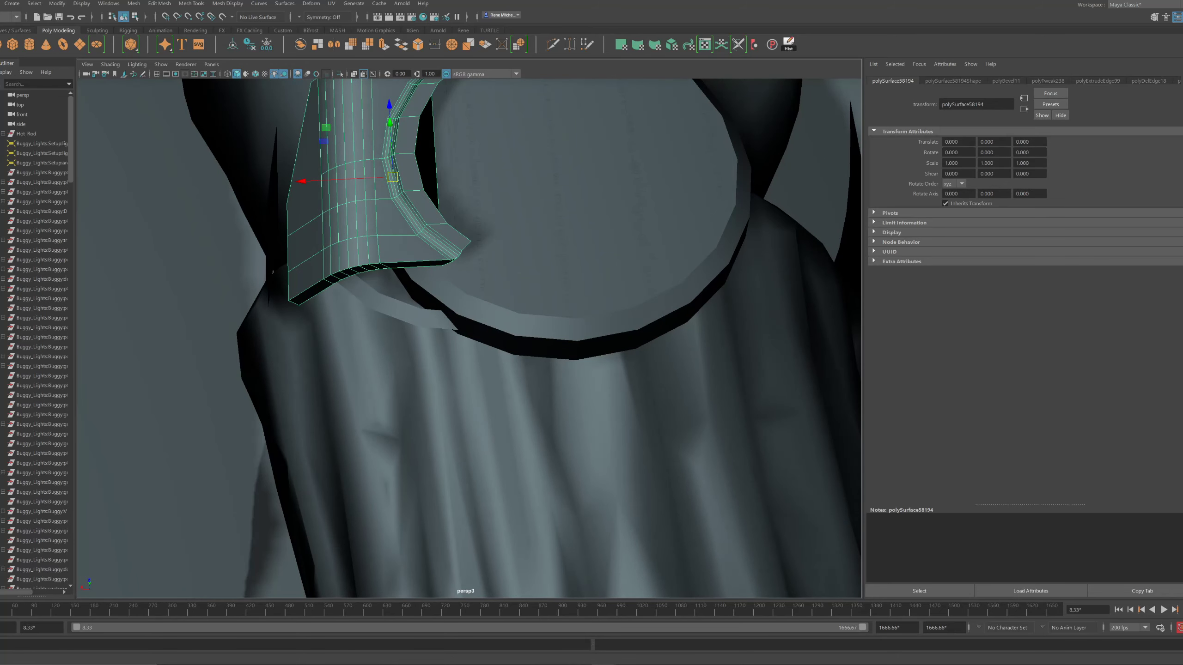
{"action": "left_click_drag", "start_coordinate": [501, 224], "coordinate": [507, 283], "text": "alt"}
{"action": "left_click", "coordinate": [590, 320]}
{"action": "right_click_drag", "start_coordinate": [591, 320], "coordinate": [419, 284], "text": "alt"}
{"action": "left_click", "coordinate": [684, 229]}
{"action": "left_click_drag", "start_coordinate": [684, 230], "coordinate": [428, 195], "text": "alt"}
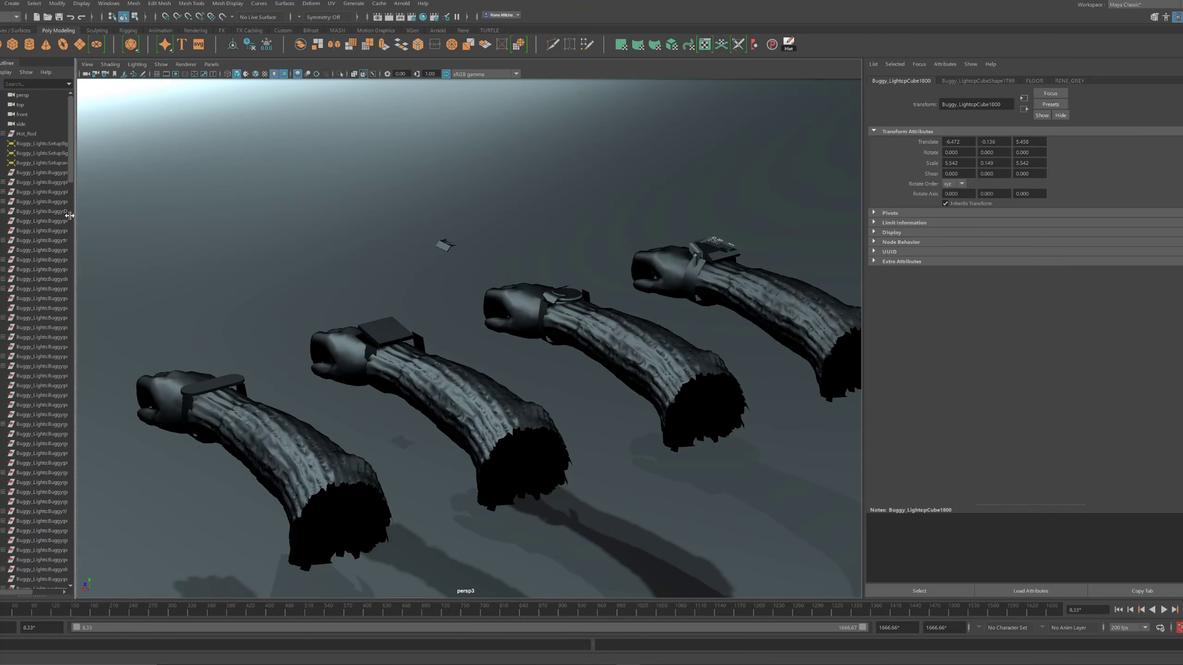
Select the oblong rounded device body on the frontmost arm's wrist and frame it at an oblique angle
{"action": "left_click", "coordinate": [229, 386]}
{"action": "key", "text": "f"}
{"action": "scroll", "coordinate": [387, 372], "scroll_direction": "down", "scroll_amount": 5}
{"action": "scroll", "coordinate": [389, 357], "scroll_direction": "up", "scroll_amount": 2}
{"action": "left_click_drag", "start_coordinate": [389, 356], "coordinate": [467, 344], "text": "alt"}
{"action": "mouse_move", "coordinate": [476, 278]}
{"action": "left_mouse_down", "text": "alt"}
{"action": "mouse_move", "coordinate": [494, 293]}
{"action": "mouse_move", "coordinate": [467, 277]}
{"action": "left_mouse_up", "text": "alt"}
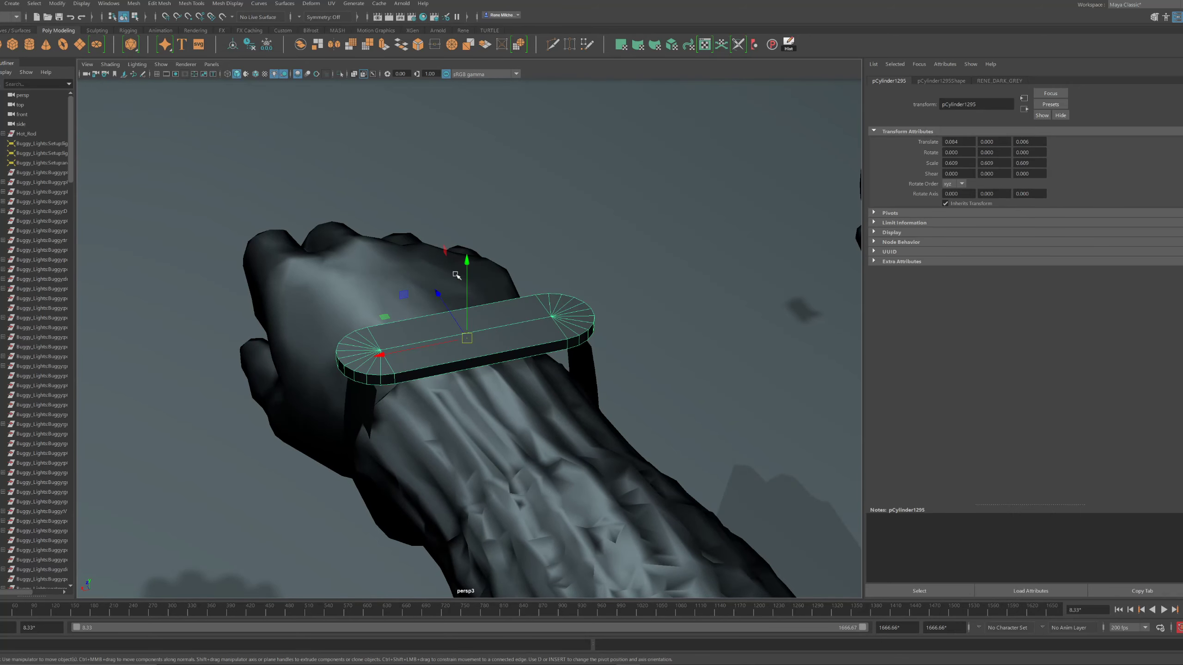
Duplicate the IO_001 display panel with its text from the rearmost arm and move the copy over the oblong device
{"action": "left_click_drag", "start_coordinate": [481, 264], "coordinate": [483, 290], "text": "alt"}
{"action": "left_click", "coordinate": [11, 4]}
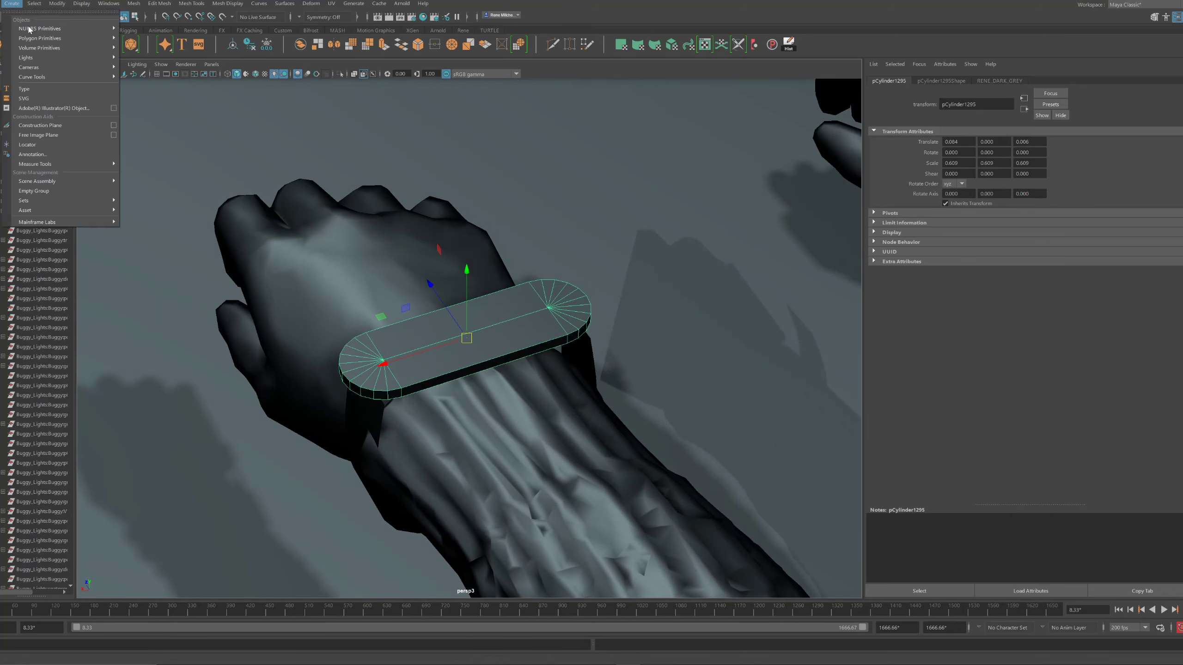
{"action": "left_click", "coordinate": [543, 168]}
{"action": "scroll", "coordinate": [569, 209], "scroll_direction": "down", "scroll_amount": 10}
{"action": "left_click_drag", "start_coordinate": [569, 208], "coordinate": [639, 265], "text": "alt"}
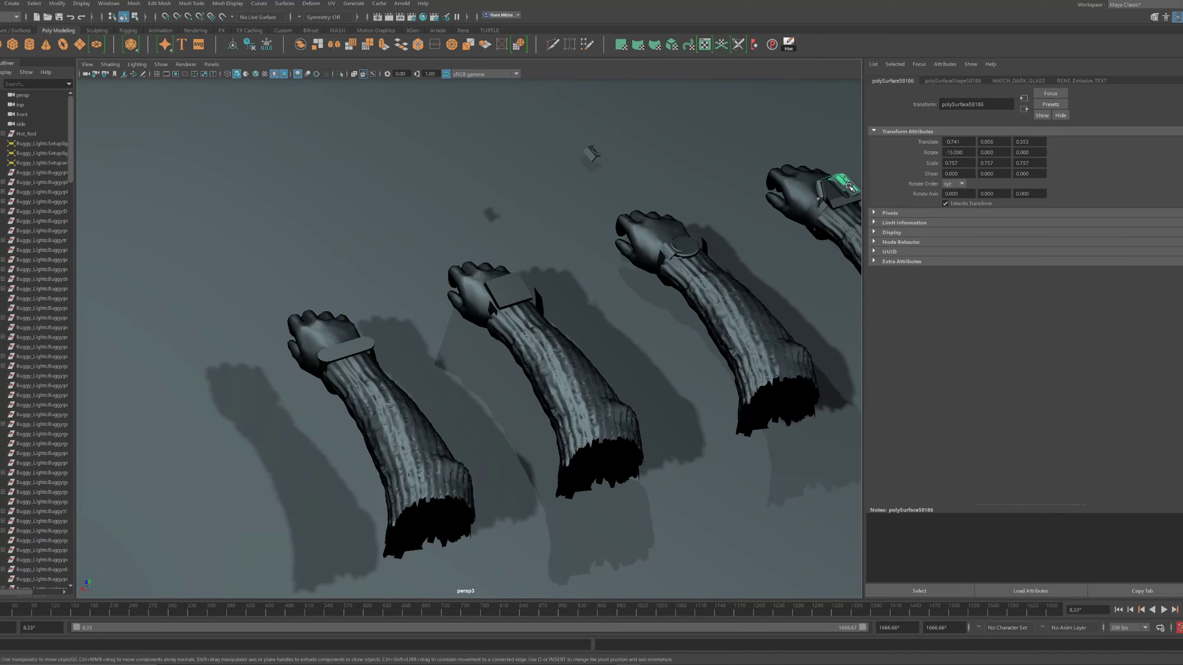
{"action": "left_click", "coordinate": [83, 83]}
{"action": "key", "text": "w"}
{"action": "key", "text": "f"}
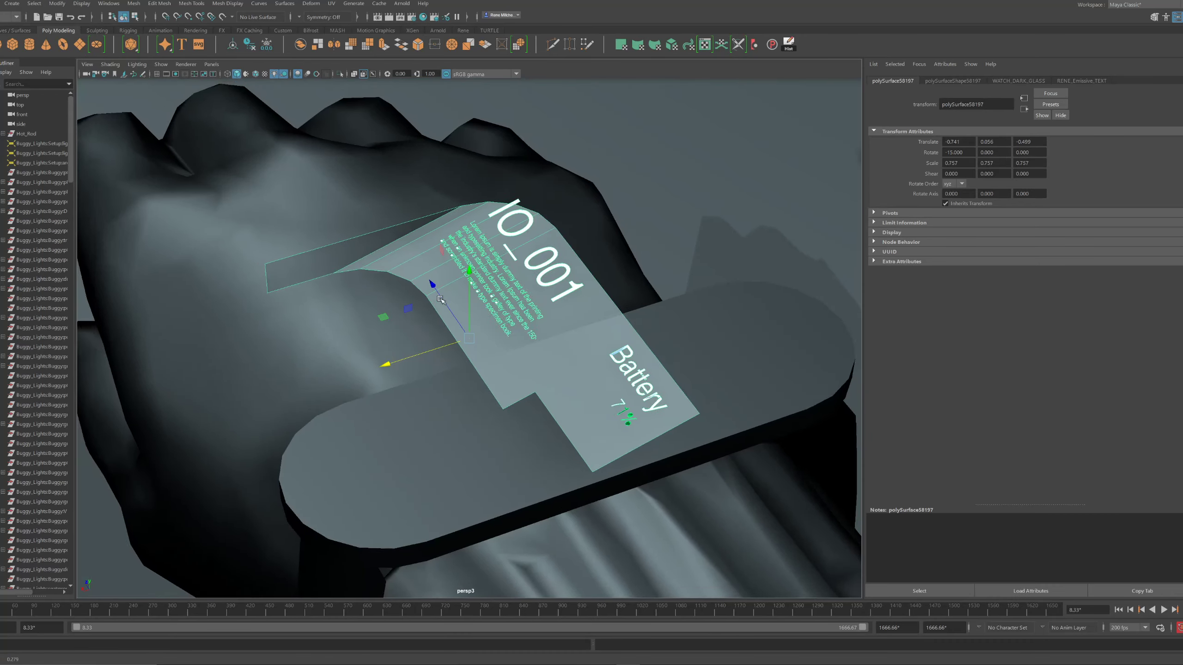
Try to delete the bent faces at the end of the copied display panel
{"action": "left_click", "coordinate": [493, 333]}
{"action": "left_click_drag", "start_coordinate": [494, 332], "coordinate": [493, 359], "text": "alt"}
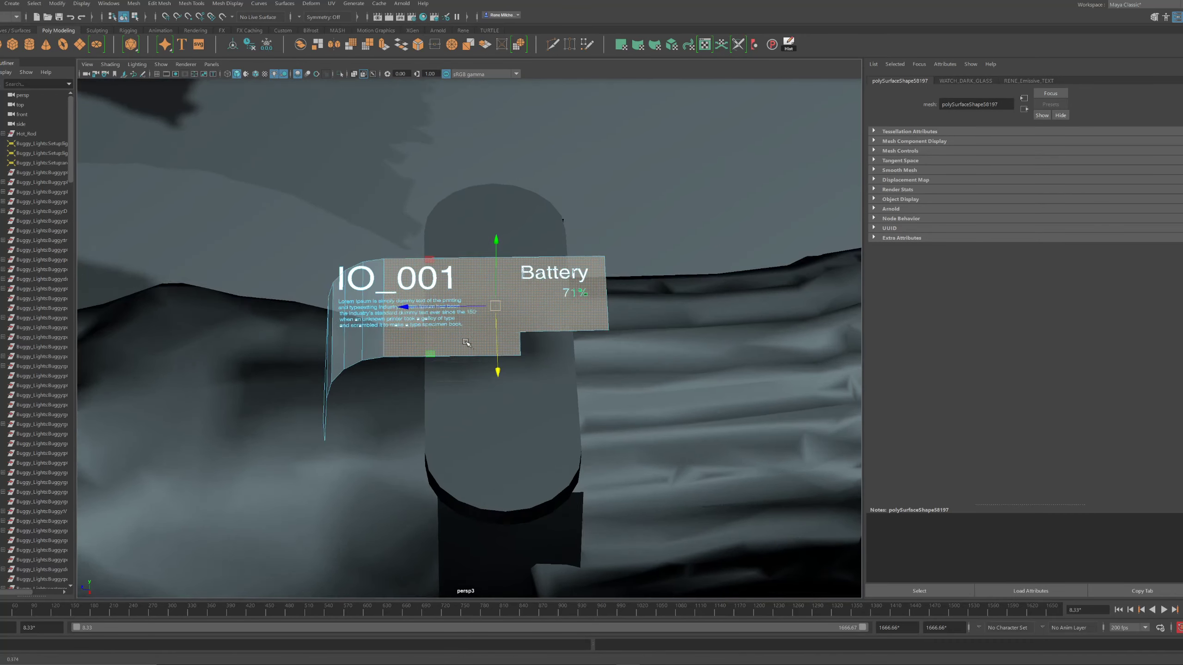
{"action": "scroll", "coordinate": [406, 339], "scroll_direction": "up", "scroll_amount": 4}
{"action": "scroll", "coordinate": [406, 339], "scroll_direction": "down", "scroll_amount": 3}
{"action": "left_click_drag", "start_coordinate": [406, 339], "coordinate": [400, 329], "text": "alt"}
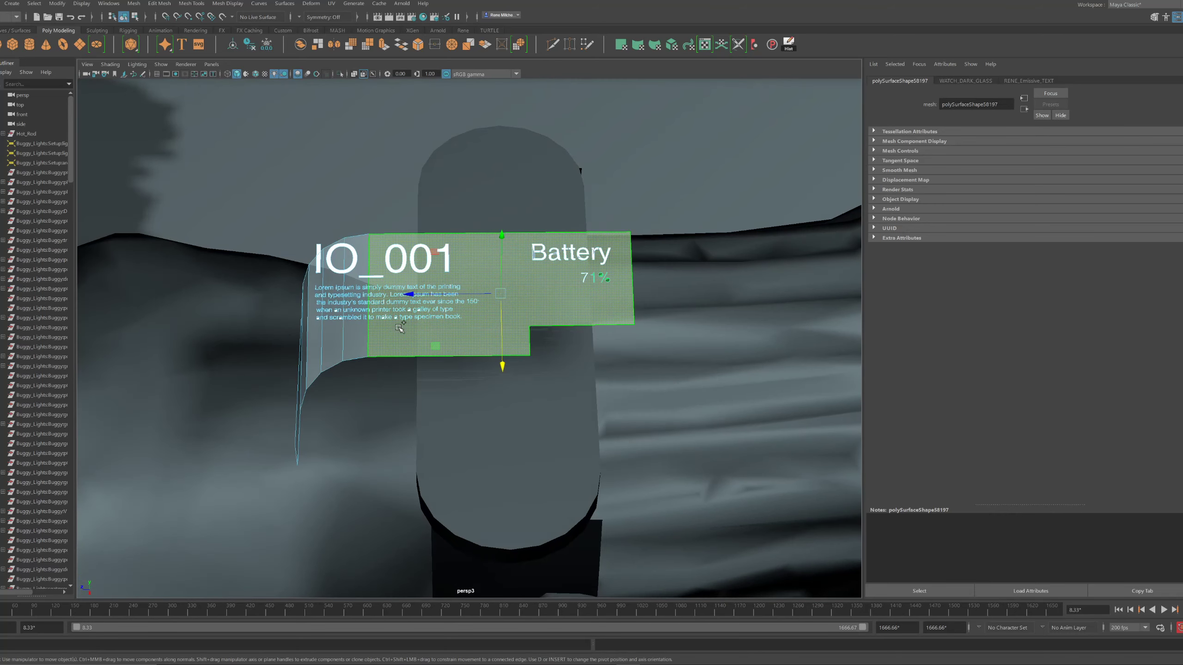
{"action": "key", "text": "ctrl+h"}
{"action": "key", "text": "ctrl+z"}
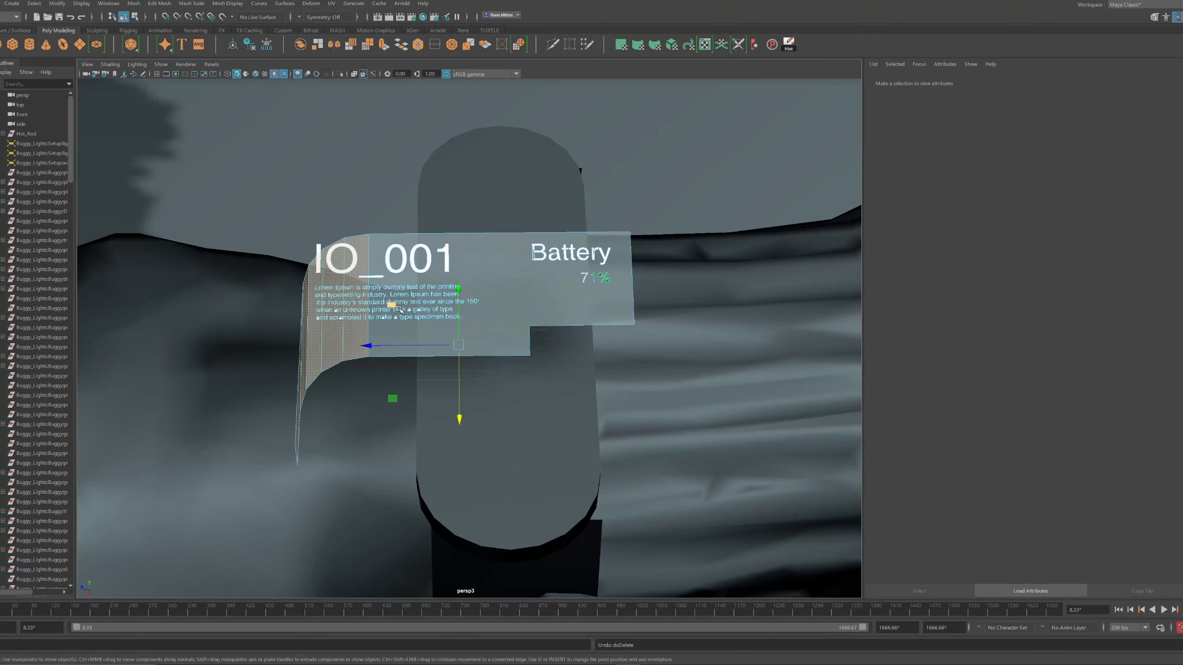
{"action": "key", "text": "ctrl+z"}
Separate the copied display into individual meshes for the glass panel and the text
{"action": "left_click_drag", "start_coordinate": [460, 294], "coordinate": [363, 223], "text": "alt"}
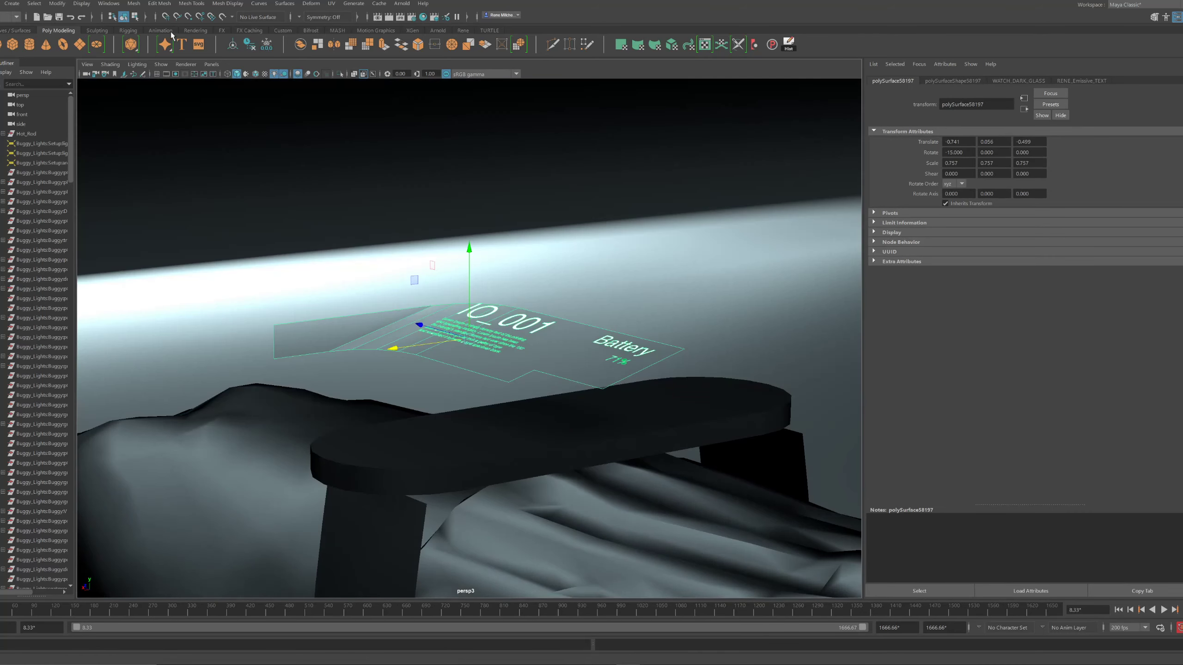
{"action": "left_click", "coordinate": [134, 3]}
{"action": "left_click", "coordinate": [152, 48]}
{"action": "left_click", "coordinate": [374, 328]}
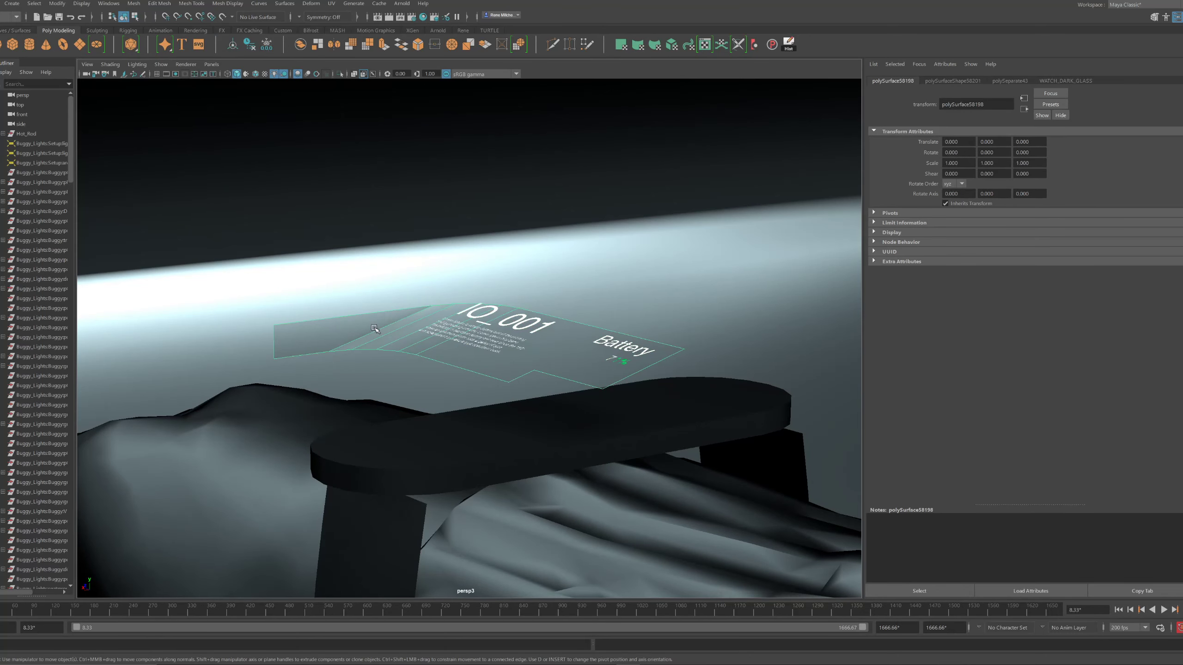
{"action": "left_click_drag", "start_coordinate": [407, 337], "coordinate": [493, 341], "text": "alt"}
Delete the glass panel's bent faces and stretch the flat panel's end outward beneath the IO_001 text
{"action": "left_click", "coordinate": [504, 339]}
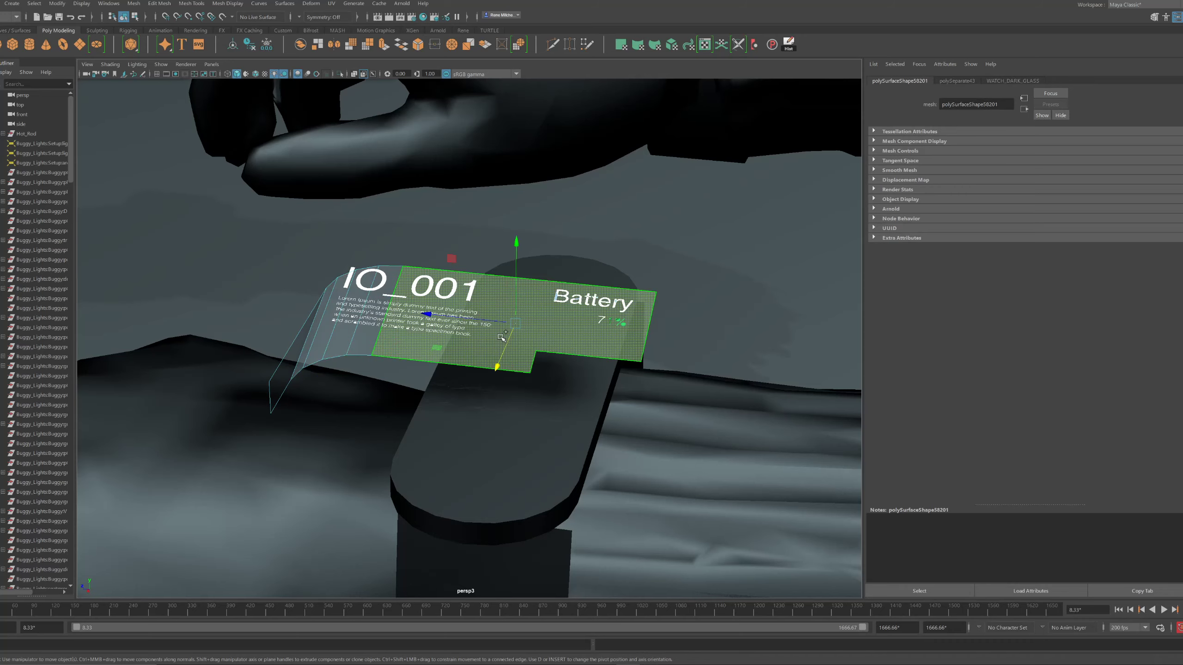
{"action": "key", "text": "Delete"}
{"action": "left_click_drag", "start_coordinate": [325, 230], "coordinate": [415, 401]}
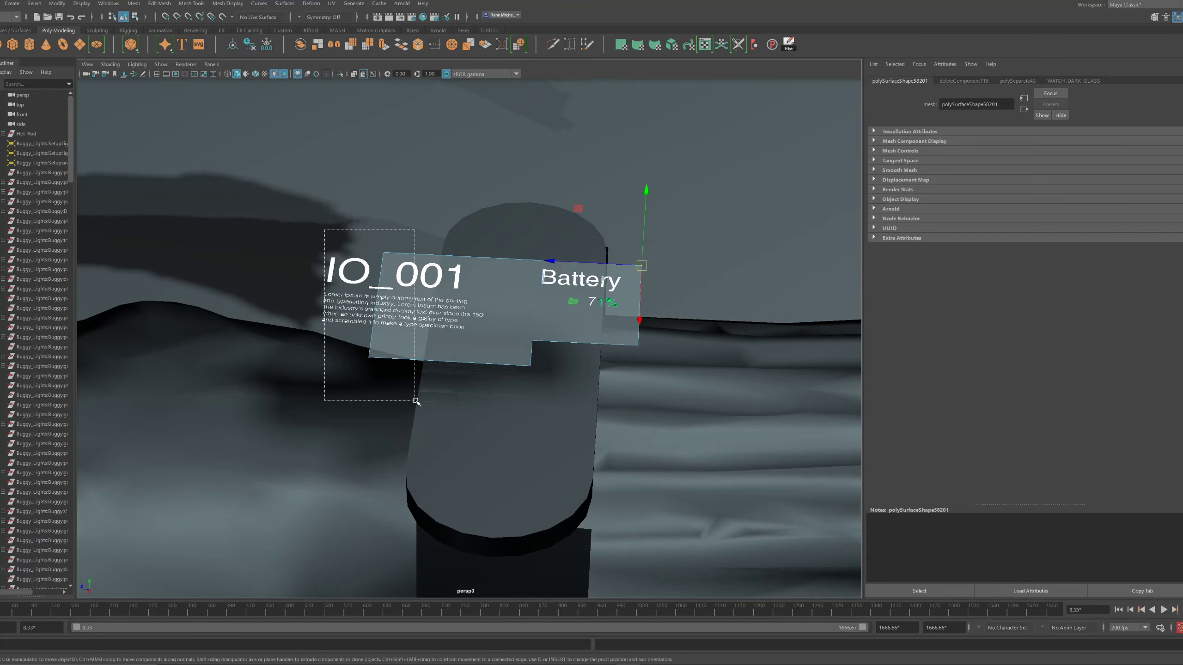
{"action": "left_click_drag", "start_coordinate": [363, 308], "coordinate": [310, 323]}
{"action": "left_click_drag", "start_coordinate": [401, 312], "coordinate": [517, 275], "text": "alt"}
Select the display's text meshes and assign them the RENE_GREEN_LIGHT material
{"action": "left_click", "coordinate": [517, 275]}
{"action": "left_click_drag", "start_coordinate": [456, 274], "coordinate": [646, 372]}
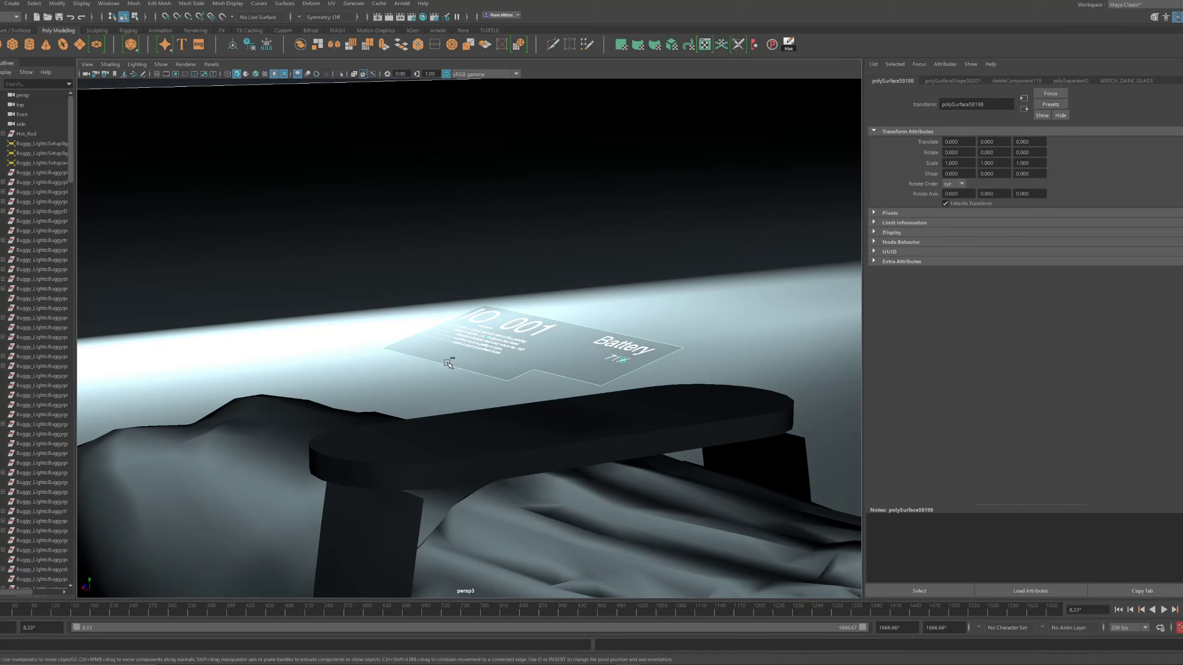
{"action": "left_click_drag", "start_coordinate": [311, 397], "coordinate": [311, 391]}
{"action": "right_click_drag", "start_coordinate": [312, 391], "coordinate": [392, 655]}
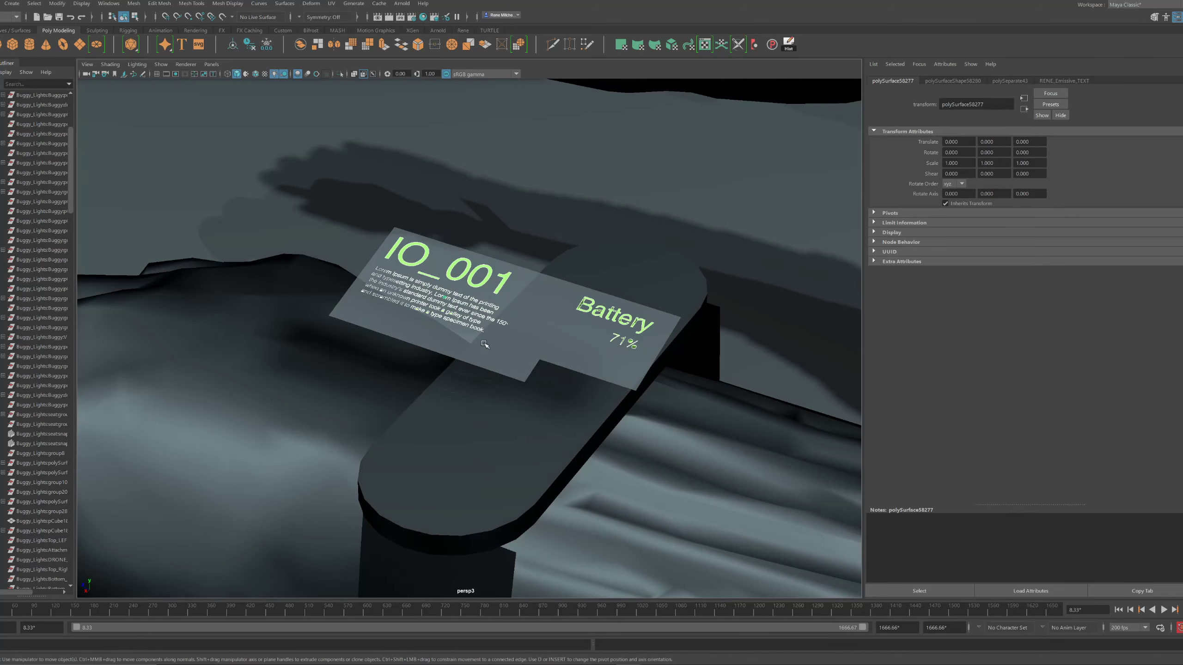
{"action": "left_click_drag", "start_coordinate": [457, 310], "coordinate": [547, 306], "text": "alt"}
{"action": "left_click", "coordinate": [615, 201]}
{"action": "left_click_drag", "start_coordinate": [615, 201], "coordinate": [604, 238], "text": "alt"}
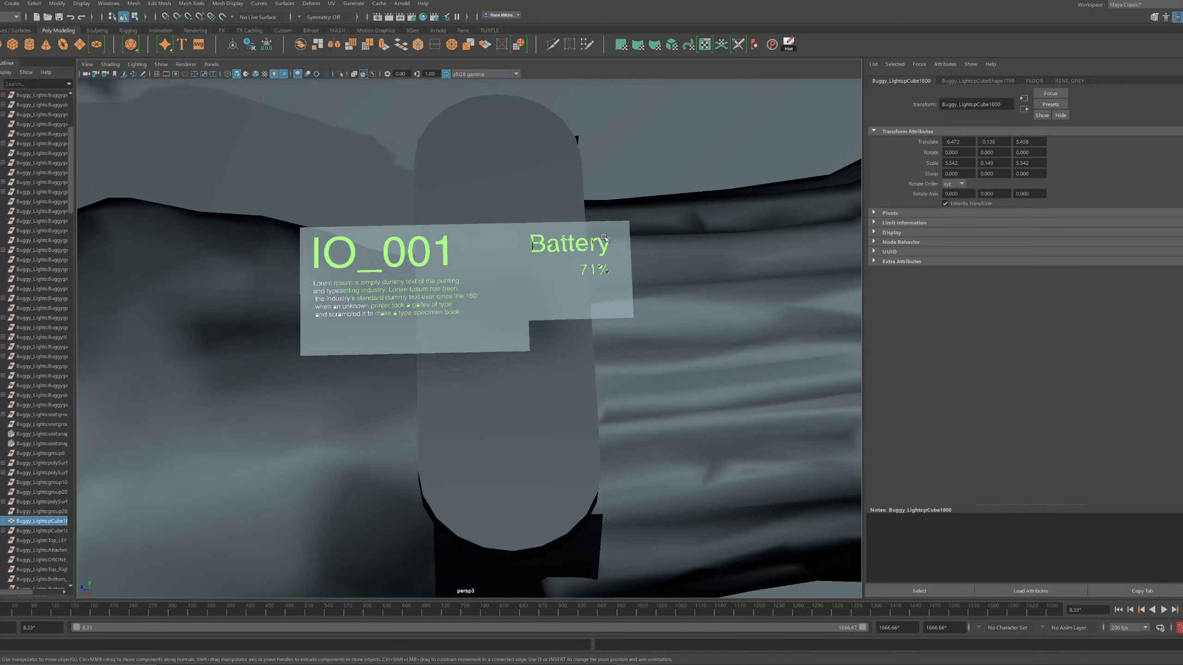
{"action": "left_click", "coordinate": [564, 347]}
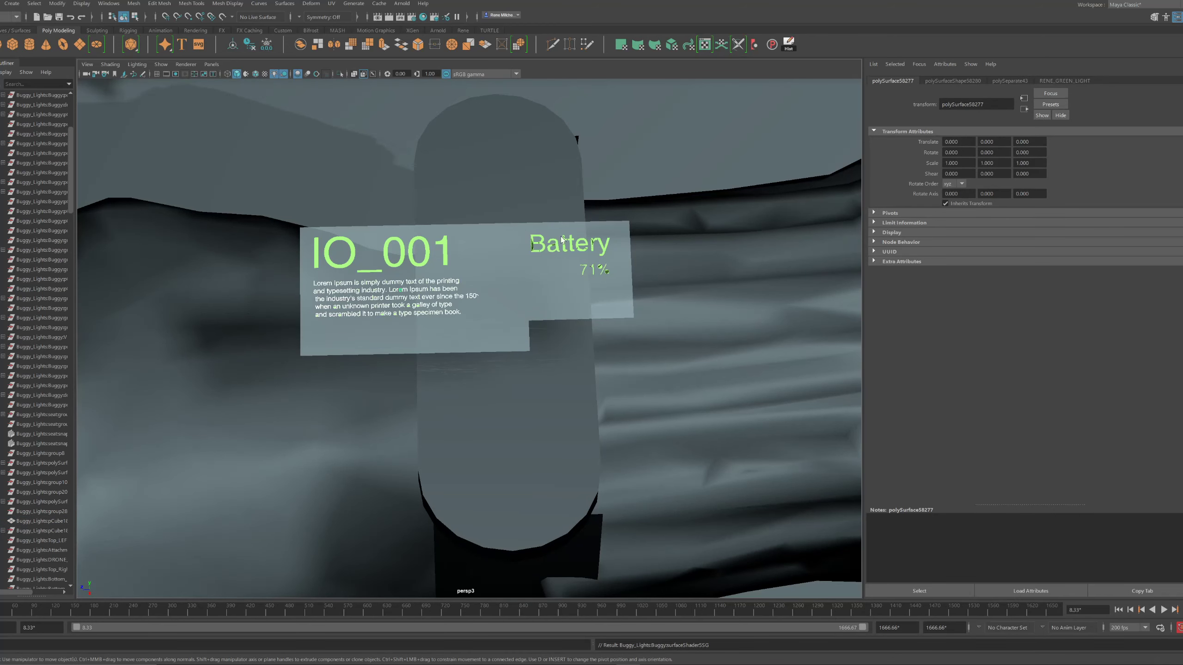
{"action": "left_click", "coordinate": [650, 156]}
Move the recessed edge below the battery text outward to make the glass panel's notch shallower
{"action": "left_click_drag", "start_coordinate": [641, 185], "coordinate": [555, 319], "text": "alt"}
{"action": "left_click", "coordinate": [455, 328]}
{"action": "left_click_drag", "start_coordinate": [454, 328], "coordinate": [495, 372], "text": "alt"}
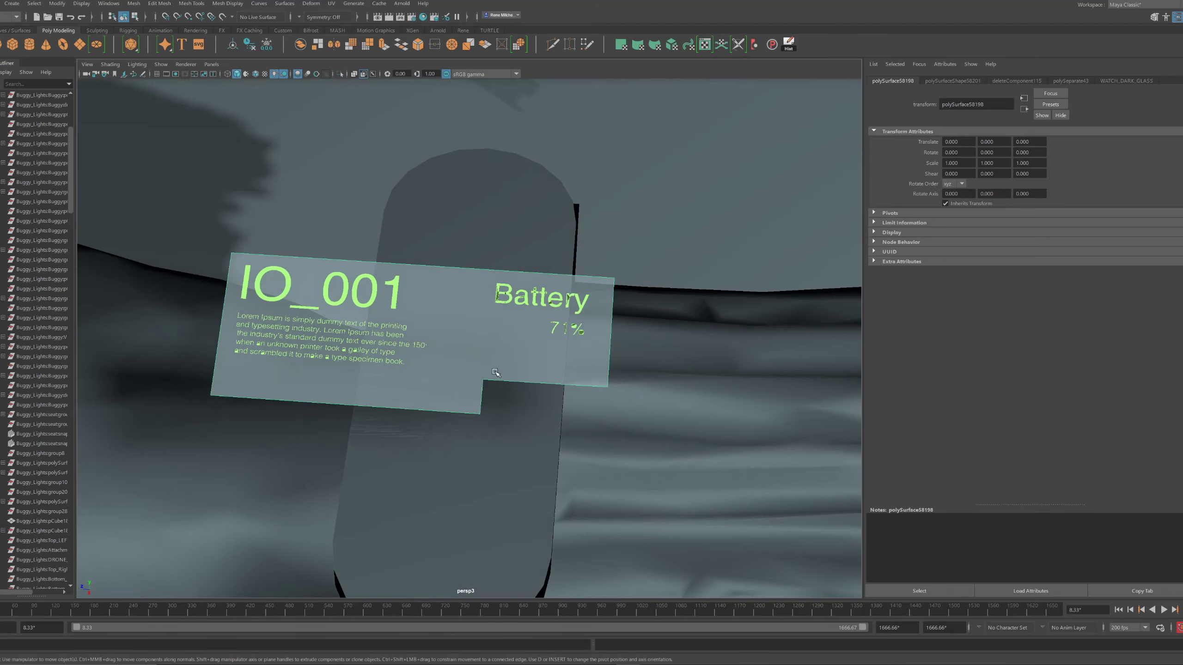
{"action": "left_click", "coordinate": [520, 377]}
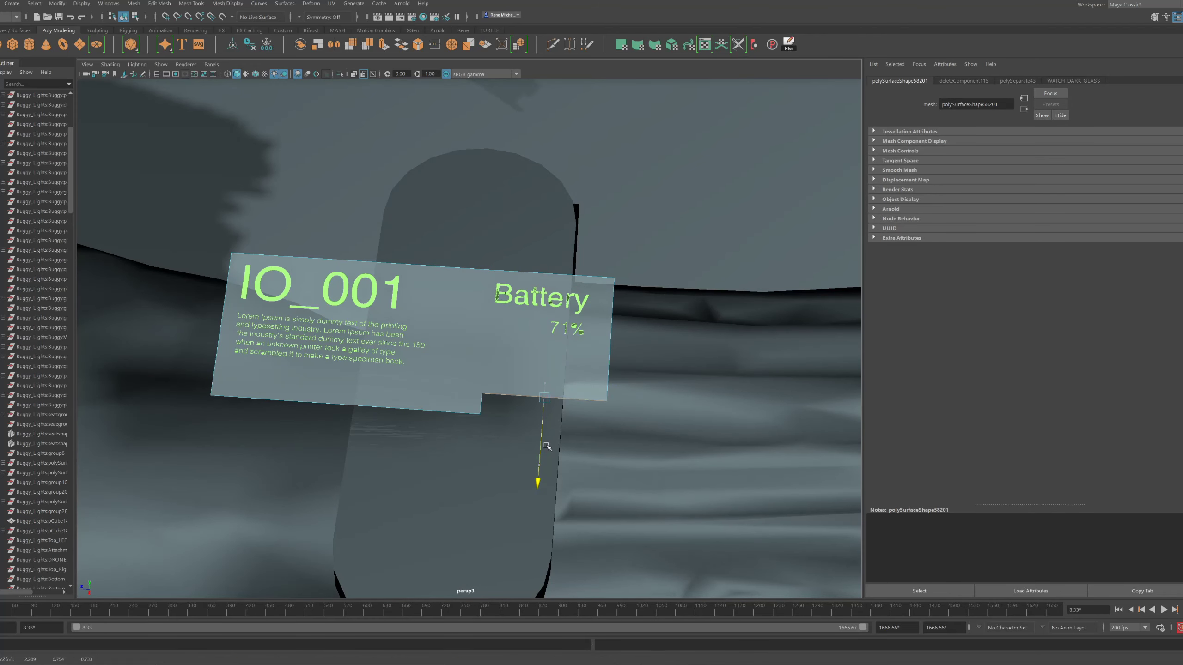
{"action": "left_click_drag", "start_coordinate": [512, 390], "coordinate": [490, 403], "text": "alt"}
{"action": "right_click_drag", "start_coordinate": [519, 386], "coordinate": [586, 313]}
Center the pivot of the glass panel and view its tilt above the oblong body
{"action": "left_click_drag", "start_coordinate": [585, 314], "coordinate": [475, 244], "text": "alt"}
{"action": "left_click", "coordinate": [61, 4]}
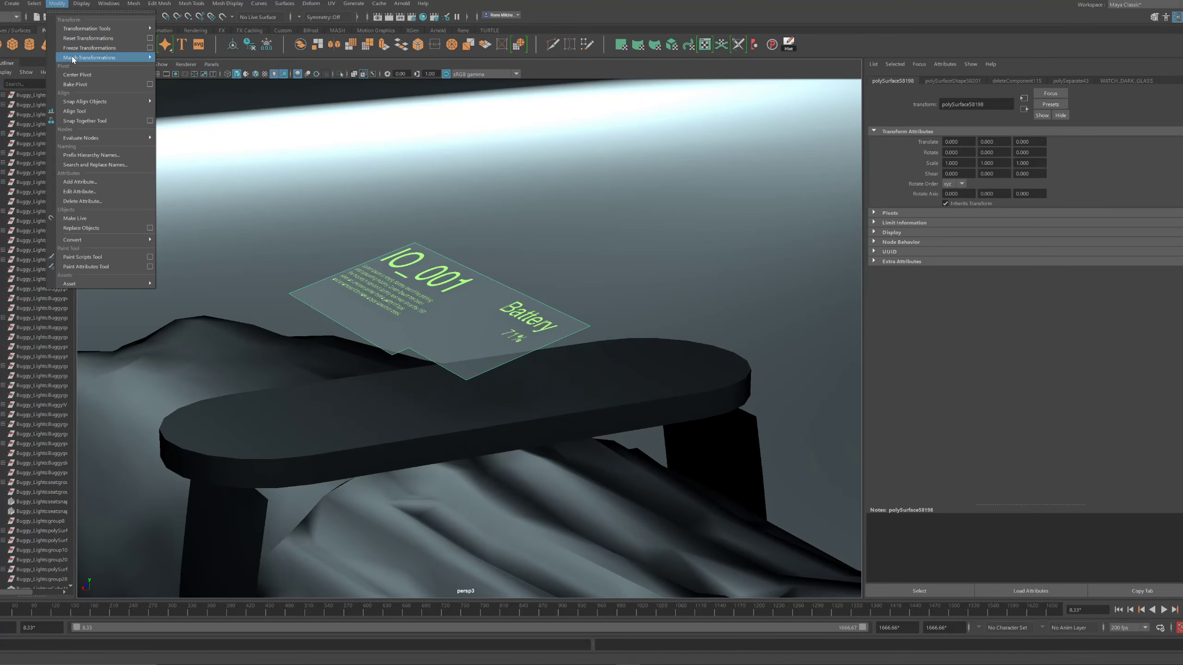
{"action": "left_click", "coordinate": [77, 75]}
{"action": "left_click_drag", "start_coordinate": [524, 314], "coordinate": [505, 295], "text": "alt"}
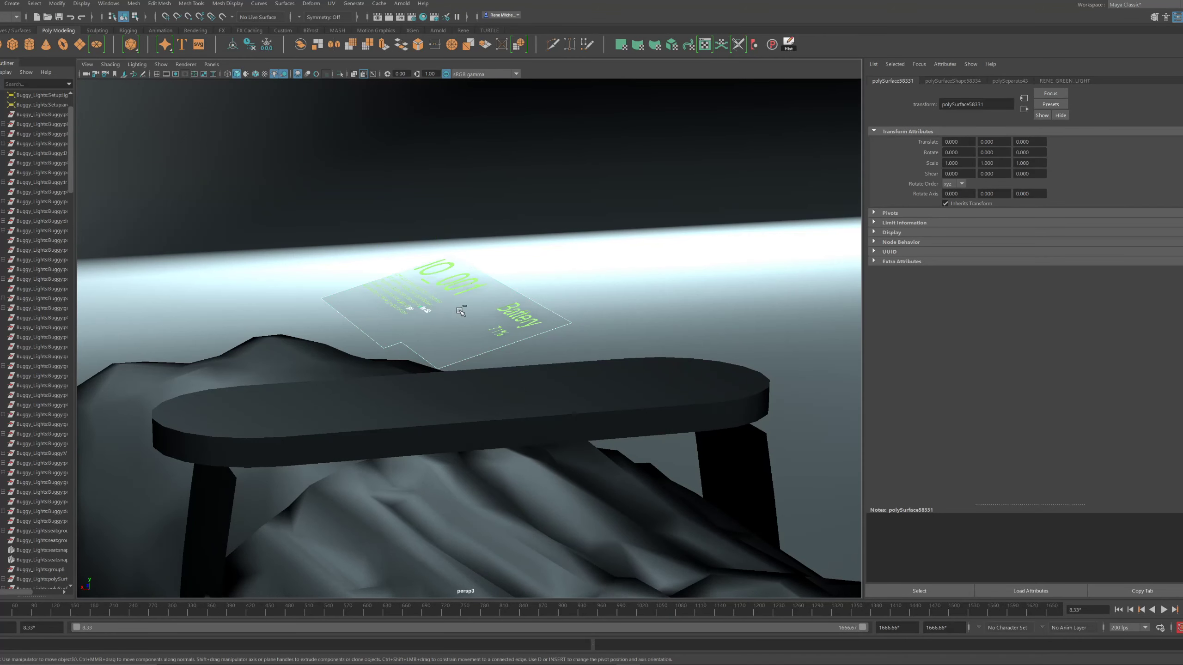
{"action": "left_click", "coordinate": [462, 344]}
{"action": "left_click_drag", "start_coordinate": [461, 344], "coordinate": [424, 314], "text": "alt"}
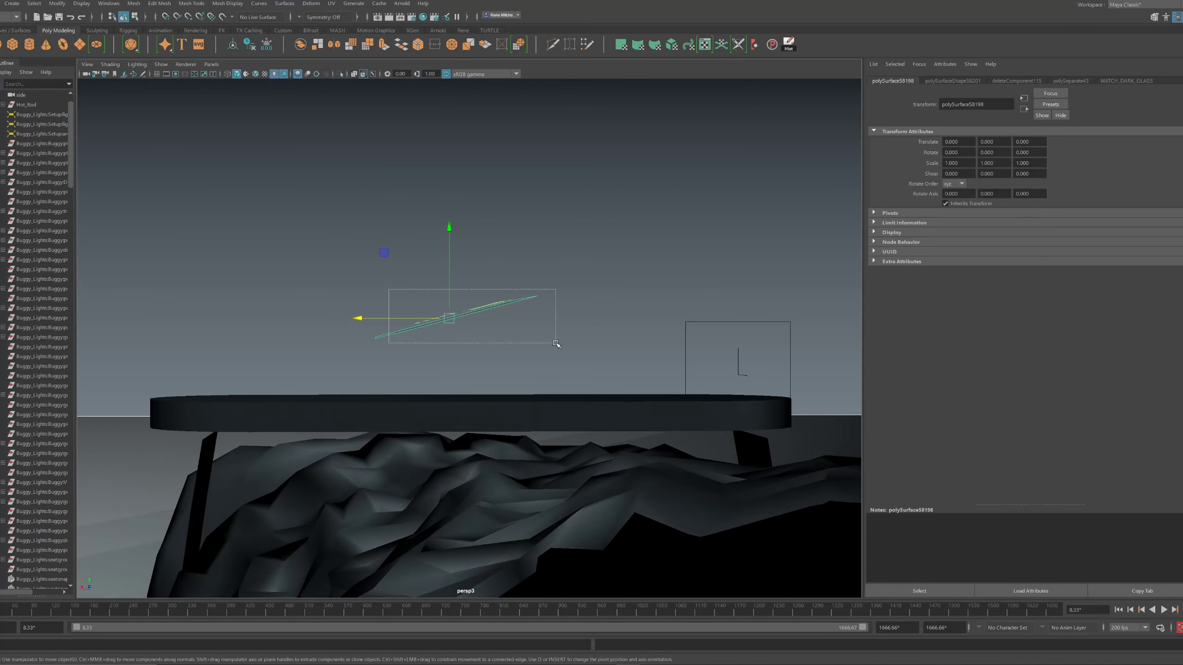
{"action": "key", "text": "ctrl+z"}
{"action": "left_click_drag", "start_coordinate": [165, 193], "coordinate": [282, 449], "text": "ctrl"}
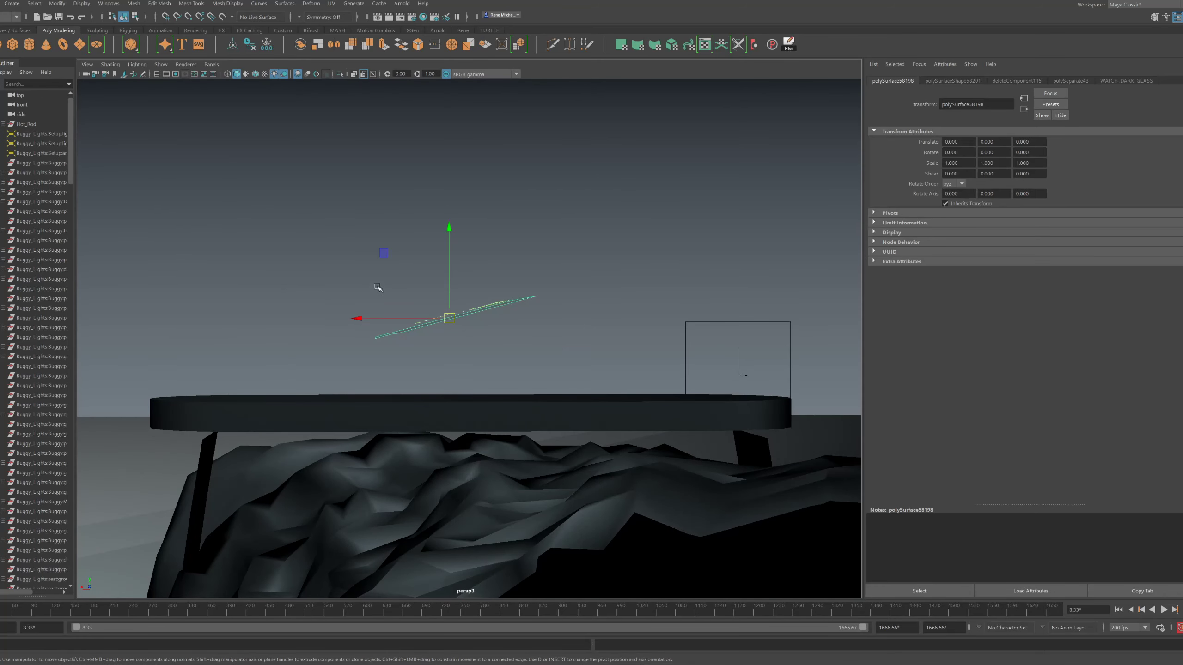
{"action": "left_click_drag", "start_coordinate": [523, 336], "coordinate": [498, 333], "text": "alt"}
{"action": "left_click", "coordinate": [446, 320]}
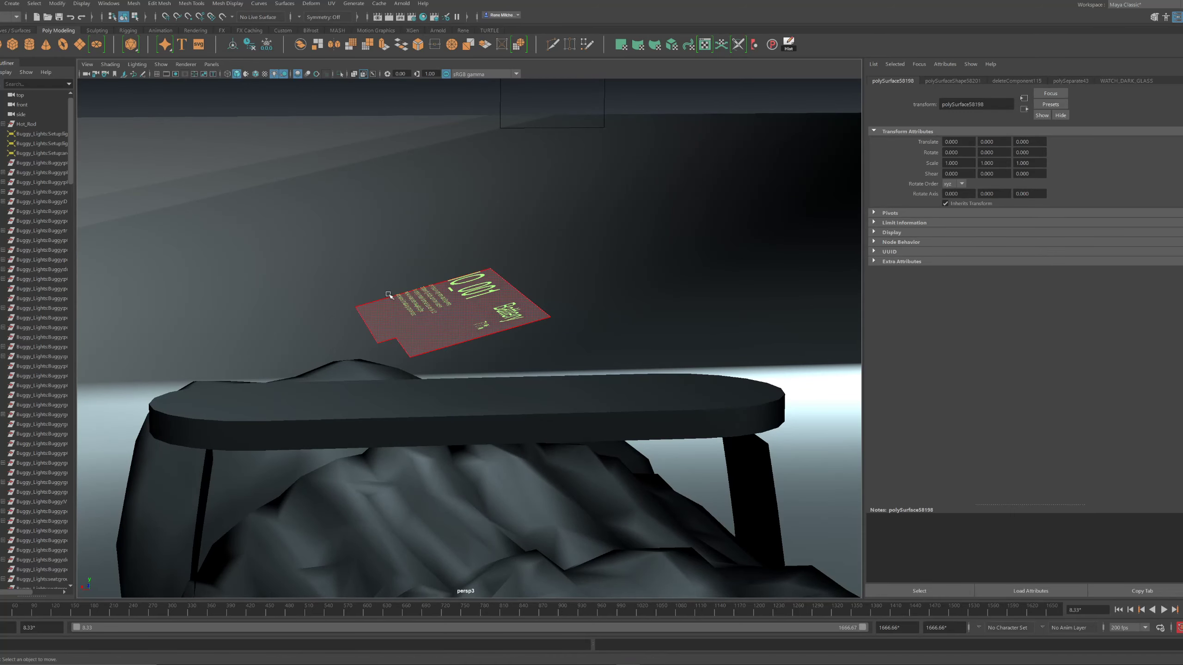
{"action": "key", "text": "ctrl+z"}
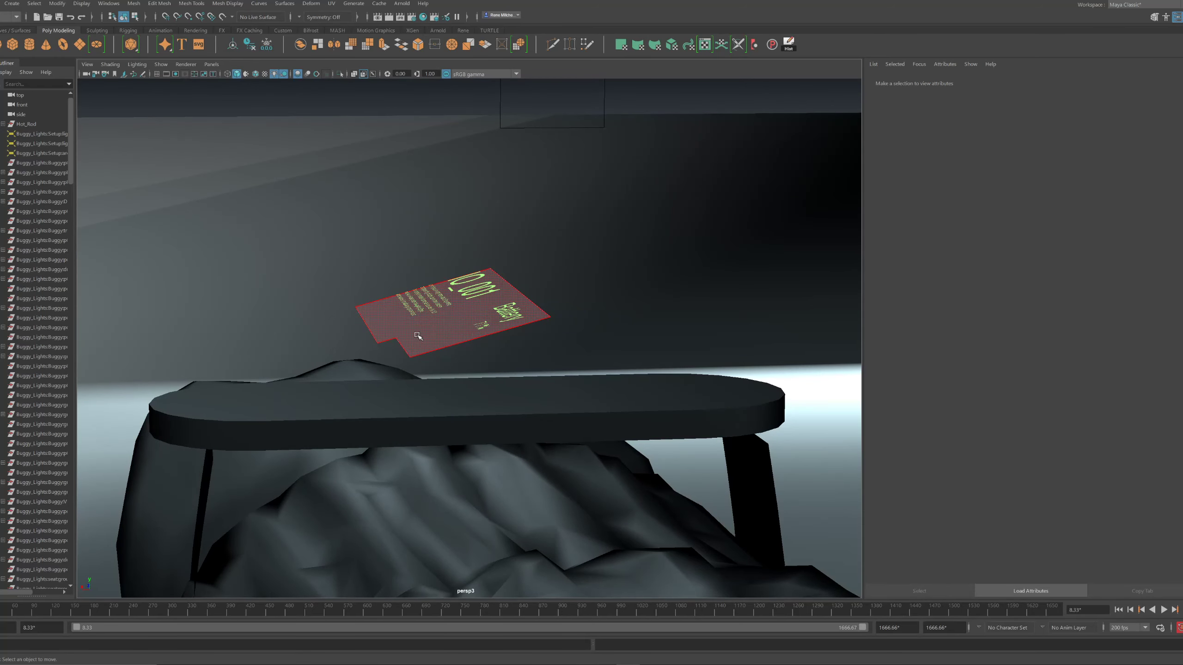
{"action": "left_click_drag", "start_coordinate": [413, 330], "coordinate": [452, 336], "text": "alt"}
{"action": "key", "text": "ctrl+z"}
{"action": "key", "text": "ctrl+z"}
{"action": "key", "text": "ctrl+z"}
{"action": "key", "text": "ctrl+z"}
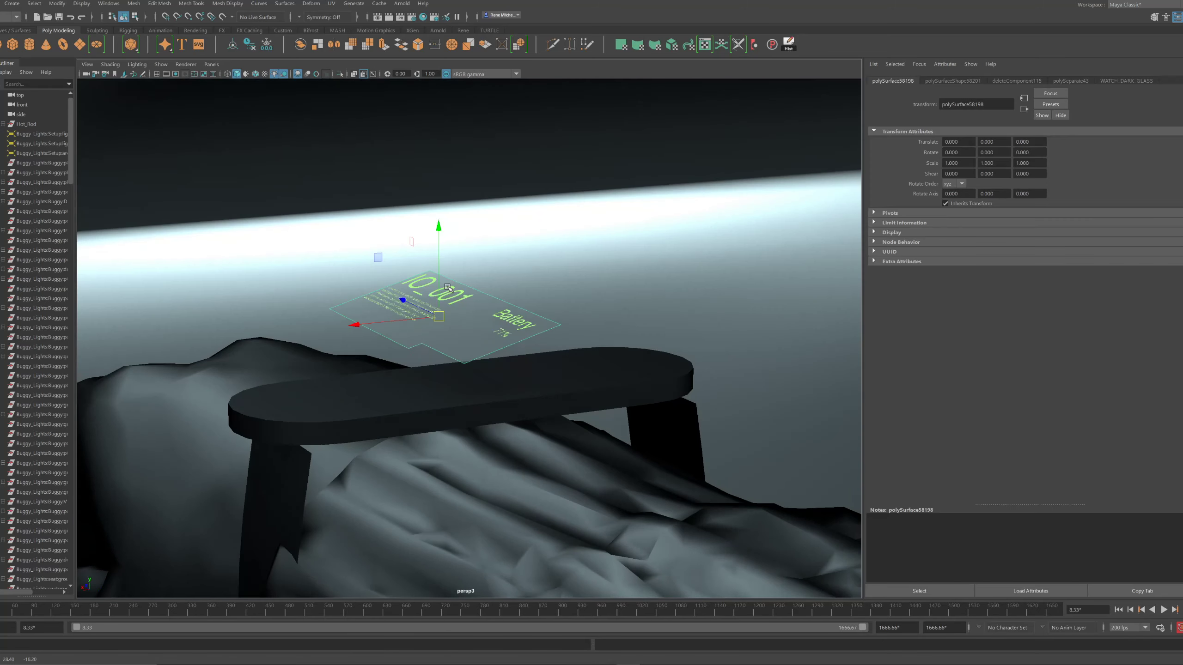
{"action": "key", "text": "ctrl+z"}
{"action": "key", "text": "ctrl+z"}
{"action": "key", "text": "ctrl+z"}
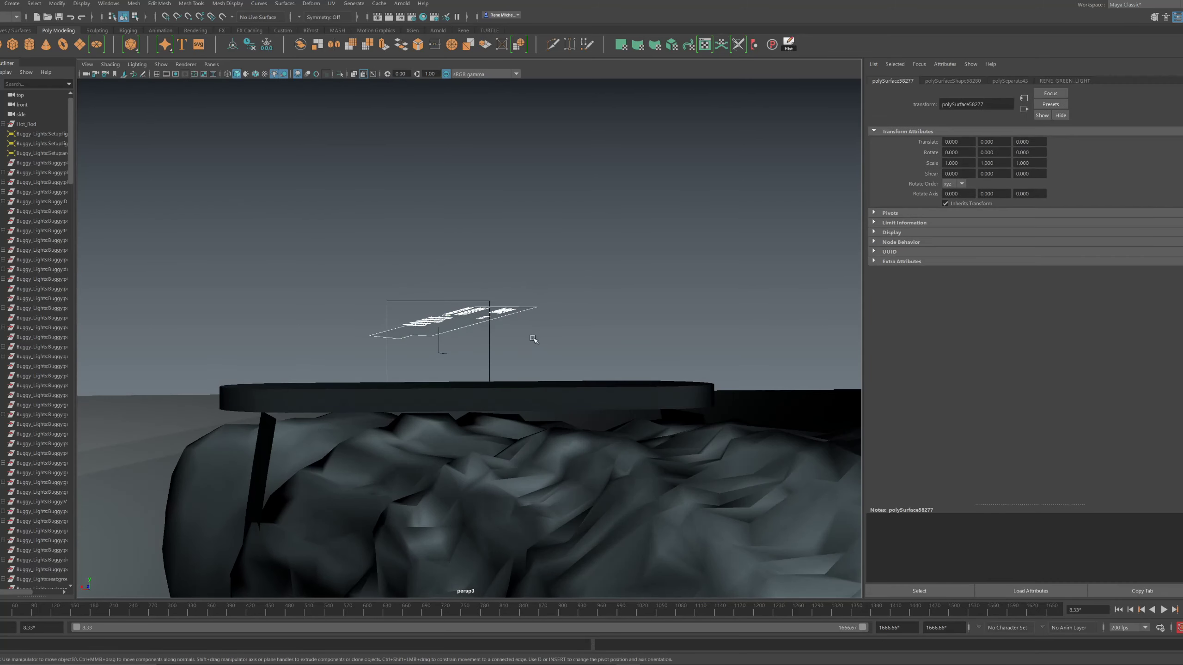
Extrude the glass panel's face along its normal to give the panel thickness
{"action": "left_click_drag", "start_coordinate": [473, 325], "coordinate": [459, 302], "text": "alt"}
{"action": "key", "text": "ctrl+e"}
{"action": "key", "text": "w"}
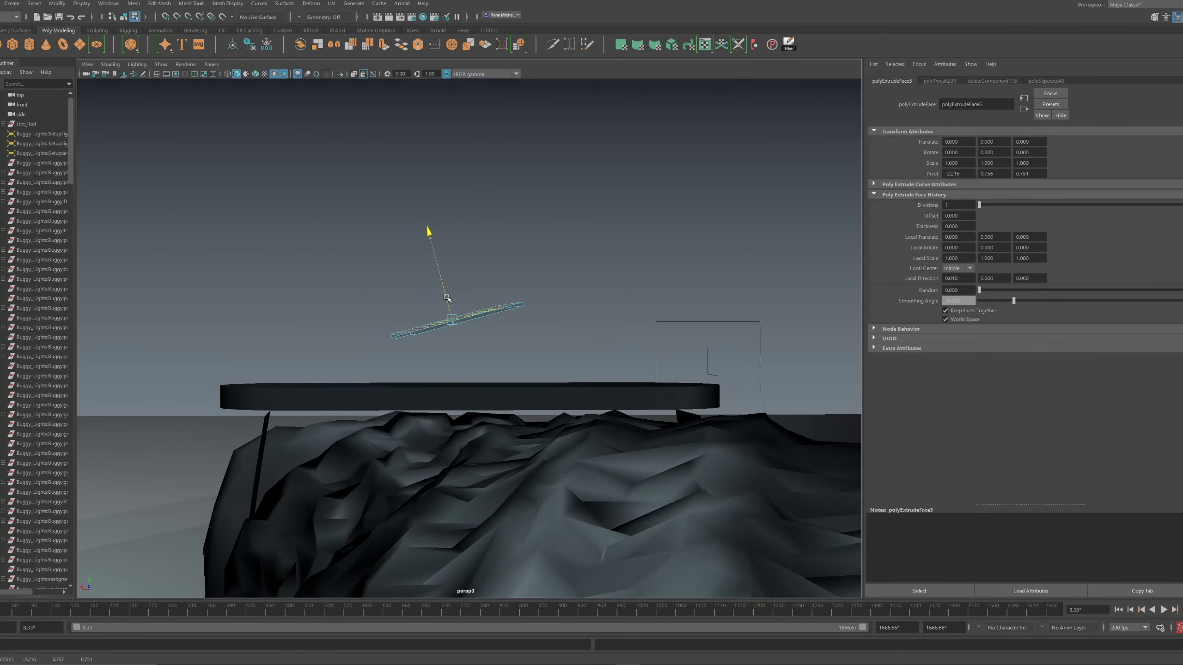
{"action": "left_click", "coordinate": [531, 243]}
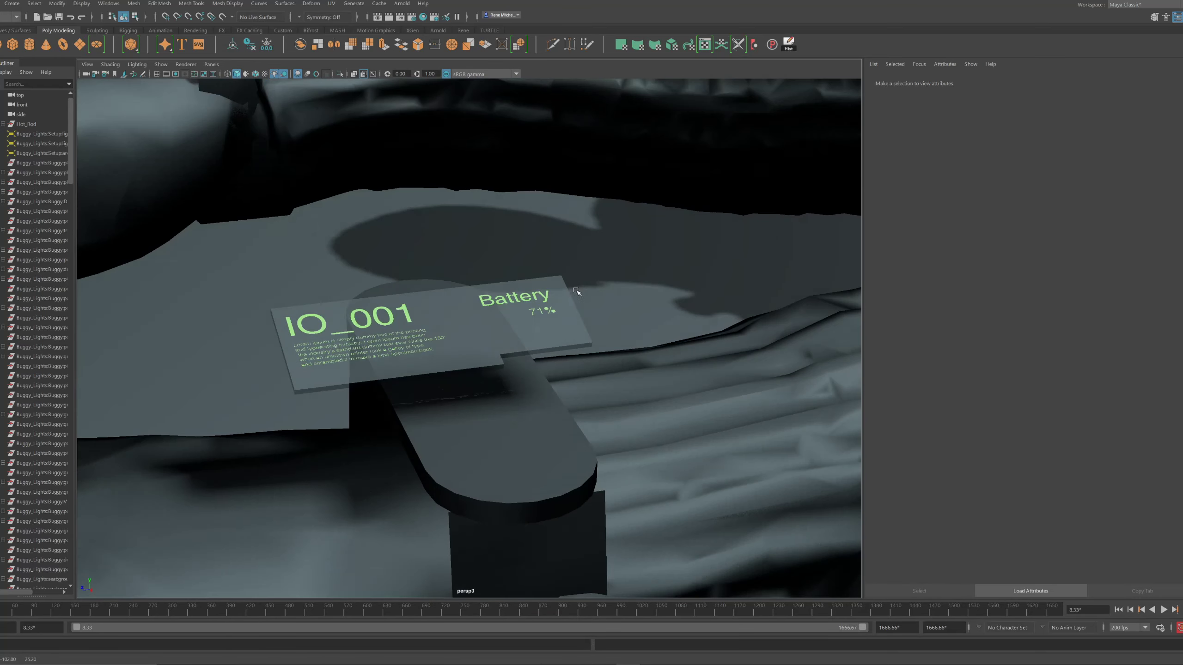
{"action": "left_click_drag", "start_coordinate": [576, 292], "coordinate": [489, 262], "text": "alt"}
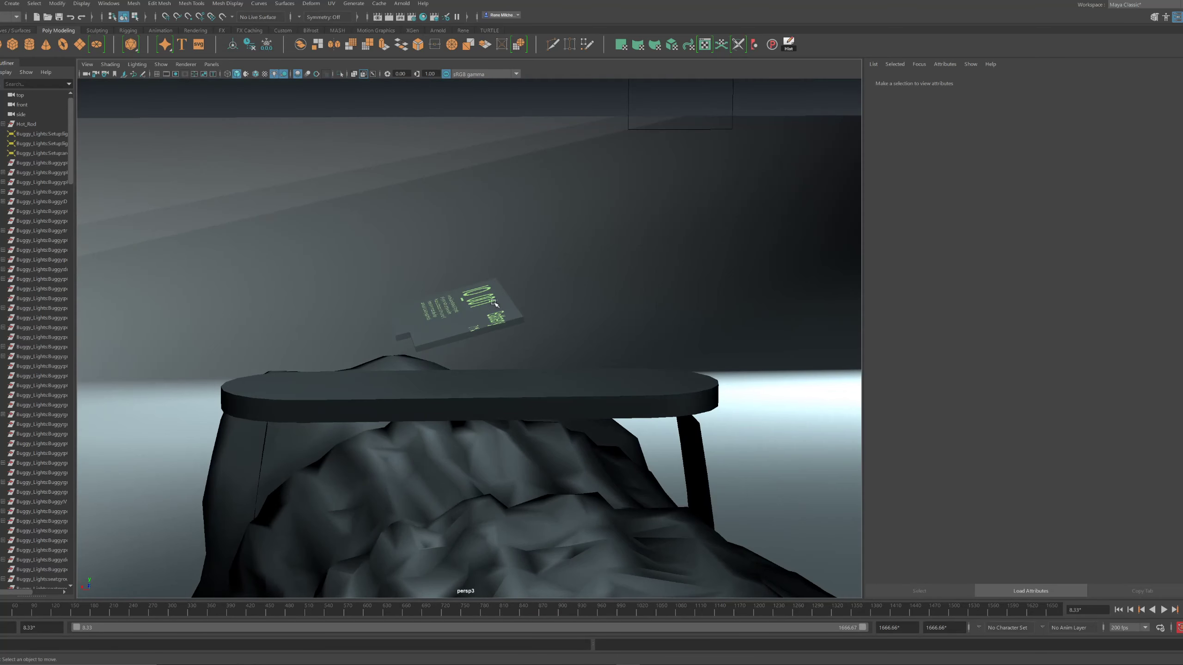
Extrude the glass panel's long side face behind the IO_001 and Battery text into a downward-angled strip
{"action": "left_click", "coordinate": [457, 309]}
{"action": "key", "text": "f"}
{"action": "left_click_drag", "start_coordinate": [455, 317], "coordinate": [572, 272], "text": "alt"}
{"action": "scroll", "coordinate": [435, 346], "scroll_direction": "down", "scroll_amount": 5}
{"action": "left_click", "coordinate": [573, 270]}
{"action": "right_click_drag", "start_coordinate": [571, 272], "coordinate": [570, 256]}
Bevel the fold edges between the panel and its angled strip with fraction 0.4 and 3 segments
{"action": "double_click", "coordinate": [567, 265]}
{"action": "key", "text": "ctrl+b"}
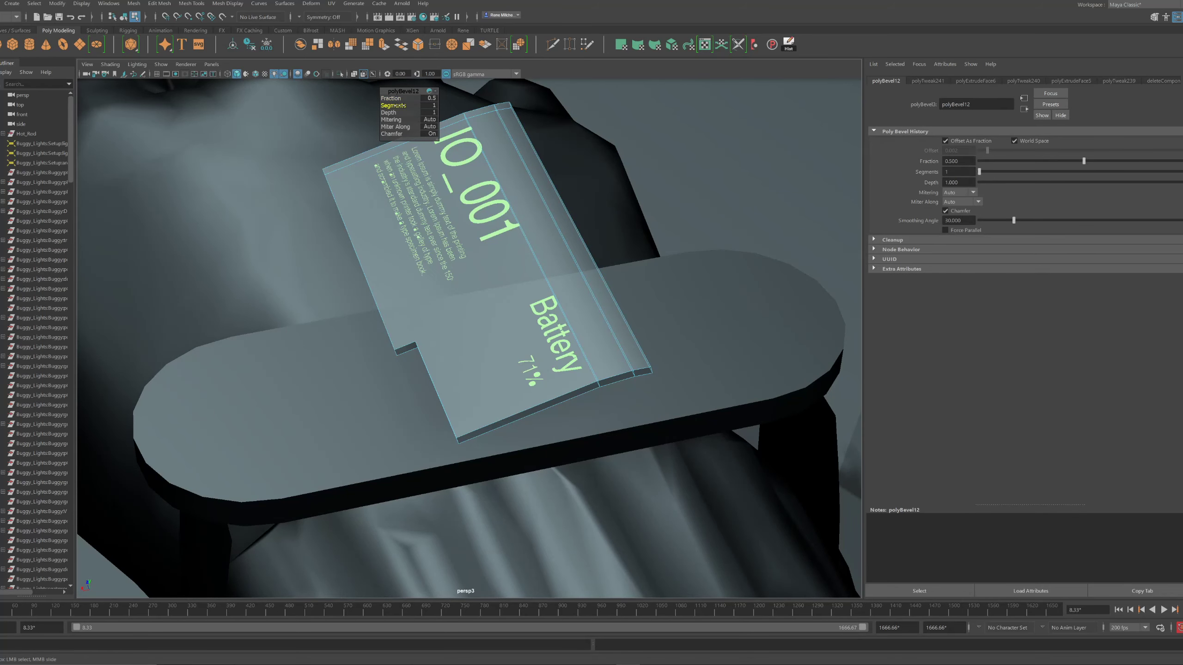
{"action": "left_click_drag", "start_coordinate": [400, 106], "coordinate": [397, 100]}
{"action": "middle_click_drag", "start_coordinate": [400, 99], "coordinate": [419, 99]}
{"action": "key", "text": "q"}
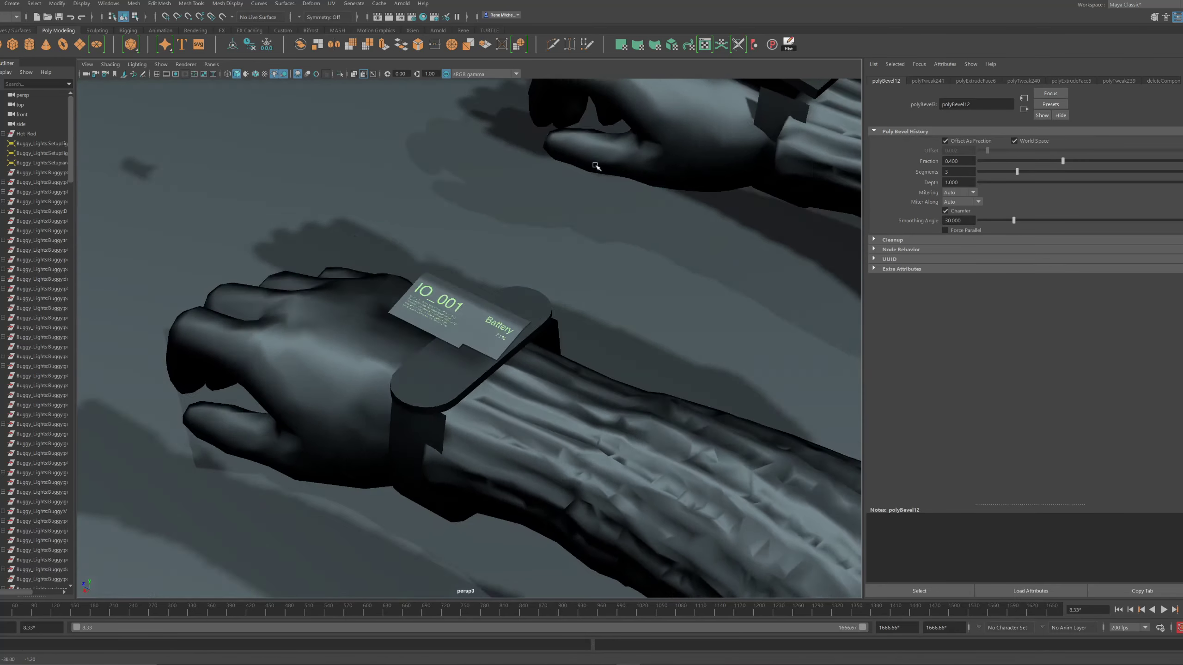
Extrude the side faces along the panel's notched edge outward and down into a slanted lip
{"action": "left_click_drag", "start_coordinate": [595, 165], "coordinate": [573, 246], "text": "alt"}
{"action": "scroll", "coordinate": [572, 249], "scroll_direction": "up", "scroll_amount": 5}
{"action": "left_click", "coordinate": [553, 287]}
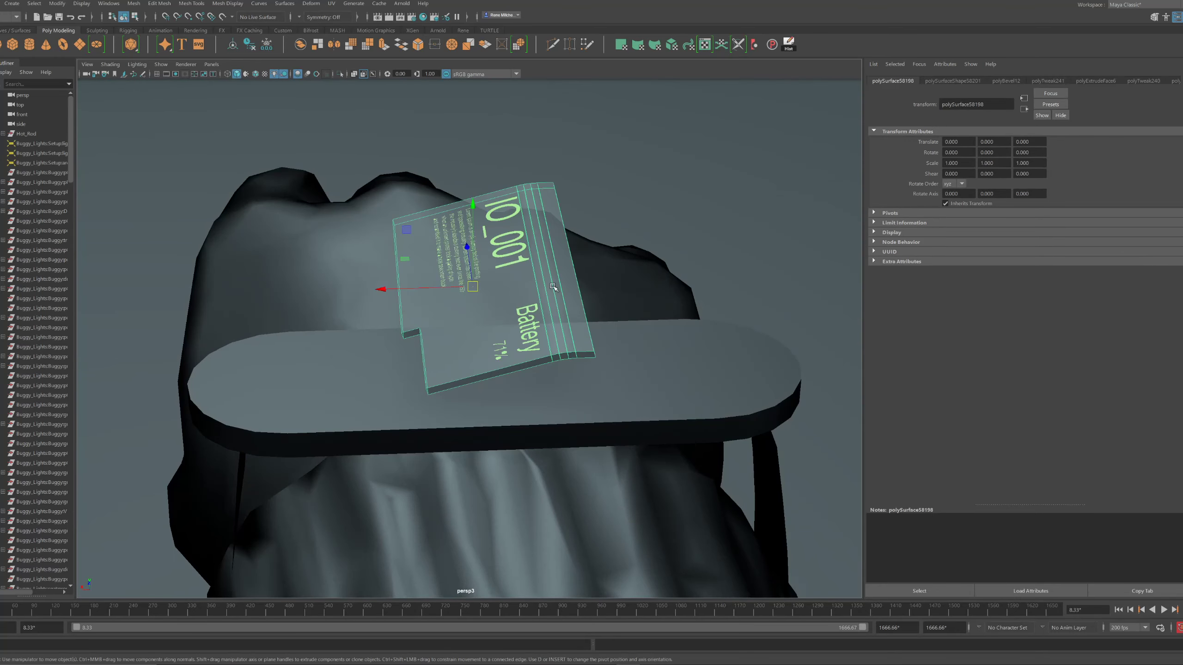
{"action": "left_click_drag", "start_coordinate": [553, 288], "coordinate": [538, 259], "text": "alt"}
{"action": "left_click_drag", "start_coordinate": [413, 230], "coordinate": [431, 332]}
{"action": "key", "text": "ctrl+z"}
{"action": "key", "text": "F11"}
{"action": "left_click", "coordinate": [428, 327]}
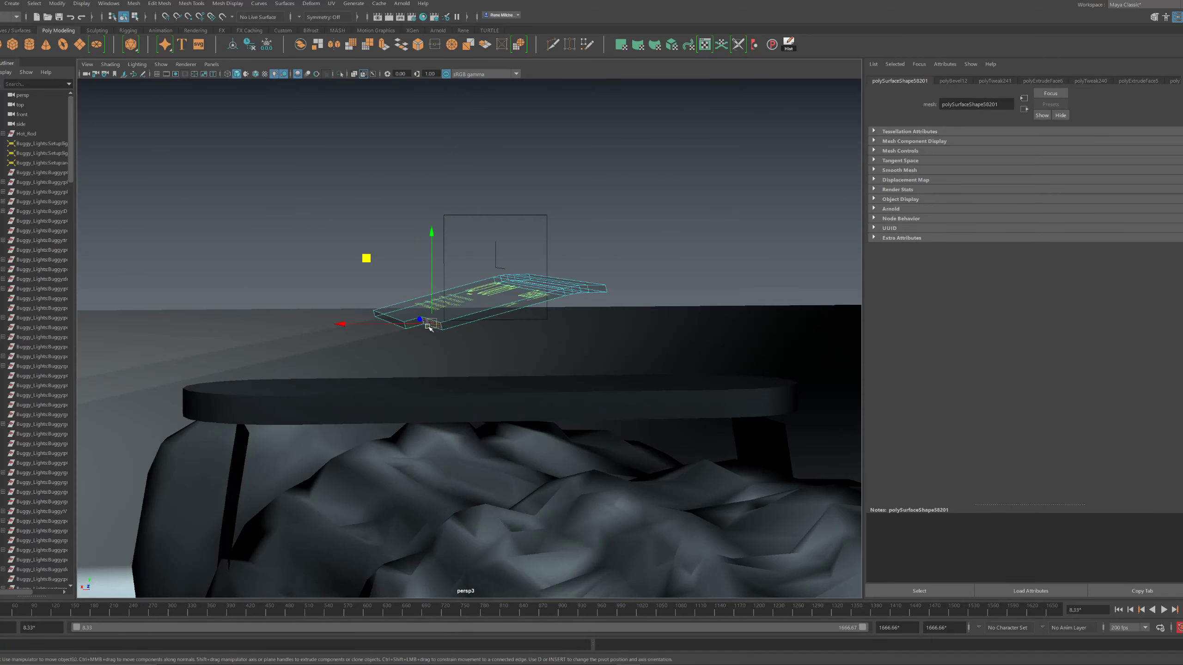
{"action": "key", "text": "ctrl+e"}
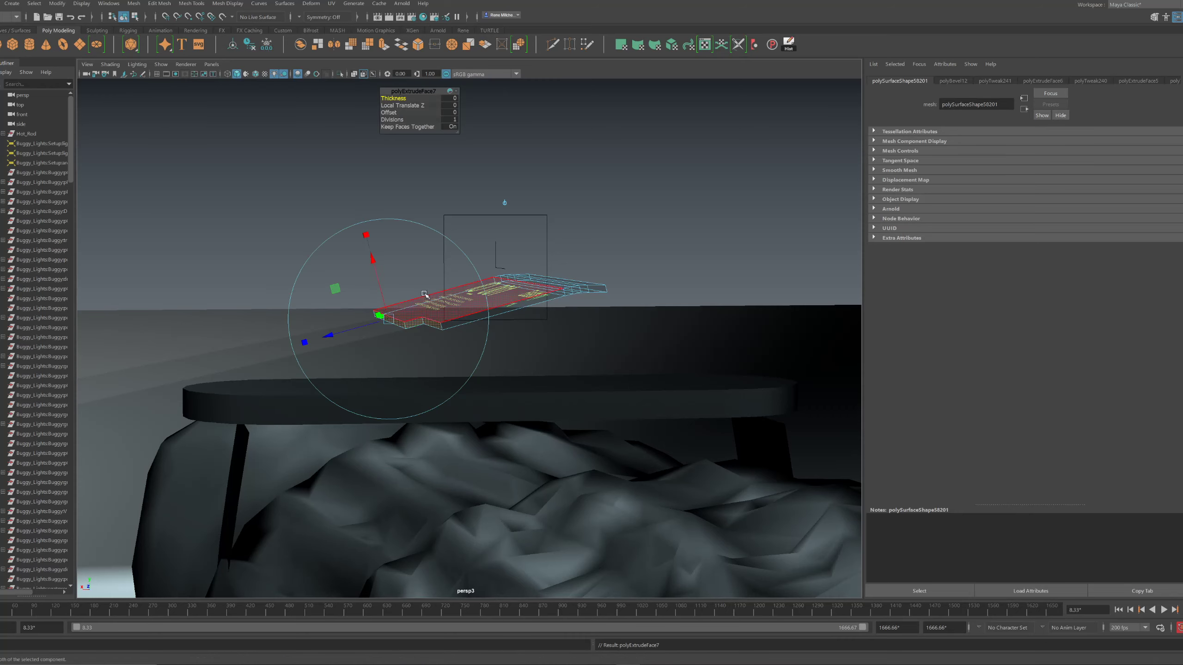
{"action": "left_click_drag", "start_coordinate": [339, 256], "coordinate": [333, 291]}
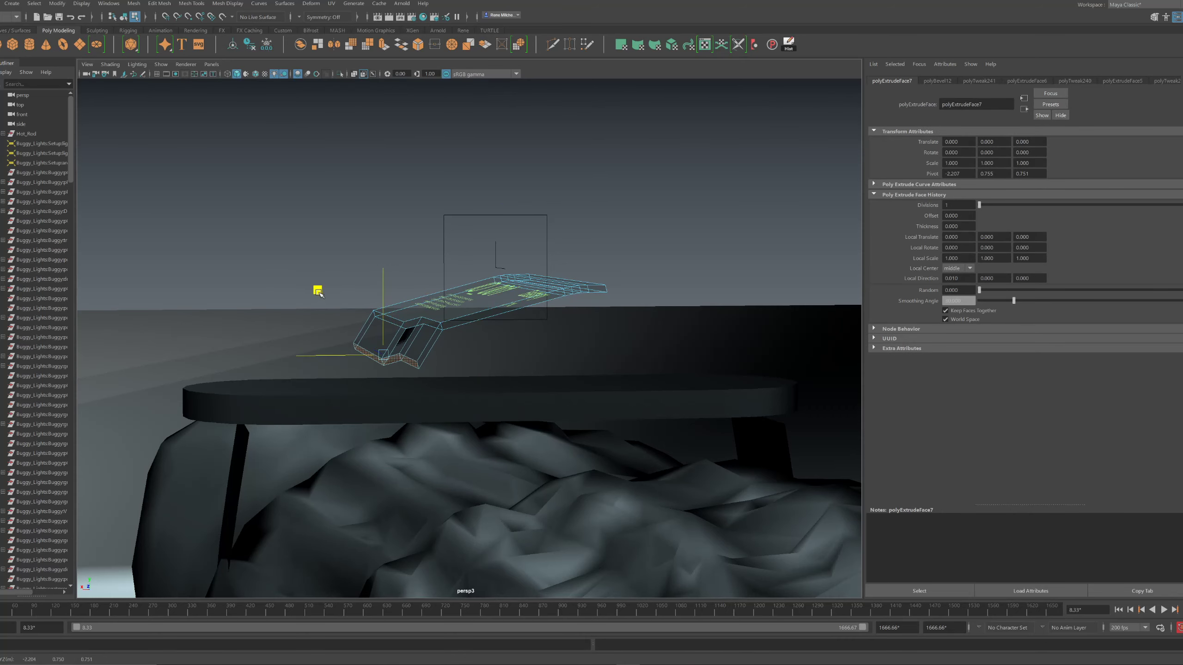
Bevel the fold edges where the slanted lip meets the glass panel, with fraction 1 and 3 segments
{"action": "left_click", "coordinate": [426, 335]}
{"action": "key", "text": "f"}
{"action": "left_click_drag", "start_coordinate": [486, 336], "coordinate": [391, 317], "text": "alt"}
{"action": "scroll", "coordinate": [393, 319], "scroll_direction": "down", "scroll_amount": 5}
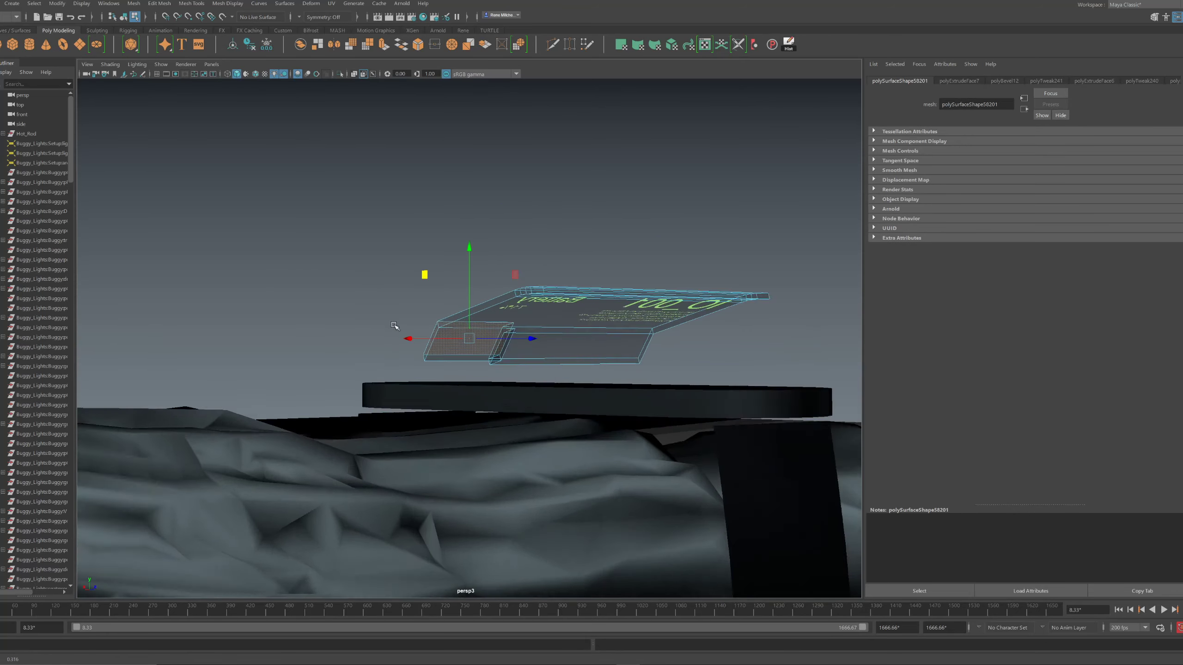
{"action": "left_click_drag", "start_coordinate": [503, 336], "coordinate": [392, 345], "text": "alt"}
{"action": "left_click", "coordinate": [516, 347]}
{"action": "left_click_drag", "start_coordinate": [529, 351], "coordinate": [463, 329], "text": "alt"}
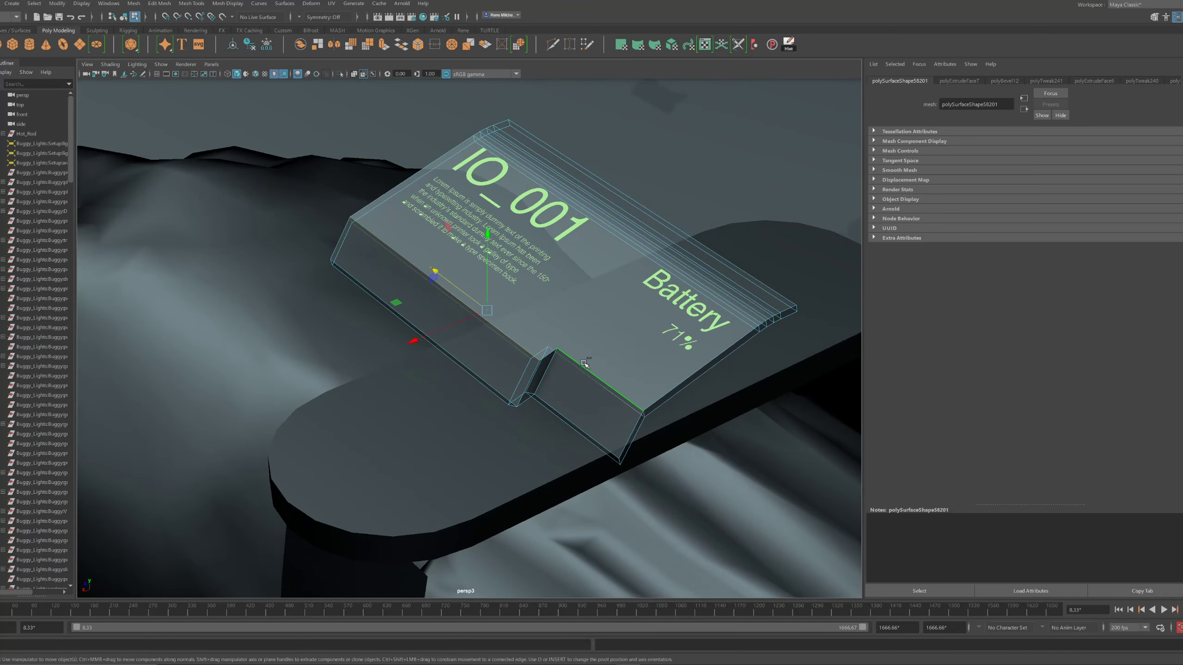
{"action": "key", "text": "ctrl+b"}
{"action": "left_click_drag", "start_coordinate": [618, 338], "coordinate": [552, 309], "text": "alt"}
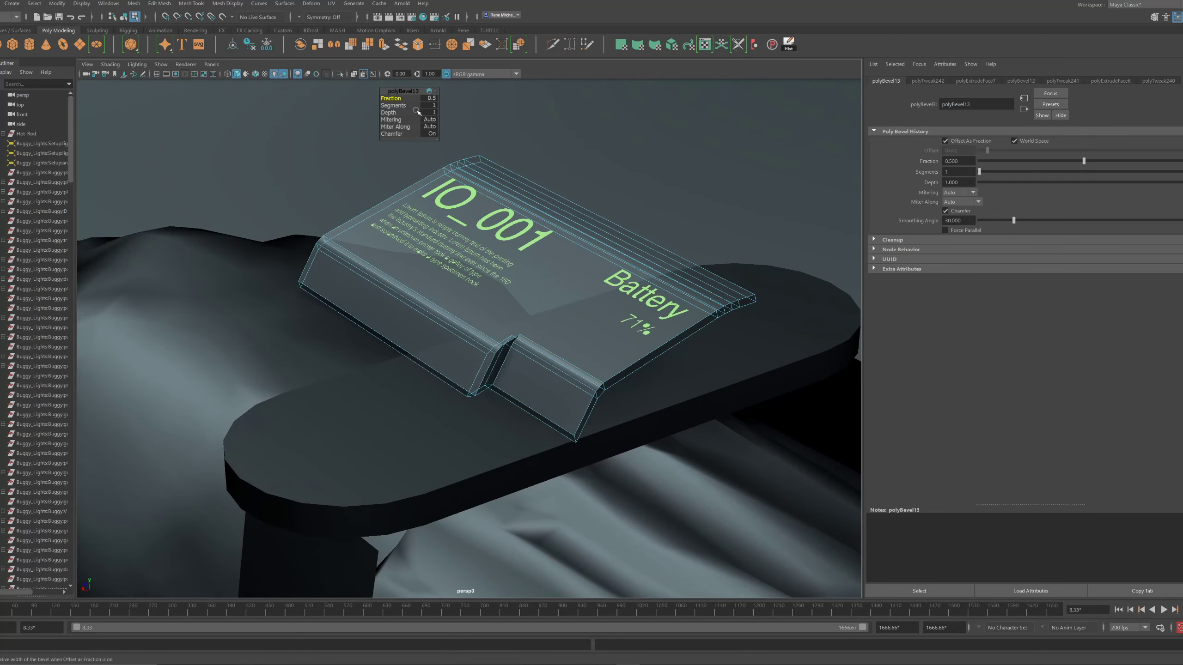
{"action": "middle_click_drag", "start_coordinate": [395, 99], "coordinate": [397, 105]}
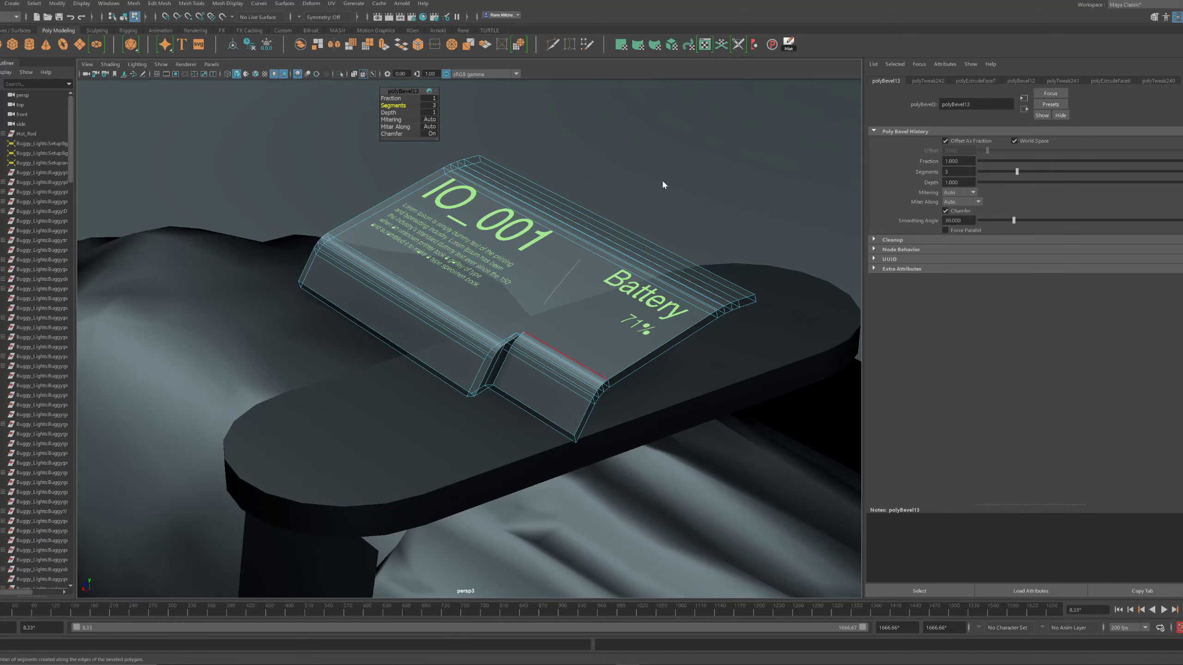
{"action": "key", "text": "F8"}
{"action": "left_click", "coordinate": [684, 224]}
Group the glass panel with all its green text and center the group's pivot
{"action": "left_click_drag", "start_coordinate": [684, 224], "coordinate": [475, 280], "text": "alt"}
{"action": "scroll", "coordinate": [529, 317], "scroll_direction": "down", "scroll_amount": 5}
{"action": "left_click", "coordinate": [504, 321]}
{"action": "scroll", "coordinate": [489, 315], "scroll_direction": "up", "scroll_amount": 2}
{"action": "left_click_drag", "start_coordinate": [482, 304], "coordinate": [539, 346]}
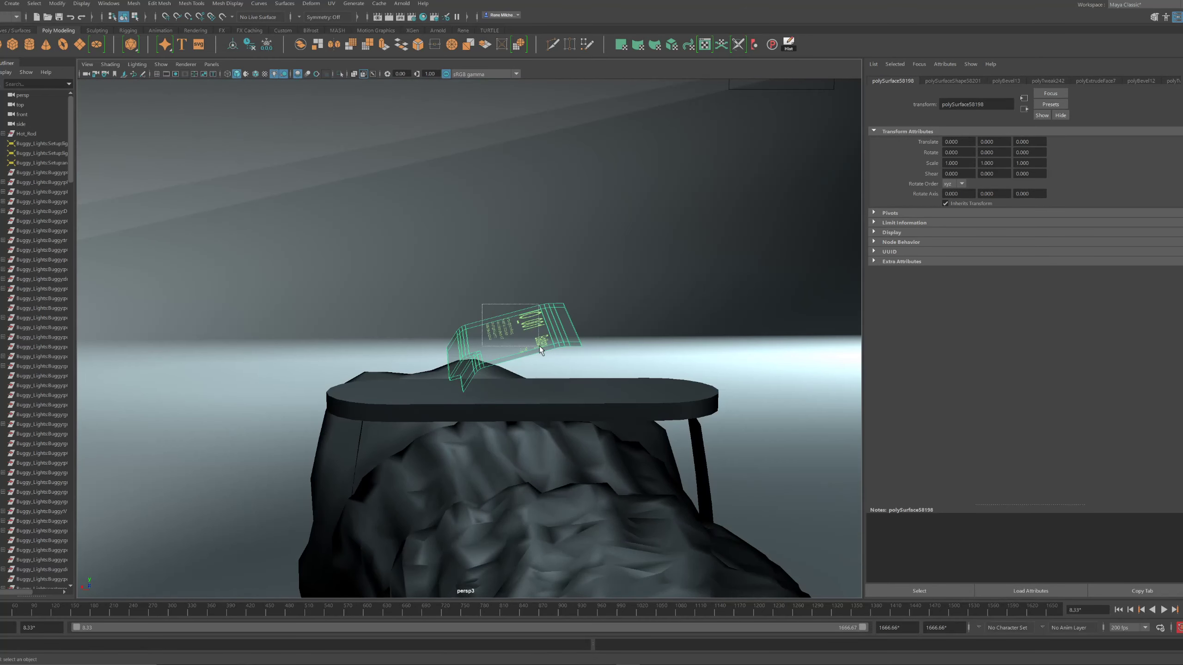
{"action": "middle_click_drag", "start_coordinate": [474, 419], "coordinate": [401, 395], "text": "alt"}
{"action": "key", "text": "w"}
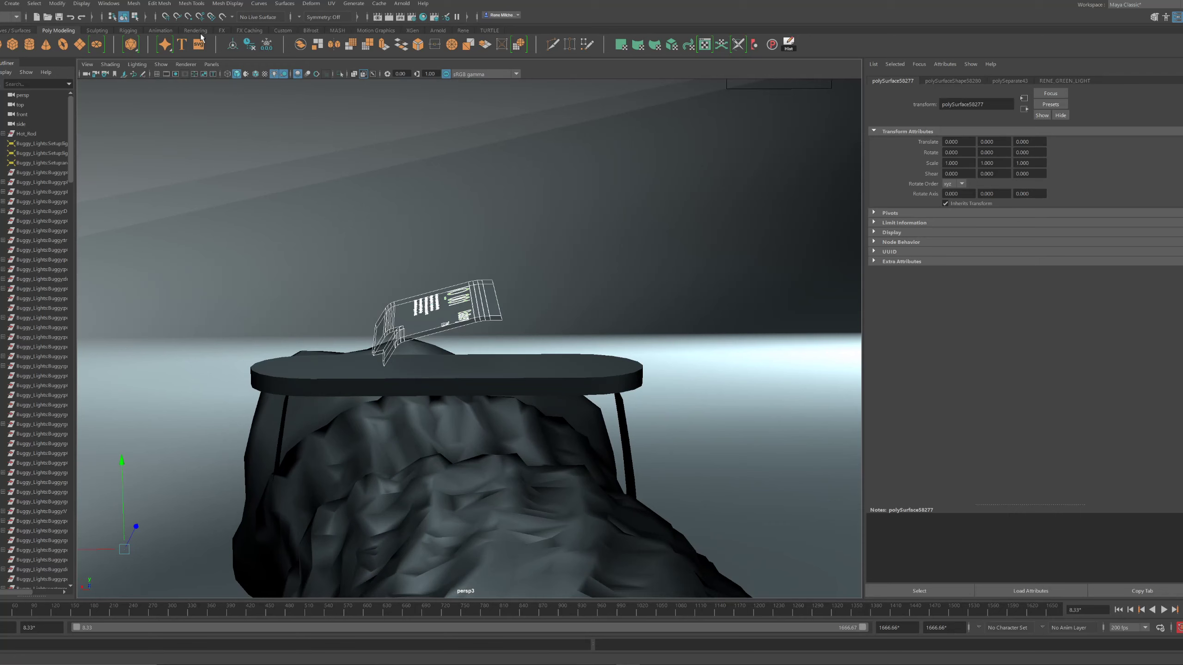
{"action": "left_click", "coordinate": [63, 6]}
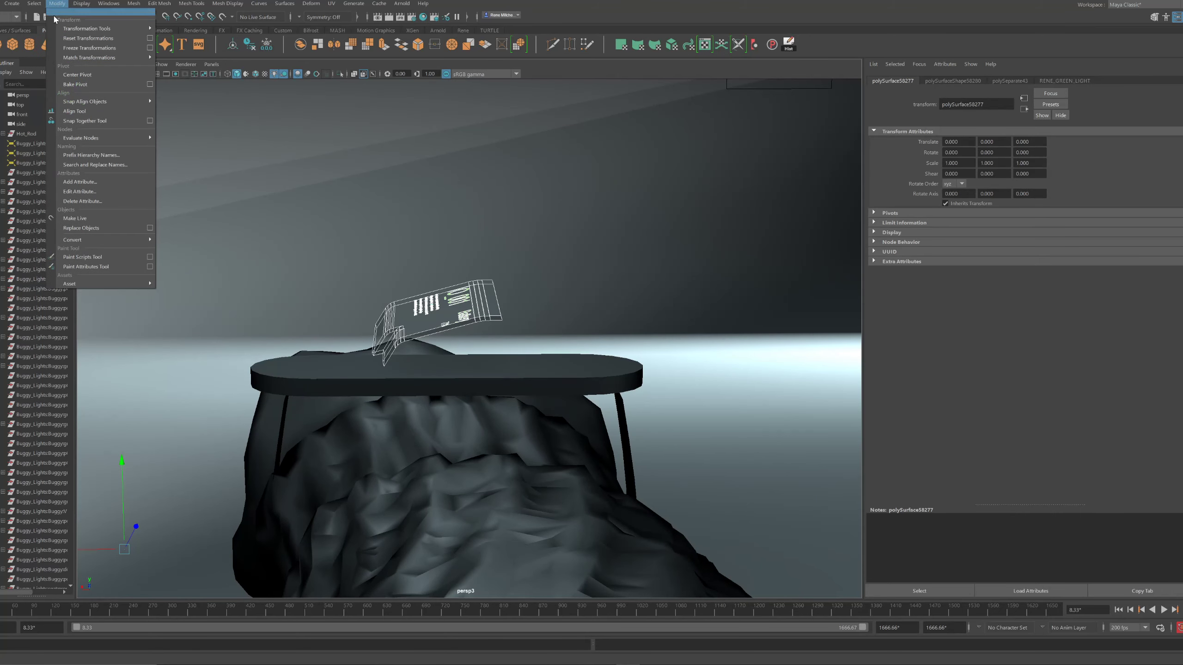
{"action": "left_click", "coordinate": [66, 76]}
{"action": "left_click_drag", "start_coordinate": [366, 241], "coordinate": [486, 286]}
{"action": "key", "text": "ctrl+g"}
{"action": "left_click", "coordinate": [57, 3]}
{"action": "left_click", "coordinate": [66, 76]}
{"action": "key", "text": "f"}
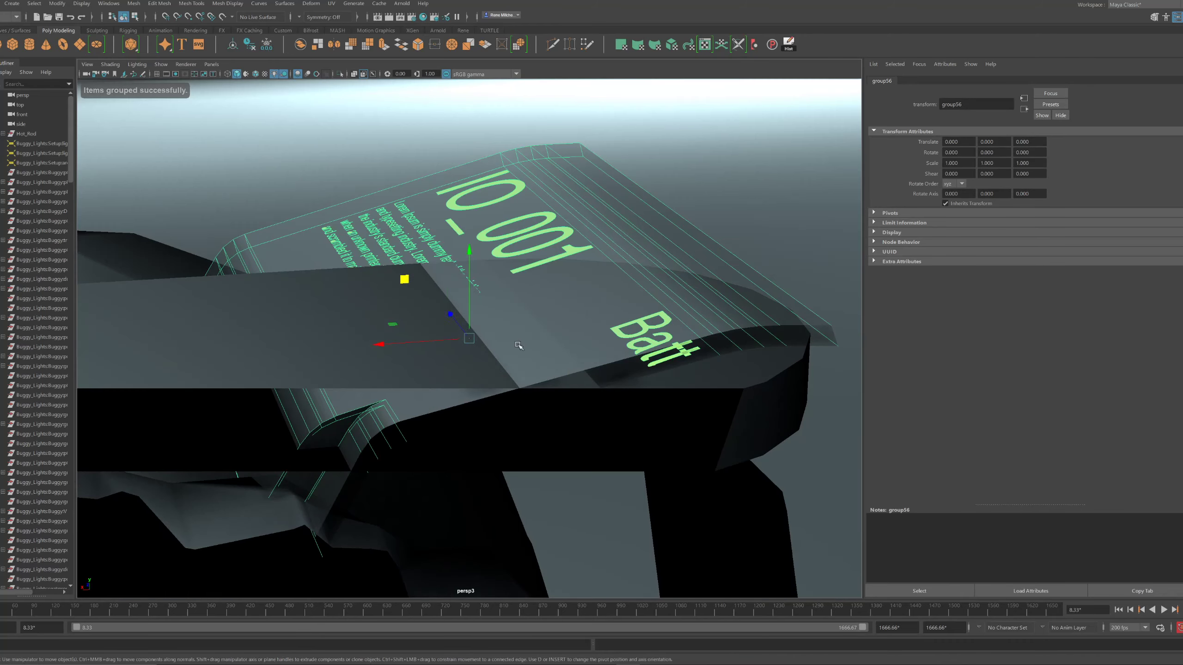
Scale the display group to 0.523 and seat it on top of the oblong base near its rounded end
{"action": "middle_click_drag", "start_coordinate": [517, 340], "coordinate": [496, 341]}
{"action": "right_click_drag", "start_coordinate": [495, 341], "coordinate": [435, 335], "text": "alt"}
{"action": "left_click_drag", "start_coordinate": [435, 335], "coordinate": [485, 341], "text": "alt"}
{"action": "middle_click_drag", "start_coordinate": [484, 341], "coordinate": [462, 339]}
{"action": "key", "text": "f"}
{"action": "left_click_drag", "start_coordinate": [461, 339], "coordinate": [505, 346], "text": "alt"}
{"action": "right_click_drag", "start_coordinate": [505, 346], "coordinate": [415, 342], "text": "alt"}
{"action": "left_click_drag", "start_coordinate": [414, 342], "coordinate": [409, 291], "text": "alt"}
{"action": "key", "text": "w"}
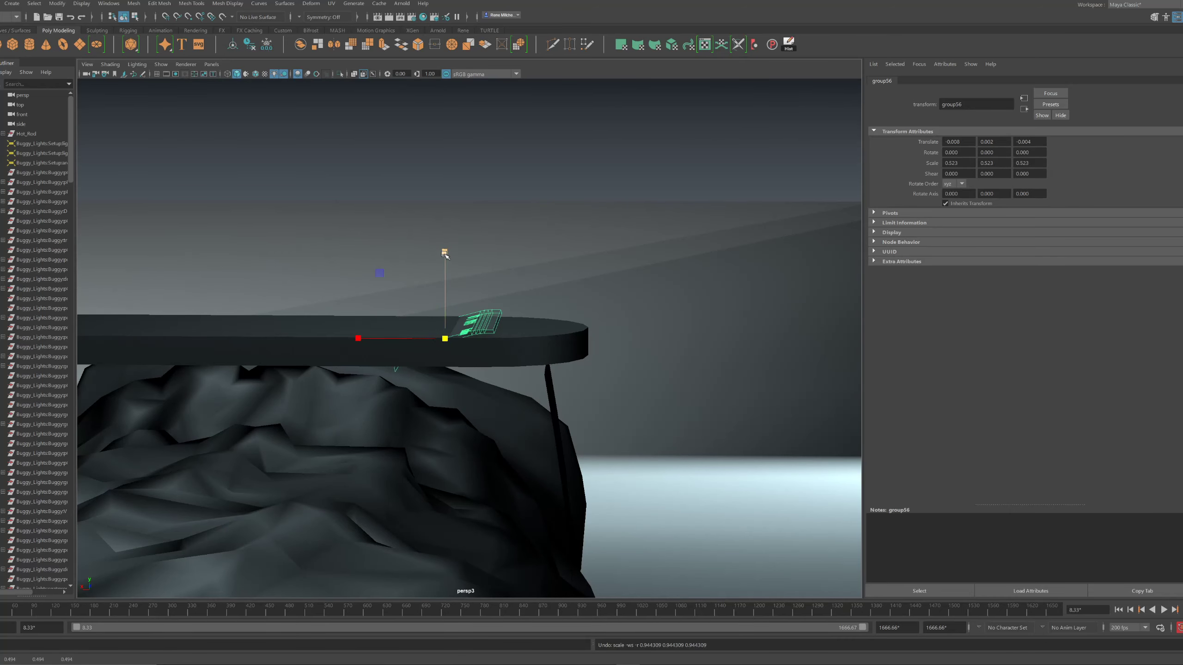
{"action": "left_click_drag", "start_coordinate": [449, 273], "coordinate": [447, 257], "text": "alt"}
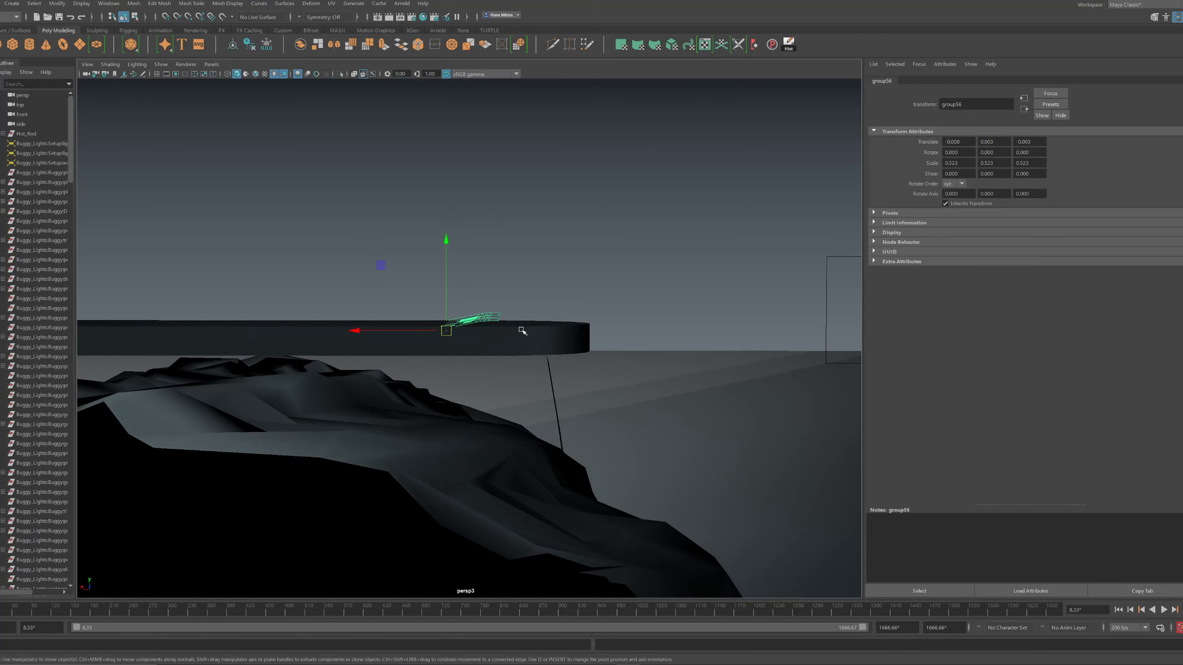
Cut an edge loop across the oblong base beside the display panel and delete the top faces beneath the panel
{"action": "left_click", "coordinate": [523, 331]}
{"action": "left_click_drag", "start_coordinate": [523, 331], "coordinate": [518, 347], "text": "alt"}
{"action": "mouse_move", "coordinate": [502, 335]}
{"action": "middle_mouse_down", "text": "alt"}
{"action": "mouse_move", "coordinate": [535, 337]}
{"action": "mouse_move", "coordinate": [491, 349]}
{"action": "middle_mouse_up", "text": "alt"}
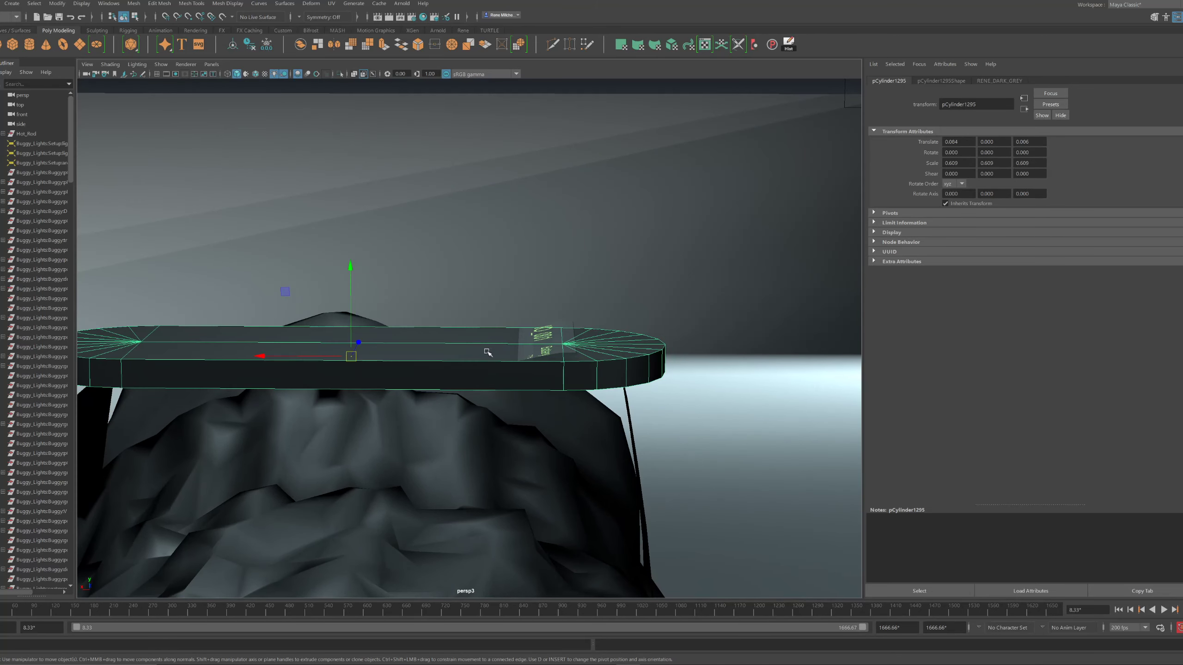
{"action": "left_click", "coordinate": [462, 347], "text": "ctrl"}
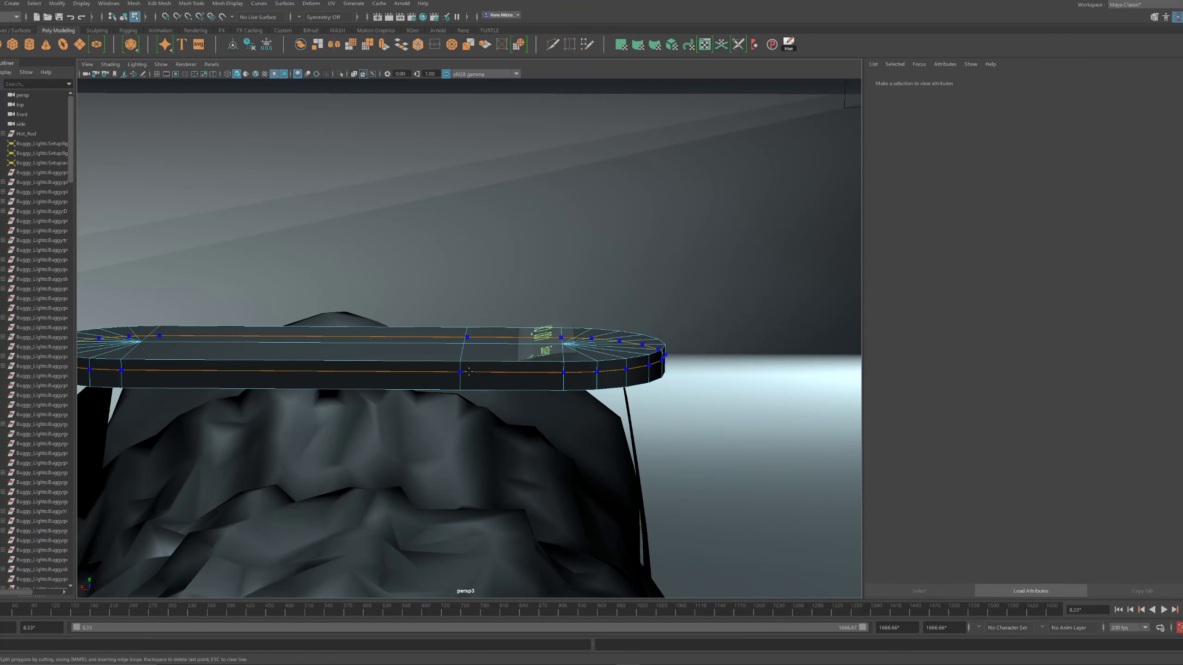
{"action": "left_click_drag", "start_coordinate": [481, 358], "coordinate": [496, 377], "text": "alt"}
{"action": "key", "text": "Delete"}
{"action": "mouse_move", "coordinate": [496, 377]}
{"action": "right_mouse_down", "text": "alt"}
{"action": "mouse_move", "coordinate": [601, 383]}
{"action": "mouse_move", "coordinate": [499, 385]}
{"action": "right_mouse_up", "text": "alt"}
{"action": "key", "text": "F8"}
{"action": "left_click", "coordinate": [716, 227]}
Cut a rectangular outline into the base's long top surface, running up to the opening under the display panel
{"action": "right_click_drag", "start_coordinate": [716, 228], "coordinate": [642, 262], "text": "alt"}
{"action": "left_click_drag", "start_coordinate": [642, 261], "coordinate": [678, 267], "text": "alt"}
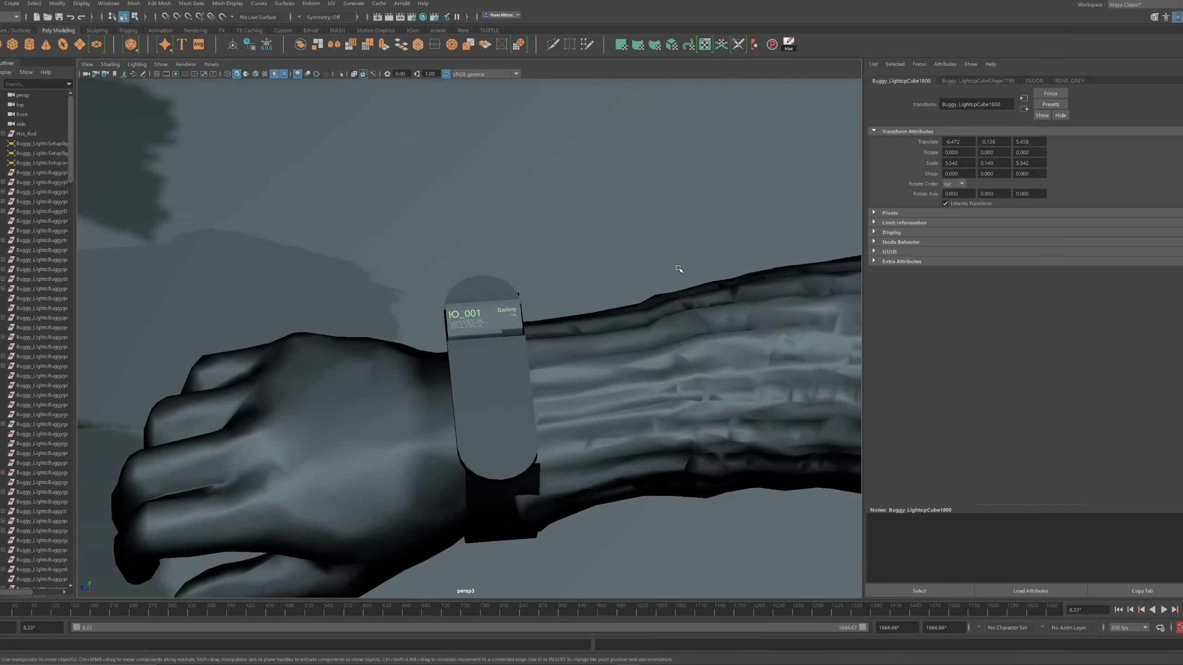
{"action": "right_click_drag", "start_coordinate": [678, 267], "coordinate": [661, 302], "text": "alt"}
{"action": "left_click_drag", "start_coordinate": [661, 301], "coordinate": [410, 364], "text": "alt"}
{"action": "left_click", "coordinate": [447, 386]}
{"action": "right_click_drag", "start_coordinate": [410, 364], "coordinate": [445, 383], "text": "alt"}
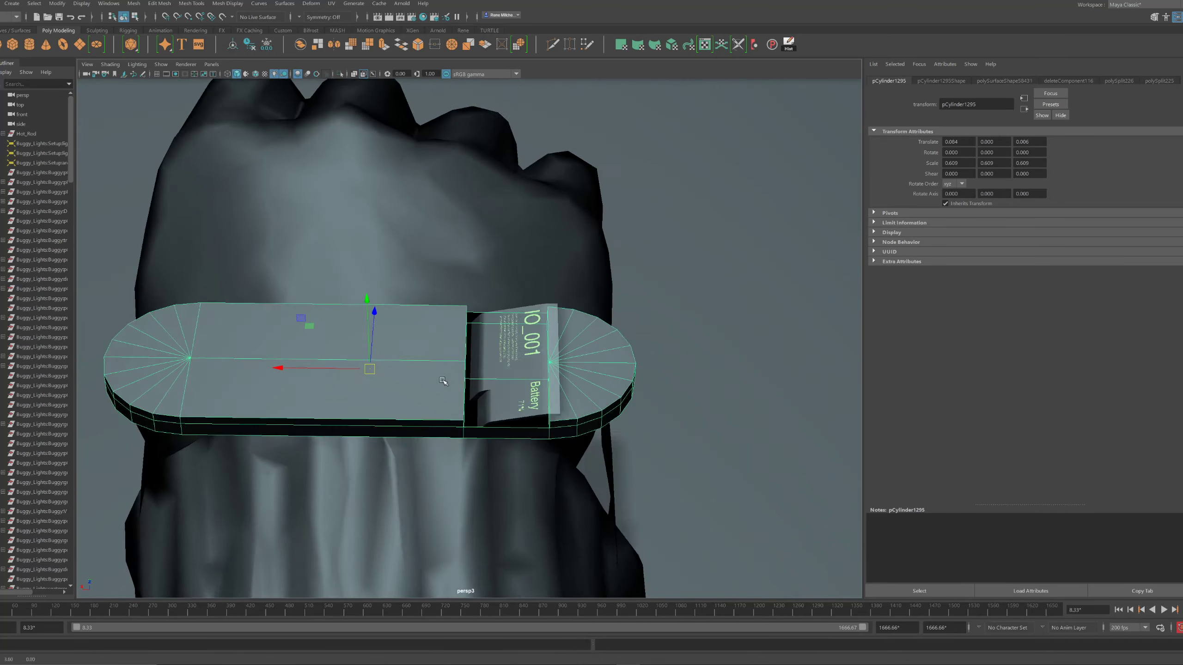
{"action": "left_click_drag", "start_coordinate": [445, 383], "coordinate": [298, 96], "text": "alt"}
{"action": "left_click_drag", "start_coordinate": [306, 143], "coordinate": [328, 135], "text": "alt"}
{"action": "right_click_drag", "start_coordinate": [327, 134], "coordinate": [325, 150], "text": "alt"}
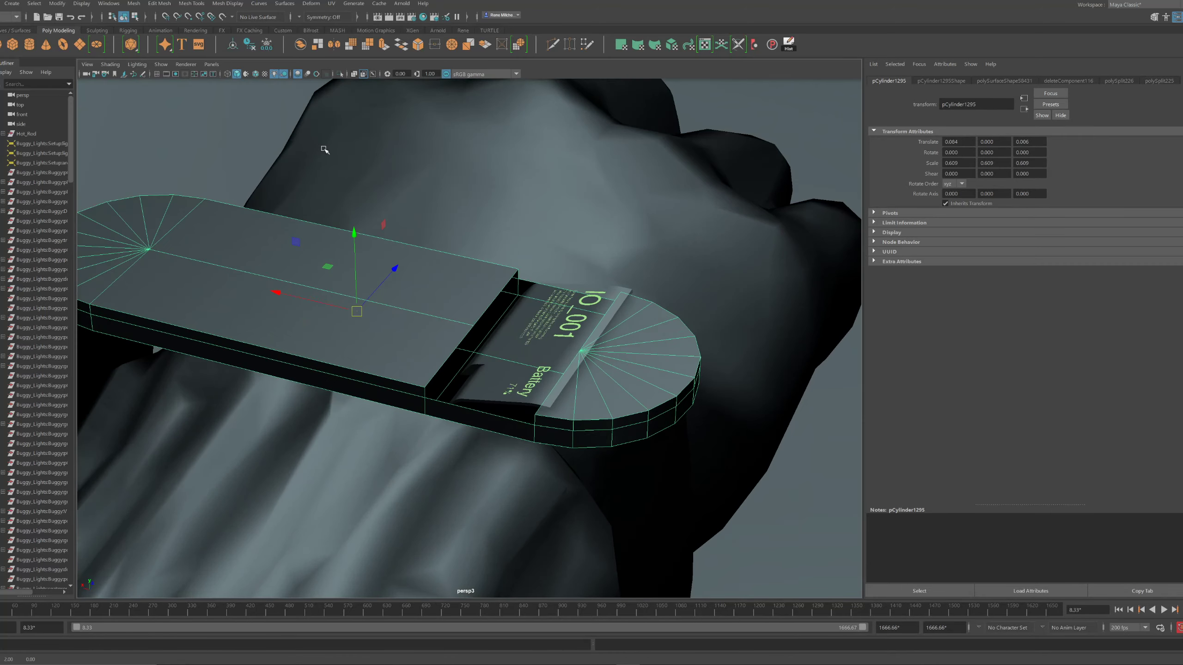
{"action": "left_click_drag", "start_coordinate": [325, 151], "coordinate": [335, 169], "text": "alt"}
{"action": "right_click_drag", "start_coordinate": [336, 169], "coordinate": [382, 189], "text": "alt"}
{"action": "left_click_drag", "start_coordinate": [381, 190], "coordinate": [558, 227], "text": "alt"}
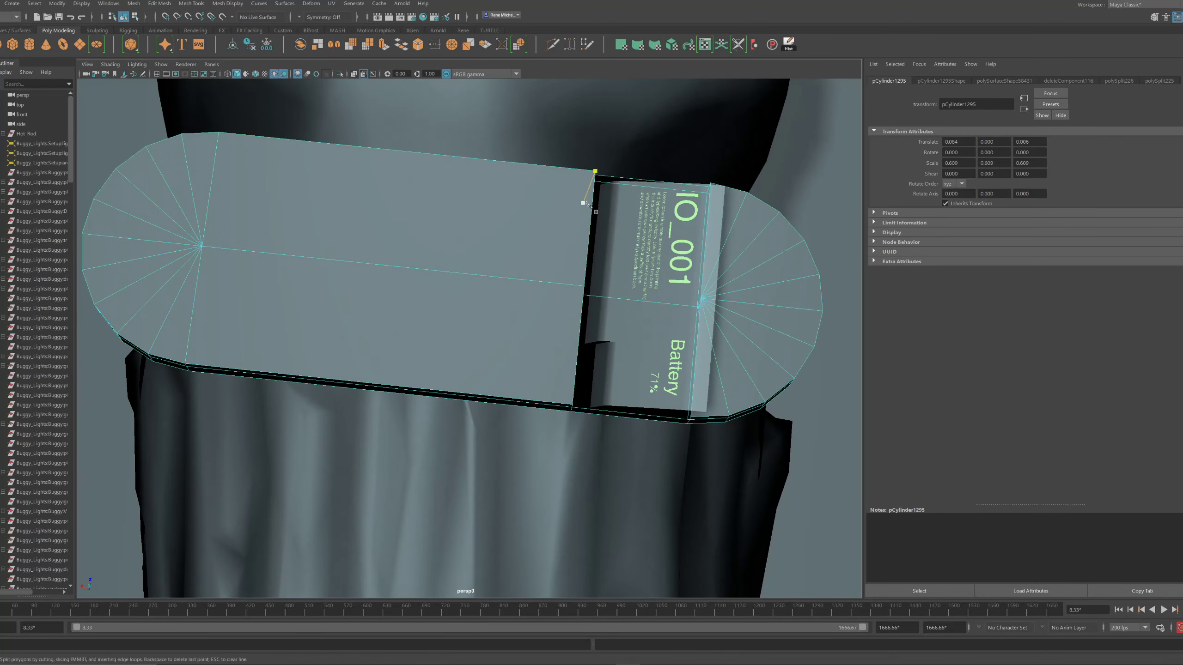
{"action": "key", "text": "Escape"}
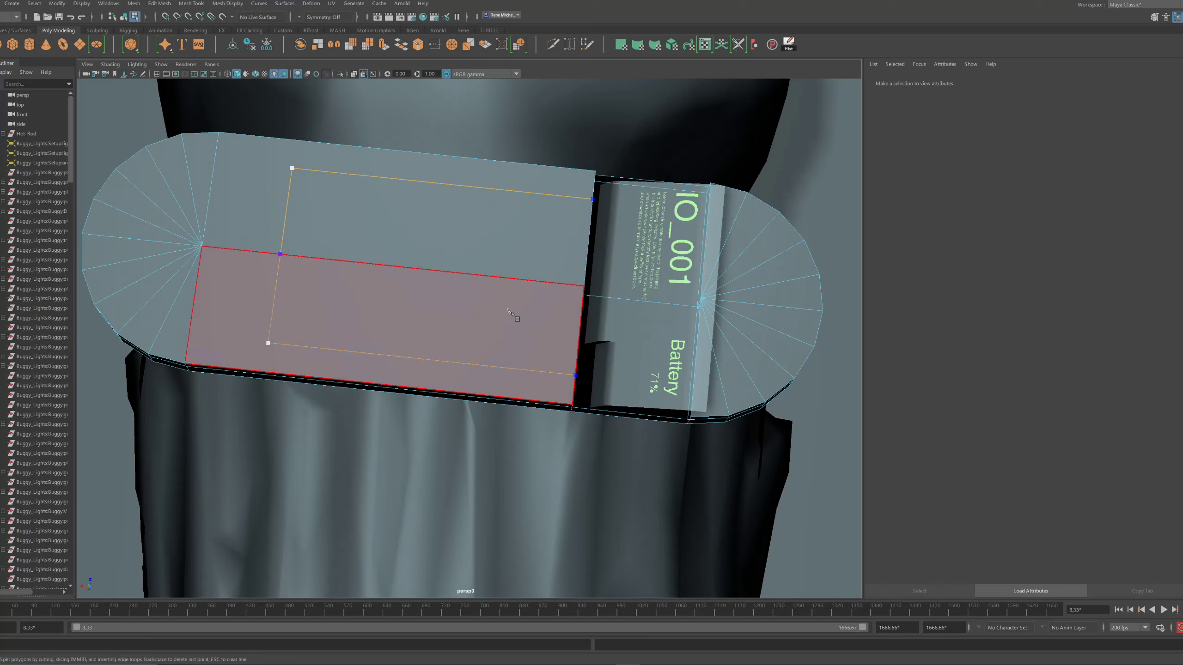
Extract the two faces inside the rectangular outline as a separate piece
{"action": "key", "text": "F8"}
{"action": "key", "text": "F11"}
{"action": "left_click", "coordinate": [518, 277]}
{"action": "left_click", "coordinate": [499, 309], "text": "shift"}
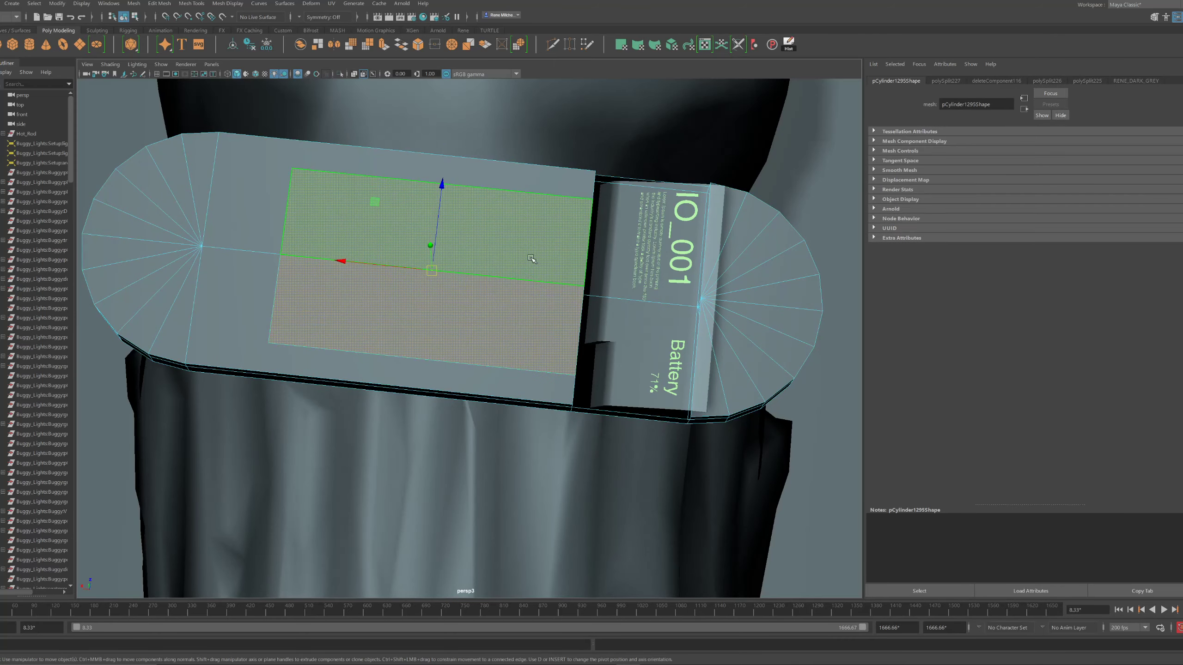
{"action": "right_click_drag", "start_coordinate": [529, 252], "coordinate": [540, 310], "text": "shift"}
{"action": "right_click_drag", "start_coordinate": [519, 405], "coordinate": [518, 405], "text": "shift"}
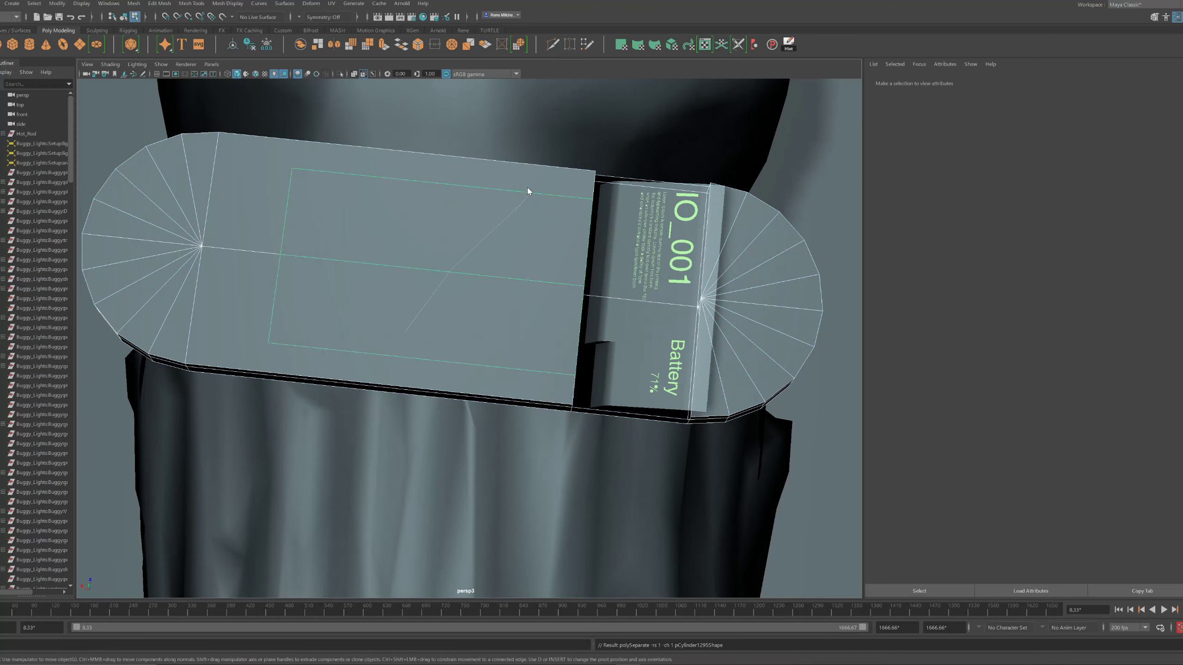
Center the extracted piece's pivot, lower it slightly into the base and shift it toward the display panel
{"action": "key", "text": "F8"}
{"action": "left_click_drag", "start_coordinate": [528, 196], "coordinate": [543, 154], "text": "alt"}
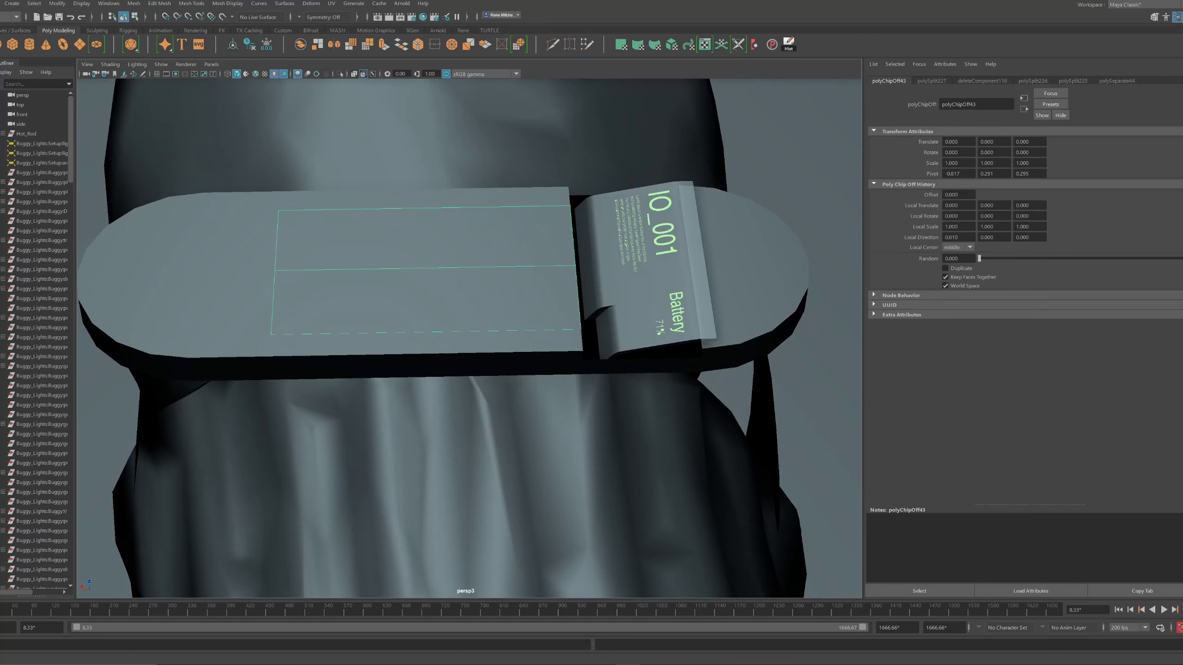
{"action": "left_click", "coordinate": [57, 3]}
{"action": "left_click", "coordinate": [75, 71]}
{"action": "key", "text": "w"}
{"action": "left_click_drag", "start_coordinate": [486, 206], "coordinate": [480, 253], "text": "alt"}
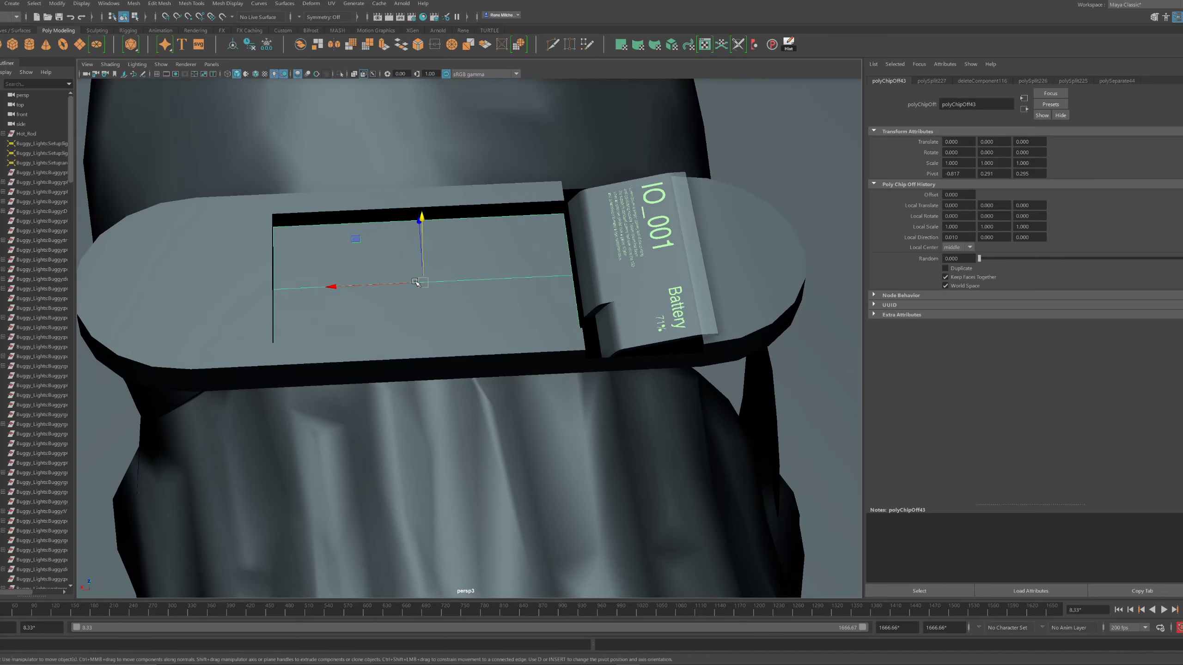
{"action": "left_click_drag", "start_coordinate": [407, 284], "coordinate": [425, 283]}
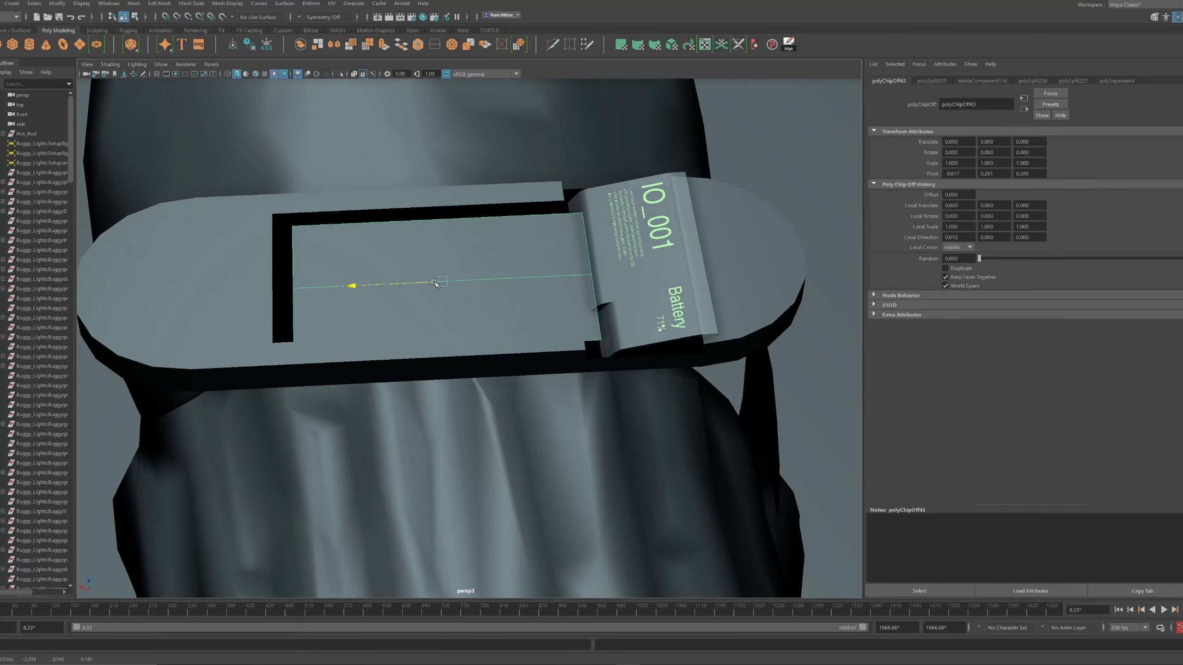
Extrude the border edges at the end of the rectangular opening away from the display into a downward-sloping inner wall
{"action": "middle_click_drag", "start_coordinate": [338, 223], "coordinate": [430, 266], "text": "alt"}
{"action": "left_click", "coordinate": [264, 258]}
{"action": "right_click_drag", "start_coordinate": [321, 255], "coordinate": [323, 243]}
{"action": "left_click", "coordinate": [365, 288]}
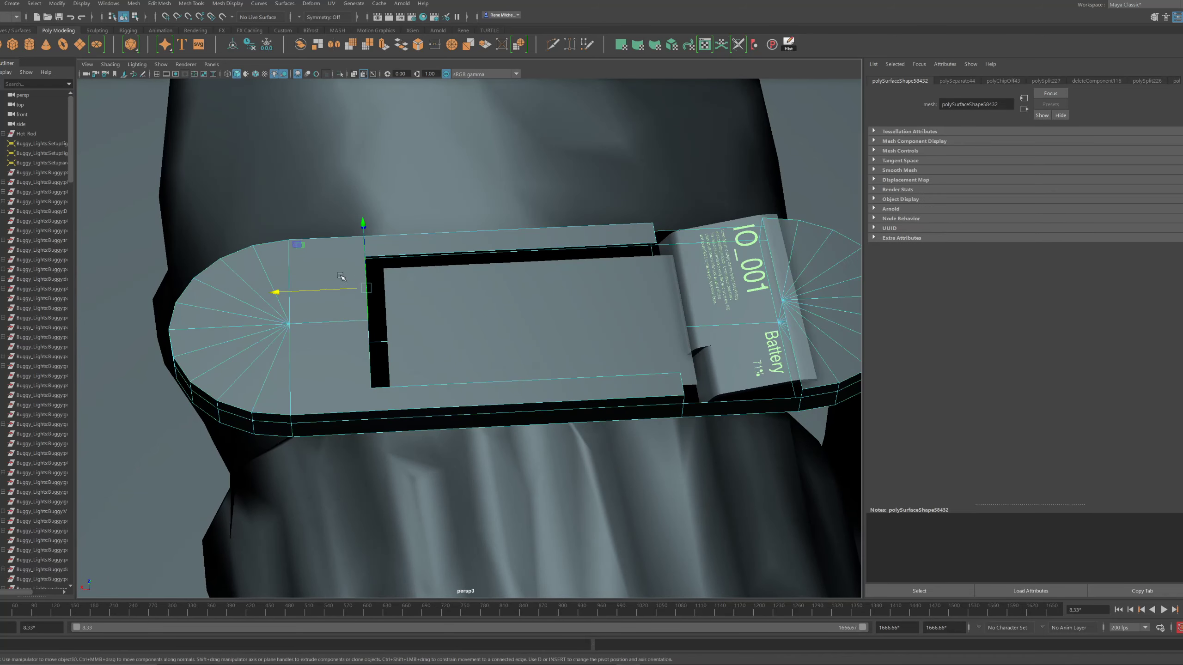
{"action": "left_click_drag", "start_coordinate": [372, 298], "coordinate": [332, 254], "text": "alt"}
{"action": "left_click_drag", "start_coordinate": [390, 215], "coordinate": [391, 230]}
{"action": "left_click", "coordinate": [417, 270]}
{"action": "left_click", "coordinate": [385, 299], "text": "shift"}
{"action": "left_click_drag", "start_coordinate": [388, 300], "coordinate": [440, 356], "text": "alt"}
{"action": "left_click_drag", "start_coordinate": [339, 318], "coordinate": [359, 337]}
{"action": "right_click_drag", "start_coordinate": [676, 219], "coordinate": [619, 190]}
{"action": "left_click", "coordinate": [705, 192]}
{"action": "left_click_drag", "start_coordinate": [619, 191], "coordinate": [503, 220], "text": "alt"}
{"action": "left_click", "coordinate": [502, 222]}
Inspect the oblong device's recess, sloped wall and display panel from several angles
{"action": "right_click_drag", "start_coordinate": [502, 222], "coordinate": [560, 278], "text": "alt"}
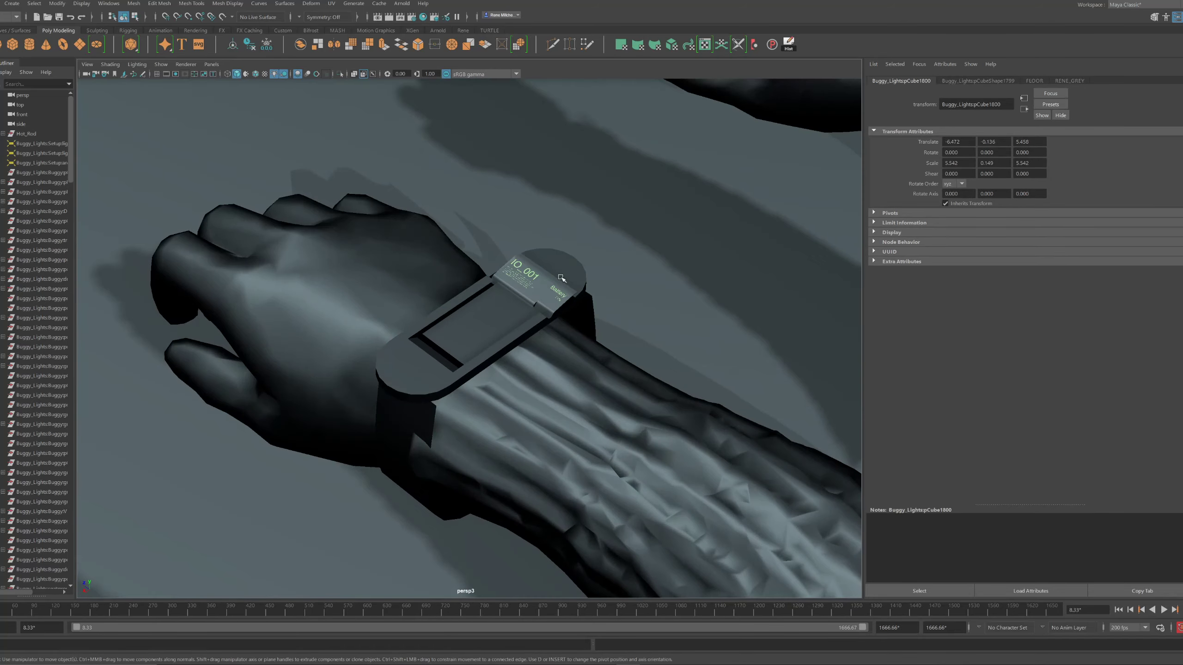
{"action": "left_click_drag", "start_coordinate": [560, 277], "coordinate": [431, 378], "text": "alt"}
{"action": "left_click", "coordinate": [430, 378]}
{"action": "middle_click_drag", "start_coordinate": [487, 383], "coordinate": [507, 345], "text": "alt"}
{"action": "right_click_drag", "start_coordinate": [508, 345], "coordinate": [521, 354], "text": "alt"}
{"action": "left_click_drag", "start_coordinate": [508, 412], "coordinate": [531, 365], "text": "alt"}
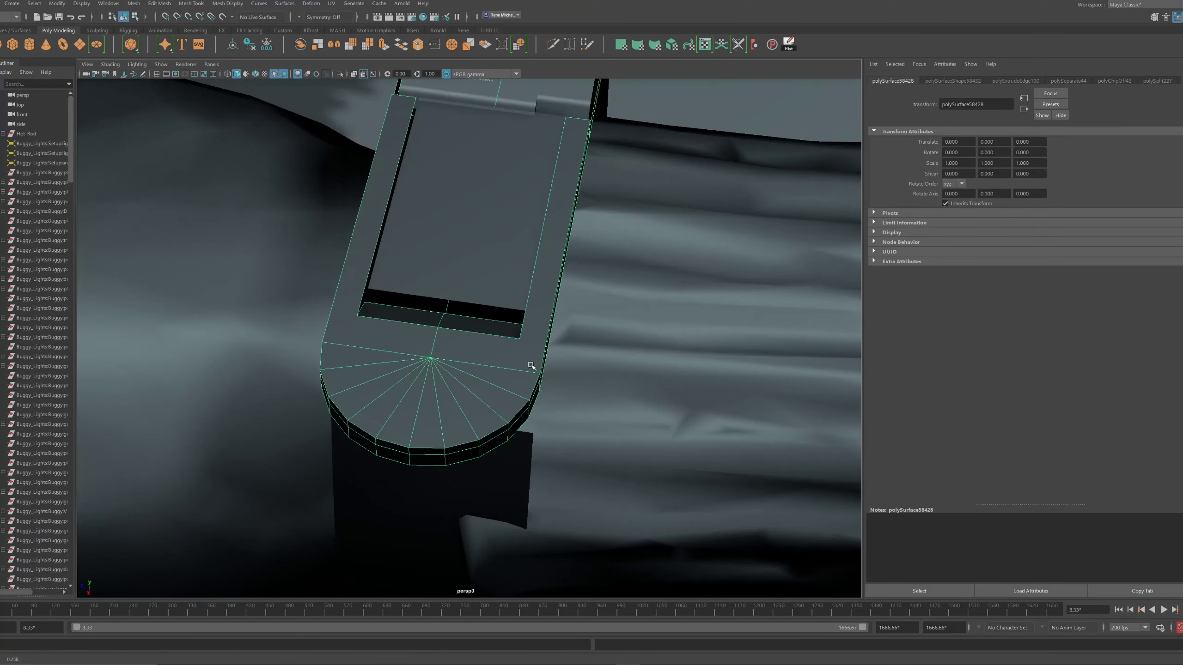
{"action": "right_click_drag", "start_coordinate": [531, 366], "coordinate": [541, 371], "text": "alt"}
{"action": "left_click_drag", "start_coordinate": [522, 361], "coordinate": [485, 346], "text": "alt"}
{"action": "right_click_drag", "start_coordinate": [486, 346], "coordinate": [472, 354], "text": "alt"}
{"action": "left_click_drag", "start_coordinate": [472, 354], "coordinate": [338, 299], "text": "alt"}
{"action": "left_click_drag", "start_coordinate": [479, 330], "coordinate": [415, 356], "text": "alt"}
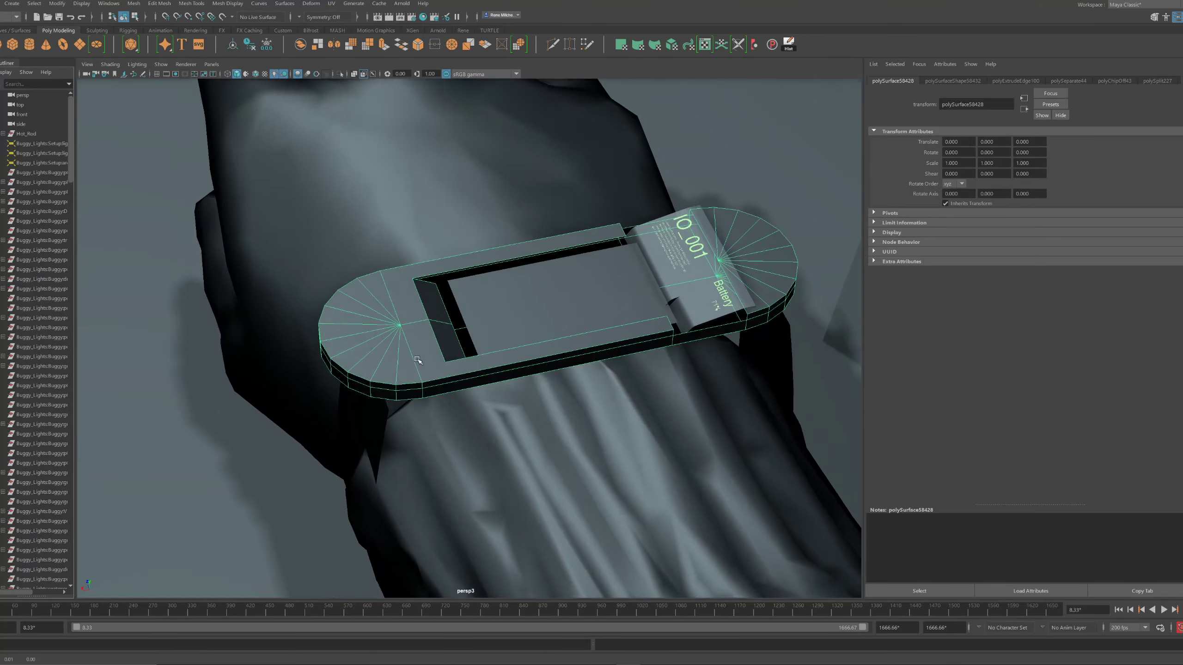
{"action": "middle_click_drag", "start_coordinate": [414, 356], "coordinate": [219, 431], "text": "alt"}
{"action": "right_click_drag", "start_coordinate": [219, 431], "coordinate": [420, 477], "text": "alt"}
{"action": "key", "text": "f"}
{"action": "left_click", "coordinate": [534, 354]}
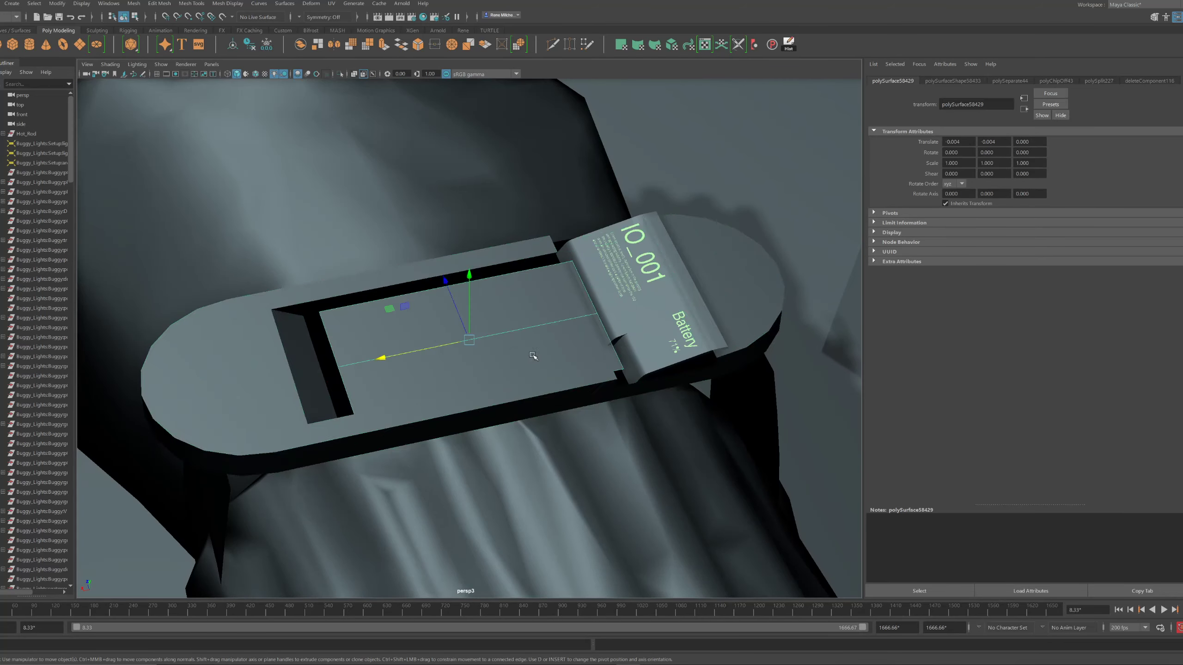
{"action": "key", "text": "f"}
{"action": "left_click_drag", "start_coordinate": [534, 354], "coordinate": [637, 336], "text": "alt"}
{"action": "right_click_drag", "start_coordinate": [636, 336], "coordinate": [699, 308], "text": "alt"}
{"action": "middle_click_drag", "start_coordinate": [698, 308], "coordinate": [589, 337], "text": "alt"}
{"action": "left_click_drag", "start_coordinate": [590, 336], "coordinate": [280, 154], "text": "alt"}
Create a polygon cube, move it toward the arms and scale it uniformly to 0.126
{"action": "left_click", "coordinate": [11, 5]}
{"action": "mouse_move", "coordinate": [39, 38]}
{"action": "left_click", "coordinate": [149, 56]}
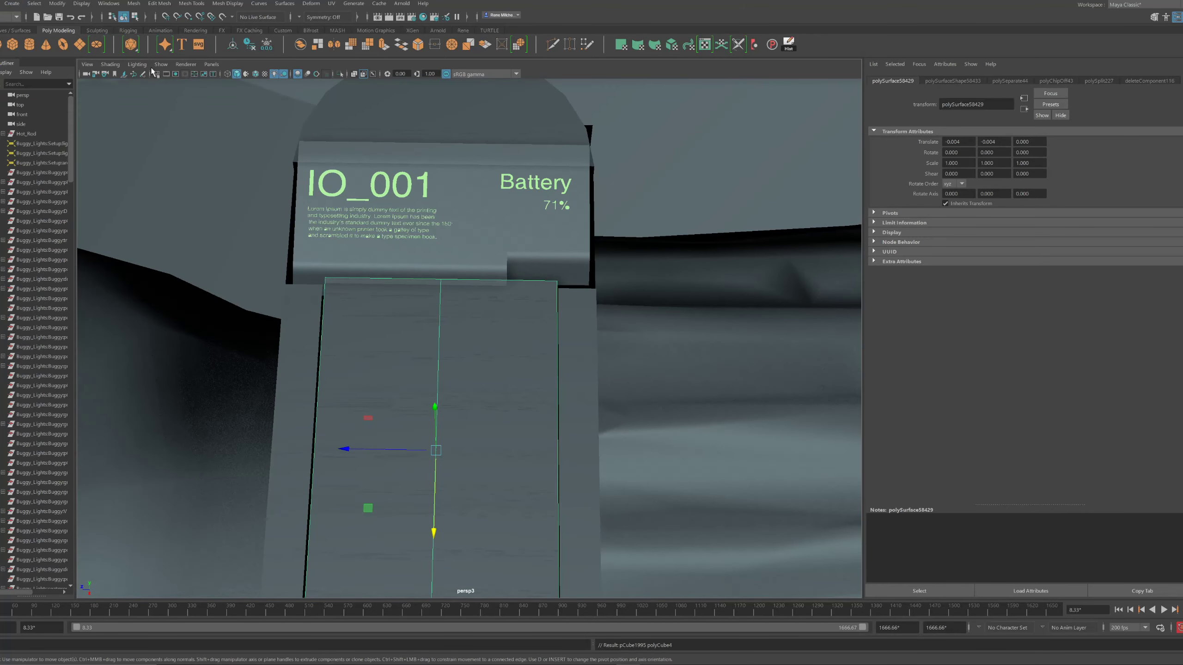
{"action": "key", "text": "f"}
{"action": "right_click_drag", "start_coordinate": [328, 236], "coordinate": [326, 302], "text": "alt"}
{"action": "left_click_drag", "start_coordinate": [326, 303], "coordinate": [445, 227], "text": "alt"}
{"action": "left_click_drag", "start_coordinate": [468, 229], "coordinate": [439, 293], "text": "alt"}
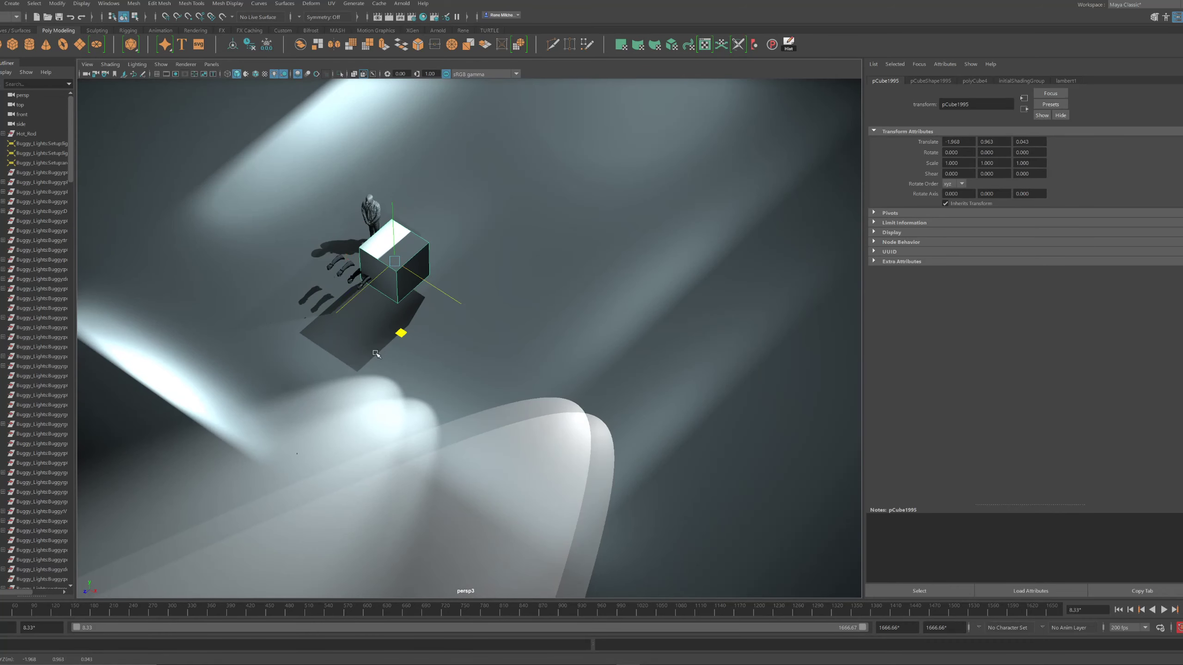
{"action": "left_click_drag", "start_coordinate": [376, 354], "coordinate": [373, 357]}
{"action": "key", "text": "f"}
{"action": "left_click_drag", "start_coordinate": [383, 317], "coordinate": [307, 321], "text": "alt"}
{"action": "key", "text": "r"}
{"action": "left_click_drag", "start_coordinate": [469, 339], "coordinate": [330, 310]}
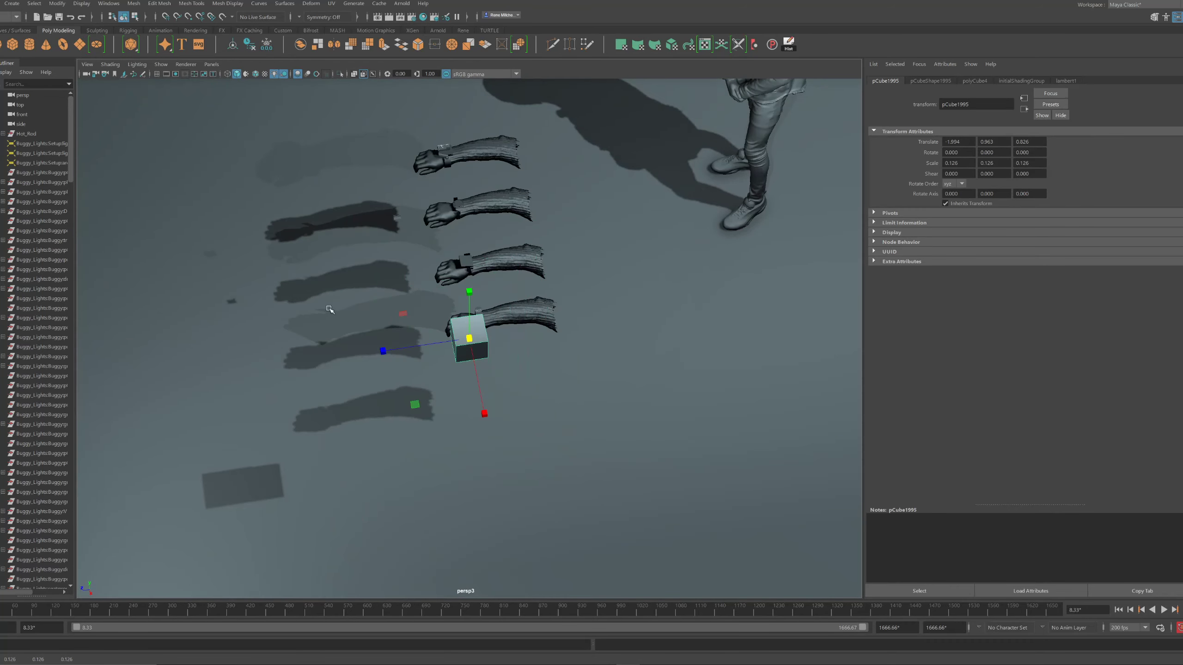
{"action": "key", "text": "f"}
Move the cube down near the oblong wrist device and scale it to 0.011
{"action": "right_click_drag", "start_coordinate": [552, 325], "coordinate": [485, 302], "text": "alt"}
{"action": "left_click_drag", "start_coordinate": [652, 368], "coordinate": [534, 317], "text": "alt"}
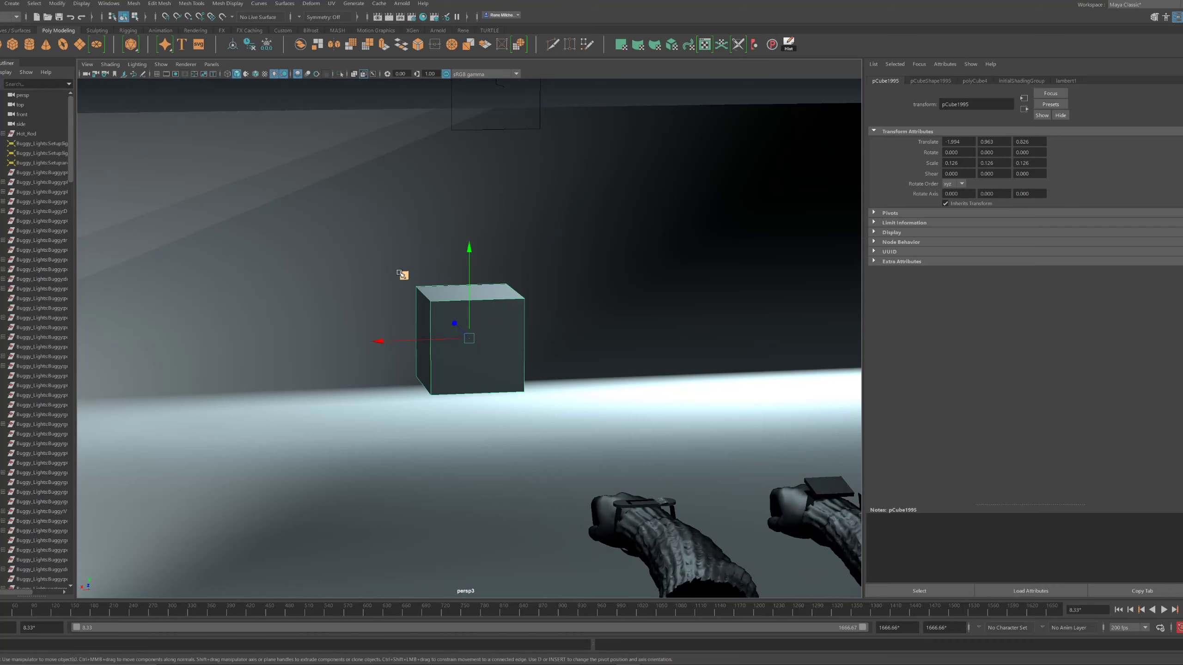
{"action": "left_click_drag", "start_coordinate": [401, 274], "coordinate": [557, 396]}
{"action": "key", "text": "f"}
{"action": "right_click_drag", "start_coordinate": [589, 409], "coordinate": [442, 298], "text": "alt"}
{"action": "left_click_drag", "start_coordinate": [442, 298], "coordinate": [528, 395], "text": "alt"}
{"action": "key", "text": "r"}
{"action": "left_click", "coordinate": [489, 395]}
{"action": "key", "text": "ctrl+z"}
{"action": "key", "text": "f"}
{"action": "right_click_drag", "start_coordinate": [529, 388], "coordinate": [459, 343], "text": "alt"}
{"action": "left_click_drag", "start_coordinate": [459, 342], "coordinate": [512, 342], "text": "alt"}
{"action": "key", "text": "r"}
{"action": "left_click_drag", "start_coordinate": [478, 342], "coordinate": [469, 255], "text": "alt"}
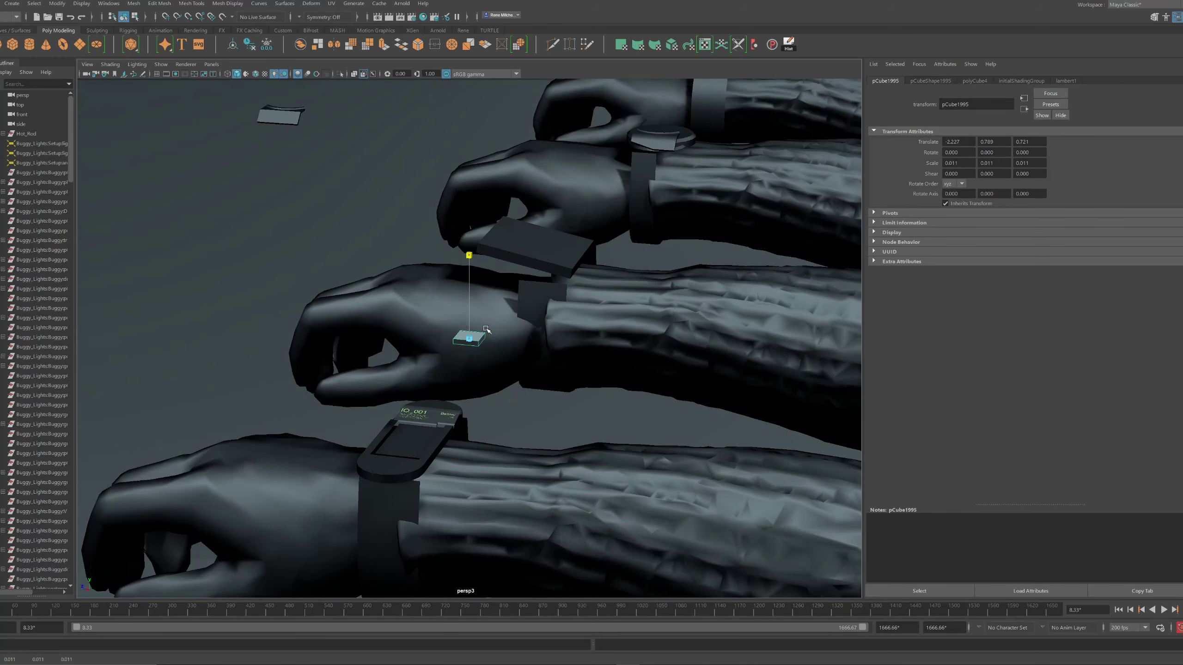
Place the small block on the oblong device at the display panel's notch and scale it to fit the corner
{"action": "left_click_drag", "start_coordinate": [486, 329], "coordinate": [419, 259], "text": "alt"}
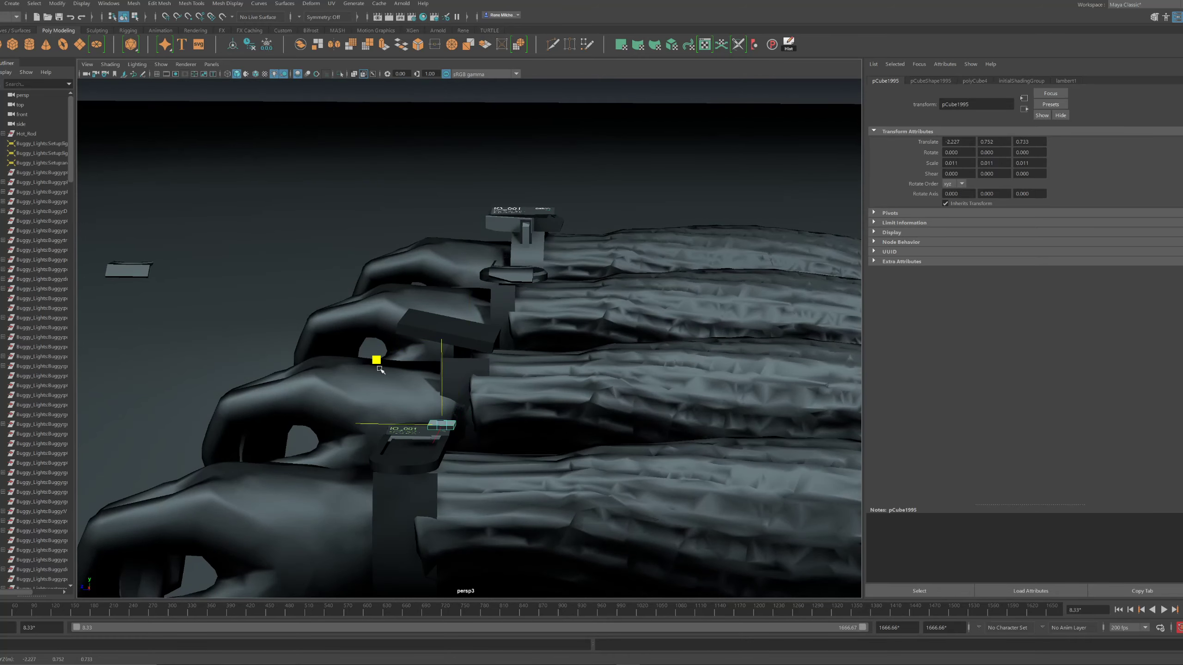
{"action": "left_click_drag", "start_coordinate": [380, 370], "coordinate": [381, 375]}
{"action": "left_click_drag", "start_coordinate": [381, 368], "coordinate": [459, 389], "text": "alt"}
{"action": "key", "text": "f"}
{"action": "right_click_drag", "start_coordinate": [478, 386], "coordinate": [450, 371], "text": "alt"}
{"action": "left_click_drag", "start_coordinate": [450, 371], "coordinate": [547, 407], "text": "alt"}
{"action": "right_click_drag", "start_coordinate": [438, 362], "coordinate": [484, 375], "text": "alt"}
{"action": "left_click_drag", "start_coordinate": [484, 375], "coordinate": [517, 396], "text": "alt"}
{"action": "left_click_drag", "start_coordinate": [394, 377], "coordinate": [409, 286]}
{"action": "key", "text": "r"}
{"action": "left_click_drag", "start_coordinate": [482, 252], "coordinate": [450, 243]}
{"action": "left_click_drag", "start_coordinate": [460, 259], "coordinate": [427, 386], "text": "alt"}
Cut a square outline around the small block in the oblong device's recessed panel and delete the enclosed face
{"action": "left_click", "coordinate": [372, 310]}
{"action": "right_click_drag", "start_coordinate": [428, 386], "coordinate": [417, 370], "text": "alt"}
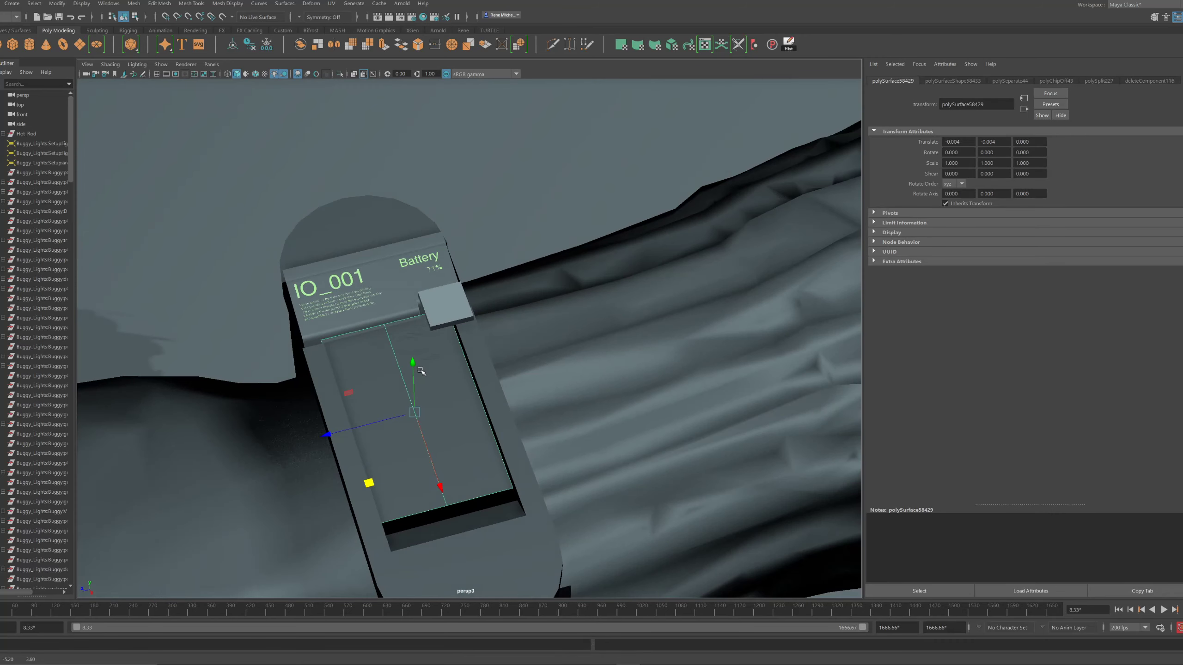
{"action": "left_click_drag", "start_coordinate": [417, 370], "coordinate": [439, 342], "text": "alt"}
{"action": "left_click", "coordinate": [409, 332]}
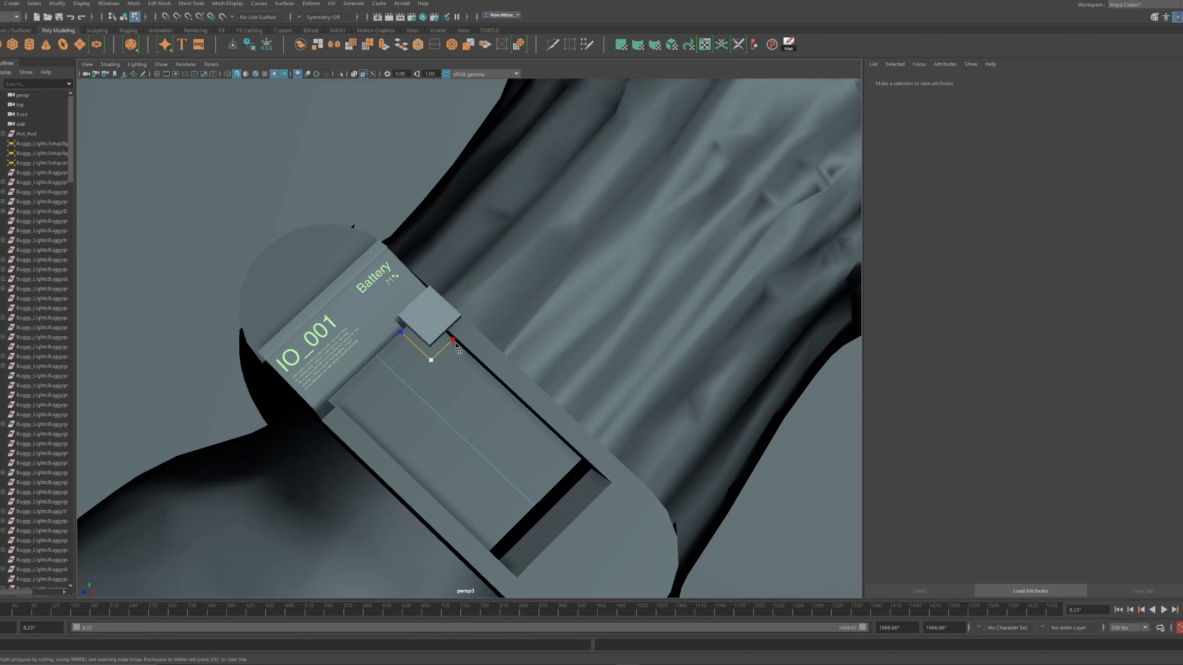
{"action": "key", "text": "w"}
{"action": "left_click", "coordinate": [449, 359]}
{"action": "left_click", "coordinate": [428, 325]}
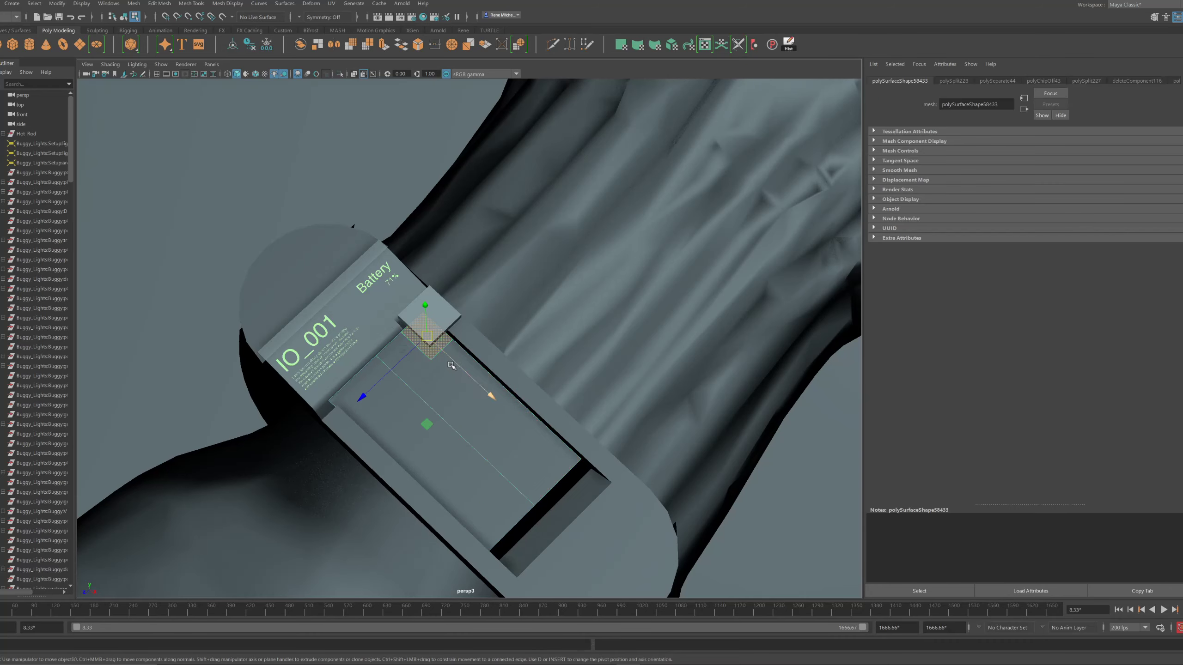
{"action": "key", "text": "Delete"}
Move the small block's inner side vertices along its width to narrow it and leave a gap to the panel notch
{"action": "key", "text": "F8"}
{"action": "left_click", "coordinate": [429, 321]}
{"action": "key", "text": "f"}
{"action": "scroll", "coordinate": [491, 322], "scroll_direction": "down", "scroll_amount": 5}
{"action": "left_click_drag", "start_coordinate": [491, 323], "coordinate": [439, 347], "text": "alt"}
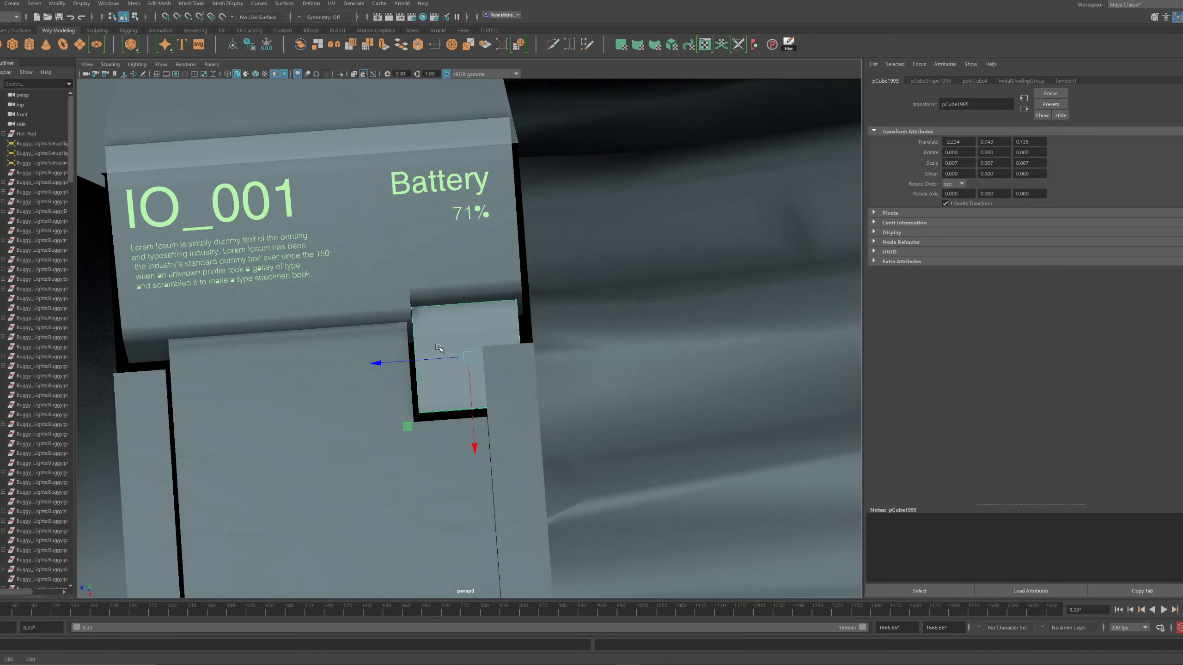
{"action": "left_click_drag", "start_coordinate": [454, 437], "coordinate": [396, 289]}
{"action": "left_click_drag", "start_coordinate": [394, 364], "coordinate": [409, 363]}
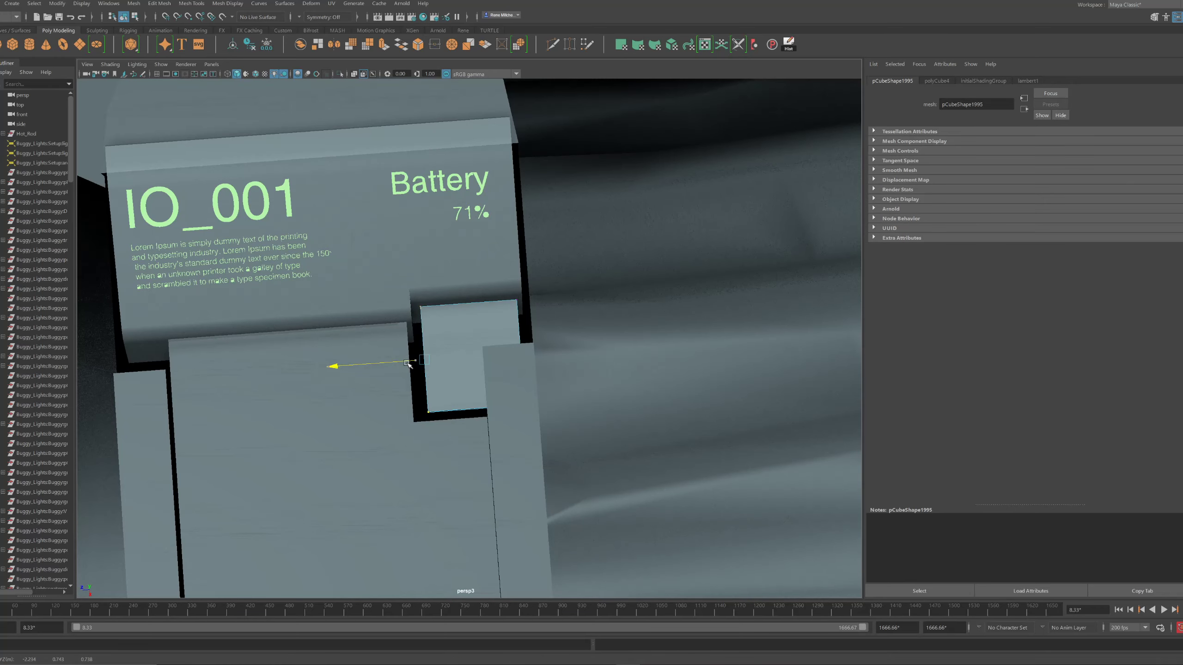
{"action": "middle_click_drag", "start_coordinate": [462, 356], "coordinate": [469, 351], "text": "alt"}
Cut an edge line across the top and side of the oblong base's rail next to the small block
{"action": "left_click", "coordinate": [787, 332]}
{"action": "left_click_drag", "start_coordinate": [787, 331], "coordinate": [753, 351], "text": "alt"}
{"action": "right_click_drag", "start_coordinate": [753, 351], "coordinate": [718, 333], "text": "alt"}
{"action": "left_click_drag", "start_coordinate": [718, 333], "coordinate": [629, 328], "text": "alt"}
{"action": "middle_click_drag", "start_coordinate": [628, 326], "coordinate": [435, 328], "text": "alt"}
{"action": "right_click_drag", "start_coordinate": [435, 329], "coordinate": [401, 334], "text": "alt"}
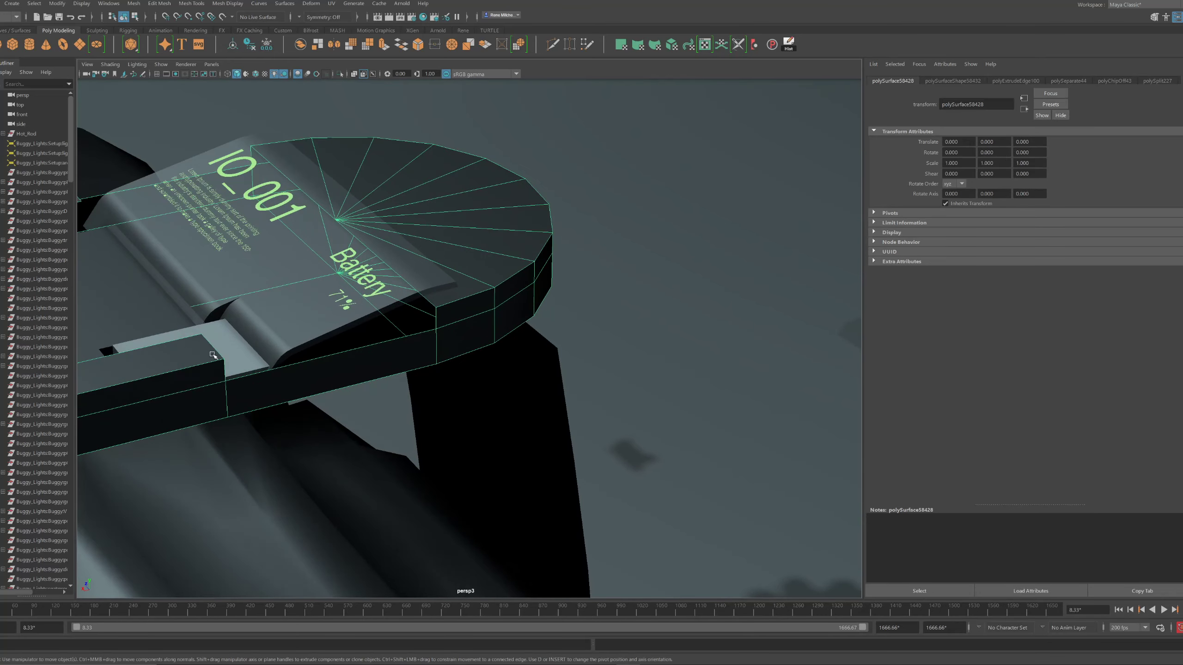
{"action": "middle_click_drag", "start_coordinate": [214, 355], "coordinate": [331, 341], "text": "alt"}
{"action": "key", "text": "ctrl+shift+x"}
{"action": "left_click", "coordinate": [435, 278]}
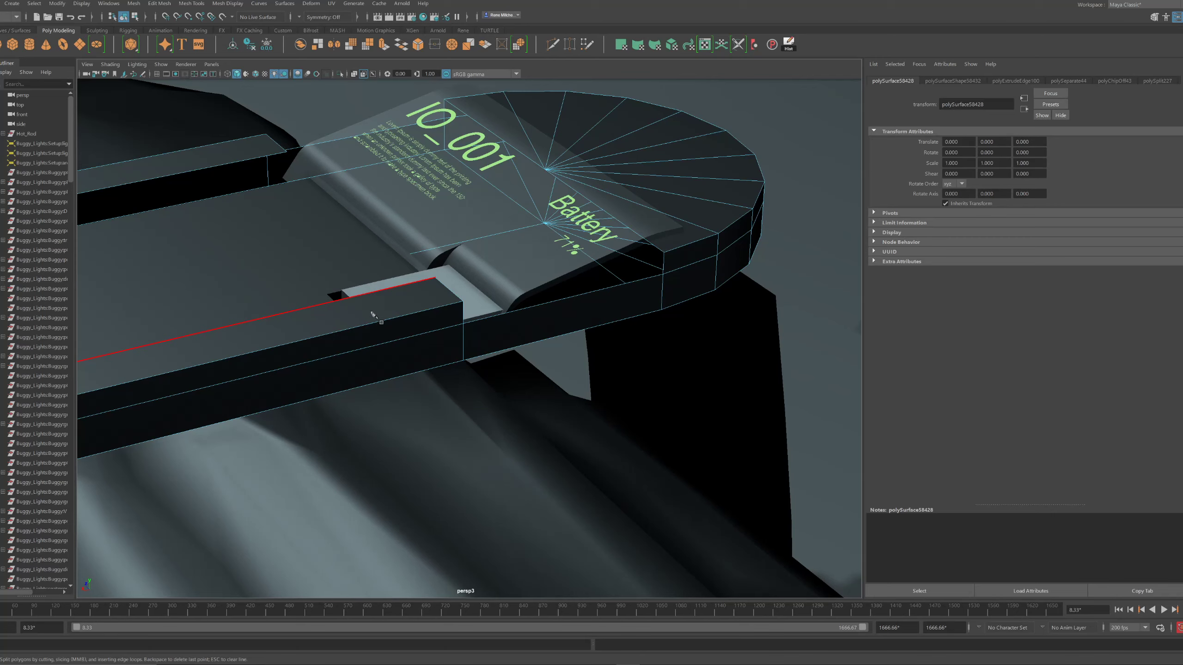
{"action": "key", "text": "F11"}
{"action": "key", "text": "ctrl+shift+x"}
{"action": "left_click", "coordinate": [353, 296]}
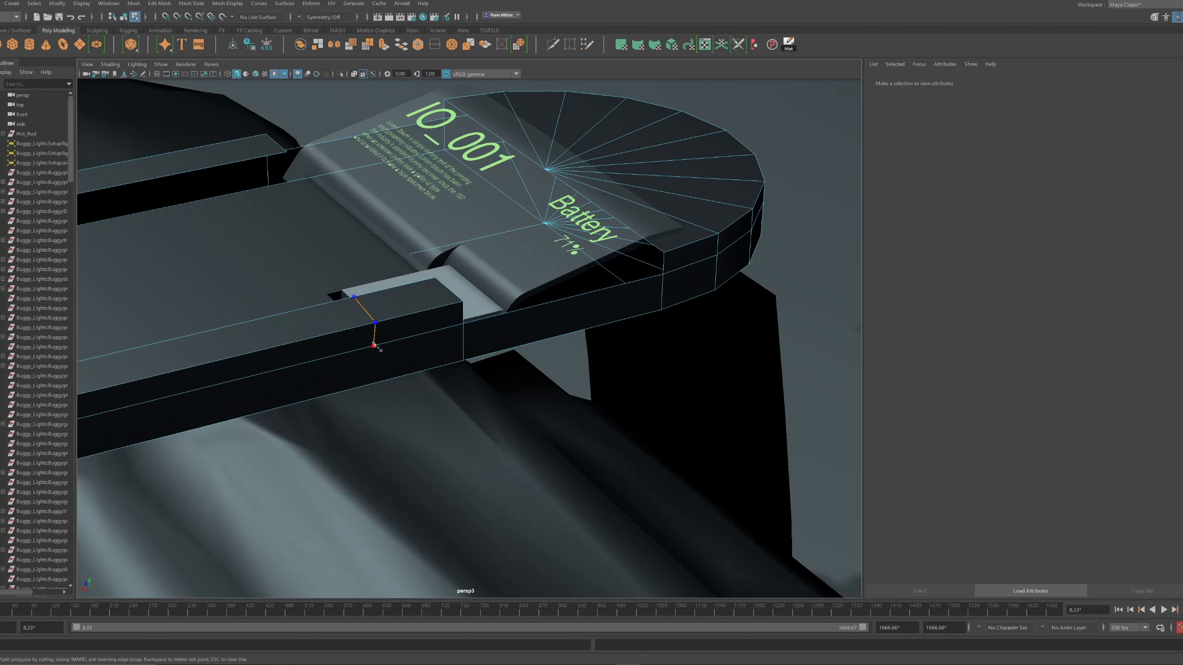
{"action": "double_click", "coordinate": [373, 329]}
Align the new cut edges on the rail and delete the rail faces alongside the small block
{"action": "key", "text": "r"}
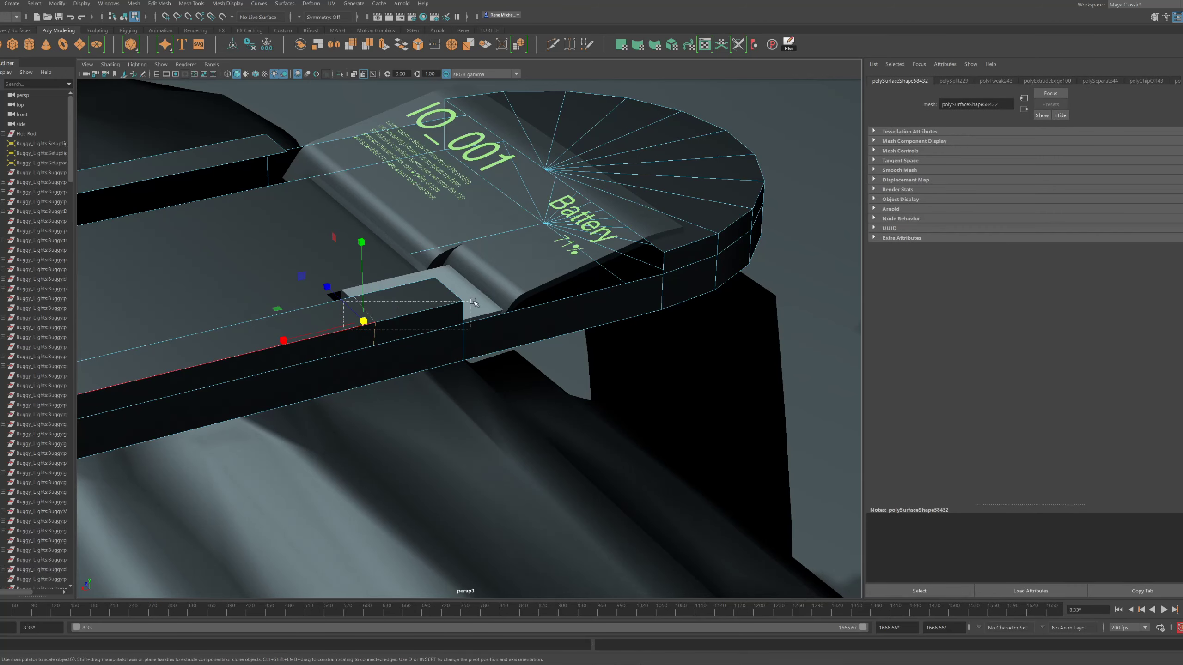
{"action": "key", "text": "ctrl+z"}
{"action": "left_click_drag", "start_coordinate": [285, 341], "coordinate": [401, 319]}
{"action": "left_click_drag", "start_coordinate": [396, 322], "coordinate": [345, 382], "text": "alt"}
{"action": "key", "text": "w"}
{"action": "key", "text": "F11"}
{"action": "left_click", "coordinate": [299, 431]}
{"action": "key", "text": "f"}
{"action": "scroll", "coordinate": [418, 411], "scroll_direction": "down", "scroll_amount": 5}
{"action": "left_click_drag", "start_coordinate": [418, 412], "coordinate": [477, 379], "text": "alt"}
{"action": "key", "text": "Delete"}
Adjust the small block's side vertices so it sits inside the opened corner notch
{"action": "key", "text": "F8"}
{"action": "left_click", "coordinate": [451, 355]}
{"action": "key", "text": "F9"}
{"action": "left_click_drag", "start_coordinate": [422, 387], "coordinate": [391, 280]}
{"action": "left_click_drag", "start_coordinate": [419, 334], "coordinate": [378, 316], "text": "alt"}
{"action": "right_click_drag", "start_coordinate": [440, 329], "coordinate": [480, 266]}
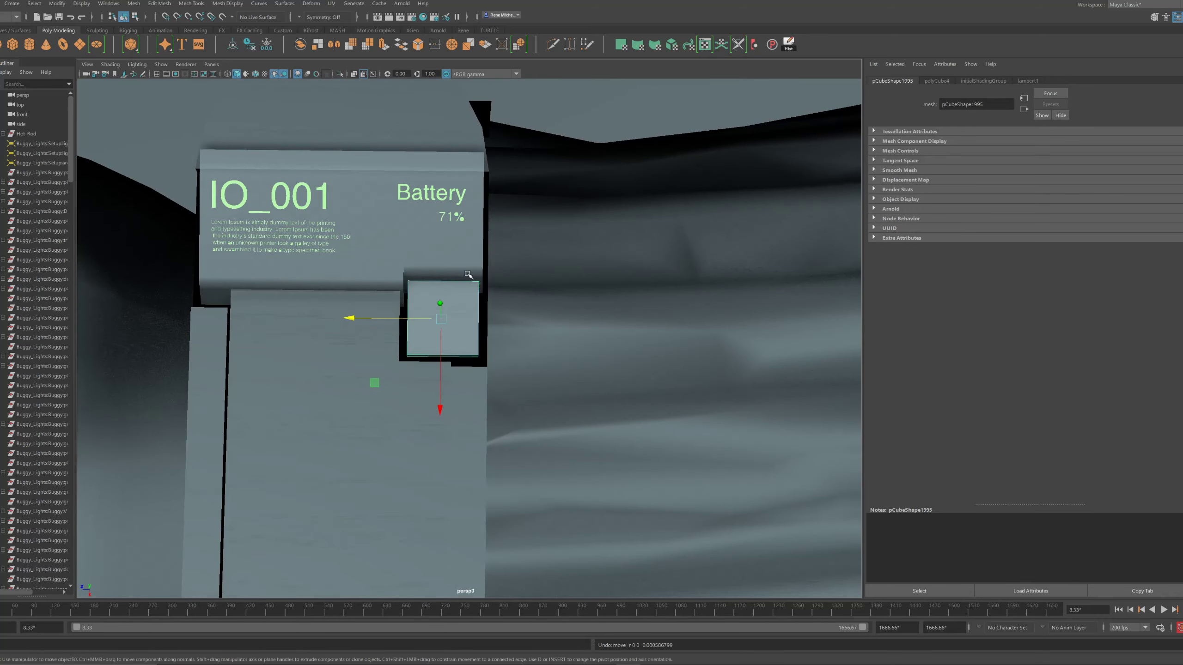
Duplicate the dark glass display panel on the oblong device
{"action": "mouse_move", "coordinate": [467, 272]}
{"action": "left_mouse_down", "text": "alt"}
{"action": "mouse_move", "coordinate": [459, 261]}
{"action": "mouse_move", "coordinate": [452, 283]}
{"action": "left_mouse_up", "text": "alt"}
{"action": "middle_click_drag", "start_coordinate": [452, 283], "coordinate": [413, 305], "text": "alt"}
{"action": "right_click_drag", "start_coordinate": [414, 305], "coordinate": [460, 301], "text": "alt"}
{"action": "left_click_drag", "start_coordinate": [461, 301], "coordinate": [426, 262], "text": "alt"}
{"action": "left_click", "coordinate": [476, 277]}
{"action": "key", "text": "ctrl+d"}
{"action": "left_click_drag", "start_coordinate": [524, 231], "coordinate": [558, 262]}
{"action": "key", "text": "F11"}
{"action": "left_click", "coordinate": [537, 253]}
{"action": "key", "text": "F8"}
{"action": "left_click_drag", "start_coordinate": [501, 301], "coordinate": [512, 287], "text": "alt"}
{"action": "key", "text": "ctrl+shift+x"}
{"action": "left_click", "coordinate": [426, 239]}
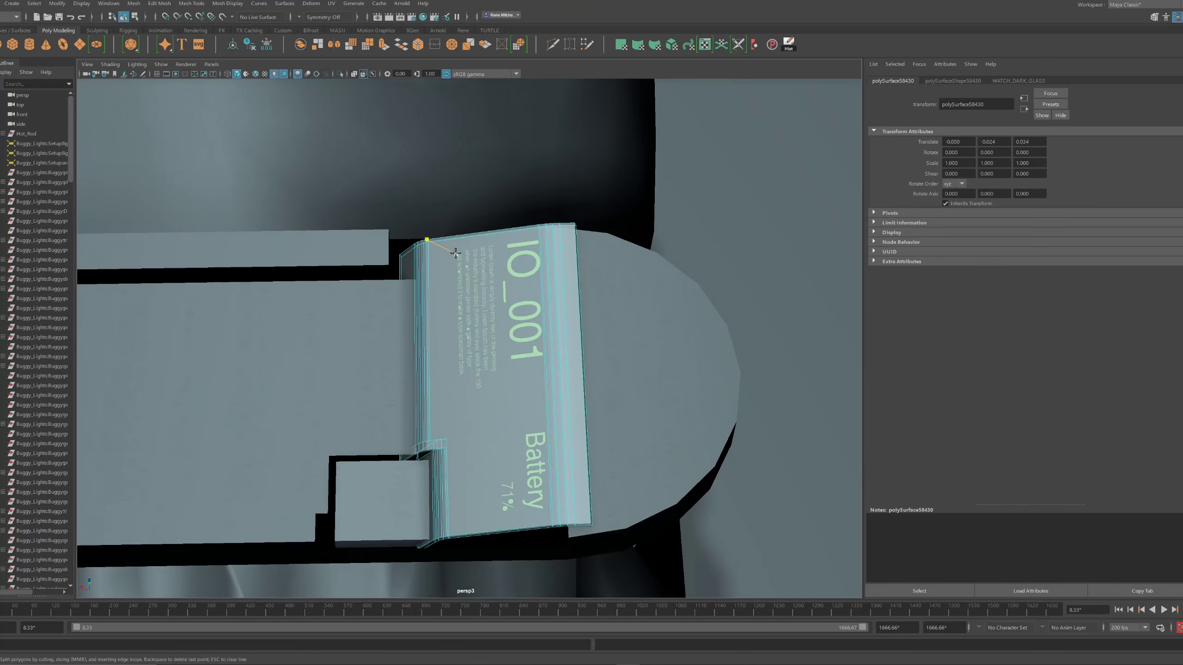
{"action": "left_click", "coordinate": [431, 250], "text": "ctrl"}
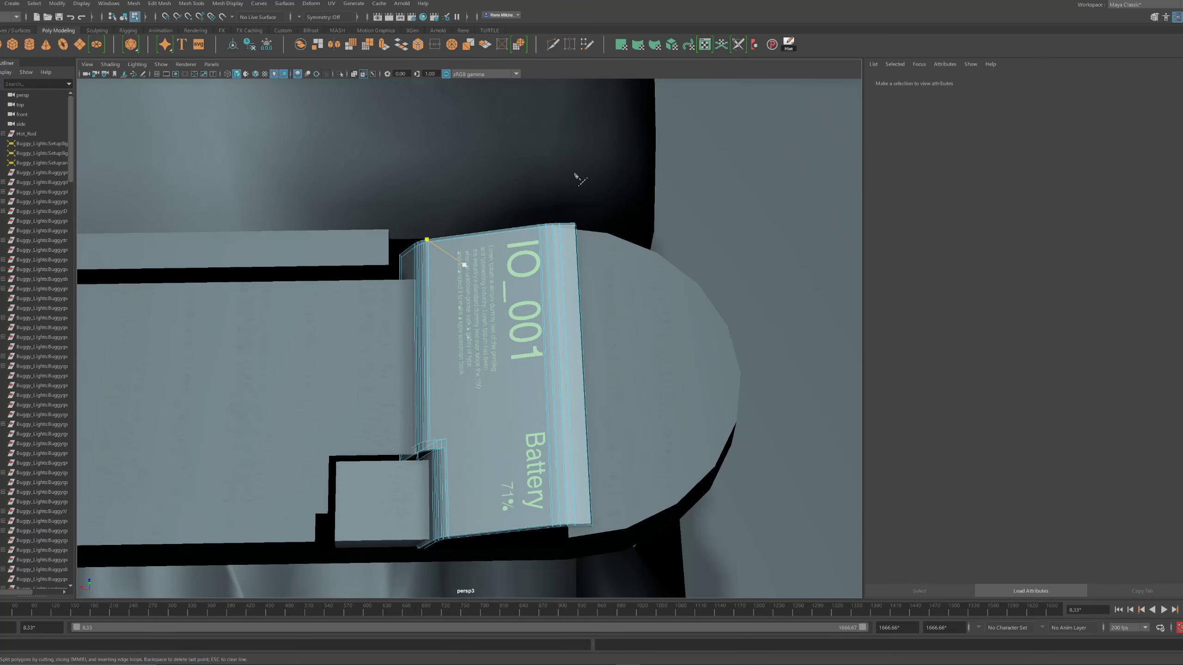
{"action": "key", "text": "F8"}
Isolate the glass panel and cut two straight edge lines across it, one near each short end
{"action": "left_click", "coordinate": [340, 74]}
{"action": "left_click_drag", "start_coordinate": [354, 266], "coordinate": [446, 218], "text": "alt"}
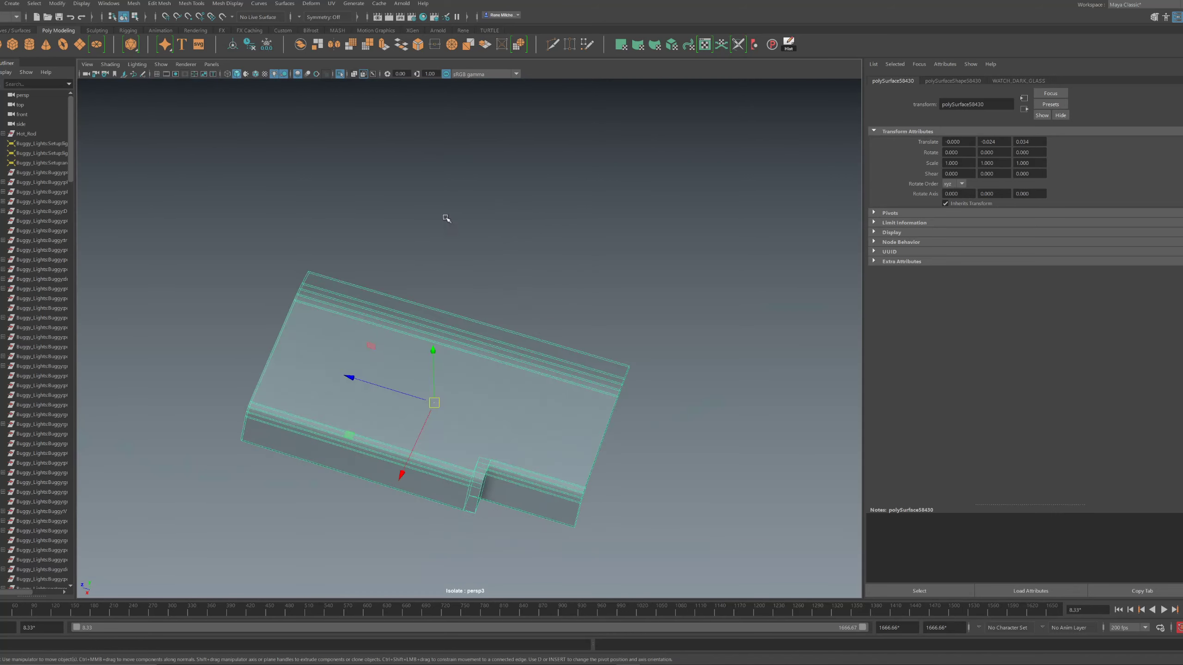
{"action": "right_click_drag", "start_coordinate": [446, 219], "coordinate": [551, 220], "text": "alt"}
{"action": "key", "text": "f"}
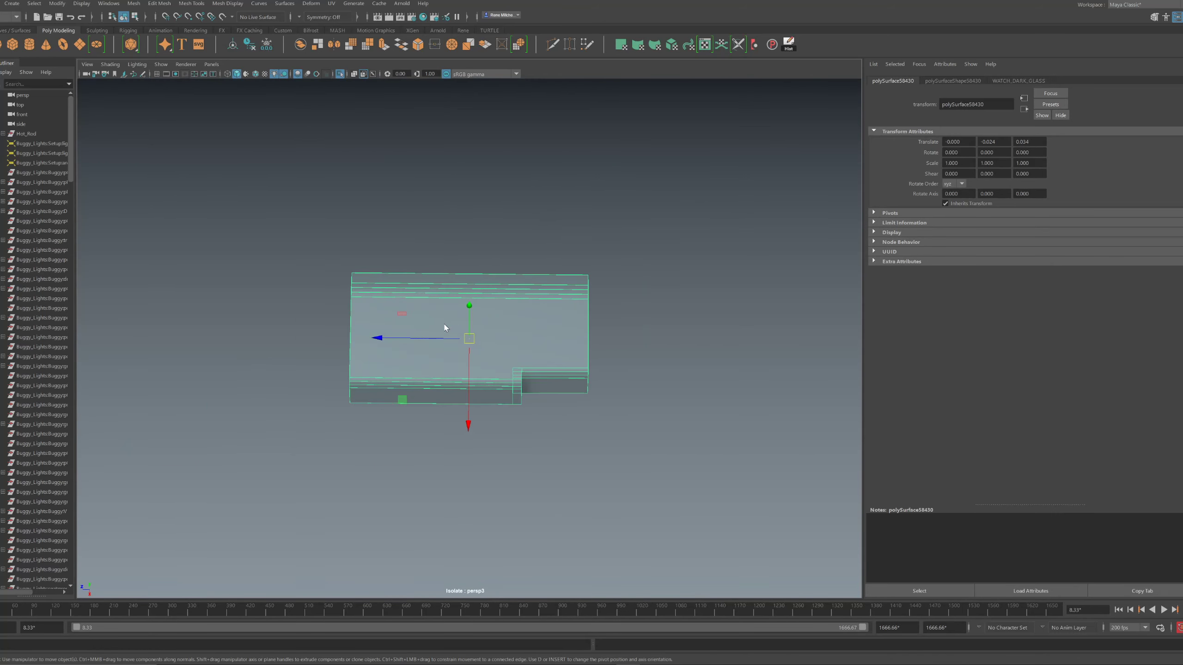
{"action": "key", "text": "ctrl+shift+x"}
{"action": "left_click_drag", "start_coordinate": [368, 269], "coordinate": [371, 274], "text": "alt"}
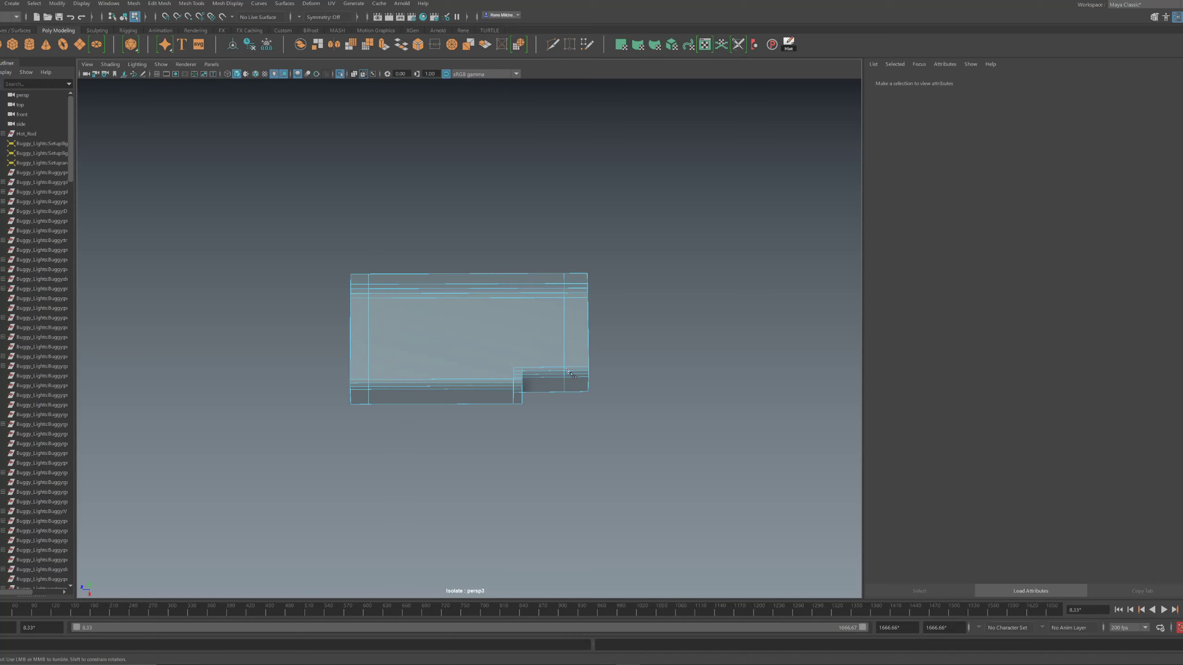
Slide both inserted edge lines outward, closer to the glass panel's short ends
{"action": "left_click", "coordinate": [557, 353]}
{"action": "key", "text": "r"}
{"action": "left_click_drag", "start_coordinate": [562, 337], "coordinate": [565, 338]}
{"action": "key", "text": "ctrl+z"}
{"action": "left_click_drag", "start_coordinate": [477, 333], "coordinate": [767, 330]}
{"action": "key", "text": "w"}
{"action": "left_click_drag", "start_coordinate": [524, 333], "coordinate": [531, 334]}
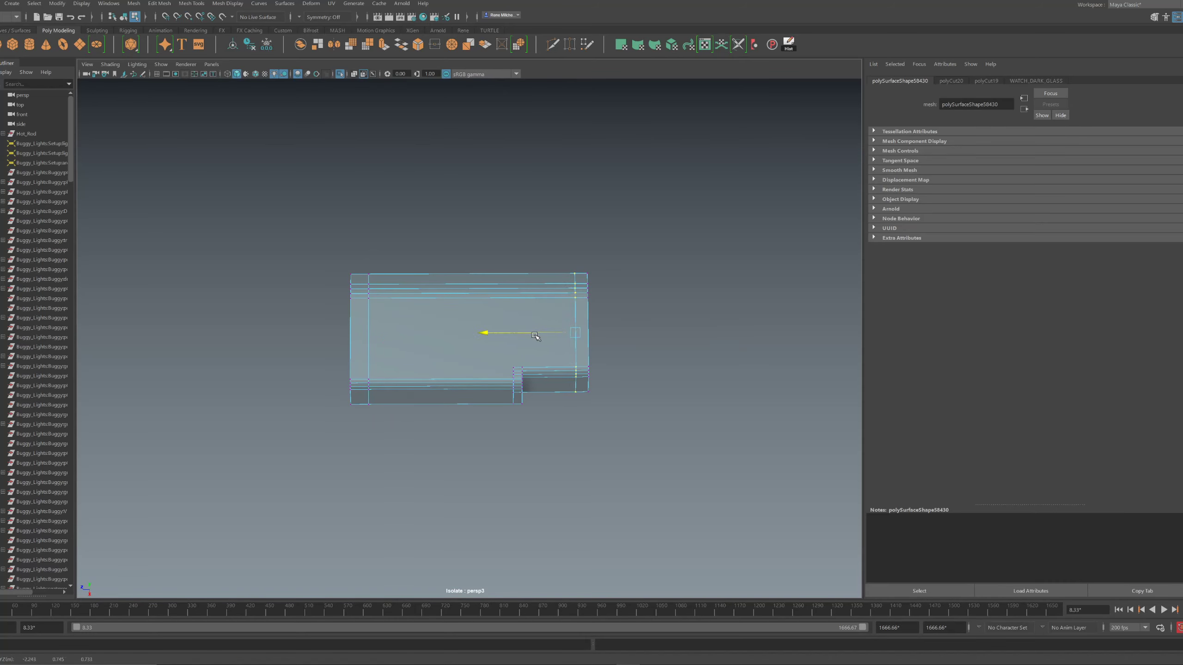
{"action": "double_click", "coordinate": [367, 276]}
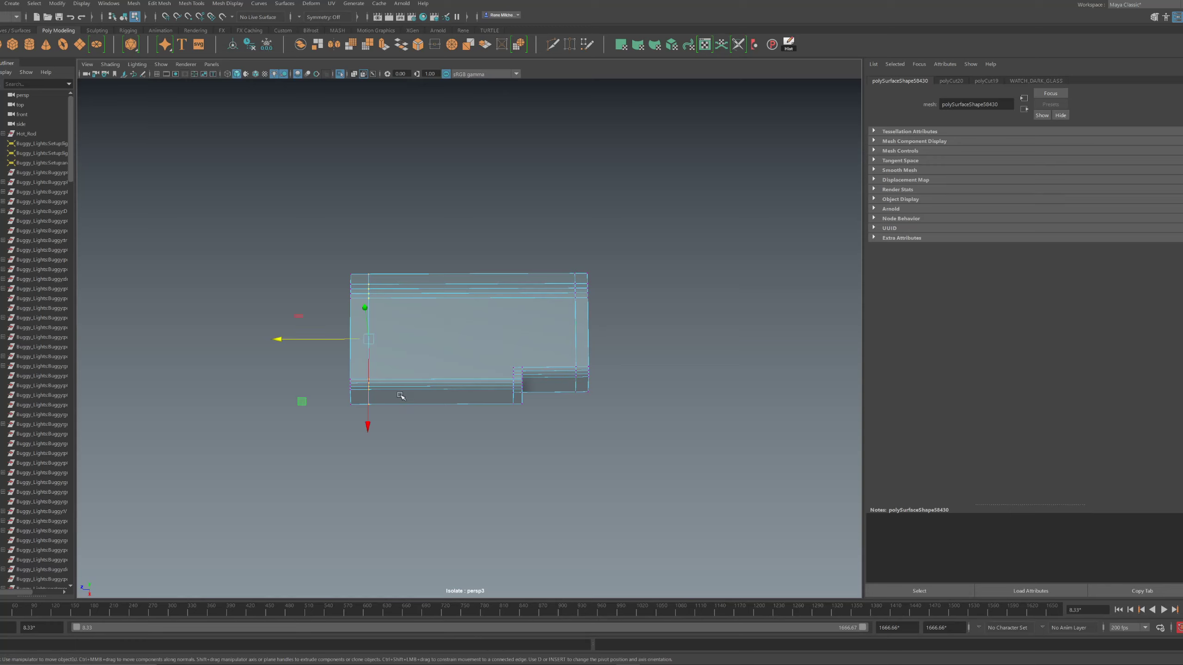
{"action": "left_click_drag", "start_coordinate": [340, 339], "coordinate": [341, 340]}
{"action": "key", "text": "w"}
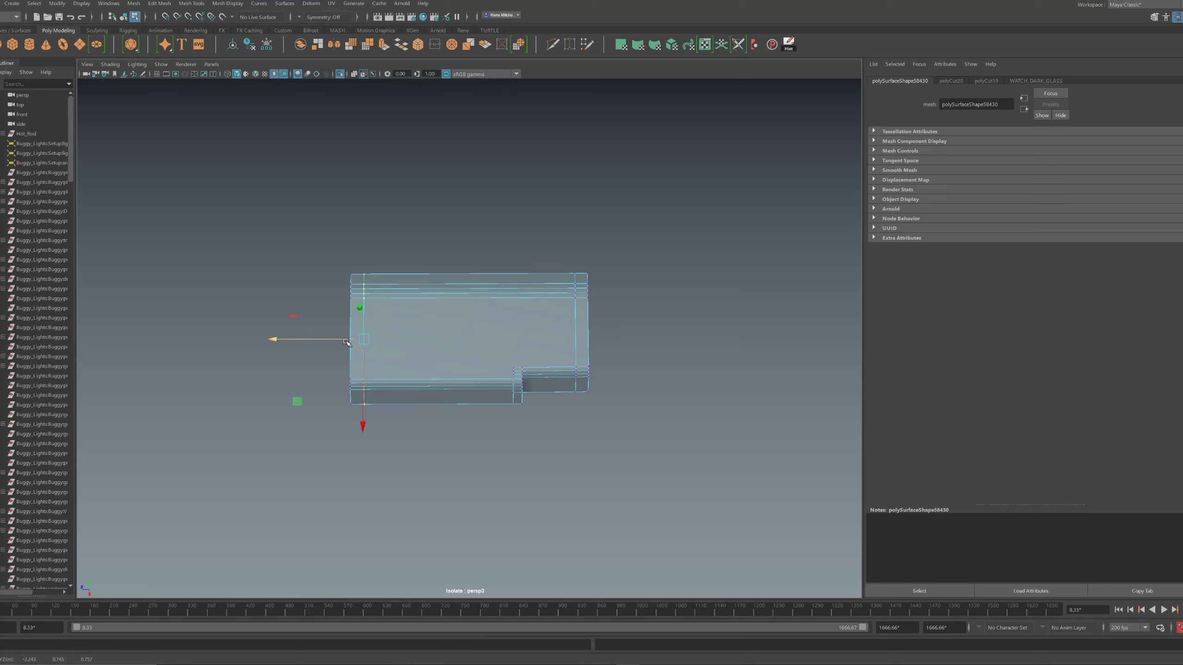
Extract the border faces along the panel's two ends and back edge, delete the remaining centre piece, and end the isolation
{"action": "left_click", "coordinate": [362, 401]}
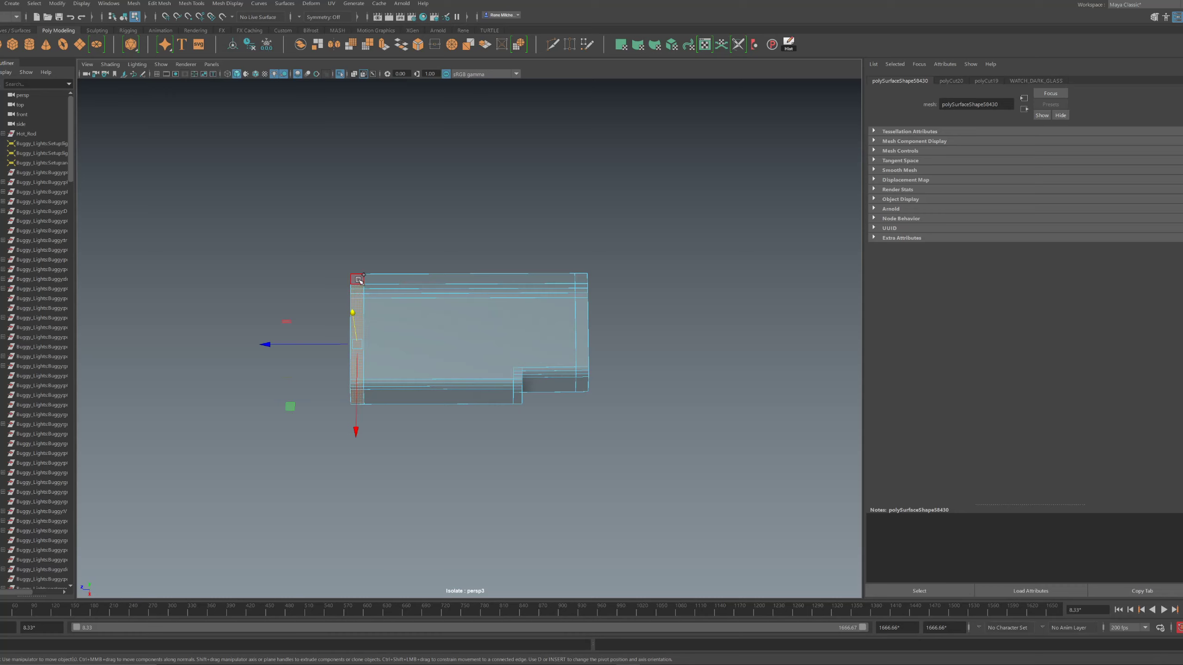
{"action": "double_click", "coordinate": [548, 281], "text": "shift"}
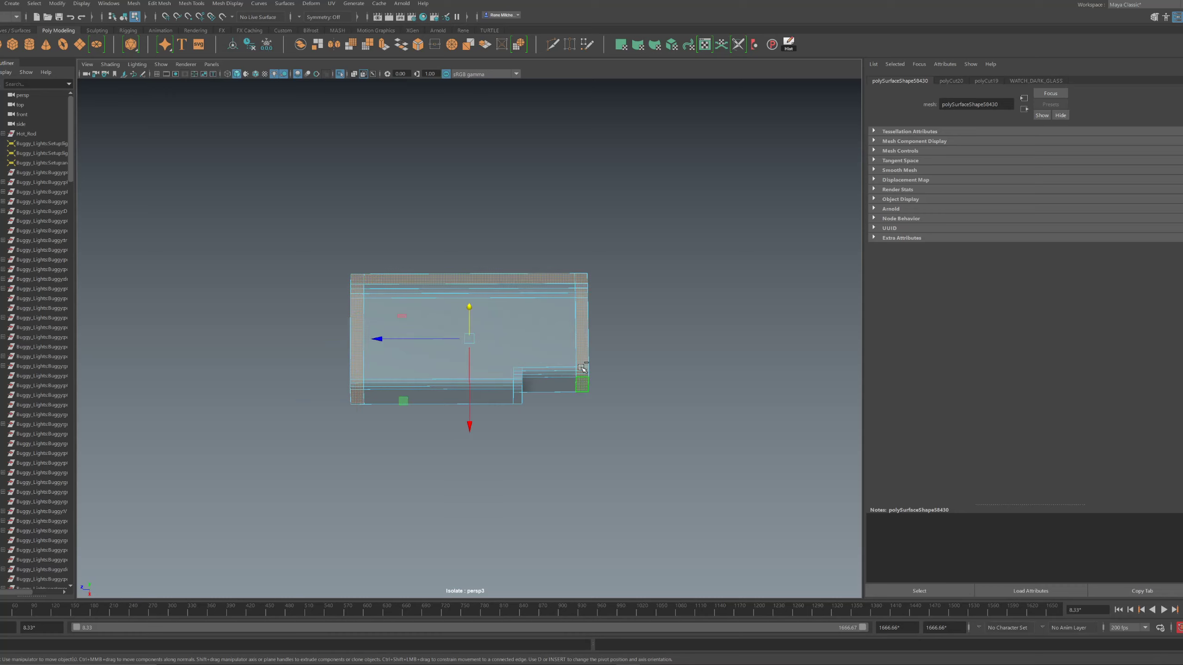
{"action": "right_click_drag", "start_coordinate": [583, 368], "coordinate": [574, 485]}
{"action": "left_click", "coordinate": [476, 349]}
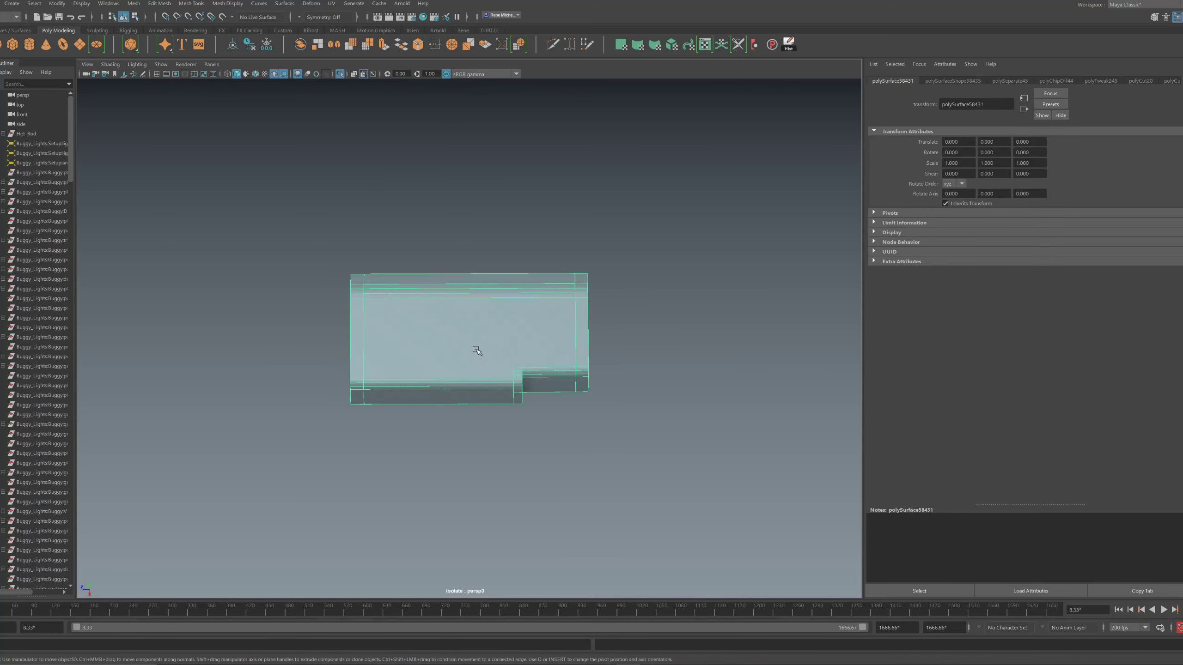
{"action": "key", "text": "Delete"}
{"action": "mouse_move", "coordinate": [478, 348]}
{"action": "left_mouse_down", "text": "alt"}
{"action": "mouse_move", "coordinate": [428, 322]}
{"action": "mouse_move", "coordinate": [497, 380]}
{"action": "mouse_move", "coordinate": [489, 320]}
{"action": "mouse_move", "coordinate": [471, 336]}
{"action": "left_mouse_up", "text": "alt"}
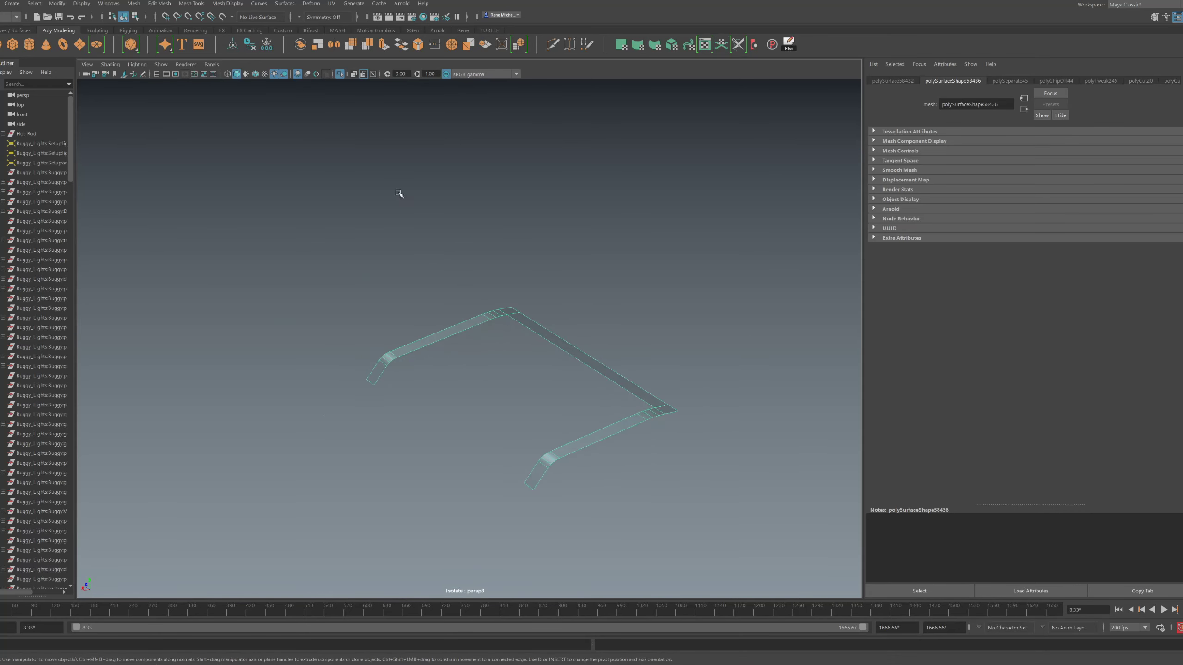
{"action": "left_click", "coordinate": [340, 74]}
Duplicate the small block and place the copy on the recessed panel beside the display
{"action": "left_click_drag", "start_coordinate": [475, 198], "coordinate": [694, 382], "text": "alt"}
{"action": "left_click", "coordinate": [552, 278]}
{"action": "middle_click_drag", "start_coordinate": [648, 135], "coordinate": [595, 265], "text": "alt"}
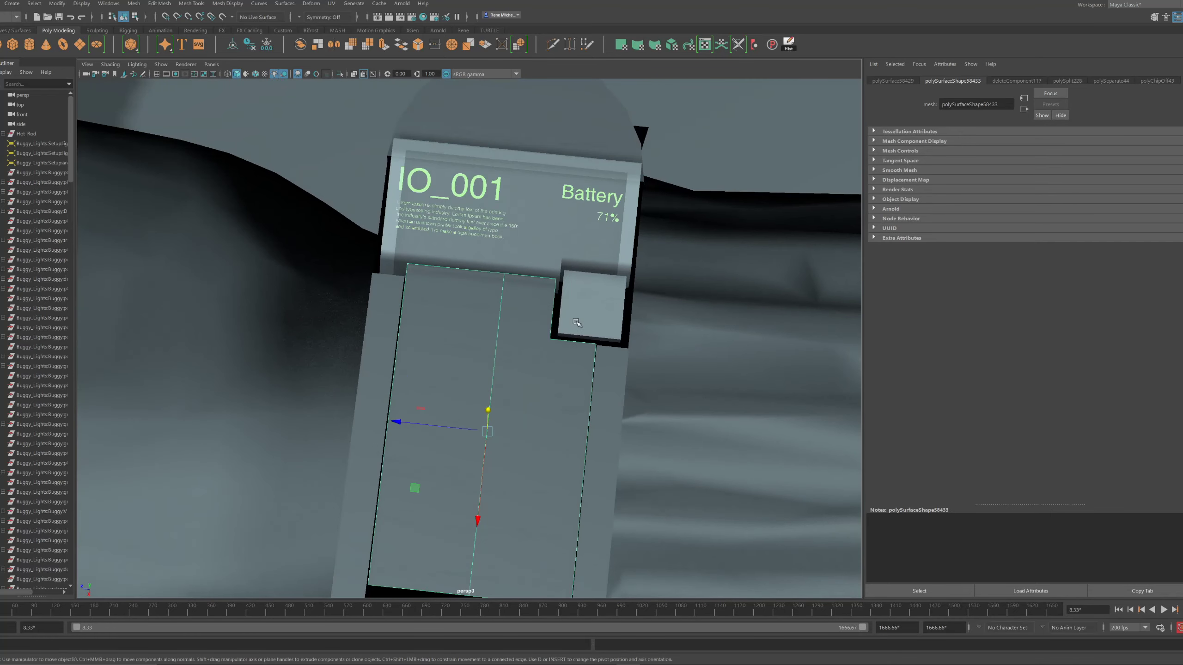
{"action": "left_click", "coordinate": [577, 323]}
{"action": "right_click_drag", "start_coordinate": [577, 323], "coordinate": [522, 354], "text": "alt"}
{"action": "left_click_drag", "start_coordinate": [521, 354], "coordinate": [401, 393], "text": "alt"}
{"action": "key", "text": "ctrl+d"}
{"action": "key", "text": "f"}
{"action": "right_click_drag", "start_coordinate": [536, 370], "coordinate": [510, 356], "text": "alt"}
{"action": "left_click_drag", "start_coordinate": [510, 356], "coordinate": [438, 342], "text": "alt"}
{"action": "right_click_drag", "start_coordinate": [438, 342], "coordinate": [483, 344], "text": "alt"}
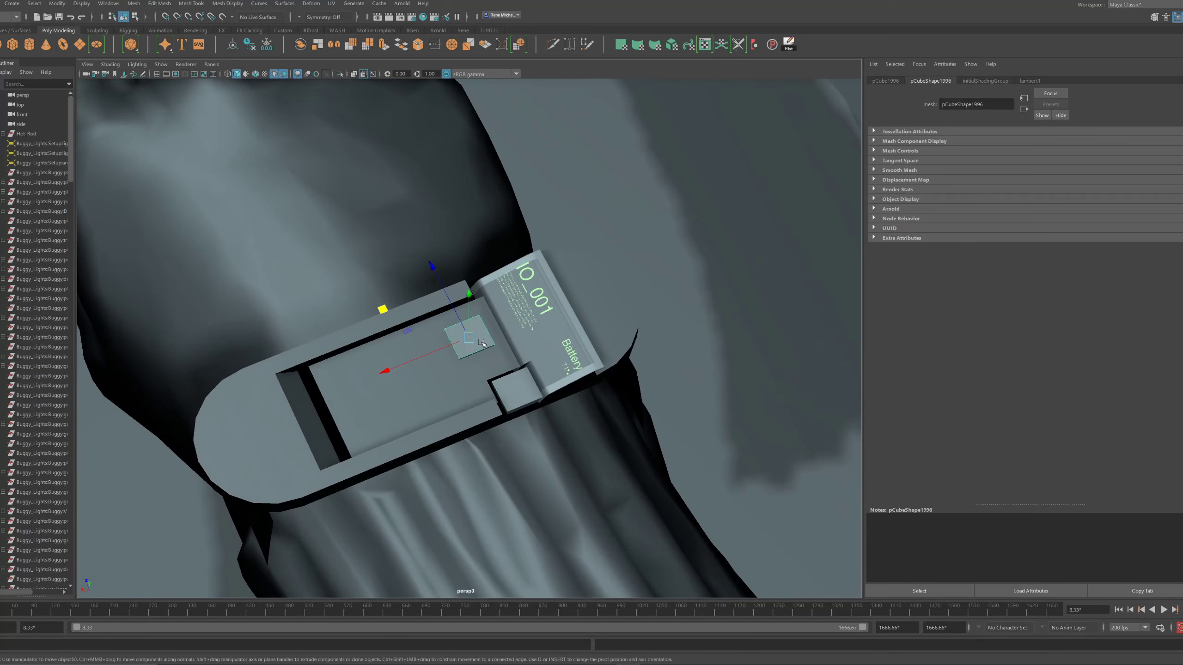
Stretch the copied block's vertices in width and length to form a flat plate covering most of the recessed panel
{"action": "mouse_move", "coordinate": [433, 299]}
{"action": "left_mouse_down", "text": "alt"}
{"action": "mouse_move", "coordinate": [466, 328]}
{"action": "mouse_move", "coordinate": [418, 317]}
{"action": "left_mouse_up", "text": "alt"}
{"action": "key", "text": "r"}
{"action": "key", "text": "w"}
{"action": "left_click_drag", "start_coordinate": [421, 320], "coordinate": [443, 323], "text": "alt"}
{"action": "left_click_drag", "start_coordinate": [524, 324], "coordinate": [477, 386]}
{"action": "left_click_drag", "start_coordinate": [483, 346], "coordinate": [418, 299]}
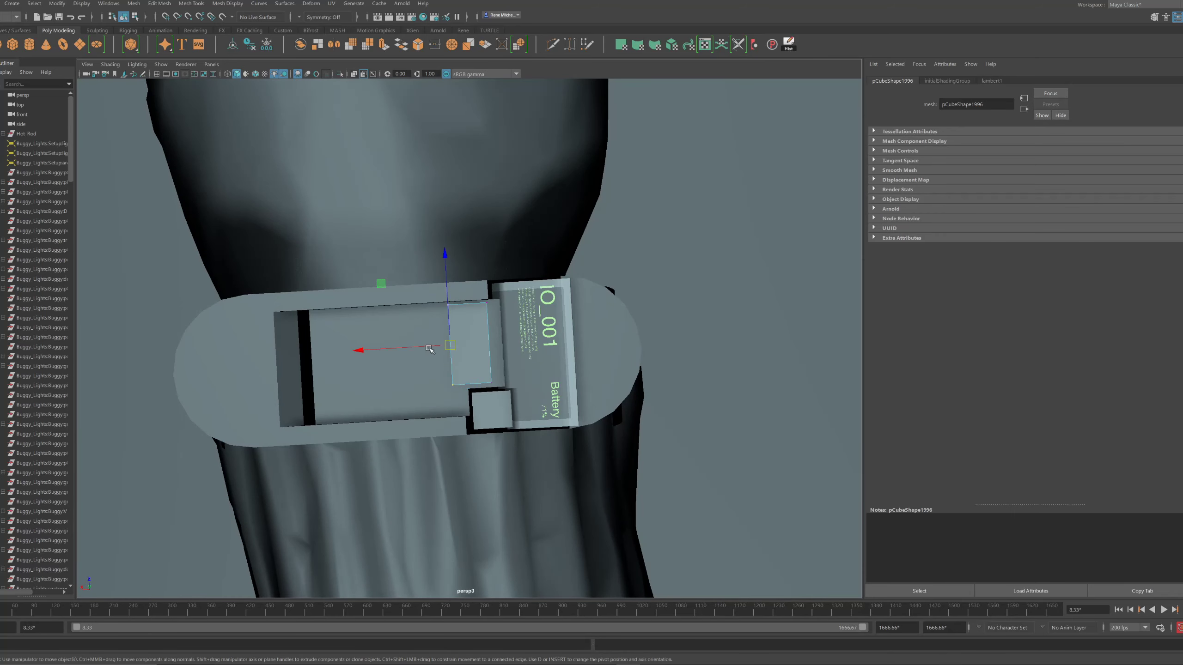
{"action": "left_click_drag", "start_coordinate": [430, 348], "coordinate": [296, 351]}
{"action": "left_click_drag", "start_coordinate": [450, 343], "coordinate": [545, 242], "text": "alt"}
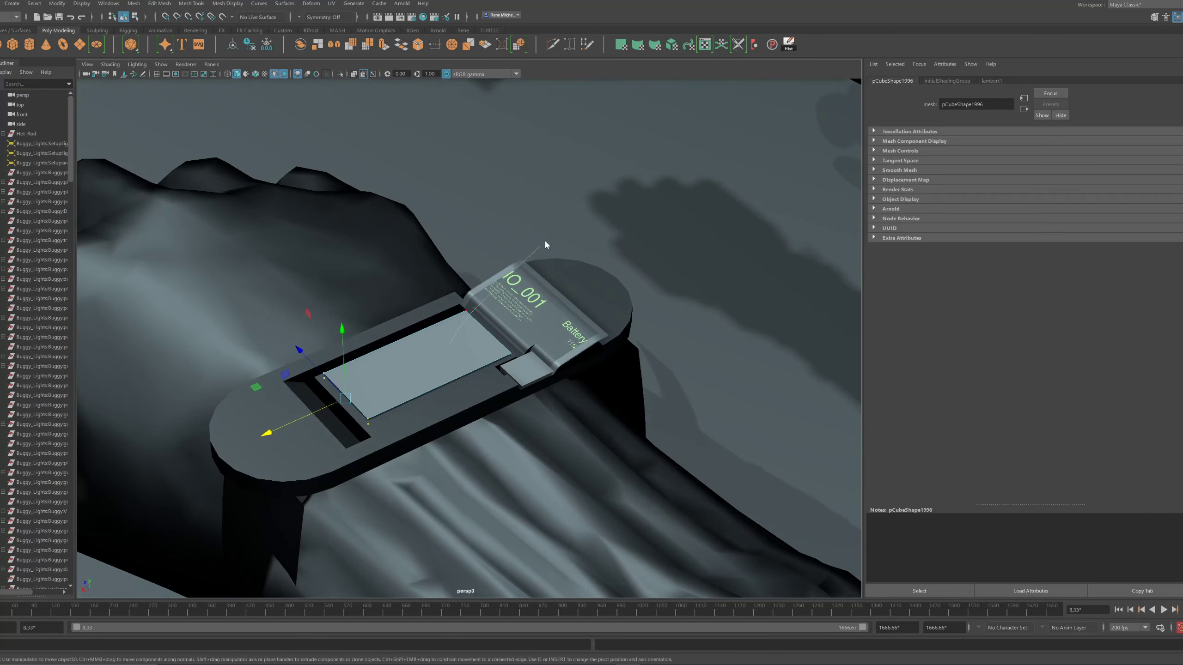
{"action": "right_click_drag", "start_coordinate": [545, 242], "coordinate": [549, 237]}
Duplicate the small block and flatten the copy's width into a thin bar
{"action": "key", "text": "f"}
{"action": "scroll", "coordinate": [512, 275], "scroll_direction": "down", "scroll_amount": 5}
{"action": "mouse_move", "coordinate": [498, 275]}
{"action": "left_mouse_down", "text": "alt"}
{"action": "mouse_move", "coordinate": [567, 285]}
{"action": "mouse_move", "coordinate": [567, 298]}
{"action": "left_mouse_up", "text": "alt"}
{"action": "scroll", "coordinate": [572, 288], "scroll_direction": "up", "scroll_amount": 2}
{"action": "middle_click_drag", "start_coordinate": [566, 298], "coordinate": [523, 321], "text": "alt"}
{"action": "left_click_drag", "start_coordinate": [524, 320], "coordinate": [532, 307], "text": "alt"}
{"action": "middle_click_drag", "start_coordinate": [532, 307], "coordinate": [542, 306], "text": "alt"}
{"action": "right_click_drag", "start_coordinate": [543, 306], "coordinate": [558, 324], "text": "alt"}
{"action": "left_click_drag", "start_coordinate": [557, 323], "coordinate": [518, 315], "text": "alt"}
{"action": "key", "text": "ctrl+d"}
{"action": "left_click_drag", "start_coordinate": [339, 334], "coordinate": [436, 361]}
{"action": "key", "text": "r"}
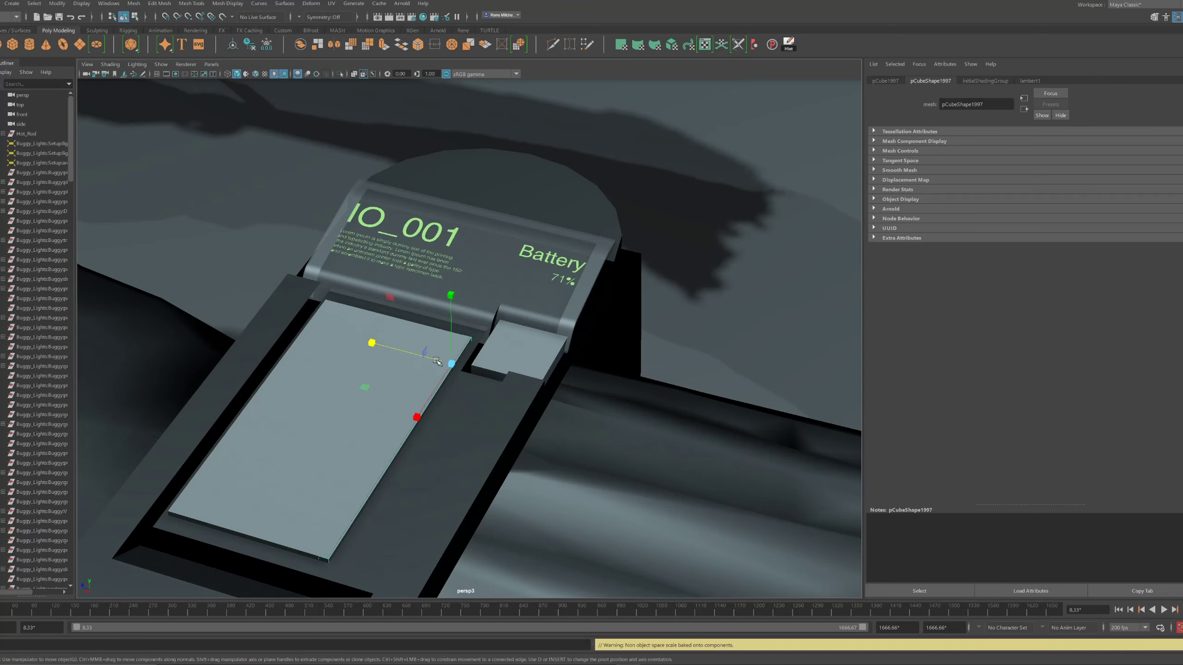
{"action": "key", "text": "r"}
{"action": "left_click", "coordinate": [505, 377]}
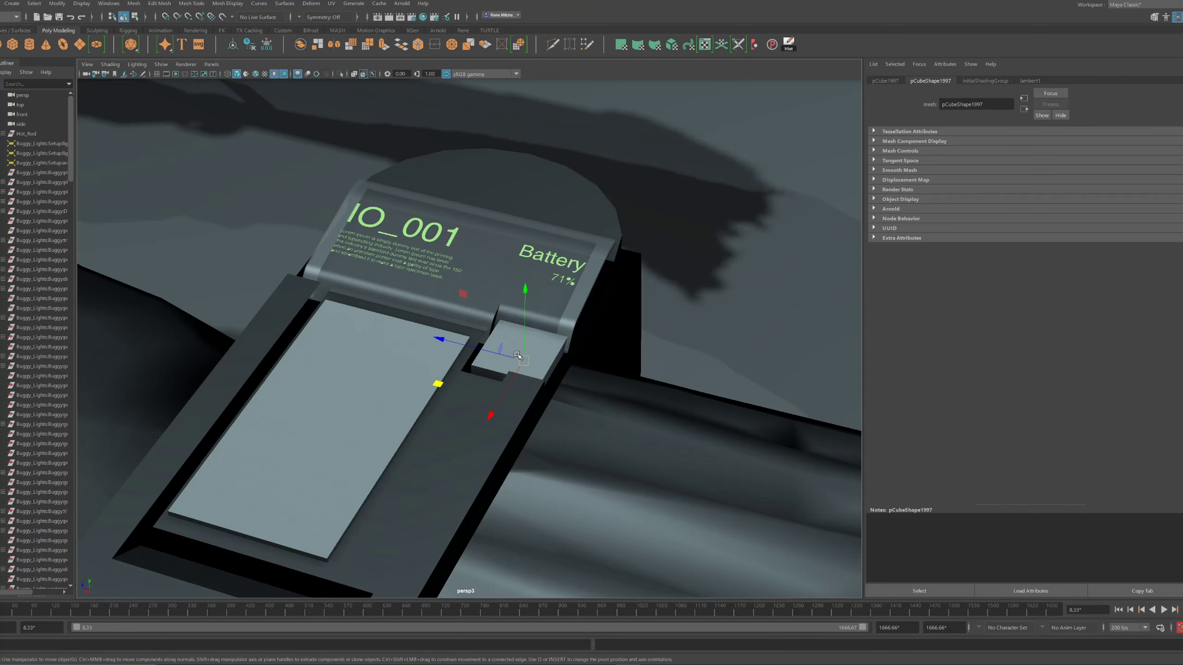
Scale the thin bar and pull back its front end to shorten it along the small block's inner edge
{"action": "left_click_drag", "start_coordinate": [518, 355], "coordinate": [460, 344], "text": "alt"}
{"action": "key", "text": "r"}
{"action": "left_click_drag", "start_coordinate": [382, 336], "coordinate": [343, 334]}
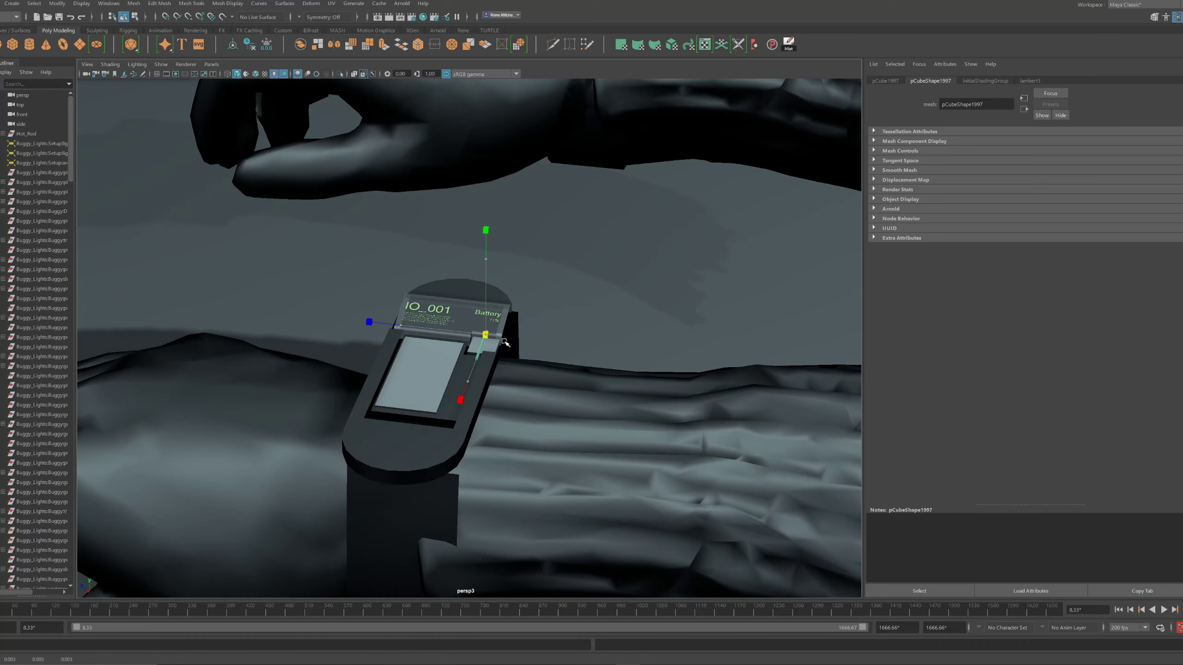
{"action": "key", "text": "f"}
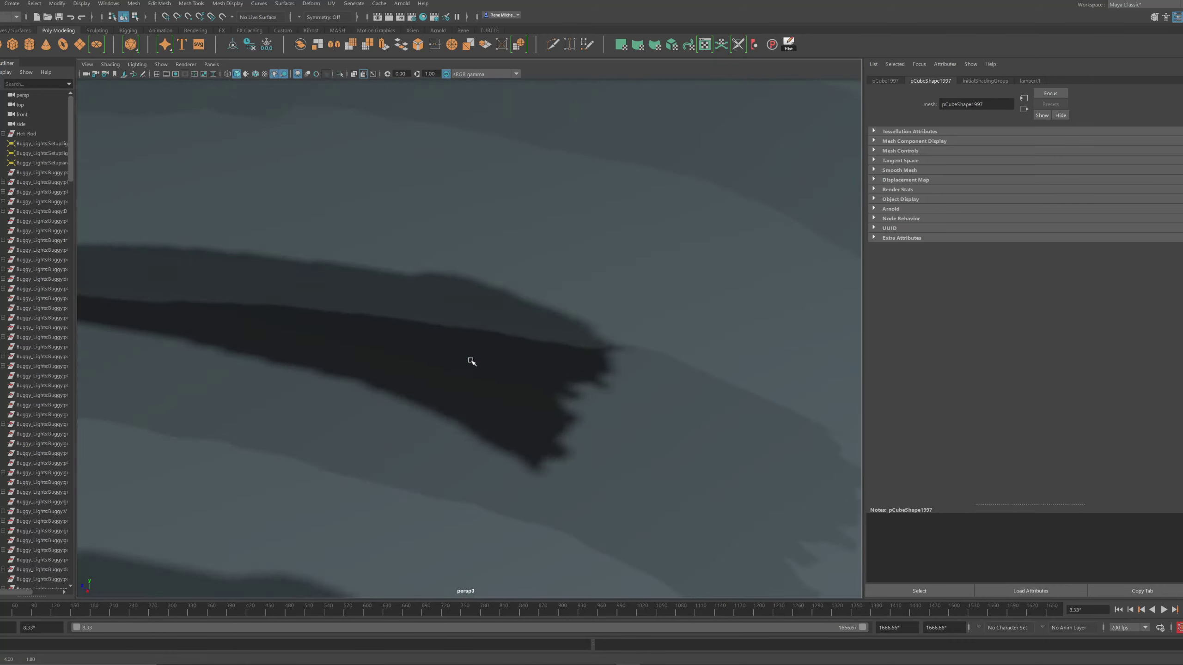
{"action": "key", "text": "w"}
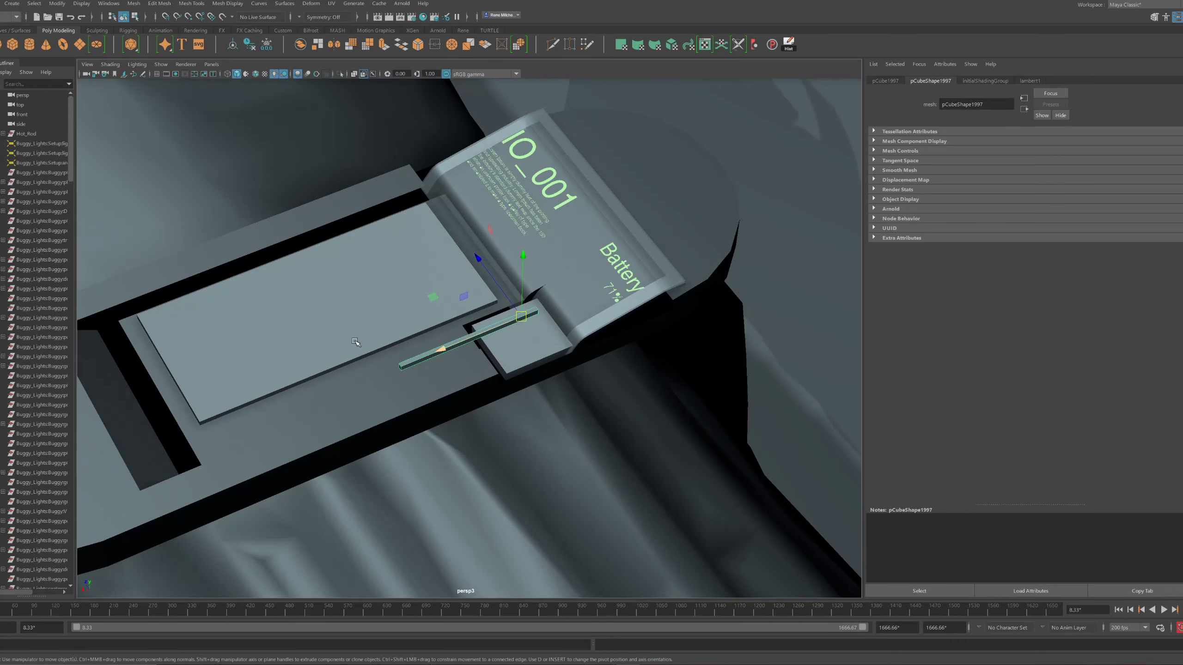
{"action": "left_click_drag", "start_coordinate": [401, 369], "coordinate": [458, 354]}
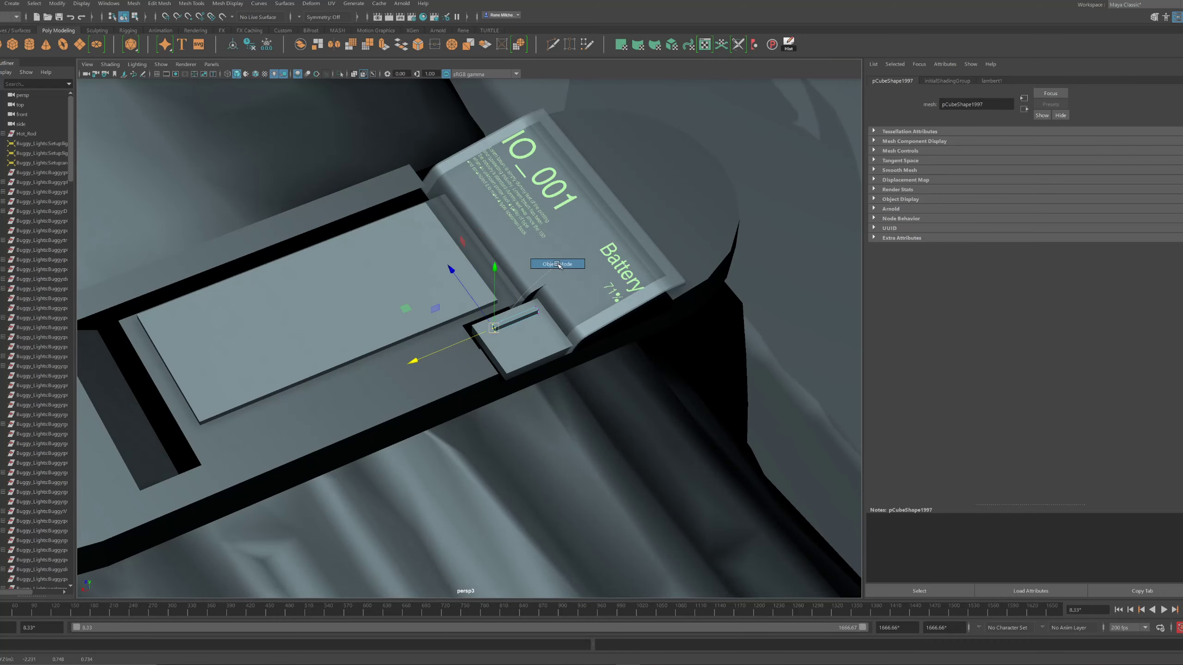
Try positioning the thin bar between the small block and the display's notch
{"action": "left_click_drag", "start_coordinate": [559, 265], "coordinate": [508, 317], "text": "alt"}
{"action": "right_click_drag", "start_coordinate": [508, 317], "coordinate": [526, 310], "text": "alt"}
{"action": "left_click_drag", "start_coordinate": [526, 310], "coordinate": [447, 380], "text": "alt"}
{"action": "middle_click_drag", "start_coordinate": [368, 347], "coordinate": [407, 347]}
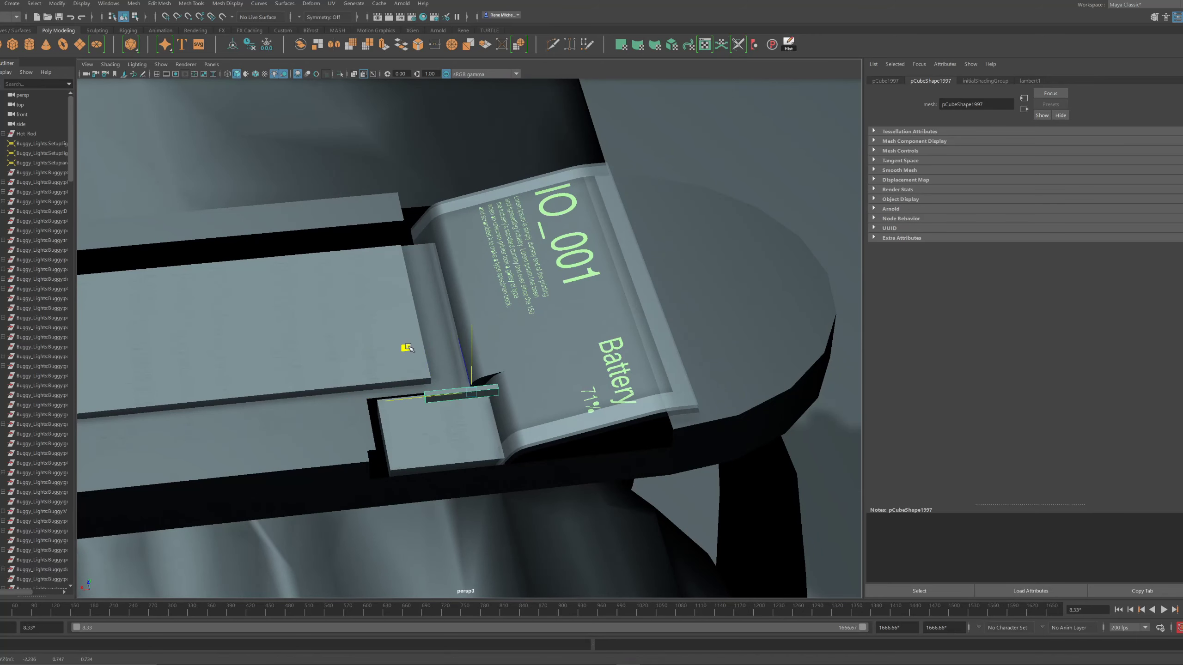
{"action": "left_click_drag", "start_coordinate": [483, 370], "coordinate": [487, 354], "text": "alt"}
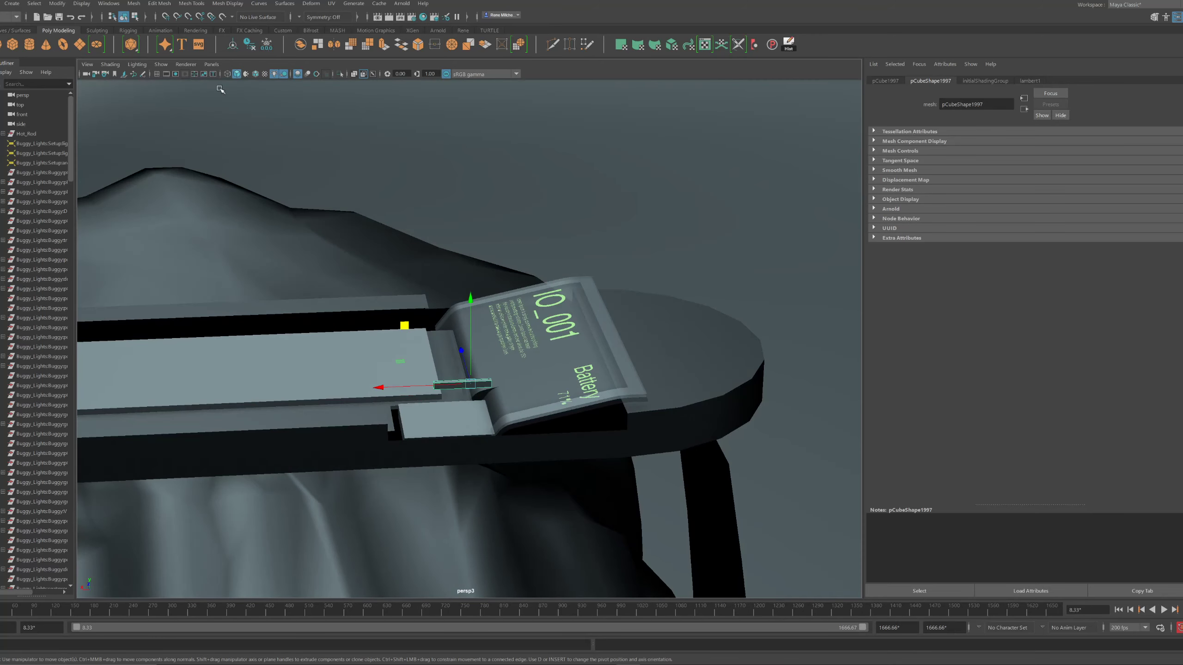
{"action": "left_click_drag", "start_coordinate": [410, 300], "coordinate": [421, 276], "text": "alt"}
Keep only the front sloped and rounded faces of a duplicate of the glass panel and delete its other faces
{"action": "left_click", "coordinate": [490, 332]}
{"action": "scroll", "coordinate": [422, 277], "scroll_direction": "up", "scroll_amount": 4}
{"action": "right_click_drag", "start_coordinate": [420, 322], "coordinate": [418, 385]}
{"action": "left_click", "coordinate": [417, 386]}
{"action": "double_click", "coordinate": [437, 361], "text": "shift"}
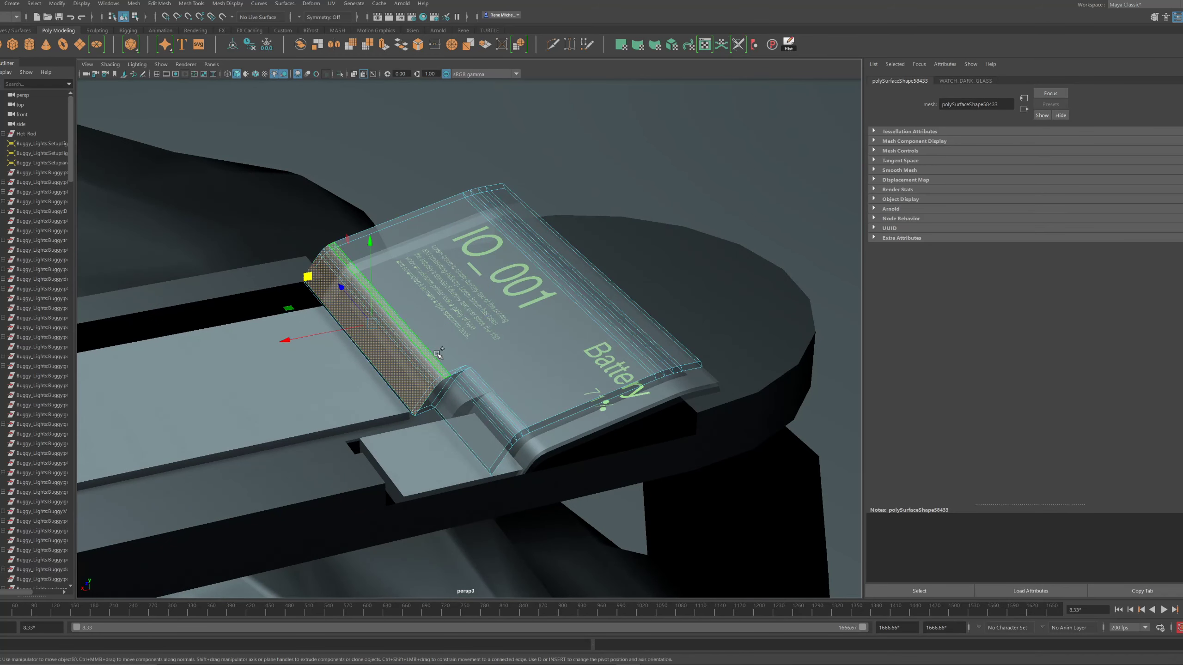
{"action": "key", "text": "ctrl+shift+i"}
{"action": "key", "text": "Delete"}
{"action": "scroll", "coordinate": [422, 345], "scroll_direction": "down", "scroll_amount": 3}
{"action": "left_click_drag", "start_coordinate": [394, 338], "coordinate": [415, 343], "text": "alt"}
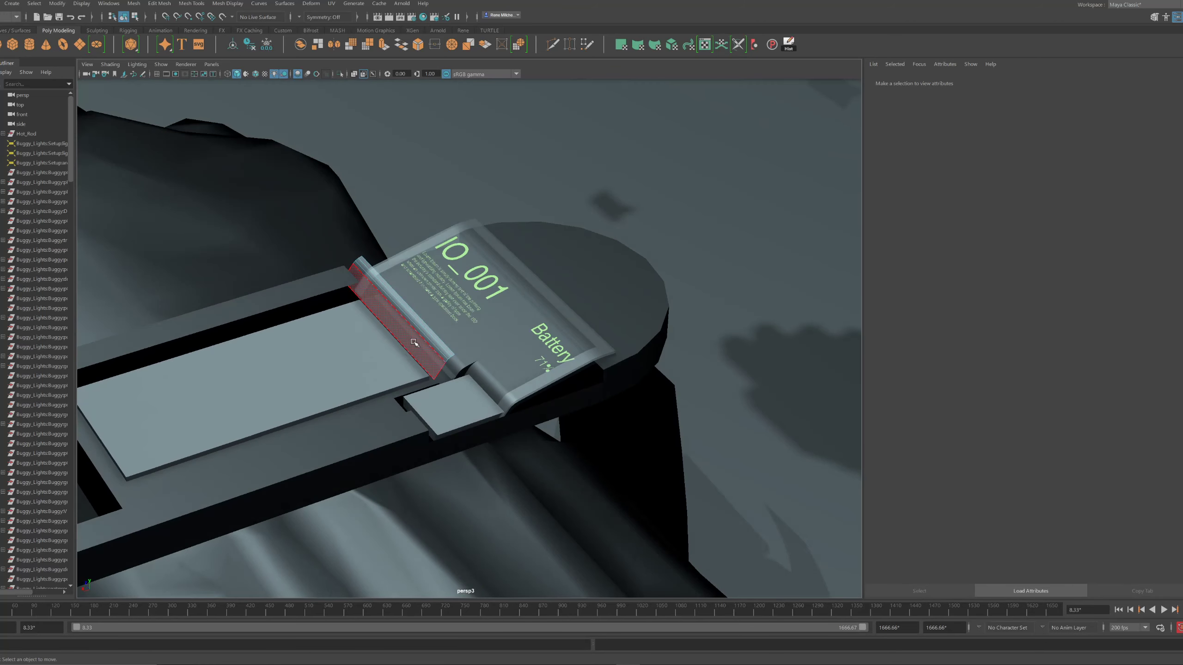
Move the sloped piece's far-end vertices toward the notch to reduce it to a narrow strip
{"action": "left_click", "coordinate": [359, 272]}
{"action": "left_click_drag", "start_coordinate": [346, 262], "coordinate": [402, 325]}
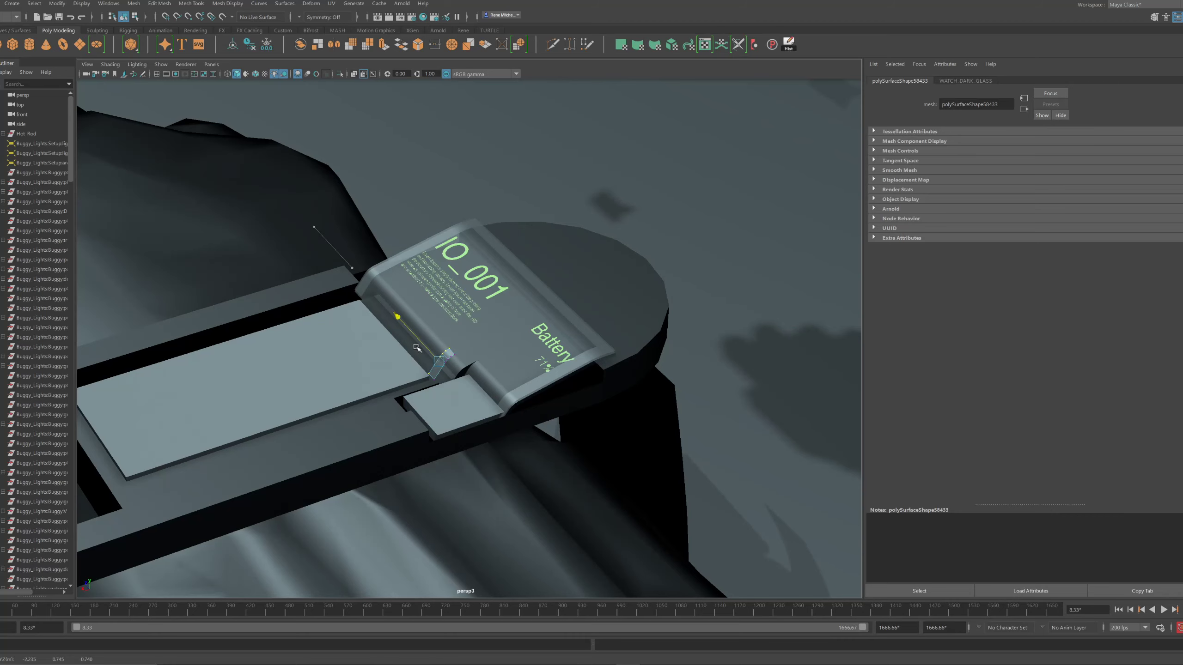
{"action": "scroll", "coordinate": [462, 313], "scroll_direction": "up", "scroll_amount": 3}
{"action": "key", "text": "F8"}
Position the narrow sloped strip in the display's notch beside the small block and assign it the dark grey material
{"action": "scroll", "coordinate": [517, 342], "scroll_direction": "down", "scroll_amount": 3}
{"action": "left_click_drag", "start_coordinate": [517, 342], "coordinate": [475, 306], "text": "alt"}
{"action": "left_click_drag", "start_coordinate": [458, 250], "coordinate": [488, 267]}
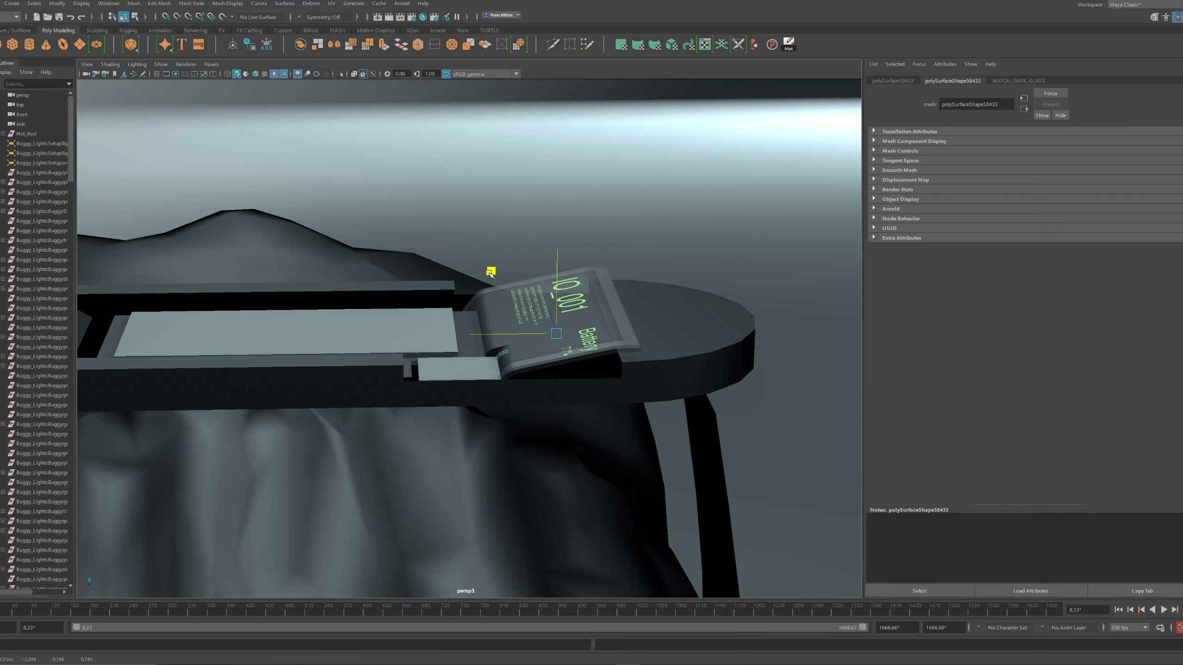
{"action": "scroll", "coordinate": [501, 275], "scroll_direction": "down", "scroll_amount": 3}
{"action": "left_click_drag", "start_coordinate": [502, 275], "coordinate": [505, 329], "text": "alt"}
{"action": "scroll", "coordinate": [495, 318], "scroll_direction": "up", "scroll_amount": 5}
{"action": "left_click_drag", "start_coordinate": [483, 218], "coordinate": [486, 221]}
{"action": "right_click_drag", "start_coordinate": [516, 458], "coordinate": [558, 459]}
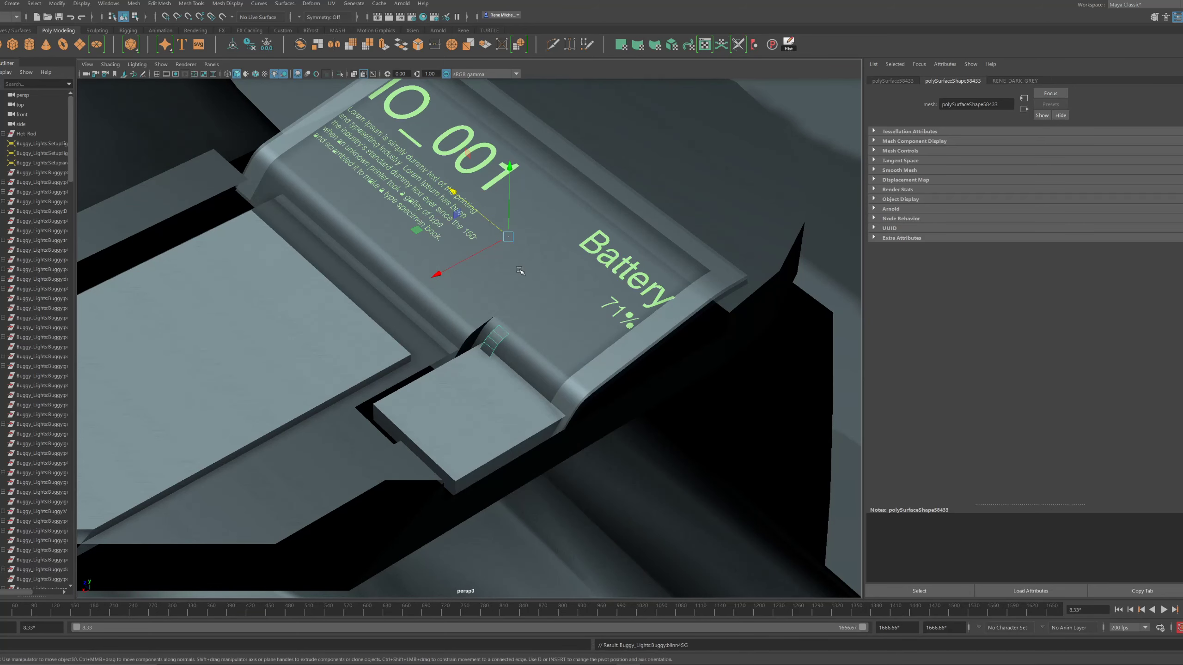
{"action": "left_click_drag", "start_coordinate": [520, 271], "coordinate": [465, 215], "text": "alt"}
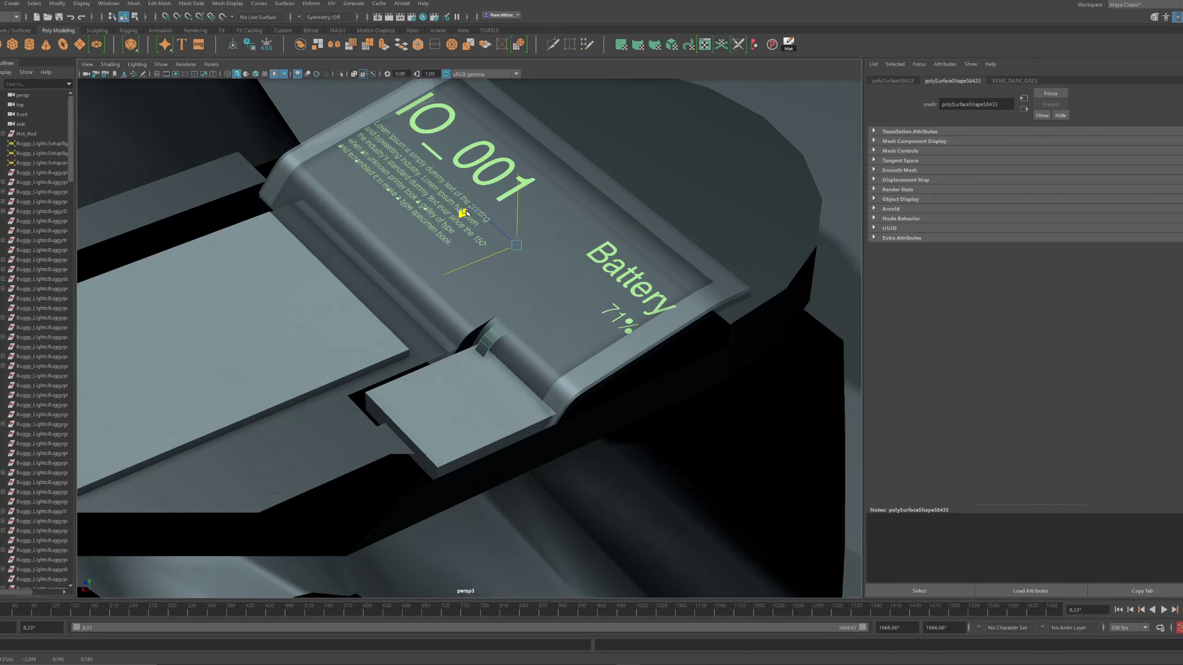
Center the pivot of the small curved strip at the notch beside the display panel
{"action": "left_click_drag", "start_coordinate": [529, 294], "coordinate": [350, 160], "text": "alt"}
{"action": "left_click", "coordinate": [58, 4]}
{"action": "left_click", "coordinate": [76, 73]}
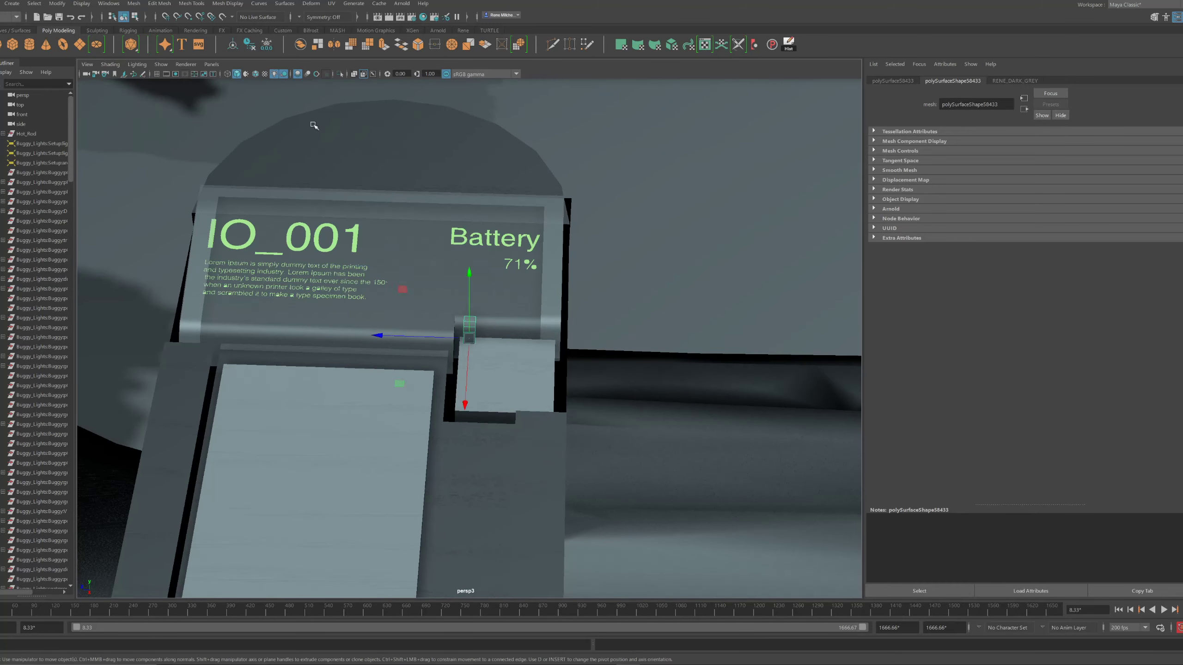
{"action": "left_click", "coordinate": [532, 156]}
{"action": "right_click_drag", "start_coordinate": [637, 184], "coordinate": [602, 180], "text": "alt"}
{"action": "left_click_drag", "start_coordinate": [602, 180], "coordinate": [470, 333], "text": "alt"}
{"action": "key", "text": "ctrl+z"}
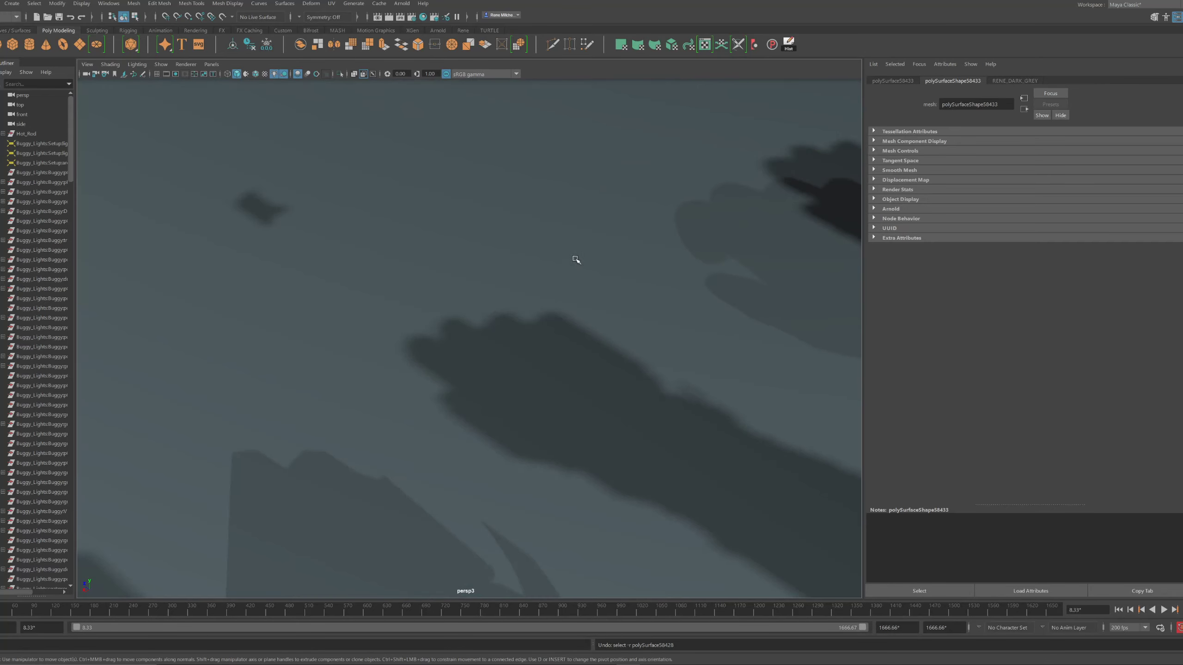
Extrude the faces of the small curved strip with a thickness of 0.04
{"action": "scroll", "coordinate": [554, 263], "scroll_direction": "down", "scroll_amount": 5}
{"action": "scroll", "coordinate": [501, 314], "scroll_direction": "up", "scroll_amount": 4}
{"action": "scroll", "coordinate": [502, 315], "scroll_direction": "down", "scroll_amount": 4}
{"action": "key", "text": "F11"}
{"action": "double_click", "coordinate": [474, 330]}
{"action": "key", "text": "ctrl+e"}
{"action": "left_click_drag", "start_coordinate": [396, 98], "coordinate": [402, 98]}
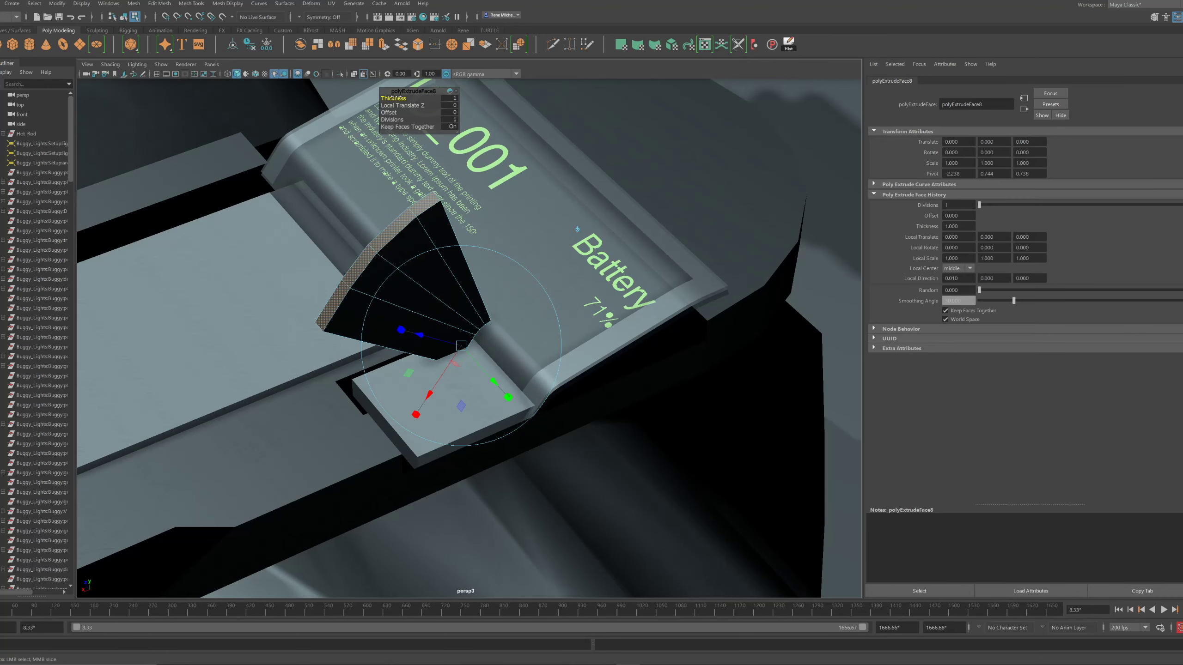
{"action": "key", "text": "ctrl+z"}
{"action": "middle_click_drag", "start_coordinate": [397, 98], "coordinate": [436, 96]}
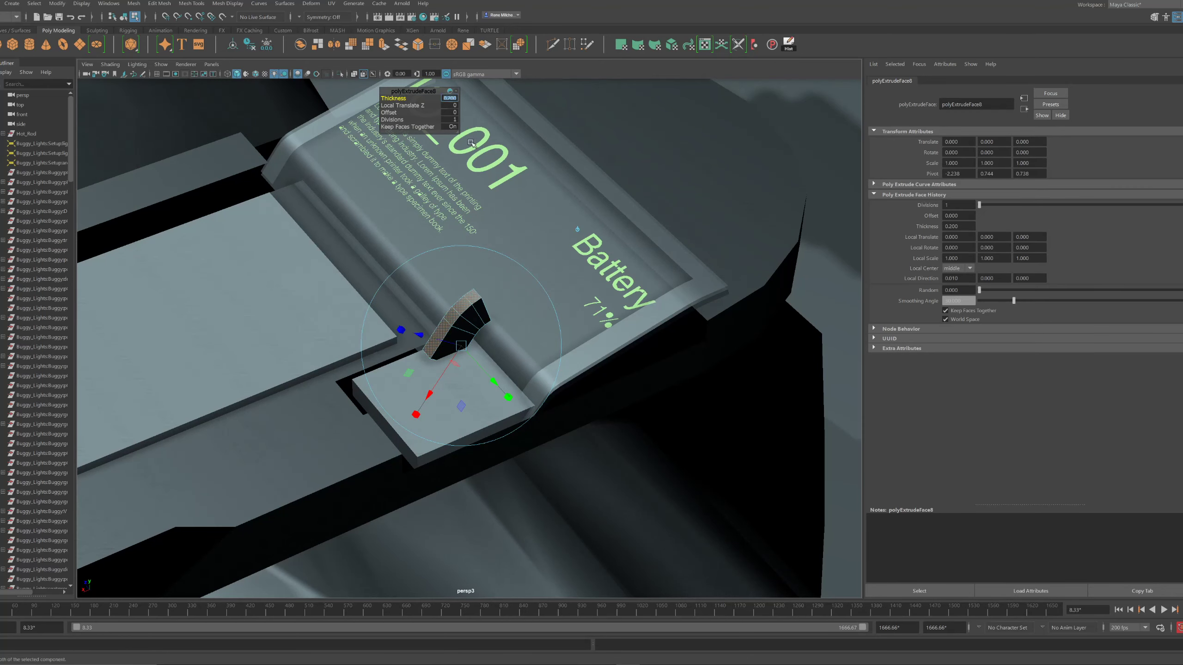
{"action": "key", "text": "Return"}
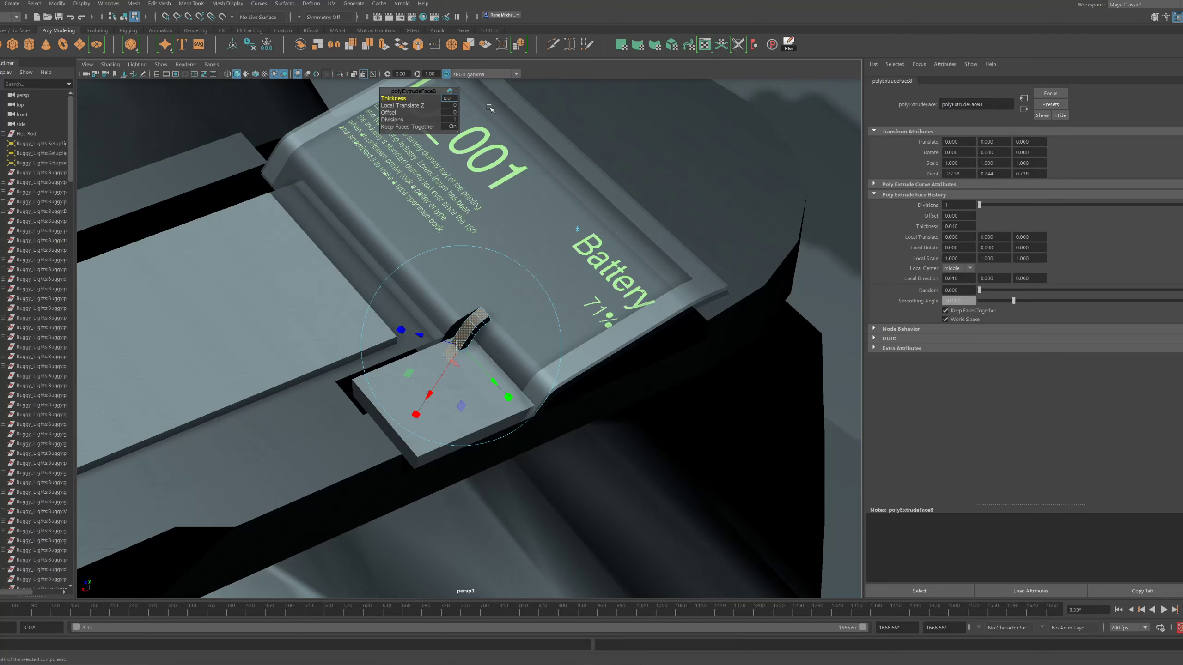
Scale the thickened curved strip narrower along its width
{"action": "left_click_drag", "start_coordinate": [582, 239], "coordinate": [671, 282], "text": "alt"}
{"action": "key", "text": "F8"}
{"action": "key", "text": "r"}
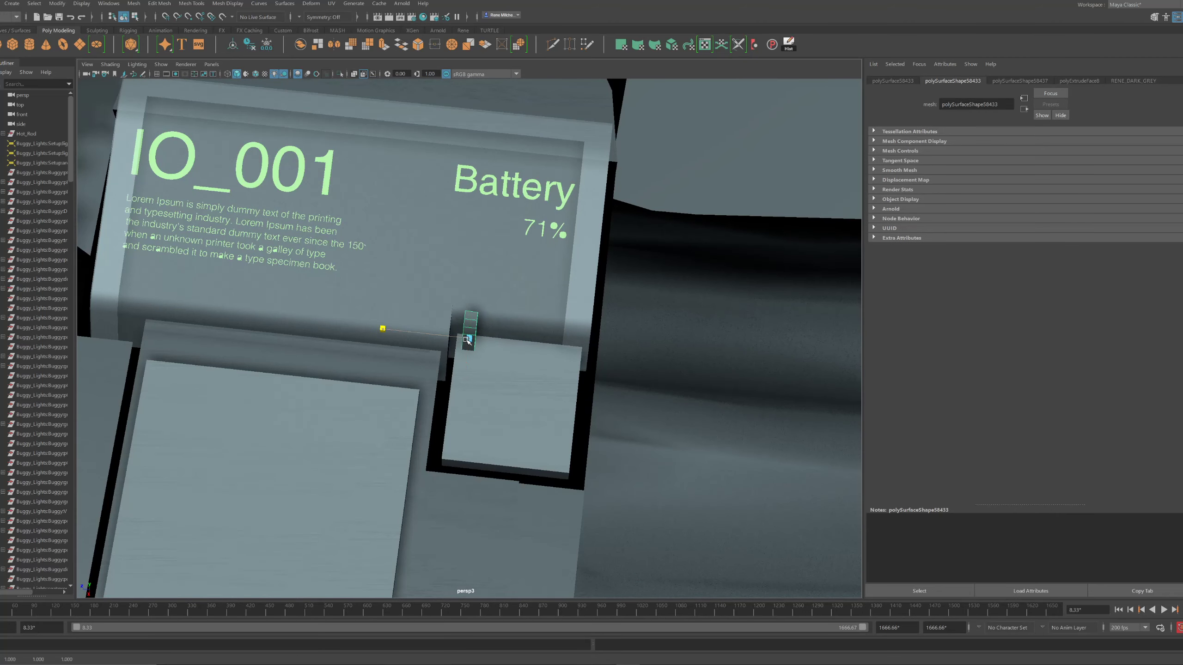
Reposition the narrow strip and duplicate it repeatedly at equal spacing to form a row of fins along the display panel's notch
{"action": "key", "text": "w"}
{"action": "left_click_drag", "start_coordinate": [464, 340], "coordinate": [456, 340]}
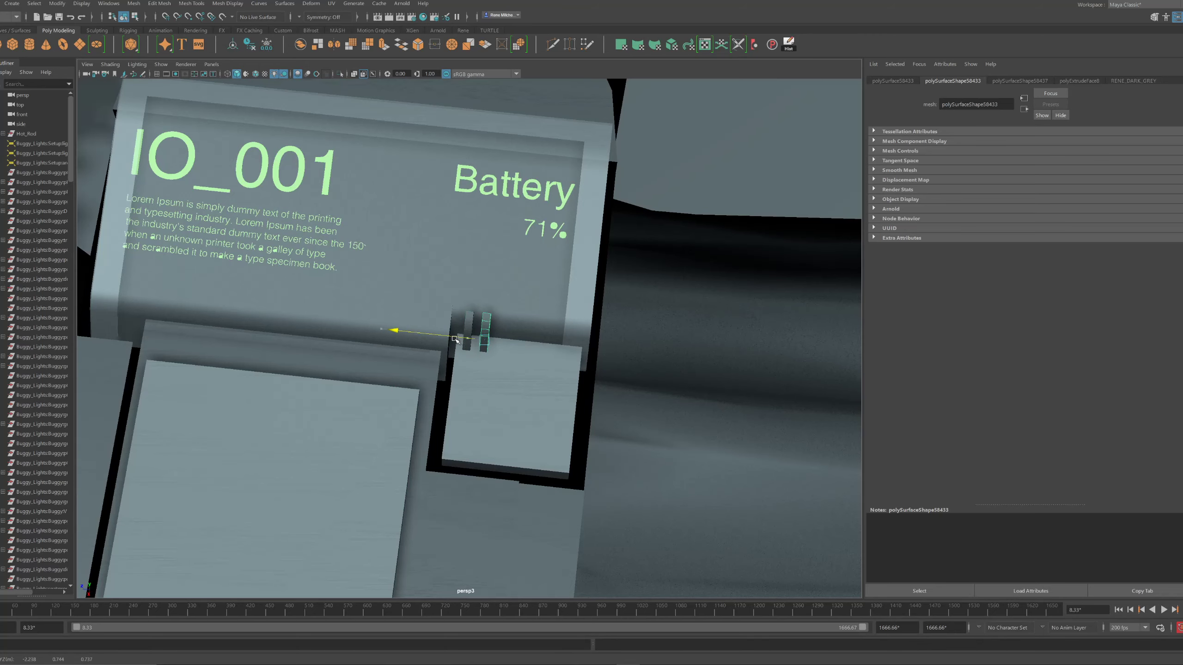
{"action": "key", "text": "shift+d"}
{"action": "key", "text": "shift+d"}
{"action": "key", "text": "shift+d"}
{"action": "key", "text": "shift+d"}
{"action": "key", "text": "shift+d"}
{"action": "key", "text": "shift+d"}
{"action": "key", "text": "shift+d"}
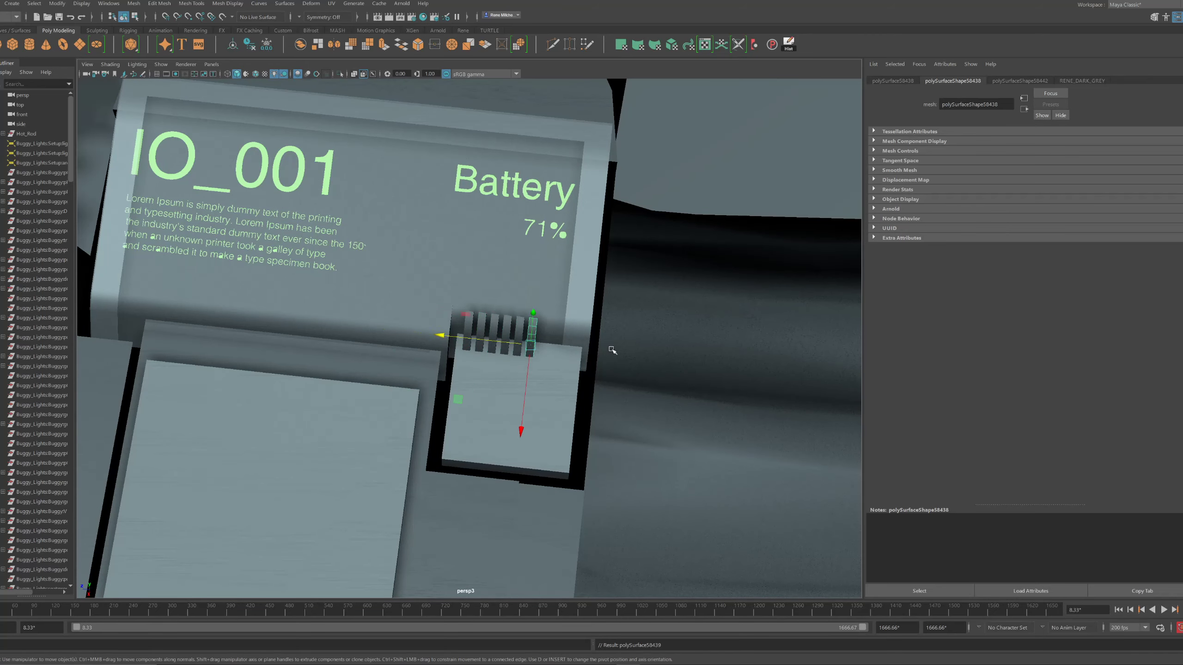
Hide the small square plate in front of the row of fins
{"action": "left_click_drag", "start_coordinate": [617, 321], "coordinate": [658, 272], "text": "alt"}
{"action": "left_click", "coordinate": [658, 272]}
{"action": "right_click_drag", "start_coordinate": [658, 273], "coordinate": [550, 245], "text": "alt"}
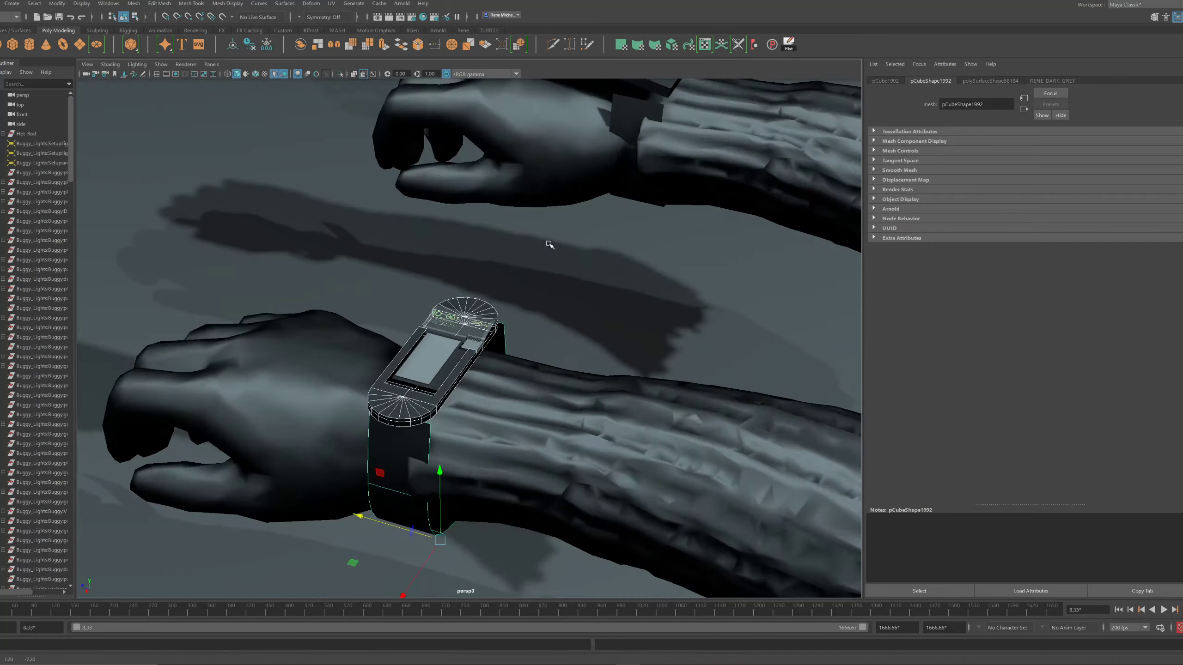
{"action": "left_click_drag", "start_coordinate": [549, 245], "coordinate": [510, 229], "text": "alt"}
{"action": "left_click", "coordinate": [510, 230]}
{"action": "right_click_drag", "start_coordinate": [510, 230], "coordinate": [596, 303], "text": "alt"}
{"action": "left_click_drag", "start_coordinate": [596, 303], "coordinate": [525, 322], "text": "alt"}
{"action": "right_click_drag", "start_coordinate": [526, 322], "coordinate": [595, 310], "text": "alt"}
{"action": "left_click_drag", "start_coordinate": [595, 309], "coordinate": [497, 313], "text": "alt"}
{"action": "middle_click_drag", "start_coordinate": [422, 379], "coordinate": [507, 321], "text": "alt"}
{"action": "left_click", "coordinate": [508, 322]}
{"action": "key", "text": "h"}
Extrude the end face of the first fin and pull it out into a long arm alongside the screen slab
{"action": "left_click_drag", "start_coordinate": [514, 318], "coordinate": [570, 301], "text": "alt"}
{"action": "left_click", "coordinate": [571, 301]}
{"action": "middle_click_drag", "start_coordinate": [571, 300], "coordinate": [575, 319], "text": "alt"}
{"action": "key", "text": "F11"}
{"action": "left_click", "coordinate": [565, 324]}
{"action": "key", "text": "ctrl+e"}
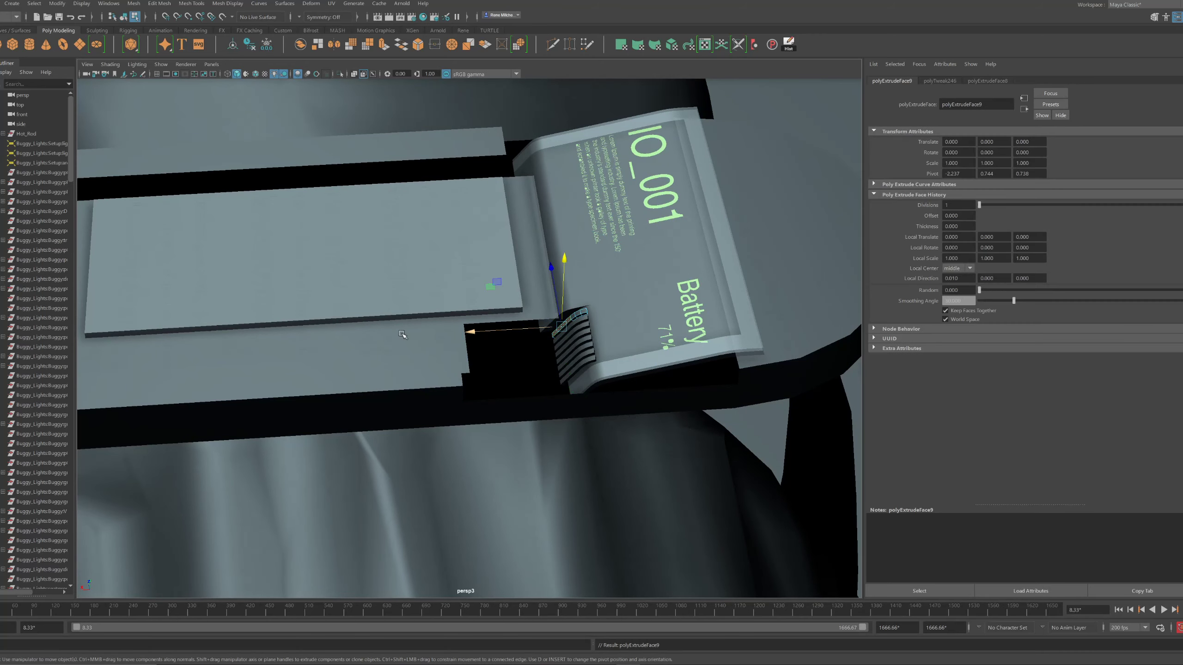
{"action": "left_click_drag", "start_coordinate": [508, 331], "coordinate": [275, 340]}
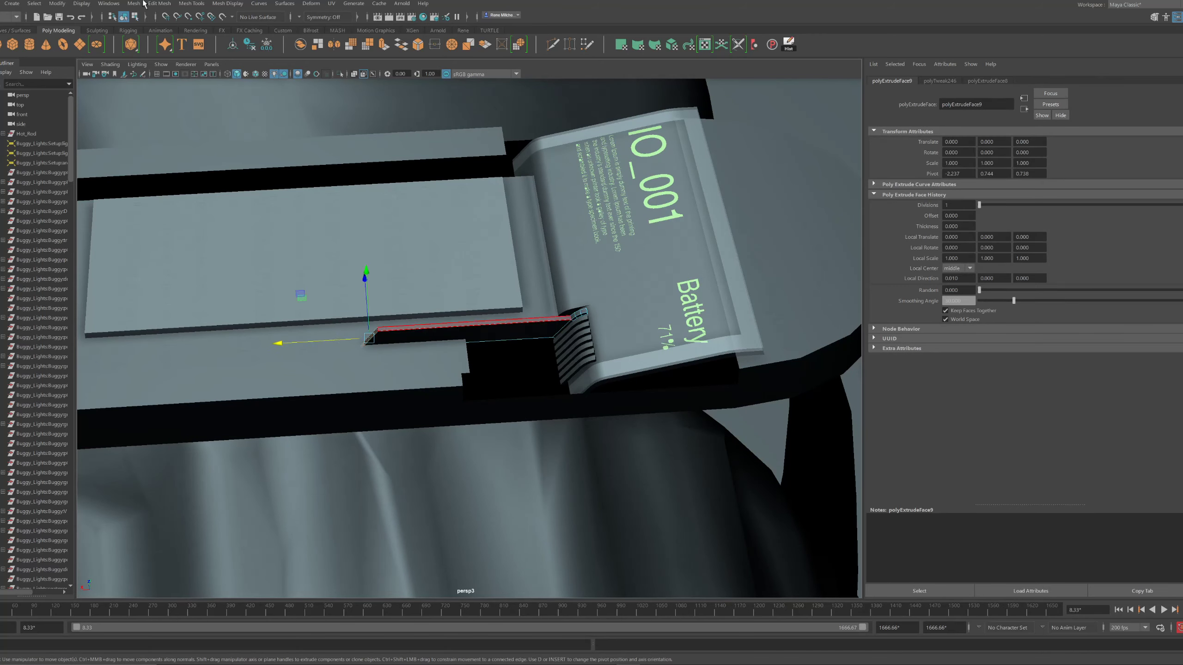
Return to object mode and show the hidden small square plate again
{"action": "key", "text": "F8"}
{"action": "left_click", "coordinate": [104, 4]}
{"action": "mouse_move", "coordinate": [83, 4]}
{"action": "mouse_move", "coordinate": [95, 56]}
{"action": "left_click", "coordinate": [259, 84]}
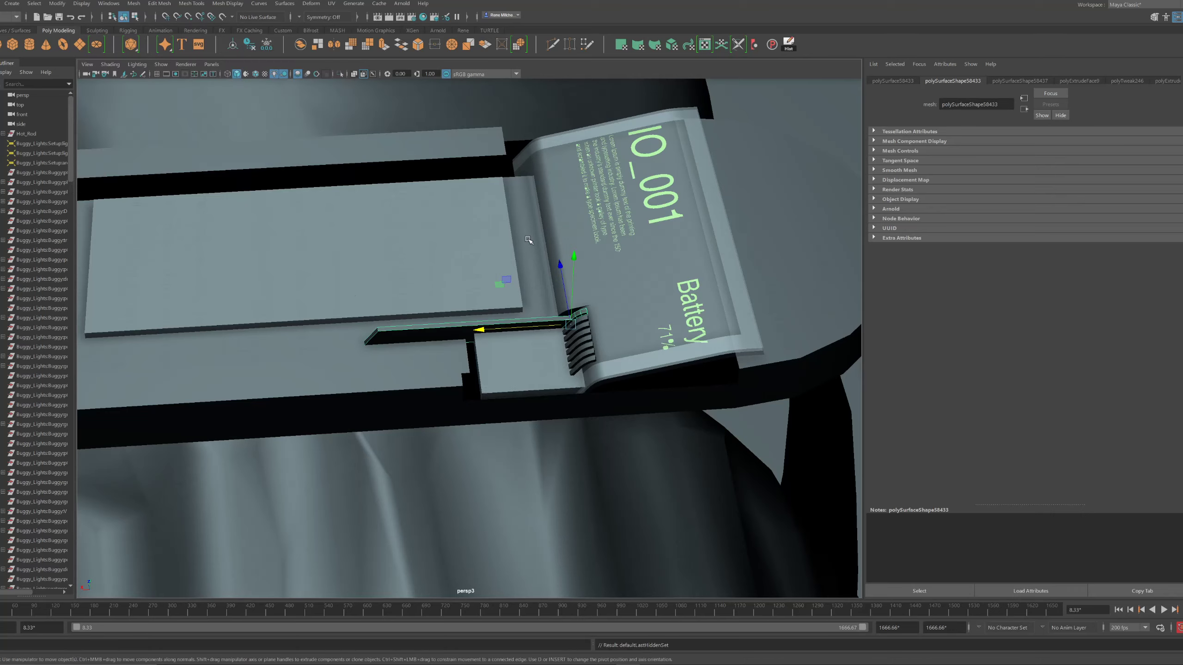
Move the vertices on the arm-facing edge of the small square plate inward, narrowing the plate beside the extruded arm
{"action": "left_click_drag", "start_coordinate": [442, 291], "coordinate": [519, 303], "text": "alt"}
{"action": "left_click", "coordinate": [519, 316]}
{"action": "right_click_drag", "start_coordinate": [520, 303], "coordinate": [460, 294]}
{"action": "left_click_drag", "start_coordinate": [461, 294], "coordinate": [485, 308], "text": "alt"}
{"action": "left_click_drag", "start_coordinate": [488, 349], "coordinate": [428, 218]}
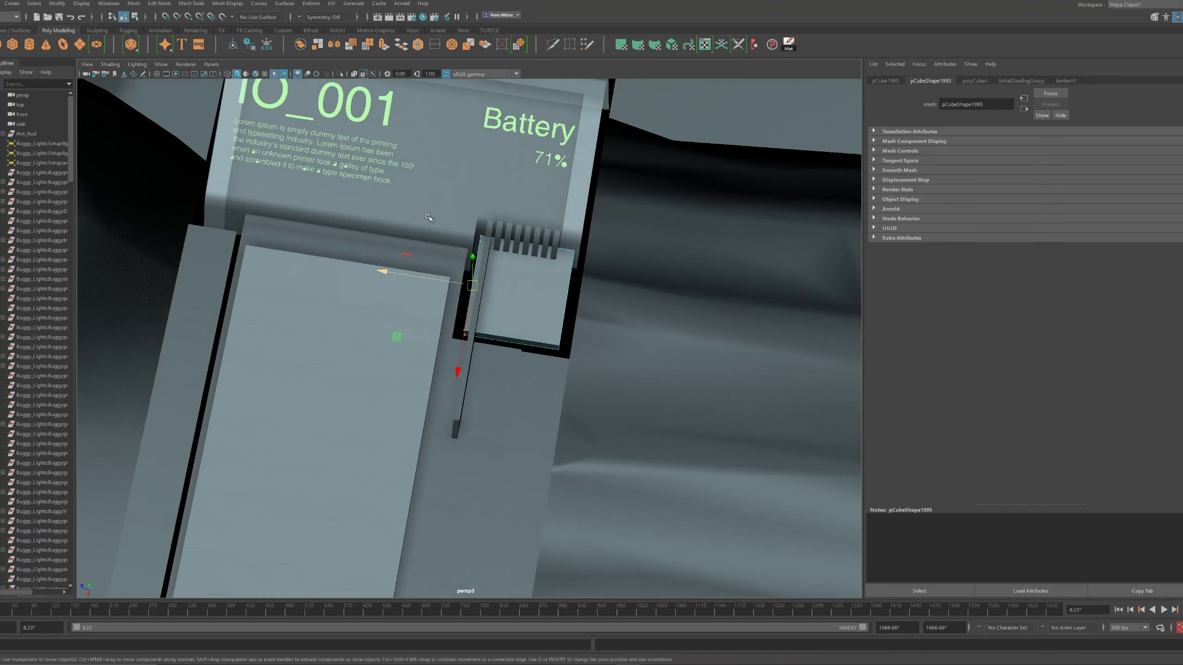
{"action": "left_click_drag", "start_coordinate": [462, 290], "coordinate": [469, 287]}
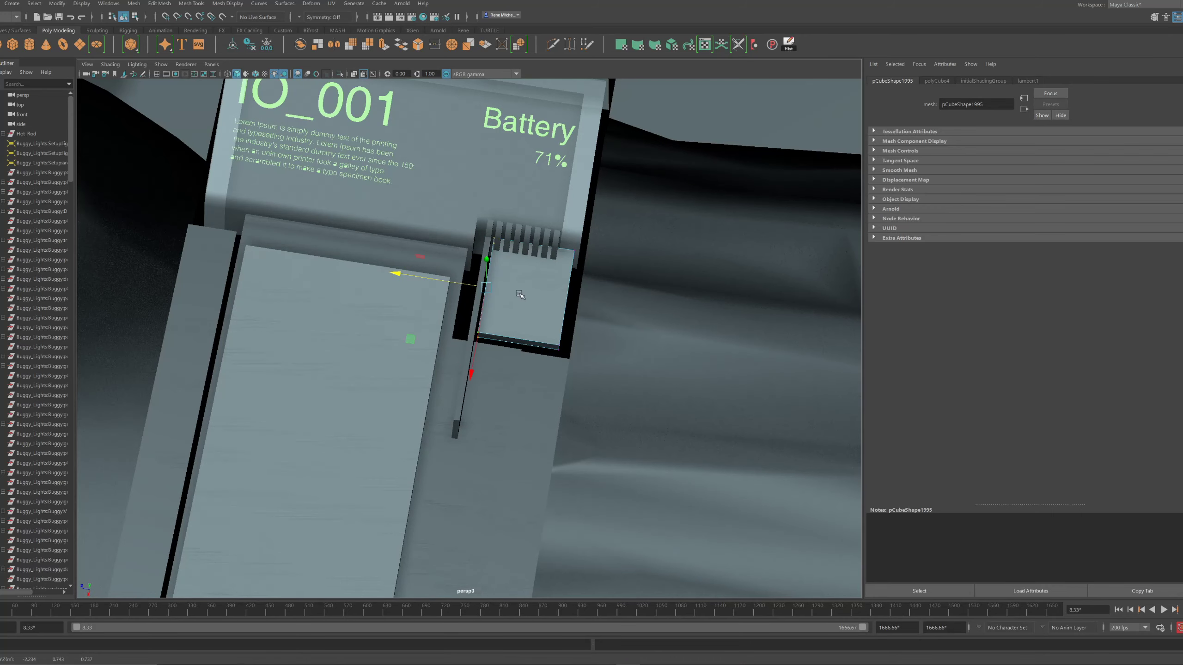
{"action": "right_click_drag", "start_coordinate": [537, 297], "coordinate": [647, 263]}
{"action": "left_click", "coordinate": [647, 263]}
Try hiding the small square plate to select the individual fins behind it
{"action": "left_click_drag", "start_coordinate": [647, 263], "coordinate": [557, 235], "text": "alt"}
{"action": "left_click", "coordinate": [559, 295]}
{"action": "left_click_drag", "start_coordinate": [601, 288], "coordinate": [584, 323], "text": "alt"}
{"action": "key", "text": "h"}
{"action": "left_click", "coordinate": [599, 324]}
{"action": "scroll", "coordinate": [597, 325], "scroll_direction": "down", "scroll_amount": 4}
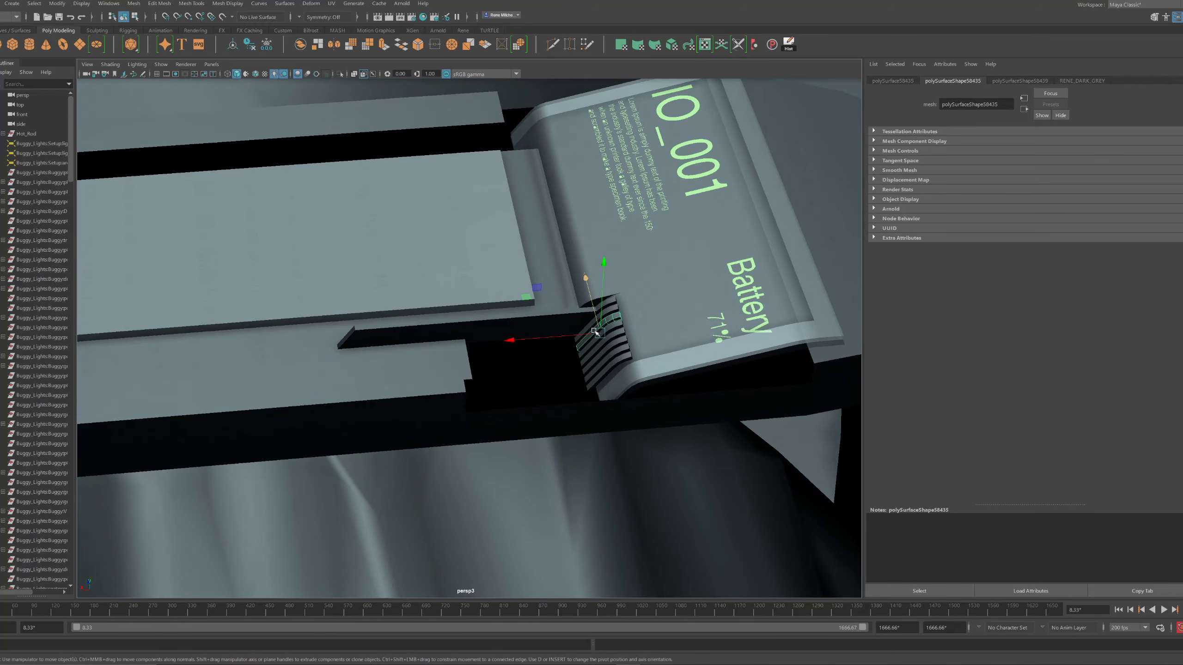
{"action": "scroll", "coordinate": [588, 324], "scroll_direction": "up", "scroll_amount": 4}
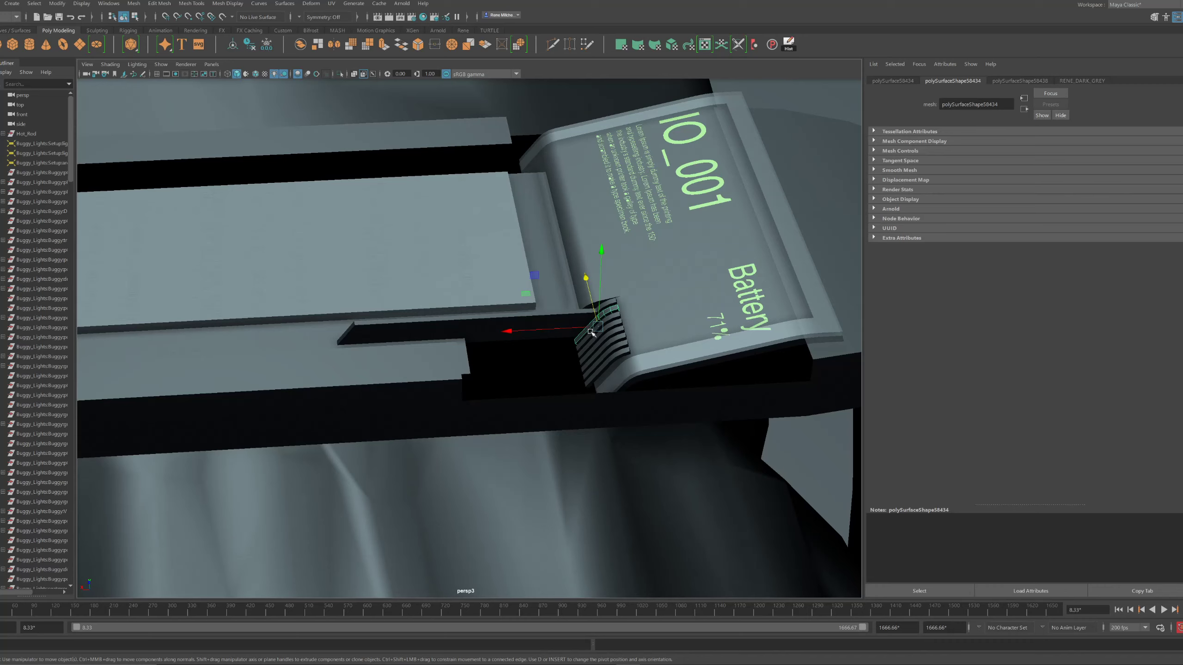
{"action": "key", "text": "ctrl+z"}
Examine the wrist device's oval frame, screen slab, fins and display panel from several angles
{"action": "left_click_drag", "start_coordinate": [588, 357], "coordinate": [563, 310], "text": "alt"}
{"action": "scroll", "coordinate": [579, 365], "scroll_direction": "down", "scroll_amount": 6}
{"action": "left_click", "coordinate": [596, 277]}
{"action": "left_click", "coordinate": [582, 330]}
{"action": "scroll", "coordinate": [599, 323], "scroll_direction": "up", "scroll_amount": 3}
{"action": "scroll", "coordinate": [563, 302], "scroll_direction": "up", "scroll_amount": 3}
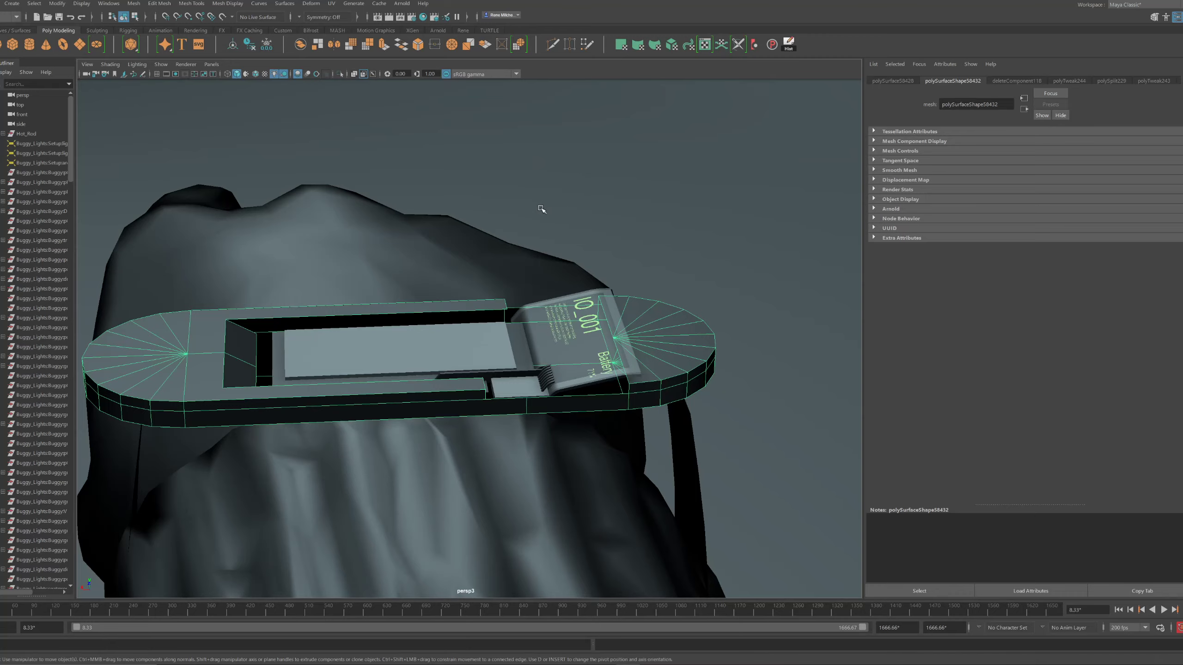
{"action": "left_click_drag", "start_coordinate": [541, 206], "coordinate": [579, 217], "text": "alt"}
{"action": "middle_click_drag", "start_coordinate": [755, 167], "coordinate": [713, 164], "text": "alt"}
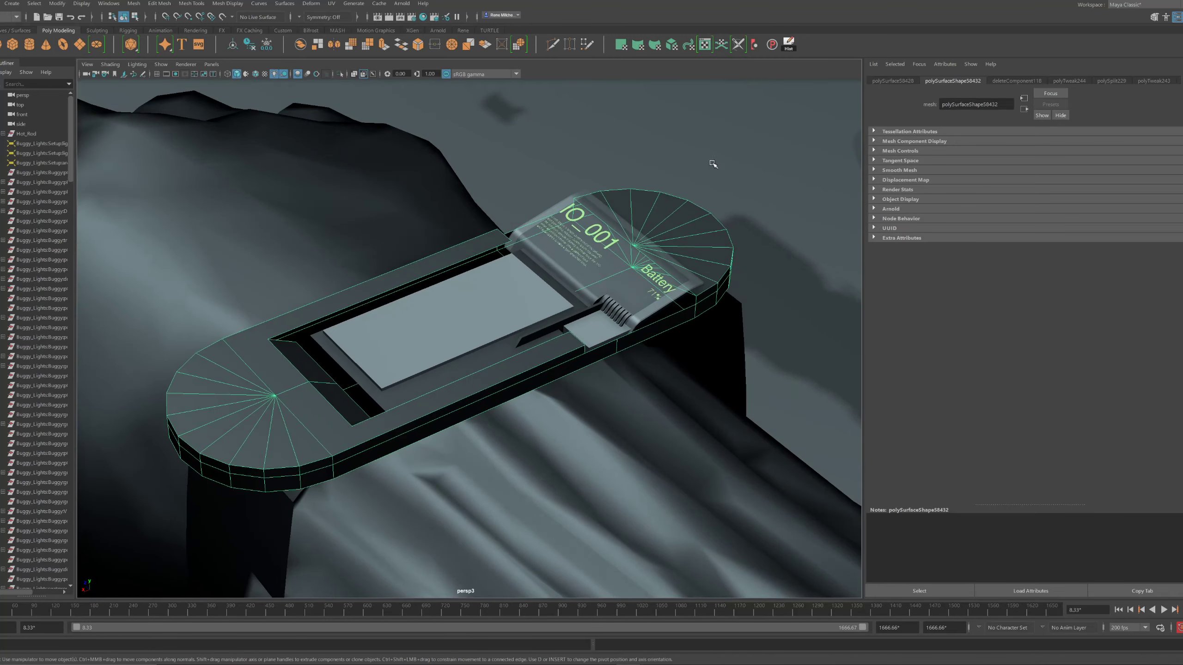
{"action": "left_click", "coordinate": [684, 179]}
{"action": "left_click_drag", "start_coordinate": [683, 180], "coordinate": [557, 257], "text": "alt"}
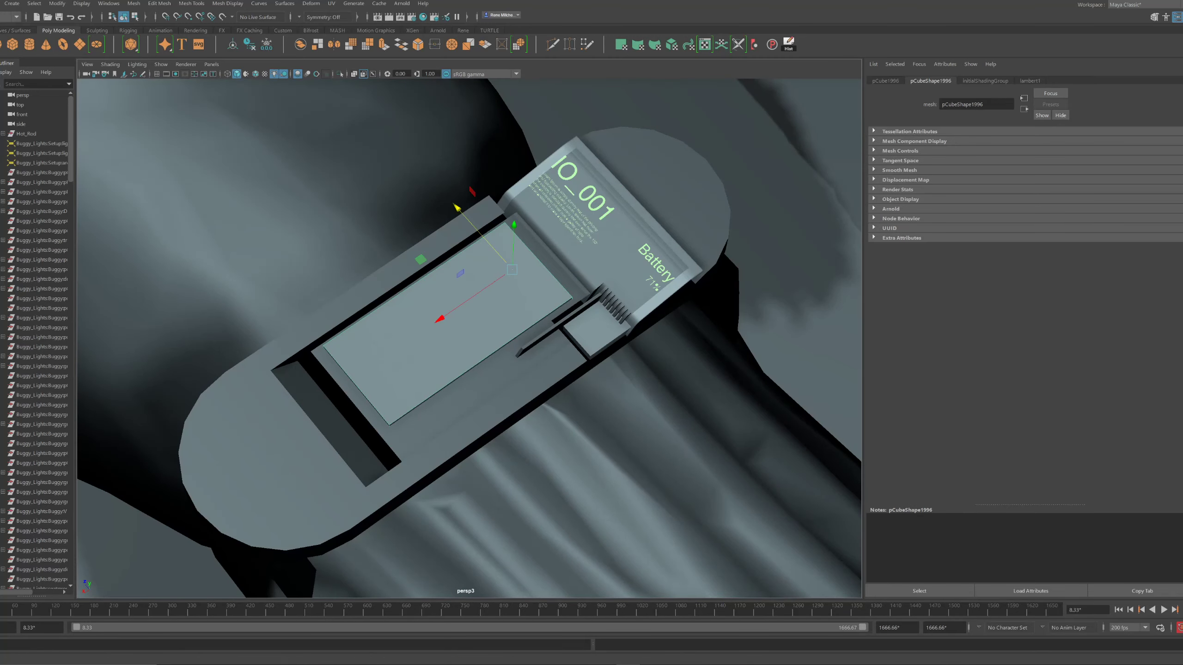
{"action": "left_click_drag", "start_coordinate": [558, 297], "coordinate": [460, 248], "text": "alt"}
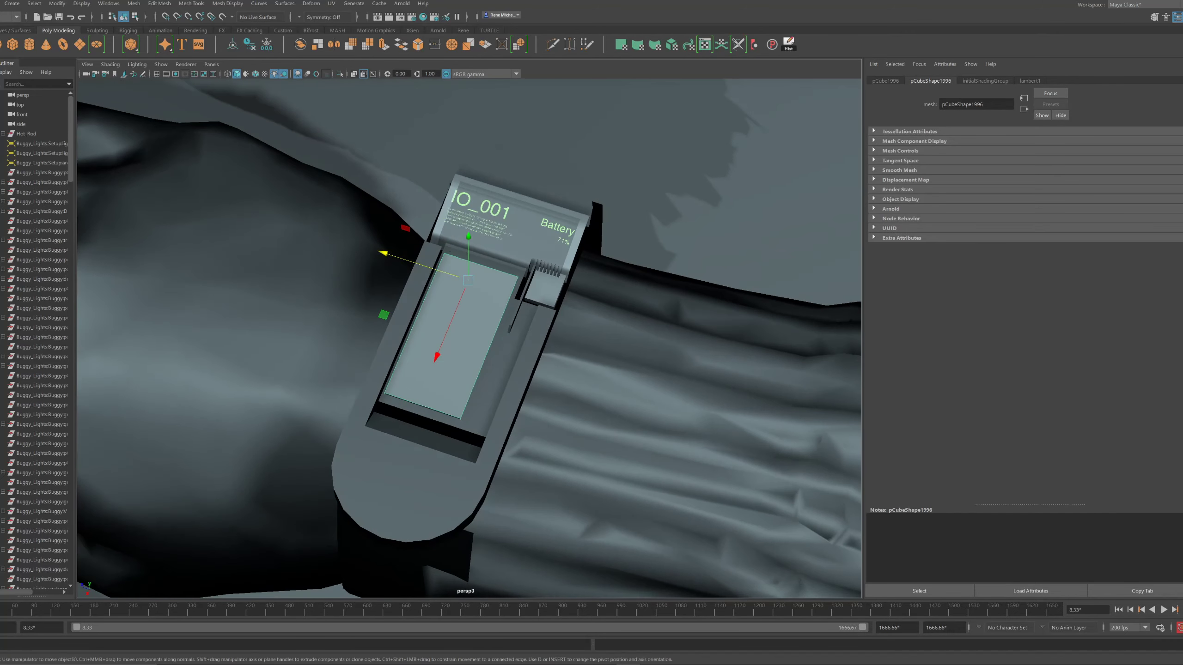
{"action": "left_click_drag", "start_coordinate": [518, 287], "coordinate": [498, 275], "text": "alt"}
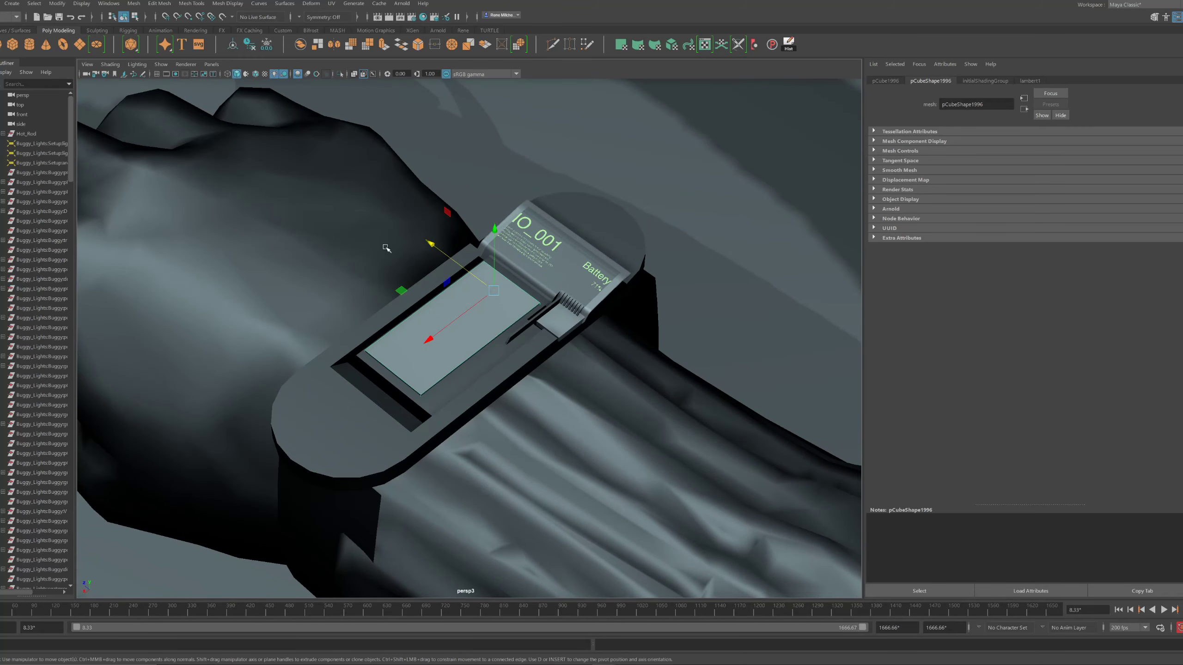
{"action": "left_click_drag", "start_coordinate": [498, 319], "coordinate": [336, 356], "text": "alt"}
{"action": "middle_click_drag", "start_coordinate": [308, 354], "coordinate": [501, 333], "text": "alt"}
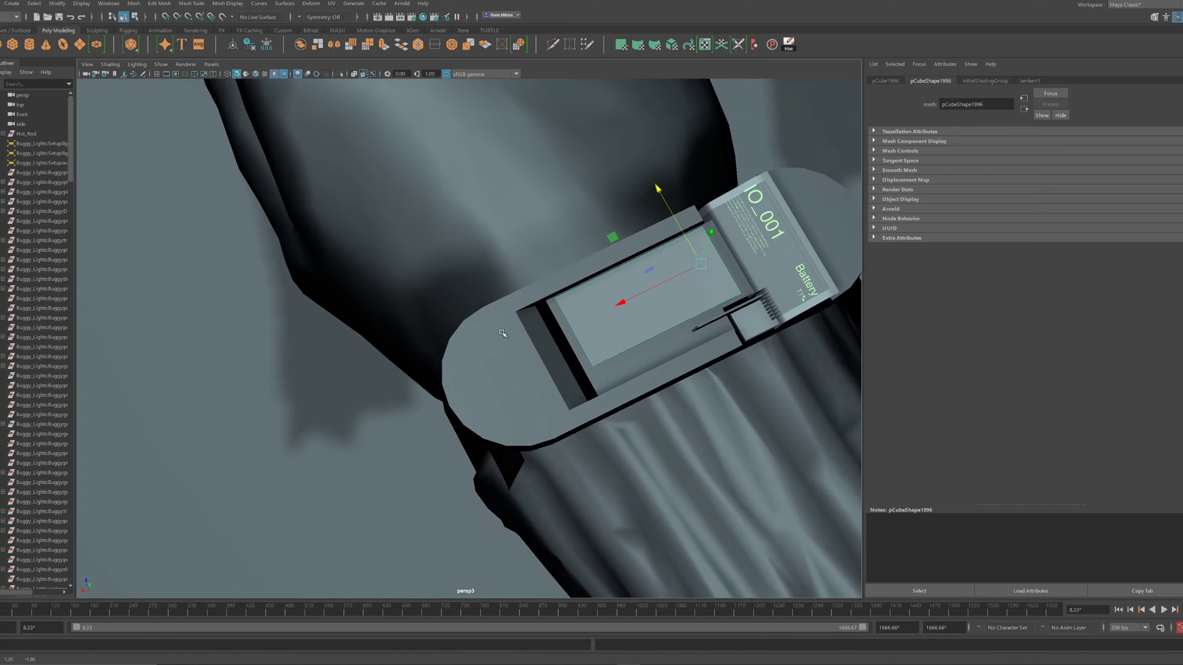
{"action": "left_click", "coordinate": [530, 326]}
Duplicate the display panel and move the copy along the frame to the opposite end of the device
{"action": "left_click_drag", "start_coordinate": [530, 328], "coordinate": [319, 272], "text": "alt"}
{"action": "left_click", "coordinate": [316, 282]}
{"action": "scroll", "coordinate": [321, 275], "scroll_direction": "down", "scroll_amount": 3}
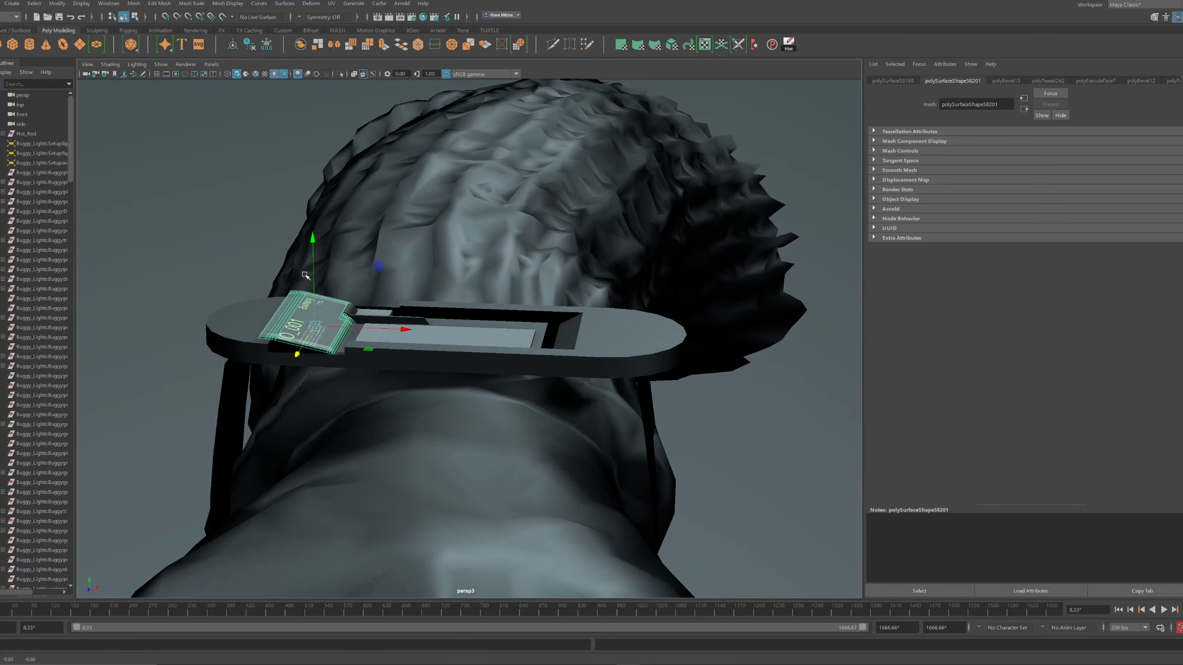
{"action": "key", "text": "ctrl+d"}
{"action": "left_click_drag", "start_coordinate": [409, 334], "coordinate": [634, 343]}
{"action": "left_click_drag", "start_coordinate": [708, 343], "coordinate": [737, 344]}
{"action": "left_click_drag", "start_coordinate": [536, 354], "coordinate": [373, 401], "text": "alt"}
Try to cut the copied display panel with the Multi-Cut tool, and delete the copy
{"action": "left_click", "coordinate": [426, 355]}
{"action": "left_click_drag", "start_coordinate": [433, 356], "coordinate": [369, 366], "text": "alt"}
{"action": "scroll", "coordinate": [449, 368], "scroll_direction": "up", "scroll_amount": 4}
{"action": "scroll", "coordinate": [456, 371], "scroll_direction": "up", "scroll_amount": 6}
{"action": "left_click_drag", "start_coordinate": [289, 363], "coordinate": [389, 355]}
{"action": "key", "text": "ctrl+shift+x"}
{"action": "left_click", "coordinate": [377, 361]}
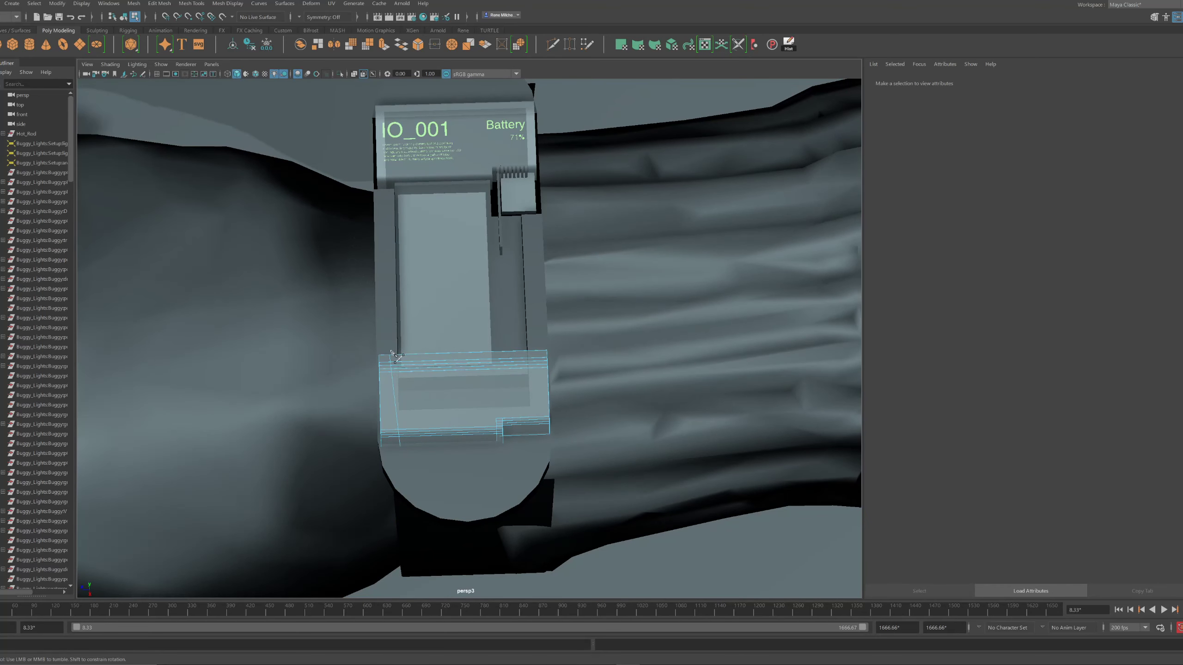
{"action": "left_click_drag", "start_coordinate": [390, 345], "coordinate": [394, 346], "text": "alt"}
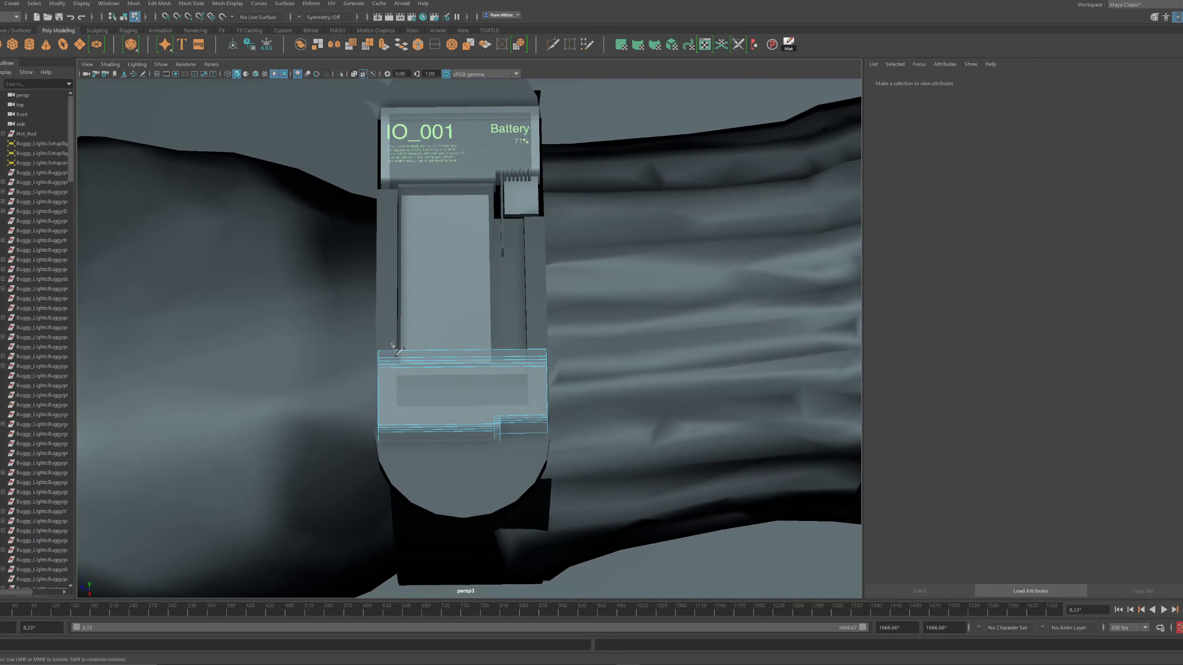
{"action": "left_click", "coordinate": [401, 376]}
{"action": "key", "text": "Delete"}
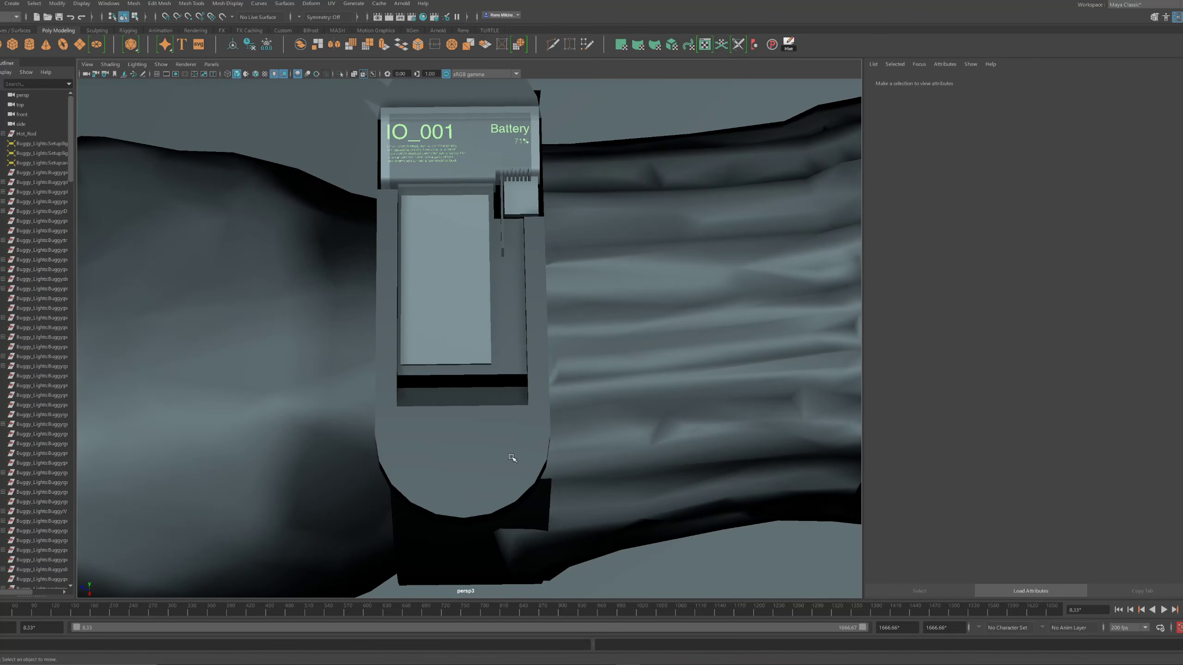
Center the pivot of the oval frame, and raise a duplicate of it slightly above the original
{"action": "left_click", "coordinate": [510, 467]}
{"action": "left_click_drag", "start_coordinate": [498, 452], "coordinate": [427, 397], "text": "alt"}
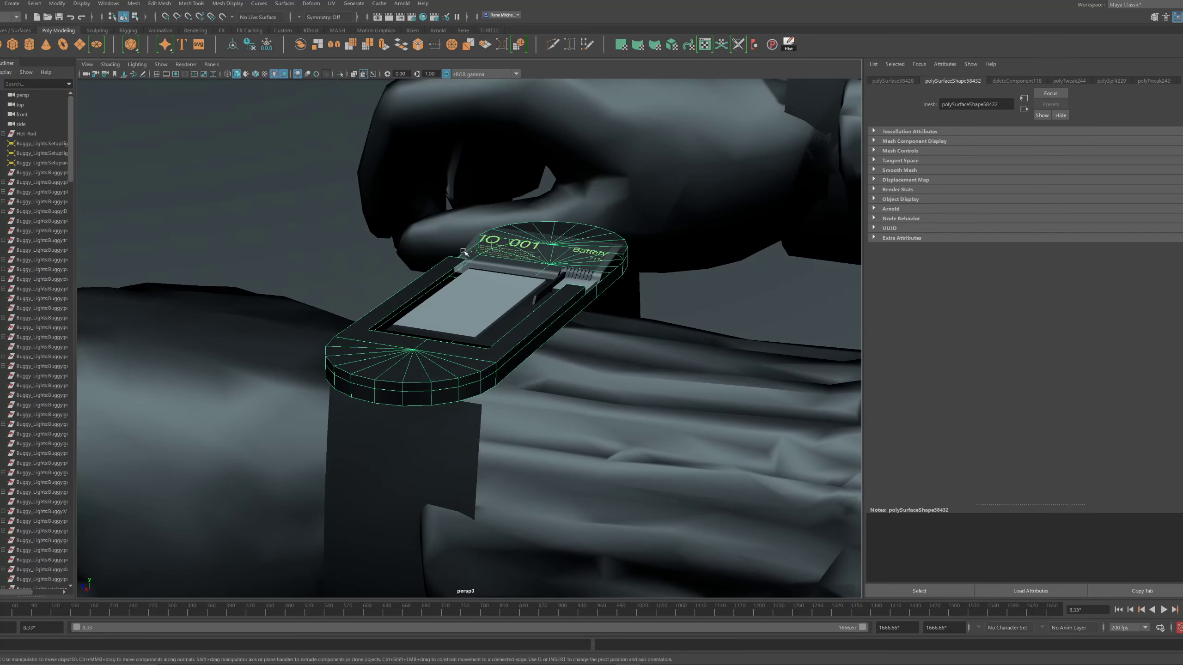
{"action": "left_click", "coordinate": [57, 4]}
{"action": "left_click", "coordinate": [77, 74]}
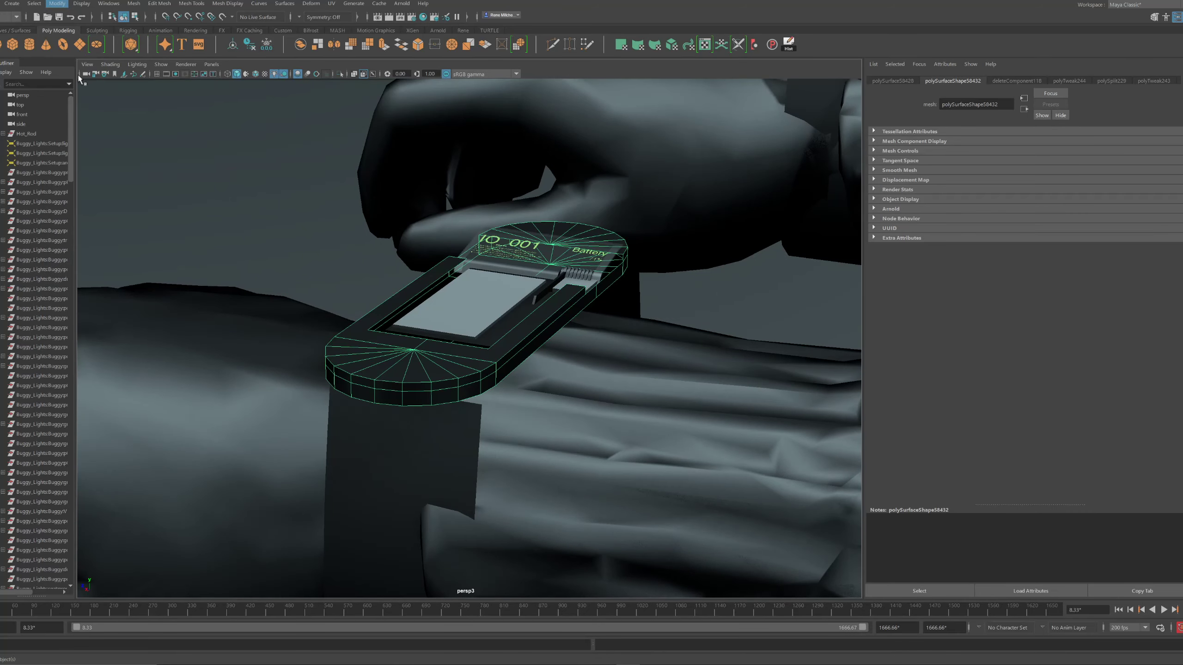
{"action": "left_click_drag", "start_coordinate": [401, 220], "coordinate": [390, 202], "text": "alt"}
{"action": "key", "text": "ctrl+d"}
{"action": "left_click_drag", "start_coordinate": [496, 221], "coordinate": [497, 193]}
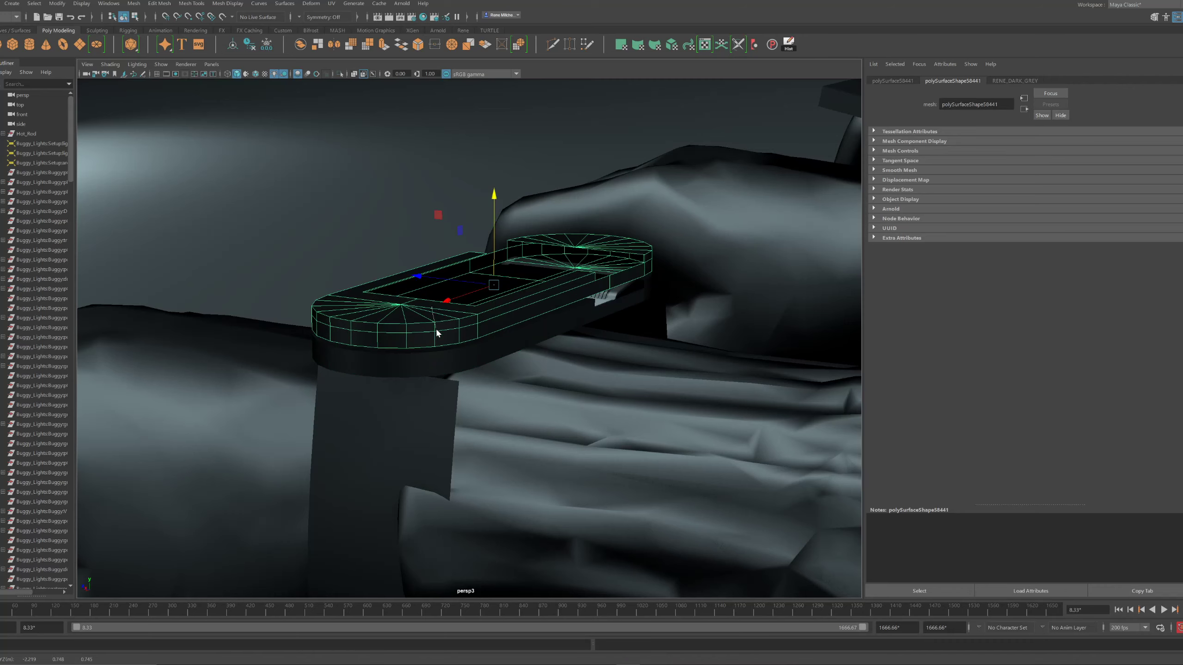
Delete all faces of the raised frame copy except the outer side band around the rounded end opposite the display panel
{"action": "right_click_drag", "start_coordinate": [436, 330], "coordinate": [437, 339]}
{"action": "left_click", "coordinate": [471, 322]}
{"action": "left_click_drag", "start_coordinate": [473, 322], "coordinate": [592, 285], "text": "alt"}
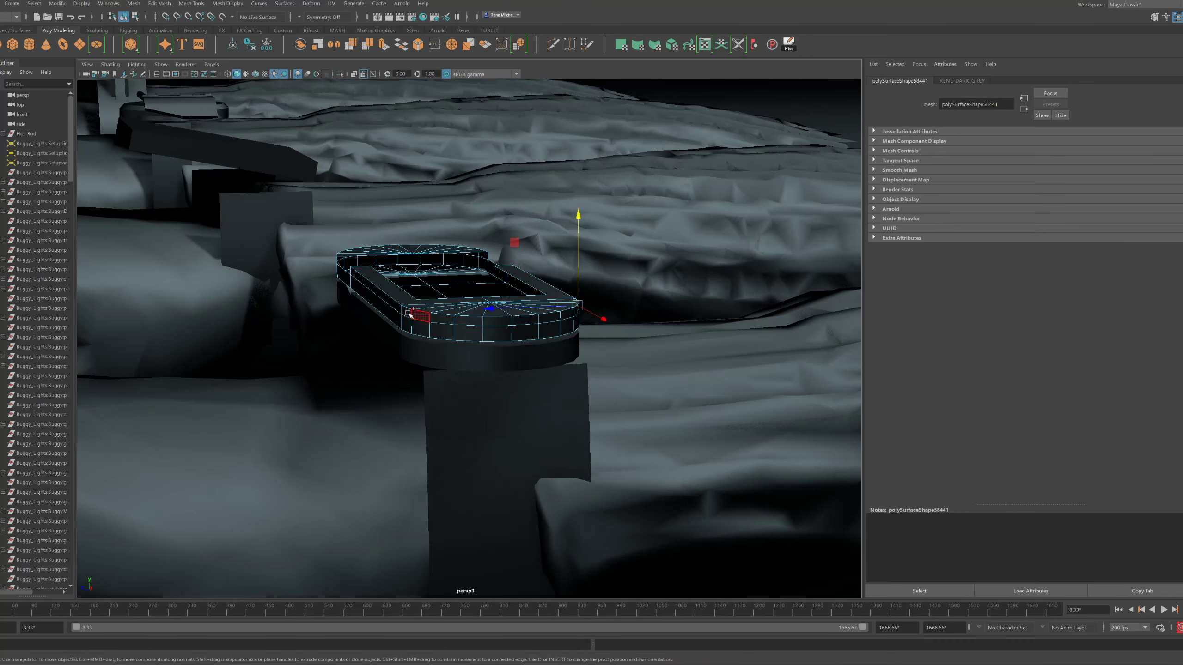
{"action": "double_click", "coordinate": [412, 315], "text": "shift"}
{"action": "left_click", "coordinate": [393, 304], "text": "shift"}
{"action": "left_click_drag", "start_coordinate": [400, 306], "coordinate": [610, 339], "text": "alt"}
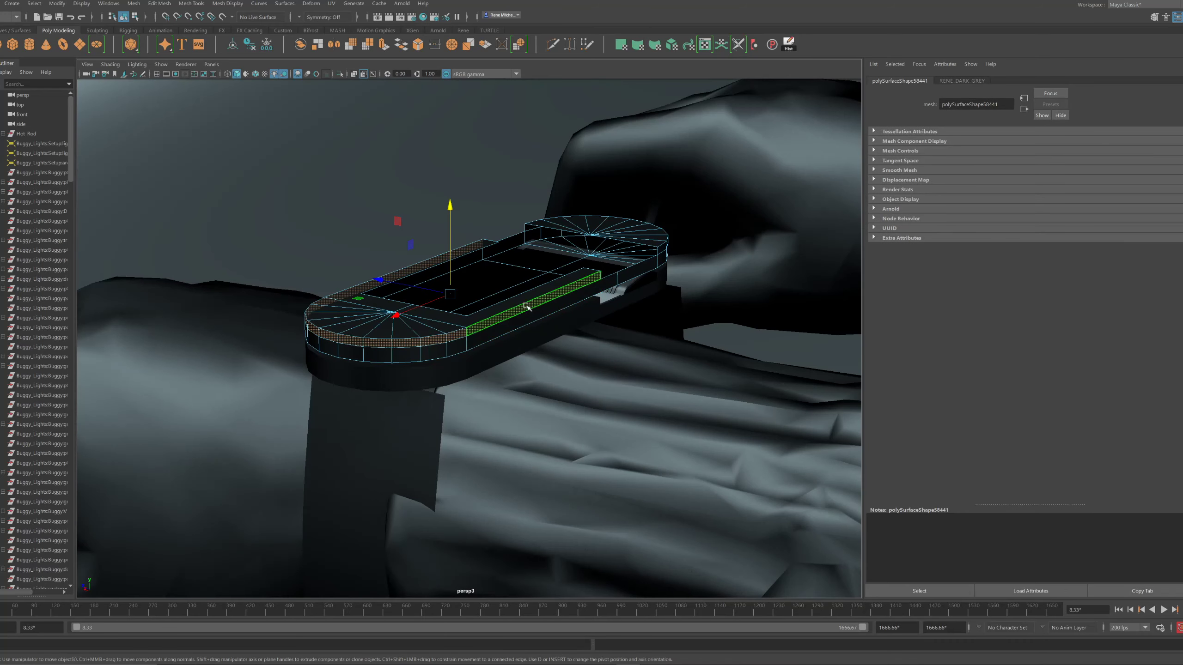
{"action": "left_click", "coordinate": [526, 307], "text": "shift"}
{"action": "key", "text": "ctrl+shift+i"}
{"action": "key", "text": "Delete"}
{"action": "left_click_drag", "start_coordinate": [528, 313], "coordinate": [494, 246], "text": "alt"}
{"action": "right_click_drag", "start_coordinate": [494, 246], "coordinate": [506, 236]}
{"action": "mouse_move", "coordinate": [506, 237]}
{"action": "left_mouse_down", "text": "alt"}
{"action": "mouse_move", "coordinate": [494, 227]}
{"action": "mouse_move", "coordinate": [533, 210]}
{"action": "mouse_move", "coordinate": [534, 254]}
{"action": "mouse_move", "coordinate": [518, 227]}
{"action": "mouse_move", "coordinate": [541, 232]}
{"action": "mouse_move", "coordinate": [507, 254]}
{"action": "left_mouse_up", "text": "alt"}
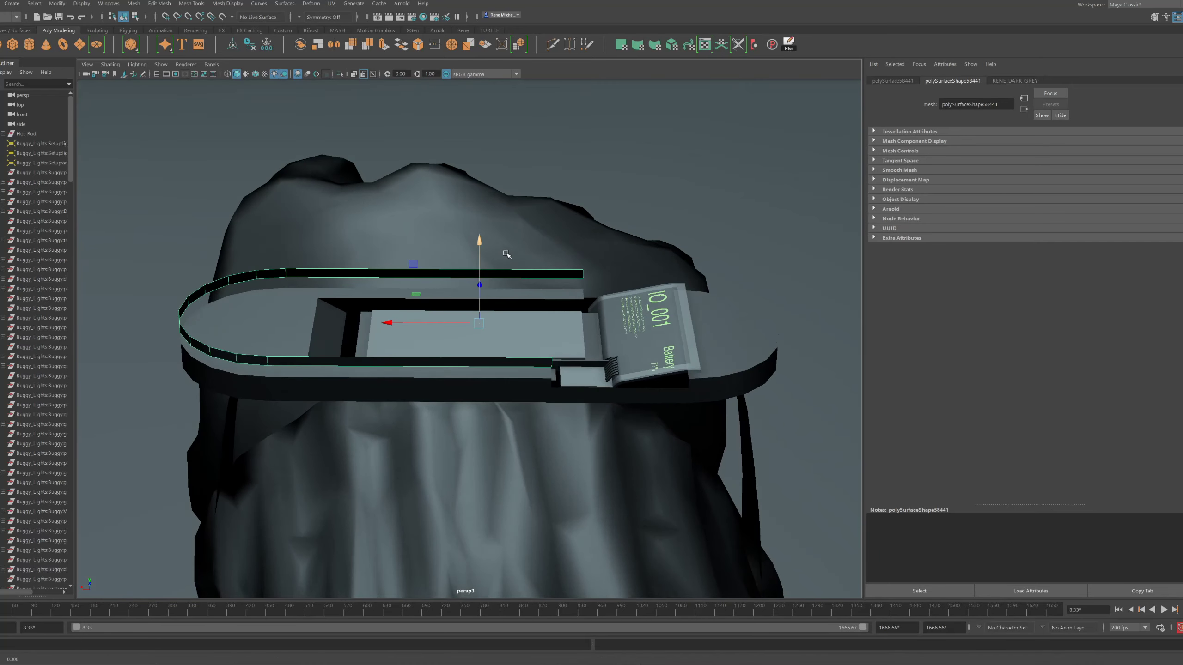
Create a mirrored copy of the side band around the display end and adjust the bands' open-end vertices to leave side gaps
{"action": "key", "text": "ctrl+shift+d"}
{"action": "right_click_drag", "start_coordinate": [507, 255], "coordinate": [466, 266], "text": "alt"}
{"action": "right_click_drag", "start_coordinate": [411, 291], "coordinate": [389, 288]}
{"action": "left_click_drag", "start_coordinate": [381, 266], "coordinate": [445, 404]}
{"action": "left_click_drag", "start_coordinate": [508, 322], "coordinate": [498, 326]}
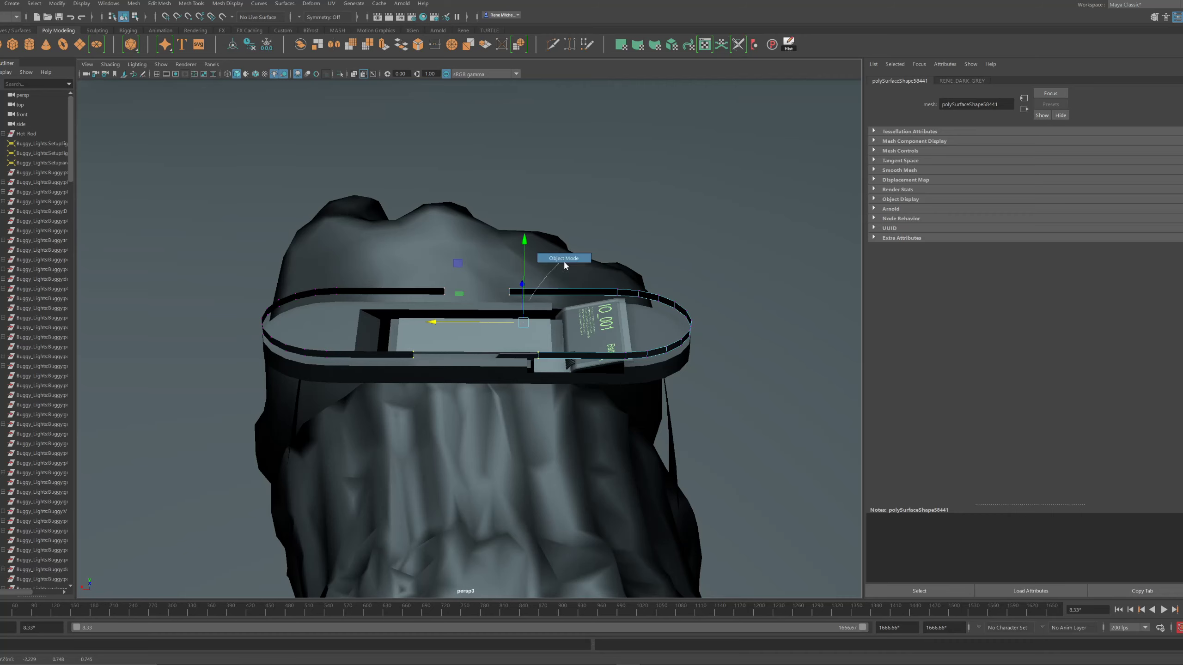
Combine the two raised side bands and separate the result into individual pieces
{"action": "right_click_drag", "start_coordinate": [565, 265], "coordinate": [564, 264]}
{"action": "left_click", "coordinate": [560, 288]}
{"action": "left_click", "coordinate": [479, 290]}
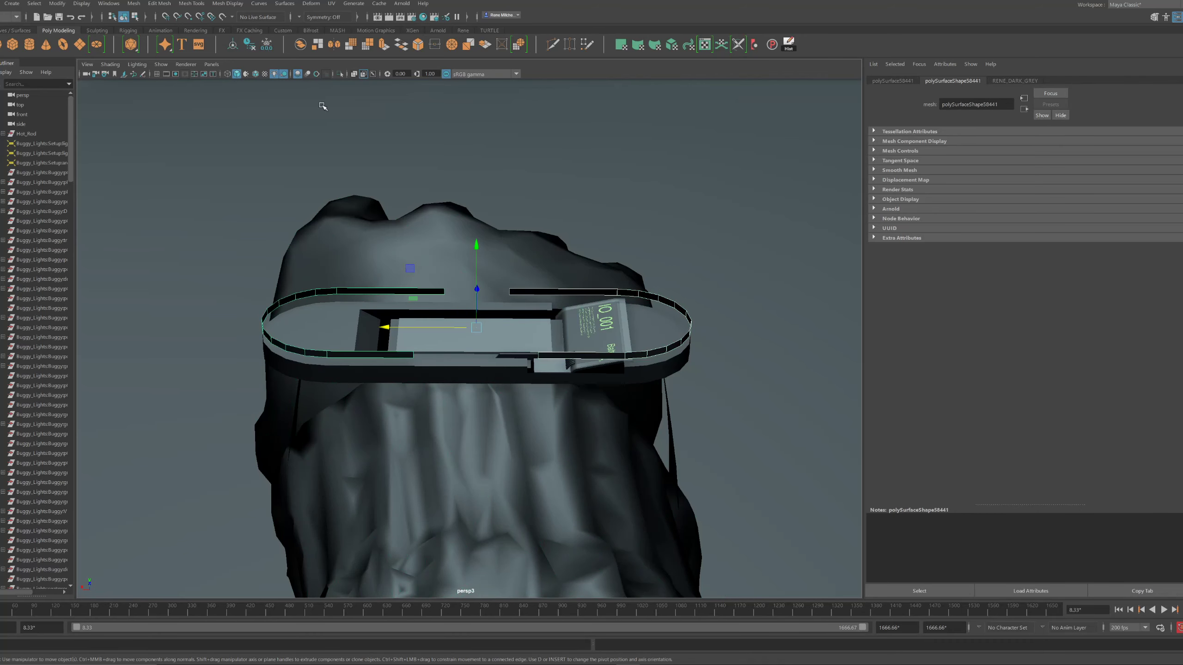
{"action": "left_click", "coordinate": [133, 3]}
{"action": "left_click", "coordinate": [152, 48]}
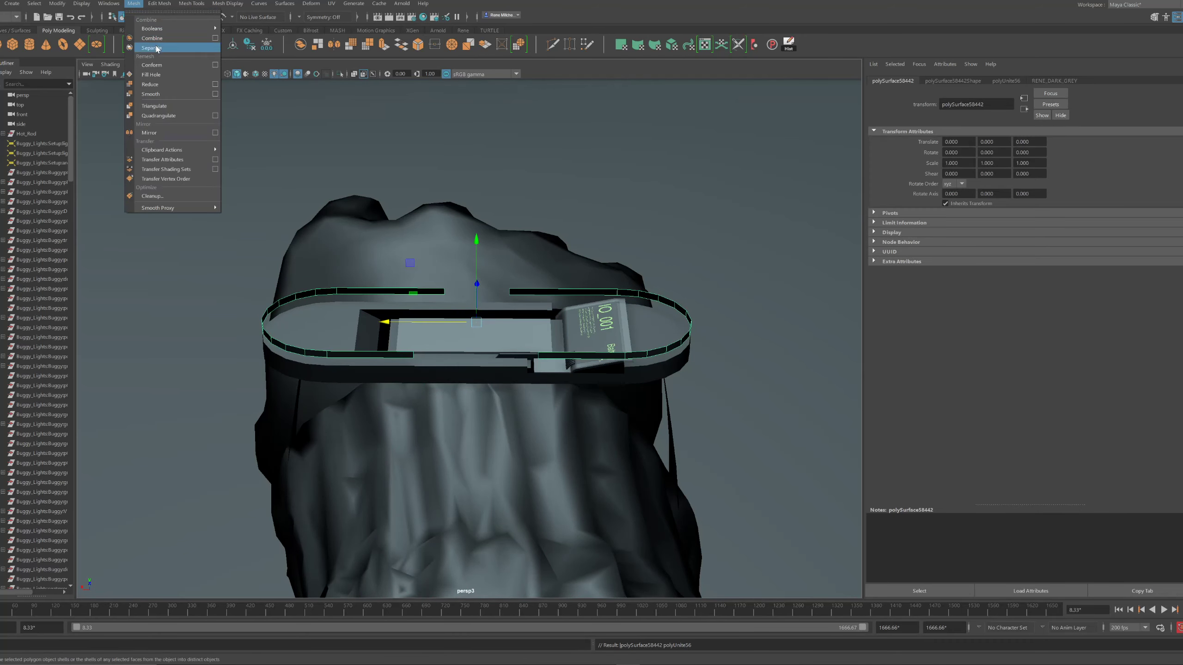
Extrude both open ends of the band around the display end and slope them down toward the frame
{"action": "left_click", "coordinate": [665, 302]}
{"action": "middle_click_drag", "start_coordinate": [665, 302], "coordinate": [586, 302], "text": "alt"}
{"action": "right_click_drag", "start_coordinate": [586, 302], "coordinate": [625, 298], "text": "alt"}
{"action": "left_click_drag", "start_coordinate": [624, 252], "coordinate": [500, 212], "text": "alt"}
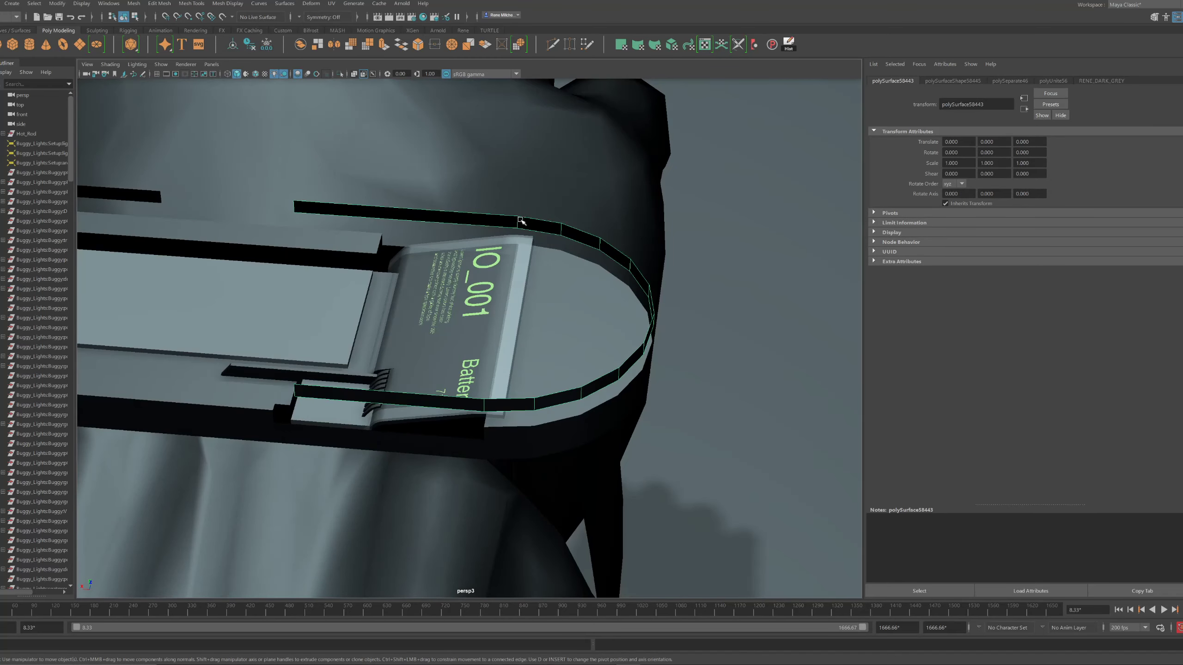
{"action": "left_click_drag", "start_coordinate": [346, 436], "coordinate": [345, 436]}
{"action": "key", "text": "r"}
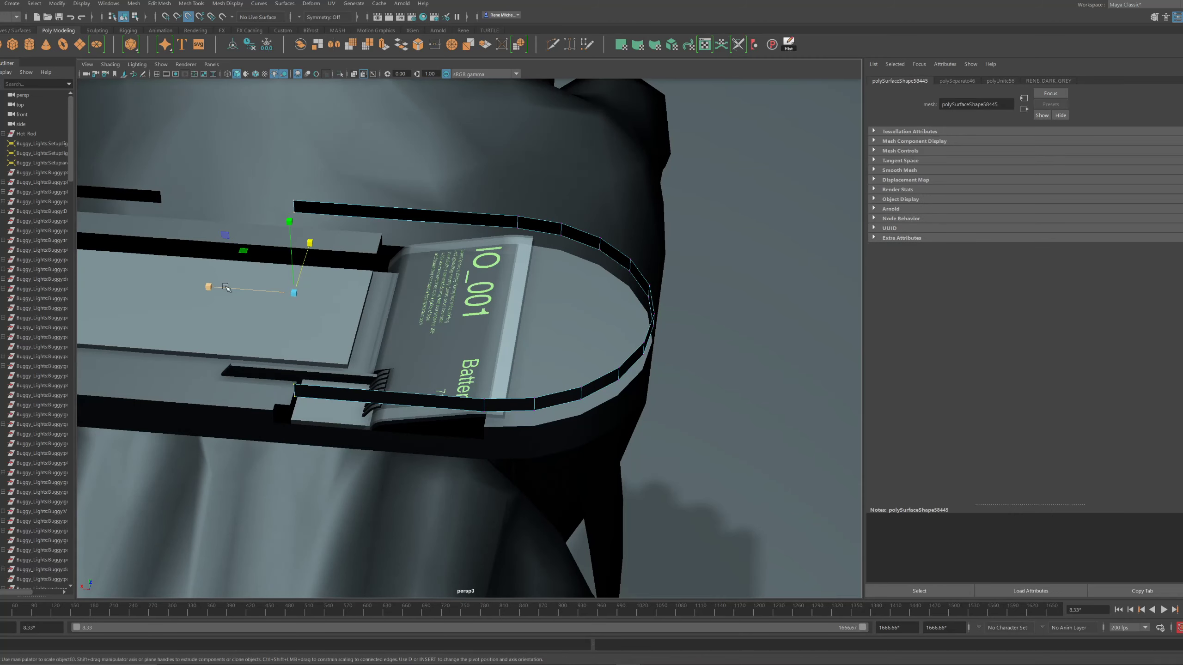
{"action": "left_click_drag", "start_coordinate": [225, 287], "coordinate": [259, 303]}
{"action": "key", "text": "w"}
{"action": "left_click", "coordinate": [552, 326]}
{"action": "key", "text": "w"}
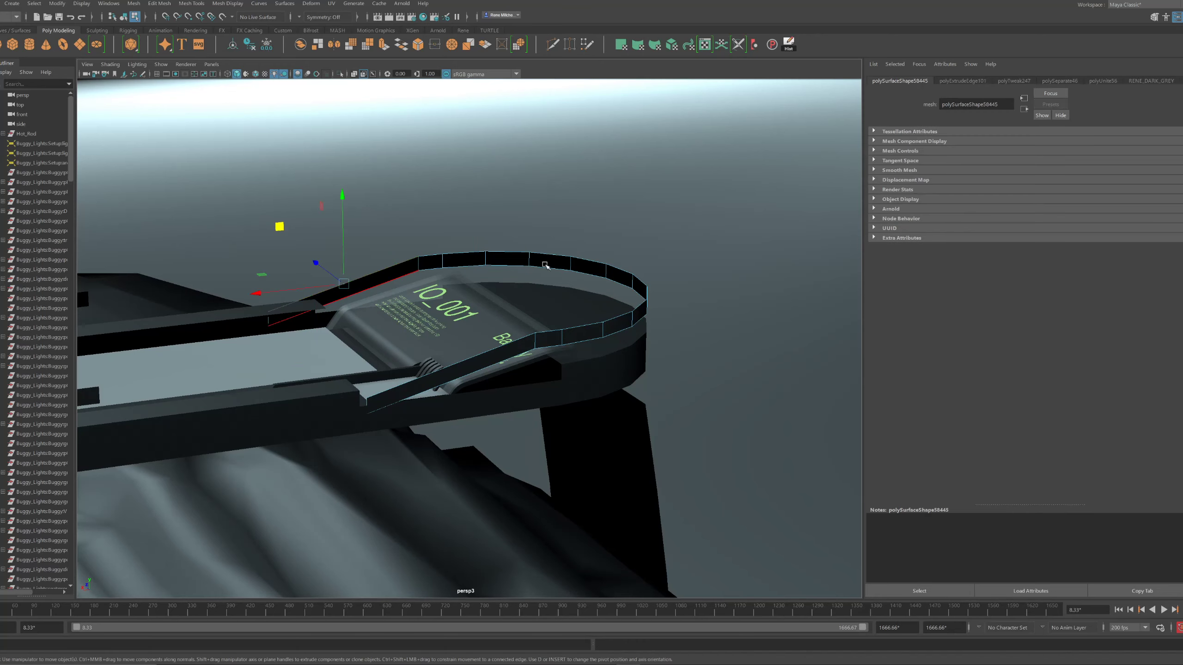
{"action": "left_click_drag", "start_coordinate": [479, 226], "coordinate": [481, 234]}
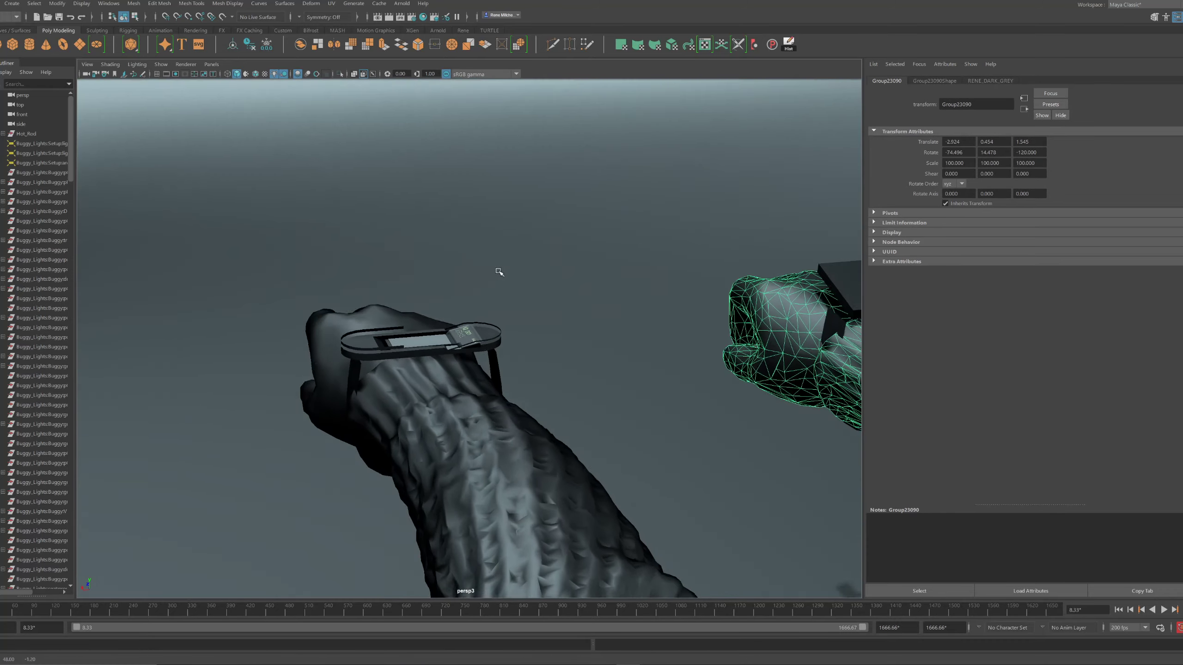
Inspect the sloped band and the whole device on the wrist from several angles
{"action": "right_click_drag", "start_coordinate": [498, 273], "coordinate": [632, 351], "text": "alt"}
{"action": "left_click_drag", "start_coordinate": [632, 351], "coordinate": [720, 371], "text": "alt"}
{"action": "key", "text": "ctrl+h"}
{"action": "left_click", "coordinate": [536, 262]}
{"action": "left_click_drag", "start_coordinate": [537, 262], "coordinate": [481, 257], "text": "alt"}
{"action": "key", "text": "w"}
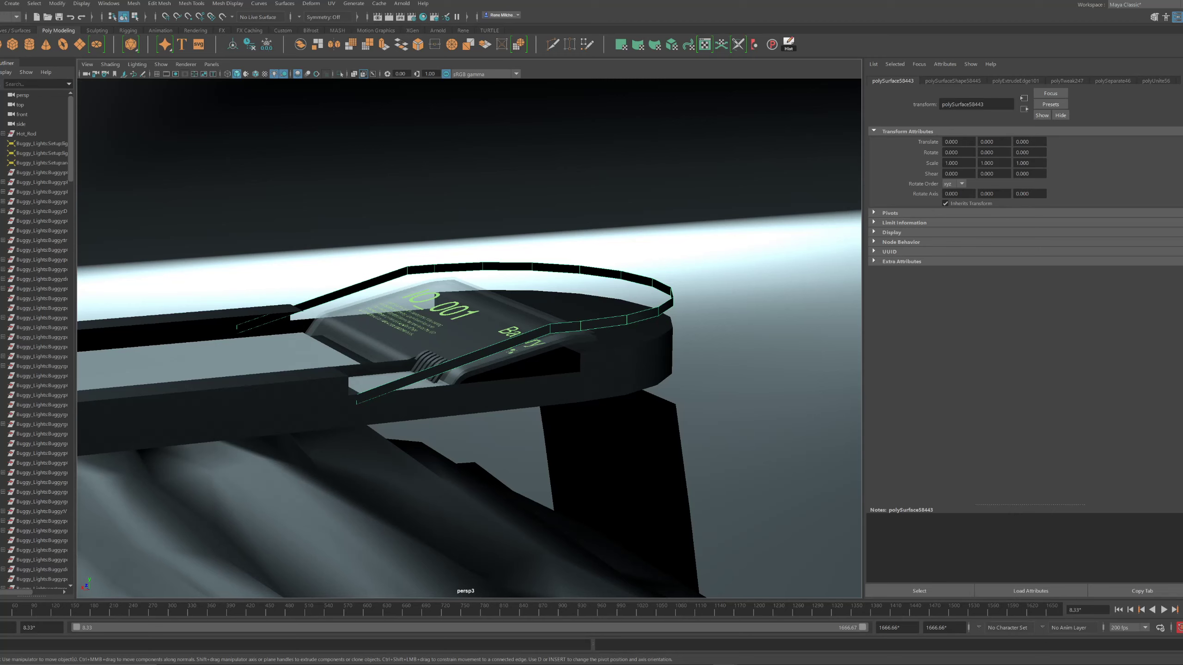
{"action": "right_click_drag", "start_coordinate": [772, 345], "coordinate": [606, 339], "text": "alt"}
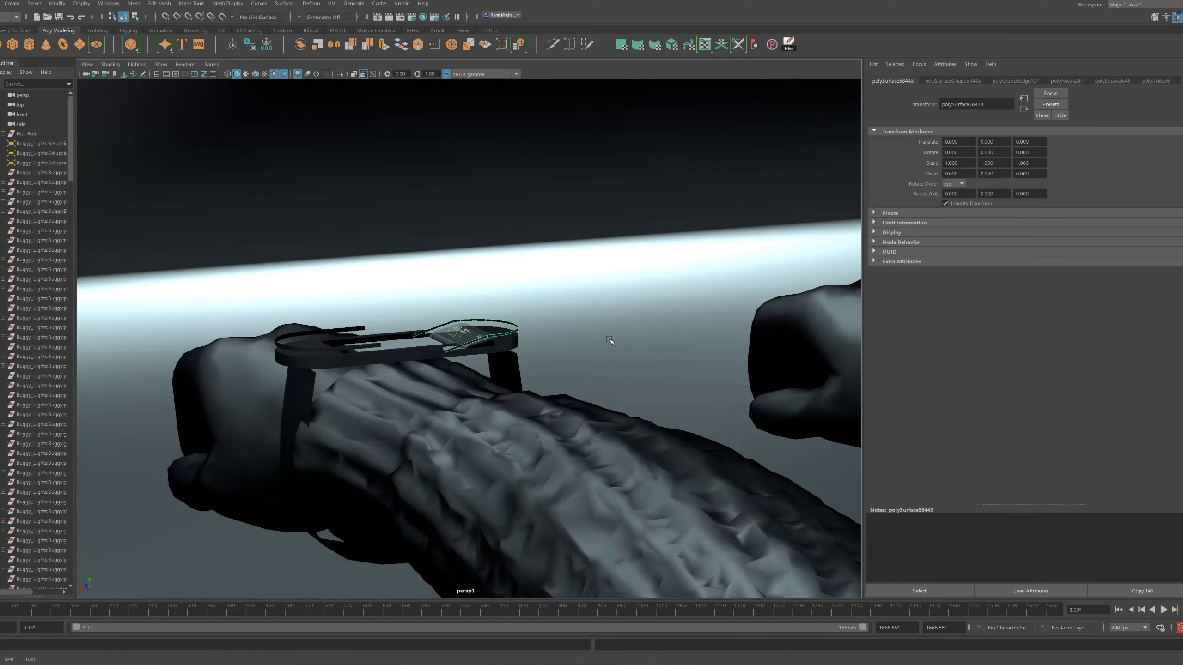
{"action": "left_click_drag", "start_coordinate": [605, 338], "coordinate": [605, 346], "text": "alt"}
{"action": "right_click_drag", "start_coordinate": [605, 347], "coordinate": [708, 224]}
{"action": "left_click", "coordinate": [647, 291]}
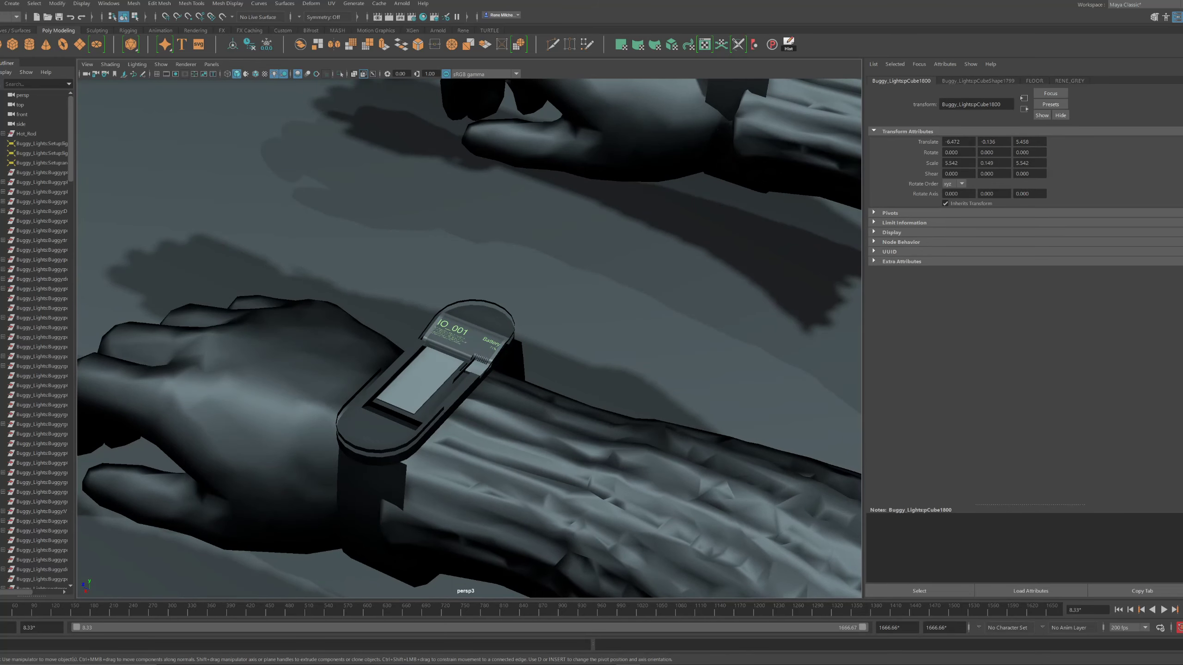
{"action": "left_click_drag", "start_coordinate": [525, 282], "coordinate": [555, 291], "text": "alt"}
{"action": "right_click_drag", "start_coordinate": [555, 291], "coordinate": [573, 307], "text": "alt"}
{"action": "mouse_move", "coordinate": [572, 307]}
{"action": "left_mouse_down", "text": "alt"}
{"action": "mouse_move", "coordinate": [563, 314]}
{"action": "mouse_move", "coordinate": [563, 288]}
{"action": "left_mouse_up", "text": "alt"}
{"action": "middle_click_drag", "start_coordinate": [563, 288], "coordinate": [611, 250], "text": "alt"}
{"action": "left_click_drag", "start_coordinate": [611, 250], "coordinate": [580, 215], "text": "alt"}
Try to move the two inner end-wall faces of the frame's recess along the frame
{"action": "left_click", "coordinate": [276, 334]}
{"action": "left_click_drag", "start_coordinate": [276, 333], "coordinate": [273, 372], "text": "alt"}
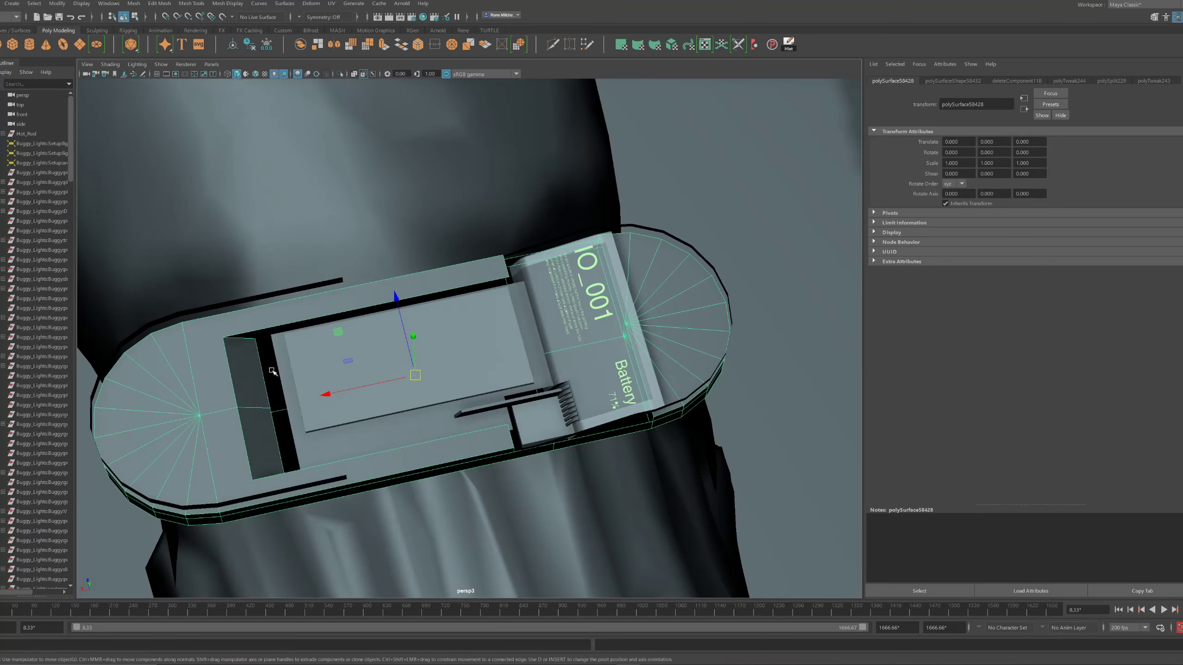
{"action": "right_click_drag", "start_coordinate": [247, 402], "coordinate": [248, 407]}
{"action": "left_click", "coordinate": [249, 393]}
{"action": "left_click", "coordinate": [261, 430], "text": "shift"}
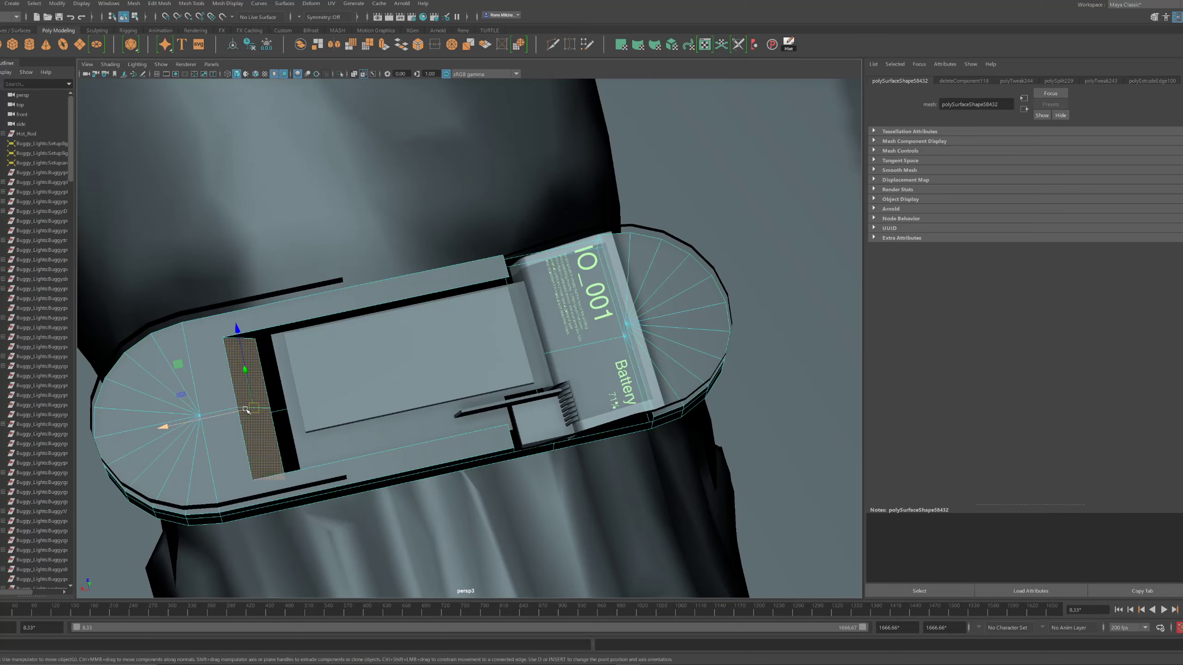
{"action": "left_click", "coordinate": [242, 411]}
{"action": "middle_click_drag", "start_coordinate": [355, 389], "coordinate": [322, 395]}
{"action": "left_click_drag", "start_coordinate": [322, 396], "coordinate": [408, 389]}
{"action": "right_click_drag", "start_coordinate": [408, 389], "coordinate": [363, 390], "text": "alt"}
{"action": "left_click_drag", "start_coordinate": [363, 390], "coordinate": [396, 351], "text": "alt"}
{"action": "left_click_drag", "start_coordinate": [508, 326], "coordinate": [458, 372], "text": "alt"}
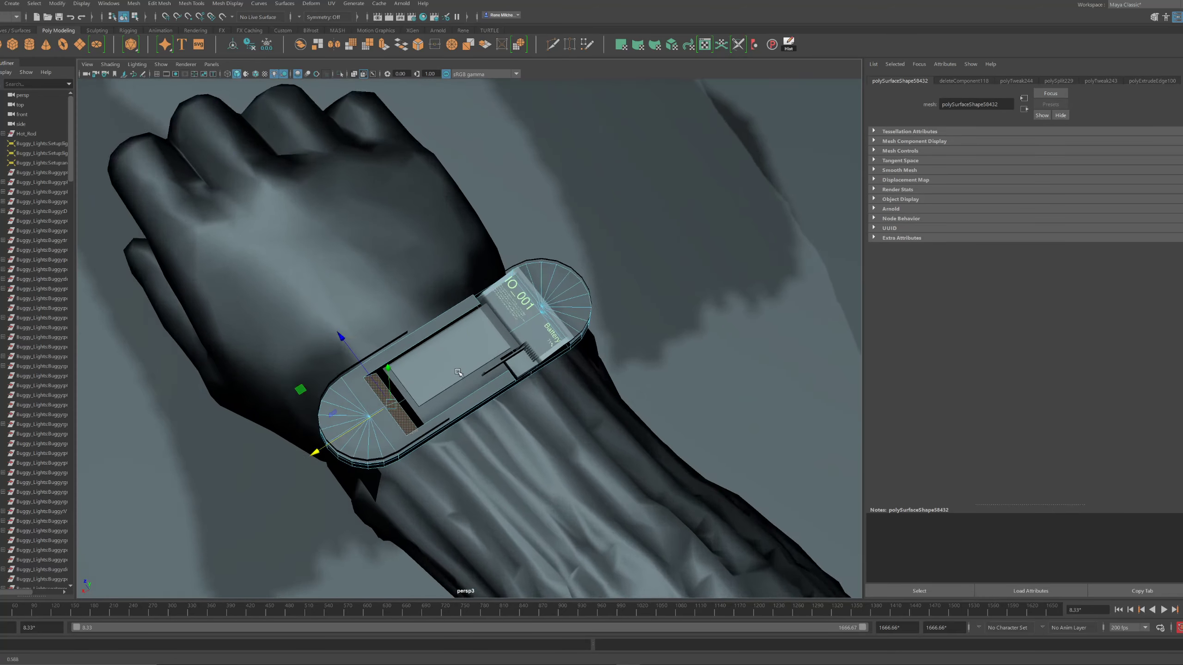
{"action": "right_click_drag", "start_coordinate": [458, 372], "coordinate": [494, 333], "text": "alt"}
{"action": "left_click_drag", "start_coordinate": [494, 334], "coordinate": [419, 352], "text": "alt"}
Shorten the raised rectangular plate by moving its end vertices farthest from the display panel toward the panel
{"action": "left_click", "coordinate": [367, 364]}
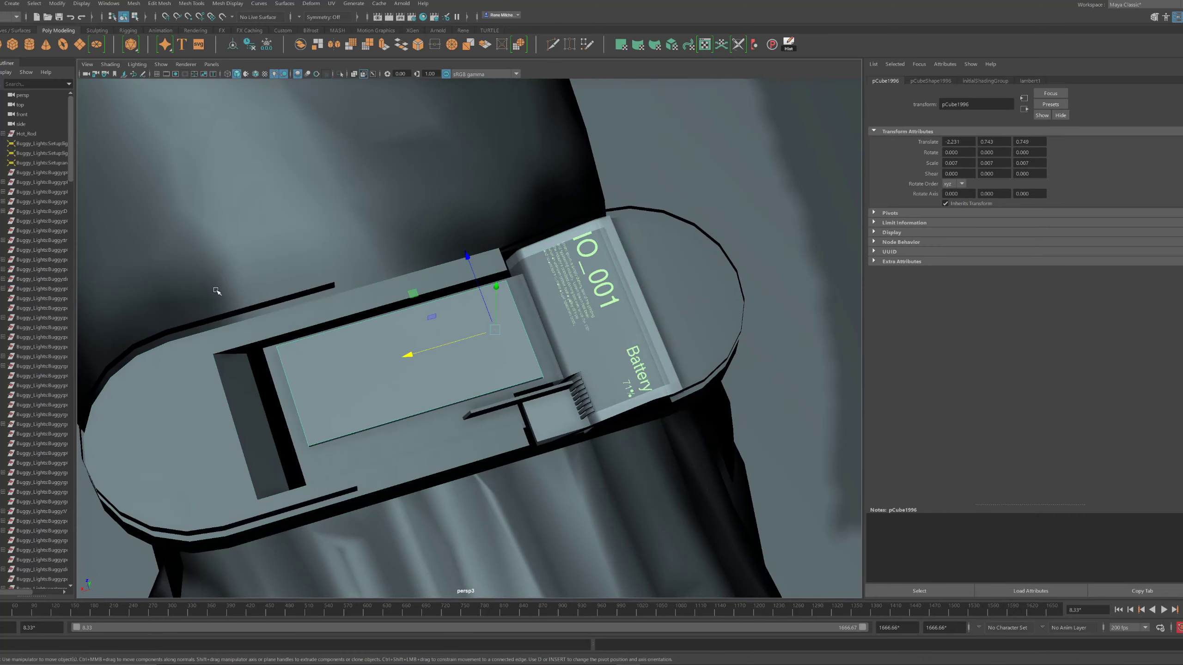
{"action": "key", "text": "F9"}
{"action": "left_click_drag", "start_coordinate": [227, 315], "coordinate": [335, 468]}
{"action": "left_click_drag", "start_coordinate": [245, 414], "coordinate": [324, 403]}
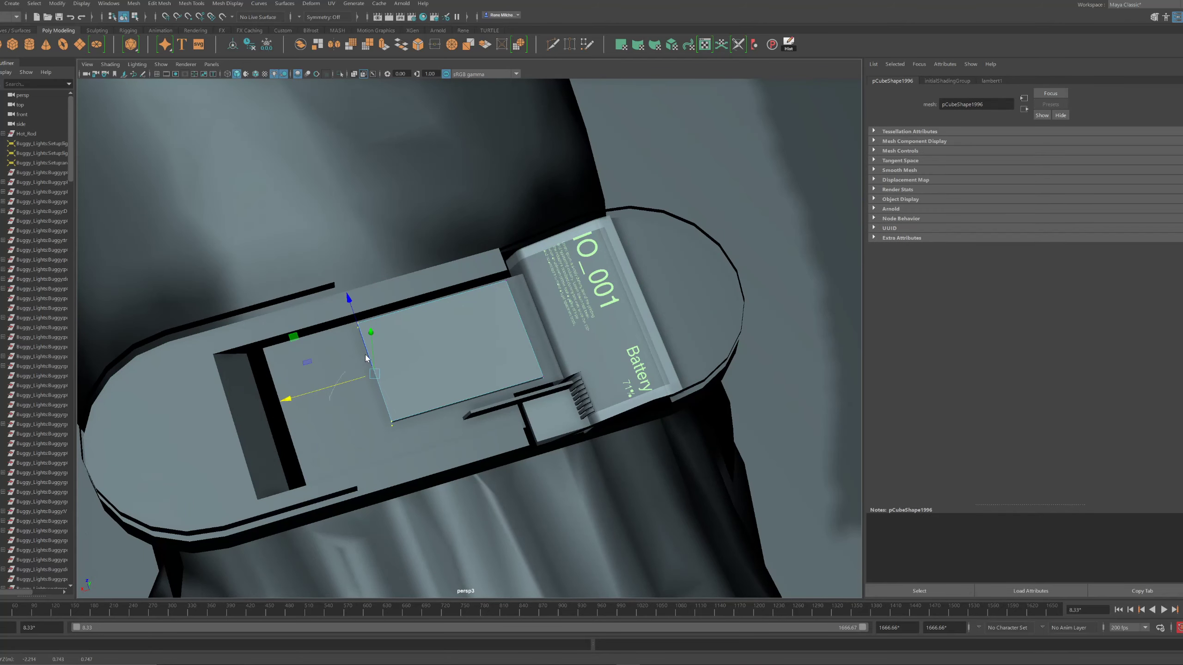
{"action": "right_click_drag", "start_coordinate": [351, 366], "coordinate": [371, 348]}
Shorten the recess floor piece under the plate by moving its far end vertices toward the display panel
{"action": "left_click", "coordinate": [298, 379]}
{"action": "right_click_drag", "start_coordinate": [266, 382], "coordinate": [233, 383]}
{"action": "left_click_drag", "start_coordinate": [219, 317], "coordinate": [411, 594]}
{"action": "left_click_drag", "start_coordinate": [327, 426], "coordinate": [328, 426]}
{"action": "key", "text": "ctrl+z"}
{"action": "left_click_drag", "start_coordinate": [254, 430], "coordinate": [364, 407]}
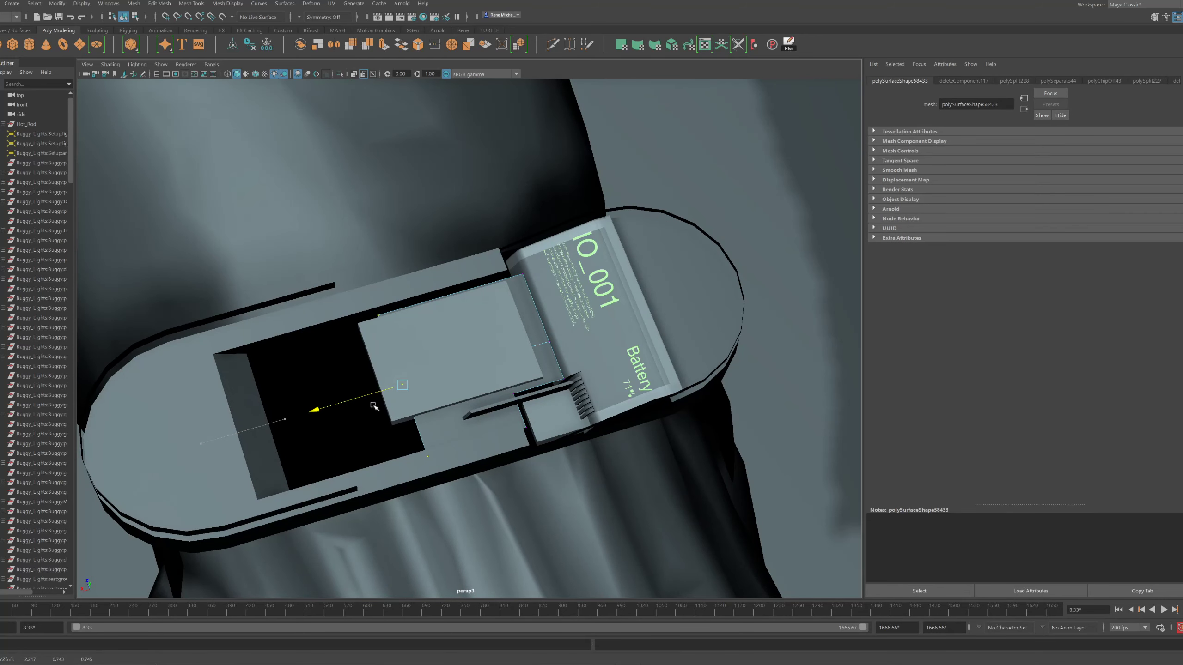
{"action": "left_click_drag", "start_coordinate": [374, 406], "coordinate": [373, 406]}
Move the two inner end-wall faces of the frame's recess toward the display panel to match the shortened plate
{"action": "right_click_drag", "start_coordinate": [228, 387], "coordinate": [244, 424]}
{"action": "left_click", "coordinate": [245, 418]}
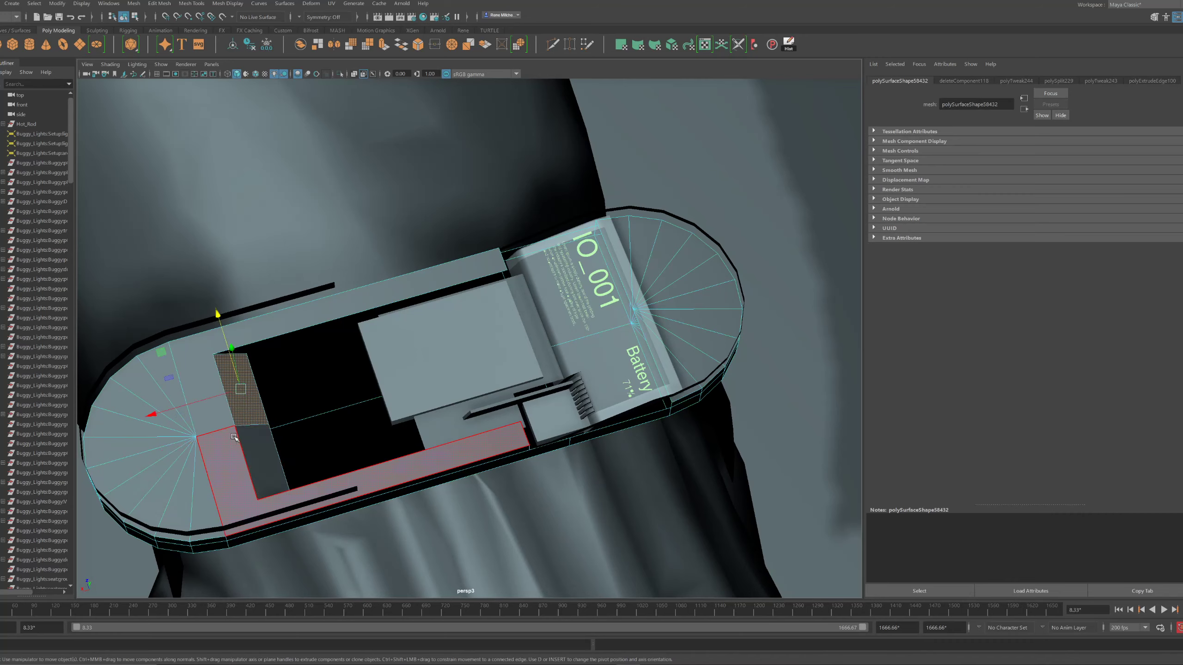
{"action": "left_click", "coordinate": [234, 437], "text": "shift"}
{"action": "left_click_drag", "start_coordinate": [210, 439], "coordinate": [326, 415]}
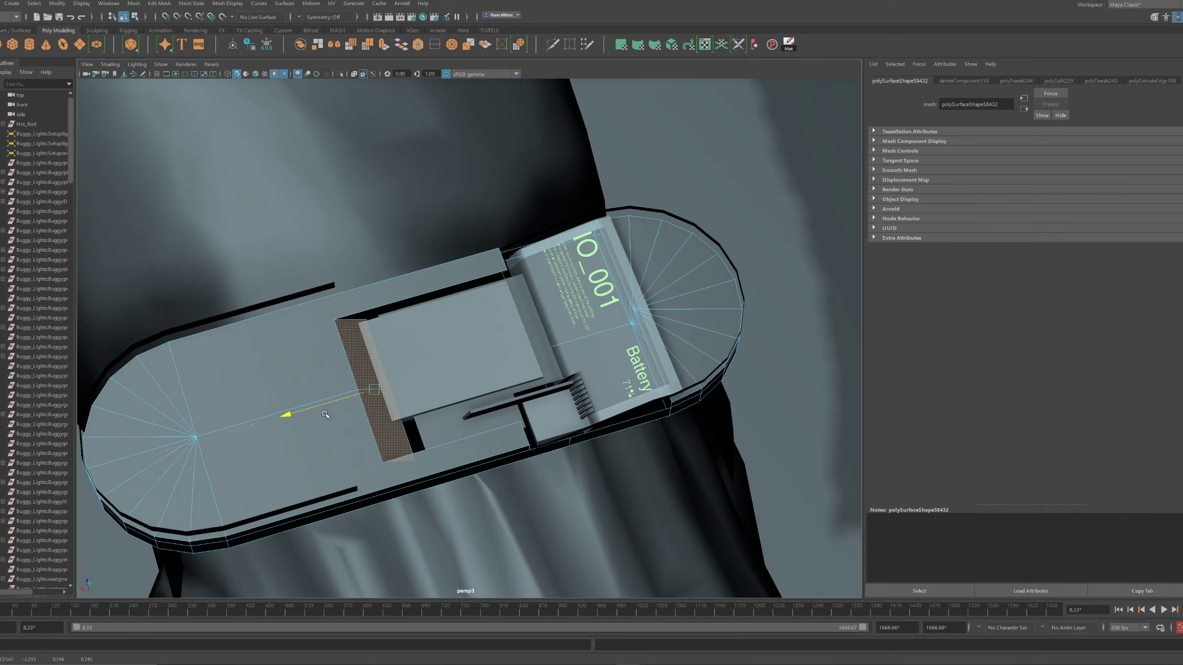
{"action": "left_click", "coordinate": [316, 414]}
{"action": "right_click_drag", "start_coordinate": [390, 404], "coordinate": [419, 376]}
Examine the frame with its shortened recess from several sides, up close and on the wrist
{"action": "left_click_drag", "start_coordinate": [419, 375], "coordinate": [285, 242], "text": "alt"}
{"action": "middle_click_drag", "start_coordinate": [285, 242], "coordinate": [331, 352], "text": "alt"}
{"action": "left_click_drag", "start_coordinate": [339, 345], "coordinate": [330, 337], "text": "alt"}
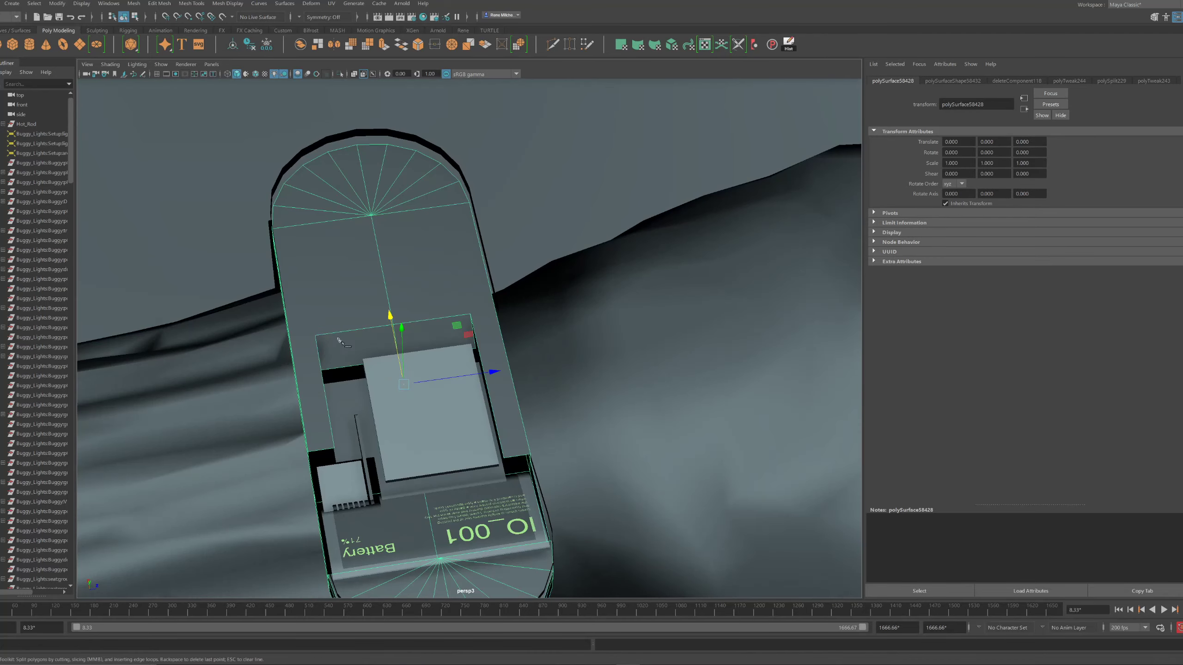
{"action": "left_click_drag", "start_coordinate": [309, 316], "coordinate": [209, 271], "text": "alt"}
{"action": "key", "text": "w"}
{"action": "left_click_drag", "start_coordinate": [459, 185], "coordinate": [704, 327], "text": "alt"}
{"action": "left_click", "coordinate": [747, 396]}
{"action": "middle_click_drag", "start_coordinate": [747, 397], "coordinate": [552, 331], "text": "alt"}
{"action": "left_click_drag", "start_coordinate": [552, 330], "coordinate": [570, 304], "text": "alt"}
{"action": "left_click", "coordinate": [571, 304]}
{"action": "middle_click_drag", "start_coordinate": [482, 362], "coordinate": [510, 335], "text": "alt"}
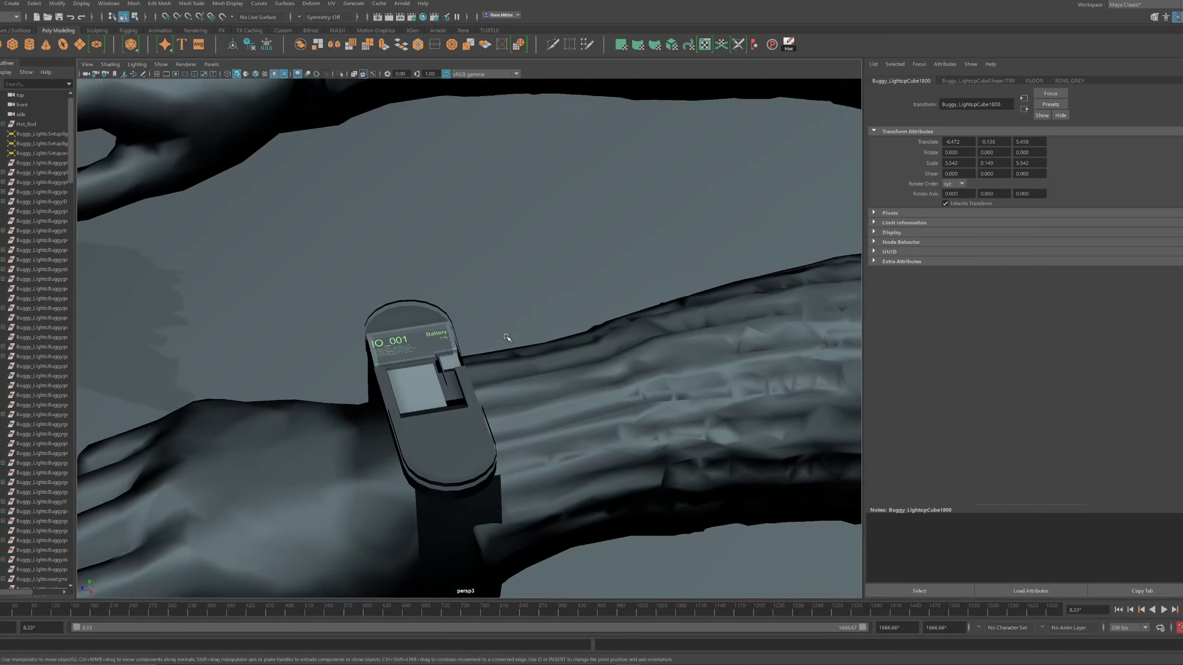
{"action": "right_click_drag", "start_coordinate": [509, 335], "coordinate": [507, 357], "text": "alt"}
{"action": "left_click_drag", "start_coordinate": [507, 356], "coordinate": [363, 308], "text": "alt"}
Extrude the underside faces of the frame's rounded end opposite the display panel downward into a block
{"action": "left_click", "coordinate": [336, 245]}
{"action": "left_click", "coordinate": [319, 333]}
{"action": "right_click_drag", "start_coordinate": [362, 308], "coordinate": [363, 345]}
{"action": "left_click_drag", "start_coordinate": [363, 346], "coordinate": [440, 298], "text": "alt"}
{"action": "middle_click_drag", "start_coordinate": [359, 296], "coordinate": [364, 303], "text": "alt"}
{"action": "left_click_drag", "start_coordinate": [364, 303], "coordinate": [282, 327], "text": "alt"}
{"action": "double_click", "coordinate": [364, 304]}
{"action": "left_click_drag", "start_coordinate": [401, 356], "coordinate": [401, 318]}
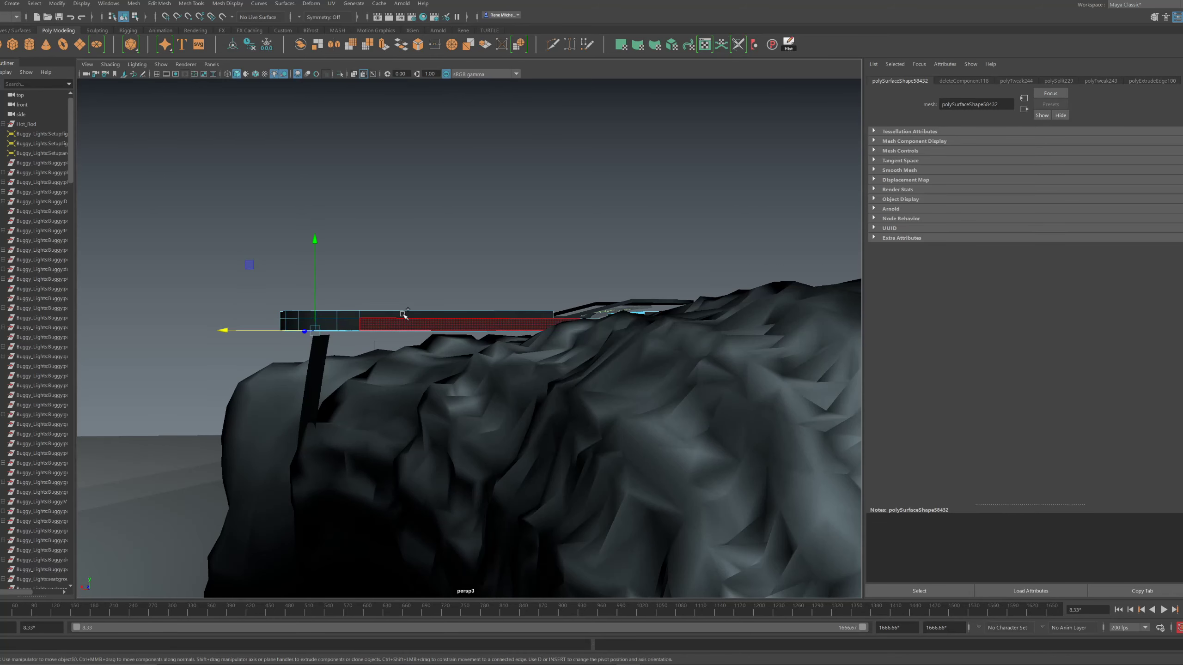
{"action": "key", "text": "ctrl+e"}
{"action": "left_click_drag", "start_coordinate": [325, 295], "coordinate": [315, 280]}
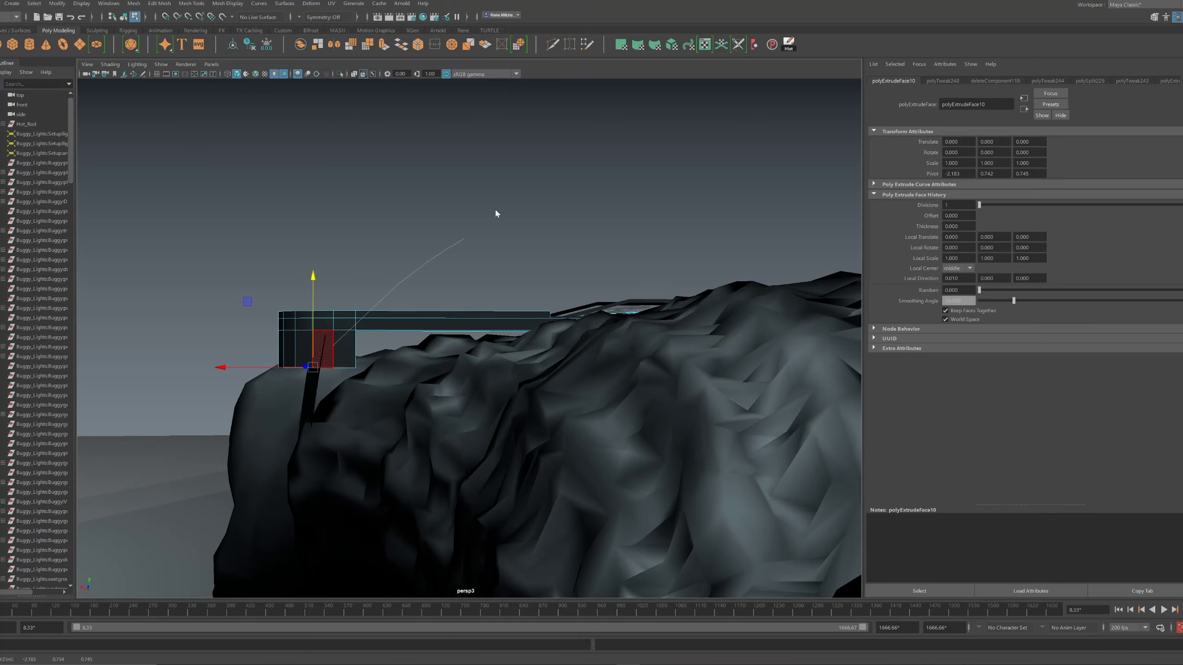
Isolate the frame in the viewport and view its underside
{"action": "key", "text": "F8"}
{"action": "left_click", "coordinate": [341, 73]}
{"action": "left_click_drag", "start_coordinate": [396, 206], "coordinate": [377, 294], "text": "alt"}
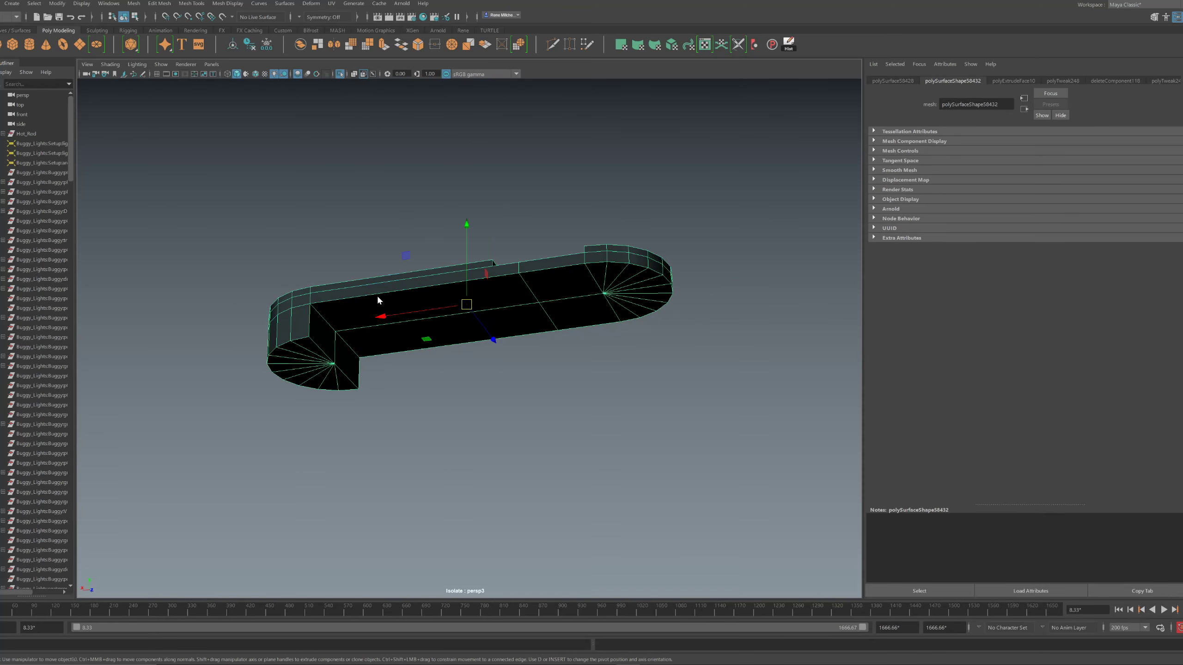
Try to move the inner wall of the lowered block along the frame, and undo the moves
{"action": "left_click", "coordinate": [344, 341]}
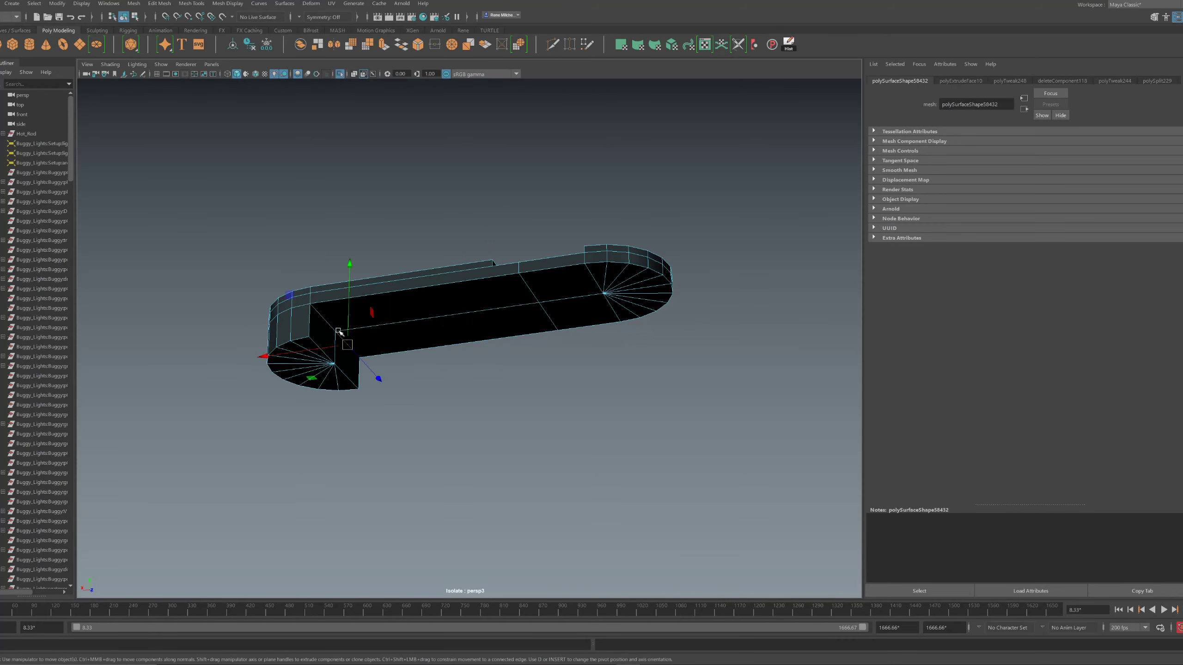
{"action": "left_click_drag", "start_coordinate": [328, 325], "coordinate": [296, 139], "text": "alt"}
{"action": "left_click_drag", "start_coordinate": [378, 253], "coordinate": [417, 247], "text": "alt"}
{"action": "key", "text": "ctrl+z"}
{"action": "right_click_drag", "start_coordinate": [417, 246], "coordinate": [416, 285], "text": "alt"}
{"action": "left_click_drag", "start_coordinate": [416, 285], "coordinate": [380, 240], "text": "alt"}
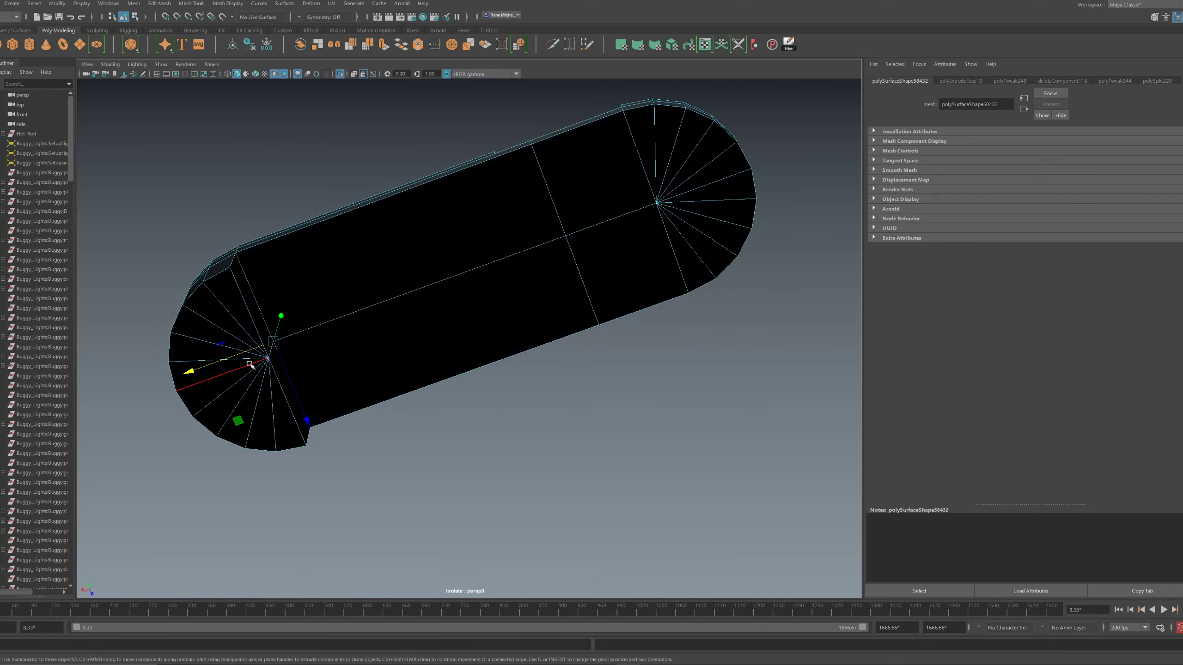
{"action": "middle_click_drag", "start_coordinate": [299, 347], "coordinate": [320, 340]}
{"action": "key", "text": "ctrl+z"}
Cut a line across the frame's underside just beside the lowered block with the Multi-Cut tool
{"action": "left_click_drag", "start_coordinate": [320, 341], "coordinate": [323, 352], "text": "alt"}
{"action": "right_click_drag", "start_coordinate": [406, 240], "coordinate": [337, 240], "text": "shift"}
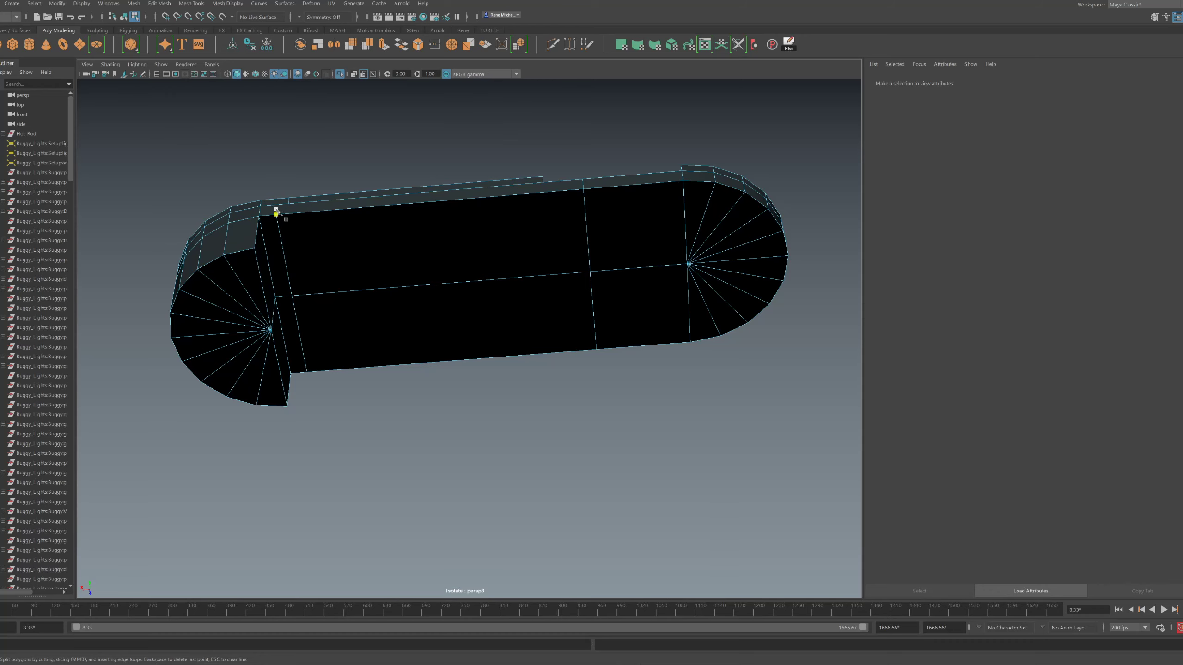
{"action": "left_click_drag", "start_coordinate": [291, 215], "coordinate": [310, 266], "text": "alt"}
{"action": "right_click_drag", "start_coordinate": [310, 265], "coordinate": [324, 273], "text": "alt"}
{"action": "left_click_drag", "start_coordinate": [324, 272], "coordinate": [299, 298], "text": "alt"}
{"action": "right_click_drag", "start_coordinate": [299, 298], "coordinate": [254, 332], "text": "alt"}
{"action": "key", "text": "w"}
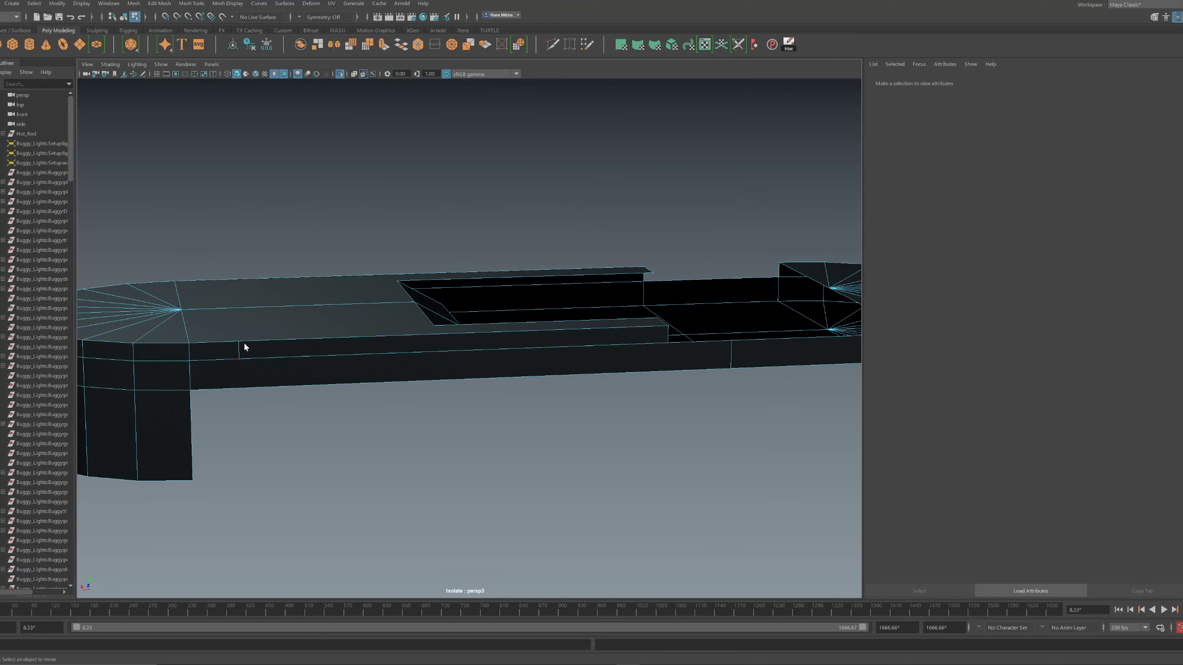
Snap the new side vertex into line and continue the cut down the frame's side beside the lowered block
{"action": "left_click", "coordinate": [240, 350]}
{"action": "key", "text": "v"}
{"action": "left_click_drag", "start_coordinate": [229, 351], "coordinate": [220, 362]}
{"action": "left_click_drag", "start_coordinate": [219, 362], "coordinate": [219, 343], "text": "alt"}
{"action": "right_click_drag", "start_coordinate": [219, 343], "coordinate": [186, 342], "text": "shift"}
{"action": "left_click", "coordinate": [220, 224]}
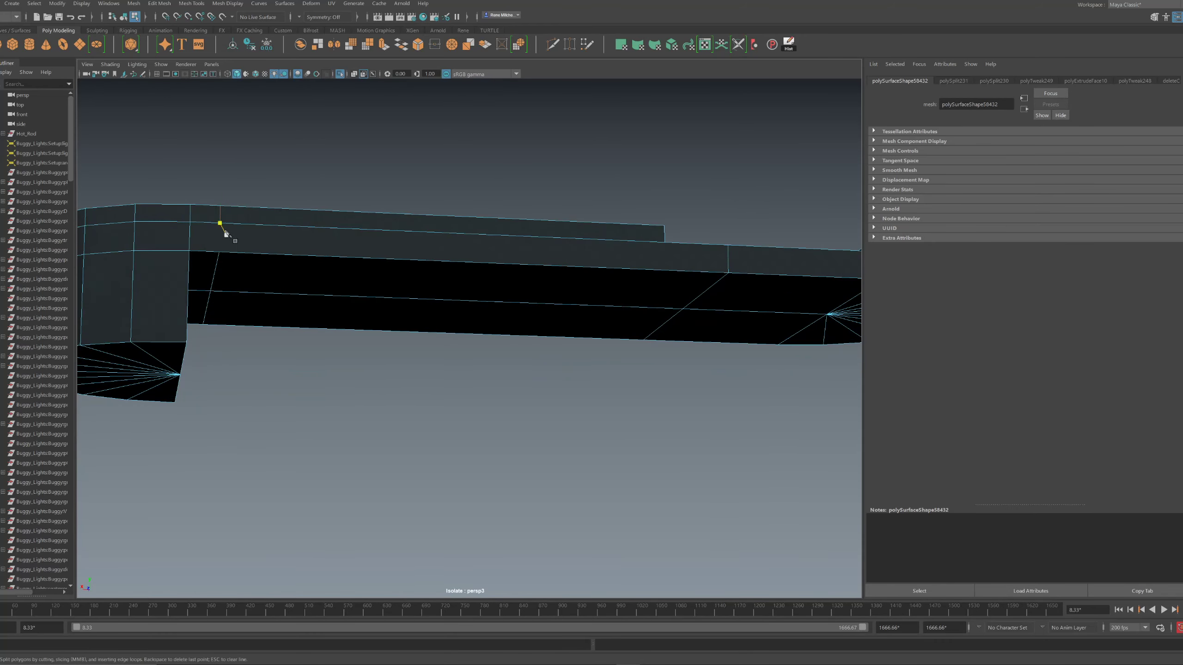
{"action": "right_click", "coordinate": [221, 255]}
{"action": "left_click_drag", "start_coordinate": [293, 278], "coordinate": [149, 279], "text": "alt"}
{"action": "left_click_drag", "start_coordinate": [680, 275], "coordinate": [683, 268], "text": "alt"}
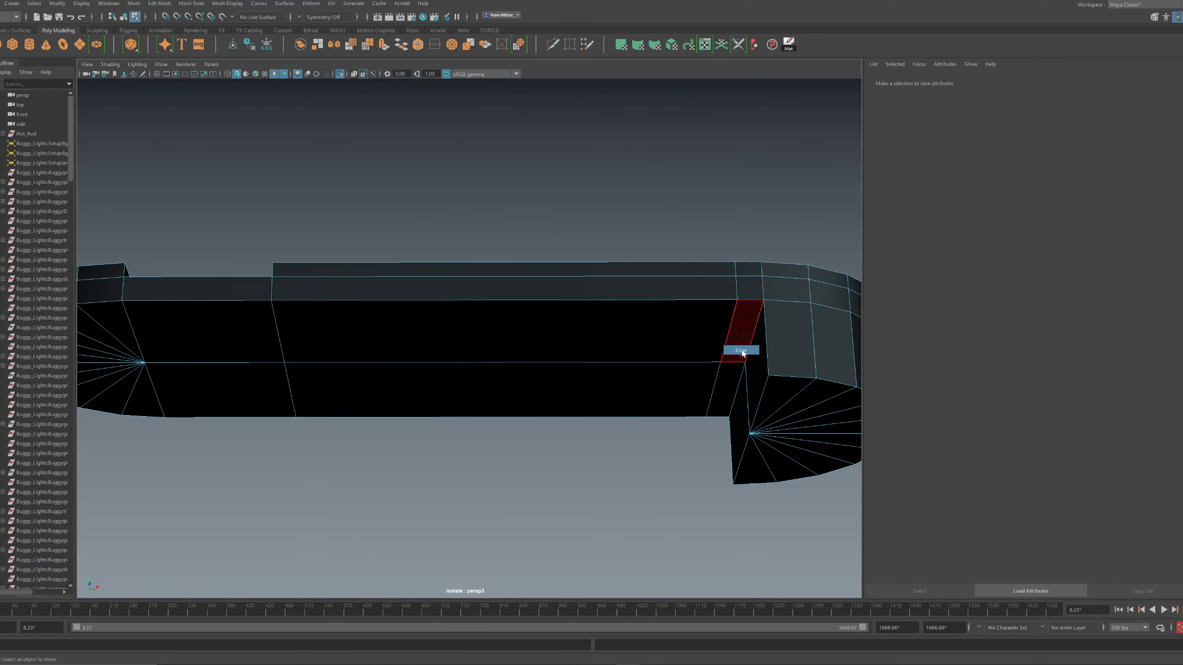
Try to edit the narrow underside strip beside the block with the full scene shown, and undo it
{"action": "left_click", "coordinate": [739, 321]}
{"action": "left_click_drag", "start_coordinate": [740, 325], "coordinate": [915, 336], "text": "alt"}
{"action": "right_click_drag", "start_coordinate": [502, 308], "coordinate": [316, 114], "text": "alt"}
{"action": "left_click", "coordinate": [340, 73]}
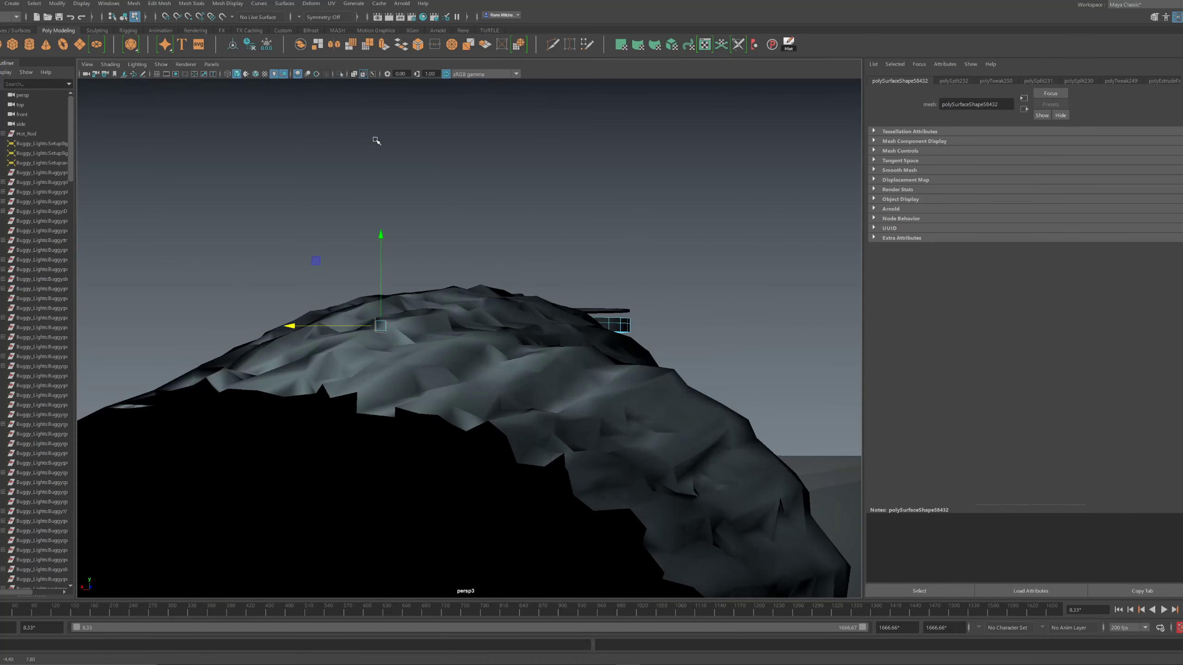
{"action": "left_click_drag", "start_coordinate": [341, 329], "coordinate": [386, 289]}
{"action": "key", "text": "ctrl+z"}
{"action": "key", "text": "ctrl+z"}
Delete the two inner wall faces of the lowered block
{"action": "right_click_drag", "start_coordinate": [386, 289], "coordinate": [401, 321], "text": "alt"}
{"action": "middle_click_drag", "start_coordinate": [387, 312], "coordinate": [424, 318], "text": "alt"}
{"action": "right_click_drag", "start_coordinate": [425, 318], "coordinate": [459, 327], "text": "alt"}
{"action": "left_click", "coordinate": [337, 324]}
{"action": "left_click", "coordinate": [348, 370], "text": "shift"}
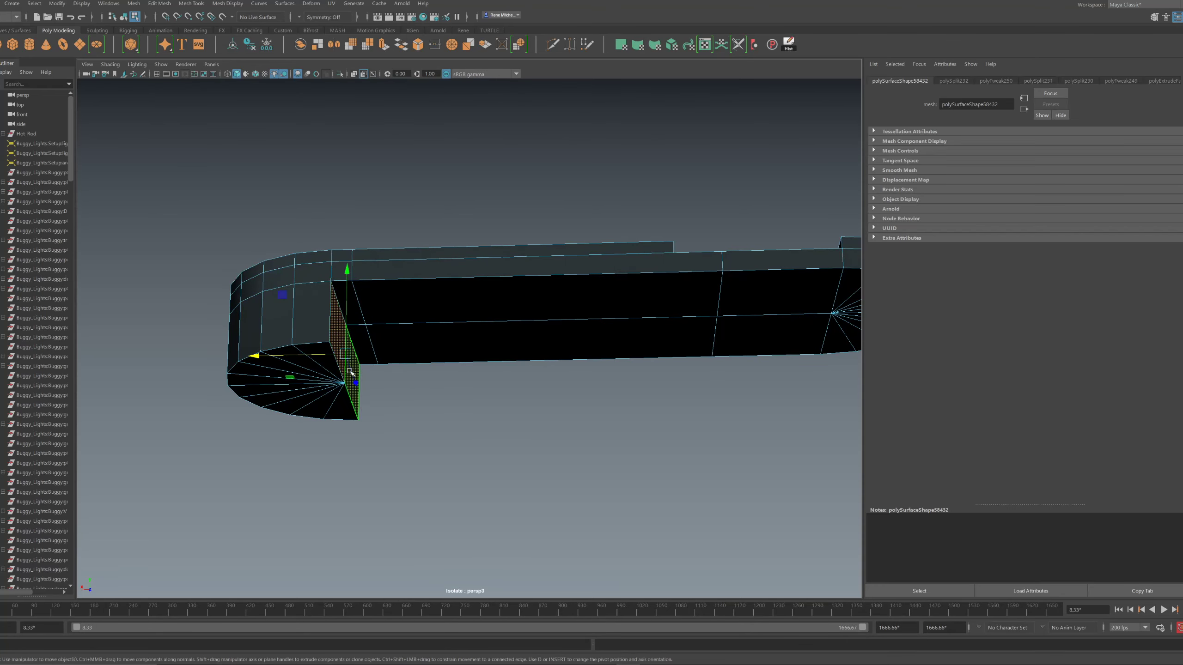
{"action": "key", "text": "Delete"}
Delete both halves of the narrow underside strip between the lowered block and the new cut line
{"action": "left_click", "coordinate": [351, 411]}
{"action": "left_click_drag", "start_coordinate": [350, 411], "coordinate": [307, 320], "text": "alt"}
{"action": "left_click", "coordinate": [331, 308]}
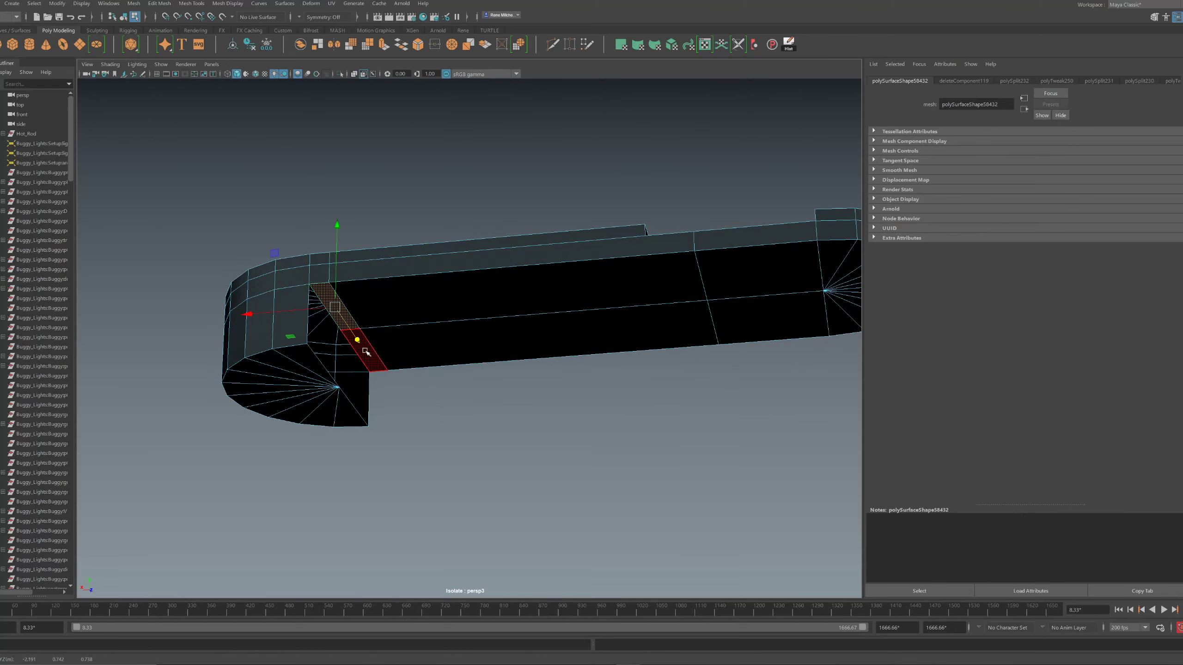
{"action": "key", "text": "Delete"}
{"action": "left_click", "coordinate": [368, 361]}
{"action": "key", "text": "Delete"}
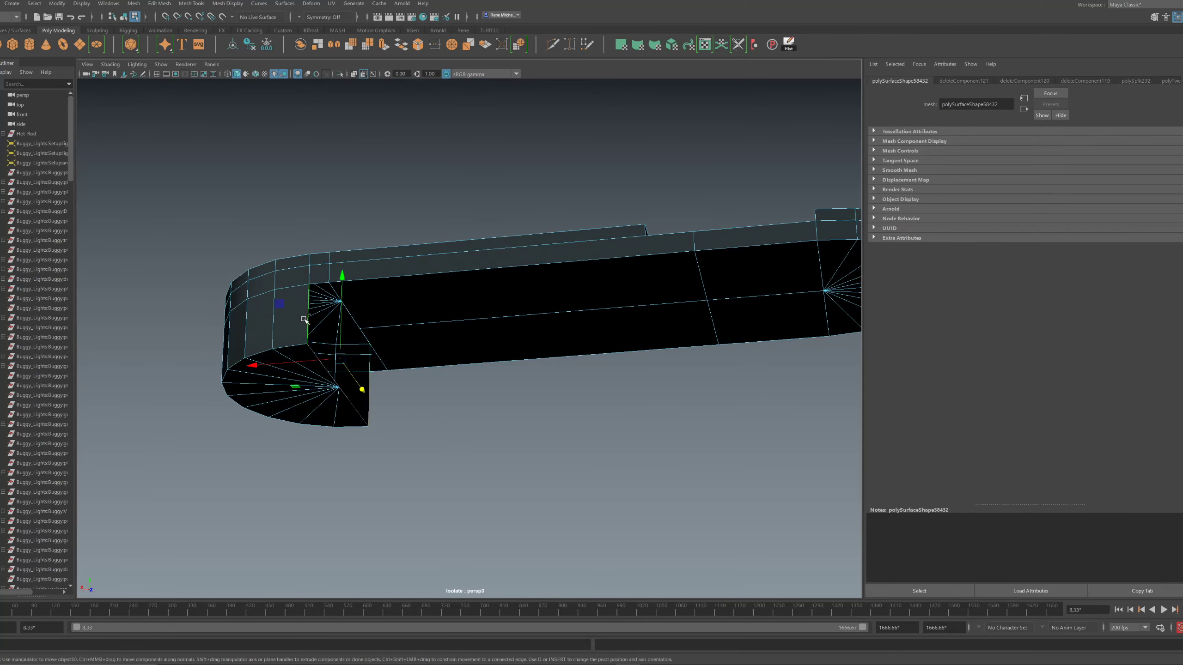
Extrude the lowered block's open edges along the frame to the cut line and merge the vertices there
{"action": "left_click_drag", "start_coordinate": [340, 360], "coordinate": [393, 363]}
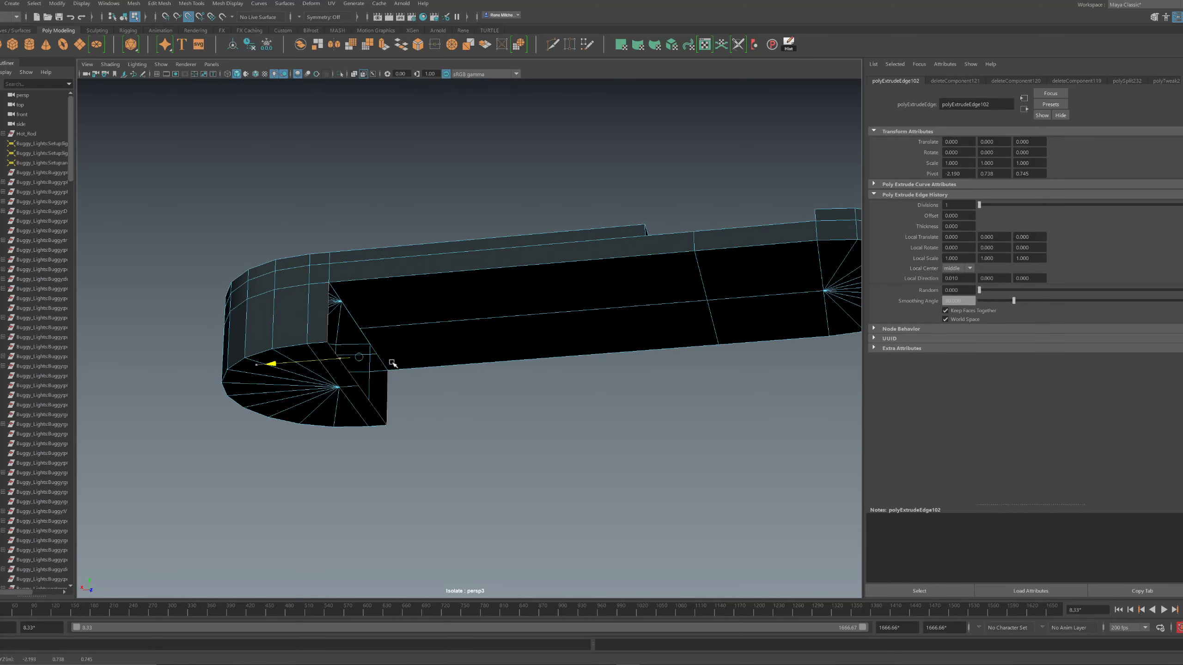
{"action": "left_click", "coordinate": [327, 323]}
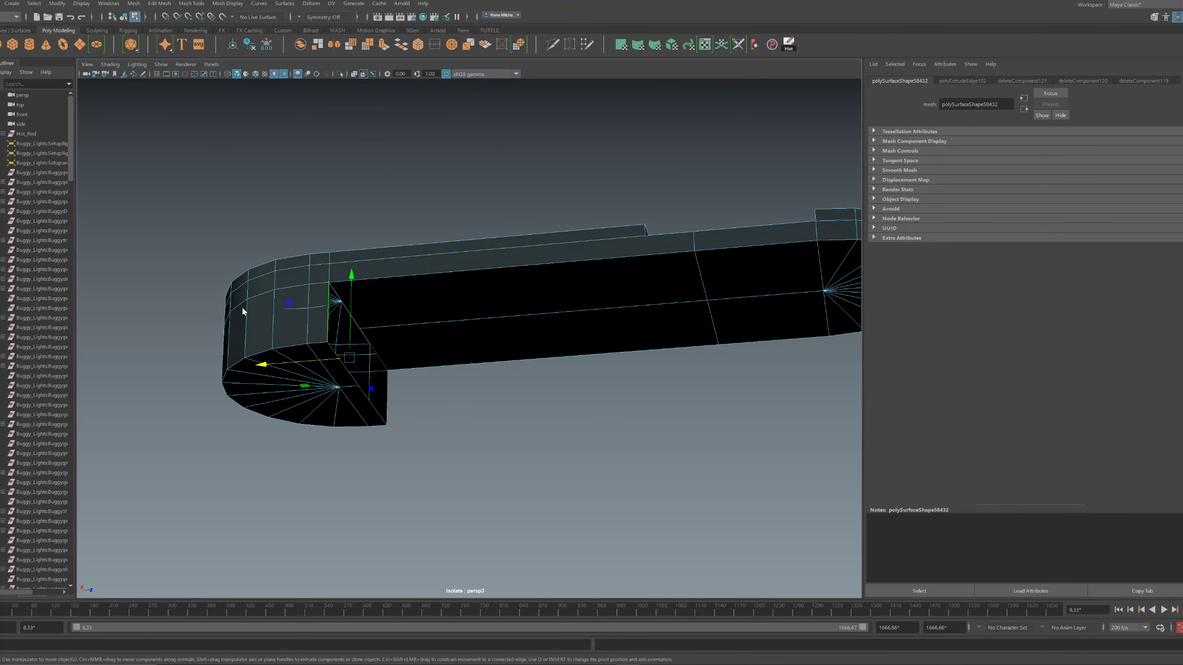
{"action": "right_click_drag", "start_coordinate": [242, 311], "coordinate": [237, 312]}
{"action": "right_click_drag", "start_coordinate": [438, 328], "coordinate": [456, 234], "text": "shift"}
{"action": "right_click_drag", "start_coordinate": [410, 325], "coordinate": [409, 259]}
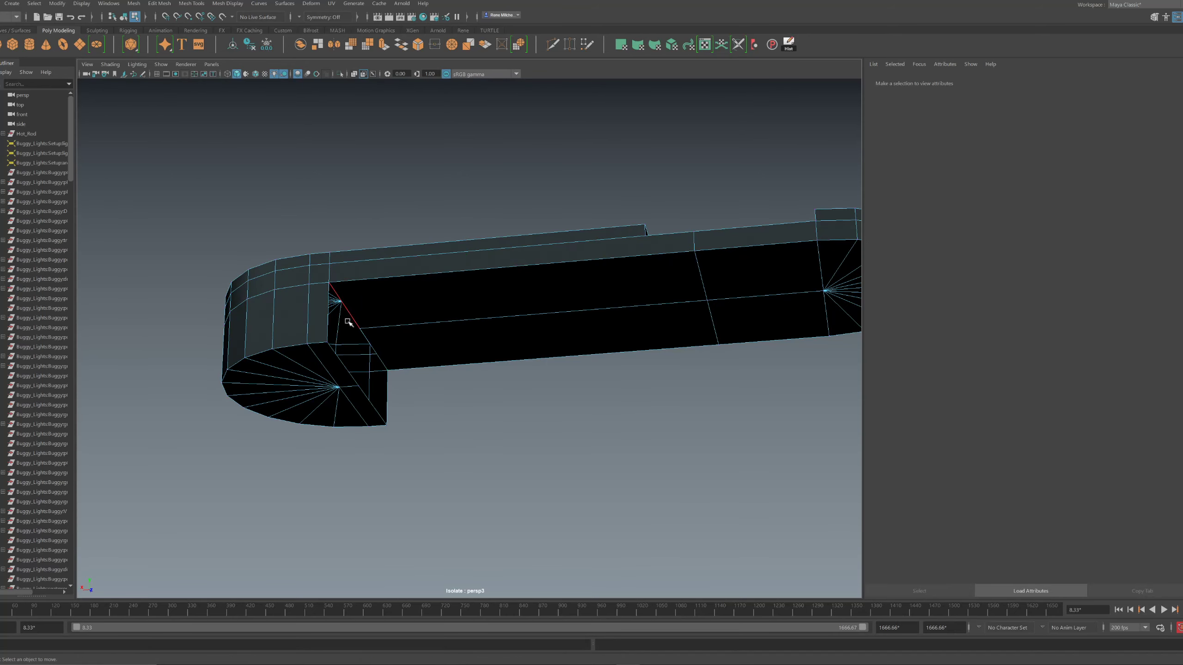
Fill the hole in the lowered block's open inner wall beneath the frame
{"action": "right_click", "coordinate": [347, 321], "text": "shift"}
{"action": "double_click", "coordinate": [352, 320]}
{"action": "right_click", "coordinate": [363, 317], "text": "shift"}
{"action": "left_click_drag", "start_coordinate": [363, 319], "coordinate": [369, 335], "text": "alt"}
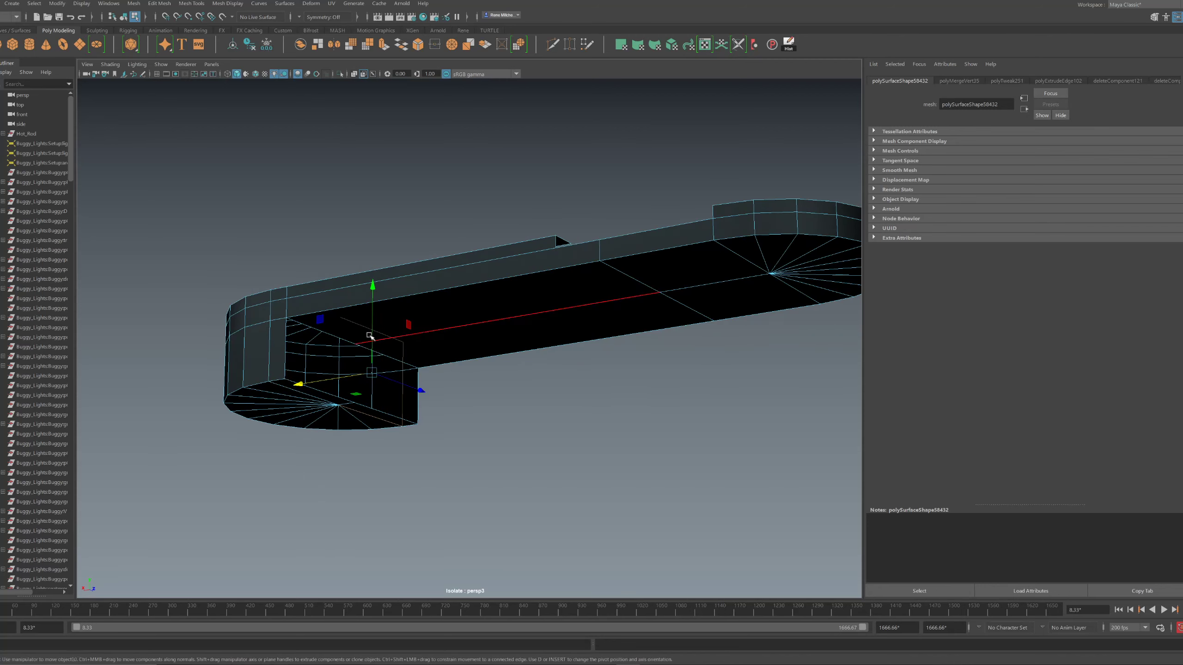
{"action": "left_click", "coordinate": [370, 335]}
{"action": "right_click_drag", "start_coordinate": [352, 332], "coordinate": [349, 454]}
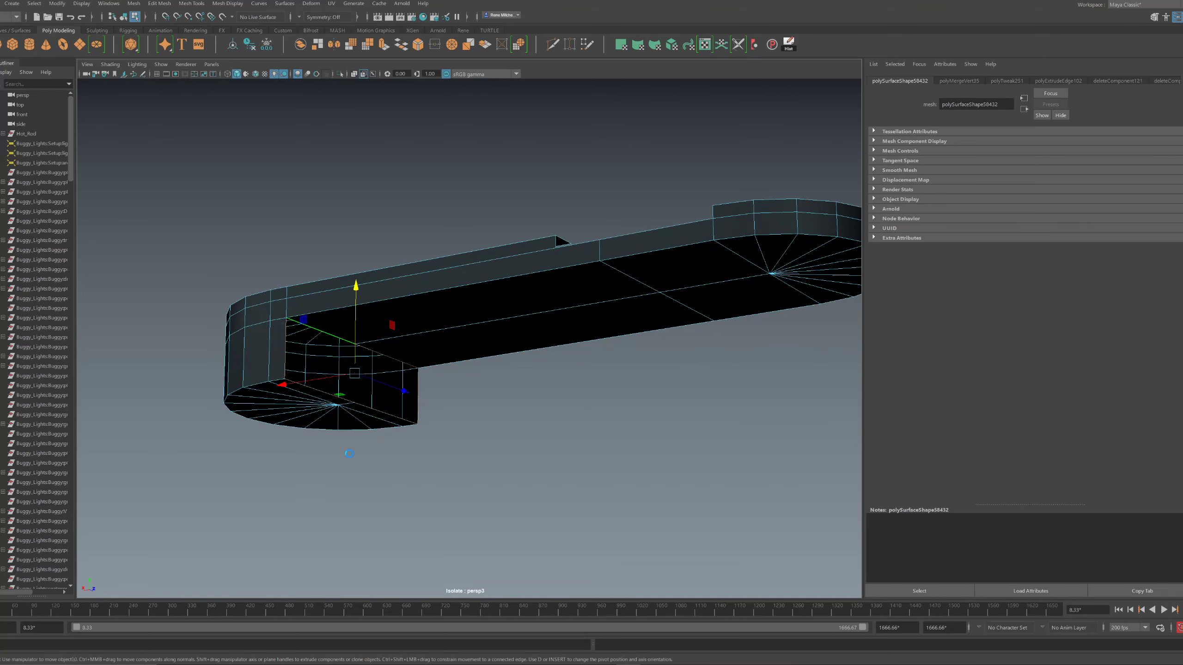
{"action": "left_click_drag", "start_coordinate": [352, 348], "coordinate": [412, 358], "text": "alt"}
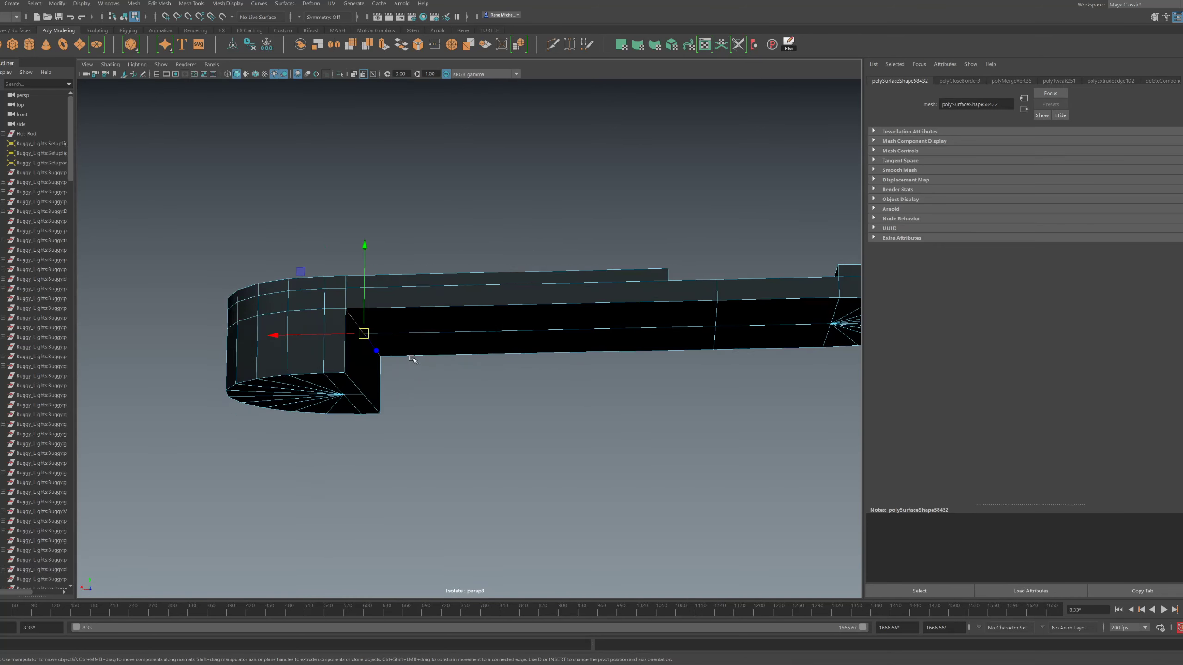
Move the block's inner edge along the frame with the full scene shown, and bevel the transition with fraction 0.5 and 4 segments
{"action": "left_click", "coordinate": [341, 73]}
{"action": "left_click_drag", "start_coordinate": [297, 344], "coordinate": [421, 347]}
{"action": "left_click_drag", "start_coordinate": [469, 351], "coordinate": [520, 287], "text": "alt"}
{"action": "key", "text": "ctrl+b"}
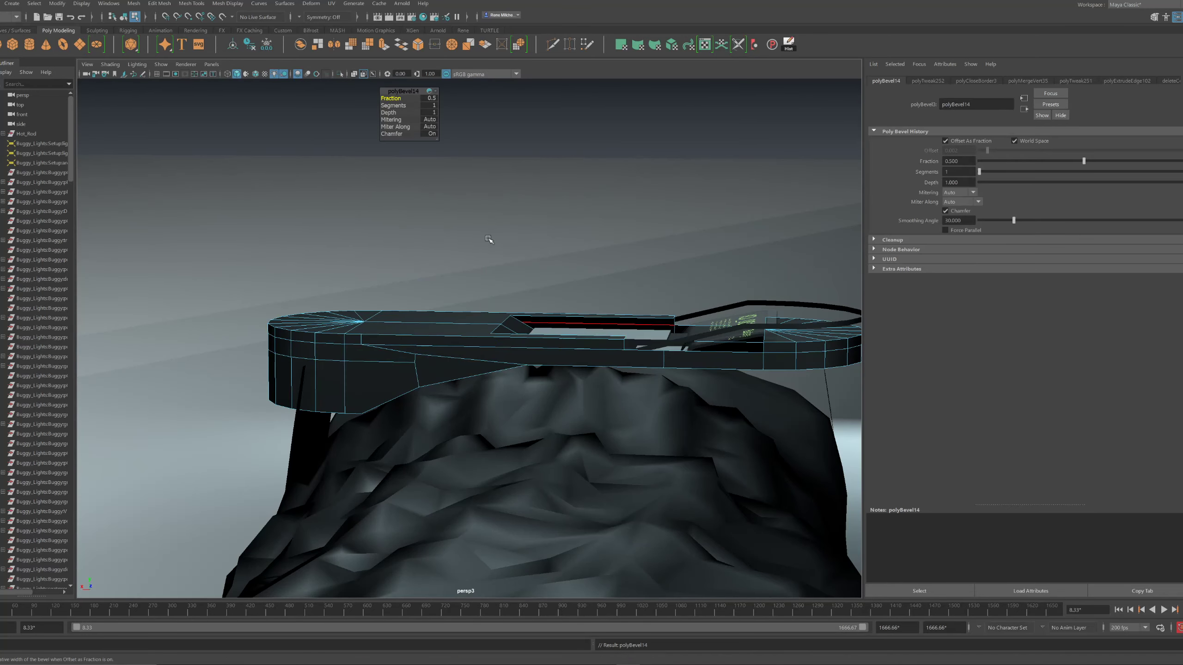
{"action": "left_click_drag", "start_coordinate": [399, 105], "coordinate": [414, 106]}
{"action": "scroll", "coordinate": [479, 202], "scroll_direction": "down", "scroll_amount": 5}
{"action": "left_click_drag", "start_coordinate": [481, 203], "coordinate": [472, 184], "text": "alt"}
{"action": "left_click_drag", "start_coordinate": [395, 108], "coordinate": [403, 109]}
{"action": "left_click_drag", "start_coordinate": [527, 196], "coordinate": [544, 235], "text": "alt"}
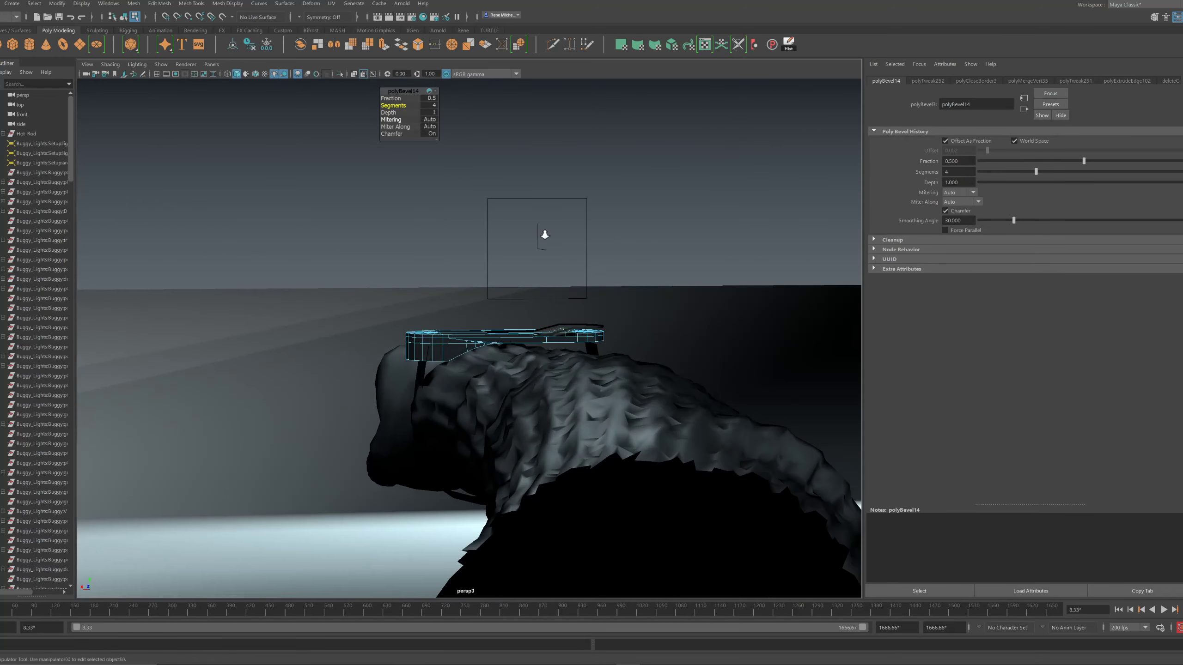
{"action": "right_click_drag", "start_coordinate": [544, 235], "coordinate": [538, 262], "text": "alt"}
{"action": "left_click_drag", "start_coordinate": [536, 263], "coordinate": [503, 308], "text": "alt"}
Inspect the frame and its bevelled block on the wrist from several angles
{"action": "right_click_drag", "start_coordinate": [462, 365], "coordinate": [587, 251]}
{"action": "key", "text": "alt+shift+d"}
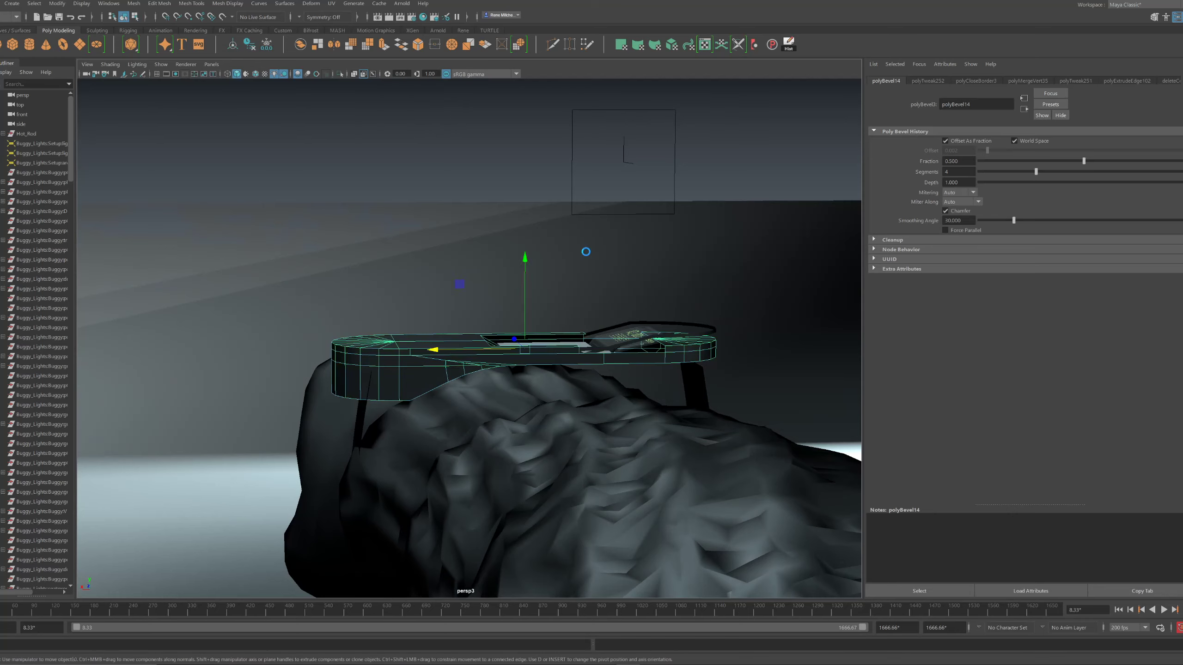
{"action": "left_click_drag", "start_coordinate": [554, 228], "coordinate": [571, 294], "text": "alt"}
{"action": "left_click", "coordinate": [583, 247]}
{"action": "left_click", "coordinate": [451, 340]}
{"action": "left_click_drag", "start_coordinate": [451, 340], "coordinate": [596, 256], "text": "alt"}
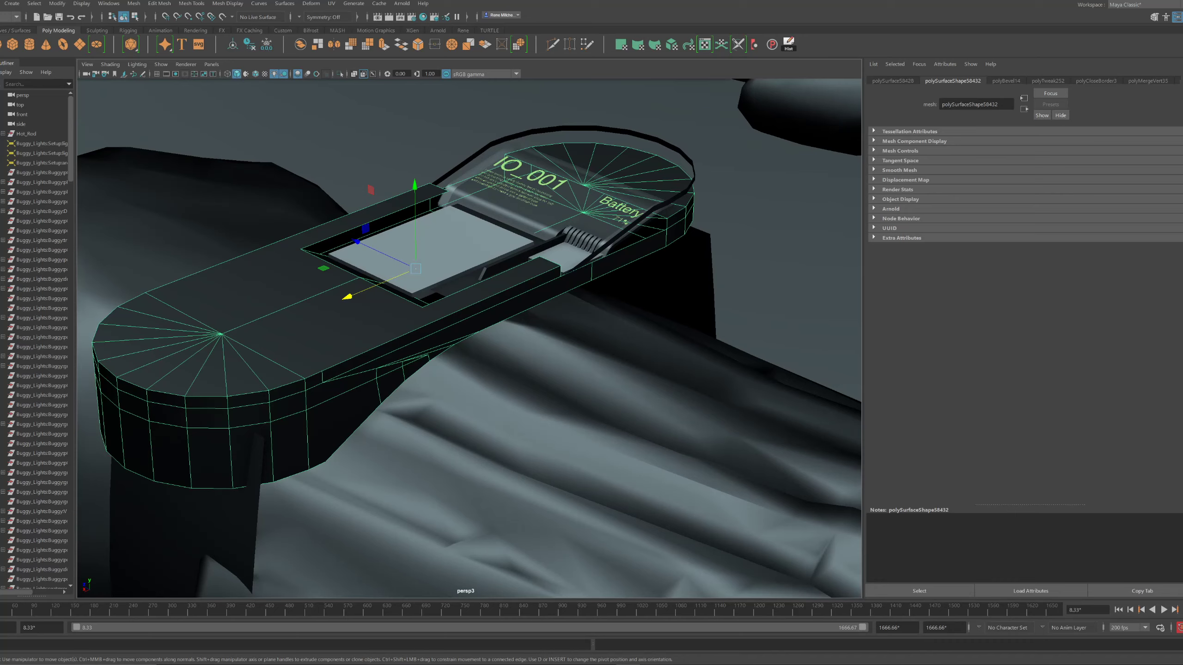
{"action": "left_click_drag", "start_coordinate": [667, 208], "coordinate": [705, 203], "text": "alt"}
{"action": "left_click", "coordinate": [718, 203]}
Cut an edge line along each long side of the frame's top, just outside the screen recess
{"action": "left_click", "coordinate": [316, 318]}
{"action": "left_click_drag", "start_coordinate": [316, 318], "coordinate": [382, 308], "text": "alt"}
{"action": "right_click_drag", "start_coordinate": [426, 360], "coordinate": [426, 331]}
{"action": "left_click", "coordinate": [441, 387]}
{"action": "left_click_drag", "start_coordinate": [443, 383], "coordinate": [439, 378], "text": "alt"}
{"action": "right_click_drag", "start_coordinate": [439, 378], "coordinate": [459, 354]}
{"action": "scroll", "coordinate": [452, 300], "scroll_direction": "down", "scroll_amount": 5}
{"action": "mouse_move", "coordinate": [452, 300]}
{"action": "left_mouse_down", "text": "alt"}
{"action": "mouse_move", "coordinate": [466, 341]}
{"action": "mouse_move", "coordinate": [395, 295]}
{"action": "left_mouse_up", "text": "alt"}
{"action": "right_click_drag", "start_coordinate": [395, 295], "coordinate": [424, 315], "text": "alt"}
{"action": "mouse_move", "coordinate": [424, 315]}
{"action": "right_mouse_down"}
{"action": "mouse_move", "coordinate": [481, 240]}
{"action": "mouse_move", "coordinate": [414, 268]}
{"action": "mouse_move", "coordinate": [414, 230]}
{"action": "right_mouse_up"}
{"action": "left_click", "coordinate": [412, 275]}
{"action": "left_click", "coordinate": [424, 345], "text": "shift"}
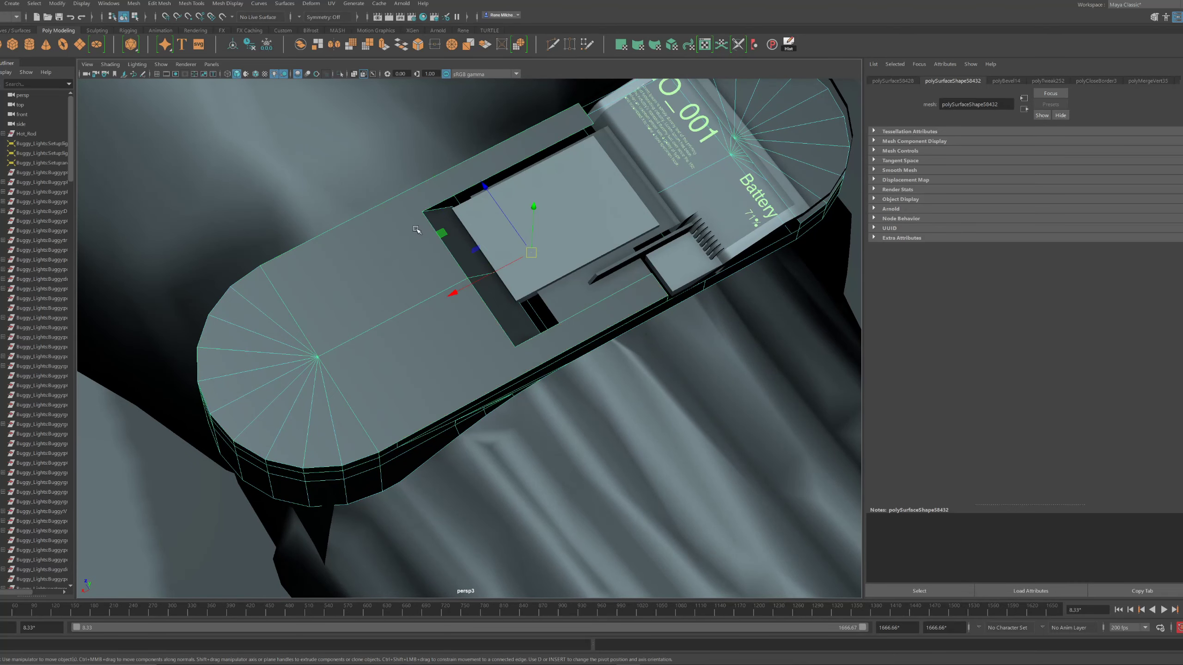
{"action": "key", "text": "ctrl+shift+x"}
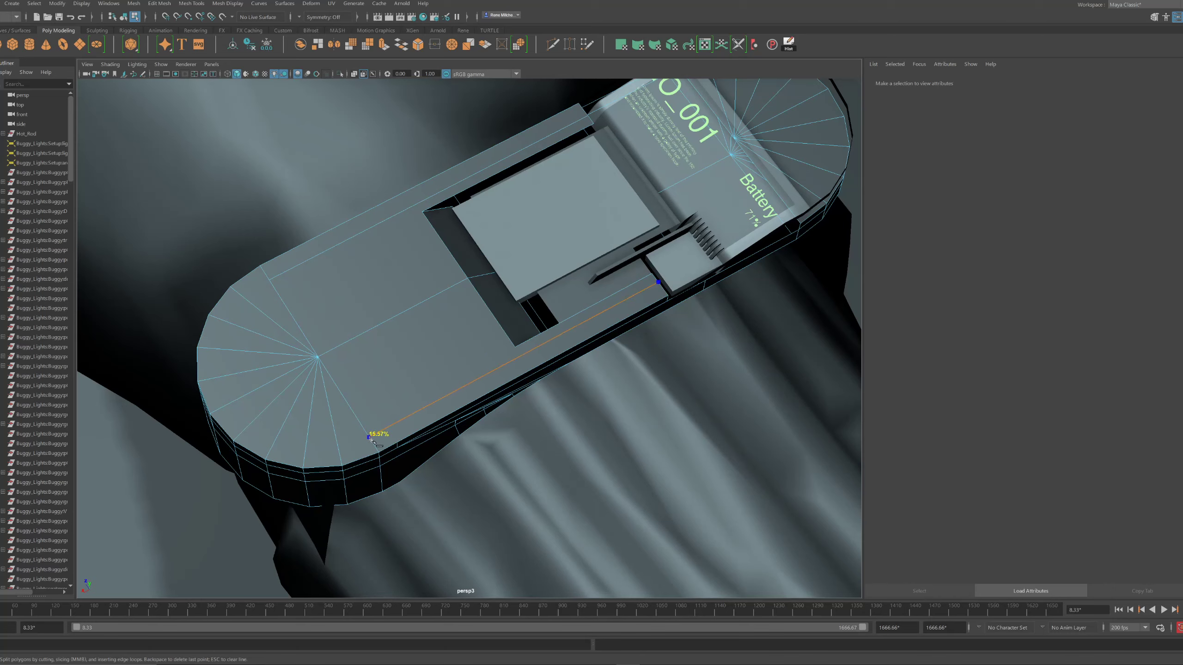
{"action": "left_click", "coordinate": [504, 368]}
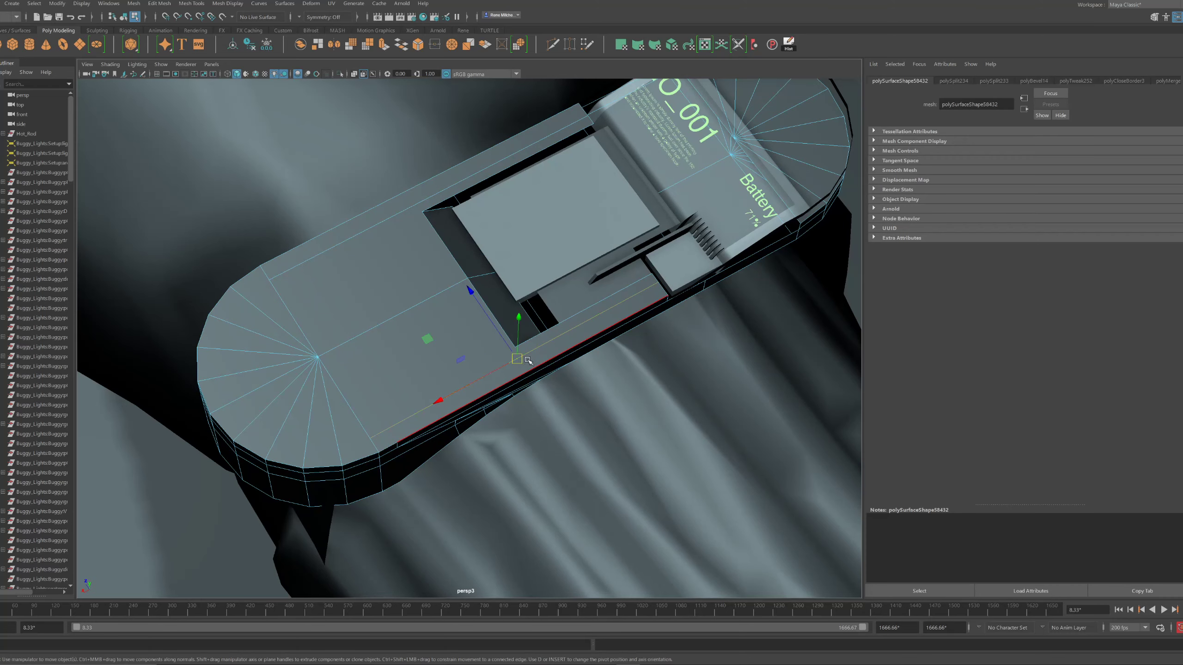
{"action": "left_click", "coordinate": [409, 192]}
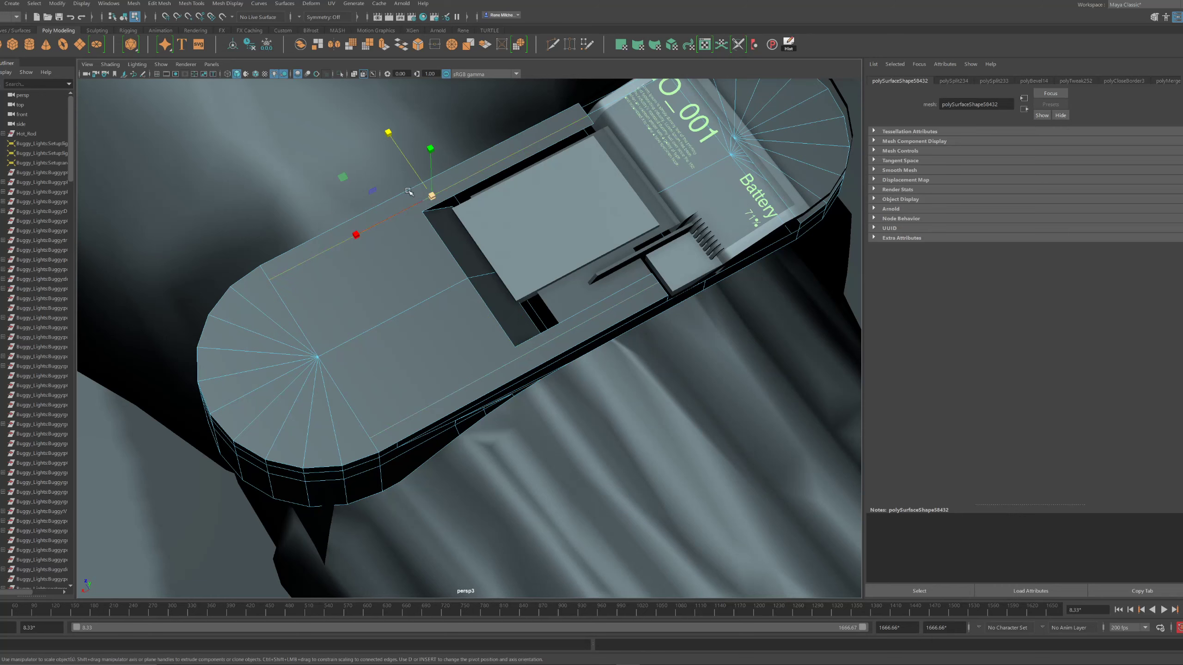
{"action": "key", "text": "w"}
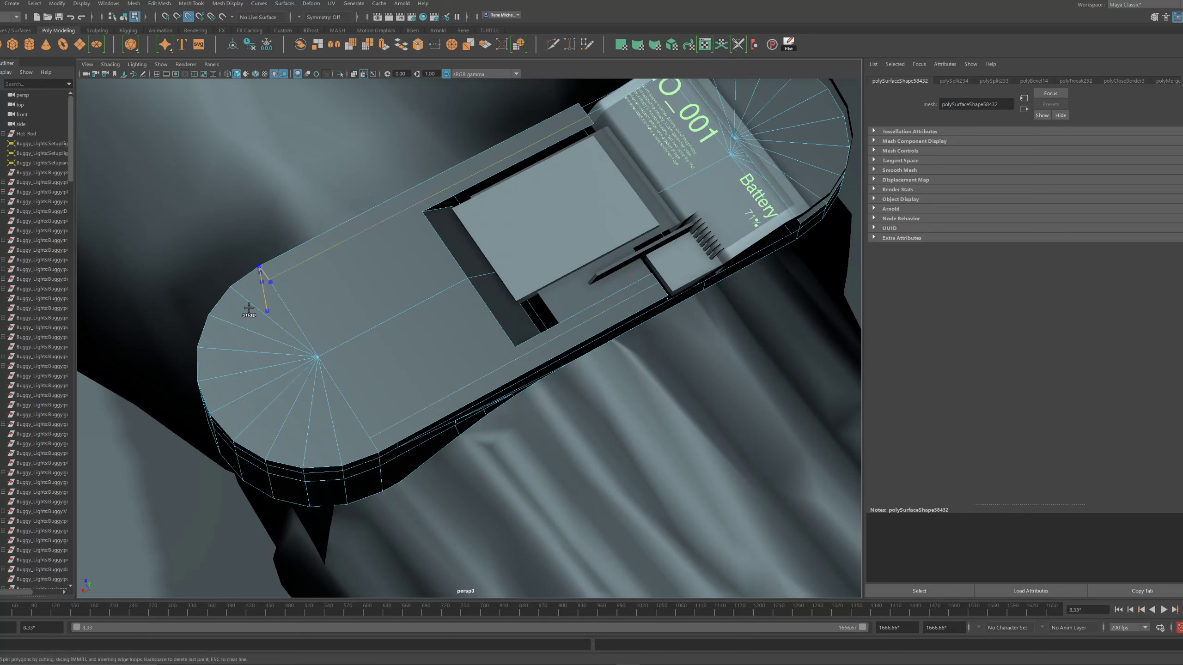
{"action": "left_click", "coordinate": [322, 363]}
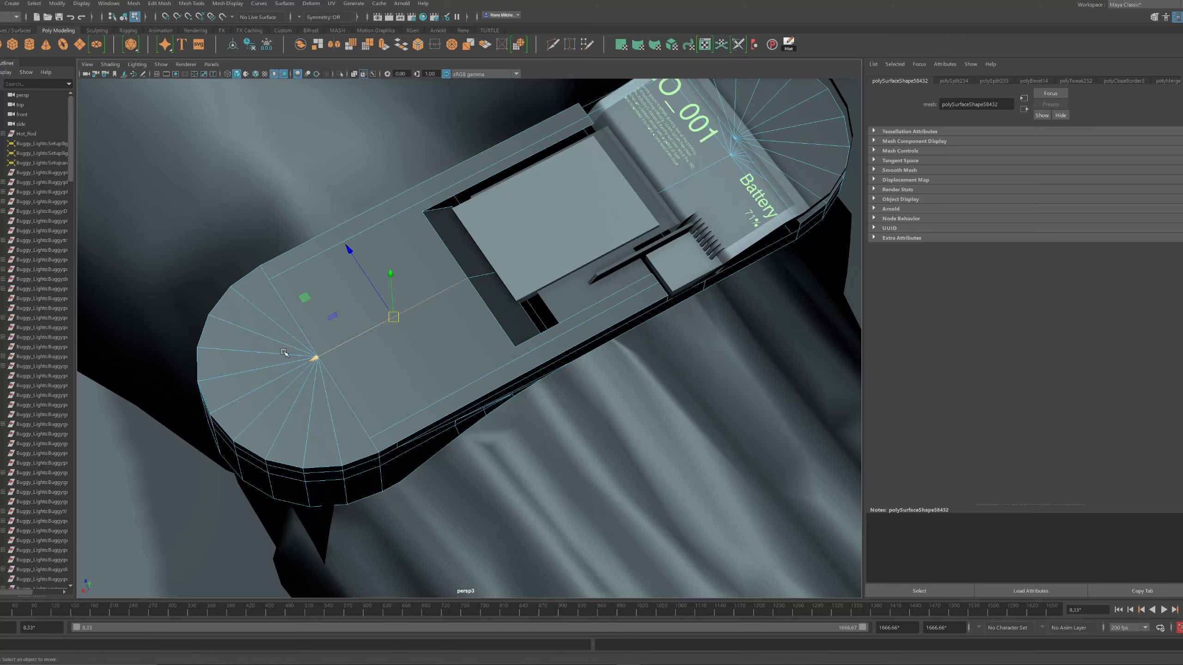
Extrude the fan faces of the top's rounded end beside the recess inward with an offset of 0.2
{"action": "right_click_drag", "start_coordinate": [312, 352], "coordinate": [317, 409], "text": "ctrl"}
{"action": "left_click_drag", "start_coordinate": [365, 192], "coordinate": [554, 395], "text": "ctrl"}
{"action": "left_click_drag", "start_coordinate": [490, 359], "coordinate": [306, 282], "text": "alt"}
{"action": "key", "text": "ctrl+e"}
{"action": "left_click_drag", "start_coordinate": [387, 114], "coordinate": [390, 113]}
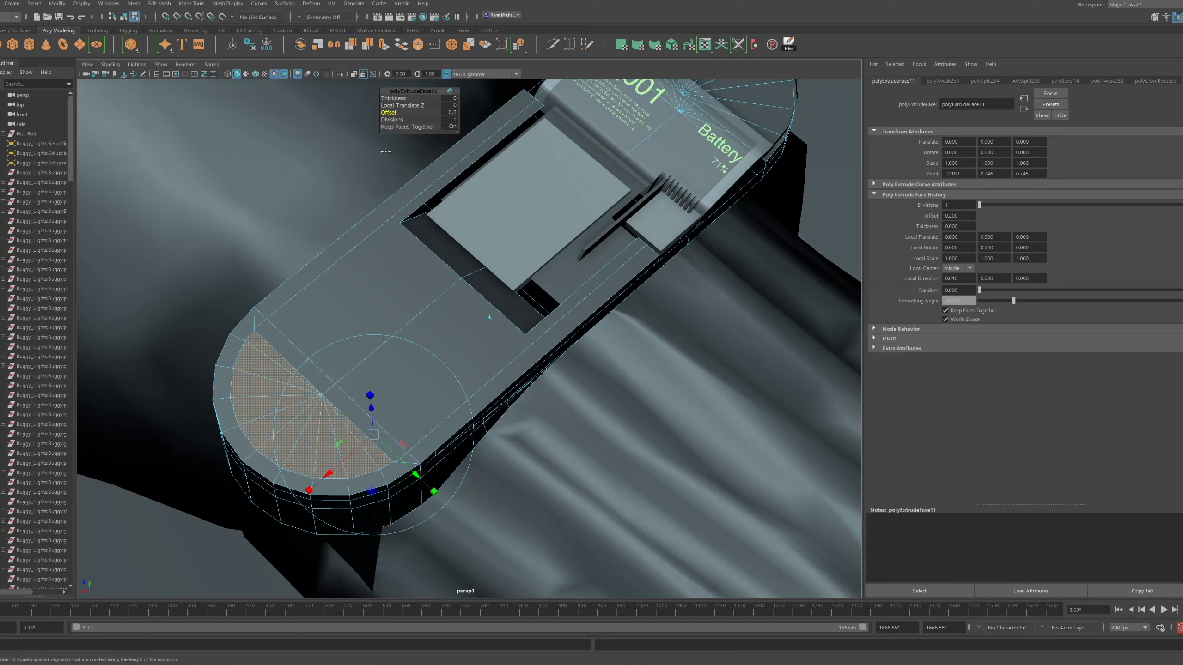
{"action": "key", "text": "w"}
{"action": "middle_click_drag", "start_coordinate": [403, 424], "coordinate": [425, 400], "text": "alt"}
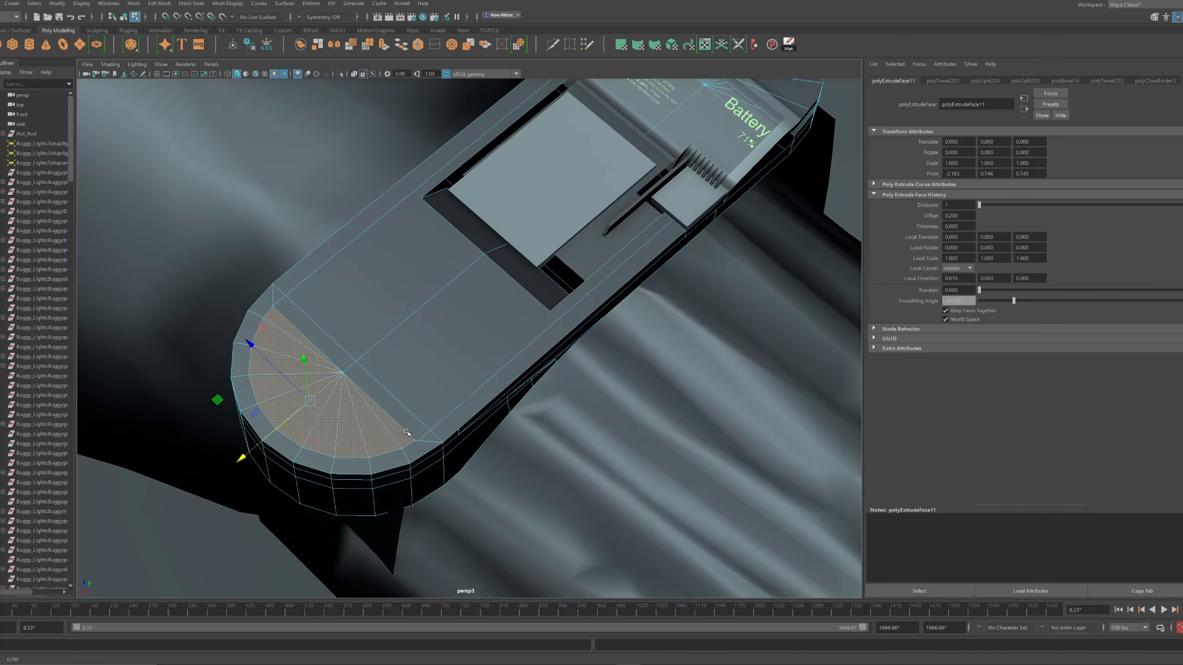
Snap the inset fan's two corner vertices onto the ends of the new side edge lines
{"action": "scroll", "coordinate": [425, 401], "scroll_direction": "up", "scroll_amount": 2}
{"action": "right_click_drag", "start_coordinate": [419, 468], "coordinate": [397, 470]}
{"action": "left_click", "coordinate": [405, 465]}
{"action": "key", "text": "v"}
{"action": "left_click_drag", "start_coordinate": [404, 465], "coordinate": [421, 451]}
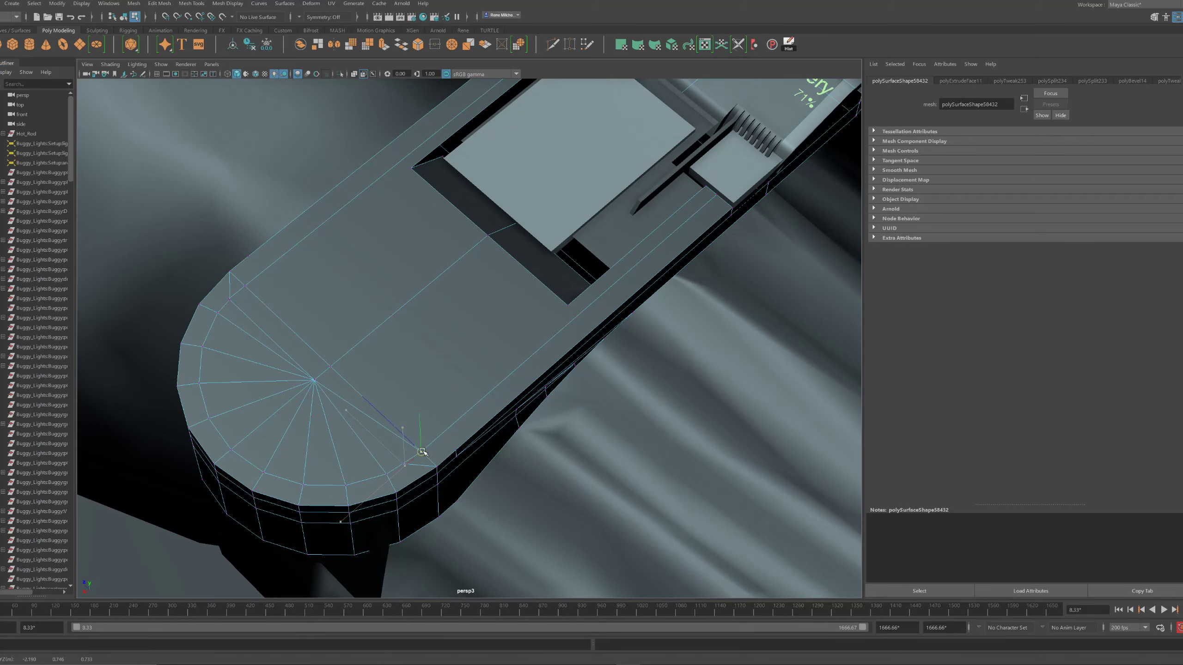
{"action": "left_click", "coordinate": [244, 286]}
{"action": "key", "text": "v"}
{"action": "left_click", "coordinate": [230, 299]}
{"action": "key", "text": "v"}
{"action": "left_click_drag", "start_coordinate": [229, 299], "coordinate": [244, 289]}
{"action": "left_click", "coordinate": [407, 464]}
{"action": "key", "text": "v"}
{"action": "left_click_drag", "start_coordinate": [406, 464], "coordinate": [421, 451]}
Merge the overlapping vertices around the top's rounded end
{"action": "right_click_drag", "start_coordinate": [421, 451], "coordinate": [222, 227], "text": "alt"}
{"action": "left_click_drag", "start_coordinate": [215, 221], "coordinate": [457, 451]}
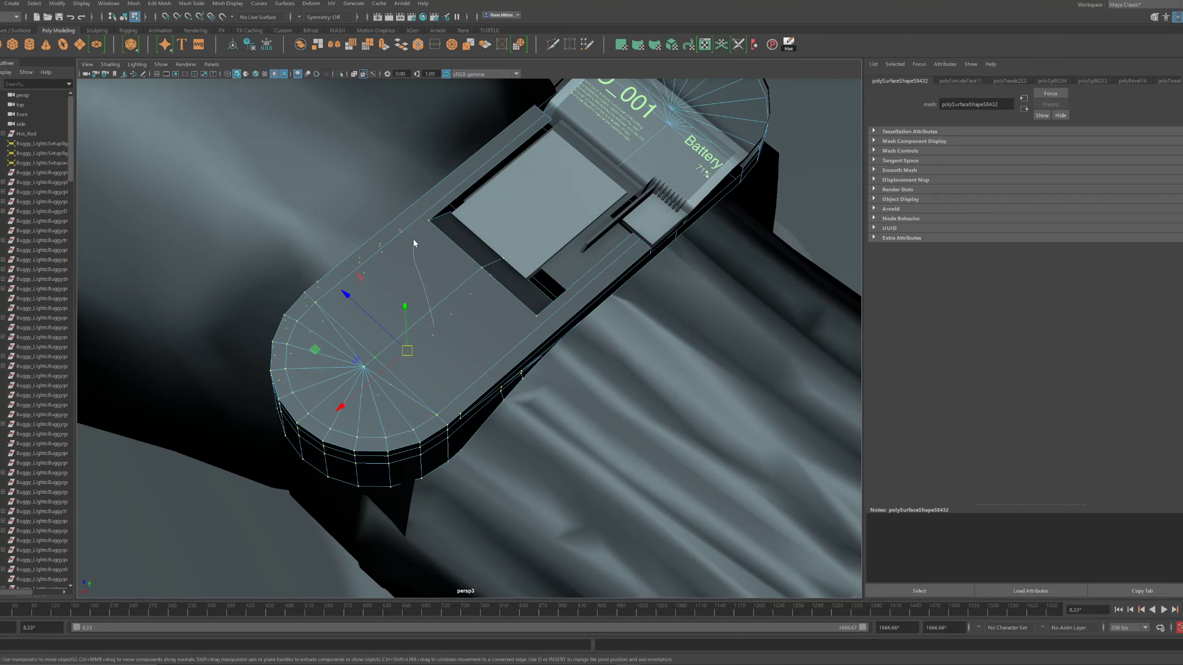
{"action": "right_click_drag", "start_coordinate": [413, 240], "coordinate": [450, 229], "text": "shift"}
Extrude the top's inner faces and the inset fan faces upward into a raised panel
{"action": "right_click_drag", "start_coordinate": [437, 272], "coordinate": [438, 338]}
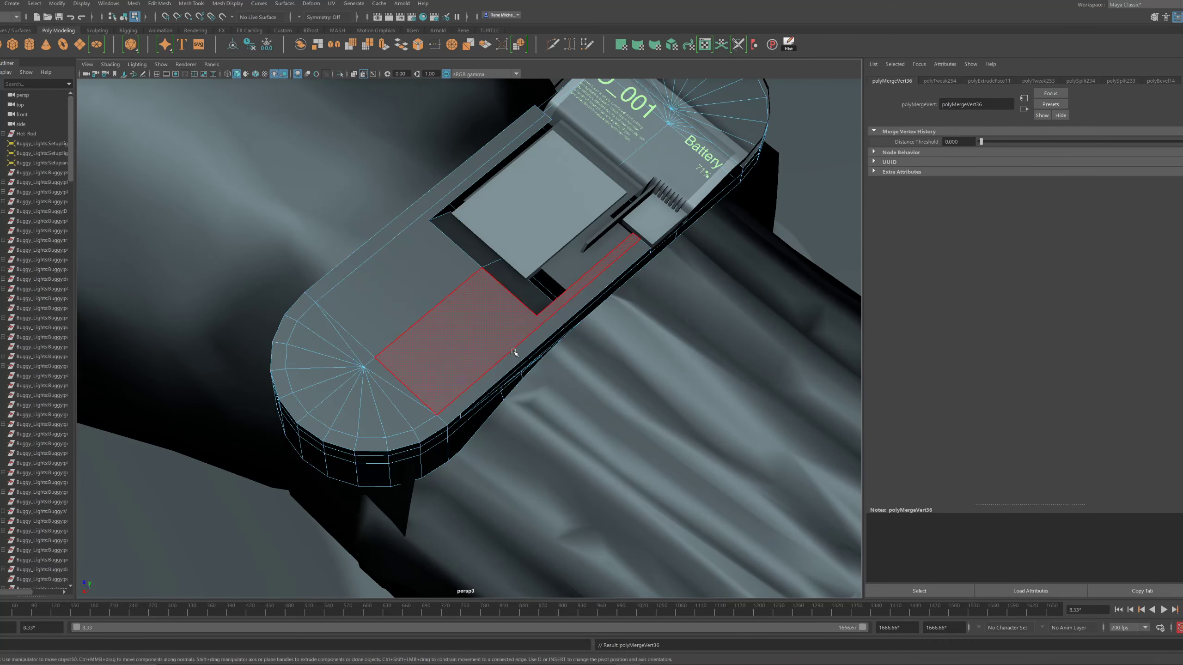
{"action": "left_click", "coordinate": [526, 346]}
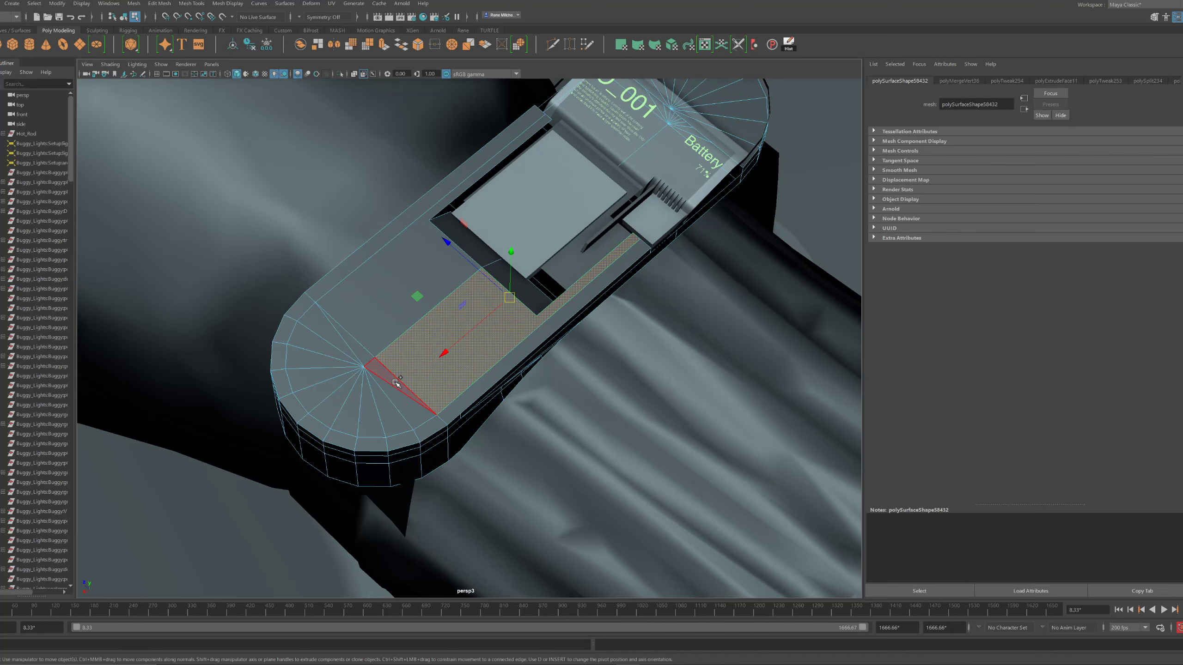
{"action": "left_click", "coordinate": [397, 405], "text": "shift"}
{"action": "left_click", "coordinate": [387, 407], "text": "shift"}
{"action": "left_click", "coordinate": [369, 407], "text": "shift"}
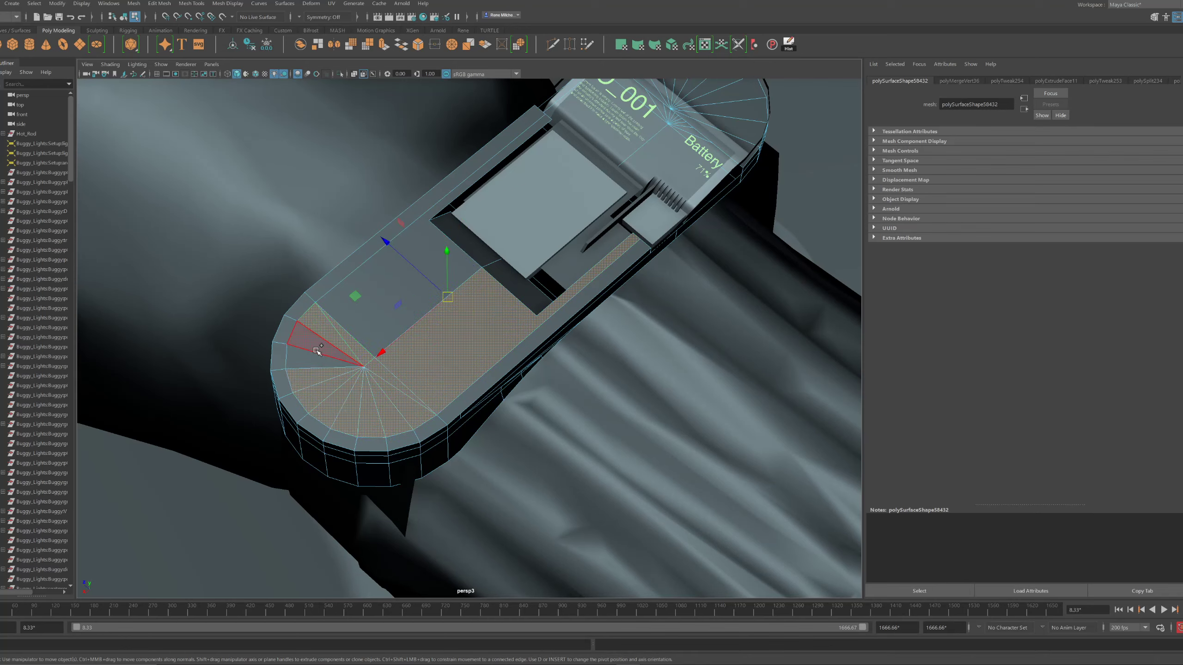
{"action": "left_click", "coordinate": [373, 308], "text": "shift"}
{"action": "key", "text": "f"}
{"action": "left_click_drag", "start_coordinate": [433, 308], "coordinate": [404, 309], "text": "alt"}
{"action": "key", "text": "ctrl+e"}
{"action": "key", "text": "w"}
{"action": "key", "text": "w"}
{"action": "left_click_drag", "start_coordinate": [537, 350], "coordinate": [450, 356]}
Slide the raised panel's rounded-end edges inward along the frame to slope the border, and delete the unneeded edge
{"action": "right_click_drag", "start_coordinate": [590, 208], "coordinate": [593, 206]}
{"action": "left_click_drag", "start_coordinate": [363, 333], "coordinate": [402, 302], "text": "alt"}
{"action": "left_click_drag", "start_coordinate": [303, 389], "coordinate": [333, 450], "text": "alt"}
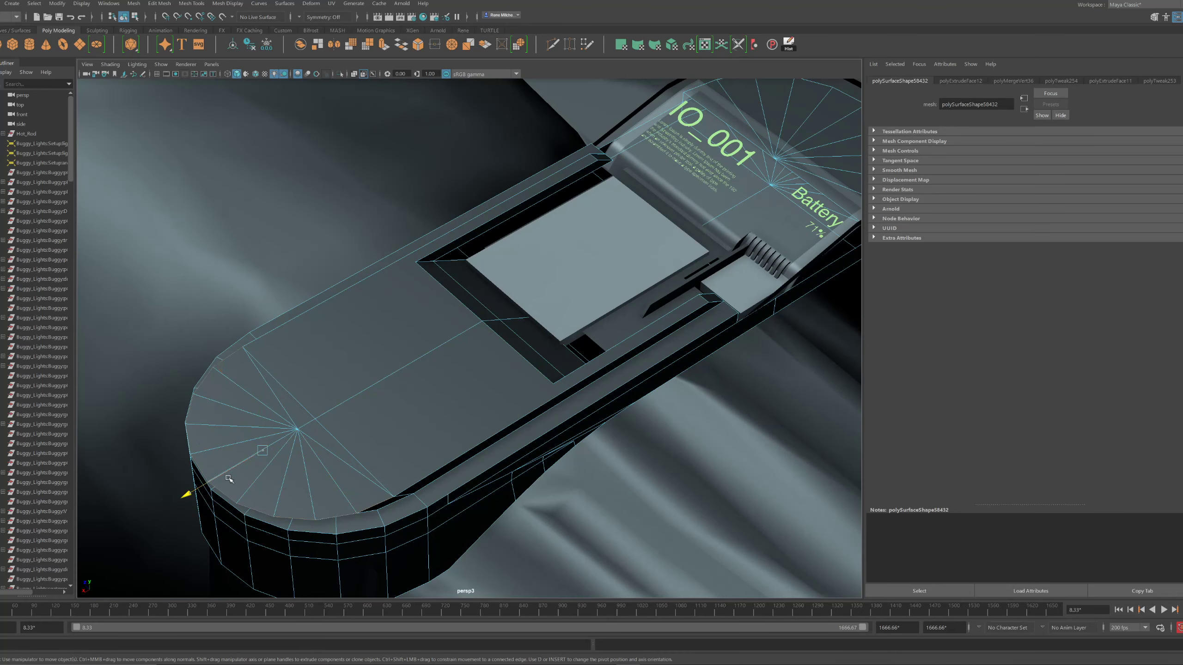
{"action": "left_click_drag", "start_coordinate": [229, 479], "coordinate": [249, 475]}
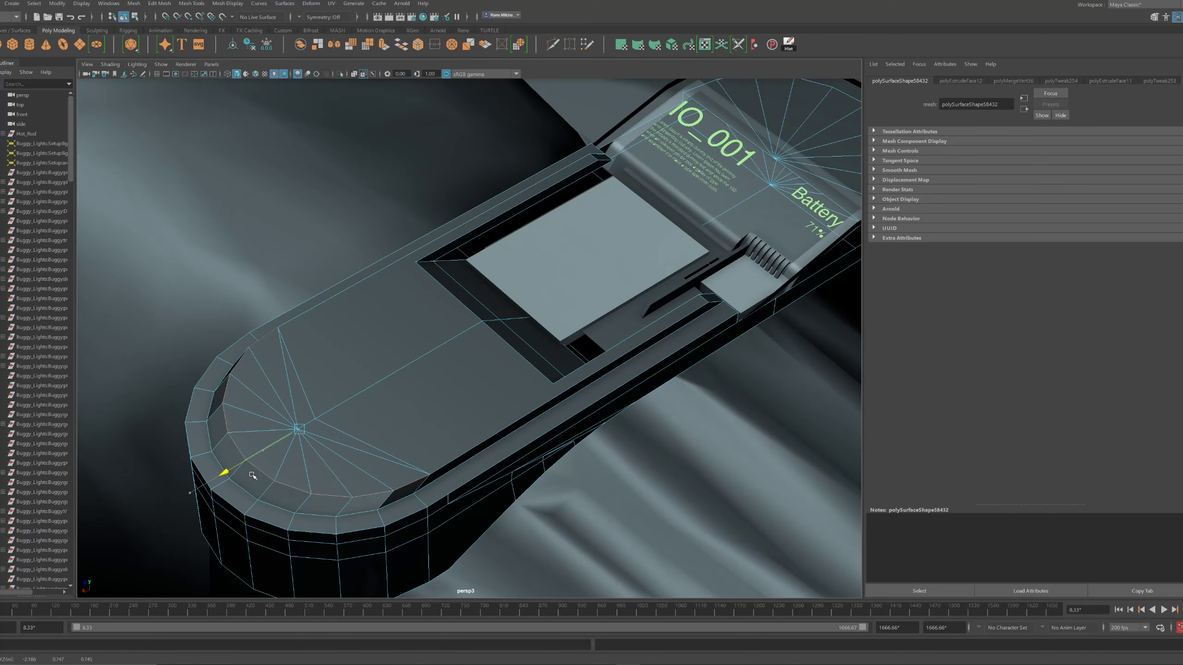
{"action": "key", "text": "ctrl+Delete"}
{"action": "left_click", "coordinate": [311, 405]}
Try to bevel an edge loop on the raised panel, and undo it
{"action": "scroll", "coordinate": [383, 425], "scroll_direction": "down", "scroll_amount": 5}
{"action": "left_click_drag", "start_coordinate": [448, 412], "coordinate": [599, 332], "text": "alt"}
{"action": "double_click", "coordinate": [524, 372]}
{"action": "key", "text": "ctrl+b"}
{"action": "key", "text": "ctrl+z"}
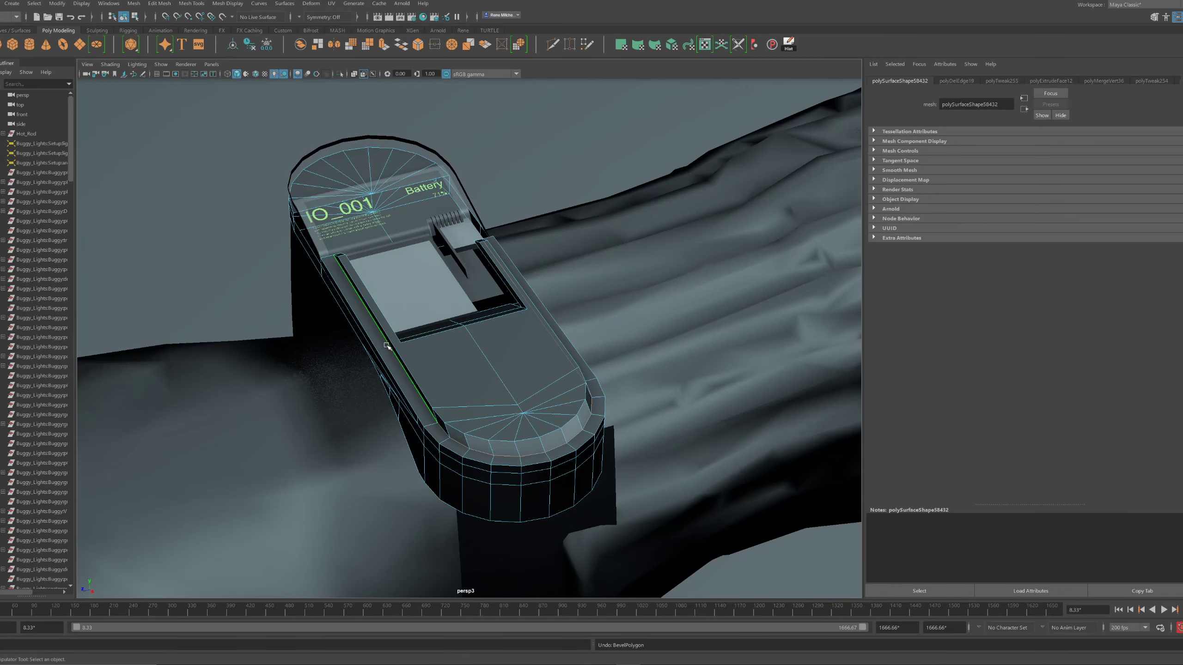
Slide the raised panel's two long side edges inward to match the sloped rounded end
{"action": "left_click_drag", "start_coordinate": [509, 441], "coordinate": [504, 444], "text": "alt"}
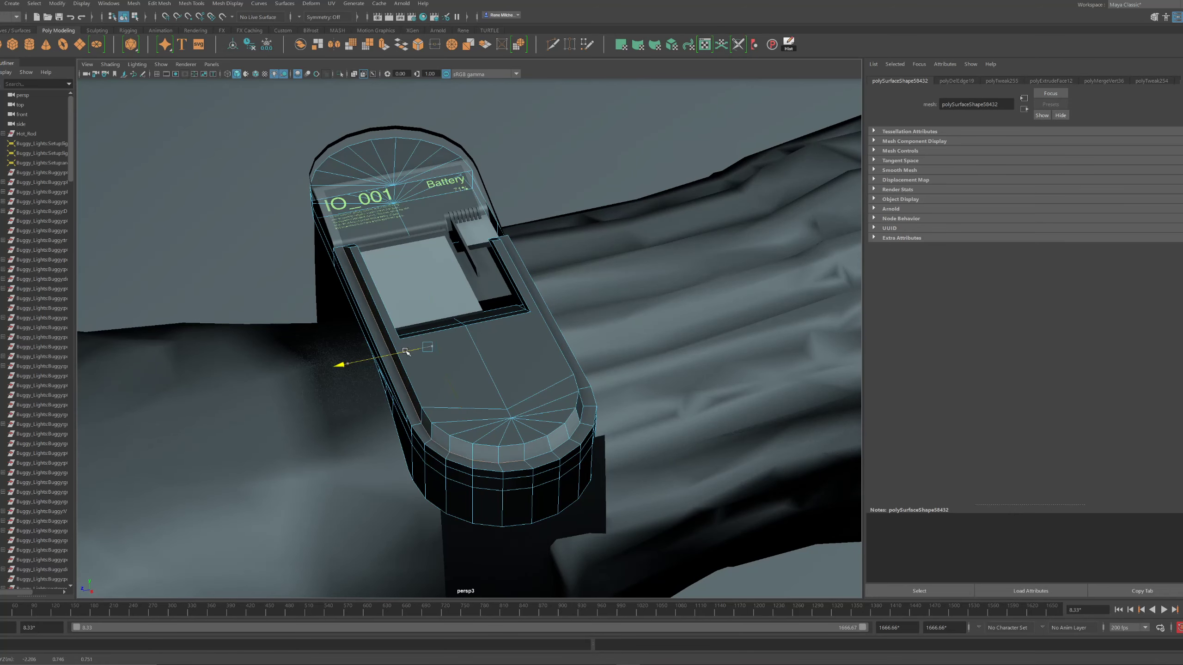
{"action": "left_click_drag", "start_coordinate": [401, 354], "coordinate": [453, 440], "text": "alt"}
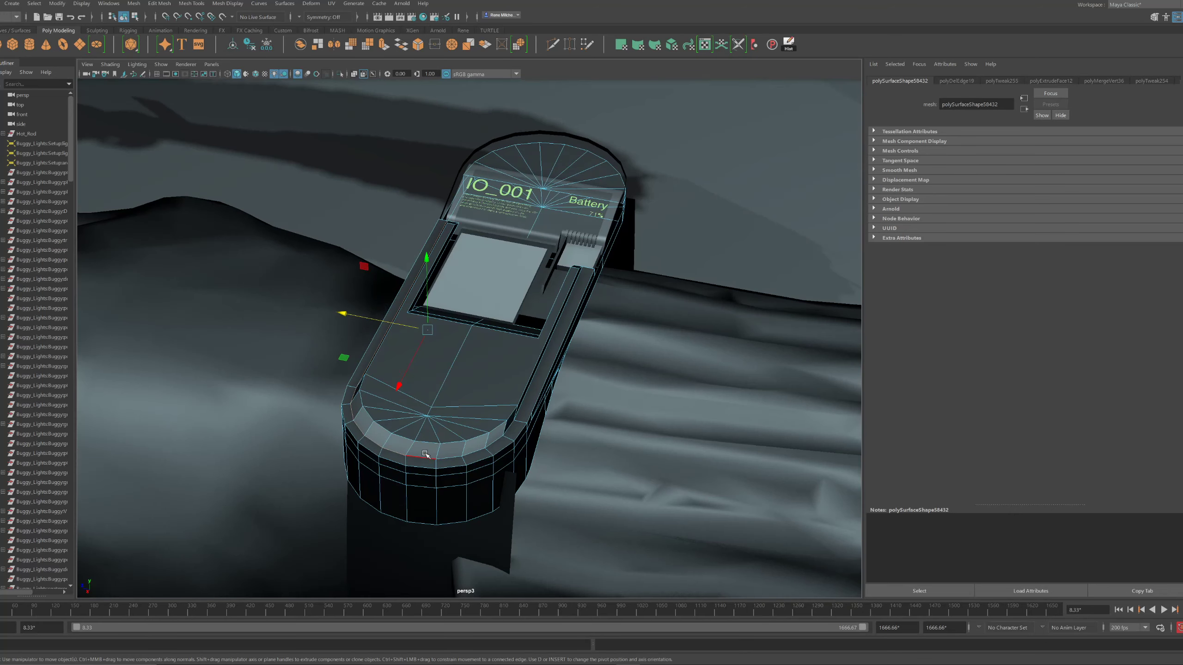
{"action": "left_click_drag", "start_coordinate": [503, 403], "coordinate": [486, 378], "text": "alt"}
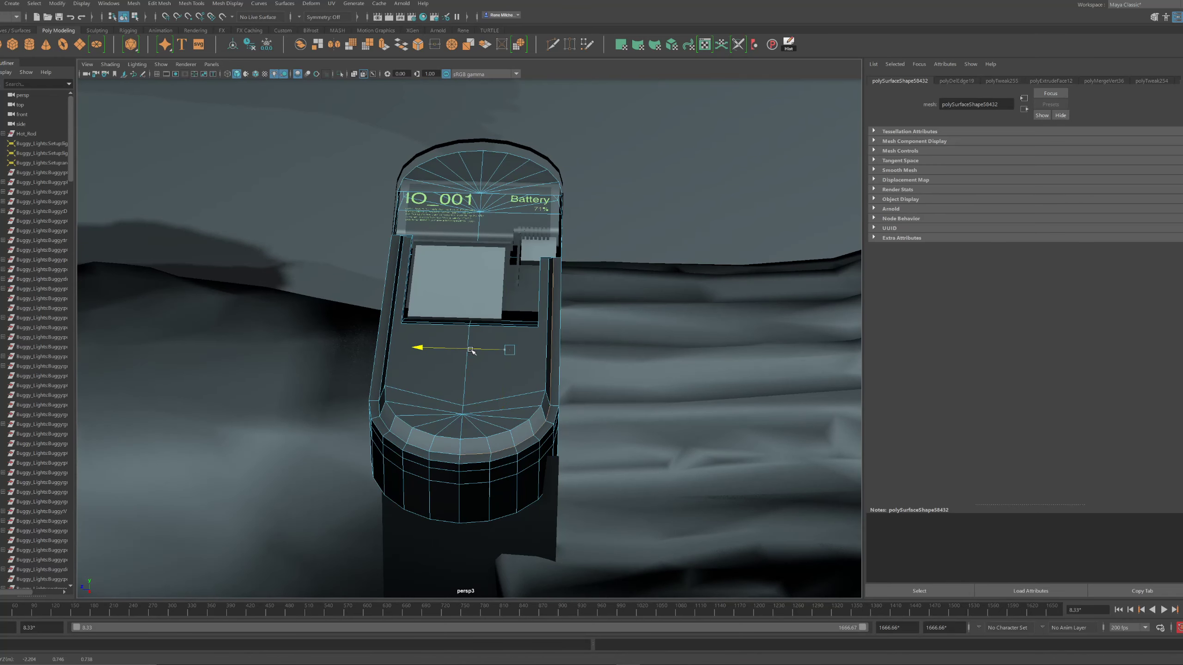
{"action": "left_click_drag", "start_coordinate": [477, 350], "coordinate": [383, 352], "text": "alt"}
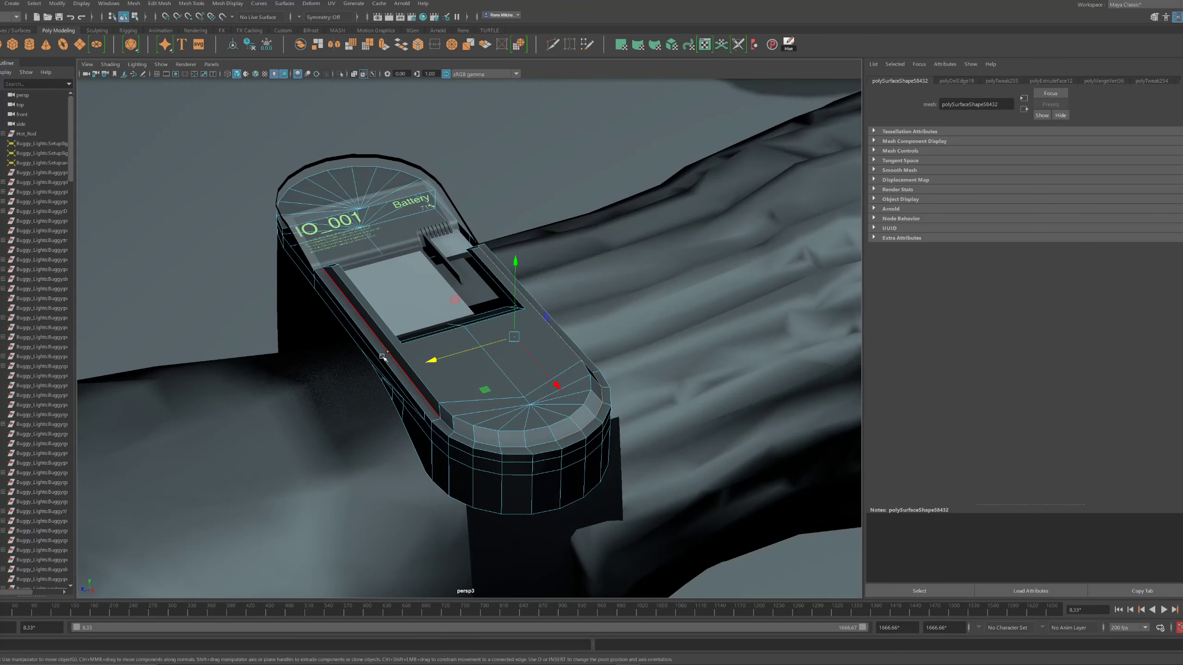
Bevel the raised panel's border edges with a fraction of 1
{"action": "key", "text": "ctrl+b"}
{"action": "left_click_drag", "start_coordinate": [493, 352], "coordinate": [404, 337], "text": "alt"}
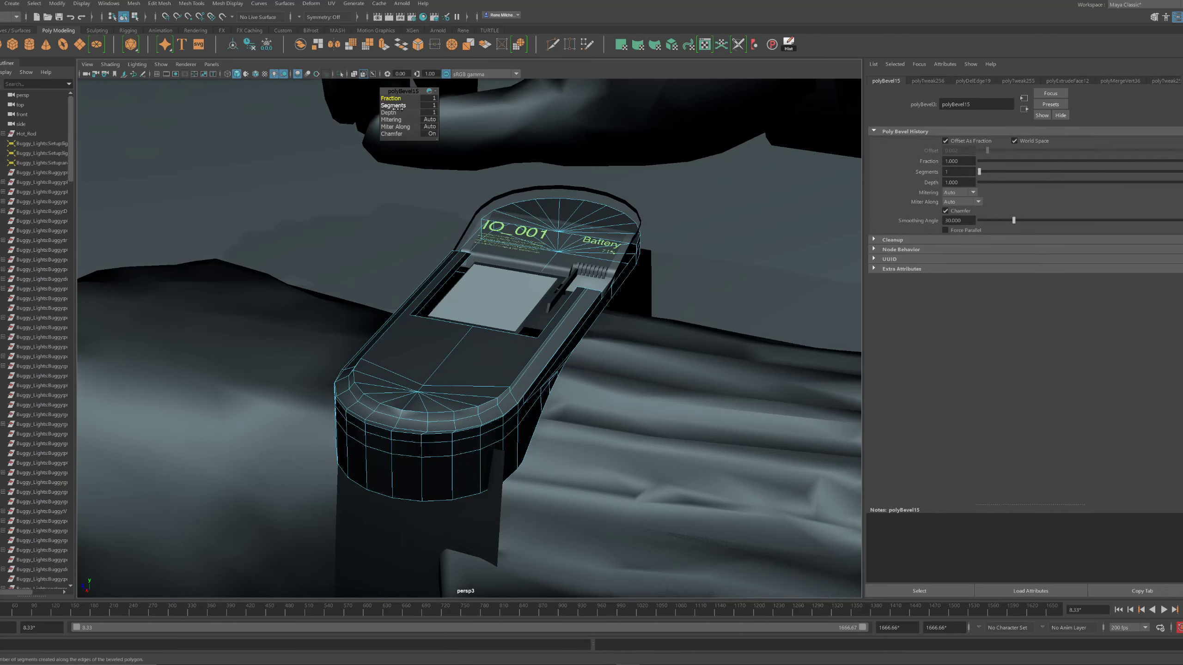
{"action": "left_click_drag", "start_coordinate": [403, 108], "coordinate": [692, 131], "text": "alt"}
Soften the edges of the whole device frame and clear the selection
{"action": "left_click", "coordinate": [615, 205]}
{"action": "left_click", "coordinate": [365, 389]}
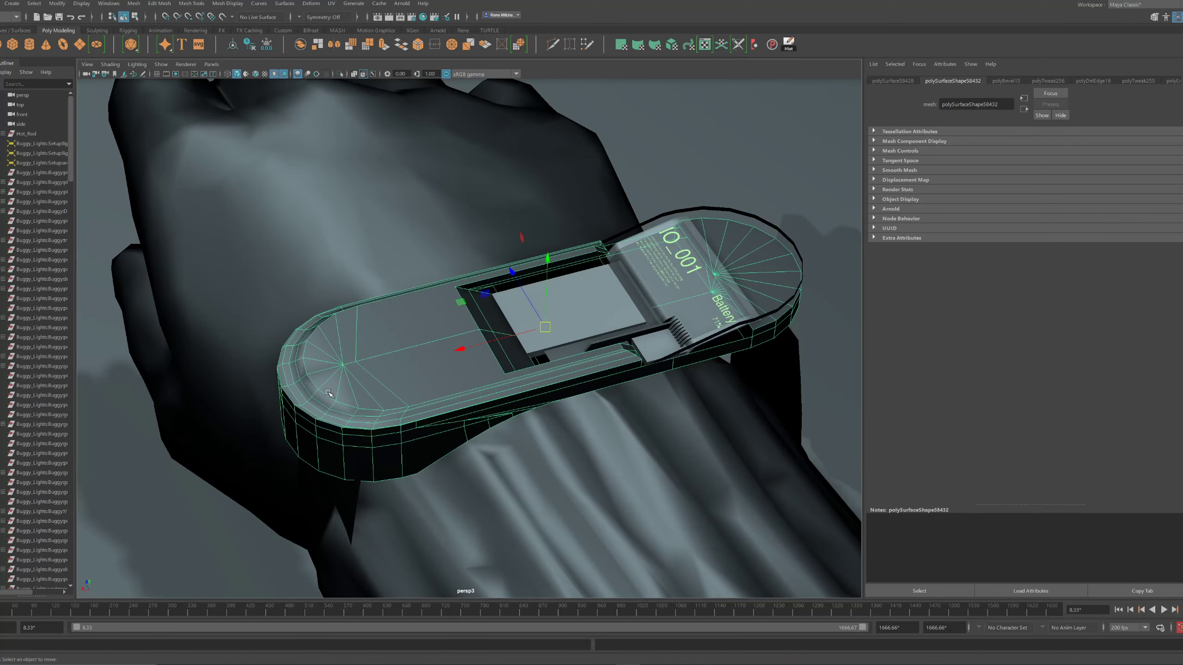
{"action": "right_click_drag", "start_coordinate": [408, 428], "coordinate": [409, 432], "text": "shift"}
{"action": "left_click", "coordinate": [629, 185]}
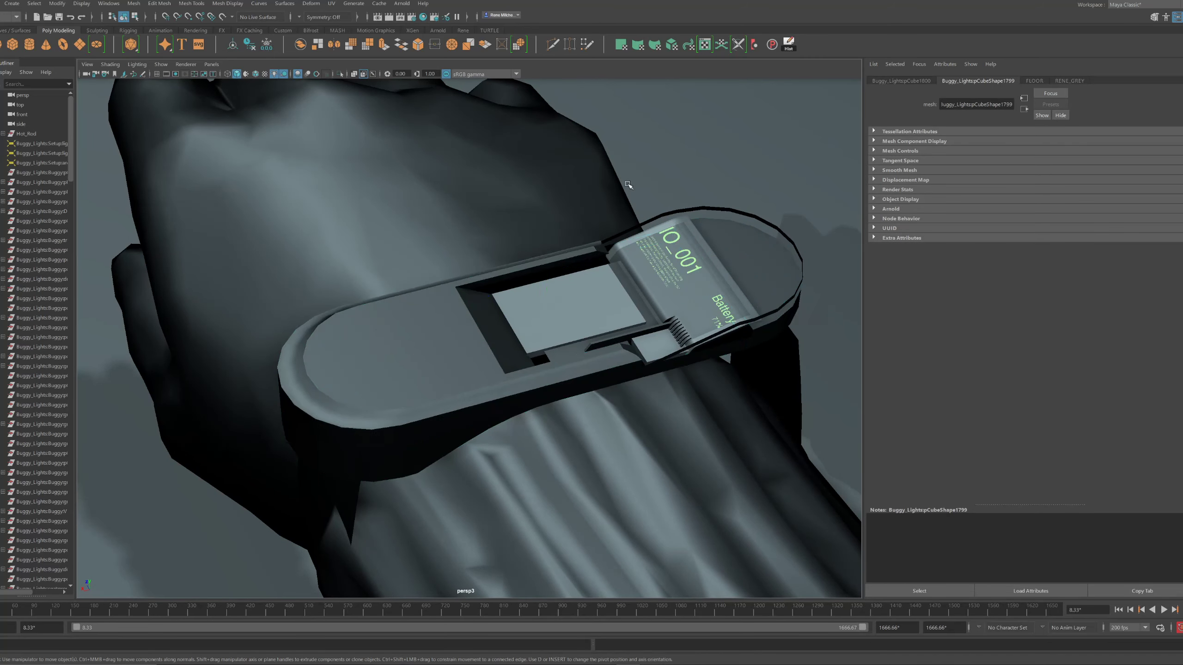
Examine the softened device on the wrist from several angles and distances
{"action": "left_click_drag", "start_coordinate": [628, 185], "coordinate": [768, 191], "text": "alt"}
{"action": "right_click_drag", "start_coordinate": [768, 191], "coordinate": [483, 206], "text": "alt"}
{"action": "left_click_drag", "start_coordinate": [482, 206], "coordinate": [627, 298], "text": "alt"}
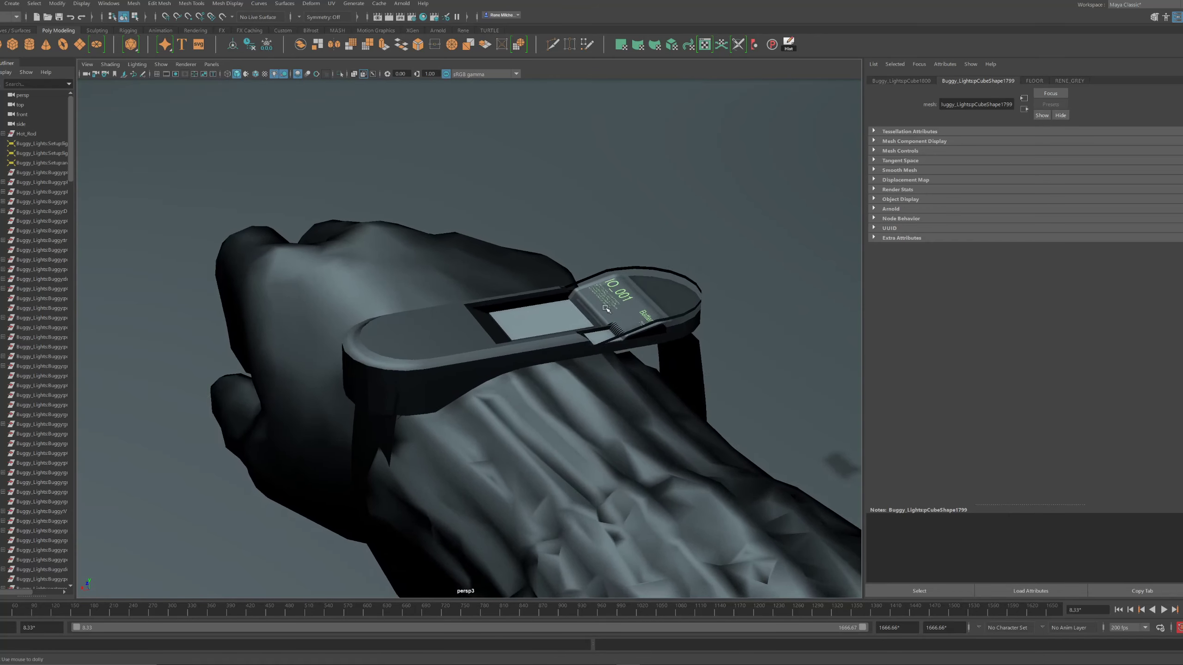
{"action": "right_click_drag", "start_coordinate": [627, 298], "coordinate": [675, 317], "text": "alt"}
{"action": "left_click_drag", "start_coordinate": [587, 313], "coordinate": [605, 332], "text": "alt"}
{"action": "right_click_drag", "start_coordinate": [605, 332], "coordinate": [617, 330], "text": "alt"}
{"action": "left_click_drag", "start_coordinate": [617, 330], "coordinate": [473, 274], "text": "alt"}
{"action": "left_click", "coordinate": [538, 362]}
{"action": "left_click", "coordinate": [634, 325]}
{"action": "left_click", "coordinate": [541, 253]}
{"action": "left_click_drag", "start_coordinate": [597, 258], "coordinate": [553, 212], "text": "alt"}
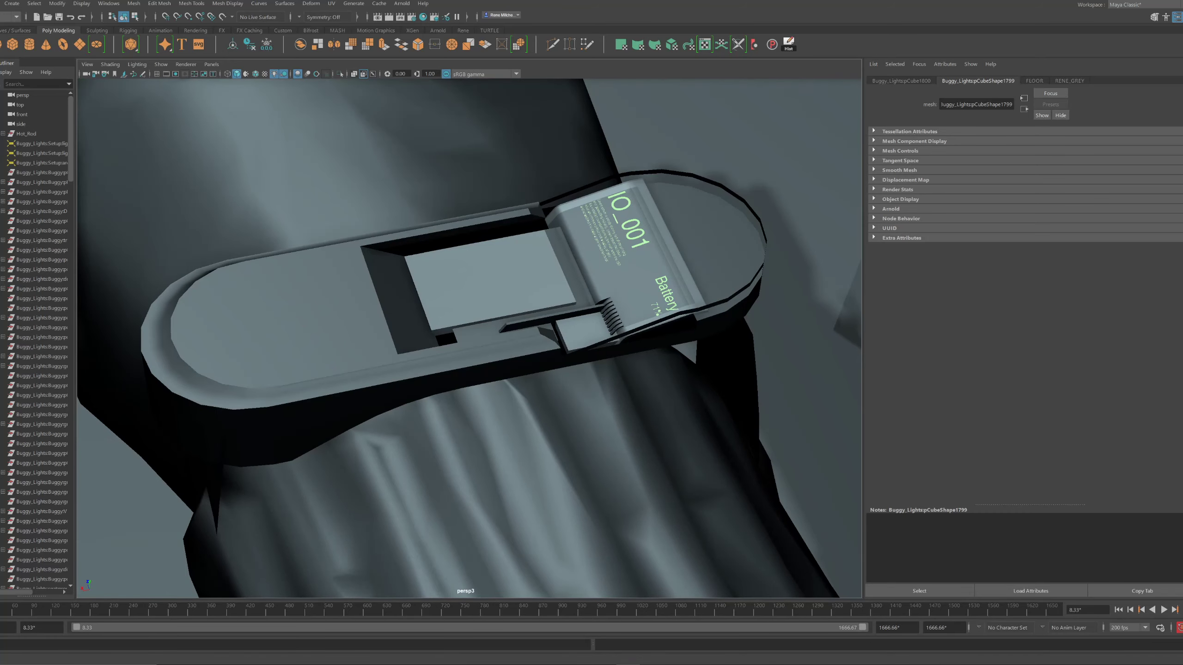
{"action": "left_click_drag", "start_coordinate": [265, 185], "coordinate": [320, 177], "text": "alt"}
{"action": "right_click_drag", "start_coordinate": [508, 176], "coordinate": [449, 173], "text": "alt"}
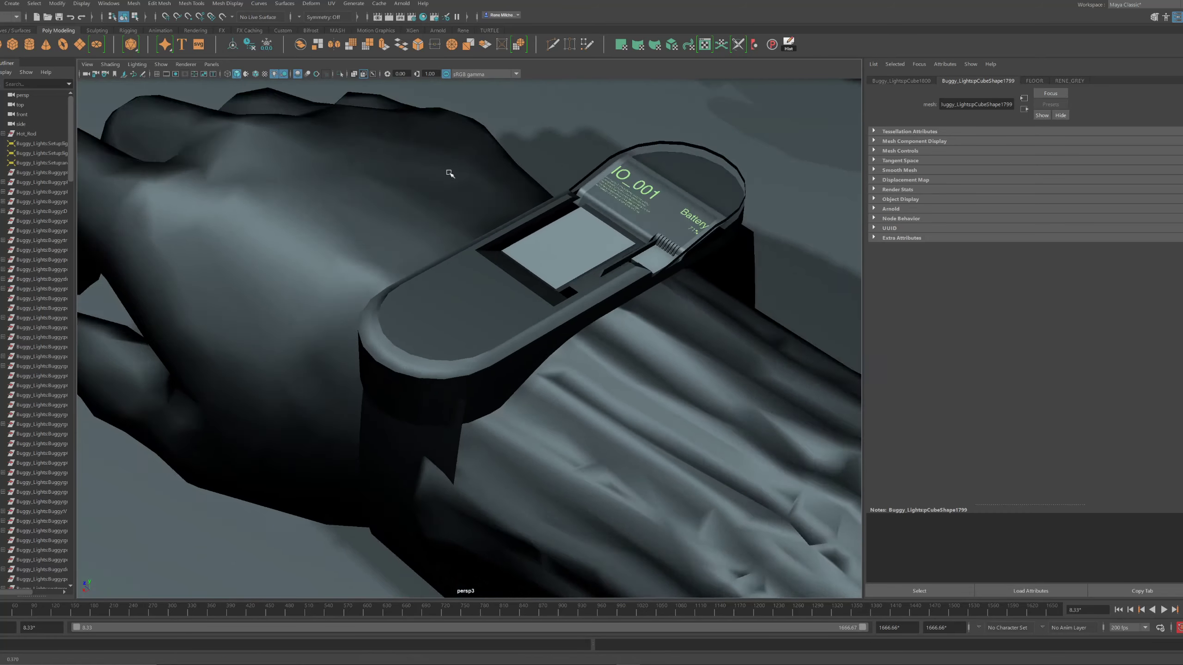
{"action": "left_click_drag", "start_coordinate": [450, 174], "coordinate": [426, 161], "text": "alt"}
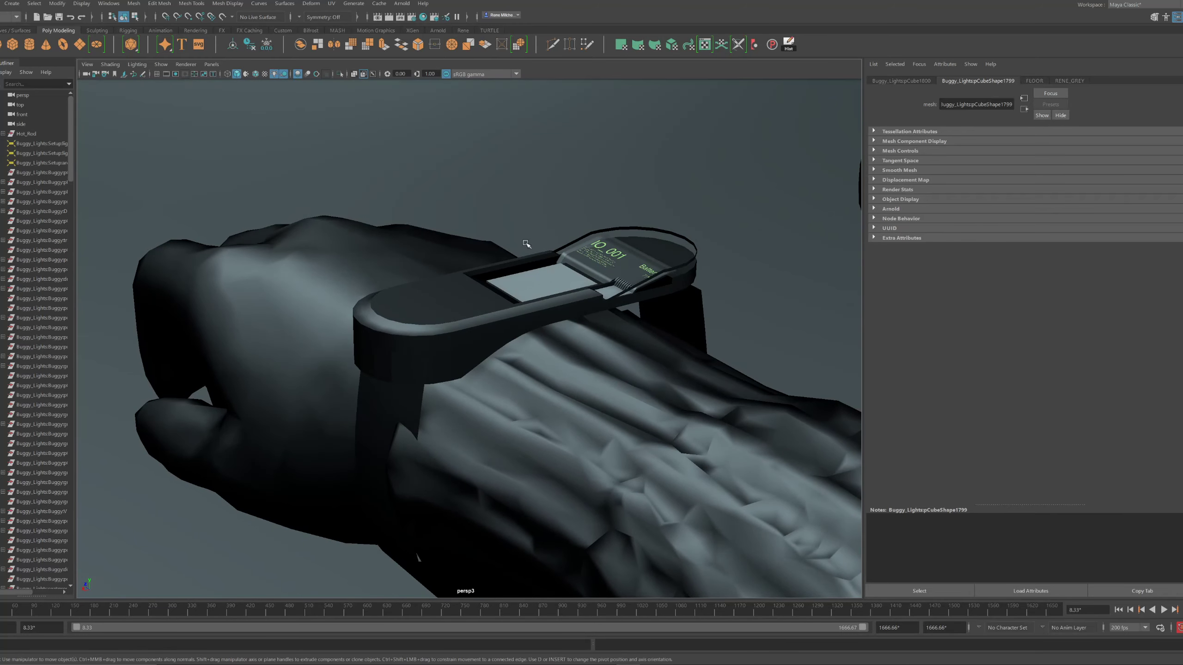
{"action": "left_click_drag", "start_coordinate": [532, 250], "coordinate": [291, 117], "text": "alt"}
Isolate the device frame and extrude a side edge of the recess's sloped end face
{"action": "left_click", "coordinate": [495, 291]}
{"action": "scroll", "coordinate": [493, 297], "scroll_direction": "up", "scroll_amount": 3}
{"action": "left_click", "coordinate": [340, 74]}
{"action": "scroll", "coordinate": [437, 166], "scroll_direction": "up", "scroll_amount": 3}
{"action": "left_click_drag", "start_coordinate": [438, 166], "coordinate": [387, 201], "text": "alt"}
{"action": "key", "text": "F10"}
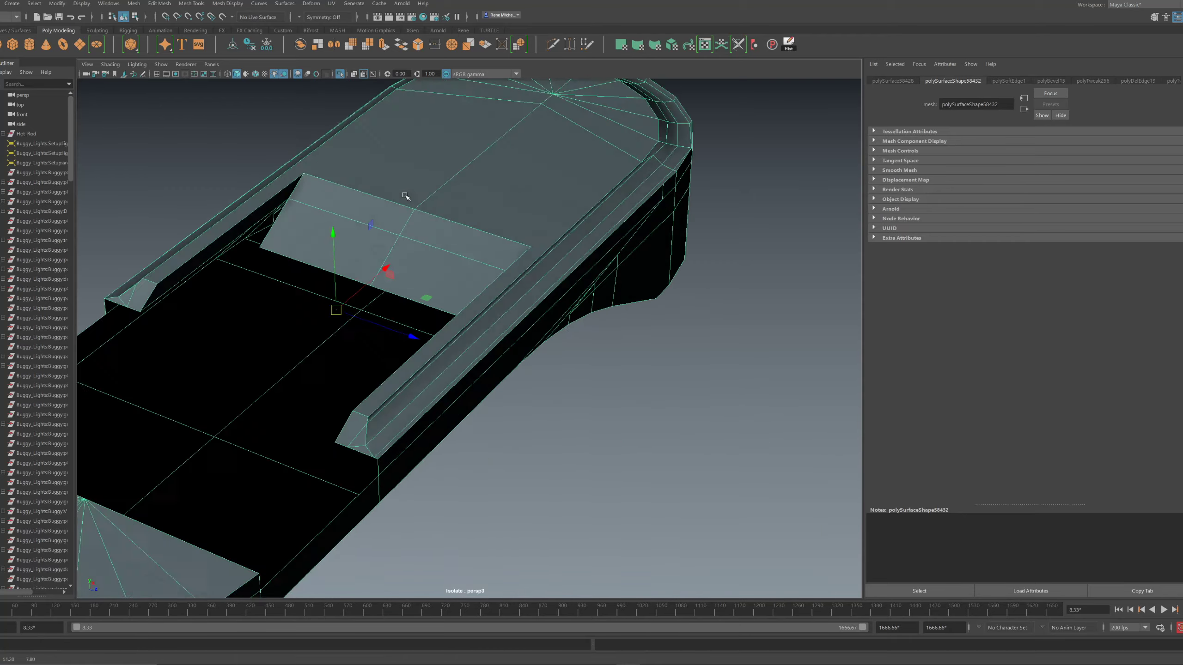
{"action": "left_click_drag", "start_coordinate": [320, 180], "coordinate": [546, 202], "text": "alt"}
{"action": "key", "text": "F11"}
{"action": "left_click", "coordinate": [458, 226]}
{"action": "key", "text": "d"}
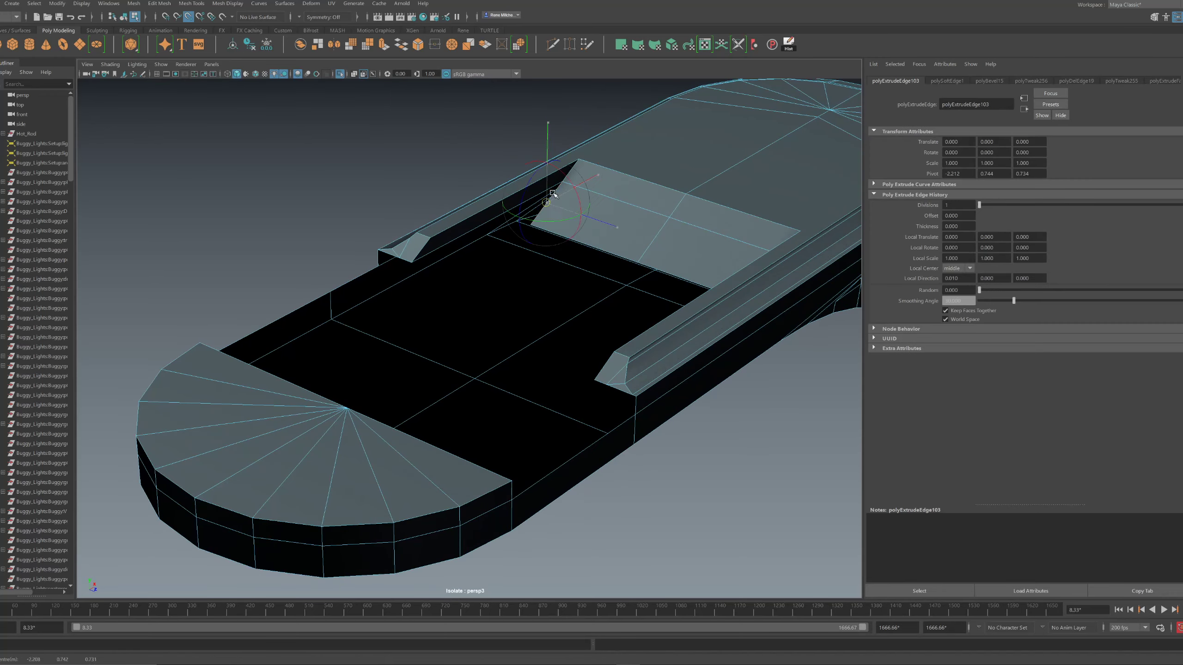
Extend the recess's side walls to the rail ends with vertex snapping and merge the frame's overlapping vertices
{"action": "left_click_drag", "start_coordinate": [422, 255], "coordinate": [438, 188], "text": "alt"}
{"action": "right_click_drag", "start_coordinate": [439, 187], "coordinate": [438, 232], "text": "shift"}
{"action": "key", "text": "w"}
{"action": "key", "text": "d"}
{"action": "left_click_drag", "start_coordinate": [344, 248], "coordinate": [506, 250]}
{"action": "key", "text": "v"}
{"action": "right_click_drag", "start_coordinate": [503, 251], "coordinate": [305, 187]}
{"action": "left_click_drag", "start_coordinate": [302, 183], "coordinate": [677, 422]}
{"action": "right_click_drag", "start_coordinate": [612, 299], "coordinate": [603, 223], "text": "shift"}
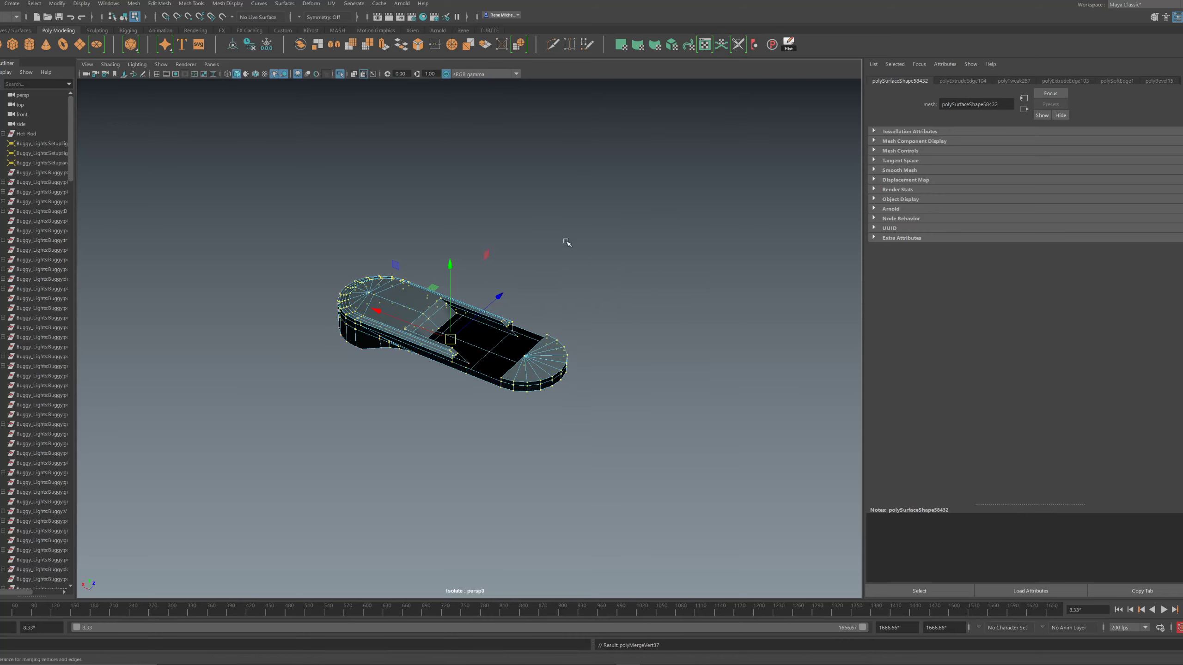
Move the lower end vertices of the recess's side walls back in line with the rail ends
{"action": "scroll", "coordinate": [583, 252], "scroll_direction": "up", "scroll_amount": 8}
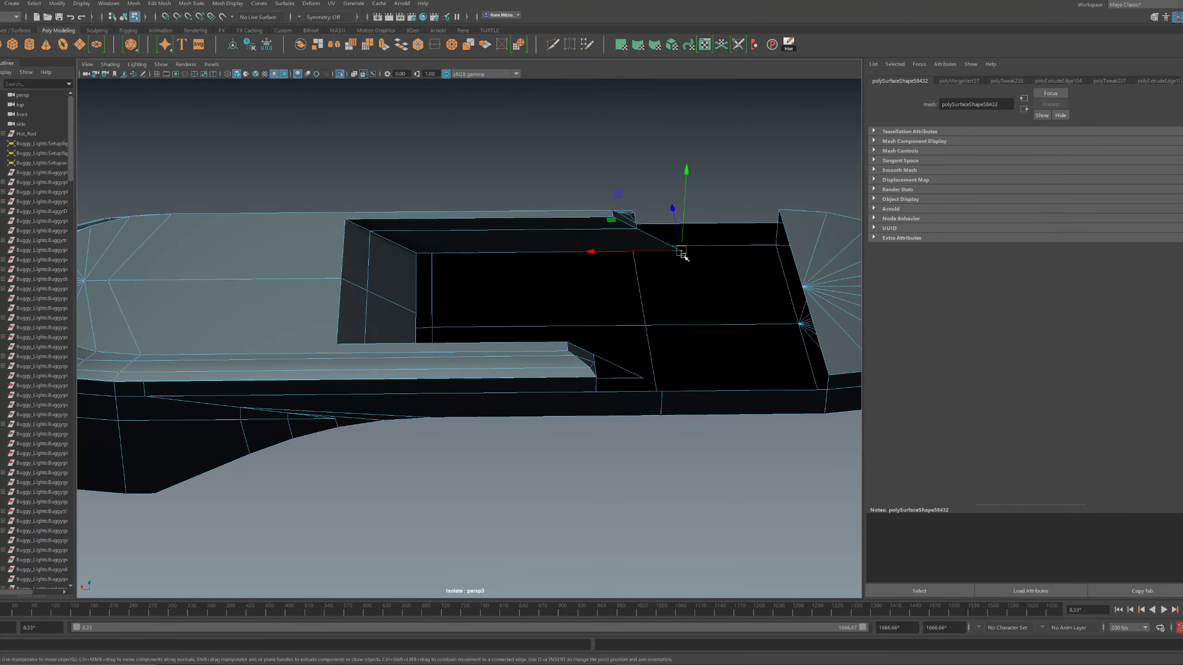
{"action": "left_click_drag", "start_coordinate": [645, 258], "coordinate": [345, 344], "text": "alt"}
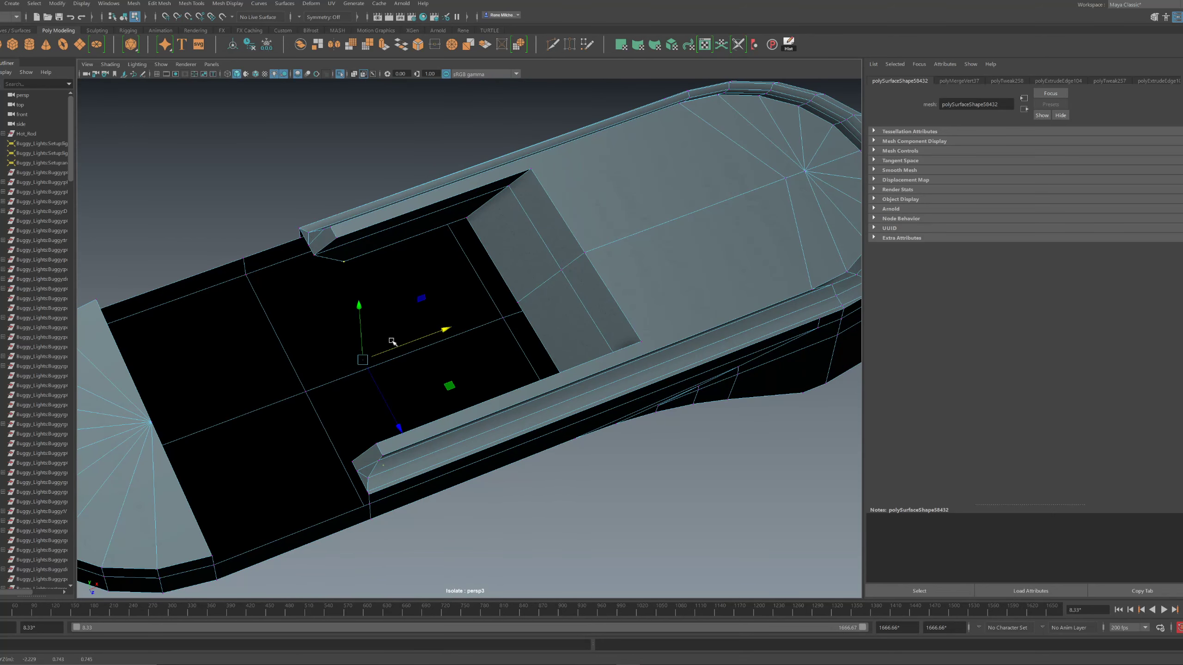
{"action": "left_click_drag", "start_coordinate": [564, 162], "coordinate": [584, 196], "text": "alt"}
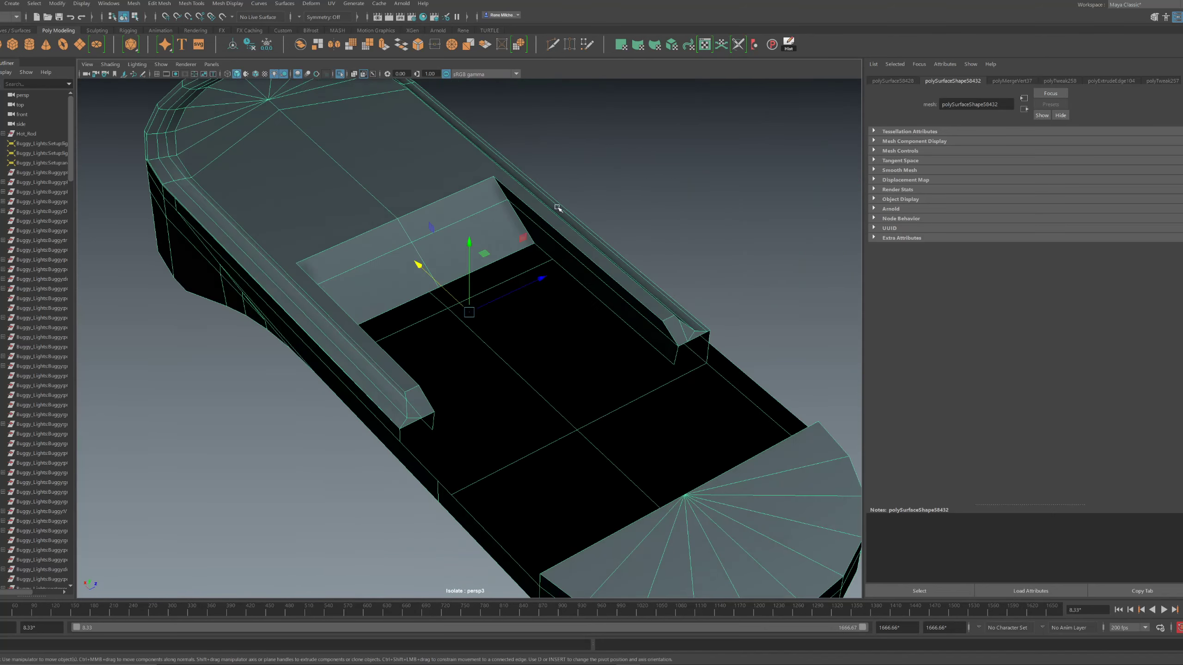
Try to narrow the recess by scaling its sloped end face inward across the device's width
{"action": "left_click_drag", "start_coordinate": [498, 195], "coordinate": [408, 234], "text": "alt"}
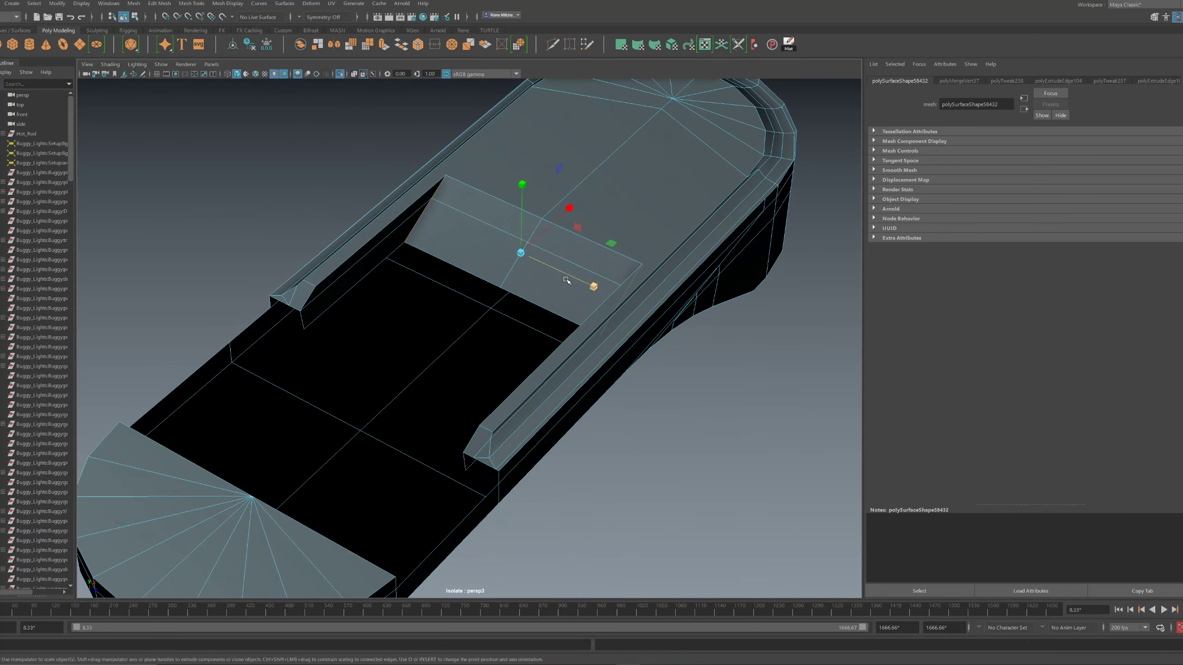
{"action": "left_click_drag", "start_coordinate": [566, 281], "coordinate": [546, 272]}
{"action": "left_click_drag", "start_coordinate": [549, 274], "coordinate": [680, 281], "text": "alt"}
{"action": "right_click_drag", "start_coordinate": [680, 282], "coordinate": [586, 262], "text": "alt"}
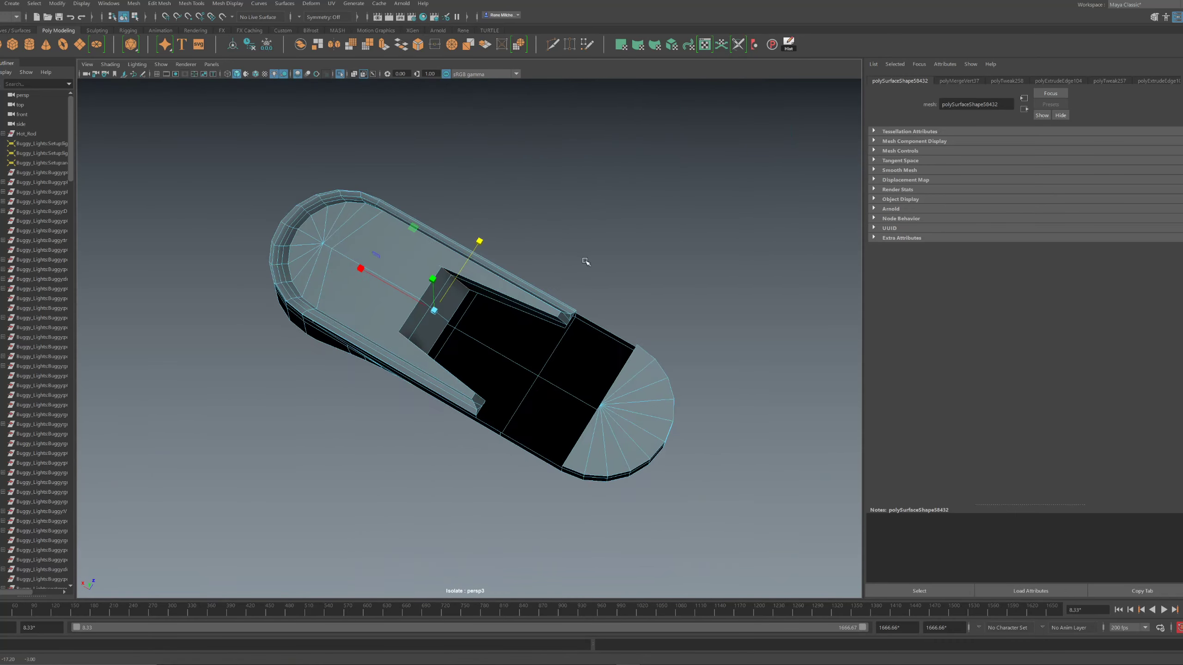
{"action": "left_click", "coordinate": [340, 74]}
{"action": "left_click_drag", "start_coordinate": [513, 140], "coordinate": [582, 209], "text": "alt"}
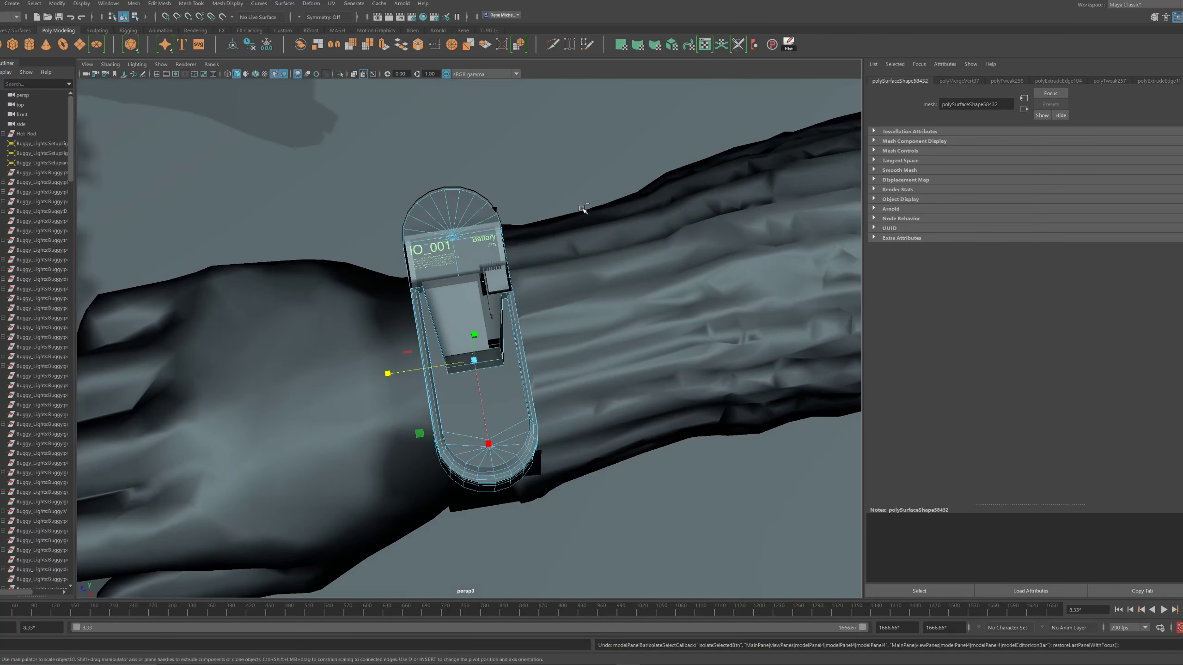
{"action": "key", "text": "ctrl+z"}
Try to bevel the edges of the recess's sloped end, then undo the bevel
{"action": "right_click_drag", "start_coordinate": [585, 215], "coordinate": [625, 263], "text": "alt"}
{"action": "left_click_drag", "start_coordinate": [625, 263], "coordinate": [549, 229], "text": "alt"}
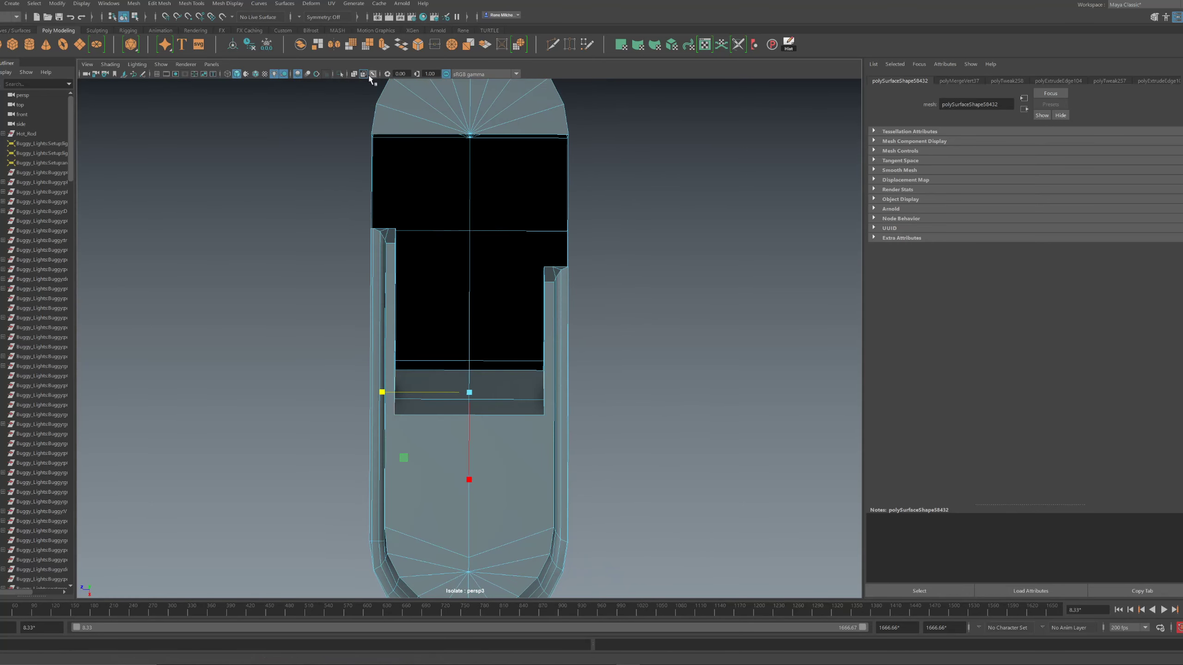
{"action": "left_click", "coordinate": [341, 76]}
{"action": "key", "text": "ctrl+b"}
{"action": "left_click_drag", "start_coordinate": [475, 172], "coordinate": [480, 146], "text": "alt"}
{"action": "key", "text": "ctrl+z"}
{"action": "key", "text": "ctrl+z"}
Bevel the top and corner edges of the recess's sloped end with 3 segments and a fraction of 0.3
{"action": "left_click_drag", "start_coordinate": [615, 307], "coordinate": [327, 283], "text": "alt"}
{"action": "key", "text": "ctrl+b"}
{"action": "left_click_drag", "start_coordinate": [445, 275], "coordinate": [522, 303], "text": "alt"}
{"action": "left_click_drag", "start_coordinate": [410, 200], "coordinate": [468, 232], "text": "alt"}
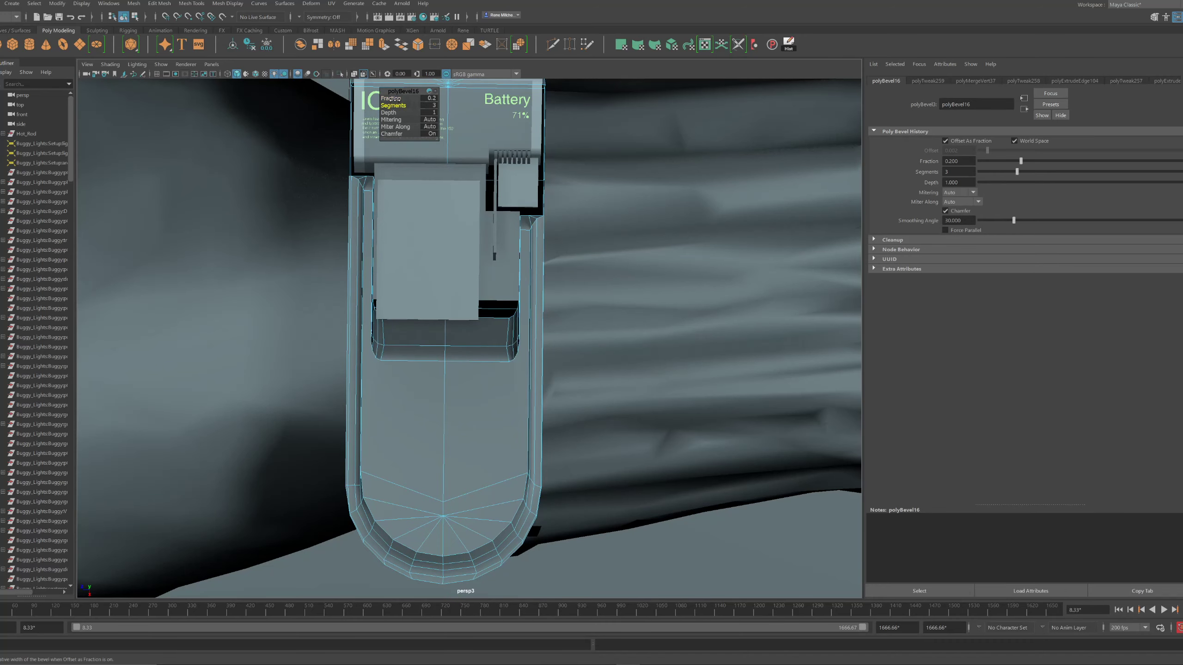
{"action": "left_click_drag", "start_coordinate": [540, 272], "coordinate": [542, 264], "text": "alt"}
{"action": "right_click_drag", "start_coordinate": [541, 265], "coordinate": [466, 262], "text": "alt"}
{"action": "left_click_drag", "start_coordinate": [466, 262], "coordinate": [364, 265], "text": "alt"}
{"action": "right_click_drag", "start_coordinate": [434, 273], "coordinate": [466, 289], "text": "alt"}
{"action": "left_click_drag", "start_coordinate": [465, 288], "coordinate": [473, 267], "text": "alt"}
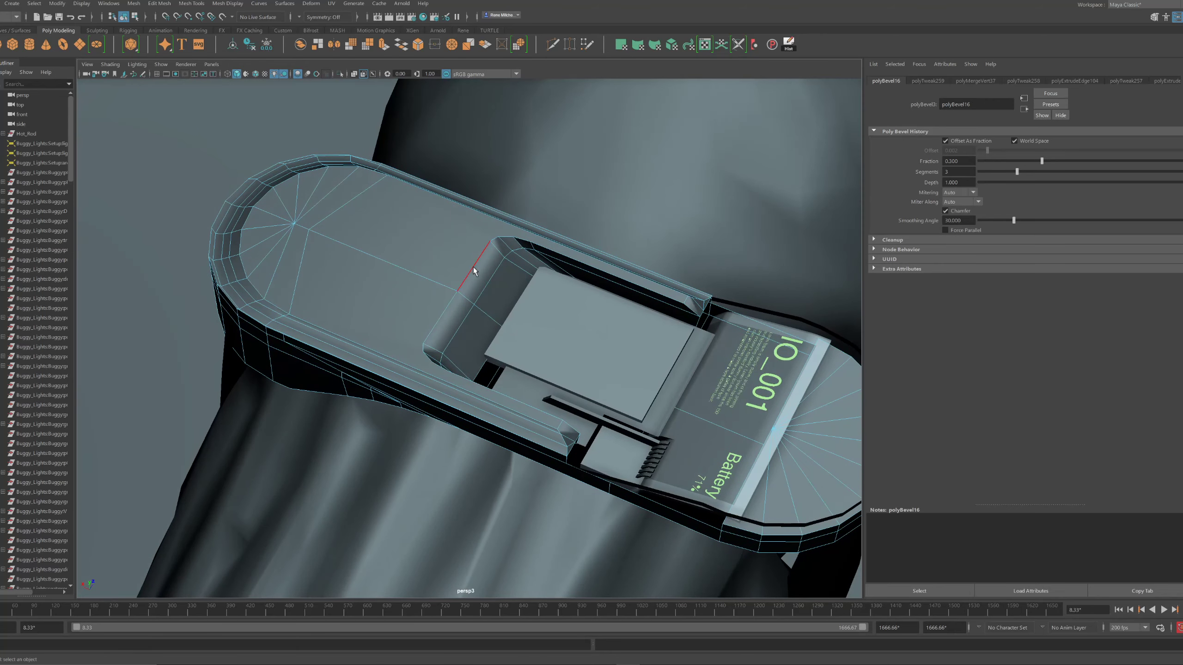
Examine the bevelled recess rim and the whole device from several angles, and clear the selection
{"action": "left_click", "coordinate": [473, 267]}
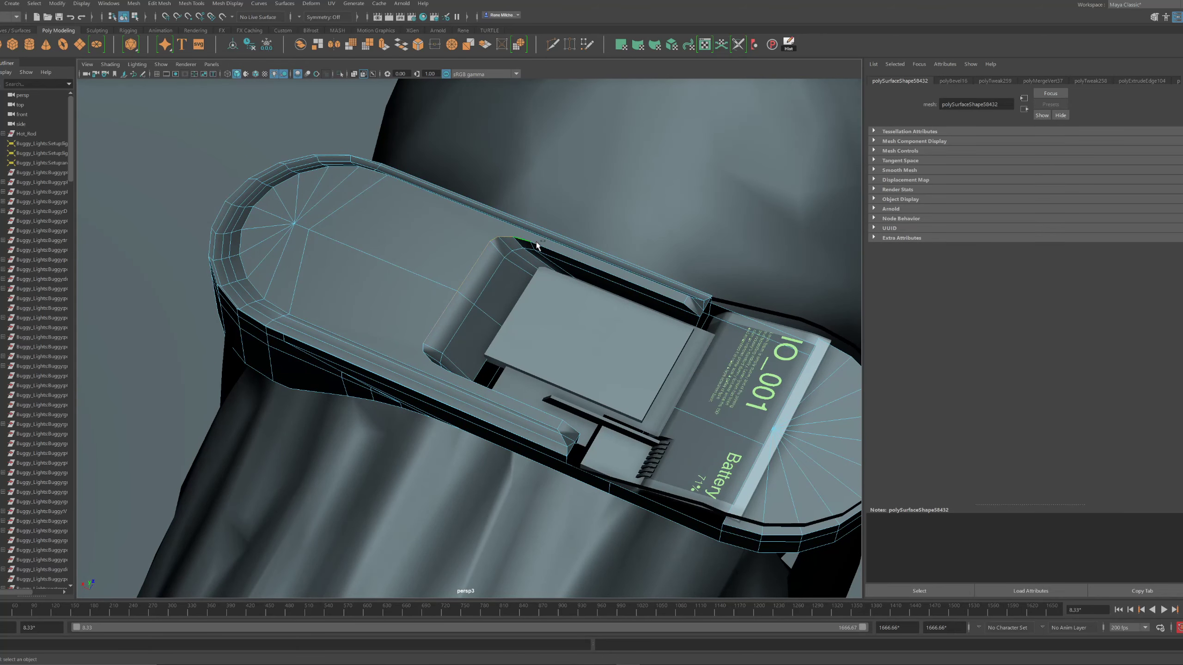
{"action": "left_click_drag", "start_coordinate": [459, 261], "coordinate": [428, 306], "text": "alt"}
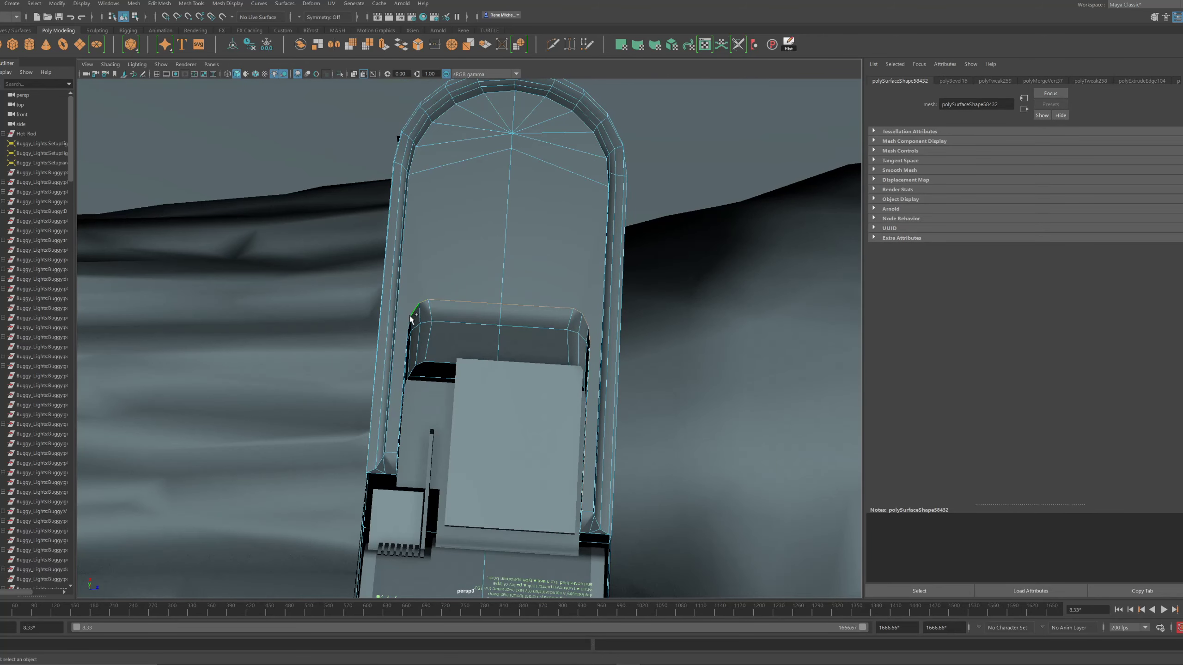
{"action": "left_click", "coordinate": [652, 239]}
{"action": "left_click_drag", "start_coordinate": [629, 262], "coordinate": [493, 271], "text": "alt"}
{"action": "left_click", "coordinate": [428, 227]}
{"action": "left_click_drag", "start_coordinate": [476, 201], "coordinate": [562, 212], "text": "alt"}
{"action": "right_click_drag", "start_coordinate": [561, 212], "coordinate": [405, 162], "text": "alt"}
{"action": "mouse_move", "coordinate": [405, 161]}
{"action": "left_mouse_down", "text": "alt"}
{"action": "mouse_move", "coordinate": [357, 156]}
{"action": "mouse_move", "coordinate": [402, 184]}
{"action": "left_mouse_up", "text": "alt"}
{"action": "right_click_drag", "start_coordinate": [401, 184], "coordinate": [671, 284], "text": "alt"}
{"action": "left_click_drag", "start_coordinate": [671, 285], "coordinate": [607, 261], "text": "alt"}
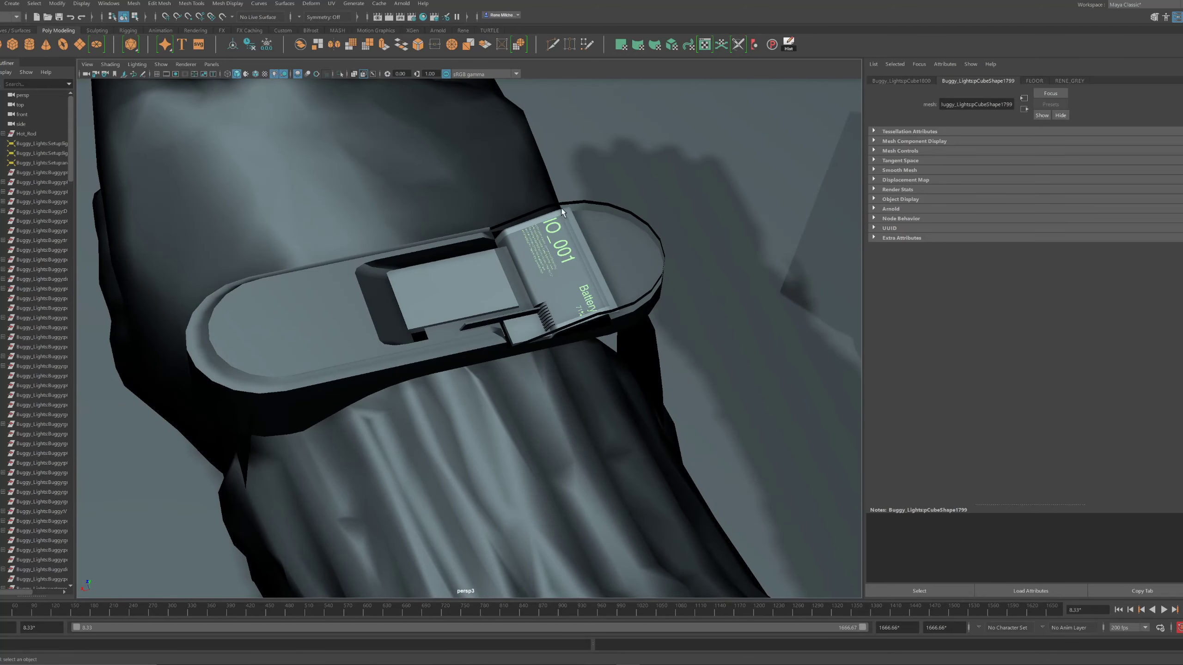
Extrude the edges of the thin curved strip around the display end with a thickness of -0.4
{"action": "scroll", "coordinate": [565, 207], "scroll_direction": "up", "scroll_amount": 5}
{"action": "left_click_drag", "start_coordinate": [566, 206], "coordinate": [505, 281], "text": "alt"}
{"action": "left_click", "coordinate": [275, 248]}
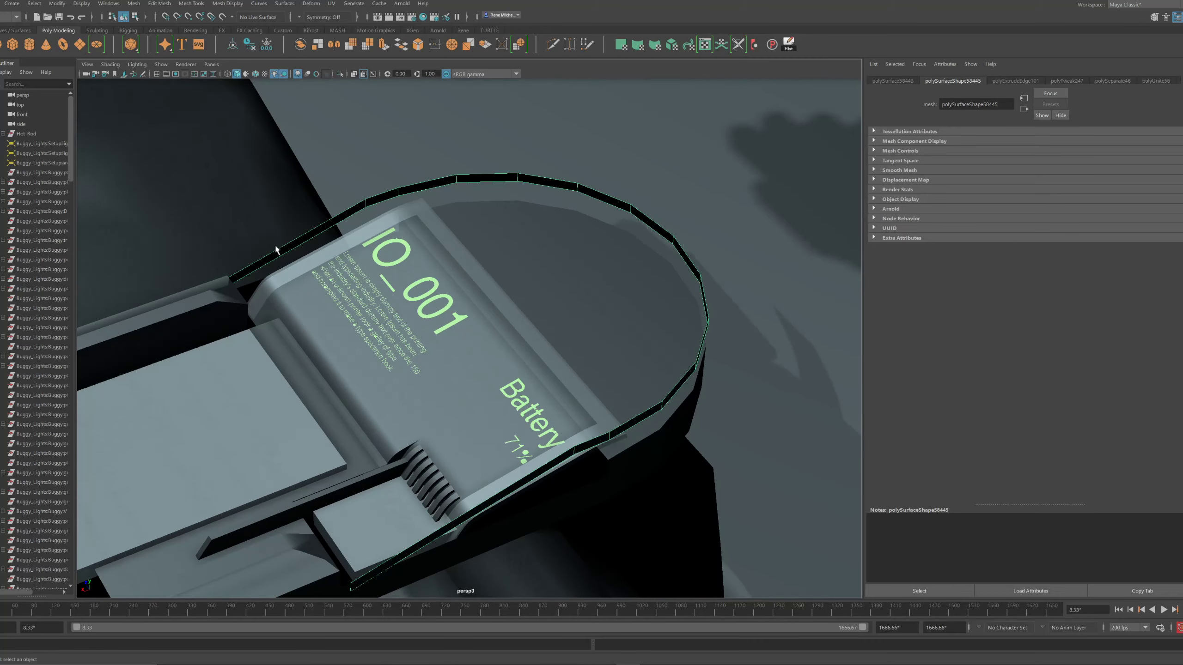
{"action": "key", "text": "F10"}
{"action": "left_click", "coordinate": [277, 249]}
{"action": "left_click_drag", "start_coordinate": [435, 429], "coordinate": [459, 376], "text": "alt"}
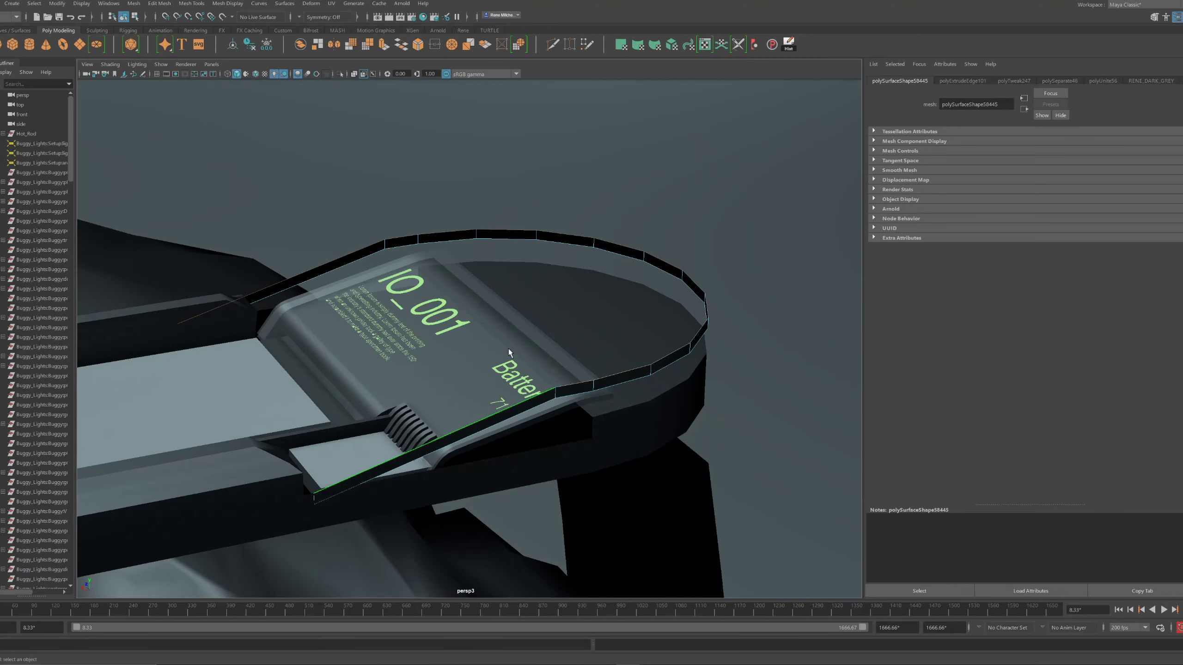
{"action": "left_click_drag", "start_coordinate": [517, 312], "coordinate": [524, 335], "text": "alt"}
{"action": "left_click_drag", "start_coordinate": [397, 98], "coordinate": [392, 97]}
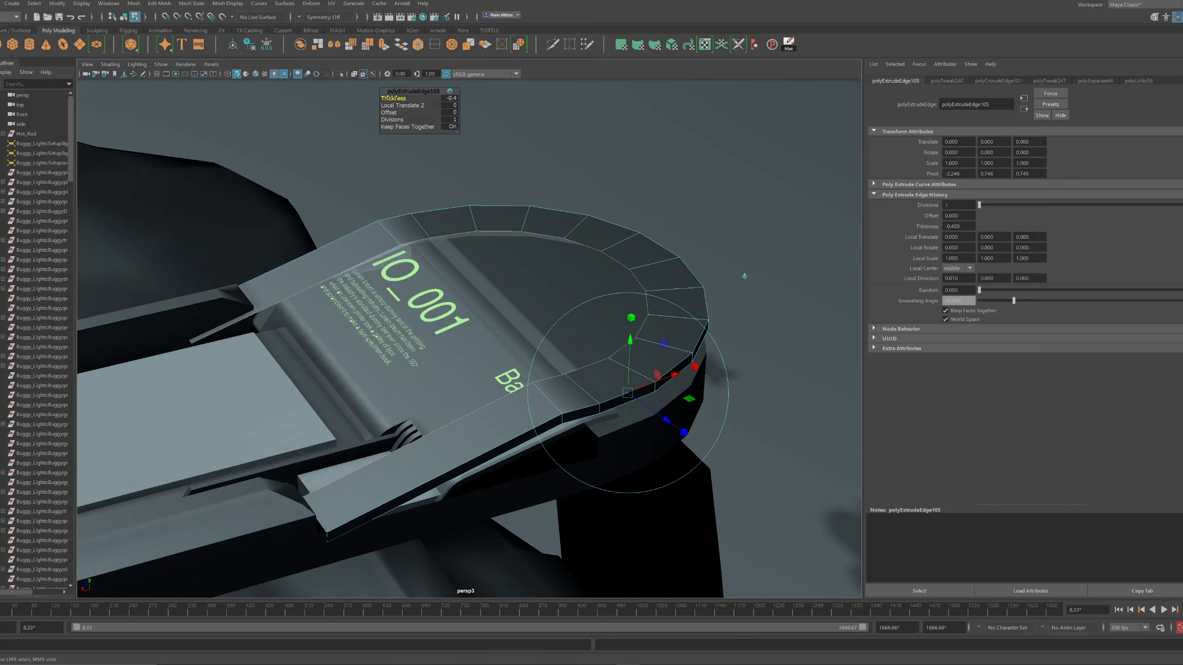
{"action": "middle_click_drag", "start_coordinate": [745, 276], "coordinate": [745, 276]}
Reduce the curved rim's extrusion thickness to -0.2 after checking its proportions on the wrist
{"action": "right_click_drag", "start_coordinate": [587, 207], "coordinate": [396, 201], "text": "alt"}
{"action": "left_click_drag", "start_coordinate": [396, 201], "coordinate": [524, 243], "text": "alt"}
{"action": "right_click_drag", "start_coordinate": [524, 243], "coordinate": [646, 327], "text": "alt"}
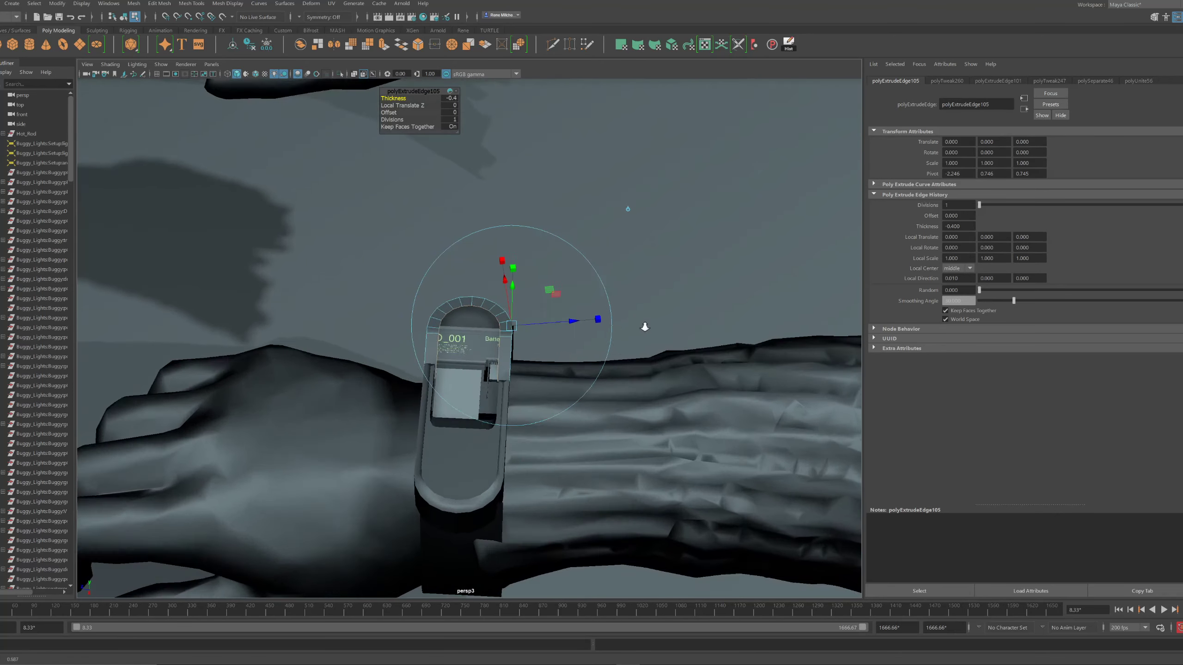
{"action": "left_click_drag", "start_coordinate": [628, 208], "coordinate": [715, 203], "text": "alt"}
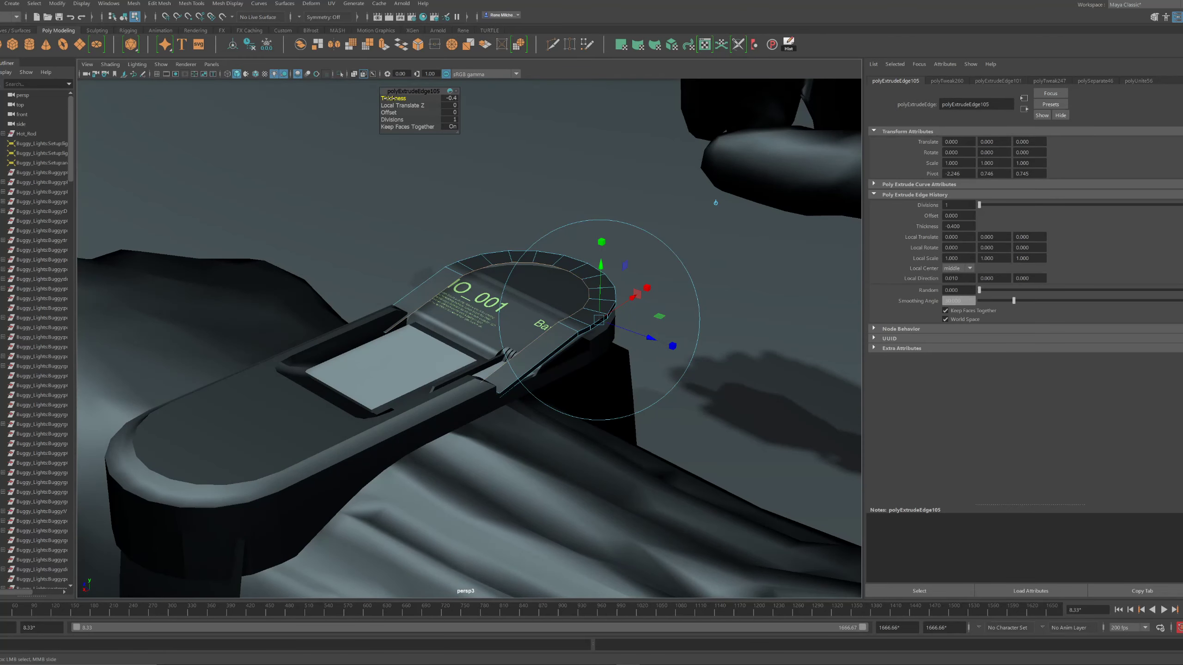
{"action": "left_click_drag", "start_coordinate": [716, 203], "coordinate": [803, 198], "text": "alt"}
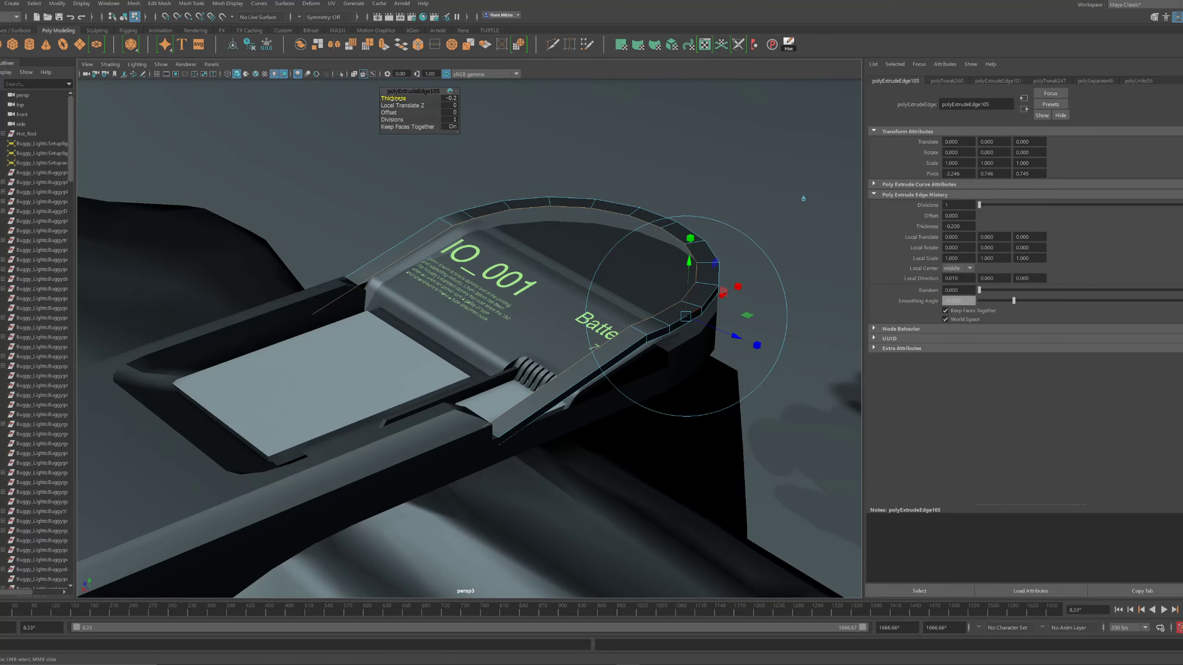
Extrude the curved rim's inner edges downward to form an inner wall, and return to object selection
{"action": "left_click_drag", "start_coordinate": [413, 134], "coordinate": [462, 217], "text": "alt"}
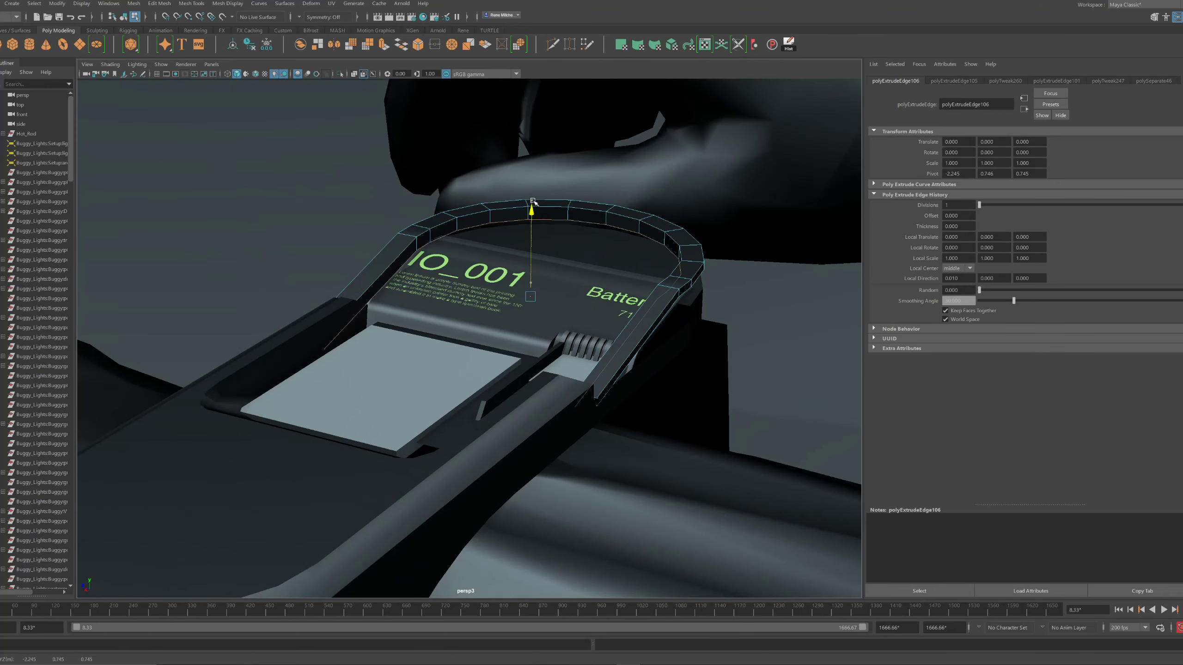
{"action": "left_click_drag", "start_coordinate": [531, 205], "coordinate": [442, 252], "text": "alt"}
{"action": "key", "text": "F8"}
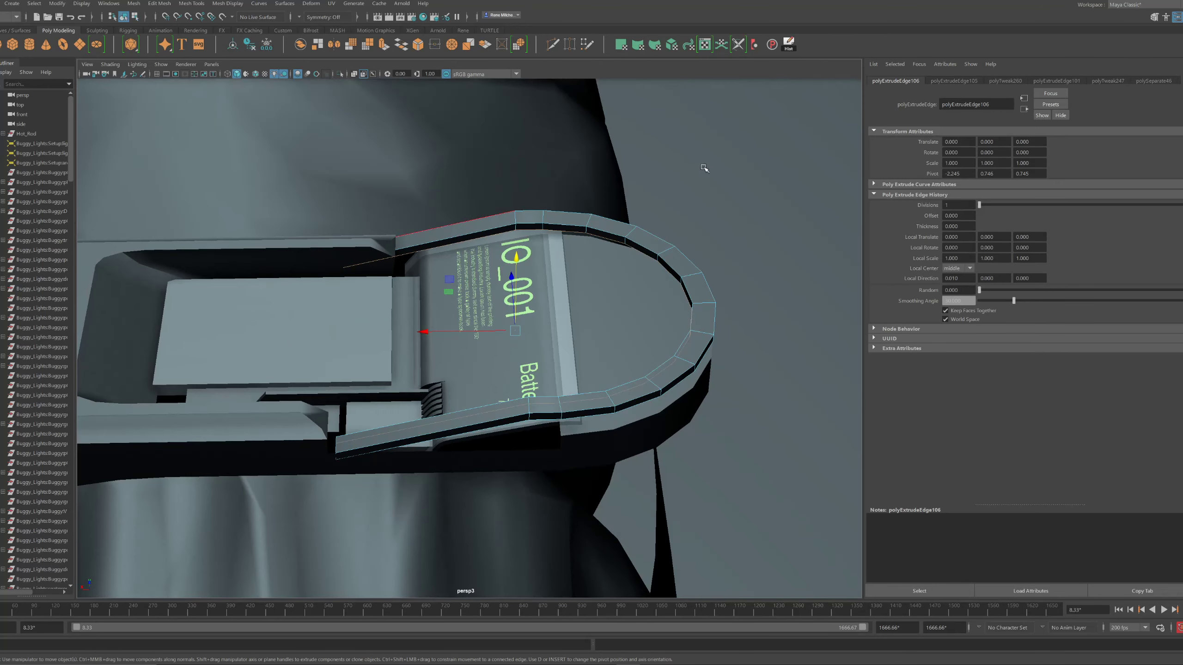
{"action": "left_click", "coordinate": [701, 168]}
Move the end vertices of the rim's near arm along the device's side to the opposite rounded end
{"action": "left_click_drag", "start_coordinate": [640, 224], "coordinate": [552, 263], "text": "alt"}
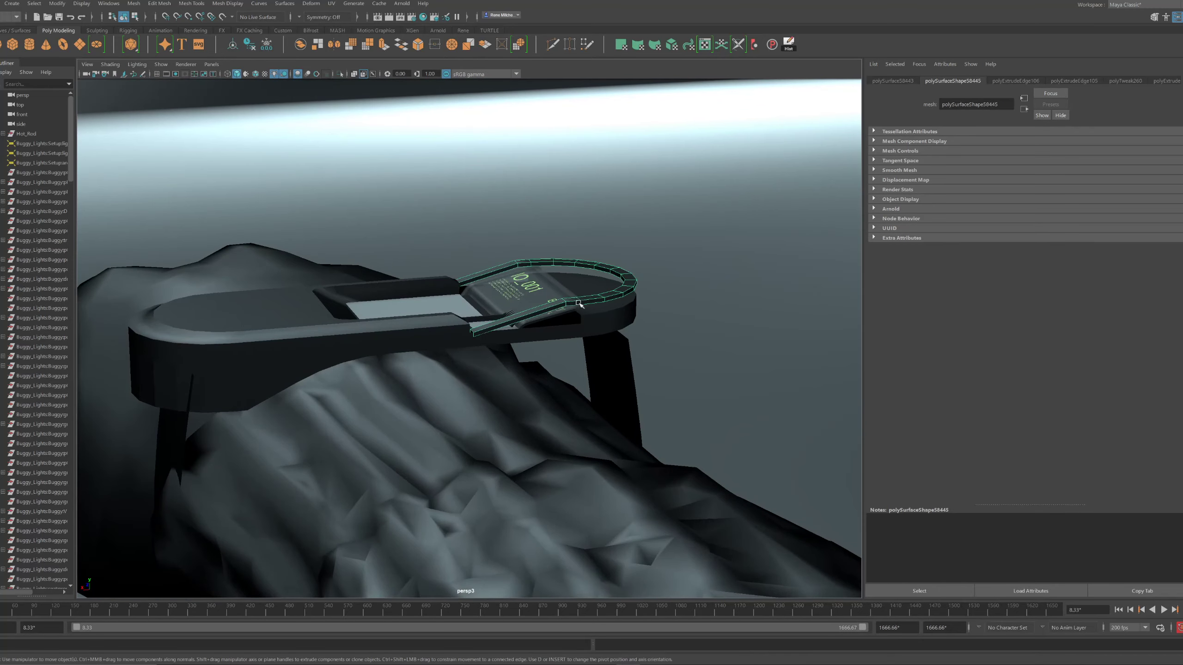
{"action": "left_click_drag", "start_coordinate": [579, 303], "coordinate": [553, 320], "text": "alt"}
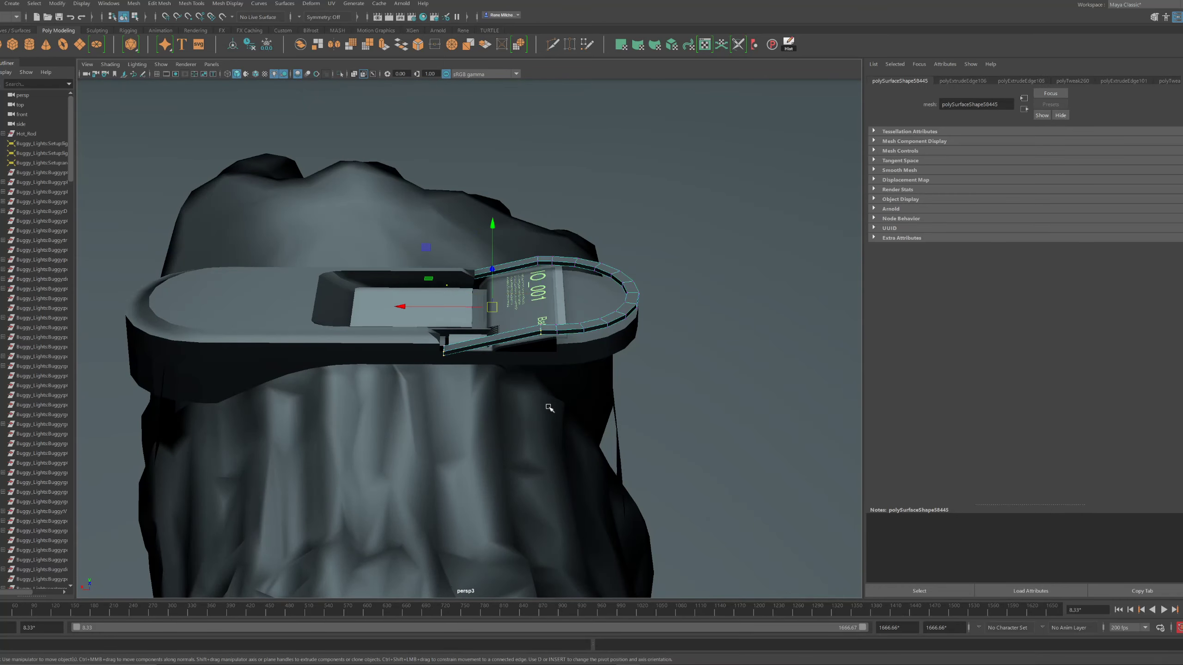
{"action": "left_click_drag", "start_coordinate": [549, 408], "coordinate": [492, 414], "text": "alt"}
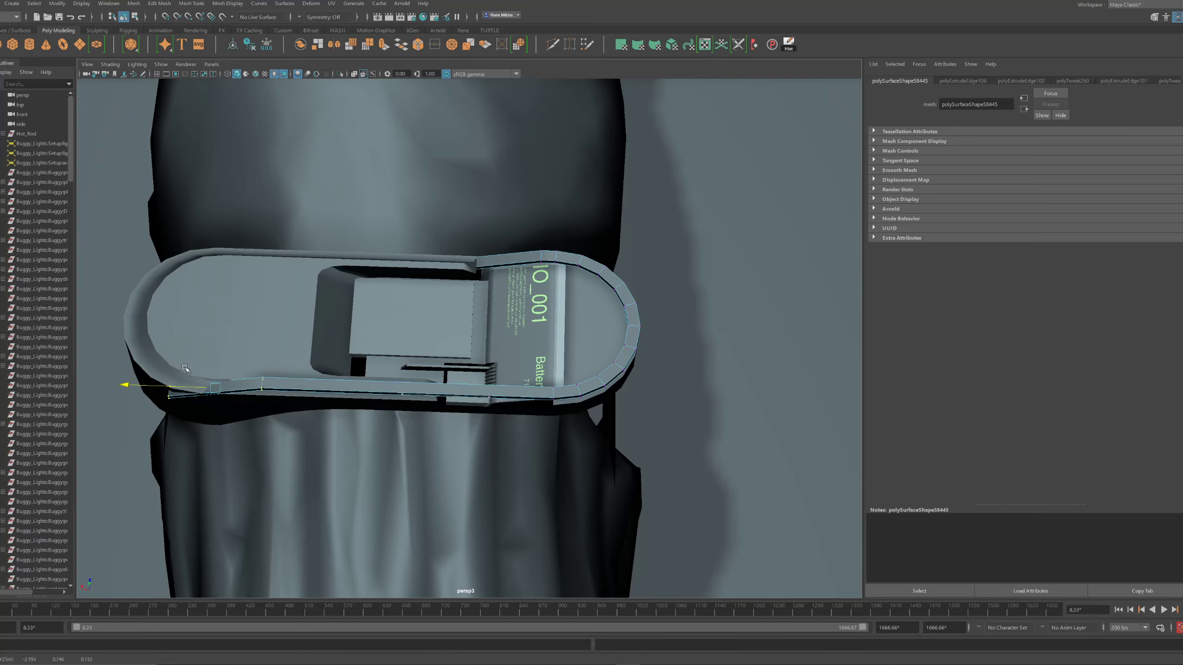
{"action": "left_click_drag", "start_coordinate": [185, 368], "coordinate": [622, 266], "text": "alt"}
{"action": "right_click_drag", "start_coordinate": [622, 266], "coordinate": [663, 320], "text": "alt"}
{"action": "left_click_drag", "start_coordinate": [662, 320], "coordinate": [502, 313], "text": "alt"}
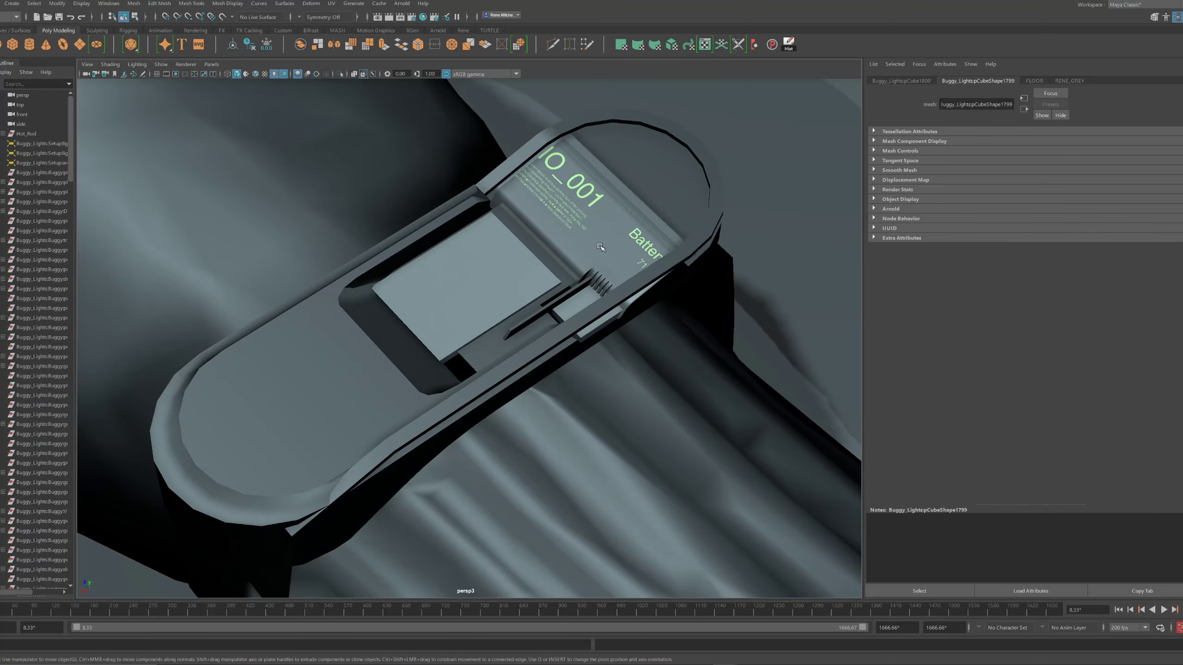
Create a polygon cylinder primitive
{"action": "left_click_drag", "start_coordinate": [600, 247], "coordinate": [526, 261], "text": "alt"}
{"action": "left_click", "coordinate": [430, 273]}
{"action": "left_click", "coordinate": [653, 396]}
{"action": "left_click_drag", "start_coordinate": [652, 397], "coordinate": [599, 241], "text": "alt"}
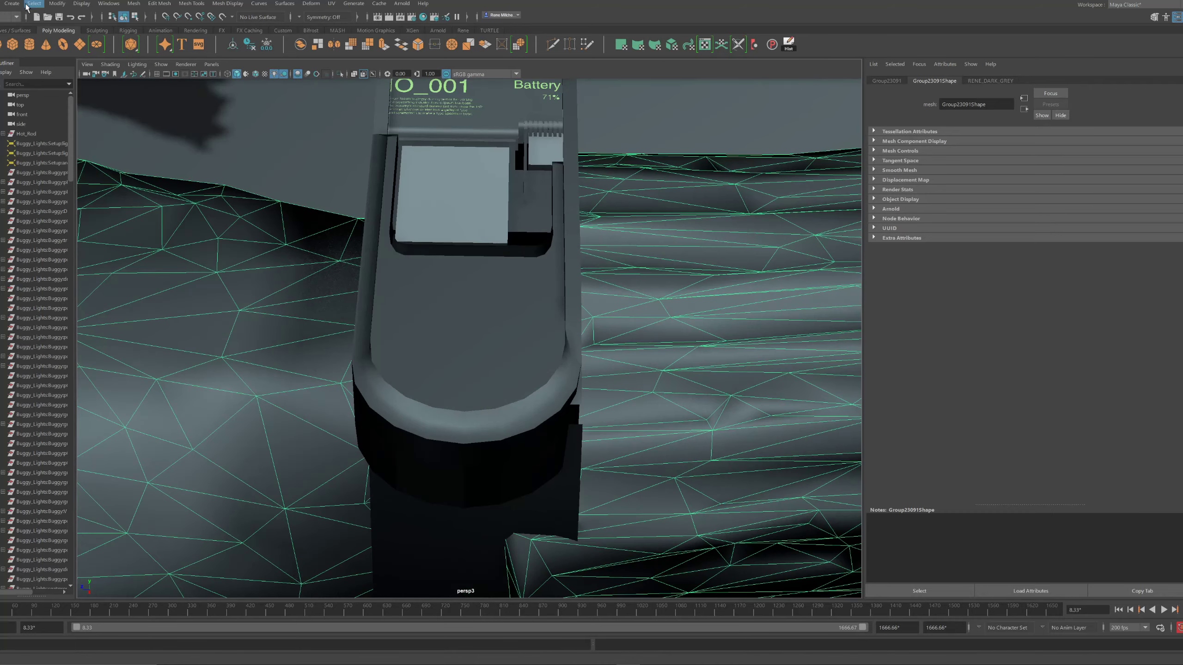
{"action": "left_click", "coordinate": [12, 4]}
{"action": "mouse_move", "coordinate": [24, 41]}
{"action": "left_click", "coordinate": [145, 68]}
Locate the new cylinder in the scene and scale it down uniformly toward the size of the arms
{"action": "key", "text": "f"}
{"action": "scroll", "coordinate": [401, 243], "scroll_direction": "down", "scroll_amount": 8}
{"action": "left_click_drag", "start_coordinate": [401, 243], "coordinate": [371, 298], "text": "alt"}
{"action": "key", "text": "f"}
{"action": "key", "text": "r"}
{"action": "middle_click_drag", "start_coordinate": [371, 299], "coordinate": [208, 279]}
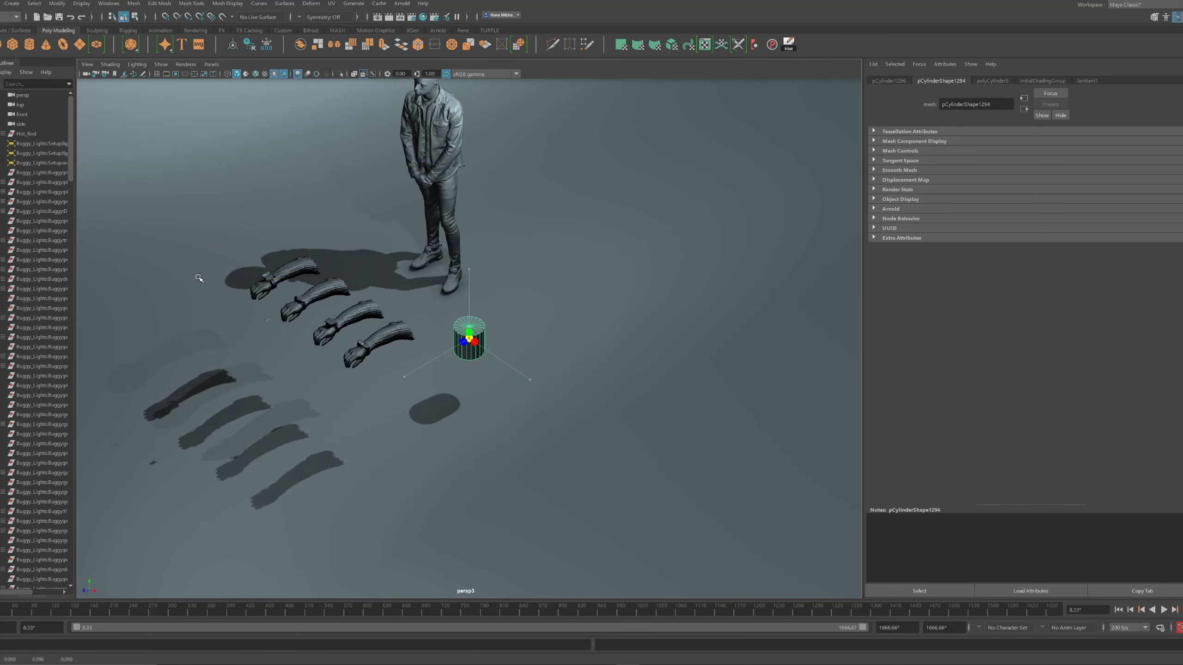
{"action": "key", "text": "f"}
{"action": "right_click_drag", "start_coordinate": [580, 320], "coordinate": [422, 288], "text": "alt"}
{"action": "left_click_drag", "start_coordinate": [422, 288], "coordinate": [385, 340], "text": "alt"}
{"action": "right_click_drag", "start_coordinate": [607, 354], "coordinate": [471, 426], "text": "alt"}
{"action": "middle_click_drag", "start_coordinate": [471, 426], "coordinate": [596, 439], "text": "alt"}
{"action": "key", "text": "ctrl+z"}
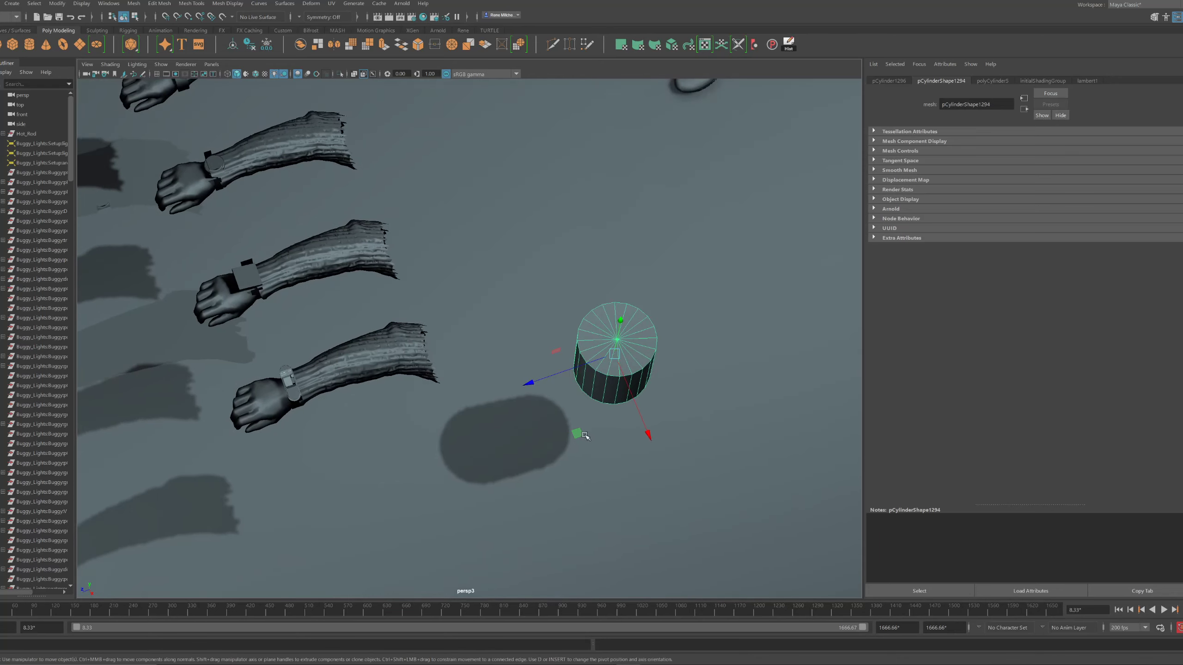
Move the cylinder across the scene to the nearest arm wearing the device
{"action": "left_click_drag", "start_coordinate": [583, 437], "coordinate": [454, 343]}
{"action": "key", "text": "f"}
{"action": "right_click_drag", "start_coordinate": [587, 284], "coordinate": [499, 293], "text": "alt"}
{"action": "middle_click_drag", "start_coordinate": [499, 293], "coordinate": [489, 343], "text": "alt"}
{"action": "left_click_drag", "start_coordinate": [521, 333], "coordinate": [602, 113]}
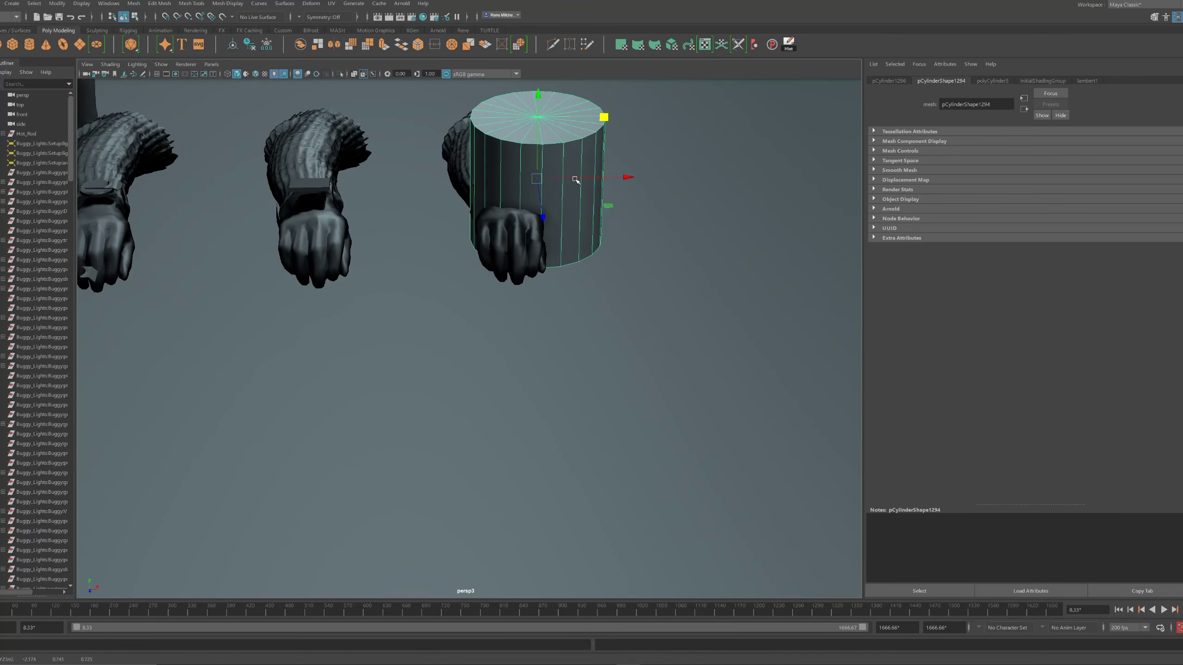
Scale the cylinder down uniformly and position it above the wrist beside the device
{"action": "key", "text": "f"}
{"action": "key", "text": "r"}
{"action": "left_click_drag", "start_coordinate": [575, 180], "coordinate": [235, 297], "text": "alt"}
{"action": "key", "text": "f"}
{"action": "right_click_drag", "start_coordinate": [321, 261], "coordinate": [269, 278], "text": "alt"}
{"action": "left_click_drag", "start_coordinate": [270, 278], "coordinate": [297, 253], "text": "alt"}
{"action": "key", "text": "w"}
{"action": "left_click_drag", "start_coordinate": [512, 283], "coordinate": [453, 274], "text": "alt"}
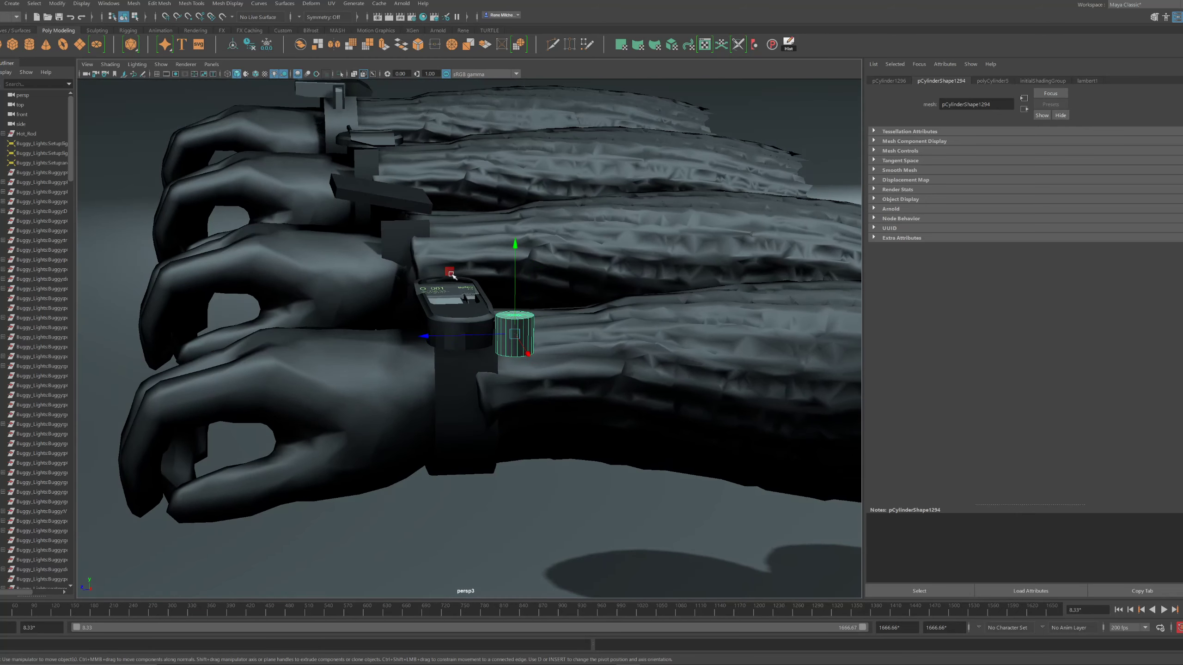
Scale the cylinder down further and set it on the rim at the device's rounded end
{"action": "key", "text": "f"}
{"action": "key", "text": "r"}
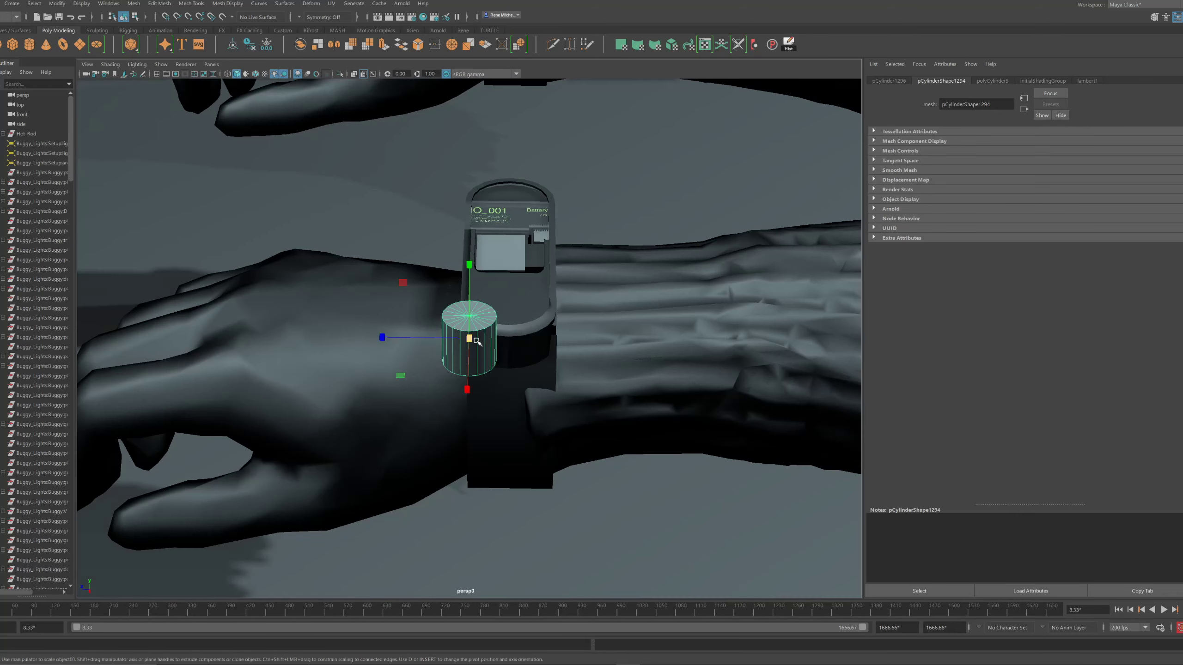
{"action": "left_click_drag", "start_coordinate": [444, 332], "coordinate": [451, 357], "text": "alt"}
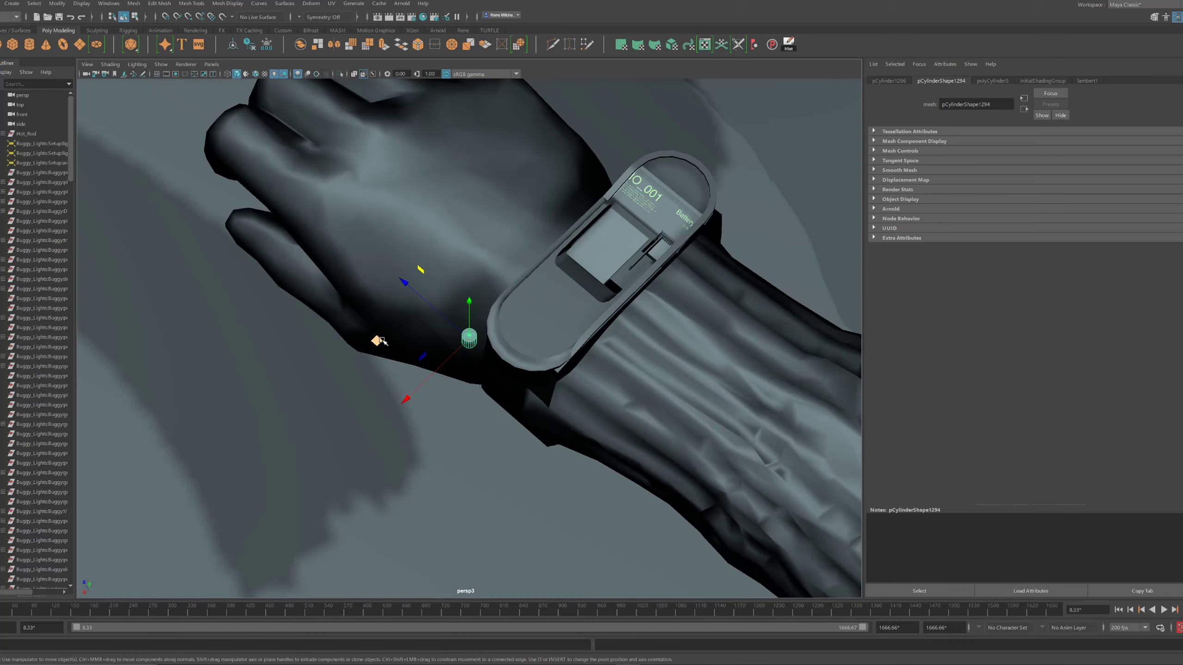
{"action": "key", "text": "f"}
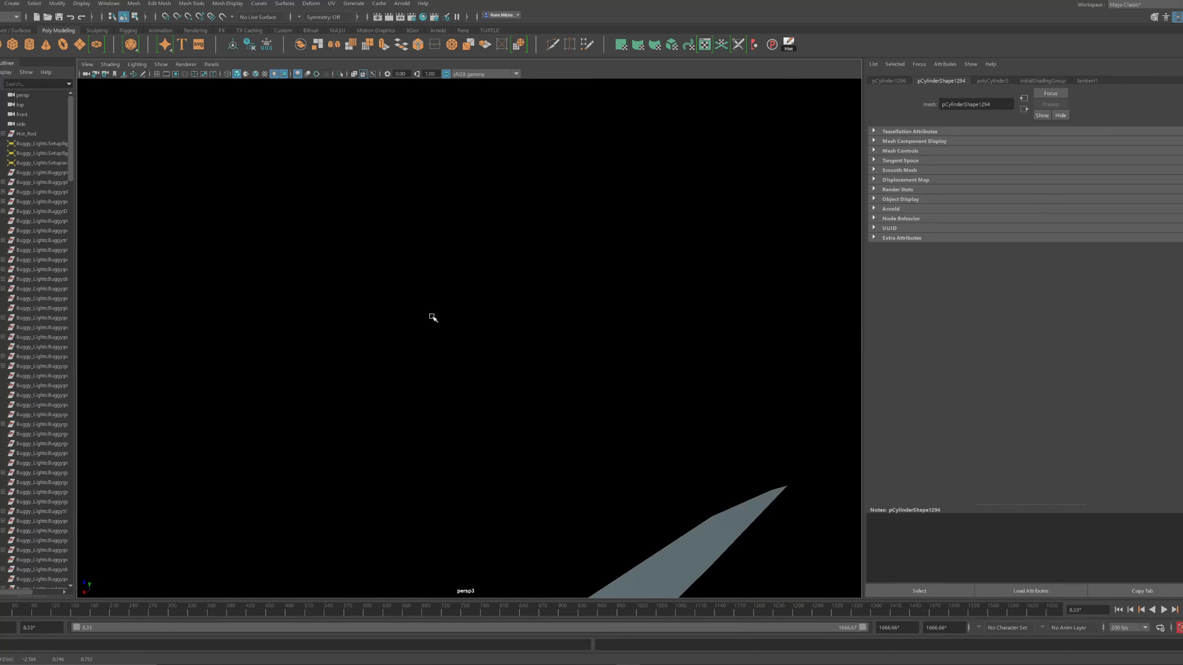
{"action": "left_click_drag", "start_coordinate": [433, 318], "coordinate": [477, 325], "text": "alt"}
{"action": "key", "text": "r"}
{"action": "left_click", "coordinate": [466, 337]}
{"action": "key", "text": "ctrl+z"}
Duplicate the cylinder, scale the copy smaller and sink it into the top of the first as a button cap
{"action": "key", "text": "ctrl+d"}
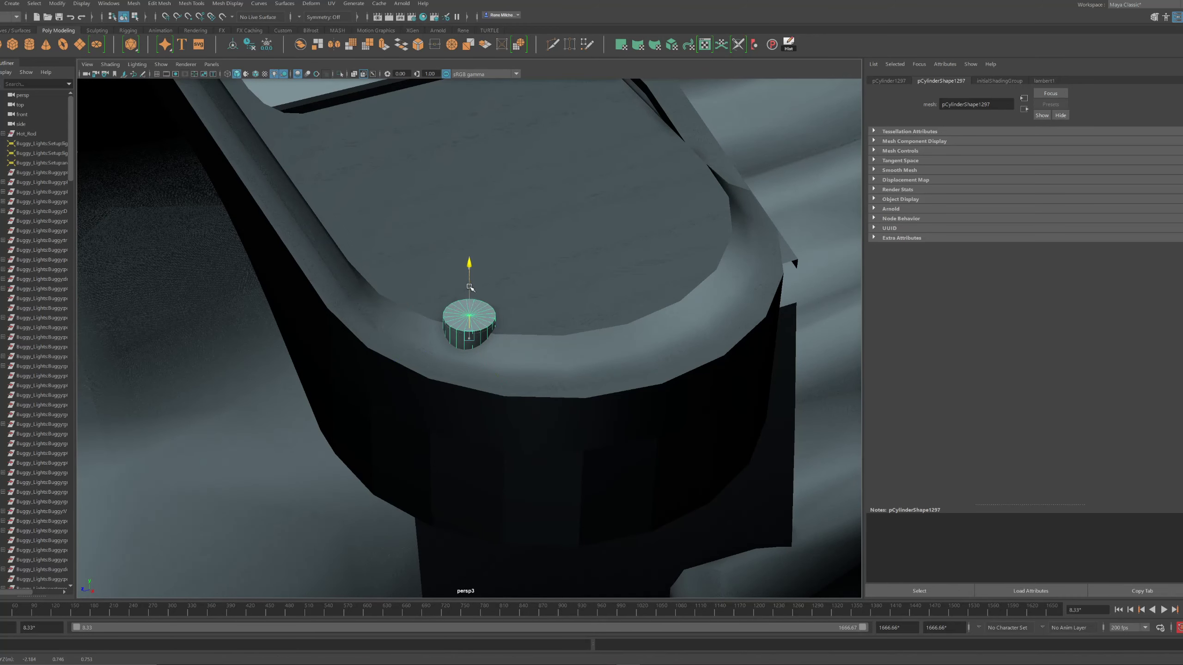
{"action": "key", "text": "ctrl+z"}
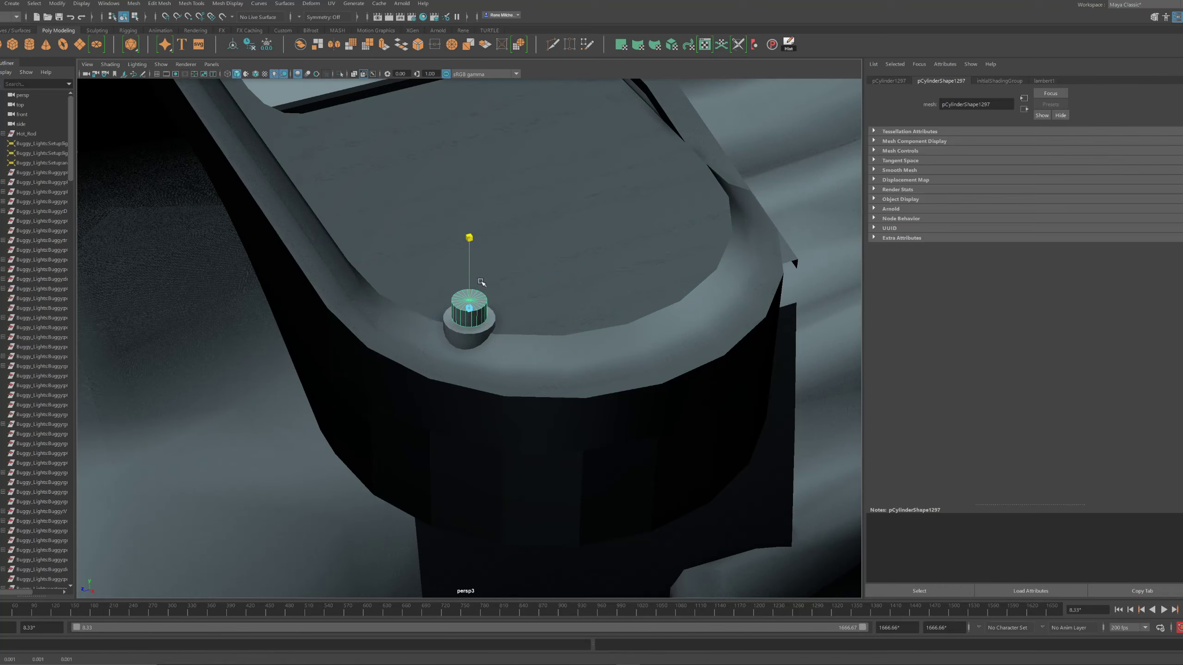
{"action": "key", "text": "w"}
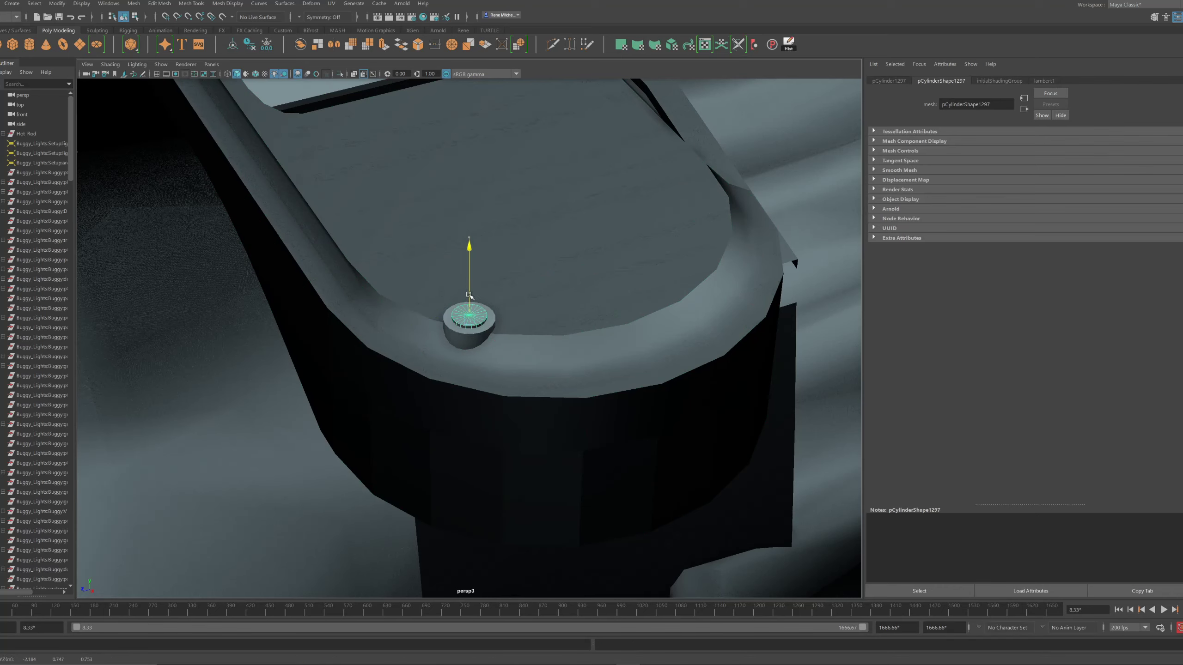
Select both button cylinders, duplicate them and place the copy across the rounded end on the opposite rim
{"action": "left_click", "coordinate": [460, 339], "text": "shift"}
{"action": "left_click_drag", "start_coordinate": [489, 333], "coordinate": [666, 354], "text": "alt"}
{"action": "key", "text": "ctrl+d"}
{"action": "right_click_drag", "start_coordinate": [666, 354], "coordinate": [608, 328], "text": "alt"}
{"action": "left_click_drag", "start_coordinate": [607, 328], "coordinate": [547, 315], "text": "alt"}
{"action": "mouse_move", "coordinate": [547, 315]}
{"action": "right_mouse_down", "text": "alt"}
{"action": "mouse_move", "coordinate": [566, 341]}
{"action": "mouse_move", "coordinate": [560, 332]}
{"action": "right_mouse_up", "text": "alt"}
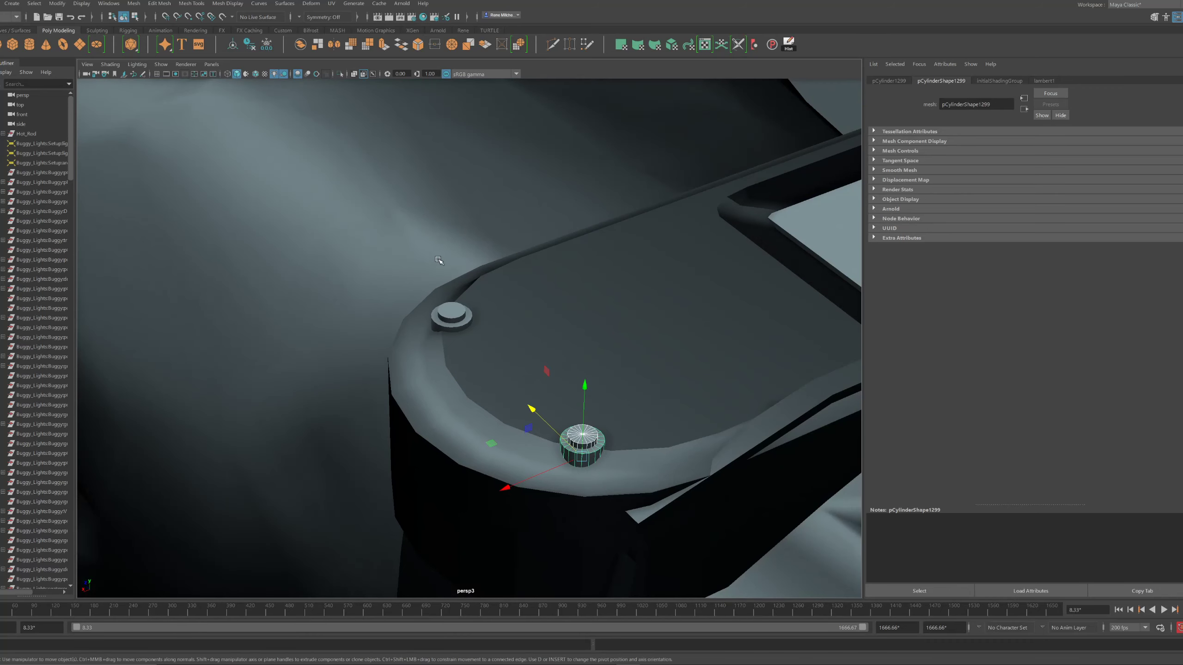
Assign the existing RENE_DARK_GREY material to the first button's base and to both cylinders of the second button
{"action": "right_click_drag", "start_coordinate": [439, 261], "coordinate": [370, 238], "text": "alt"}
{"action": "left_click_drag", "start_coordinate": [369, 237], "coordinate": [291, 186], "text": "alt"}
{"action": "middle_click_drag", "start_coordinate": [512, 268], "coordinate": [373, 238], "text": "alt"}
{"action": "right_click_drag", "start_coordinate": [373, 238], "coordinate": [376, 260], "text": "alt"}
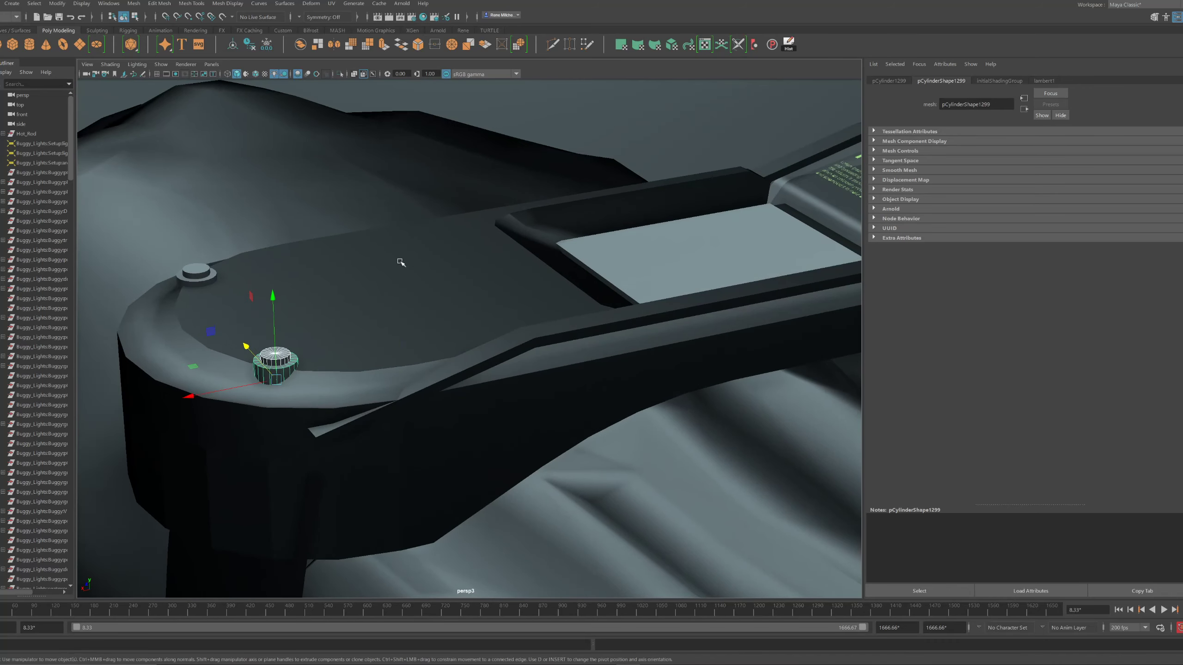
{"action": "scroll", "coordinate": [394, 263], "scroll_direction": "up", "scroll_amount": 3}
{"action": "left_click_drag", "start_coordinate": [363, 278], "coordinate": [321, 280], "text": "alt"}
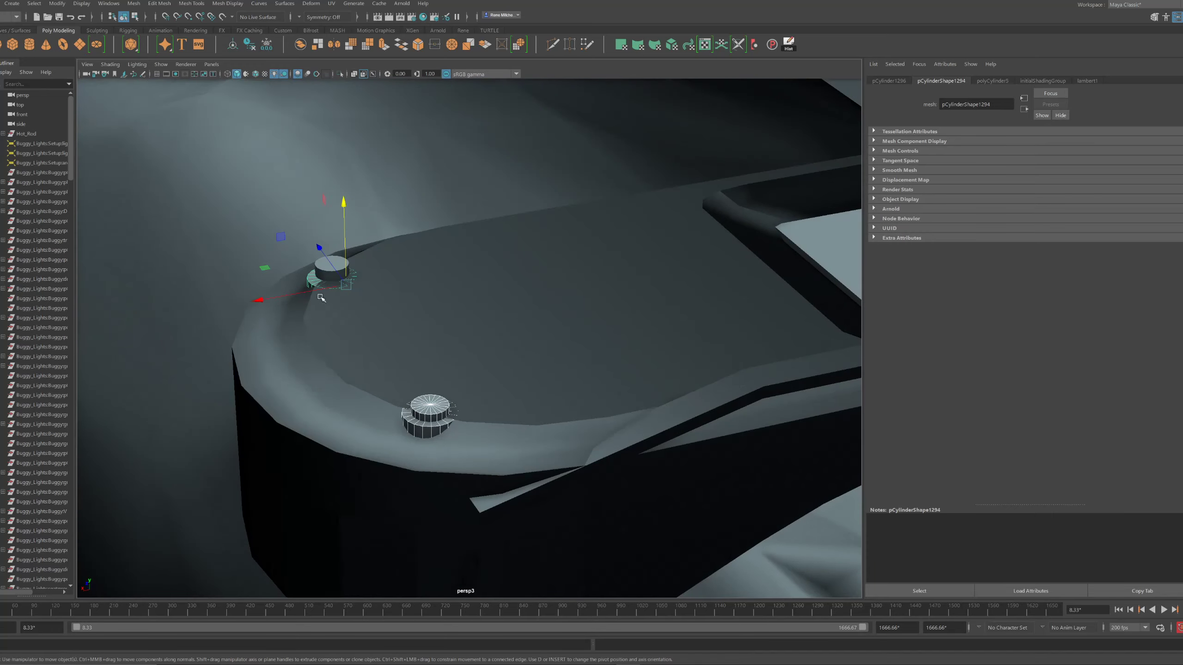
{"action": "right_click_drag", "start_coordinate": [317, 296], "coordinate": [327, 562]}
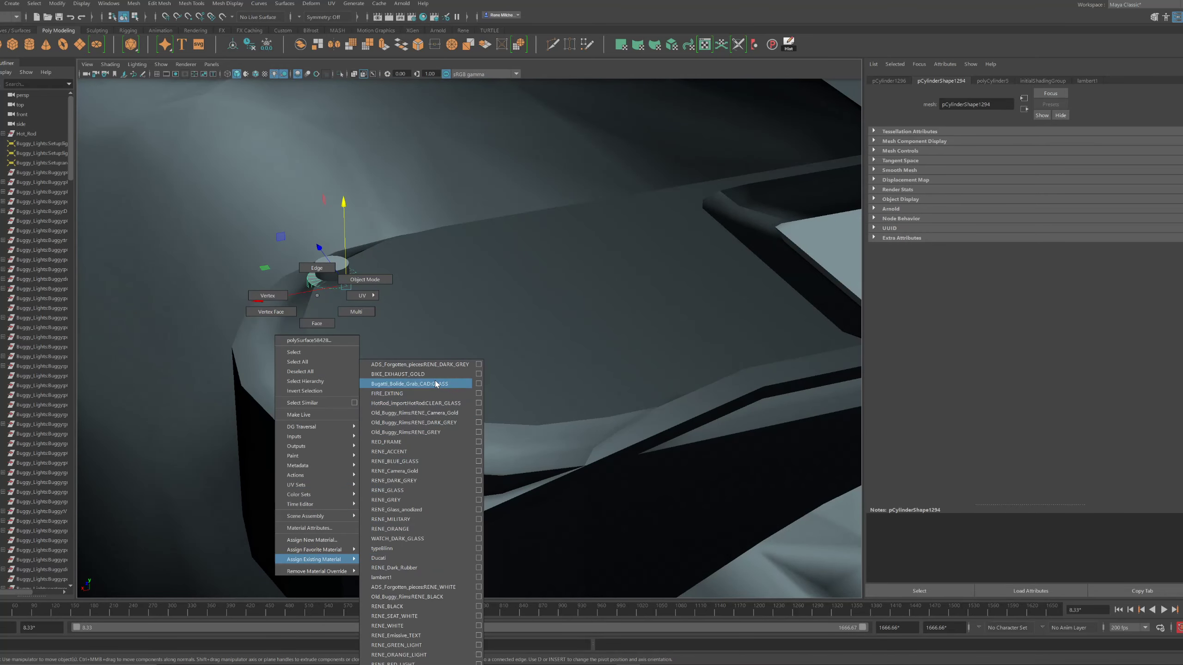
{"action": "right_click_drag", "start_coordinate": [434, 456], "coordinate": [421, 478]}
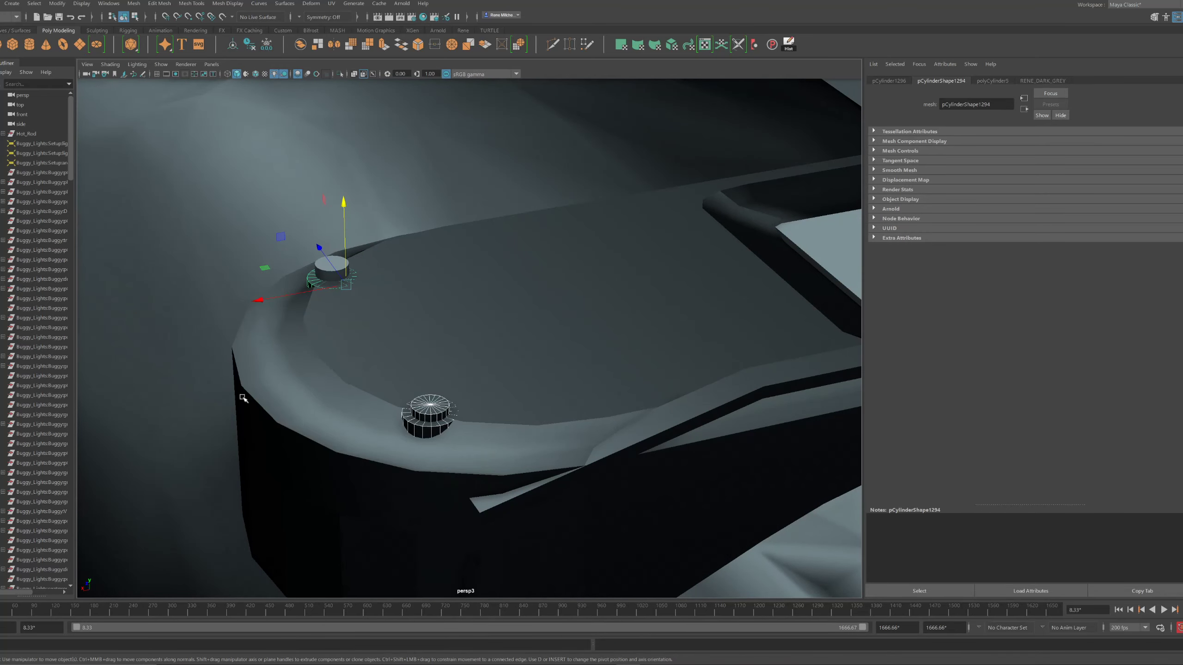
Try to scale up the first button's base cylinder uniformly
{"action": "left_click", "coordinate": [242, 397]}
{"action": "left_click_drag", "start_coordinate": [243, 398], "coordinate": [323, 404], "text": "alt"}
{"action": "right_click_drag", "start_coordinate": [322, 405], "coordinate": [214, 362], "text": "alt"}
{"action": "left_click", "coordinate": [214, 362]}
{"action": "left_click_drag", "start_coordinate": [214, 362], "coordinate": [381, 385], "text": "alt"}
{"action": "left_click", "coordinate": [381, 385]}
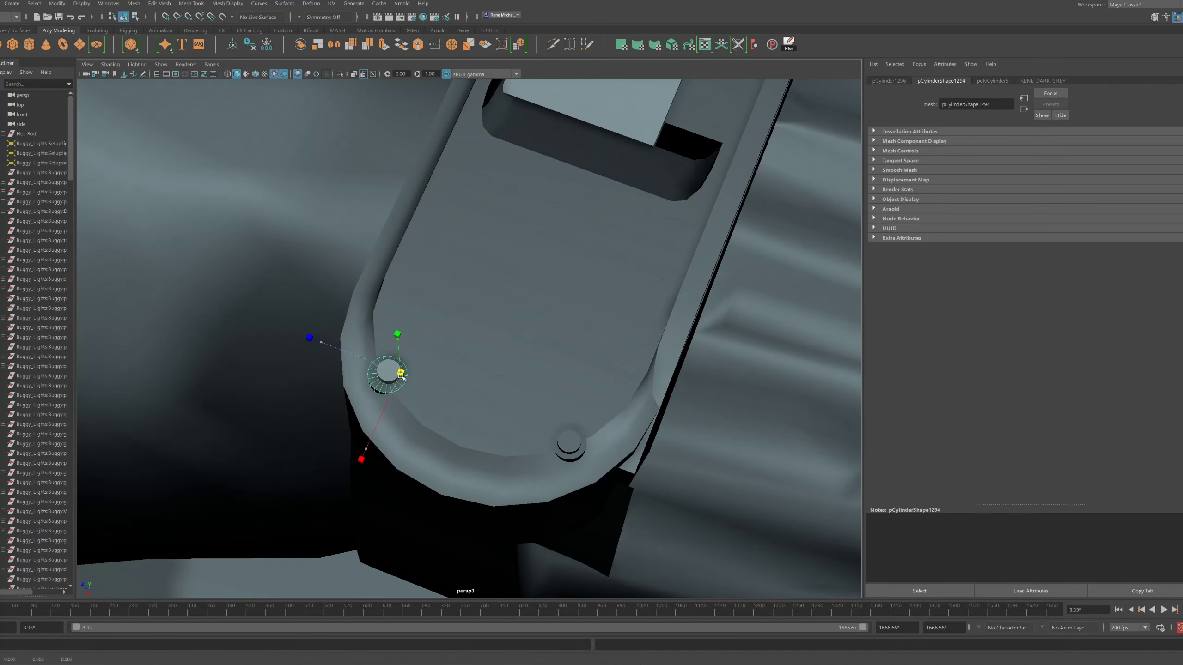
{"action": "left_click", "coordinate": [280, 411]}
{"action": "left_click_drag", "start_coordinate": [280, 412], "coordinate": [263, 412], "text": "alt"}
{"action": "key", "text": "ctrl+z"}
{"action": "key", "text": "ctrl+z"}
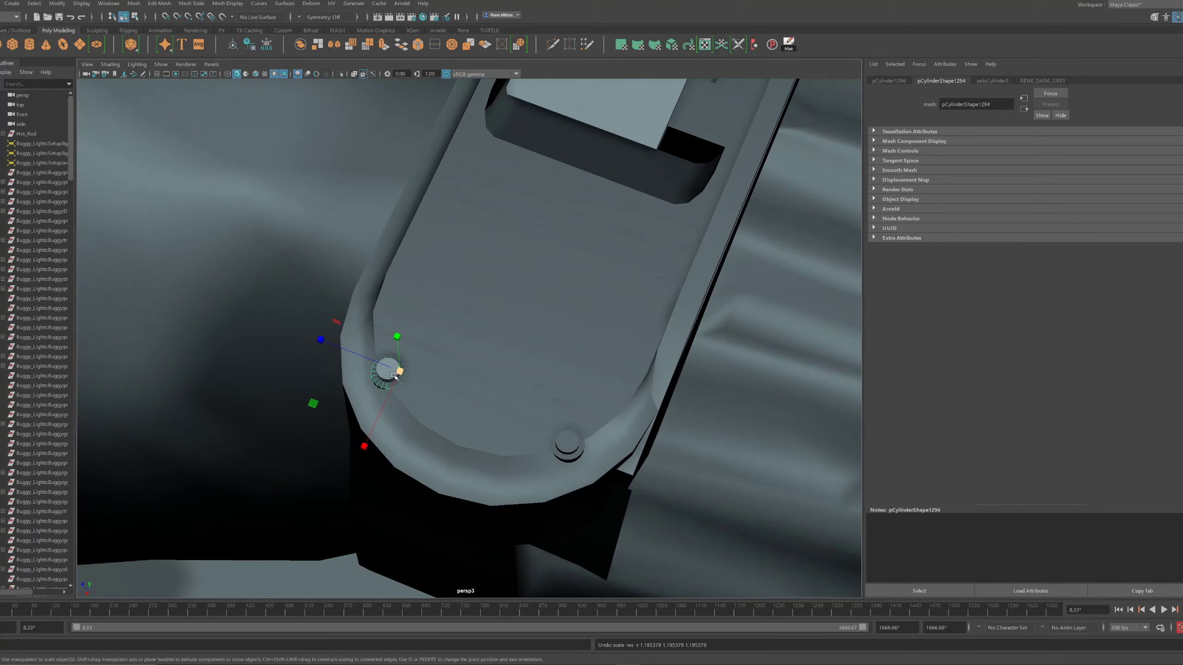
Center the pivot of the first button's base cylinder and scale it up uniformly
{"action": "left_click", "coordinate": [58, 4]}
{"action": "left_click", "coordinate": [95, 74]}
{"action": "left_click", "coordinate": [259, 389]}
{"action": "left_click_drag", "start_coordinate": [259, 388], "coordinate": [256, 362], "text": "alt"}
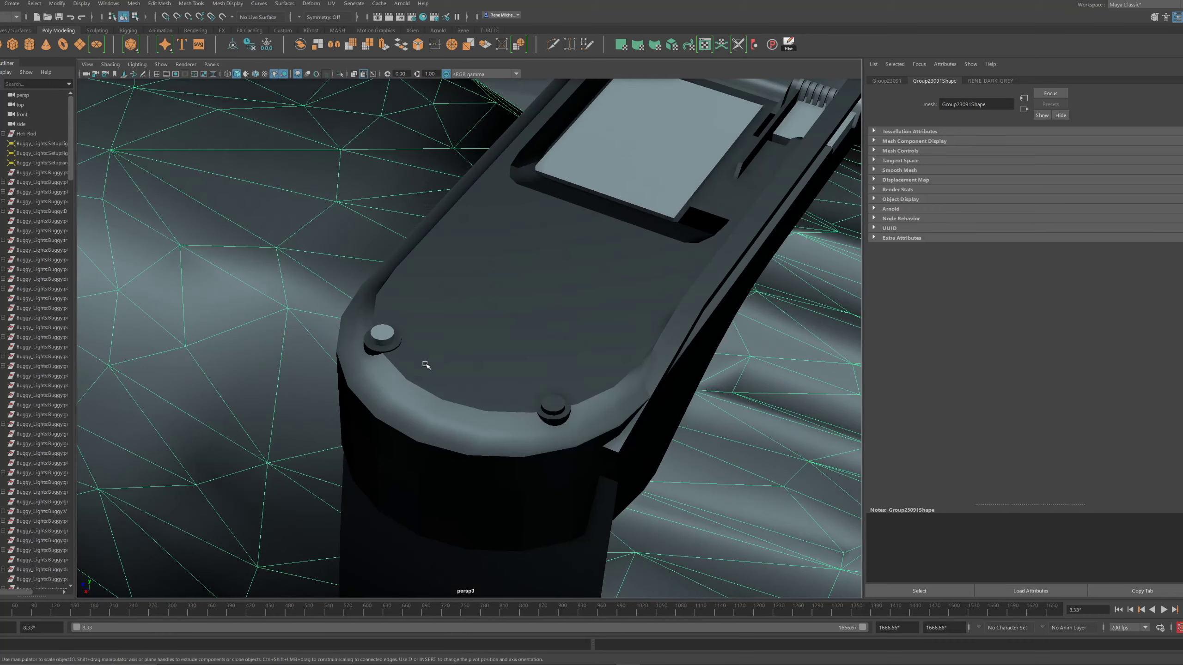
Adjust the height of the first button's base cylinder on the rim
{"action": "mouse_move", "coordinate": [425, 365]}
{"action": "left_mouse_down", "text": "alt"}
{"action": "mouse_move", "coordinate": [422, 355]}
{"action": "mouse_move", "coordinate": [406, 368]}
{"action": "left_mouse_up", "text": "alt"}
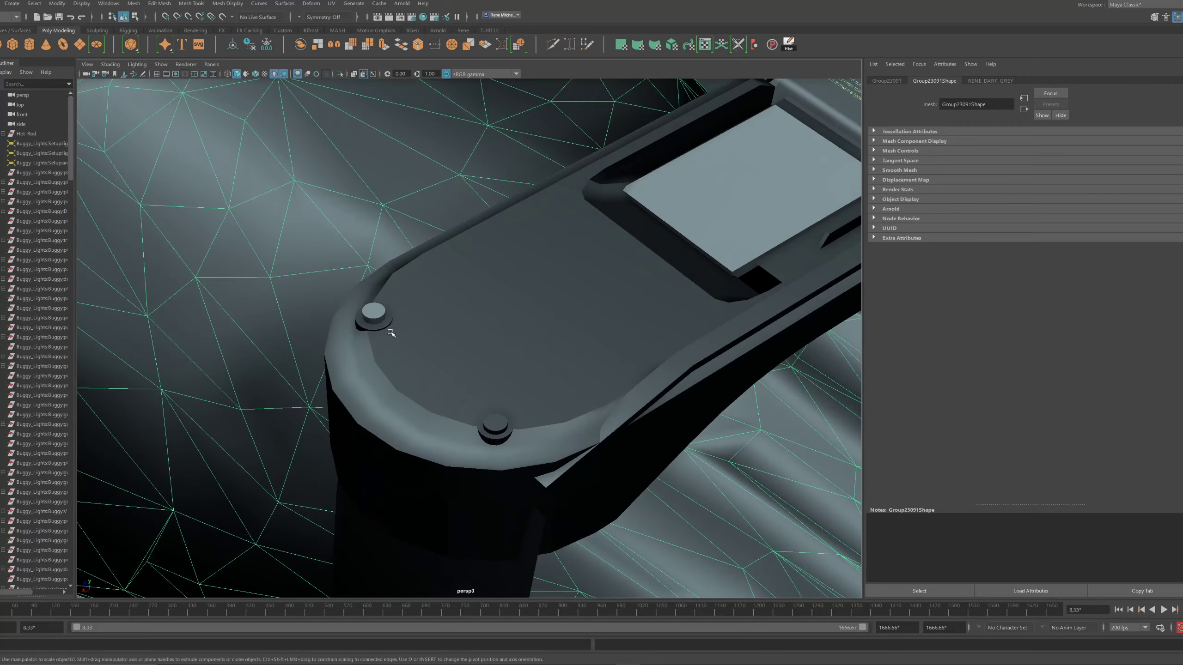
{"action": "left_click", "coordinate": [390, 323]}
{"action": "left_click_drag", "start_coordinate": [401, 328], "coordinate": [363, 216], "text": "alt"}
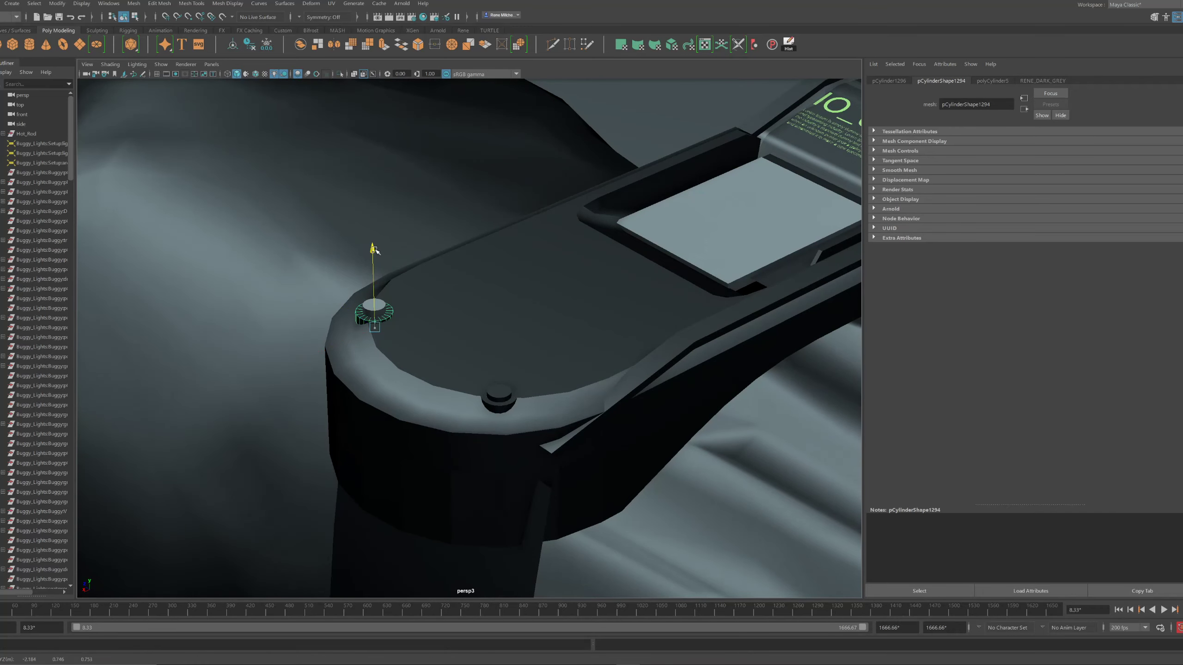
Delete the duplicated second button from the device's rounded end
{"action": "mouse_move", "coordinate": [508, 348]}
{"action": "left_mouse_down", "text": "alt"}
{"action": "mouse_move", "coordinate": [481, 331]}
{"action": "mouse_move", "coordinate": [496, 333]}
{"action": "left_mouse_up", "text": "alt"}
{"action": "left_click", "coordinate": [538, 406]}
{"action": "left_click_drag", "start_coordinate": [538, 407], "coordinate": [588, 359], "text": "alt"}
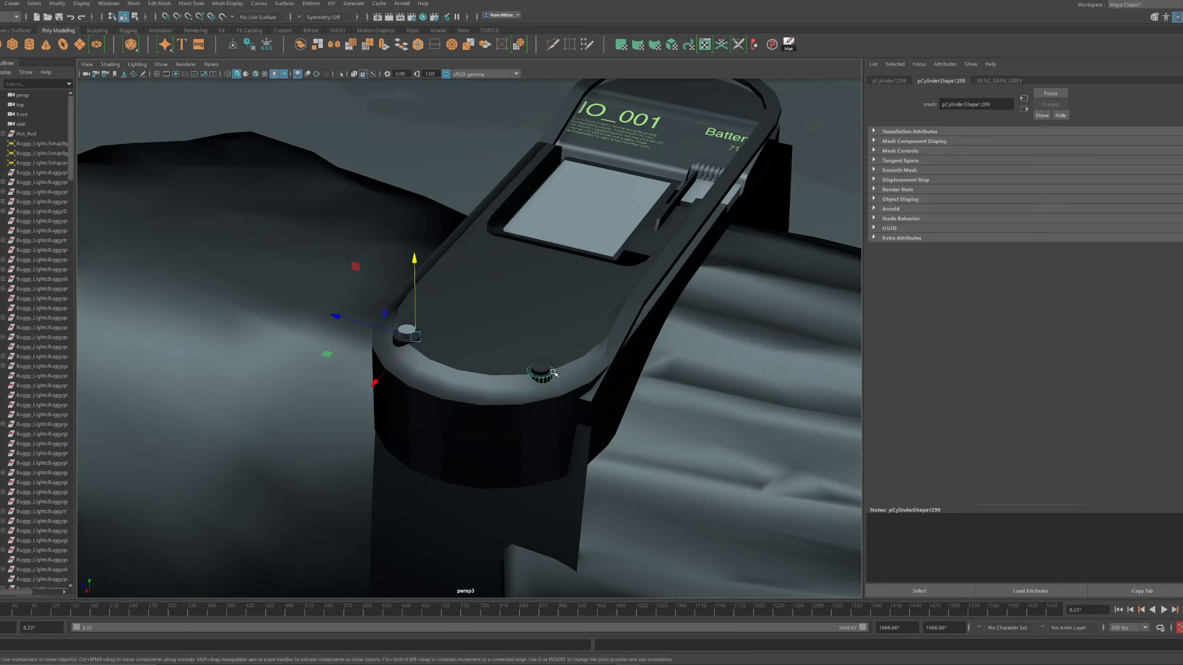
{"action": "key", "text": "Delete"}
Delete the faces on the quarter of the button's base cylinder that faces the device plate
{"action": "left_click", "coordinate": [399, 341]}
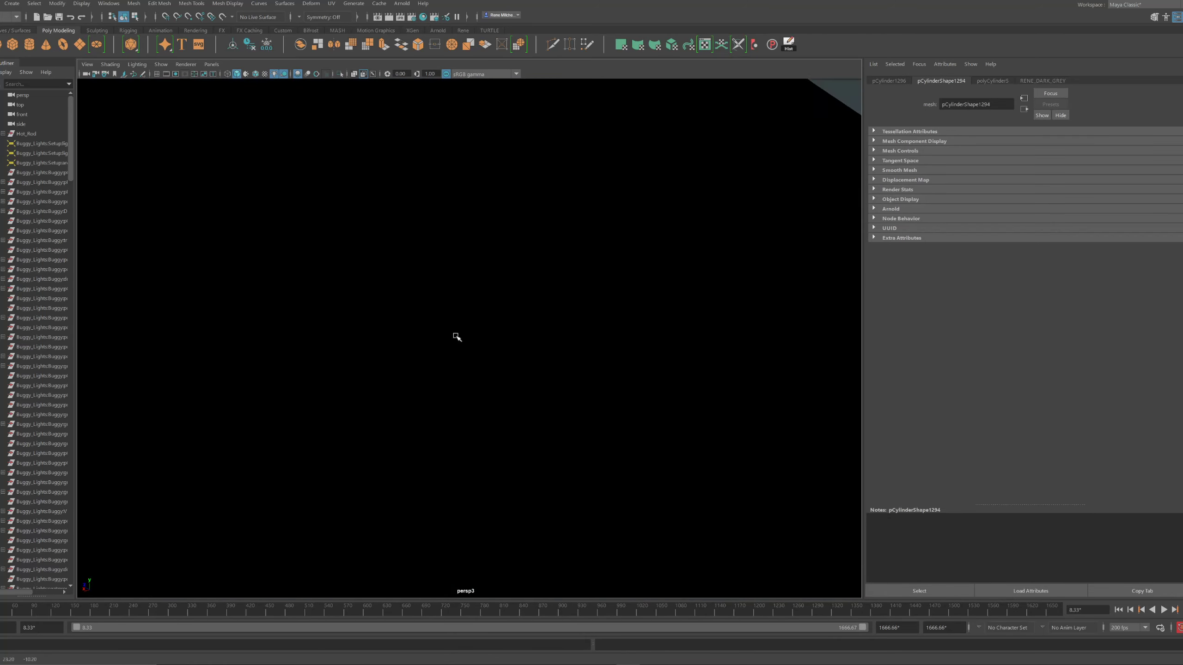
{"action": "key", "text": "f"}
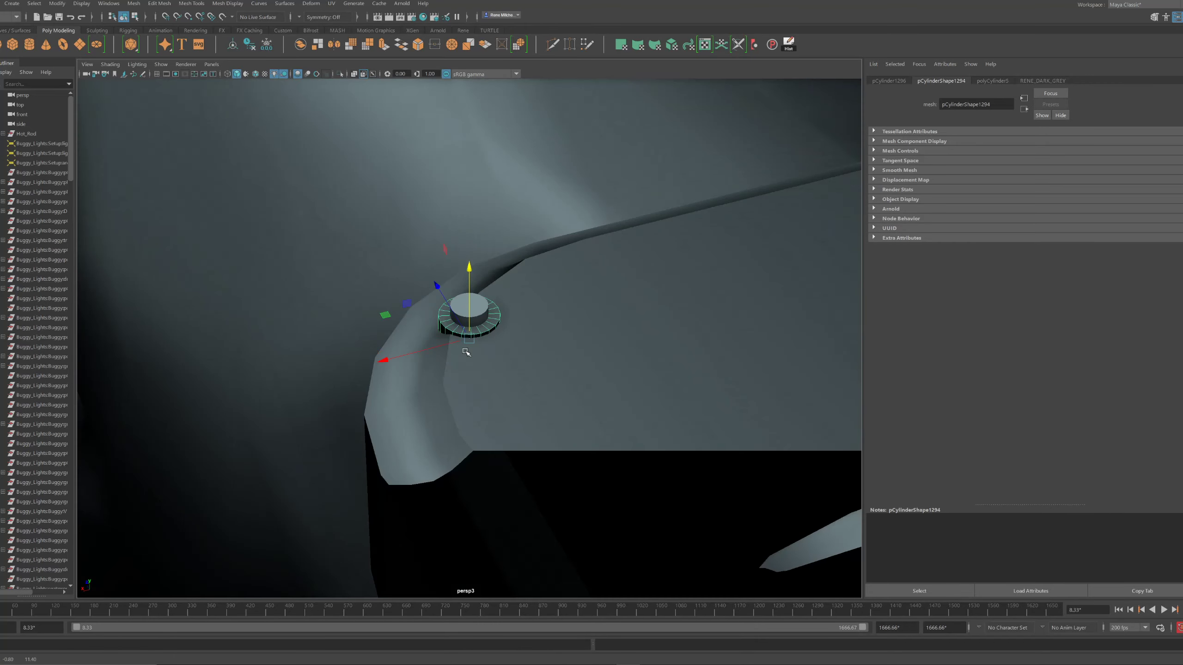
{"action": "left_click_drag", "start_coordinate": [466, 352], "coordinate": [440, 431], "text": "alt"}
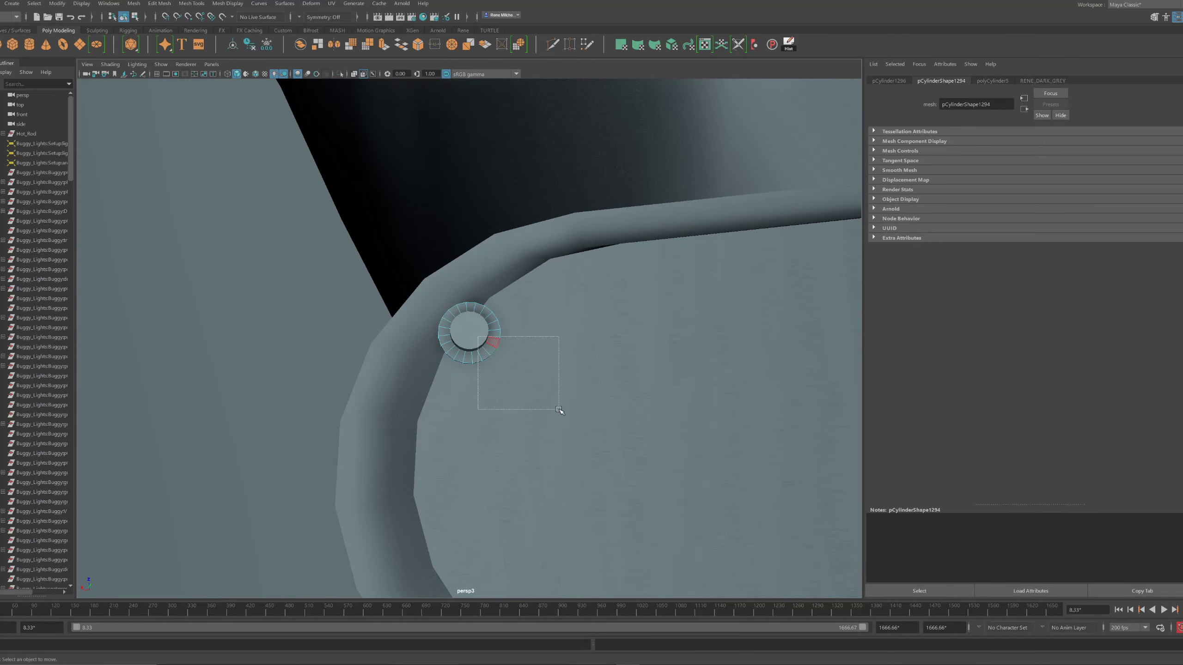
{"action": "left_click_drag", "start_coordinate": [559, 410], "coordinate": [562, 410]}
{"action": "key", "text": "Delete"}
{"action": "left_click_drag", "start_coordinate": [489, 373], "coordinate": [478, 312], "text": "alt"}
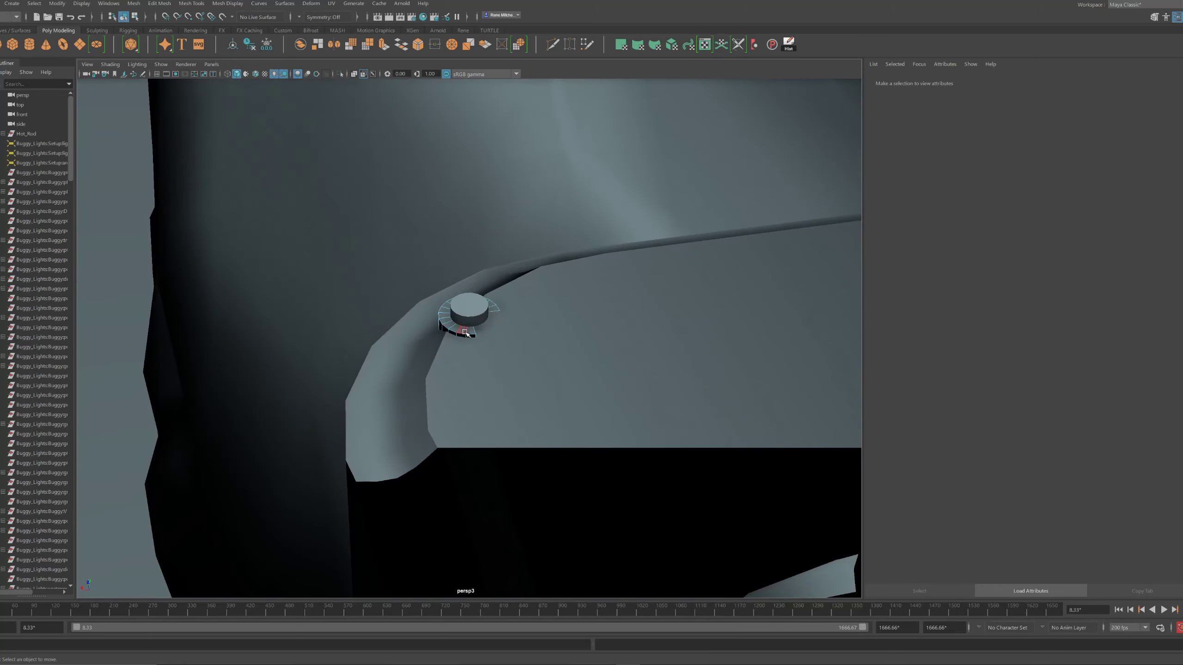
Extrude the open edge of the cut base cylinder into a long strip along the plate toward the display recess
{"action": "left_click", "coordinate": [476, 341]}
{"action": "key", "text": "ctrl+e"}
{"action": "key", "text": "w"}
{"action": "scroll", "coordinate": [494, 343], "scroll_direction": "down", "scroll_amount": 6}
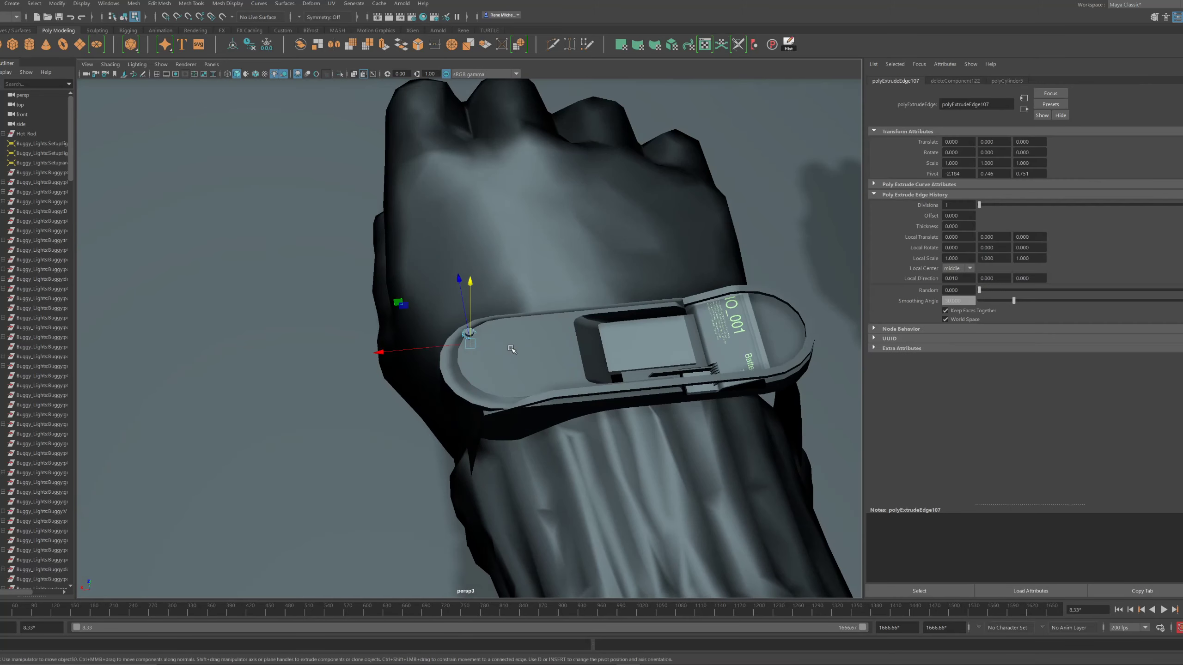
{"action": "right_click_drag", "start_coordinate": [606, 234], "coordinate": [608, 233]}
{"action": "left_click", "coordinate": [608, 233]}
{"action": "mouse_move", "coordinate": [608, 233]}
{"action": "left_mouse_down", "text": "alt"}
{"action": "mouse_move", "coordinate": [622, 214]}
{"action": "mouse_move", "coordinate": [631, 259]}
{"action": "left_mouse_up", "text": "alt"}
{"action": "left_click", "coordinate": [623, 214]}
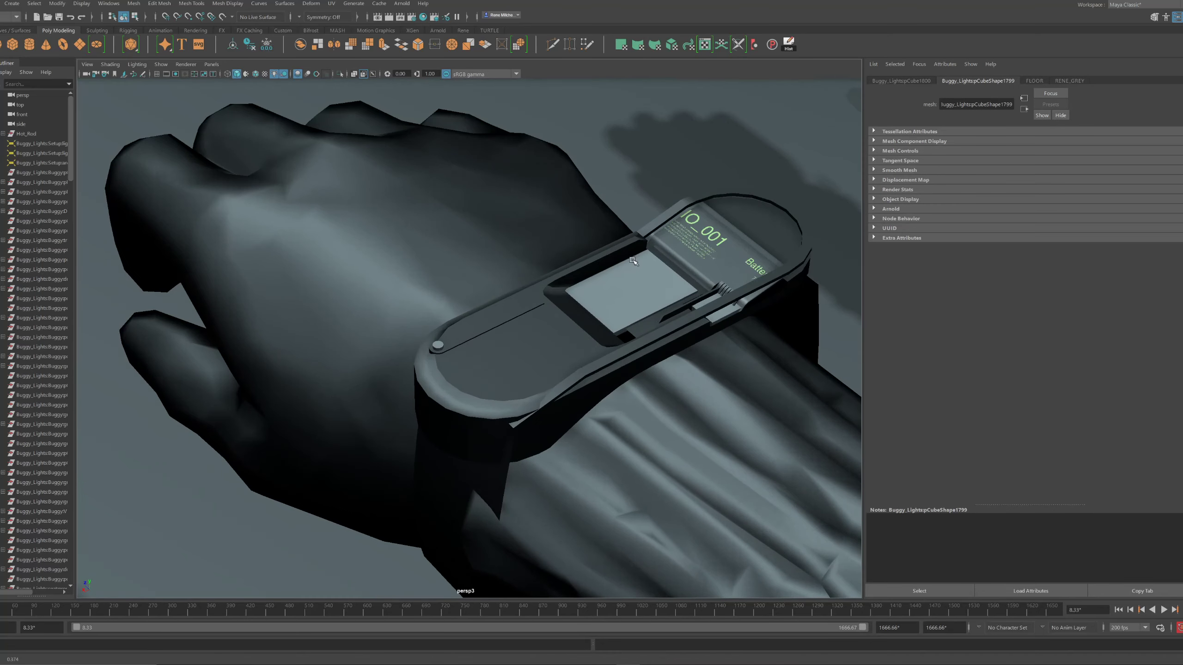
Examine the extruded strip between the button and the display recess from several angles and distances
{"action": "scroll", "coordinate": [632, 261], "scroll_direction": "up", "scroll_amount": 4}
{"action": "left_click_drag", "start_coordinate": [564, 287], "coordinate": [528, 315]}
{"action": "scroll", "coordinate": [718, 180], "scroll_direction": "down", "scroll_amount": 5}
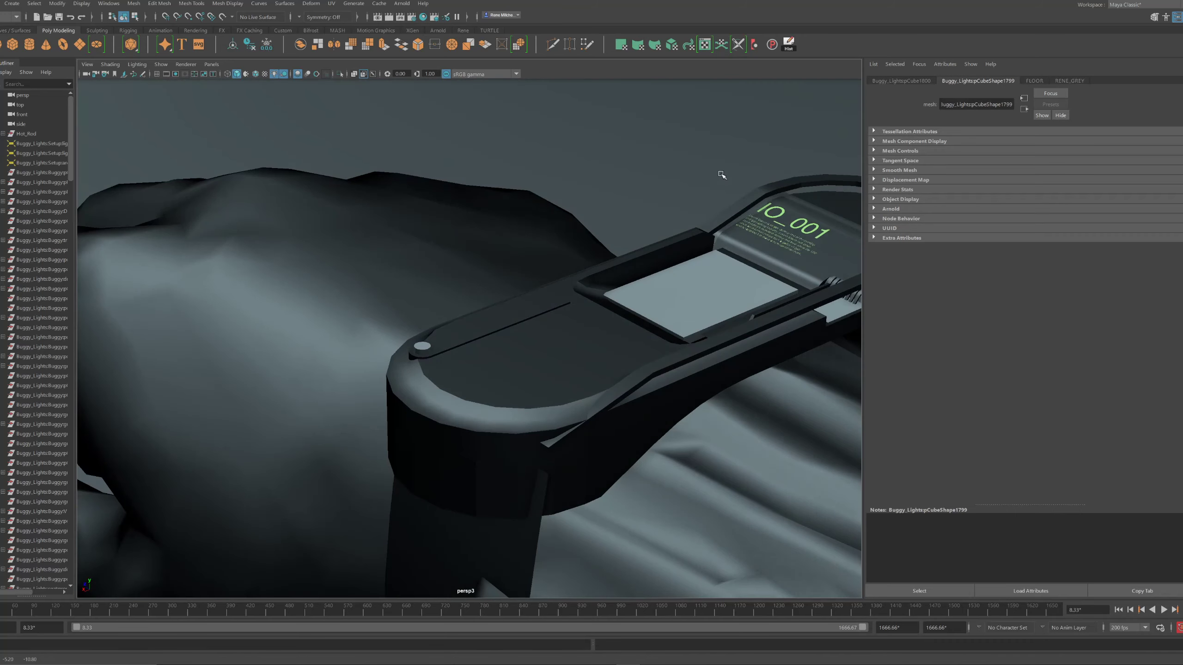
{"action": "left_click_drag", "start_coordinate": [721, 174], "coordinate": [602, 208], "text": "alt"}
{"action": "scroll", "coordinate": [612, 239], "scroll_direction": "up", "scroll_amount": 6}
{"action": "left_click_drag", "start_coordinate": [616, 253], "coordinate": [559, 359], "text": "alt"}
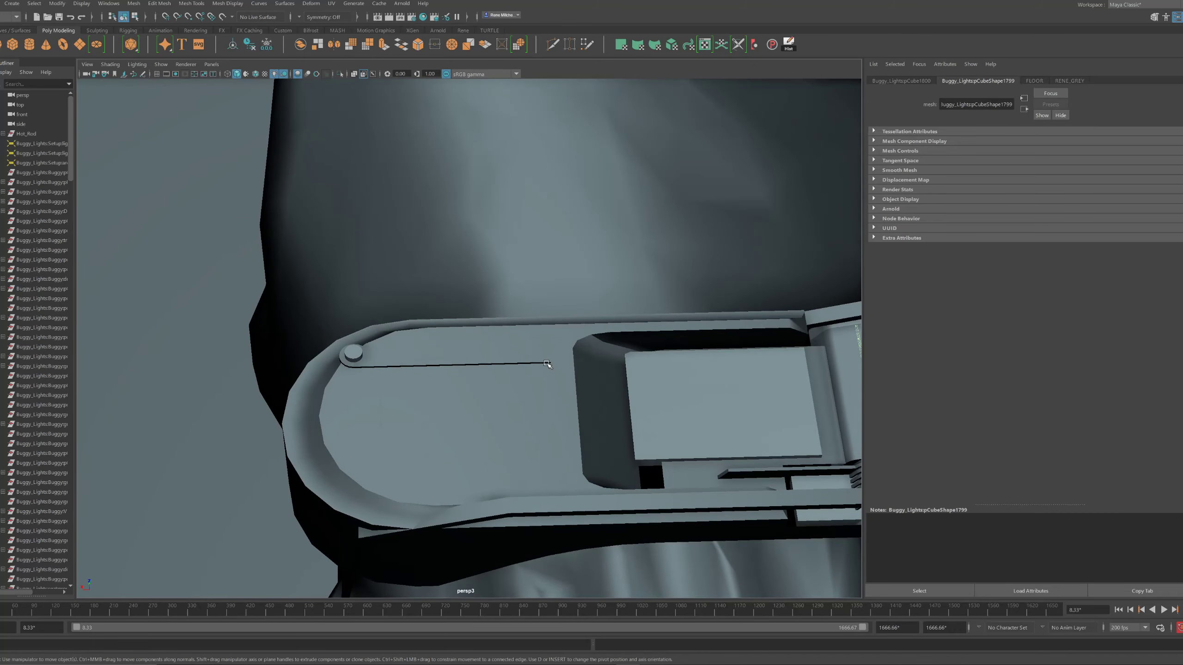
{"action": "left_click", "coordinate": [547, 363]}
{"action": "left_click", "coordinate": [539, 364]}
{"action": "mouse_move", "coordinate": [361, 410]}
{"action": "left_mouse_down", "text": "alt"}
{"action": "mouse_move", "coordinate": [401, 375]}
{"action": "mouse_move", "coordinate": [436, 431]}
{"action": "mouse_move", "coordinate": [479, 442]}
{"action": "mouse_move", "coordinate": [461, 408]}
{"action": "mouse_move", "coordinate": [373, 401]}
{"action": "left_mouse_up", "text": "alt"}
{"action": "left_click", "coordinate": [451, 449]}
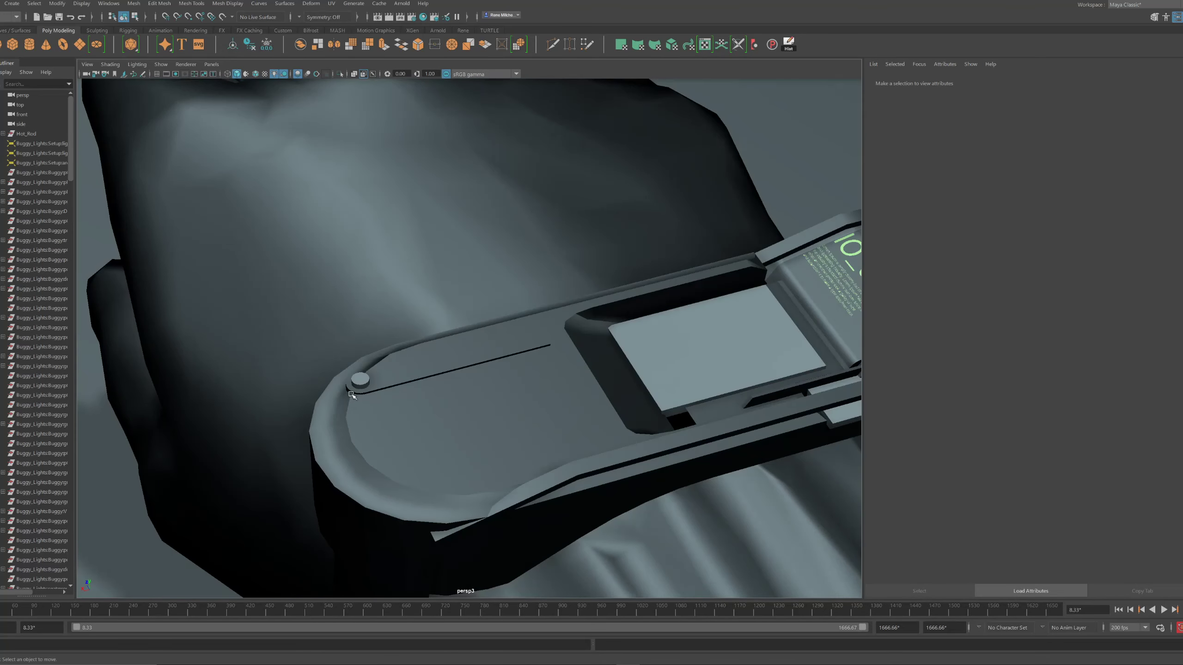
{"action": "right_click_drag", "start_coordinate": [352, 395], "coordinate": [177, 359], "text": "alt"}
{"action": "left_click_drag", "start_coordinate": [261, 385], "coordinate": [283, 359], "text": "alt"}
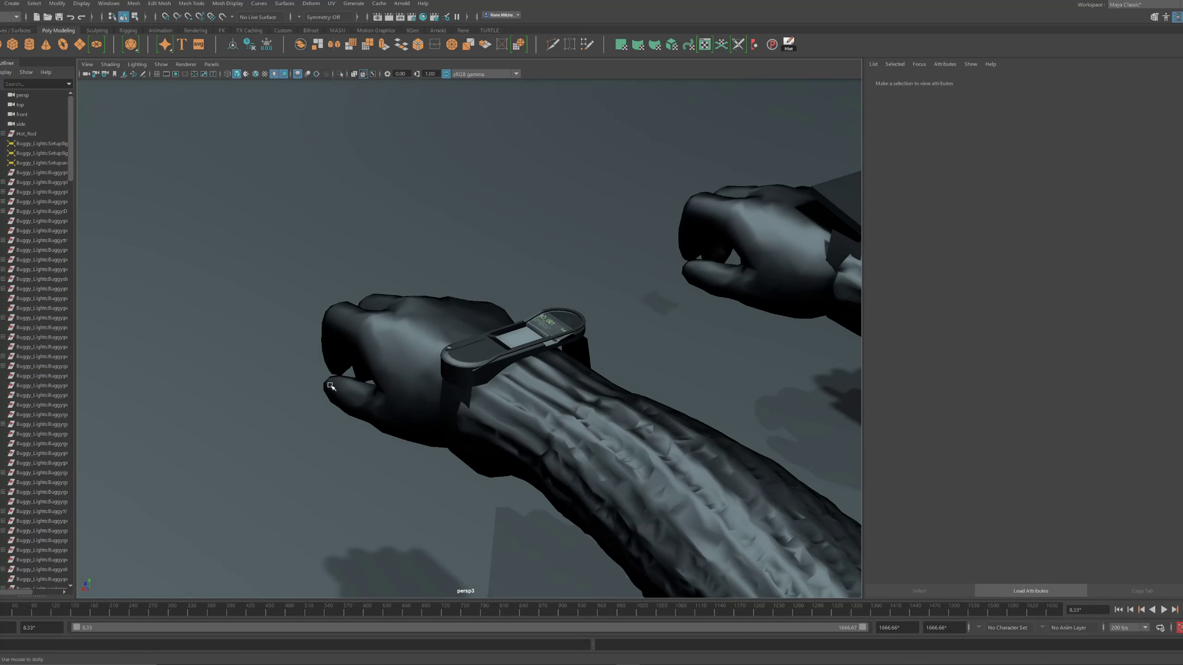
{"action": "right_click_drag", "start_coordinate": [289, 368], "coordinate": [392, 387], "text": "alt"}
{"action": "left_click_drag", "start_coordinate": [393, 387], "coordinate": [405, 418], "text": "alt"}
{"action": "scroll", "coordinate": [466, 429], "scroll_direction": "up", "scroll_amount": 10}
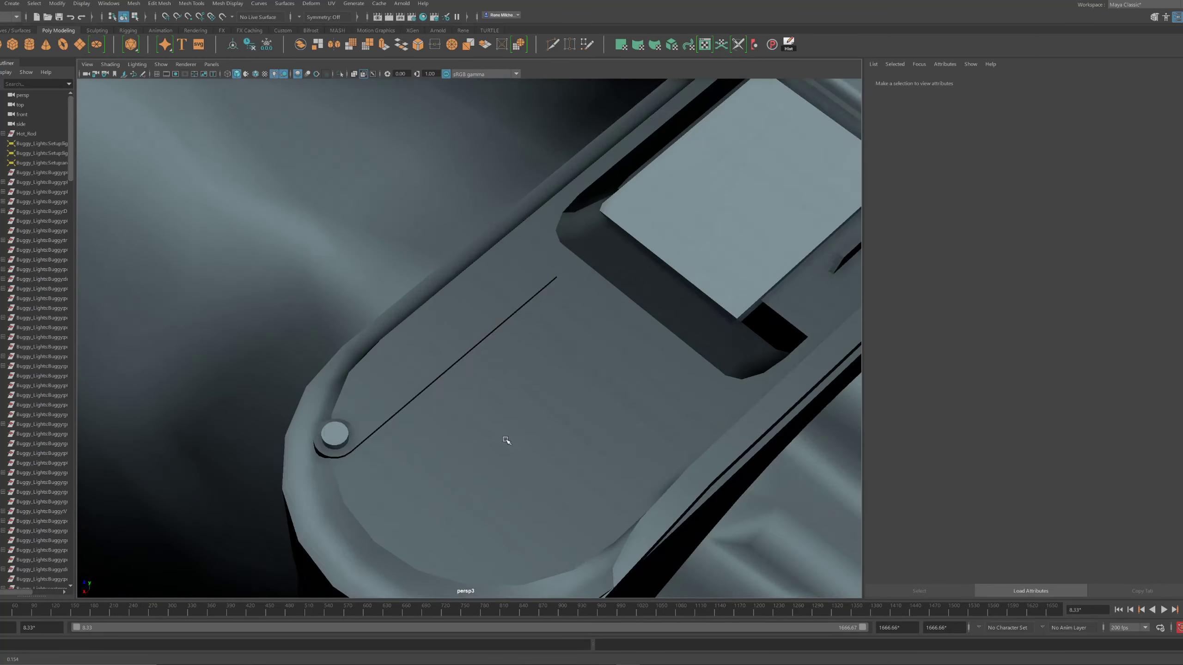
{"action": "left_click_drag", "start_coordinate": [481, 434], "coordinate": [480, 363], "text": "alt"}
{"action": "scroll", "coordinate": [530, 355], "scroll_direction": "down", "scroll_amount": 6}
{"action": "scroll", "coordinate": [530, 356], "scroll_direction": "up", "scroll_amount": 5}
Undo the strip extrusion and the face deletion on the button's base cylinder
{"action": "key", "text": "ctrl+z"}
{"action": "key", "text": "ctrl+z"}
{"action": "key", "text": "ctrl+z"}
{"action": "key", "text": "ctrl+z"}
{"action": "key", "text": "ctrl+z"}
{"action": "key", "text": "ctrl+z"}
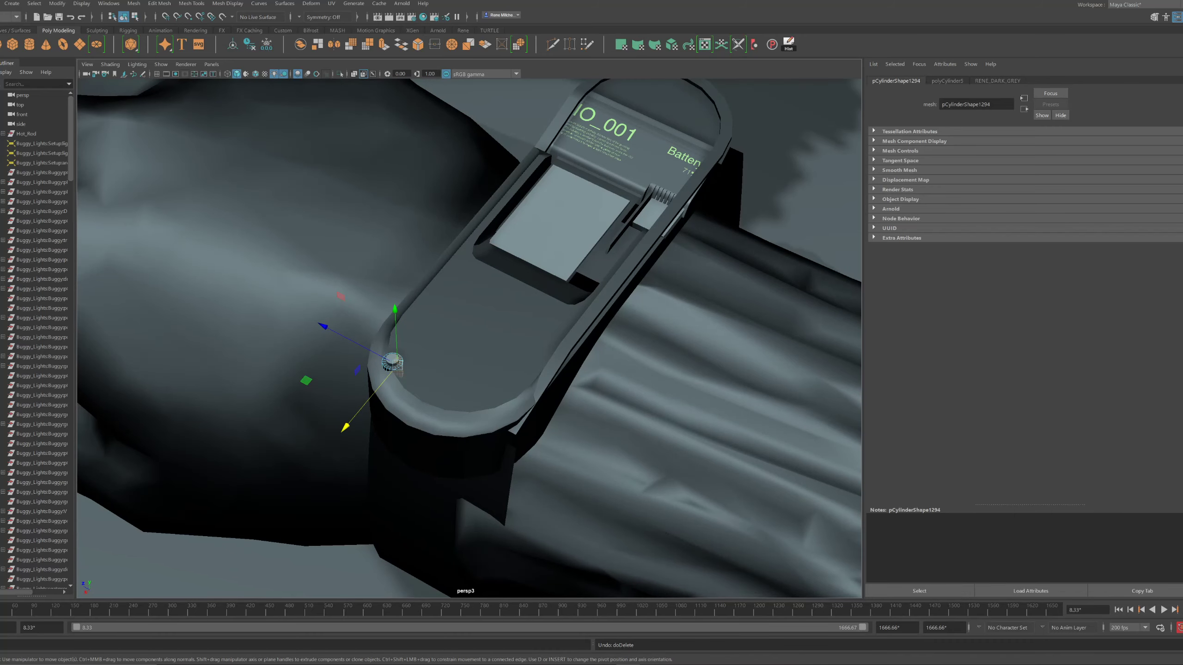
{"action": "key", "text": "ctrl+z"}
Select the two rows of outer side faces around the device's rounded end and turn them into a separate mesh
{"action": "left_click_drag", "start_coordinate": [444, 337], "coordinate": [483, 315], "text": "alt"}
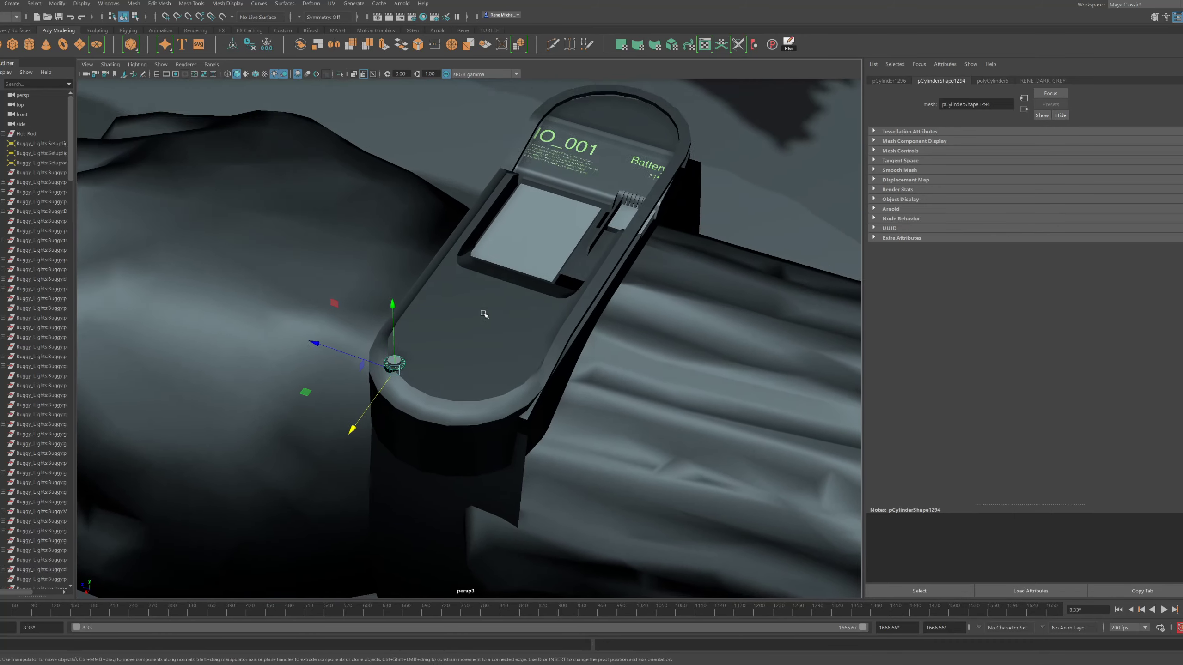
{"action": "right_click_drag", "start_coordinate": [484, 315], "coordinate": [491, 328], "text": "alt"}
{"action": "mouse_move", "coordinate": [491, 328]}
{"action": "left_mouse_down", "text": "alt"}
{"action": "mouse_move", "coordinate": [484, 309]}
{"action": "mouse_move", "coordinate": [492, 318]}
{"action": "left_mouse_up", "text": "alt"}
{"action": "left_click_drag", "start_coordinate": [535, 350], "coordinate": [483, 372], "text": "alt"}
{"action": "left_click", "coordinate": [562, 318]}
{"action": "left_click", "coordinate": [541, 332]}
{"action": "right_click_drag", "start_coordinate": [480, 384], "coordinate": [480, 401]}
{"action": "left_click", "coordinate": [485, 374]}
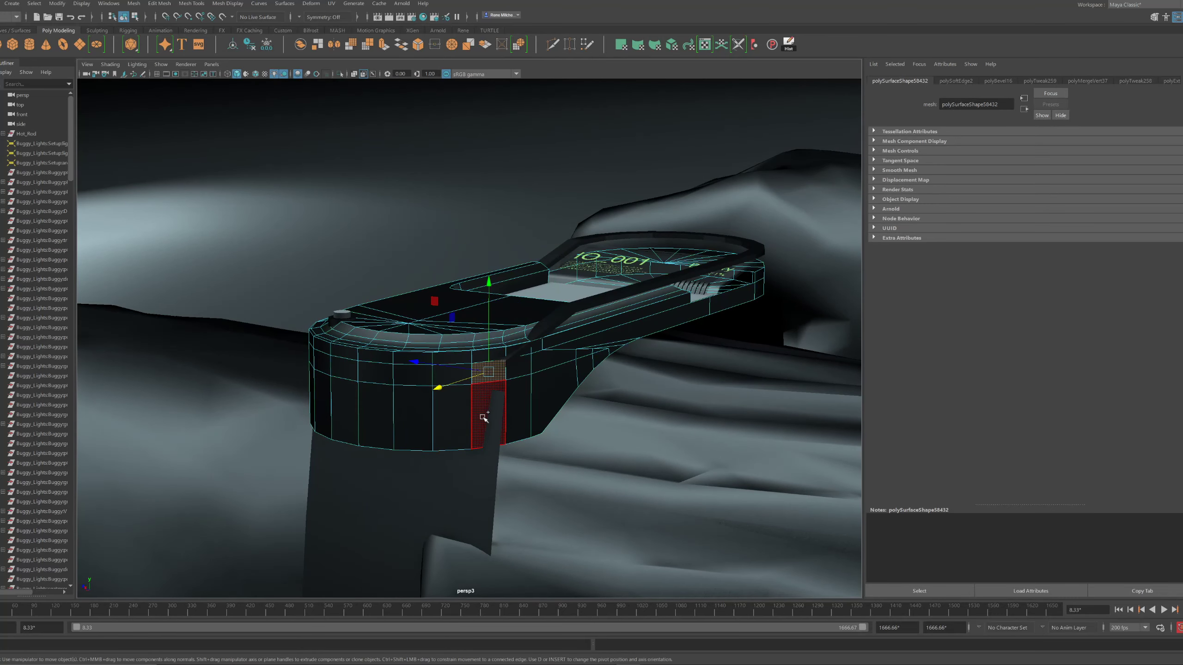
{"action": "left_click", "coordinate": [484, 418], "text": "shift"}
{"action": "left_click_drag", "start_coordinate": [462, 373], "coordinate": [438, 376], "text": "alt"}
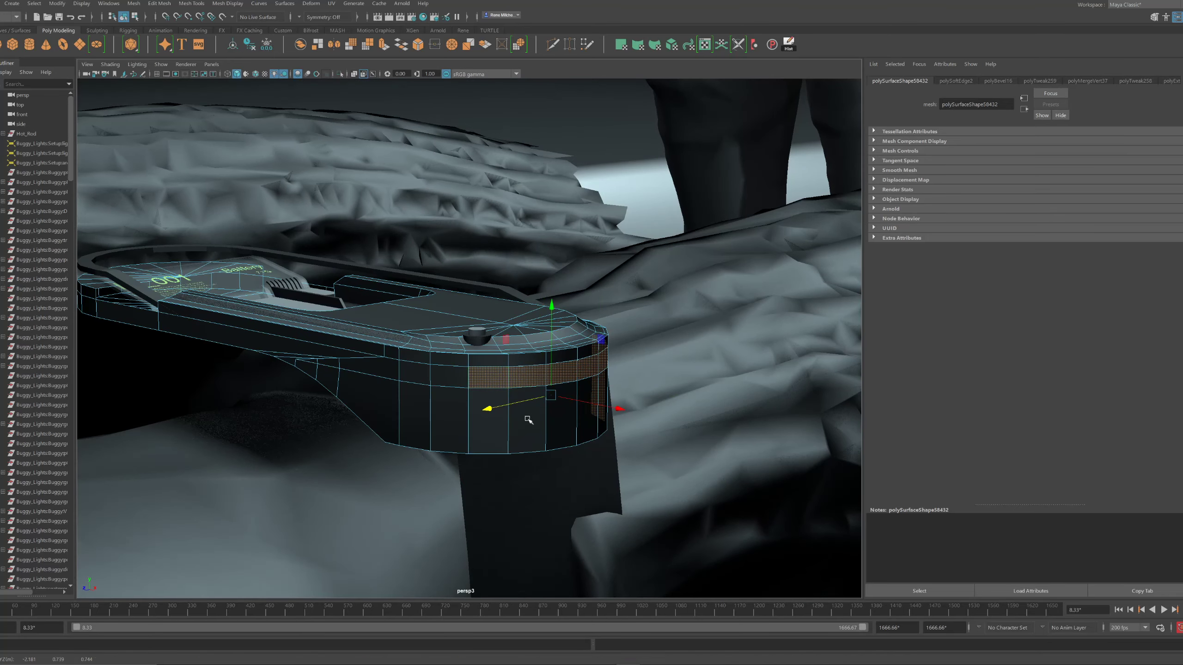
{"action": "left_click_drag", "start_coordinate": [529, 420], "coordinate": [440, 416], "text": "alt"}
{"action": "double_click", "coordinate": [421, 433], "text": "shift"}
{"action": "right_click_drag", "start_coordinate": [440, 416], "coordinate": [438, 573], "text": "shift"}
{"action": "left_click_drag", "start_coordinate": [539, 397], "coordinate": [213, 119], "text": "alt"}
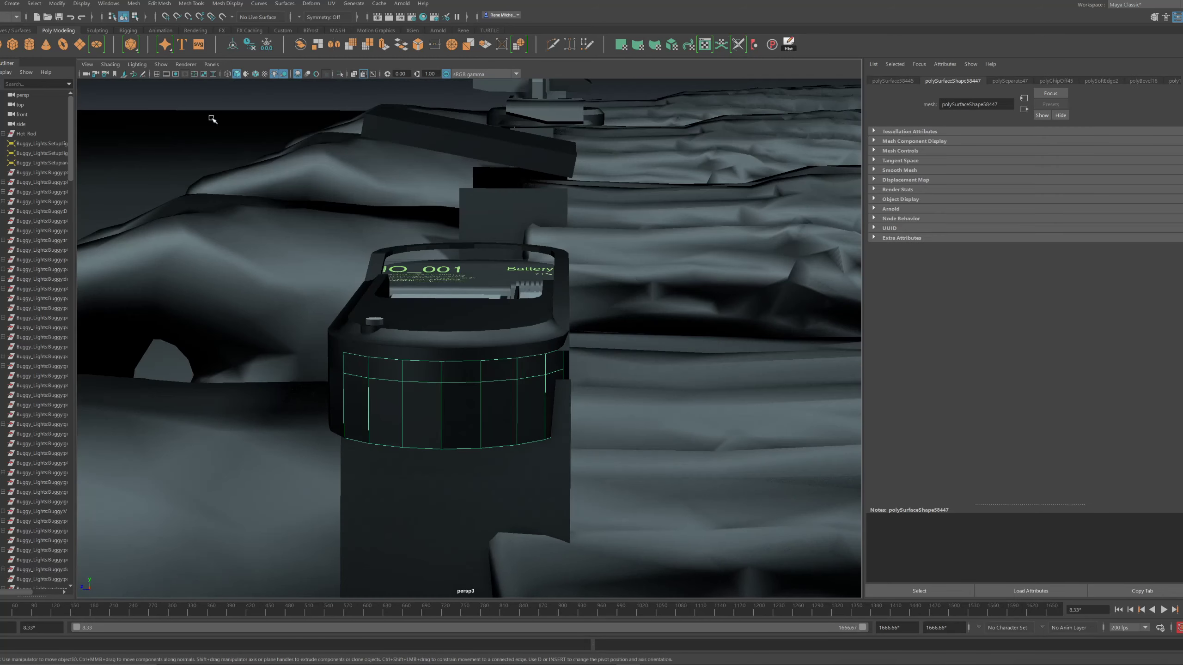
Center the pivot of the new curved side panel and scale it slightly
{"action": "left_click", "coordinate": [57, 3]}
{"action": "left_click", "coordinate": [91, 79]}
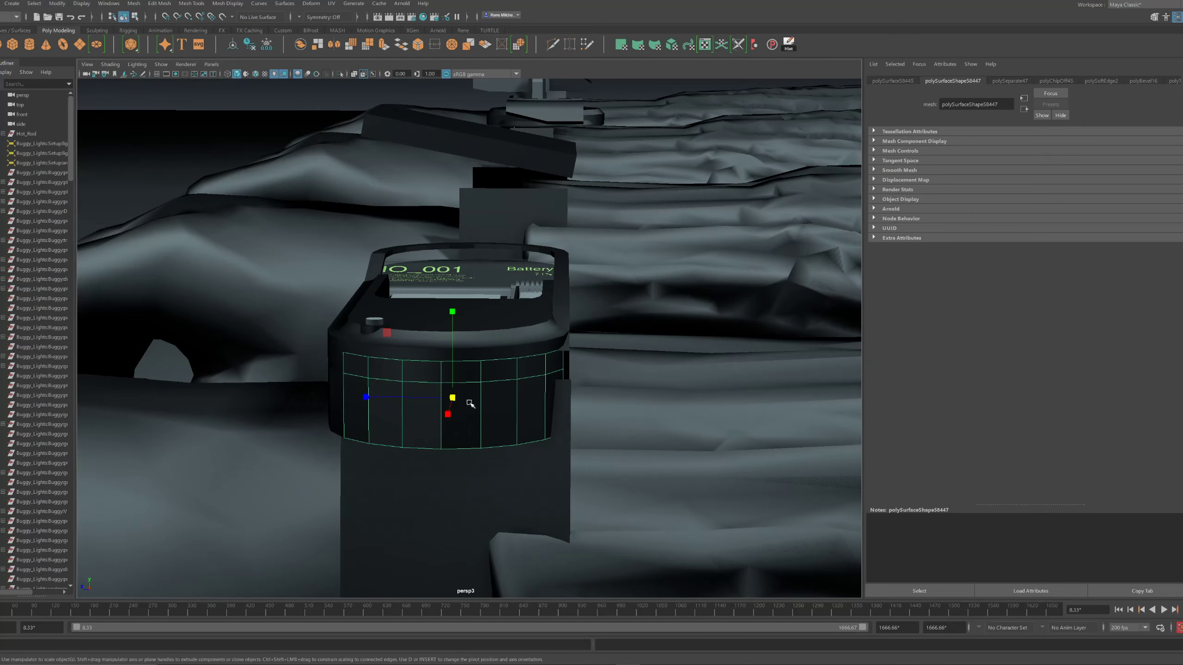
{"action": "middle_click_drag", "start_coordinate": [470, 403], "coordinate": [442, 397]}
Move the bottom row of vertices on the curved side panel and return to object mode
{"action": "right_click_drag", "start_coordinate": [451, 412], "coordinate": [396, 411]}
{"action": "left_click_drag", "start_coordinate": [309, 410], "coordinate": [709, 507]}
{"action": "key", "text": "w"}
{"action": "left_click_drag", "start_coordinate": [452, 373], "coordinate": [503, 413]}
{"action": "left_click_drag", "start_coordinate": [400, 417], "coordinate": [385, 417], "text": "alt"}
{"action": "right_click_drag", "start_coordinate": [385, 416], "coordinate": [405, 387]}
Select the curved side panel together with the device body and isolate both in the viewport
{"action": "left_click_drag", "start_coordinate": [406, 388], "coordinate": [437, 407], "text": "alt"}
{"action": "key", "text": "w"}
{"action": "left_click", "coordinate": [389, 380], "text": "shift"}
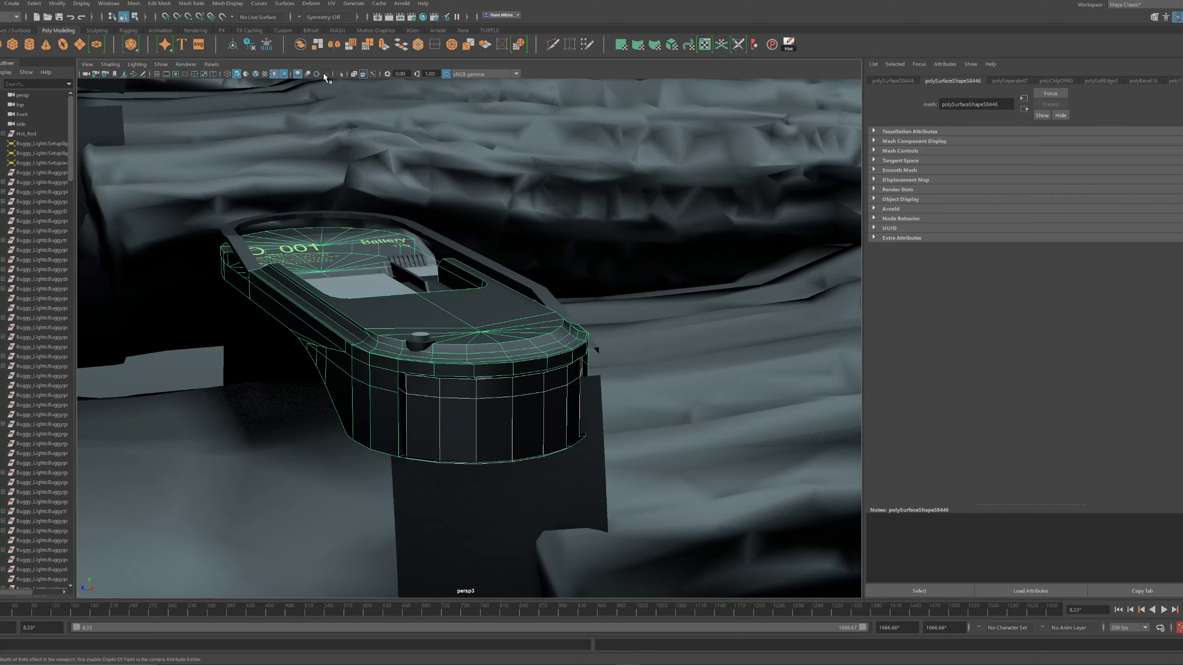
{"action": "left_click", "coordinate": [340, 74]}
{"action": "left_click", "coordinate": [448, 187]}
{"action": "left_click_drag", "start_coordinate": [480, 219], "coordinate": [517, 126], "text": "alt"}
Extrude the edges at one end of the curved side panel along the device body and soften the panel's edges
{"action": "left_click", "coordinate": [579, 233]}
{"action": "key", "text": "w"}
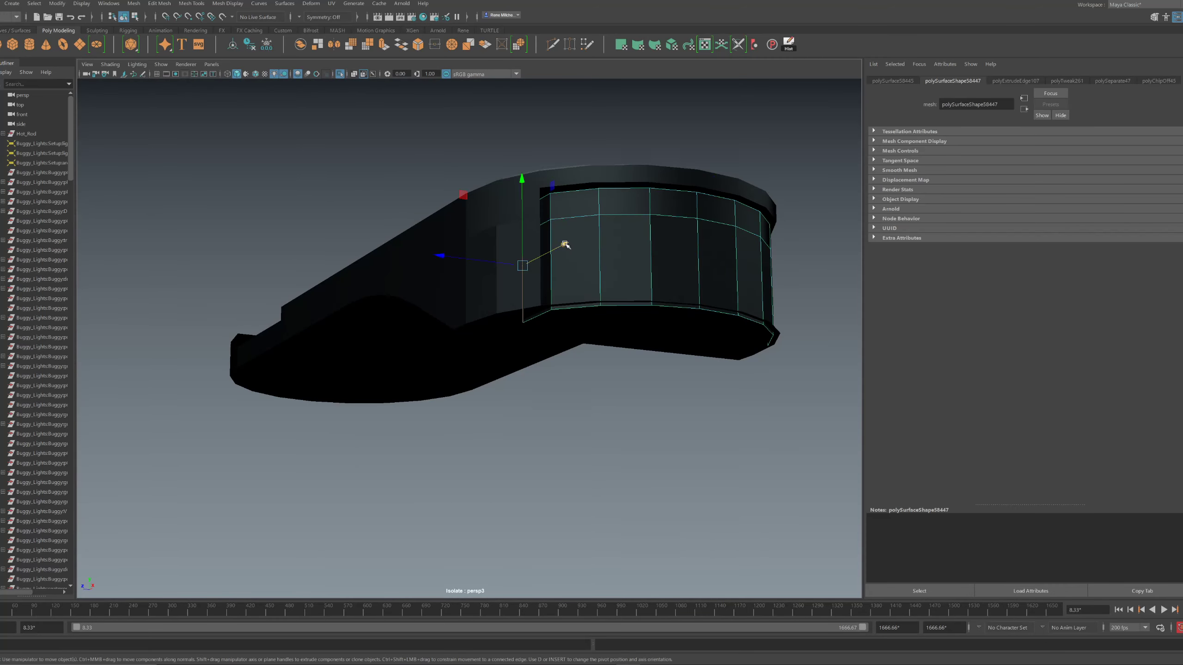
{"action": "right_click_drag", "start_coordinate": [798, 321], "coordinate": [834, 306], "text": "shift"}
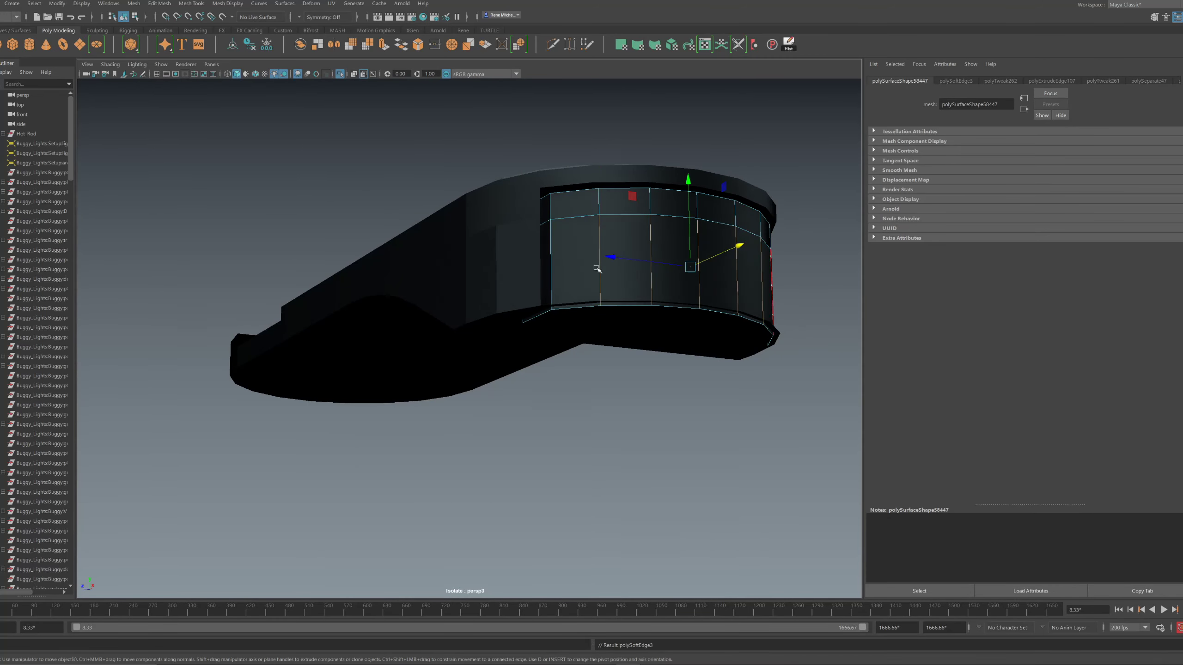
{"action": "left_click", "coordinate": [515, 256]}
{"action": "left_click", "coordinate": [478, 269]}
{"action": "right_click_drag", "start_coordinate": [502, 256], "coordinate": [558, 302], "text": "shift"}
Extrude the edges at the opposite end of the curved side panel
{"action": "left_click", "coordinate": [657, 148]}
{"action": "left_click_drag", "start_coordinate": [657, 148], "coordinate": [540, 179], "text": "alt"}
{"action": "right_click_drag", "start_coordinate": [540, 180], "coordinate": [512, 214], "text": "alt"}
{"action": "left_click_drag", "start_coordinate": [512, 214], "coordinate": [485, 223], "text": "alt"}
{"action": "left_click", "coordinate": [395, 257]}
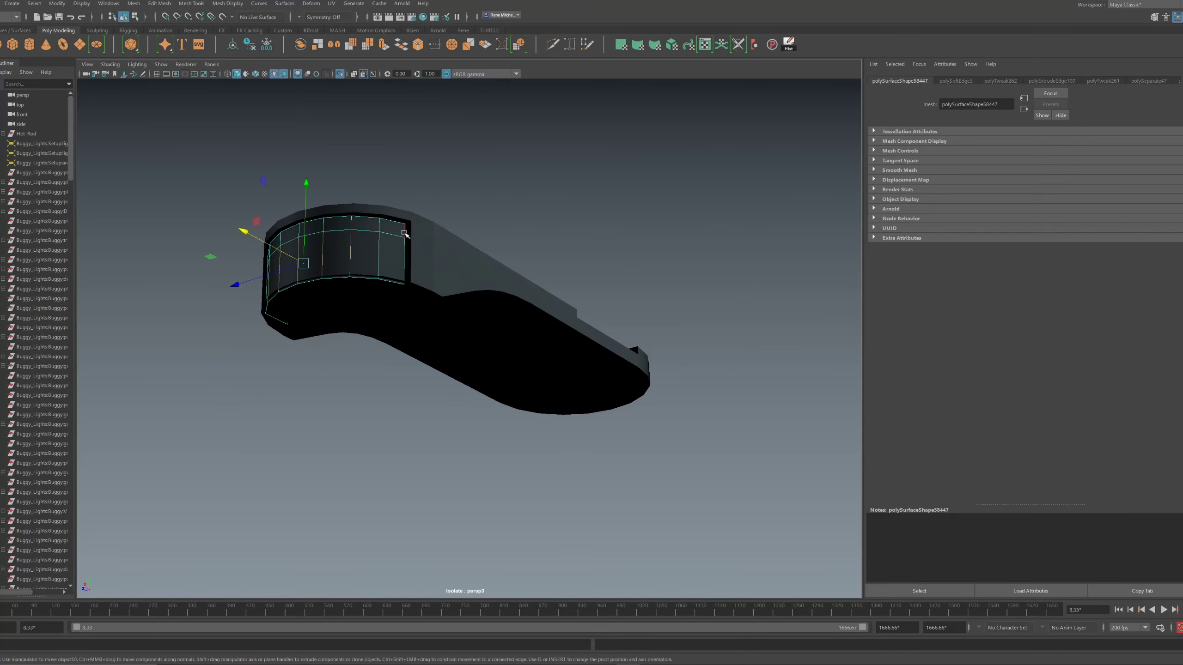
{"action": "key", "text": "ctrl+e"}
{"action": "scroll", "coordinate": [363, 231], "scroll_direction": "up", "scroll_amount": 2}
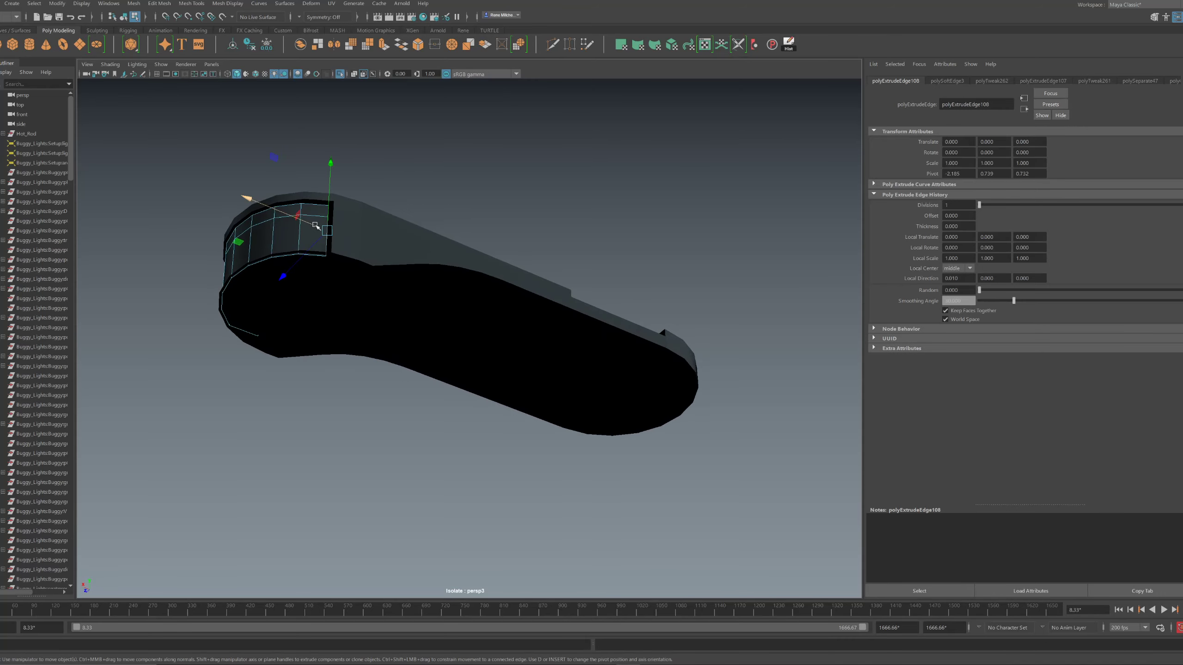
Select the outer wall and underside faces at the rounded end of the device body and delete them
{"action": "key", "text": "F8"}
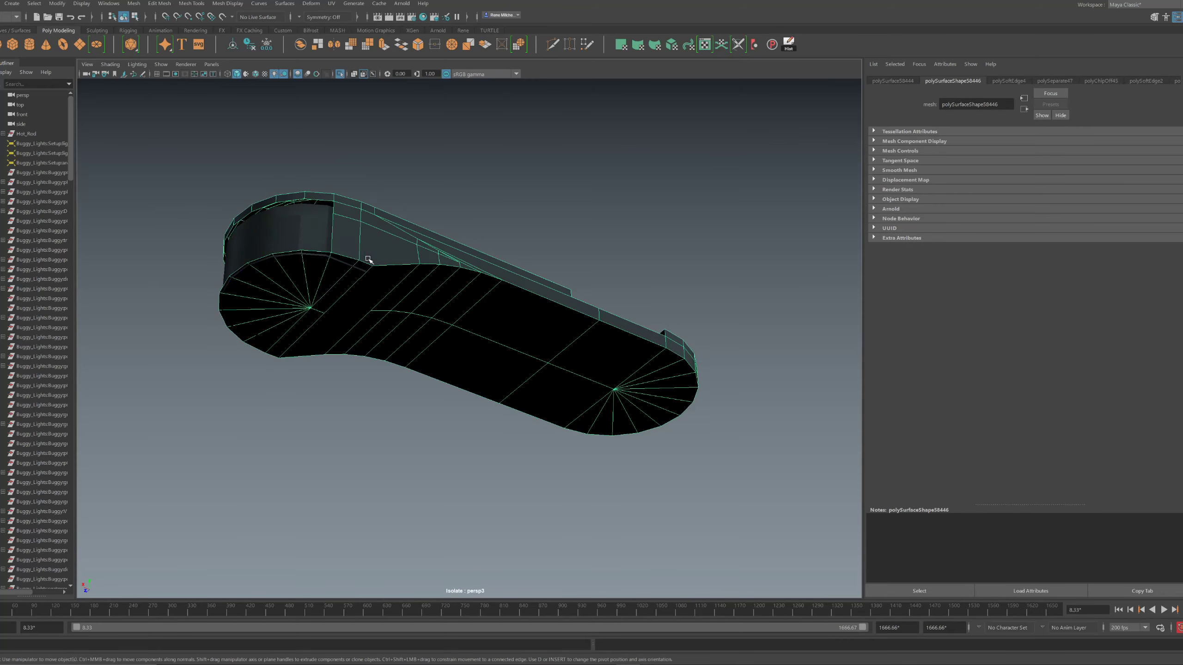
{"action": "left_click_drag", "start_coordinate": [368, 259], "coordinate": [455, 280], "text": "alt"}
{"action": "right_click_drag", "start_coordinate": [454, 280], "coordinate": [531, 254], "text": "alt"}
{"action": "left_click_drag", "start_coordinate": [531, 254], "coordinate": [377, 312], "text": "alt"}
{"action": "key", "text": "F11"}
{"action": "double_click", "coordinate": [364, 313]}
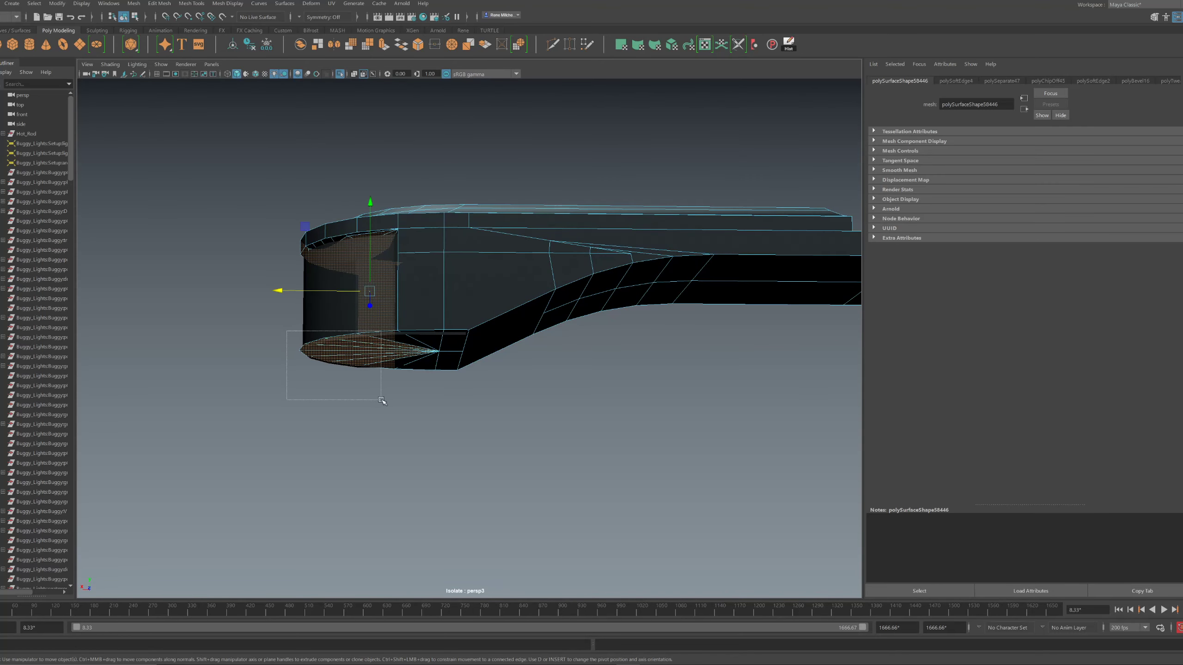
{"action": "left_click_drag", "start_coordinate": [380, 400], "coordinate": [383, 400]}
{"action": "right_click_drag", "start_coordinate": [439, 359], "coordinate": [439, 358]}
{"action": "left_click", "coordinate": [433, 352]}
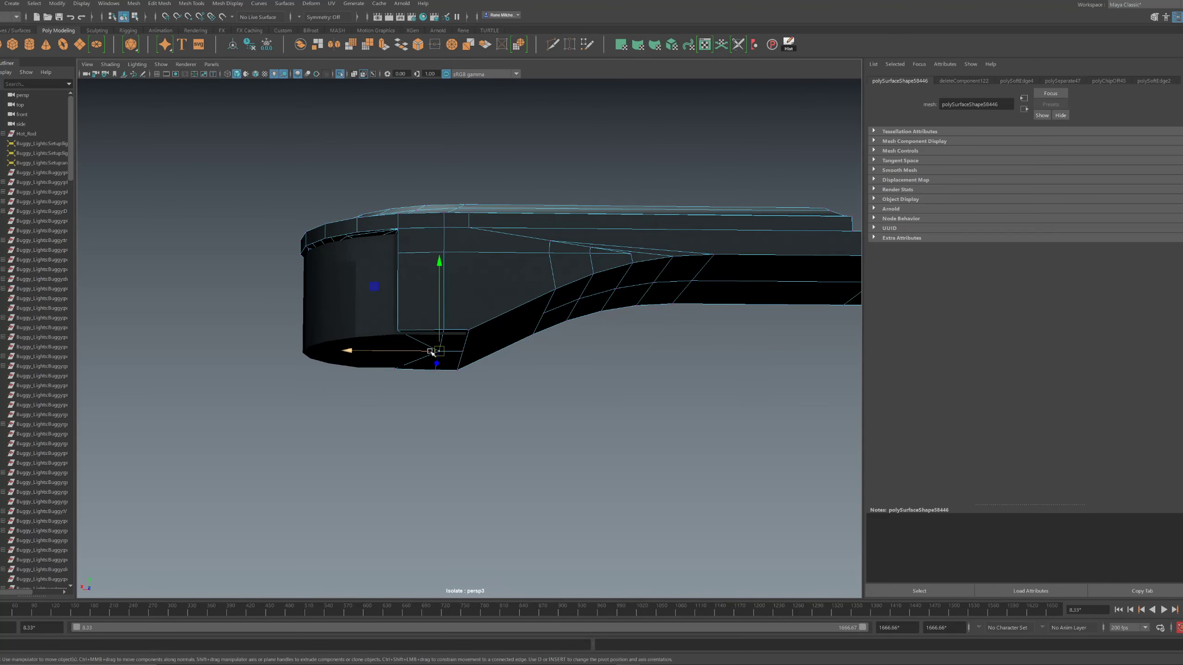
Bridge opposite bottom edges of the curved side panel and fill the remaining holes to close its underside
{"action": "left_click", "coordinate": [378, 334]}
{"action": "left_click", "coordinate": [402, 300]}
{"action": "left_click_drag", "start_coordinate": [401, 299], "coordinate": [412, 272], "text": "alt"}
{"action": "right_click_drag", "start_coordinate": [407, 234], "coordinate": [407, 226]}
{"action": "left_click", "coordinate": [407, 222]}
{"action": "left_click", "coordinate": [383, 334]}
{"action": "right_click", "coordinate": [383, 327], "text": "shift"}
{"action": "left_click", "coordinate": [377, 441]}
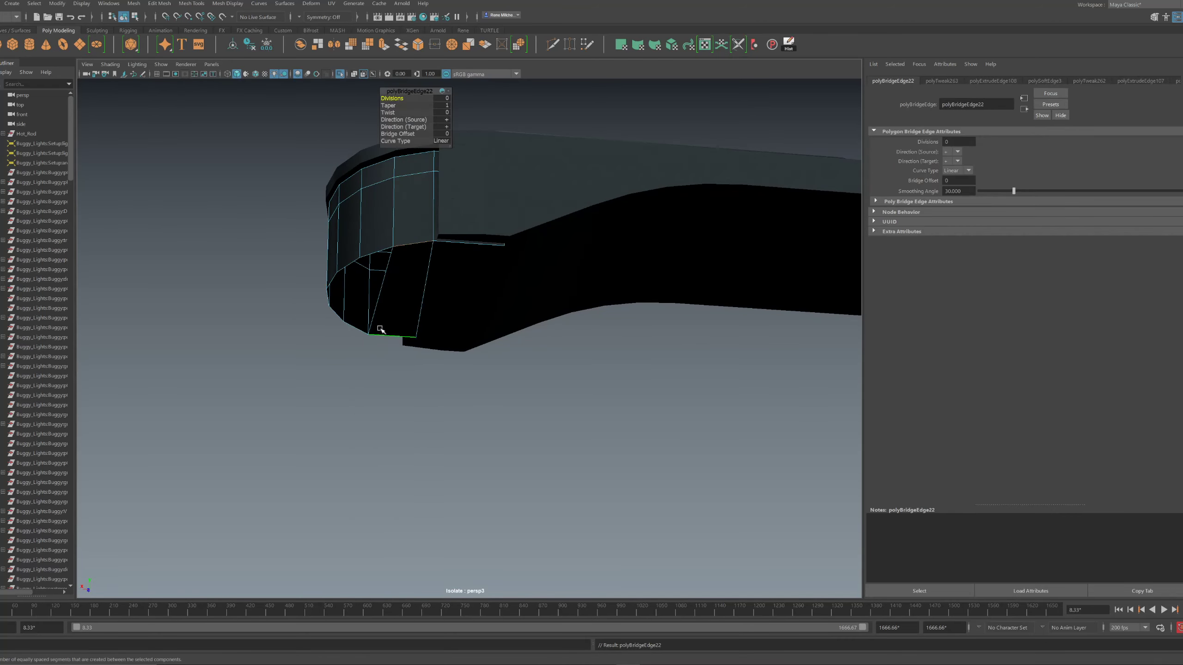
{"action": "right_click_drag", "start_coordinate": [354, 332], "coordinate": [484, 200], "text": "shift"}
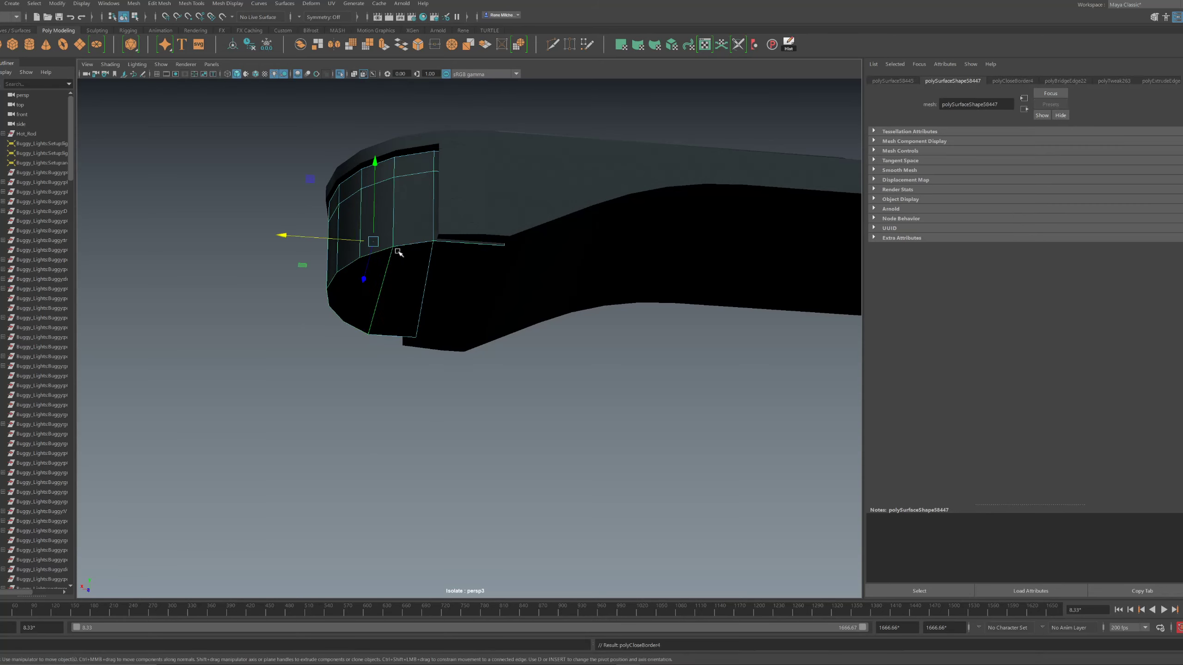
{"action": "key", "text": "ctrl+F11"}
{"action": "left_click_drag", "start_coordinate": [403, 295], "coordinate": [397, 312], "text": "alt"}
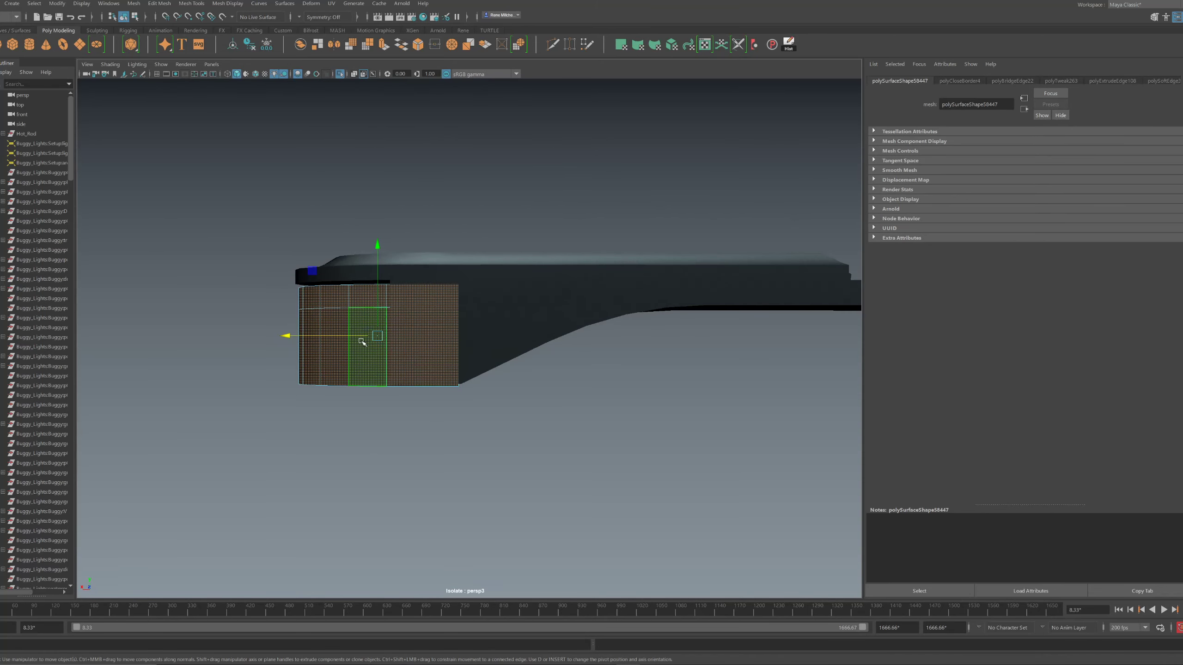
Try to move the closed side panel and undo the move
{"action": "scroll", "coordinate": [443, 246], "scroll_direction": "down", "scroll_amount": 3}
{"action": "scroll", "coordinate": [443, 245], "scroll_direction": "up", "scroll_amount": 4}
{"action": "left_click", "coordinate": [506, 210]}
{"action": "left_click_drag", "start_coordinate": [506, 210], "coordinate": [566, 229], "text": "alt"}
{"action": "right_click_drag", "start_coordinate": [483, 354], "coordinate": [549, 274]}
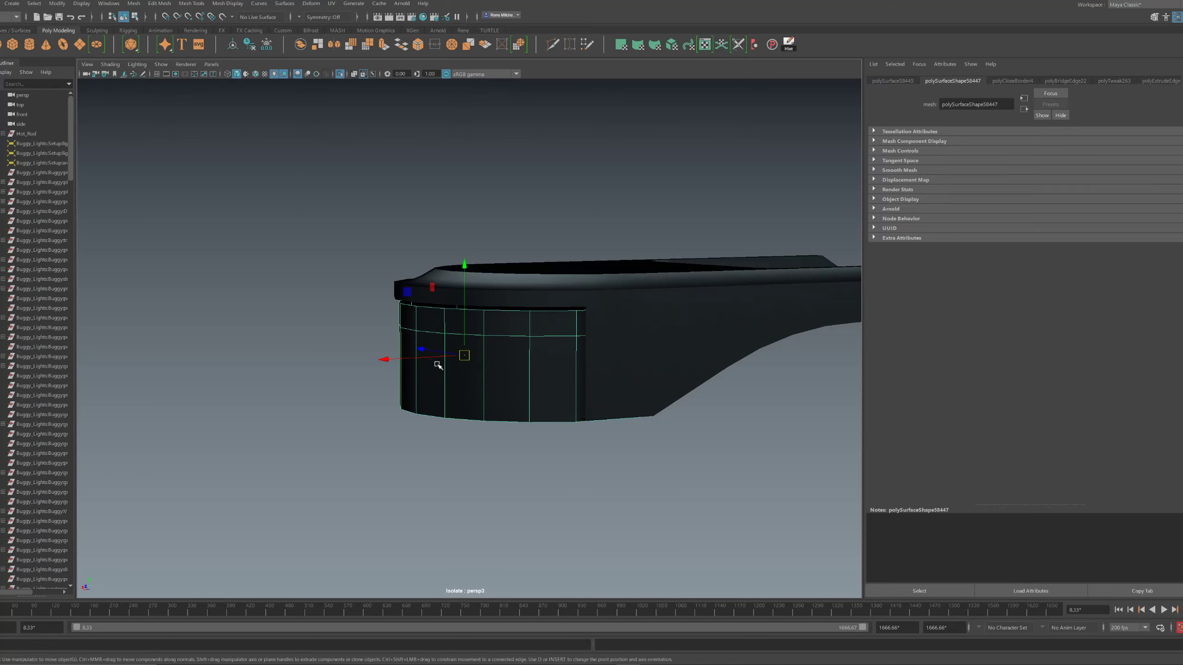
{"action": "mouse_move", "coordinate": [436, 357]}
{"action": "left_mouse_down"}
{"action": "mouse_move", "coordinate": [457, 358]}
{"action": "mouse_move", "coordinate": [403, 356]}
{"action": "mouse_move", "coordinate": [513, 389]}
{"action": "mouse_move", "coordinate": [521, 373]}
{"action": "left_mouse_up"}
{"action": "left_click_drag", "start_coordinate": [781, 442], "coordinate": [764, 421]}
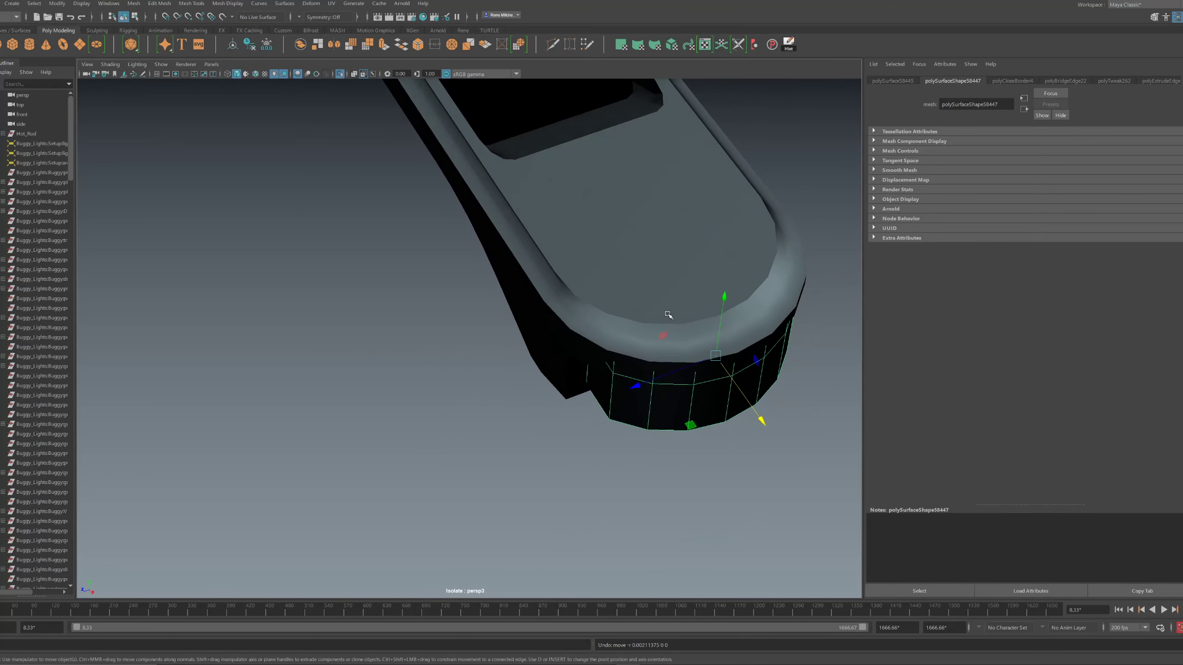
{"action": "middle_click_drag", "start_coordinate": [764, 420], "coordinate": [455, 392], "text": "alt"}
Deselect the side panel and end the isolated view to display the whole scene
{"action": "right_click_drag", "start_coordinate": [610, 347], "coordinate": [722, 219]}
{"action": "left_click", "coordinate": [712, 216]}
{"action": "mouse_move", "coordinate": [711, 216]}
{"action": "left_mouse_down", "text": "alt"}
{"action": "mouse_move", "coordinate": [657, 195]}
{"action": "mouse_move", "coordinate": [612, 214]}
{"action": "mouse_move", "coordinate": [613, 256]}
{"action": "mouse_move", "coordinate": [389, 155]}
{"action": "left_mouse_up", "text": "alt"}
{"action": "left_click", "coordinate": [340, 73]}
{"action": "left_click_drag", "start_coordinate": [340, 76], "coordinate": [494, 298], "text": "alt"}
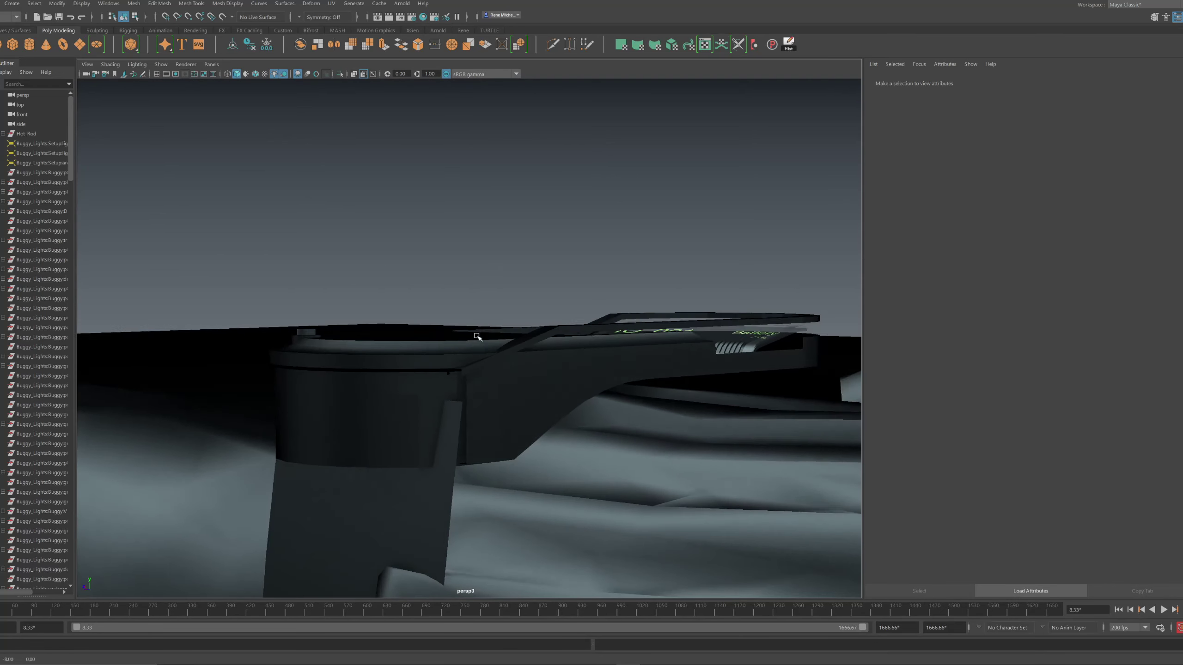
Move the vertices at the forearm-side end of the curved side panel outward and return to object mode
{"action": "left_click", "coordinate": [522, 384]}
{"action": "left_click_drag", "start_coordinate": [521, 383], "coordinate": [441, 345], "text": "alt"}
{"action": "scroll", "coordinate": [520, 333], "scroll_direction": "down", "scroll_amount": 5}
{"action": "left_click_drag", "start_coordinate": [520, 332], "coordinate": [526, 423], "text": "alt"}
{"action": "middle_click_drag", "start_coordinate": [535, 388], "coordinate": [527, 342], "text": "alt"}
{"action": "right_click_drag", "start_coordinate": [457, 418], "coordinate": [422, 416]}
{"action": "left_click_drag", "start_coordinate": [463, 326], "coordinate": [565, 466]}
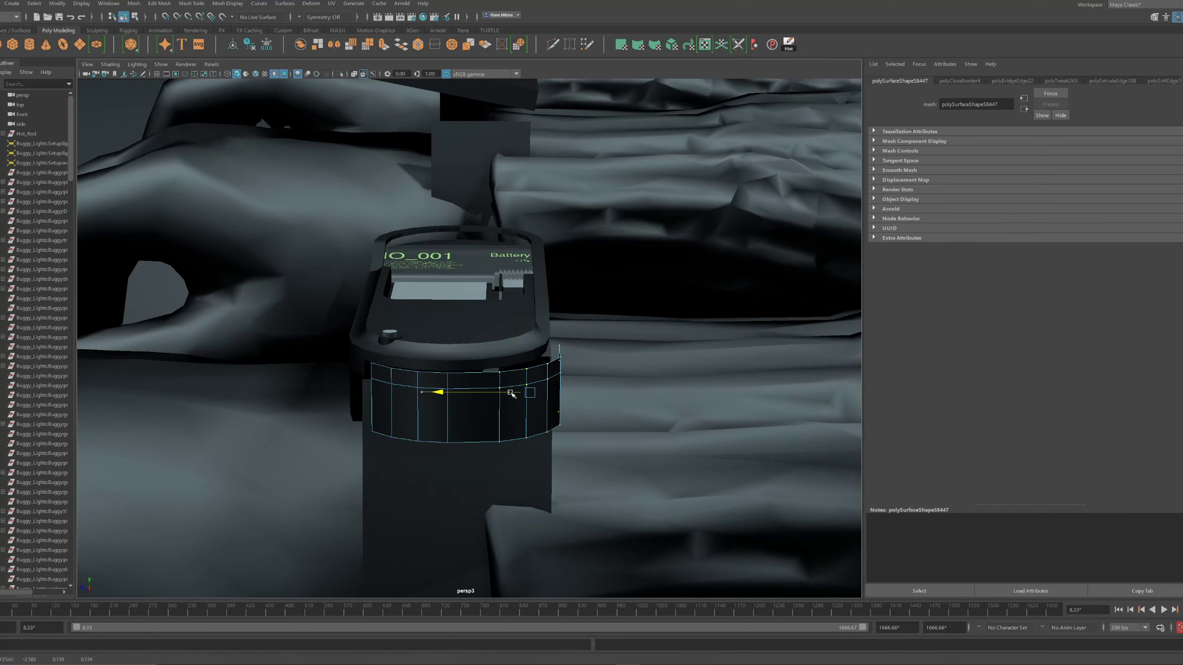
{"action": "left_click_drag", "start_coordinate": [510, 394], "coordinate": [415, 373], "text": "alt"}
{"action": "right_click_drag", "start_coordinate": [491, 371], "coordinate": [652, 231]}
{"action": "left_click_drag", "start_coordinate": [652, 232], "coordinate": [643, 203], "text": "alt"}
Assign the existing RENE_GREY material to the curved side panel
{"action": "right_click_drag", "start_coordinate": [560, 329], "coordinate": [634, 571]}
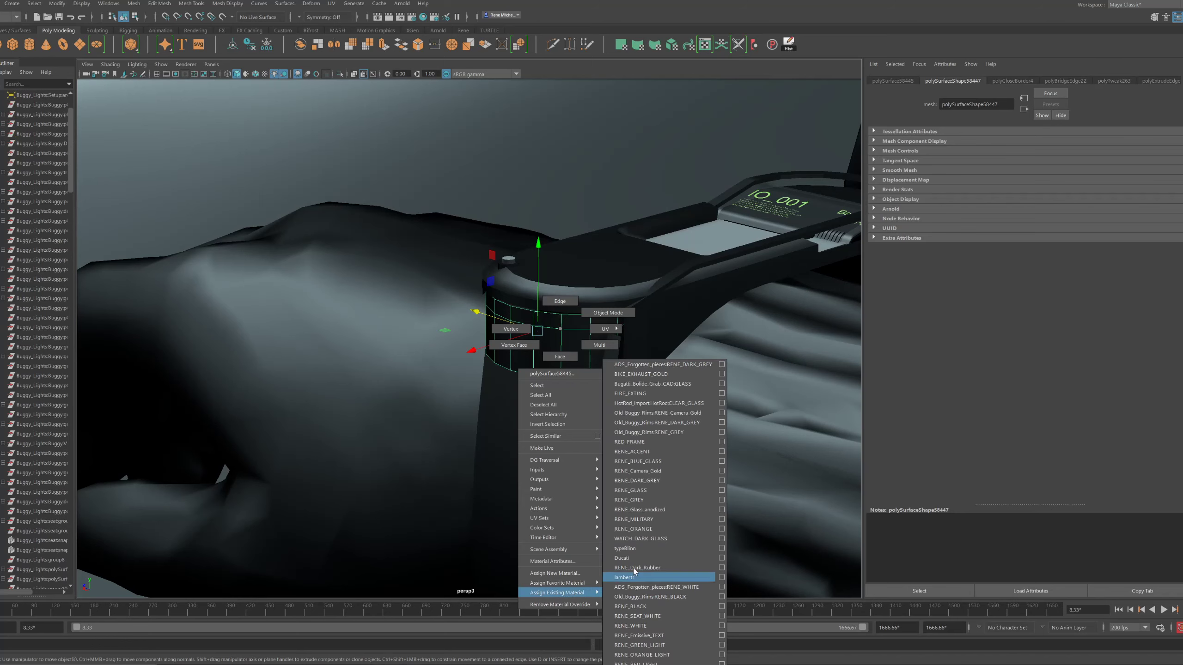
{"action": "right_click_drag", "start_coordinate": [659, 492], "coordinate": [655, 500]}
{"action": "key", "text": "f"}
{"action": "scroll", "coordinate": [510, 381], "scroll_direction": "down", "scroll_amount": 8}
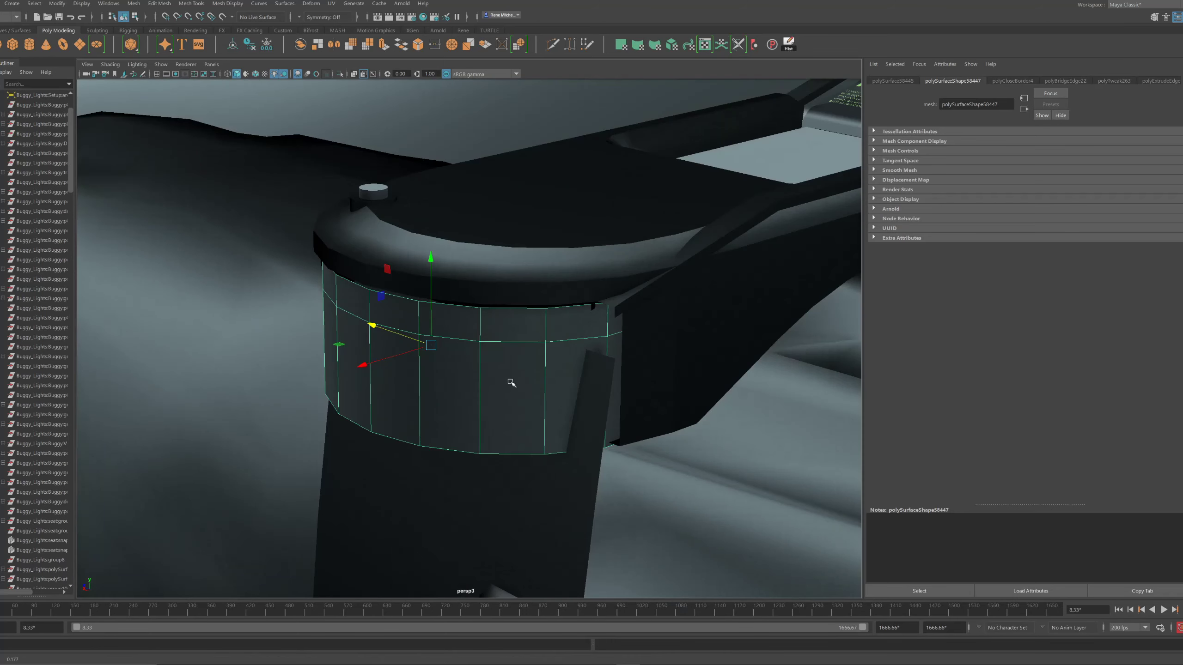
{"action": "right_click_drag", "start_coordinate": [502, 371], "coordinate": [670, 195]}
{"action": "left_click_drag", "start_coordinate": [597, 239], "coordinate": [565, 276], "text": "alt"}
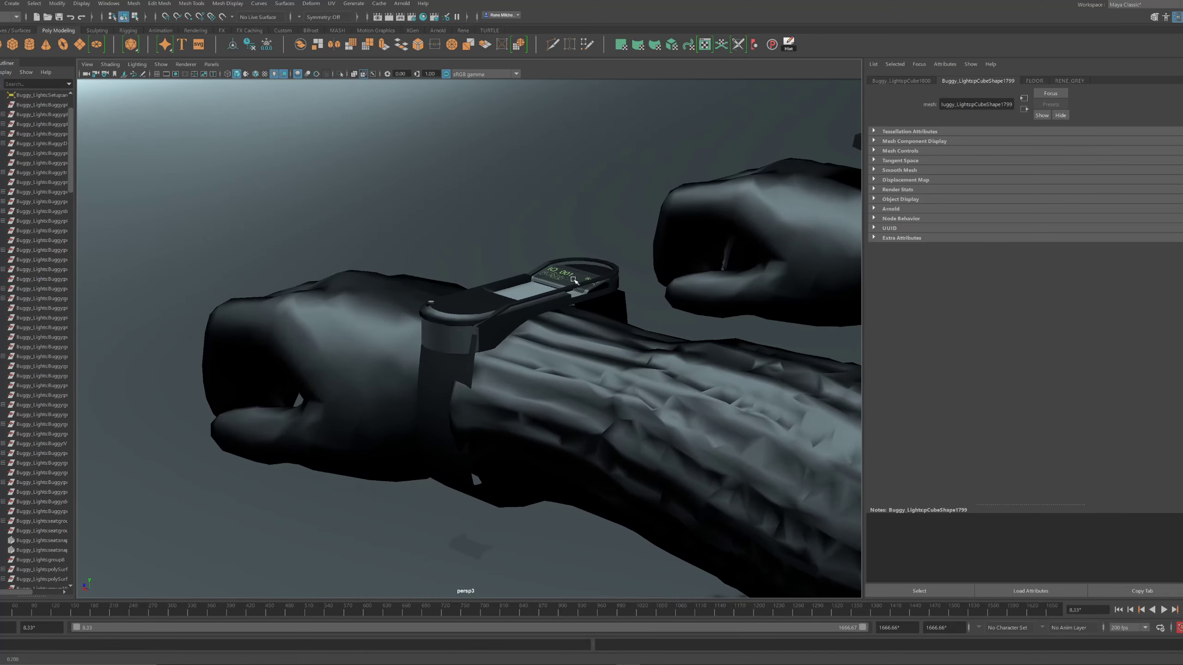
Select the top edge of the wrist strap and lower it below the curved side panel
{"action": "scroll", "coordinate": [472, 494], "scroll_direction": "up", "scroll_amount": 10}
{"action": "scroll", "coordinate": [415, 393], "scroll_direction": "up", "scroll_amount": 3}
{"action": "scroll", "coordinate": [454, 487], "scroll_direction": "down", "scroll_amount": 8}
{"action": "left_click", "coordinate": [426, 463]}
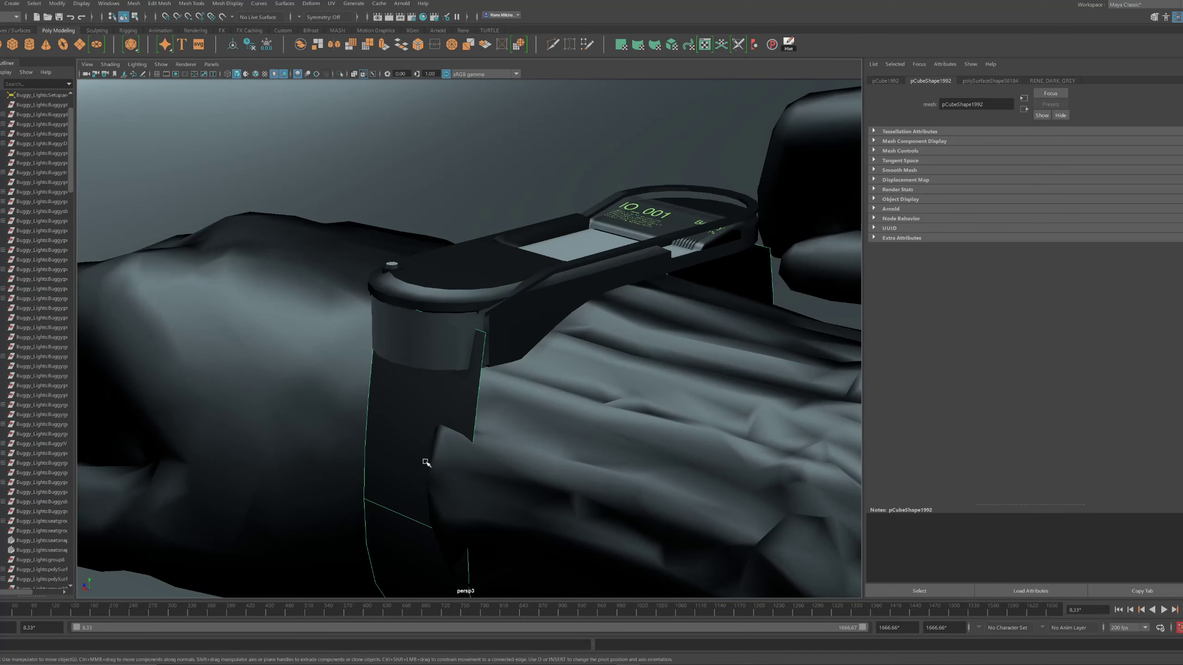
{"action": "left_click_drag", "start_coordinate": [456, 323], "coordinate": [401, 245], "text": "alt"}
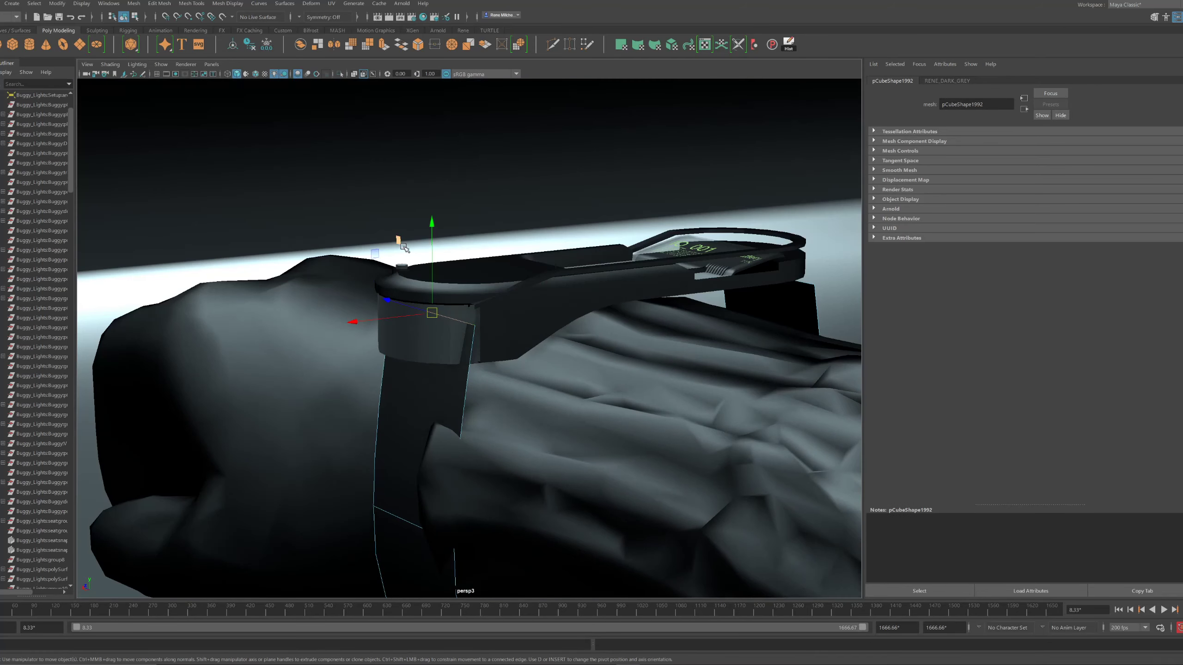
{"action": "middle_click_drag", "start_coordinate": [375, 255], "coordinate": [373, 319]}
Move the strap's next cross edge outward, turn on the strap's smooth preview and return to object mode
{"action": "left_click", "coordinate": [409, 523]}
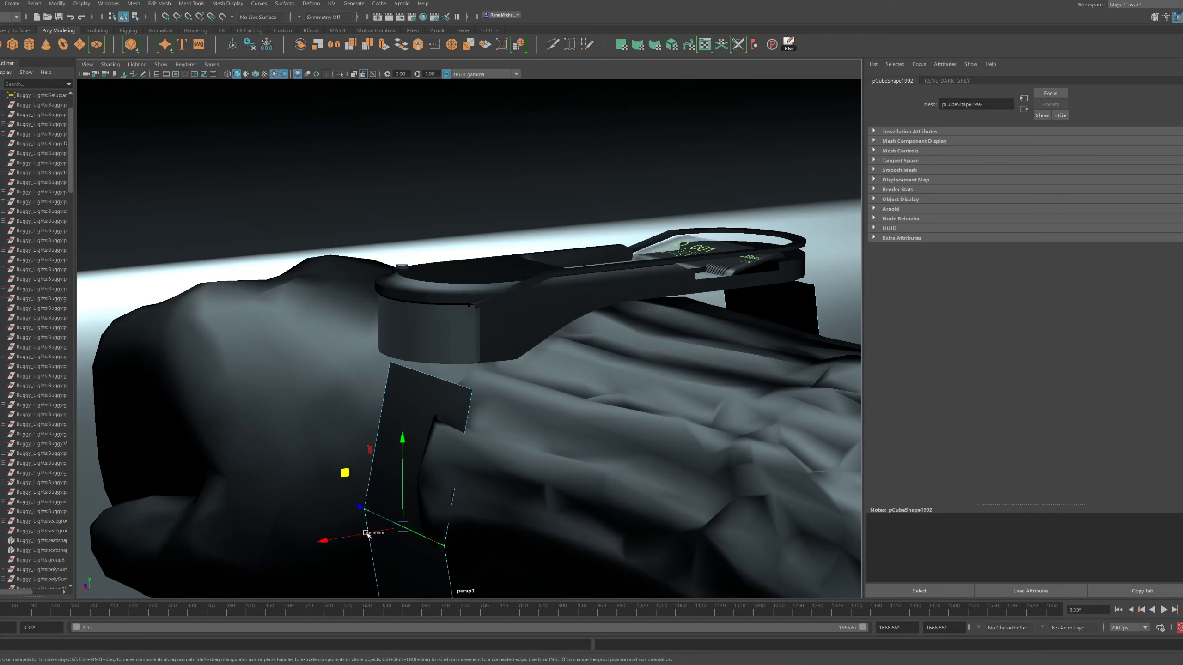
{"action": "left_click_drag", "start_coordinate": [374, 531], "coordinate": [358, 535]}
{"action": "key", "text": "3"}
{"action": "key", "text": "F8"}
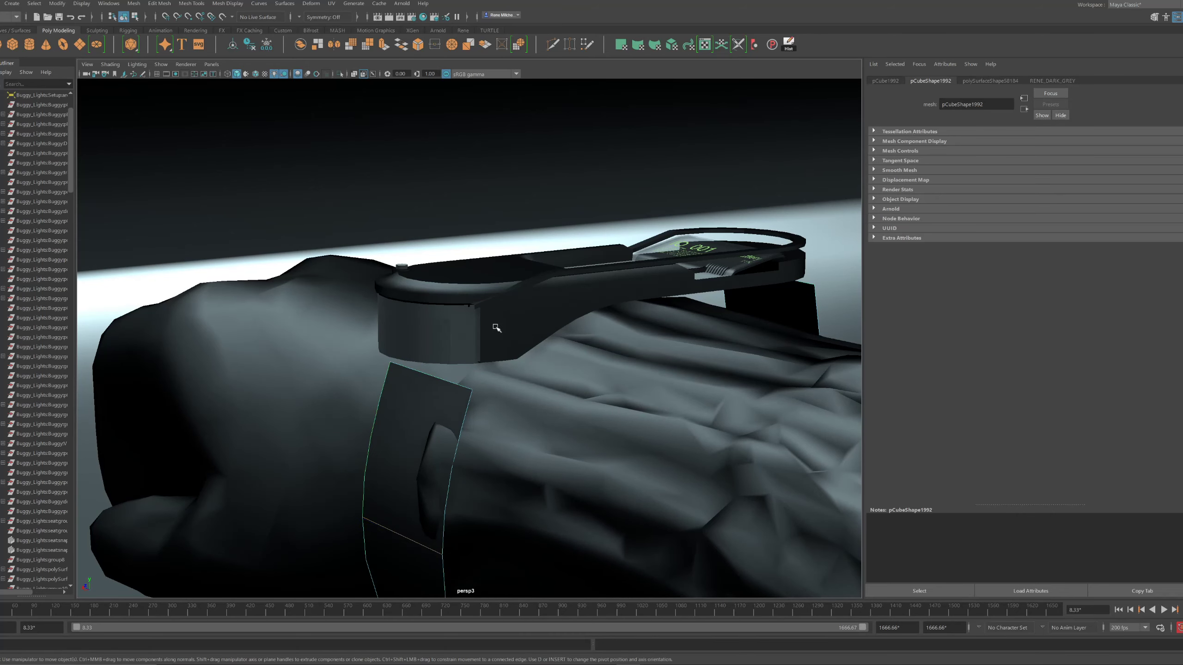
{"action": "left_click", "coordinate": [493, 328]}
{"action": "scroll", "coordinate": [494, 328], "scroll_direction": "down", "scroll_amount": 2}
{"action": "middle_click_drag", "start_coordinate": [656, 276], "coordinate": [561, 310], "text": "alt"}
{"action": "left_click_drag", "start_coordinate": [561, 310], "coordinate": [505, 422], "text": "alt"}
{"action": "left_click", "coordinate": [525, 289]}
{"action": "left_click", "coordinate": [503, 423]}
{"action": "right_click_drag", "start_coordinate": [500, 408], "coordinate": [500, 439]}
{"action": "left_click", "coordinate": [510, 399]}
{"action": "left_click_drag", "start_coordinate": [501, 425], "coordinate": [465, 428]}
Insert a vertical edge loop near the forearm-side end of the curved side panel with the Multi-Cut tool
{"action": "middle_click_drag", "start_coordinate": [465, 428], "coordinate": [472, 378], "text": "alt"}
{"action": "mouse_move", "coordinate": [473, 379]}
{"action": "left_mouse_down", "text": "alt"}
{"action": "mouse_move", "coordinate": [456, 425]}
{"action": "mouse_move", "coordinate": [481, 367]}
{"action": "mouse_move", "coordinate": [485, 321]}
{"action": "mouse_move", "coordinate": [475, 318]}
{"action": "left_mouse_up", "text": "alt"}
{"action": "right_click_drag", "start_coordinate": [475, 317], "coordinate": [454, 327], "text": "alt"}
{"action": "right_click_drag", "start_coordinate": [453, 328], "coordinate": [488, 294]}
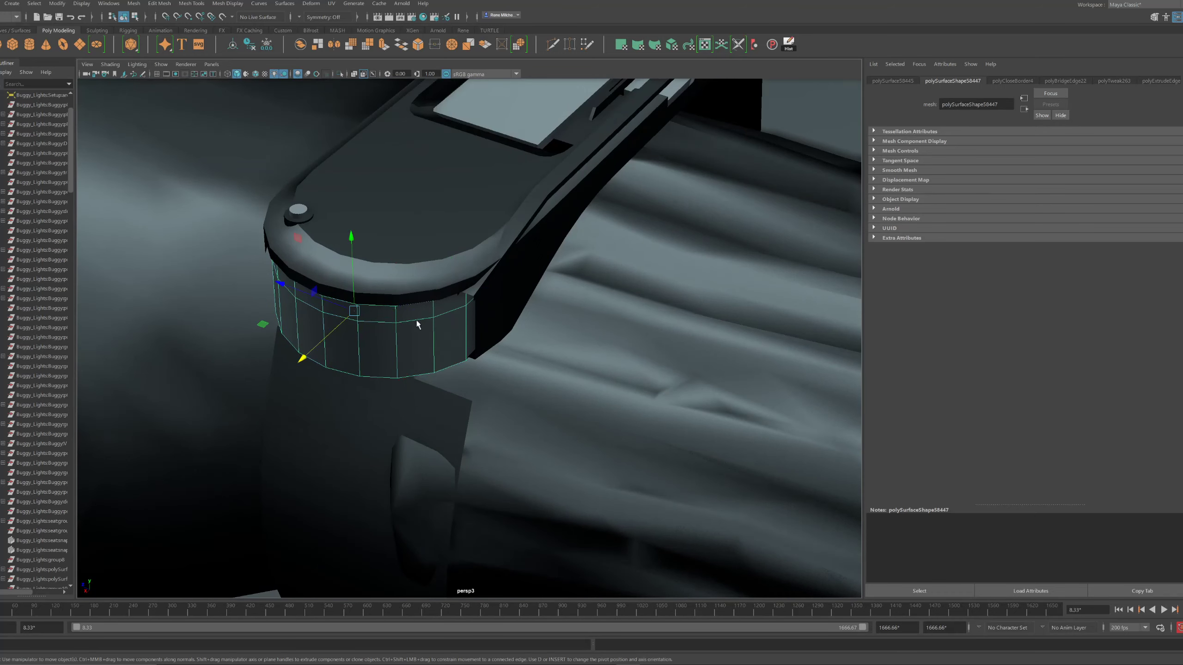
{"action": "left_click", "coordinate": [420, 321], "text": "ctrl"}
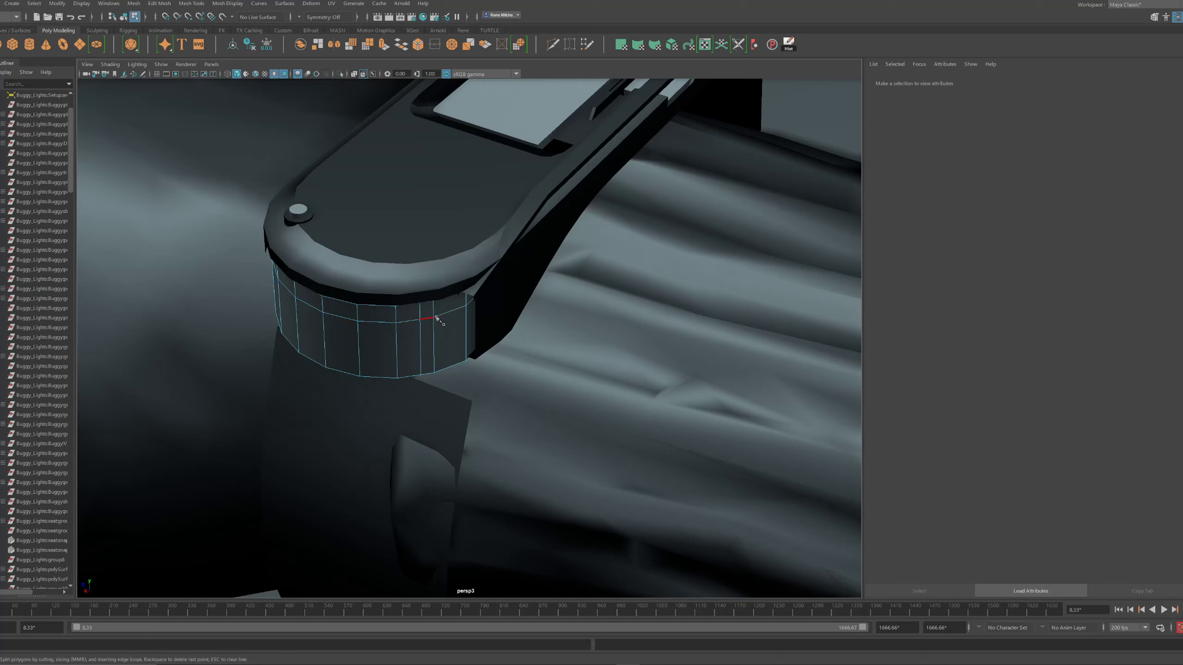
Move the end faces of the side panel outward over the body's side and check the shape in smooth preview
{"action": "left_click", "coordinate": [459, 327], "text": "shift"}
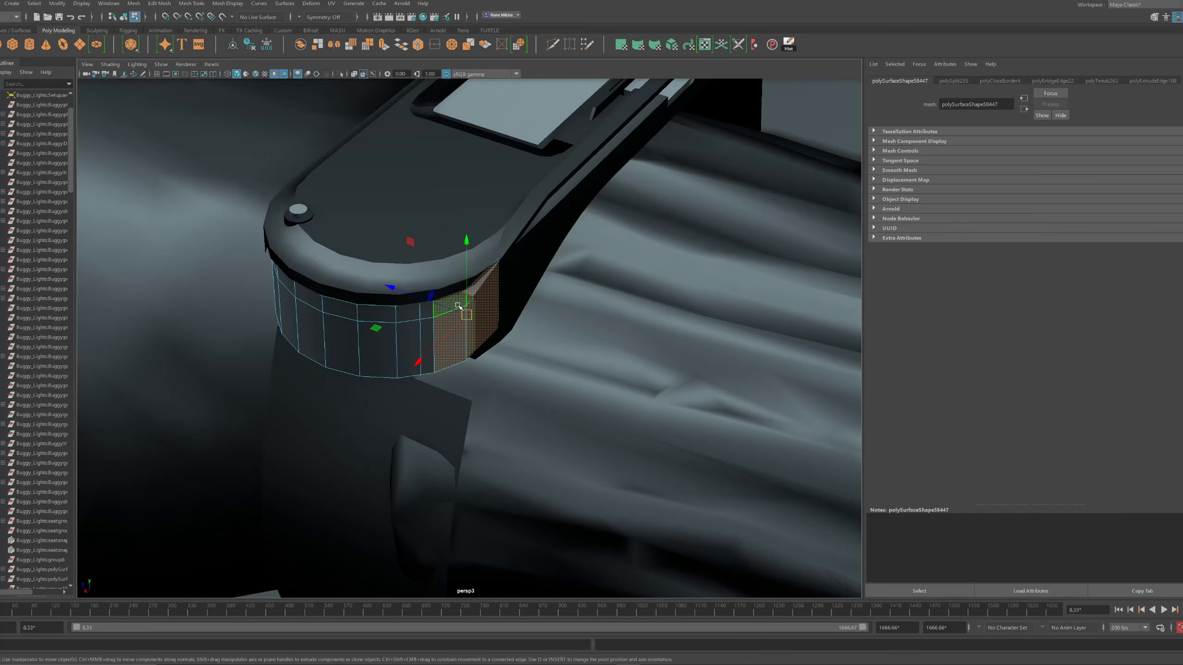
{"action": "left_click_drag", "start_coordinate": [467, 314], "coordinate": [467, 315]}
{"action": "key", "text": "3"}
{"action": "key", "text": "1"}
{"action": "right_click_drag", "start_coordinate": [456, 332], "coordinate": [476, 314]}
{"action": "left_click_drag", "start_coordinate": [476, 315], "coordinate": [332, 382], "text": "alt"}
{"action": "key", "text": "F8"}
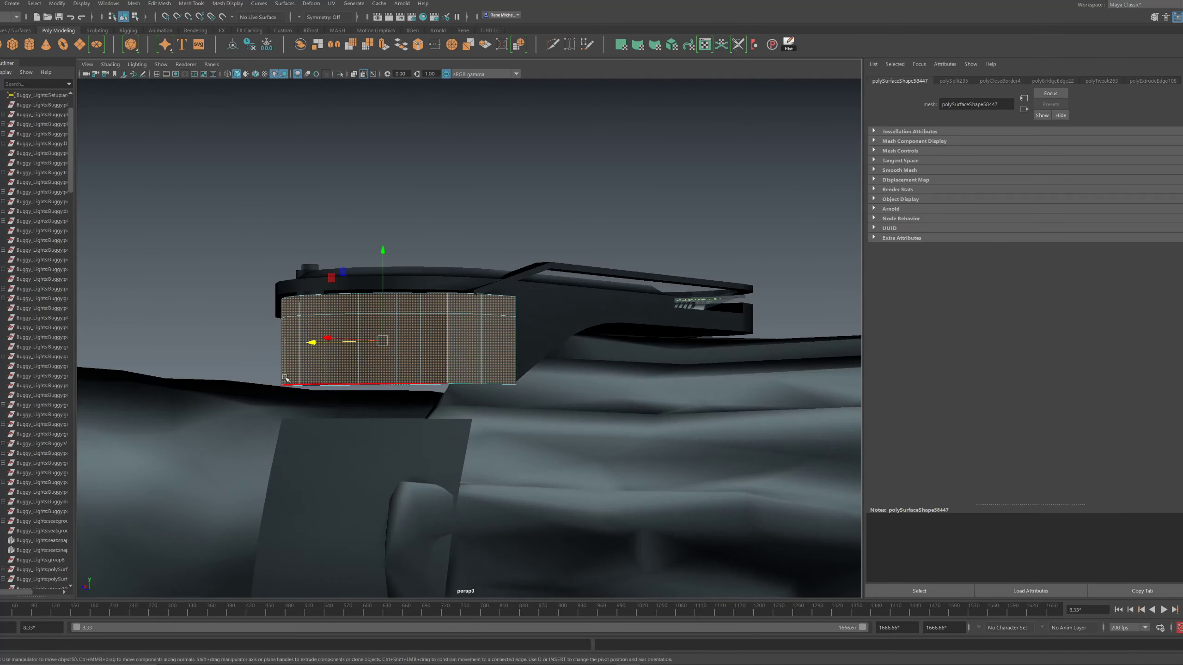
Insert supporting edge loops near the side panel's bottom edge and beside its corner, and smooth the panel's display
{"action": "left_click_drag", "start_coordinate": [366, 331], "coordinate": [464, 329], "text": "alt"}
{"action": "key", "text": "F8"}
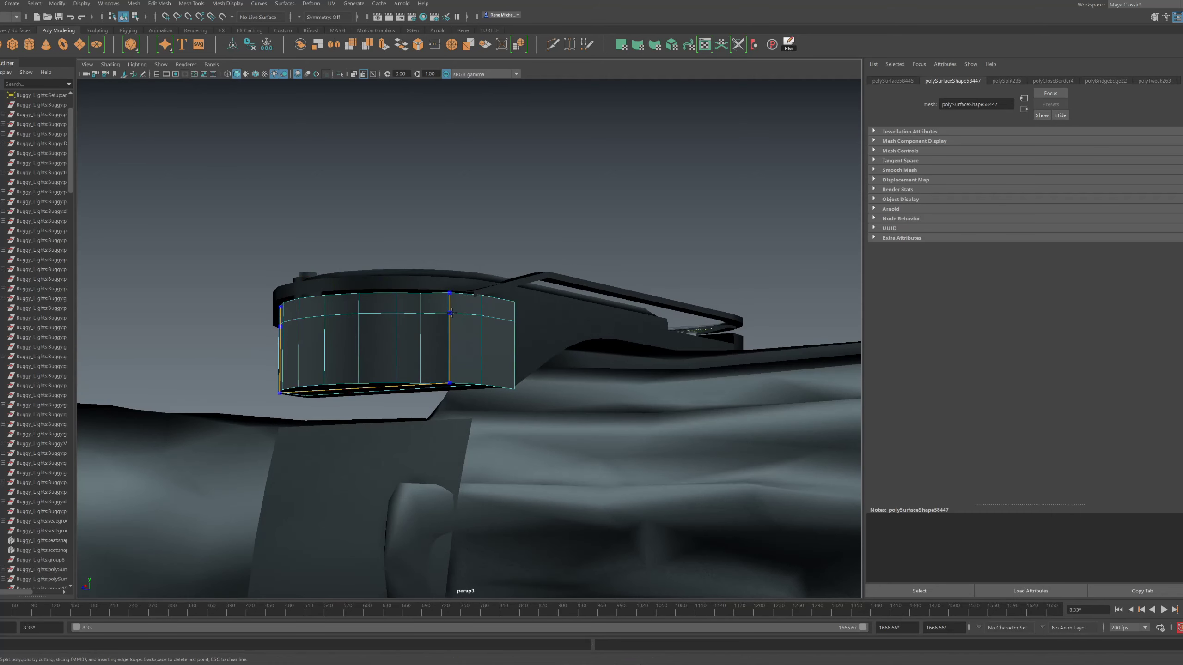
{"action": "left_click", "coordinate": [454, 314]}
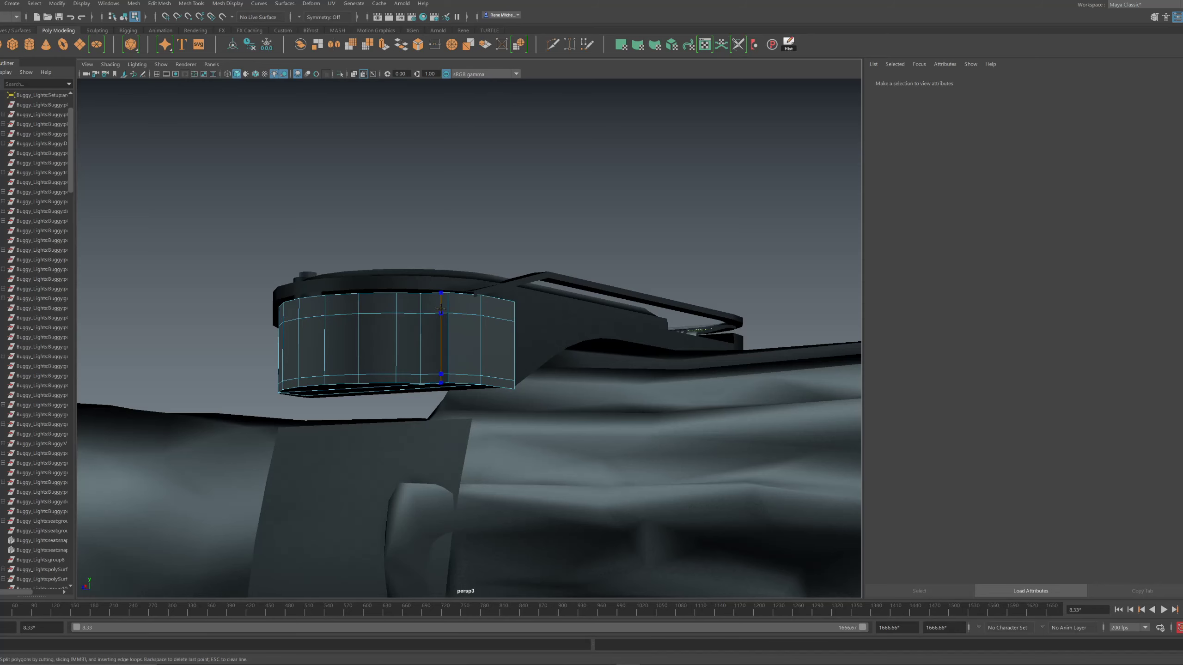
{"action": "left_click_drag", "start_coordinate": [468, 305], "coordinate": [434, 333], "text": "alt"}
{"action": "key", "text": "F8"}
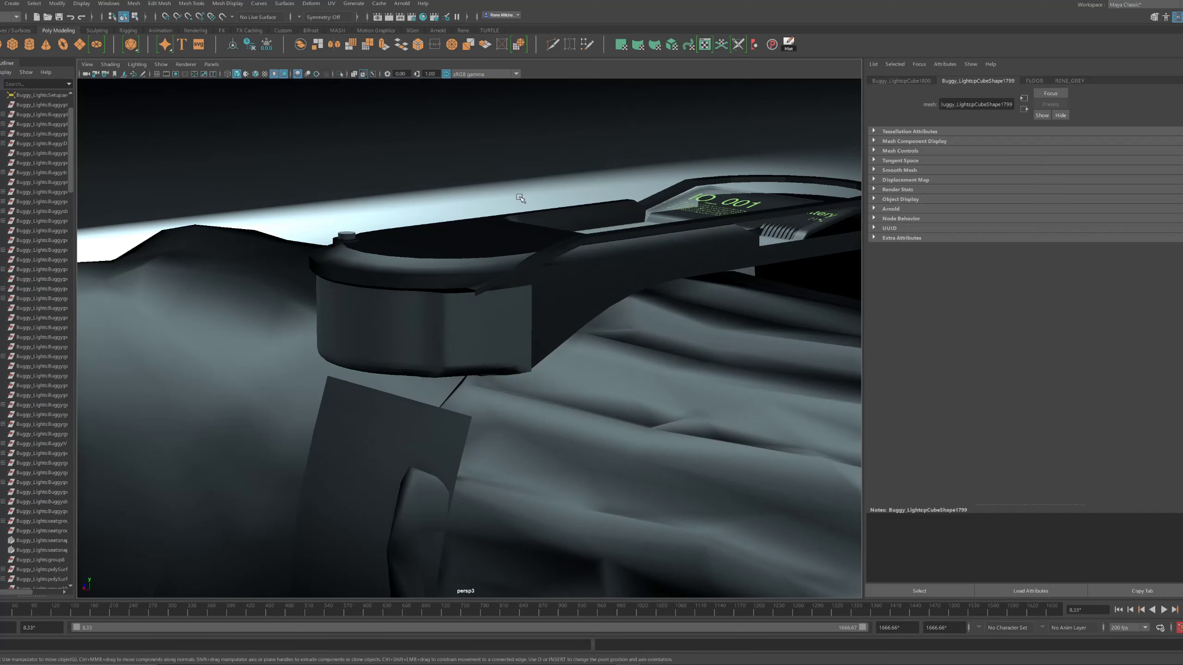
Select the vertices along the forearm-side arm of the raised frame around the display and undo a trial move
{"action": "left_click_drag", "start_coordinate": [521, 198], "coordinate": [474, 283], "text": "alt"}
{"action": "right_click_drag", "start_coordinate": [474, 282], "coordinate": [492, 317], "text": "alt"}
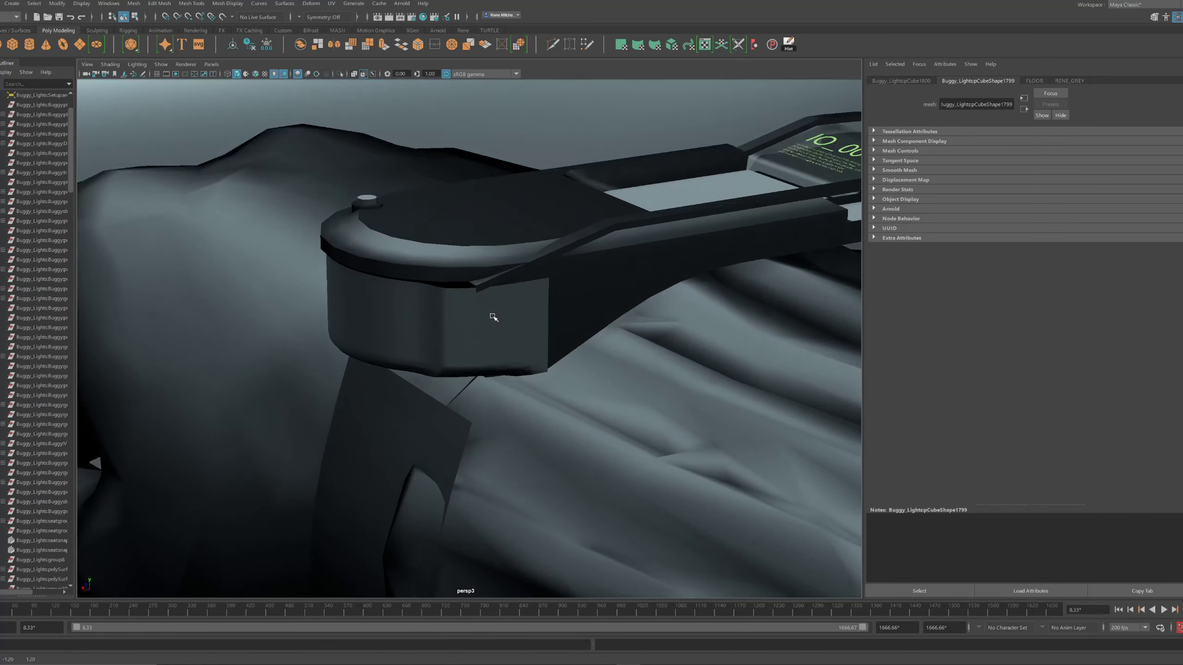
{"action": "left_click_drag", "start_coordinate": [491, 317], "coordinate": [458, 215], "text": "alt"}
{"action": "left_click", "coordinate": [479, 288]}
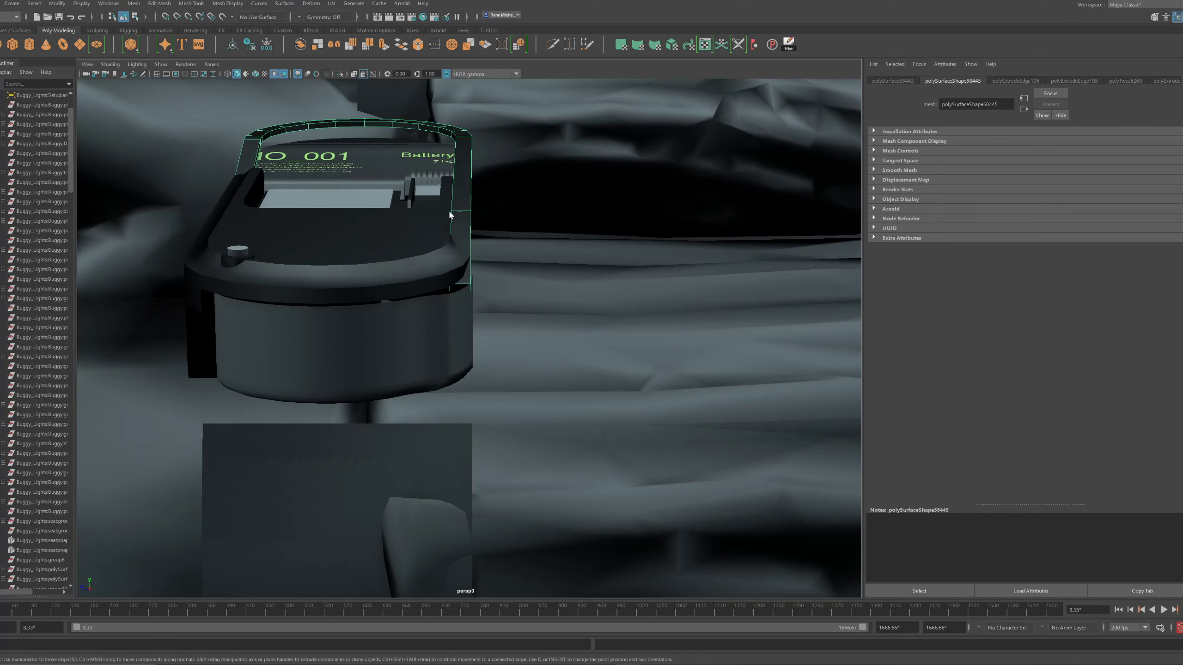
{"action": "left_click_drag", "start_coordinate": [450, 164], "coordinate": [474, 248], "text": "alt"}
{"action": "scroll", "coordinate": [468, 208], "scroll_direction": "down", "scroll_amount": 10}
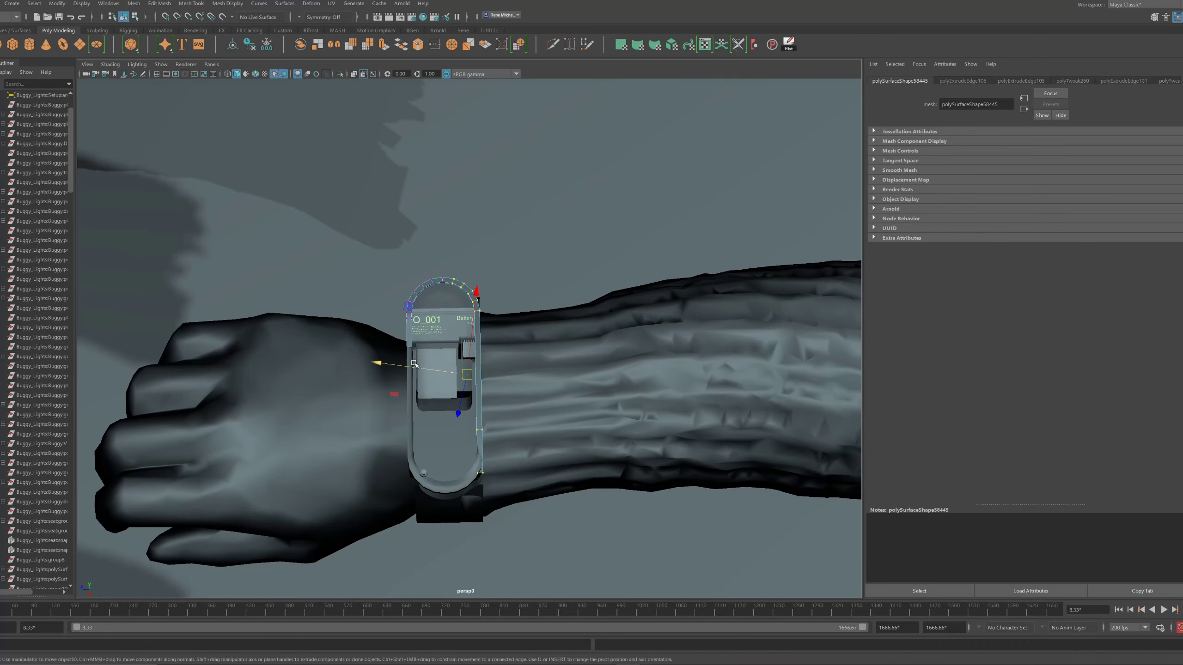
{"action": "mouse_move", "coordinate": [428, 377]}
{"action": "left_mouse_down", "text": "alt"}
{"action": "mouse_move", "coordinate": [394, 335]}
{"action": "mouse_move", "coordinate": [413, 362]}
{"action": "left_mouse_up", "text": "alt"}
{"action": "key", "text": "ctrl+z"}
Move the selected vertices of the display frame's forearm-side arm in line with the side of the device body
{"action": "right_click_drag", "start_coordinate": [412, 361], "coordinate": [412, 308], "text": "alt"}
{"action": "left_click_drag", "start_coordinate": [412, 308], "coordinate": [480, 289], "text": "alt"}
{"action": "right_click_drag", "start_coordinate": [480, 289], "coordinate": [470, 267], "text": "alt"}
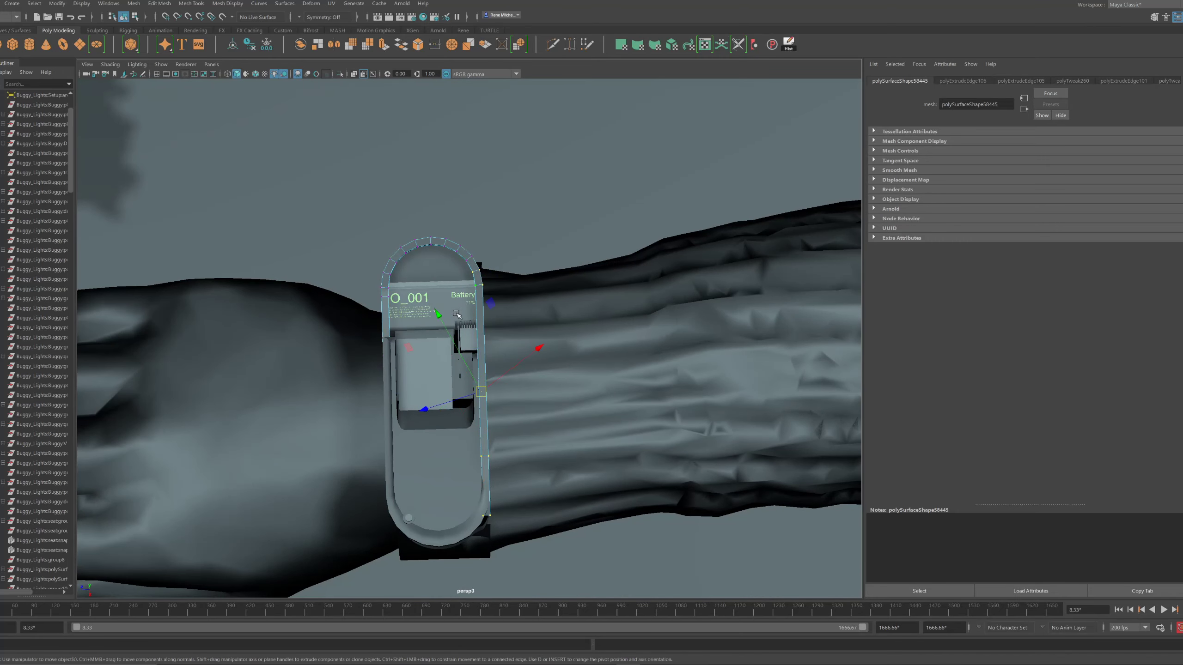
{"action": "middle_click_drag", "start_coordinate": [442, 316], "coordinate": [456, 349]}
{"action": "right_click_drag", "start_coordinate": [455, 348], "coordinate": [436, 343], "text": "alt"}
{"action": "left_click_drag", "start_coordinate": [435, 343], "coordinate": [373, 289], "text": "alt"}
{"action": "right_click_drag", "start_coordinate": [372, 289], "coordinate": [436, 305], "text": "alt"}
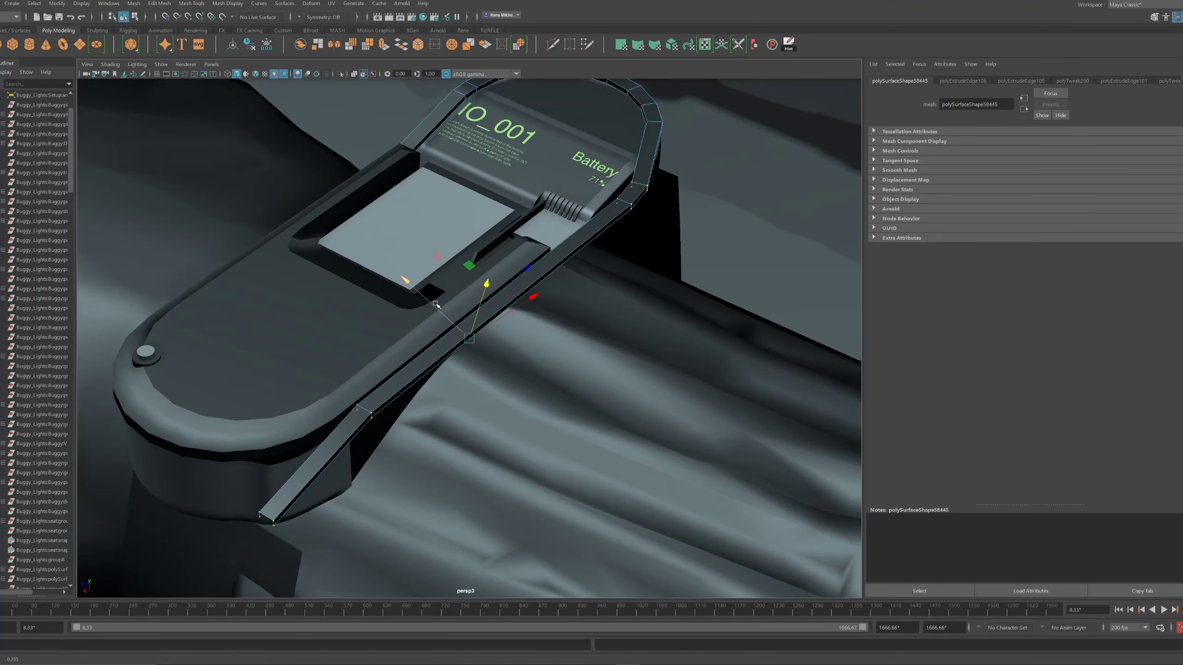
{"action": "left_click_drag", "start_coordinate": [436, 304], "coordinate": [481, 317], "text": "alt"}
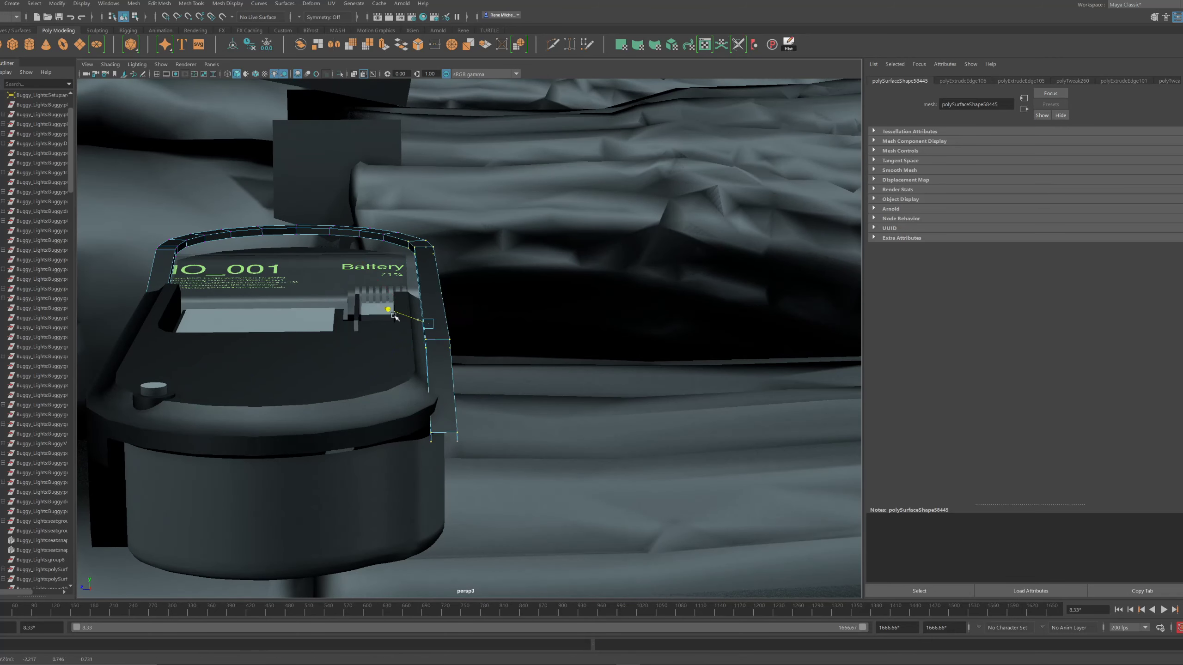
{"action": "left_click_drag", "start_coordinate": [400, 321], "coordinate": [467, 182], "text": "alt"}
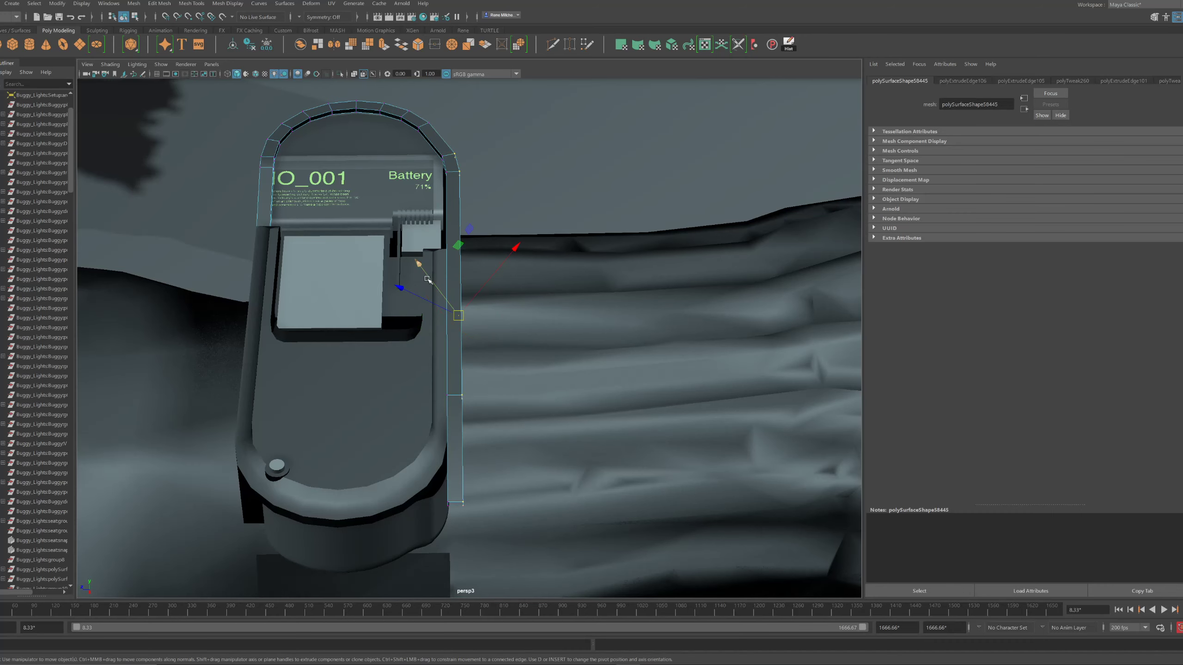
{"action": "left_click_drag", "start_coordinate": [427, 279], "coordinate": [527, 180]}
{"action": "right_click_drag", "start_coordinate": [526, 180], "coordinate": [554, 154]}
{"action": "left_click_drag", "start_coordinate": [554, 154], "coordinate": [583, 214], "text": "alt"}
Shift the vertices where the frame's rounded end meets its forearm-side arm to even out the corner
{"action": "left_click", "coordinate": [630, 174]}
{"action": "right_click_drag", "start_coordinate": [629, 174], "coordinate": [563, 148], "text": "alt"}
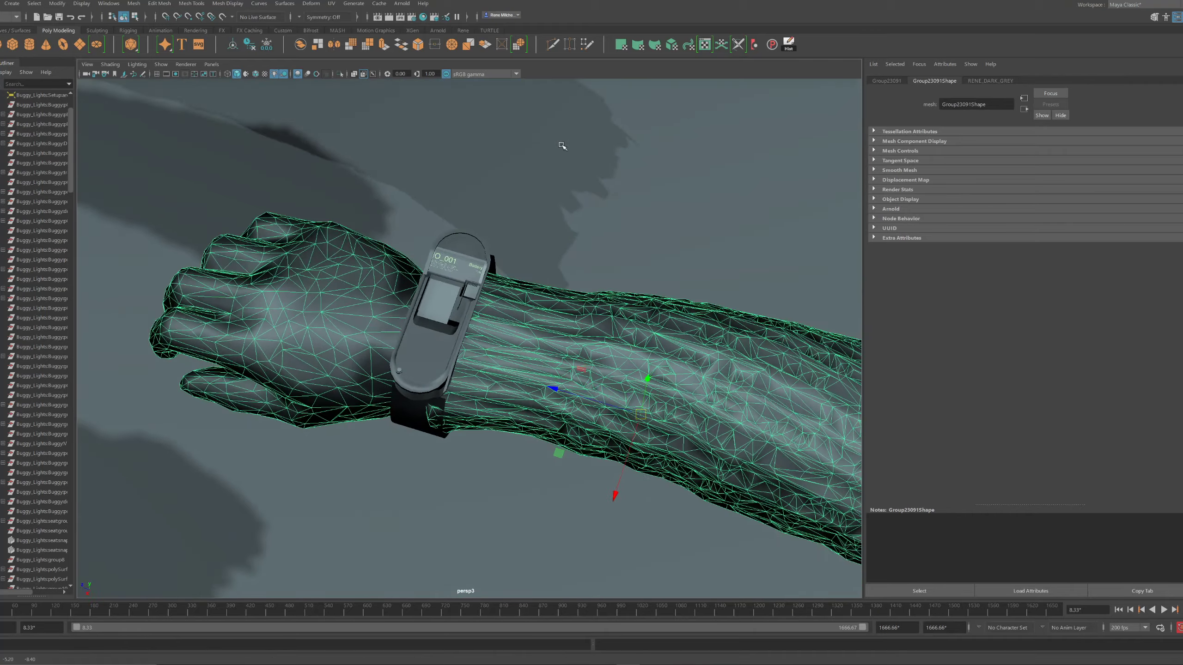
{"action": "left_click_drag", "start_coordinate": [562, 147], "coordinate": [618, 232], "text": "alt"}
{"action": "left_click", "coordinate": [618, 232]}
{"action": "right_click_drag", "start_coordinate": [618, 232], "coordinate": [481, 178], "text": "alt"}
{"action": "middle_click_drag", "start_coordinate": [480, 178], "coordinate": [491, 202], "text": "alt"}
{"action": "left_click", "coordinate": [492, 206]}
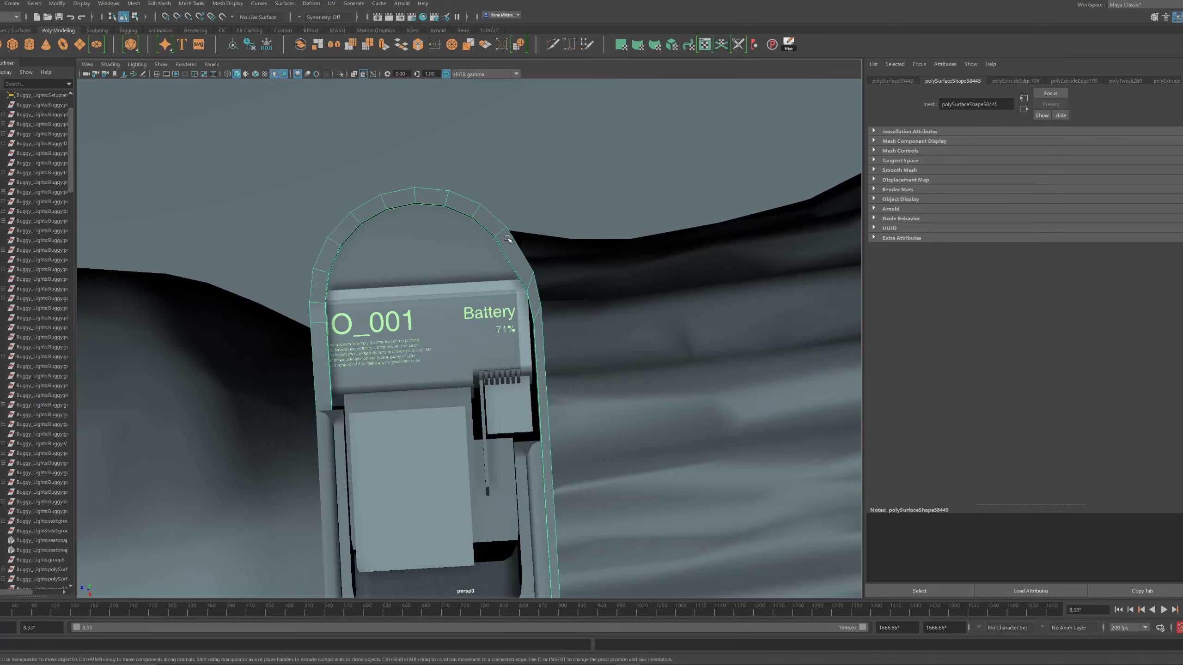
{"action": "left_click_drag", "start_coordinate": [492, 205], "coordinate": [535, 264], "text": "alt"}
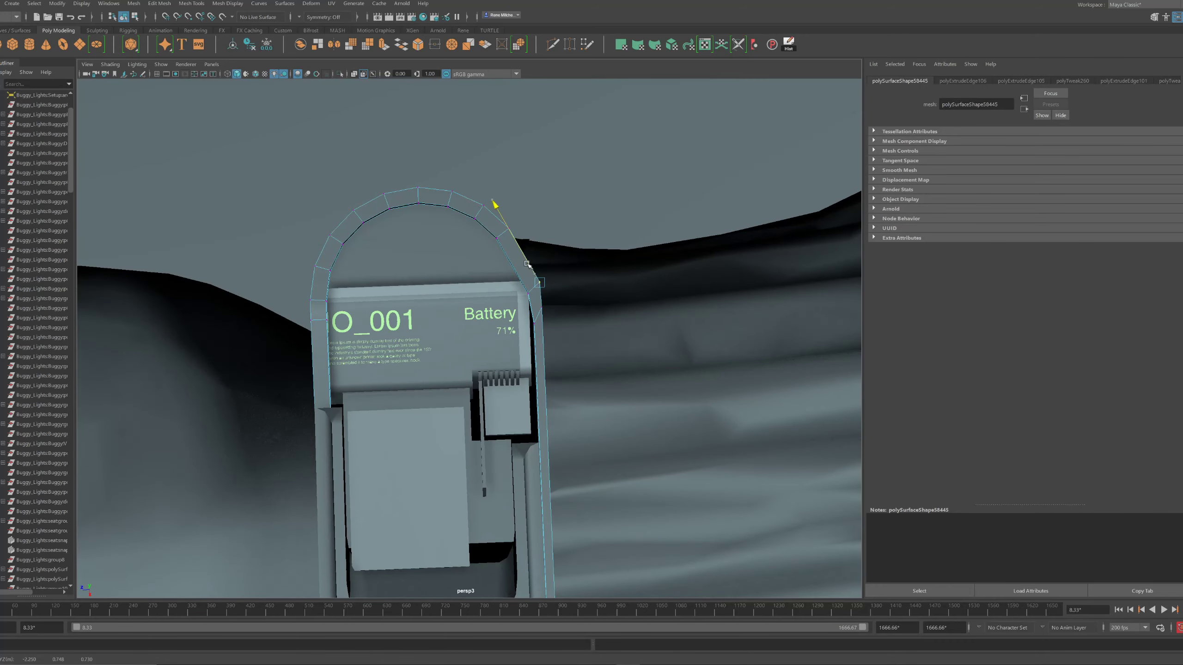
{"action": "left_click", "coordinate": [569, 229]}
Bevel the edges at the frame's forearm-side corner with a fraction of 0.5 and 3 segments
{"action": "left_click_drag", "start_coordinate": [569, 230], "coordinate": [595, 233], "text": "alt"}
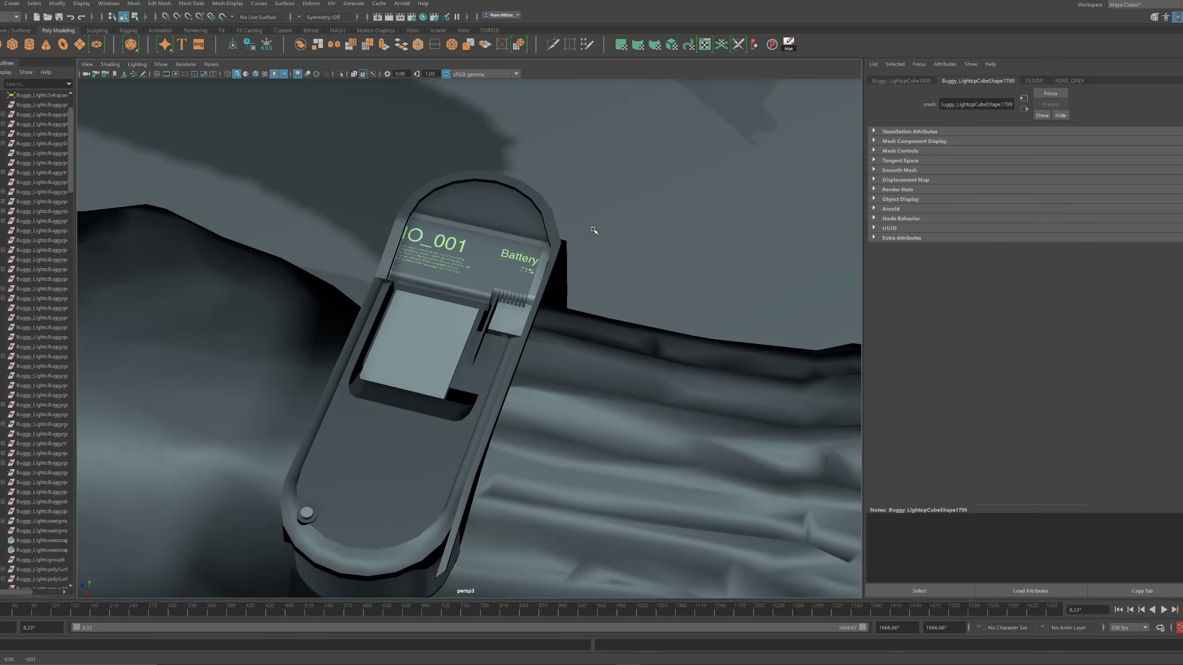
{"action": "middle_click_drag", "start_coordinate": [594, 232], "coordinate": [592, 162], "text": "alt"}
{"action": "left_click", "coordinate": [550, 127]}
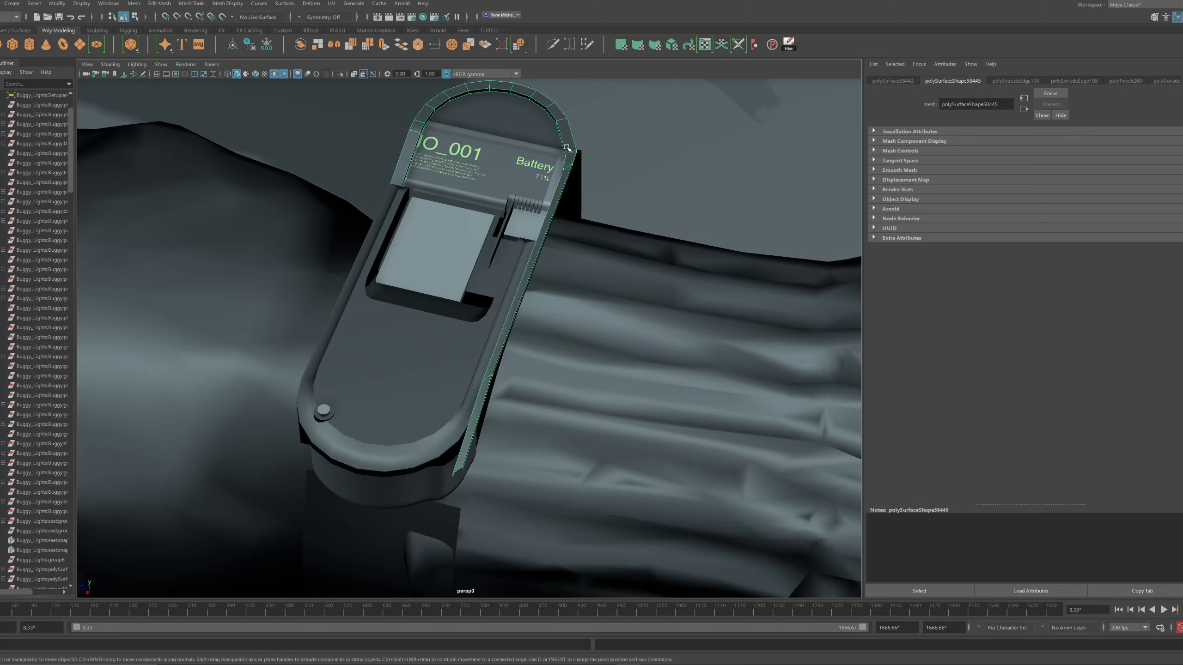
{"action": "key", "text": "ctrl+b"}
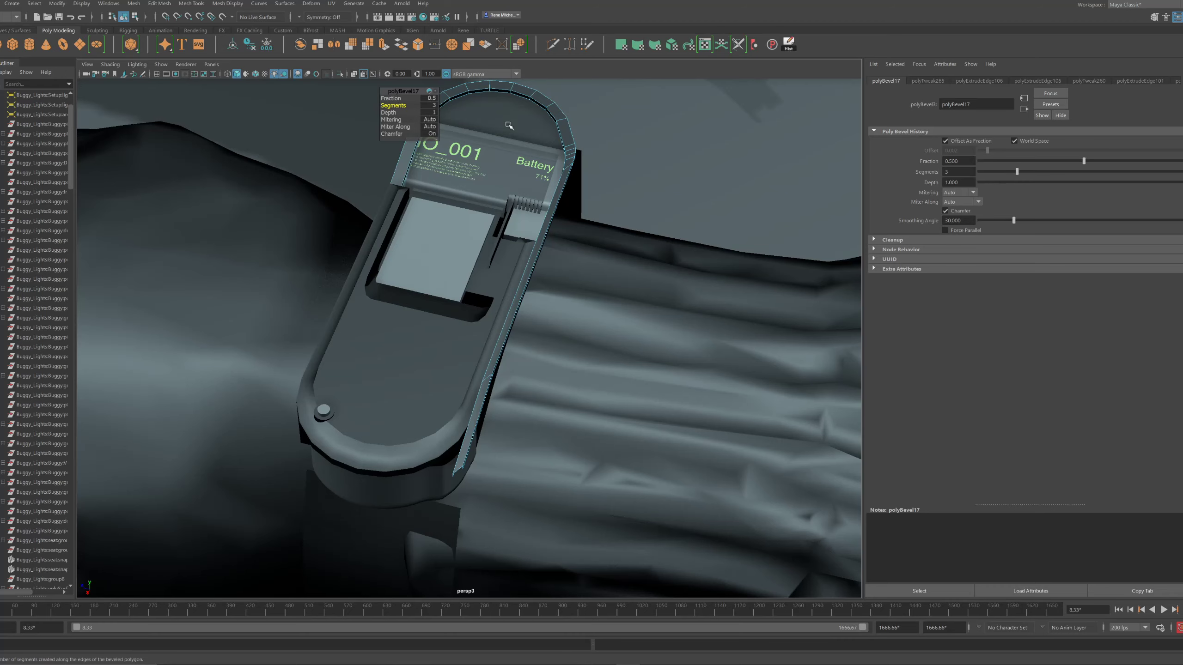
{"action": "key", "text": "w"}
{"action": "left_click", "coordinate": [604, 112]}
Isolate the display frame together with the curved side panel below it
{"action": "left_click_drag", "start_coordinate": [608, 122], "coordinate": [530, 244], "text": "alt"}
{"action": "left_click", "coordinate": [516, 253]}
{"action": "left_click", "coordinate": [493, 285], "text": "shift"}
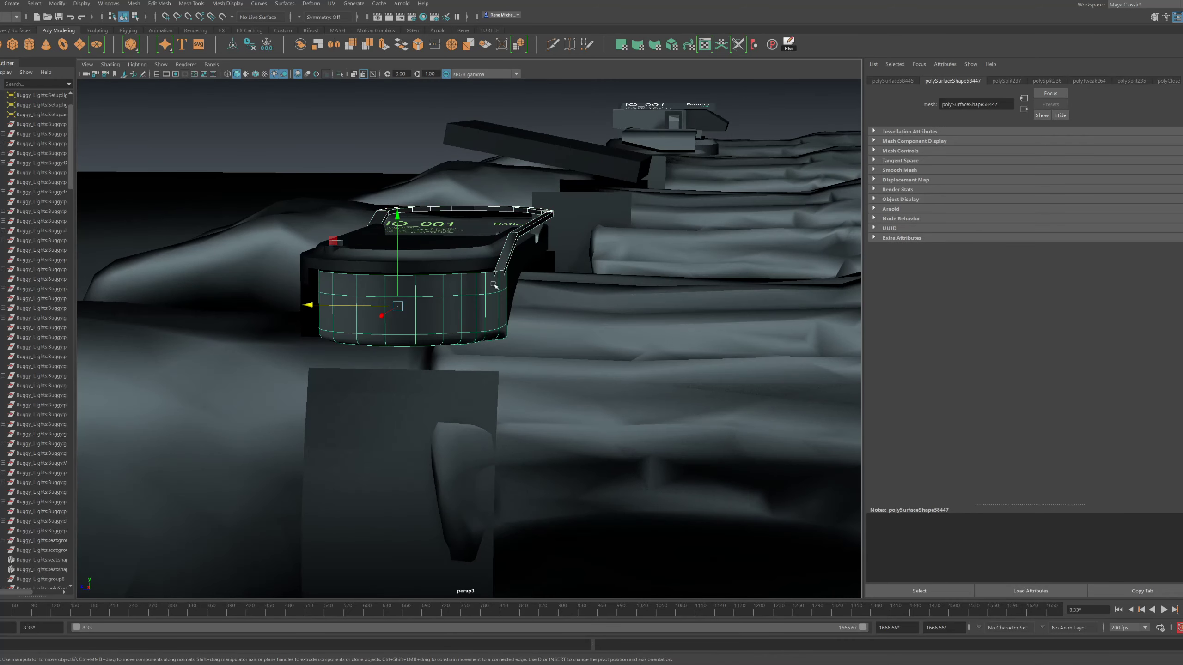
{"action": "left_click", "coordinate": [341, 73]}
{"action": "key", "text": "f"}
{"action": "left_click_drag", "start_coordinate": [535, 240], "coordinate": [463, 271], "text": "alt"}
{"action": "key", "text": "1"}
{"action": "key", "text": "f"}
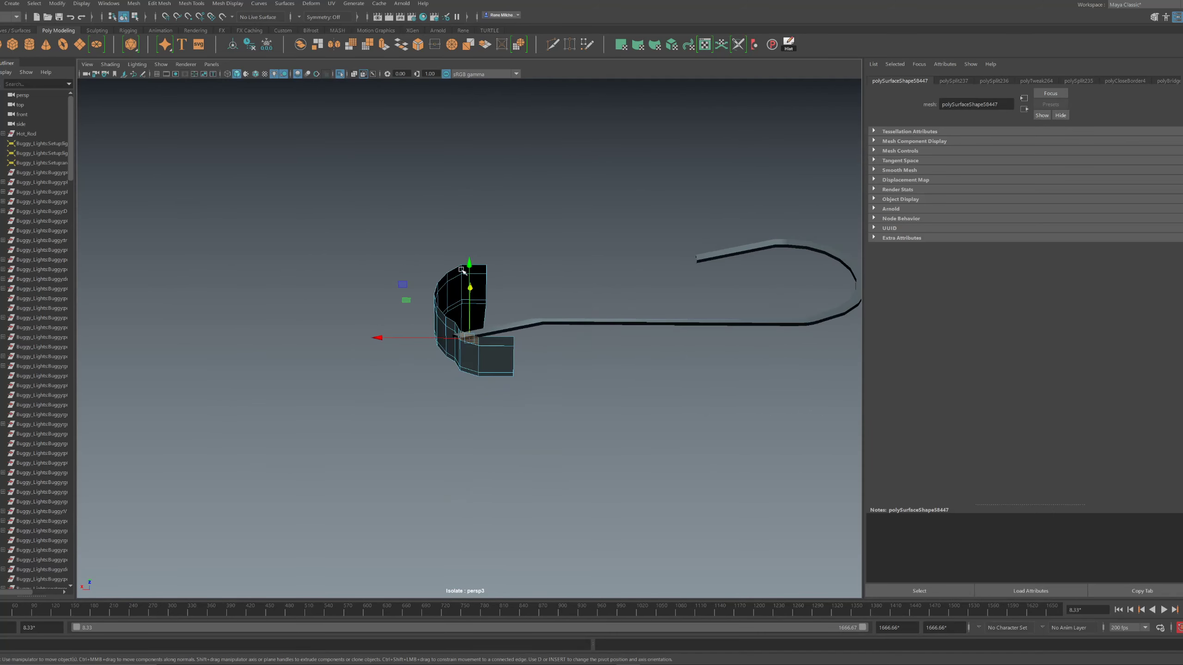
{"action": "left_click", "coordinate": [345, 80]}
{"action": "left_click_drag", "start_coordinate": [531, 201], "coordinate": [455, 284], "text": "alt"}
{"action": "key", "text": "ctrl+1"}
Insert an edge loop just past the bend of the frame's sloped arm with the Multi-Cut tool
{"action": "right_click_drag", "start_coordinate": [454, 257], "coordinate": [451, 237]}
{"action": "left_click", "coordinate": [426, 269]}
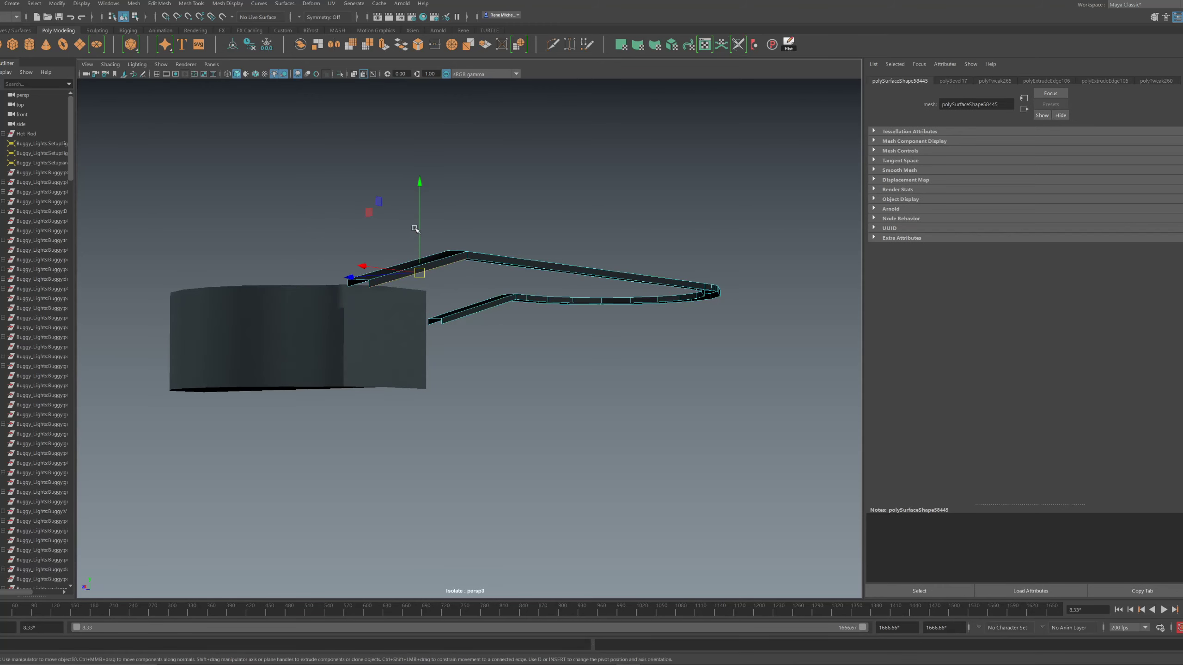
{"action": "left_click_drag", "start_coordinate": [420, 191], "coordinate": [431, 266]}
{"action": "key", "text": "ctrl+z"}
{"action": "key", "text": "ctrl+shift+x"}
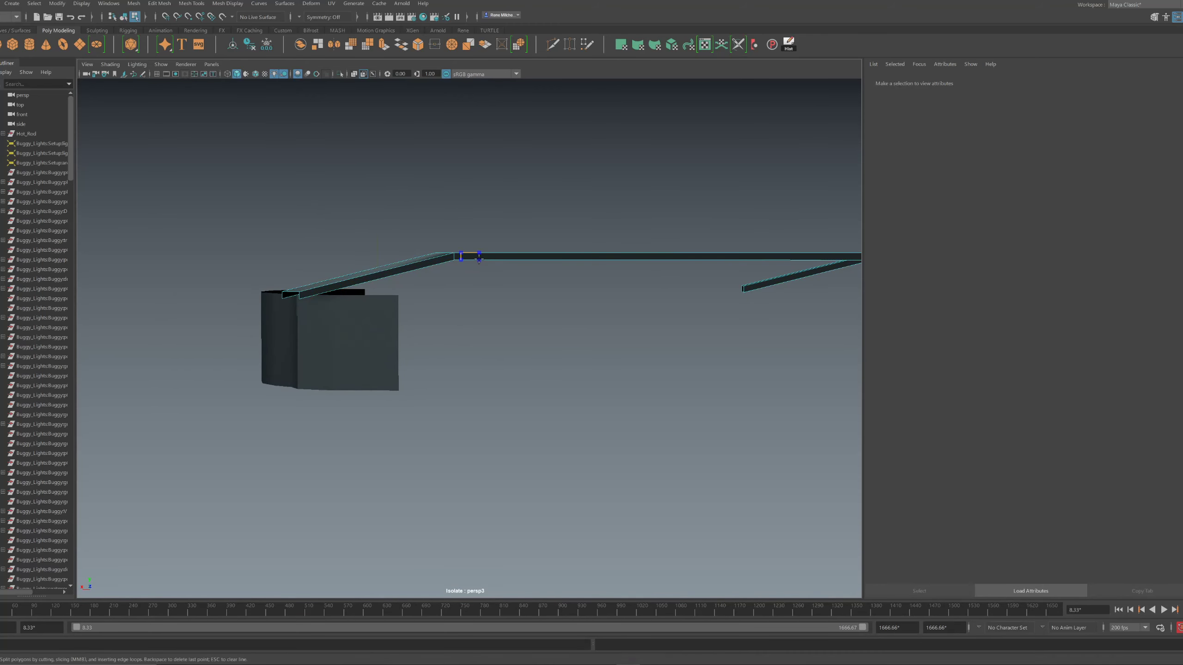
{"action": "left_click", "coordinate": [465, 261]}
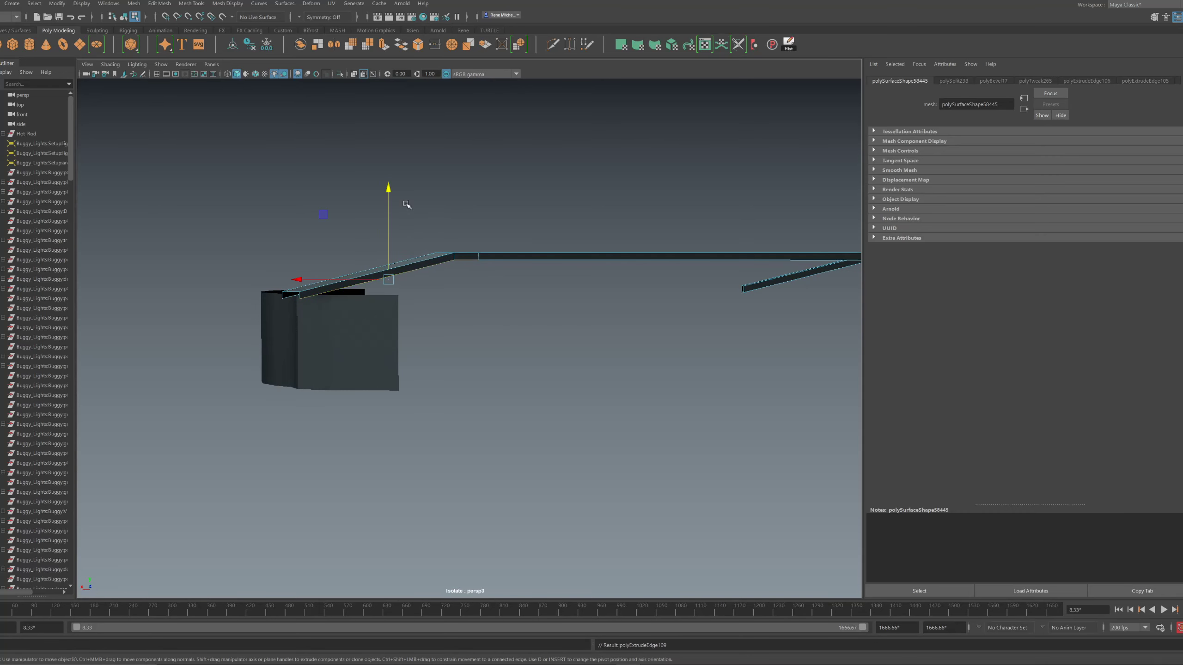
Extrude the lower edges of the frame's sloped arm downward into a side wall, level them and adjust their height with point snapping
{"action": "left_click_drag", "start_coordinate": [407, 205], "coordinate": [400, 423], "text": "shift"}
{"action": "key", "text": "r"}
{"action": "key", "text": "v"}
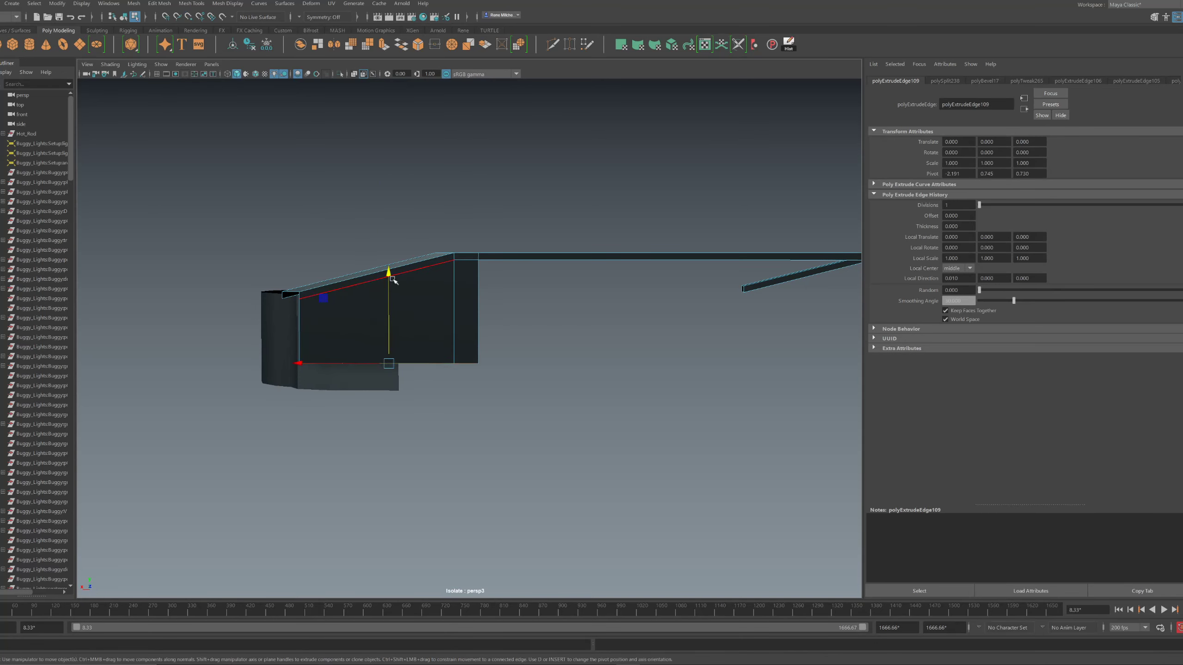
{"action": "left_click_drag", "start_coordinate": [393, 279], "coordinate": [431, 301]}
{"action": "key", "text": "F8"}
{"action": "left_click", "coordinate": [506, 200]}
{"action": "left_click_drag", "start_coordinate": [506, 201], "coordinate": [551, 272], "text": "alt"}
{"action": "left_click", "coordinate": [341, 75]}
Isolate the device body, duplicate the faces along one half of its underside as a separate strip and center the strip's pivot
{"action": "right_click_drag", "start_coordinate": [652, 278], "coordinate": [563, 237], "text": "alt"}
{"action": "left_click_drag", "start_coordinate": [563, 238], "coordinate": [619, 273], "text": "alt"}
{"action": "left_click", "coordinate": [581, 321]}
{"action": "left_click", "coordinate": [341, 74]}
{"action": "right_click_drag", "start_coordinate": [659, 393], "coordinate": [658, 395]}
{"action": "left_click", "coordinate": [376, 320]}
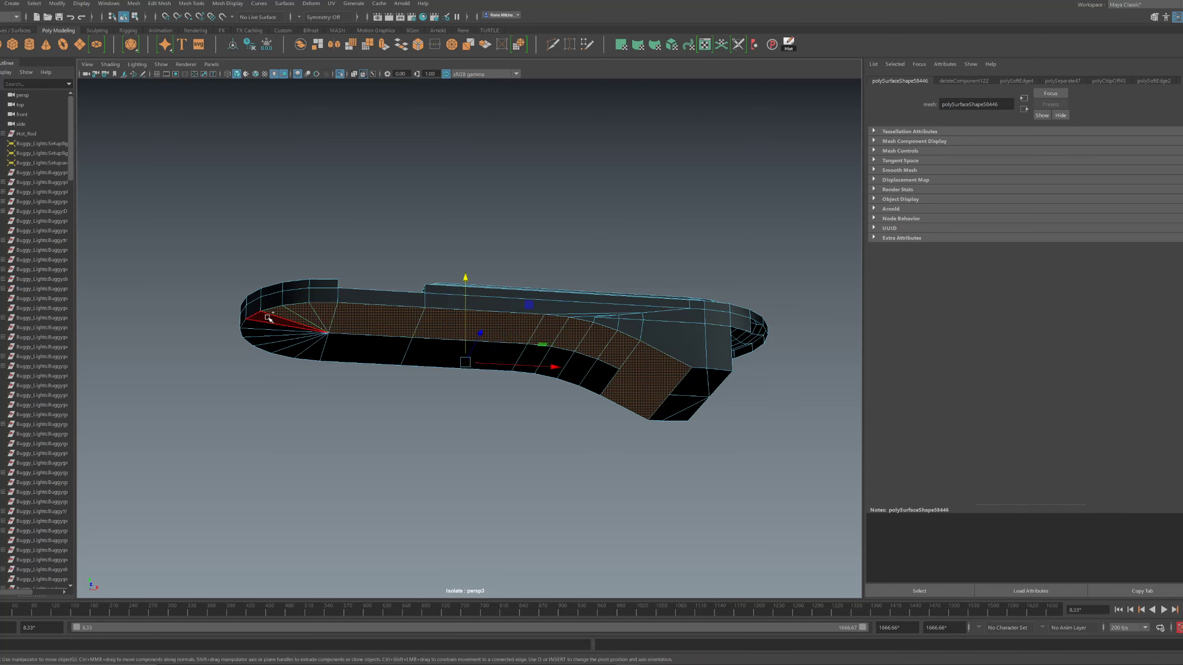
{"action": "right_click_drag", "start_coordinate": [350, 321], "coordinate": [369, 350], "text": "shift"}
{"action": "right_click_drag", "start_coordinate": [346, 497], "coordinate": [339, 485], "text": "shift"}
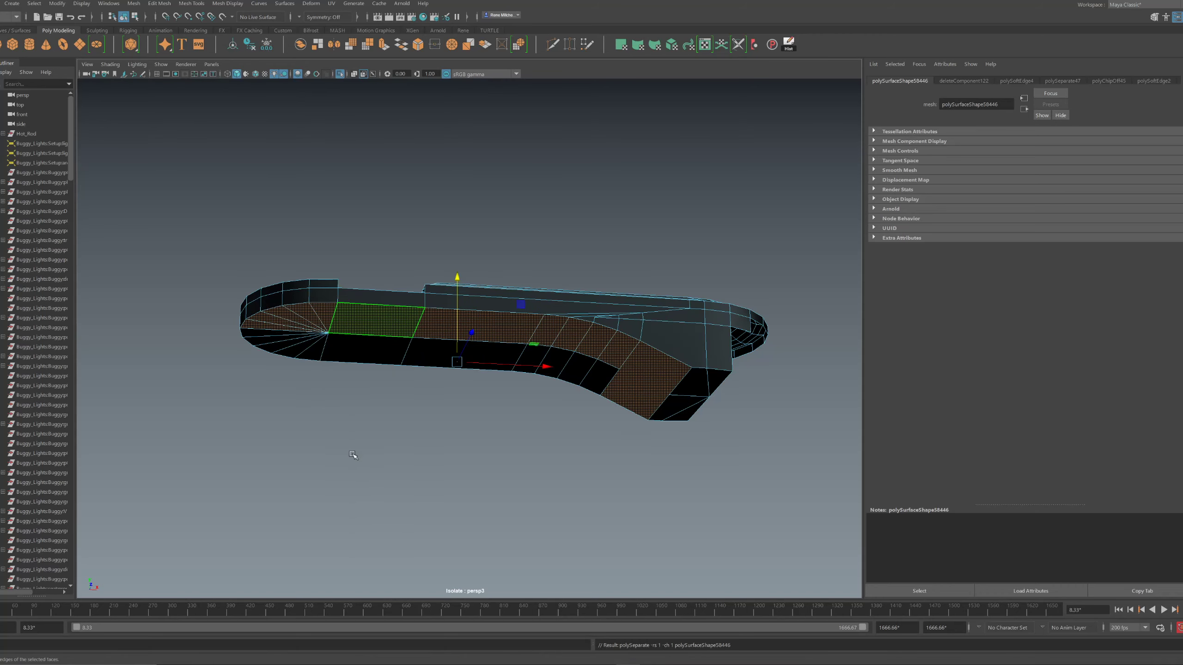
{"action": "left_click", "coordinate": [57, 4]}
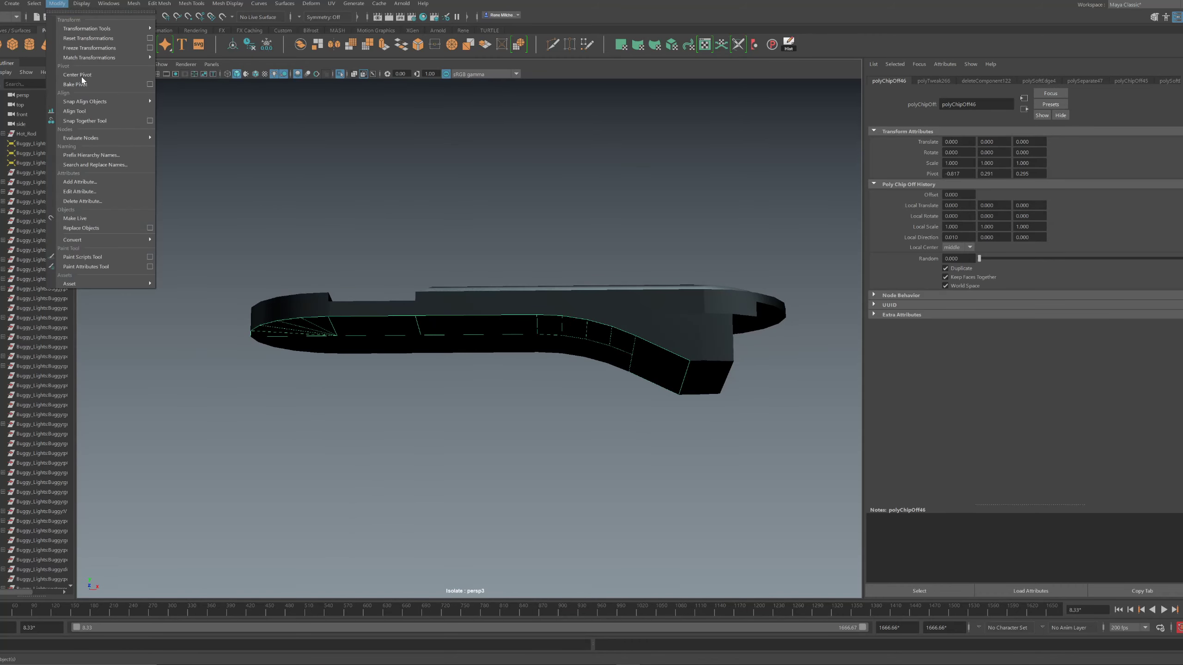
{"action": "left_click", "coordinate": [81, 76]}
Move the duplicated underside strip slightly downward and extrude its faces to give it thickness
{"action": "key", "text": "w"}
{"action": "left_click_drag", "start_coordinate": [363, 224], "coordinate": [400, 238], "text": "alt"}
{"action": "left_click_drag", "start_coordinate": [462, 262], "coordinate": [460, 277]}
{"action": "key", "text": "ctrl+e"}
{"action": "left_click_drag", "start_coordinate": [591, 361], "coordinate": [377, 315], "text": "alt"}
Select all faces on the bottom of the thickened strip, including the fan at its rounded end, and delete them
{"action": "left_click", "coordinate": [638, 398]}
{"action": "double_click", "coordinate": [430, 324]}
{"action": "left_click", "coordinate": [596, 394]}
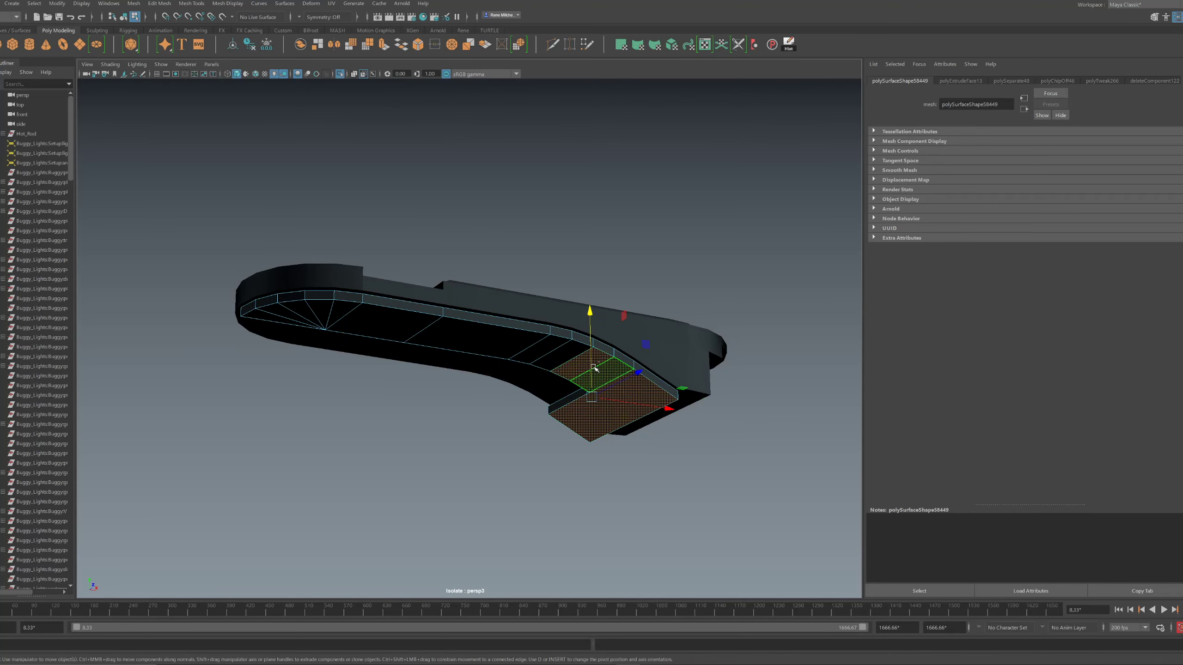
{"action": "left_click", "coordinate": [531, 349], "text": "shift"}
{"action": "left_click", "coordinate": [489, 340], "text": "shift"}
{"action": "left_click", "coordinate": [368, 318], "text": "shift"}
{"action": "left_click", "coordinate": [336, 312], "text": "shift"}
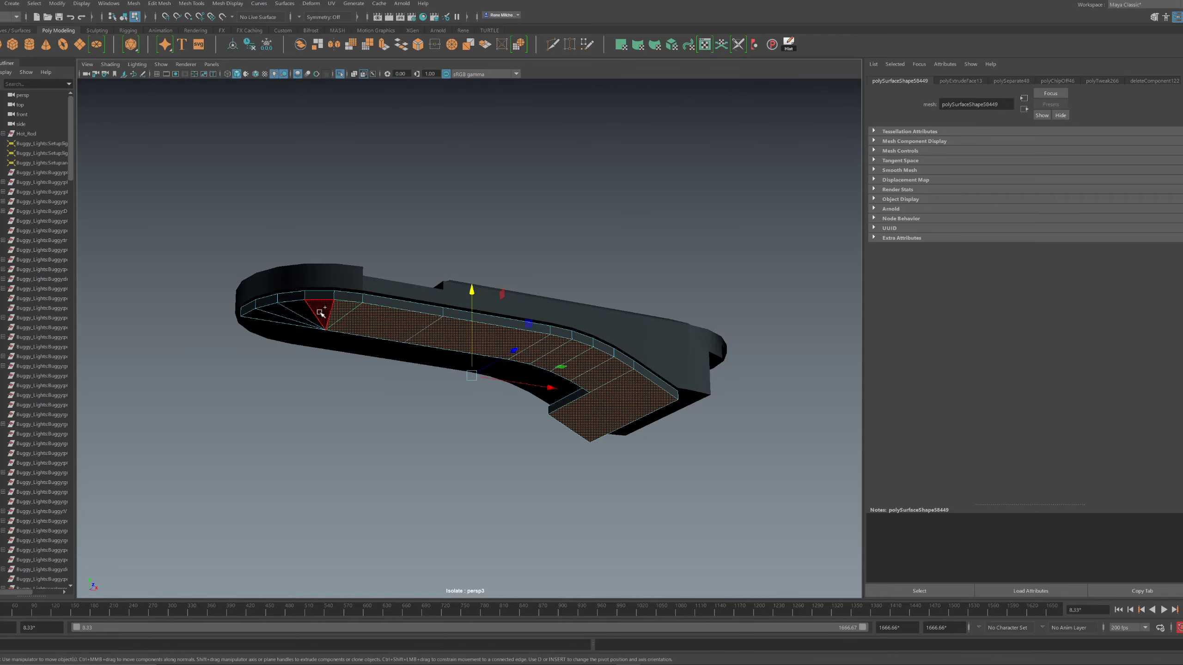
{"action": "key", "text": "Delete"}
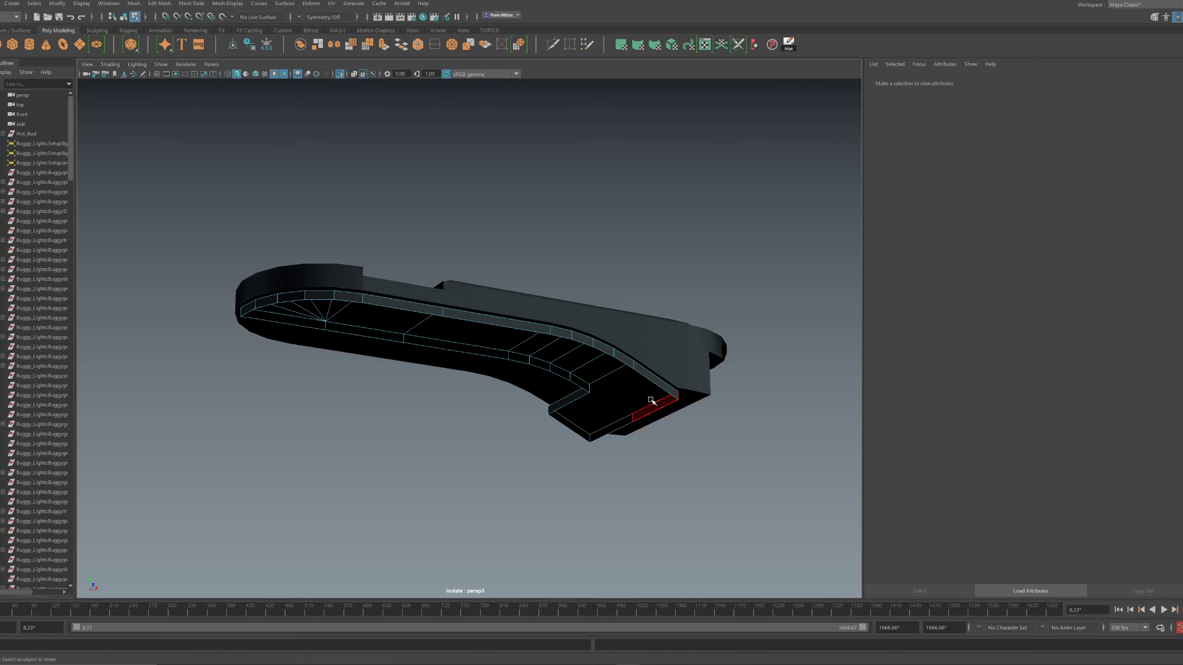
Delete the faces along the inner side of the strip and undo the most recent changes
{"action": "left_click_drag", "start_coordinate": [652, 401], "coordinate": [619, 366], "text": "alt"}
{"action": "mouse_move", "coordinate": [302, 372]}
{"action": "left_mouse_down", "text": "alt"}
{"action": "mouse_move", "coordinate": [321, 369]}
{"action": "mouse_move", "coordinate": [311, 368]}
{"action": "left_mouse_up", "text": "alt"}
{"action": "left_click_drag", "start_coordinate": [279, 364], "coordinate": [802, 504]}
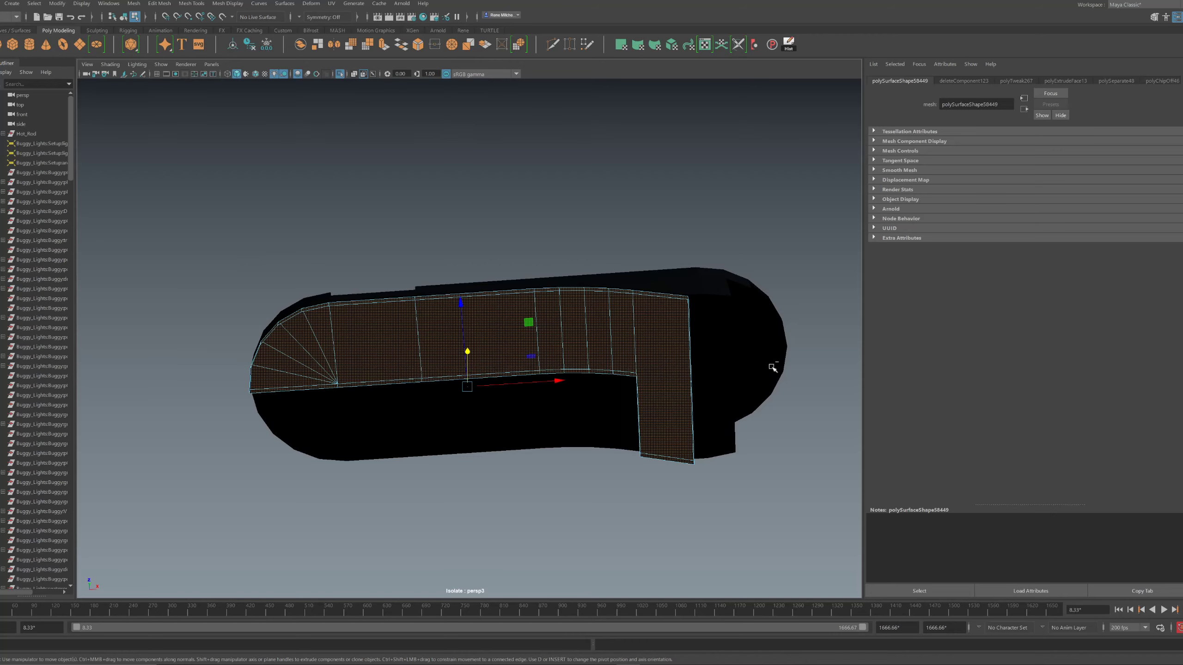
{"action": "left_click_drag", "start_coordinate": [771, 367], "coordinate": [657, 363], "text": "alt"}
{"action": "key", "text": "Delete"}
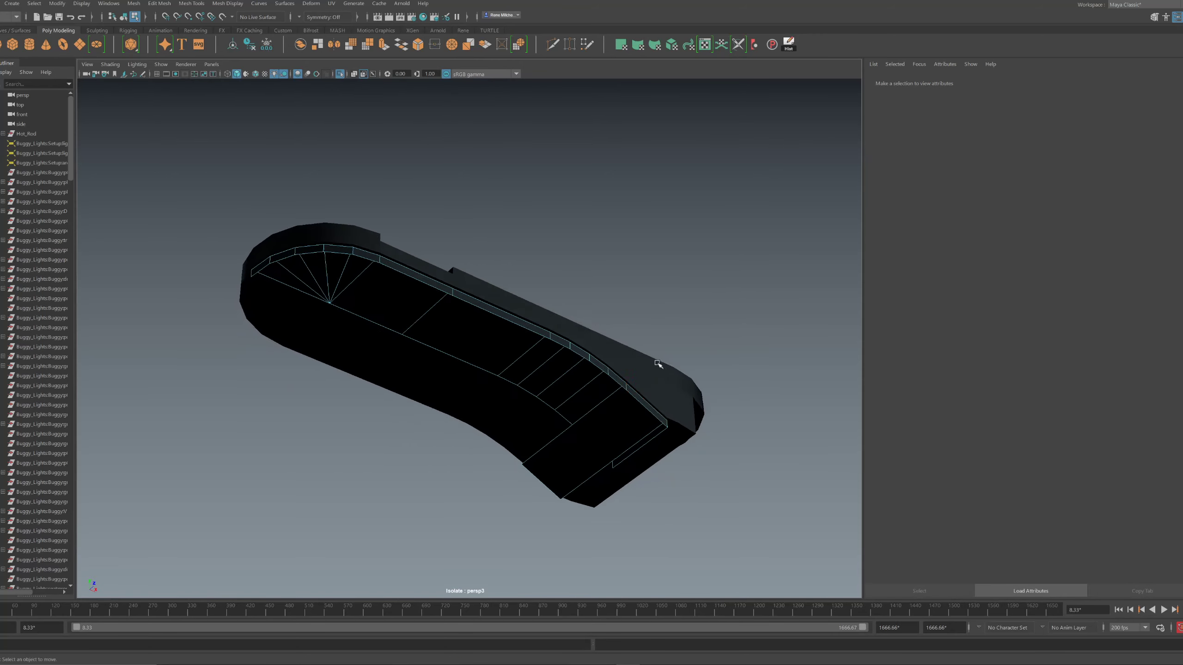
{"action": "key", "text": "ctrl+z"}
{"action": "key", "text": "ctrl+z"}
{"action": "key", "text": "ctrl+z"}
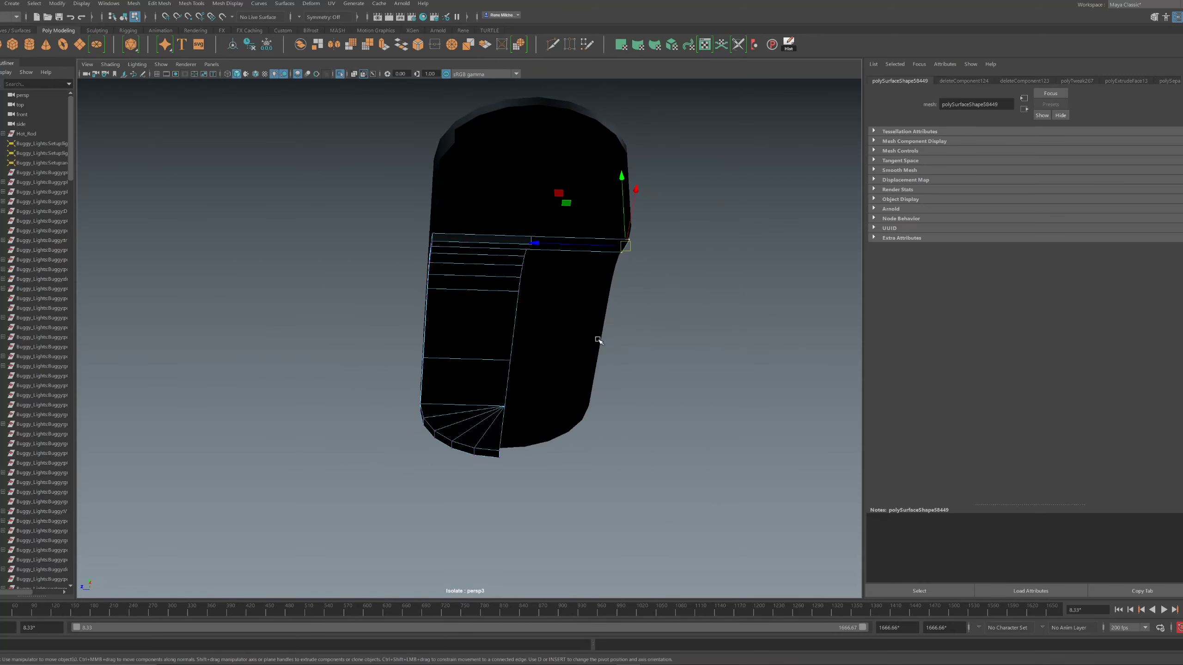
Snap the end wall's corner vertices across the body's underside and merge the strip's overlapping vertices
{"action": "left_click_drag", "start_coordinate": [598, 339], "coordinate": [581, 306], "text": "alt"}
{"action": "key", "text": "v"}
{"action": "left_click_drag", "start_coordinate": [506, 208], "coordinate": [501, 207]}
{"action": "left_click_drag", "start_coordinate": [794, 570], "coordinate": [317, 184]}
{"action": "right_click_drag", "start_coordinate": [568, 269], "coordinate": [572, 226], "text": "shift"}
Extrude the lower edges of the strip's curved outer wall and move them outward and down into a flared flange
{"action": "left_click_drag", "start_coordinate": [573, 227], "coordinate": [534, 373], "text": "alt"}
{"action": "right_click_drag", "start_coordinate": [534, 374], "coordinate": [532, 335]}
{"action": "left_click", "coordinate": [590, 309]}
{"action": "left_click_drag", "start_coordinate": [591, 309], "coordinate": [276, 311], "text": "alt"}
{"action": "double_click", "coordinate": [280, 320], "text": "shift"}
{"action": "left_click_drag", "start_coordinate": [390, 310], "coordinate": [390, 322], "text": "alt"}
{"action": "key", "text": "ctrl+e"}
{"action": "key", "text": "w"}
{"action": "left_click_drag", "start_coordinate": [466, 271], "coordinate": [534, 327]}
{"action": "left_click", "coordinate": [340, 74]}
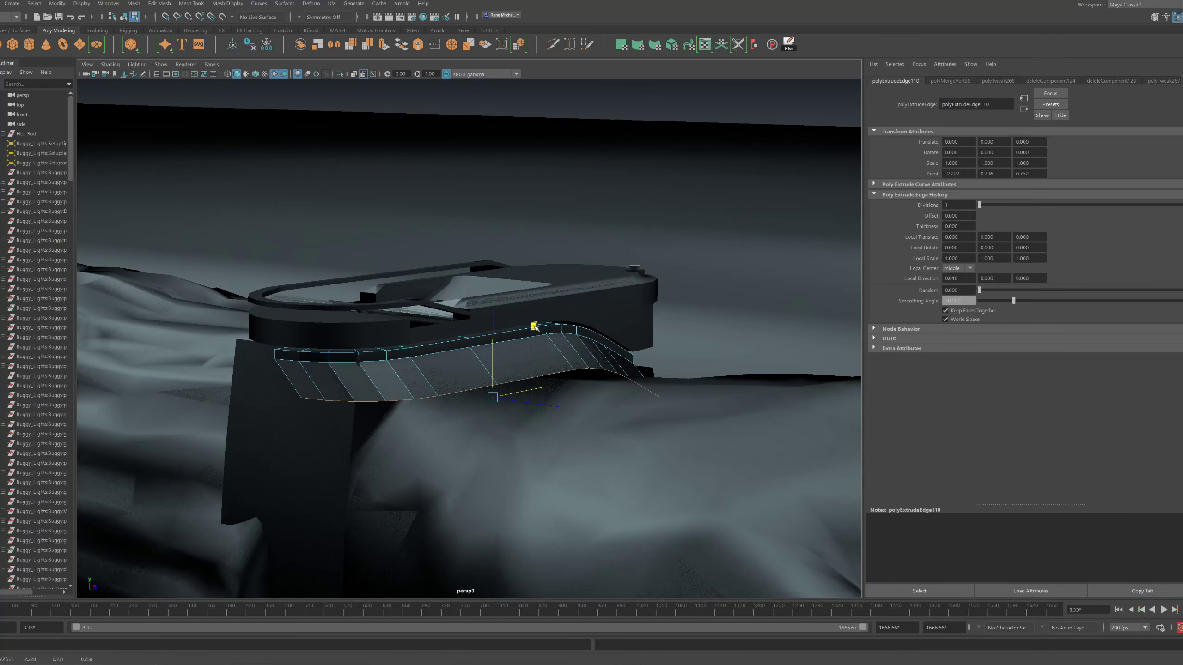
{"action": "key", "text": "w"}
{"action": "mouse_move", "coordinate": [469, 271]}
{"action": "left_mouse_down"}
{"action": "mouse_move", "coordinate": [470, 295]}
{"action": "mouse_move", "coordinate": [470, 283]}
{"action": "left_mouse_up"}
Try to bevel the bend edges between the strip's wall and its flared flange
{"action": "left_click_drag", "start_coordinate": [549, 289], "coordinate": [472, 291], "text": "alt"}
{"action": "key", "text": "ctrl+b"}
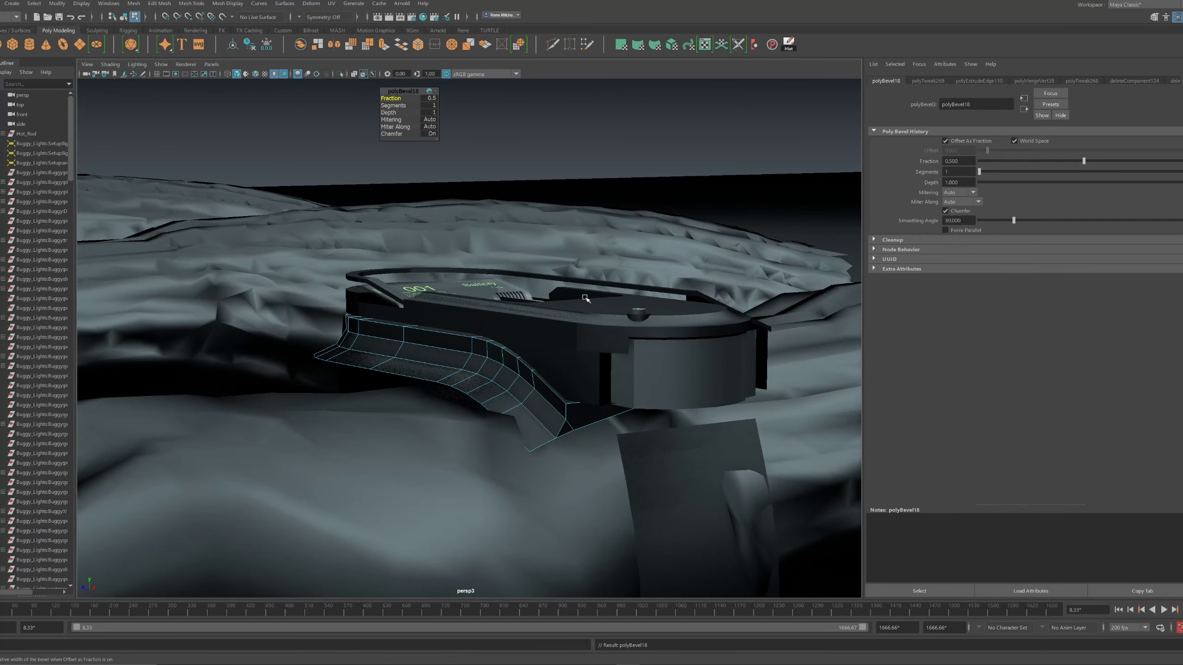
{"action": "key", "text": "ctrl+z"}
{"action": "key", "text": "ctrl+z"}
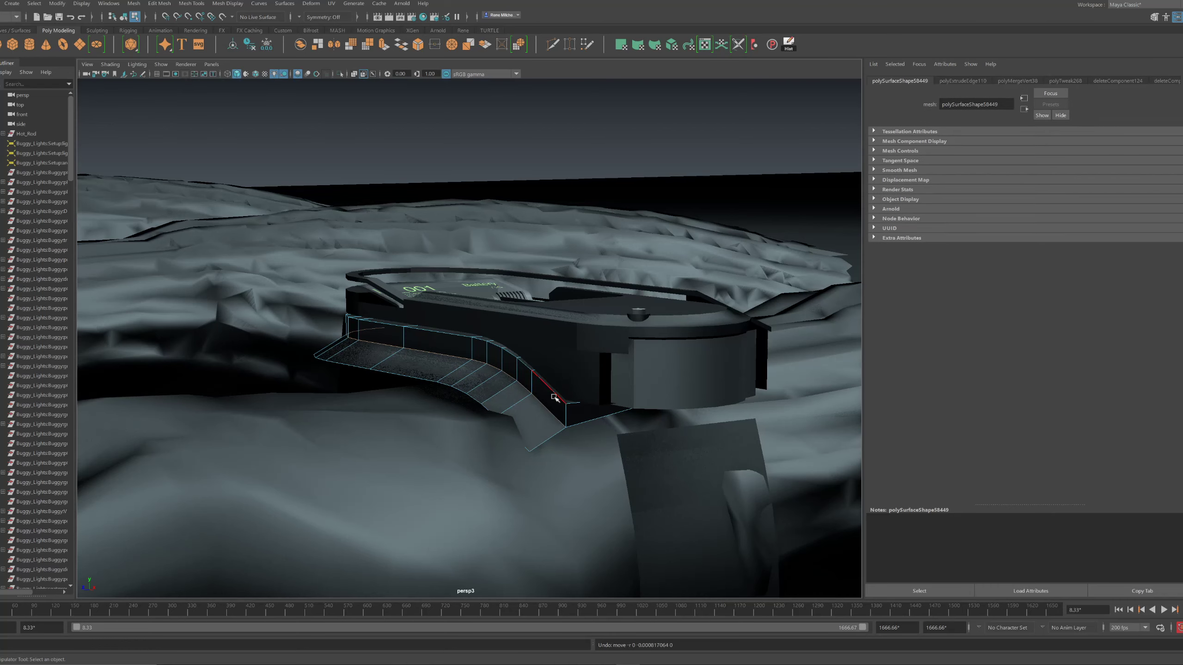
Extrude the bottom edge of the strip's end wall downward
{"action": "key", "text": "w"}
{"action": "key", "text": "ctrl+e"}
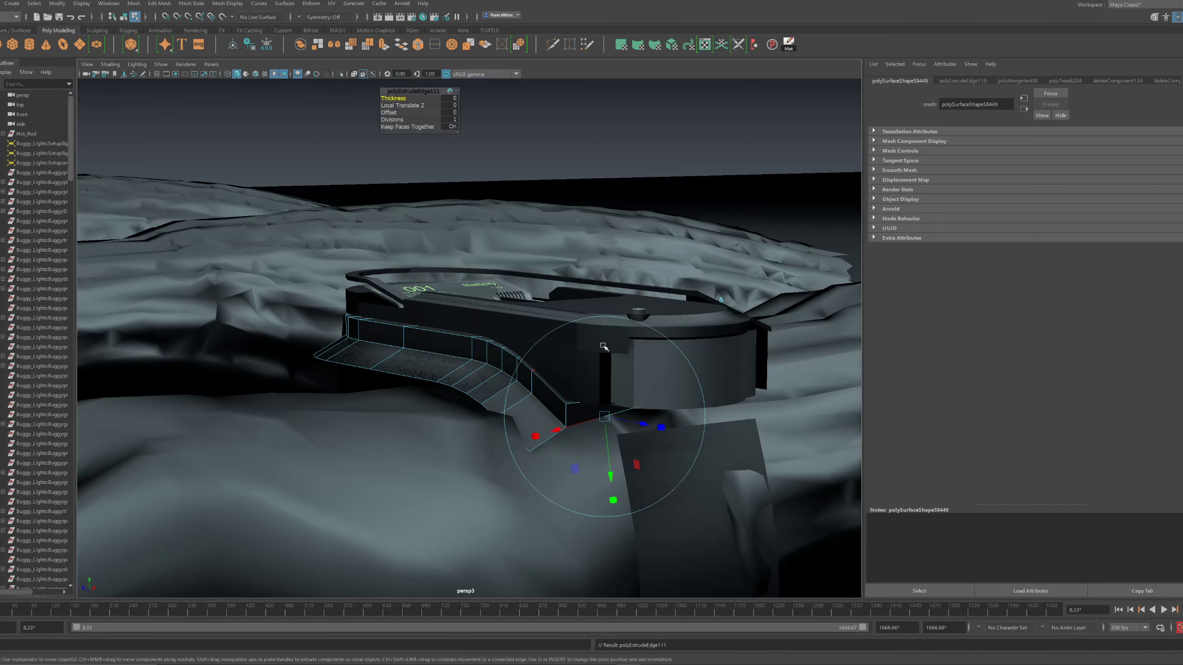
{"action": "key", "text": "w"}
{"action": "left_click_drag", "start_coordinate": [607, 330], "coordinate": [611, 359]}
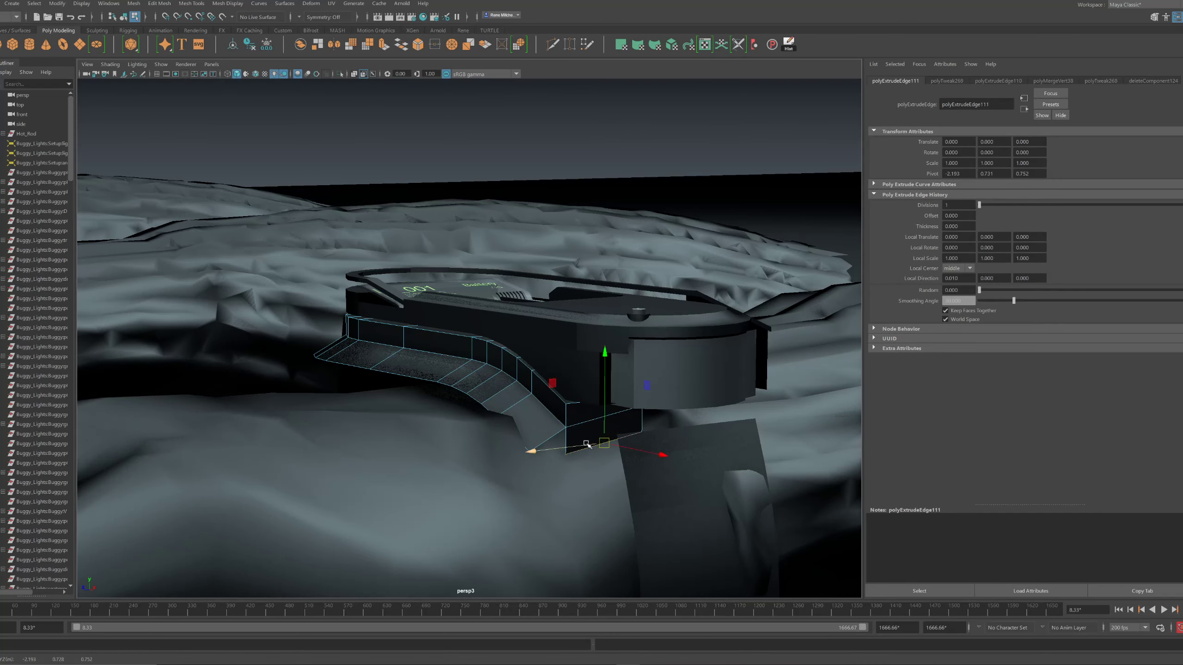
Snap the lower corner vertex of the extruded end face to the flange's corner and merge the two
{"action": "key", "text": "F9"}
{"action": "left_click", "coordinate": [567, 454]}
{"action": "key", "text": "v"}
{"action": "left_click_drag", "start_coordinate": [567, 454], "coordinate": [545, 467]}
{"action": "right_click_drag", "start_coordinate": [599, 395], "coordinate": [616, 301], "text": "shift"}
{"action": "left_click", "coordinate": [577, 448]}
{"action": "left_click_drag", "start_coordinate": [576, 449], "coordinate": [658, 383], "text": "alt"}
{"action": "left_click", "coordinate": [673, 397]}
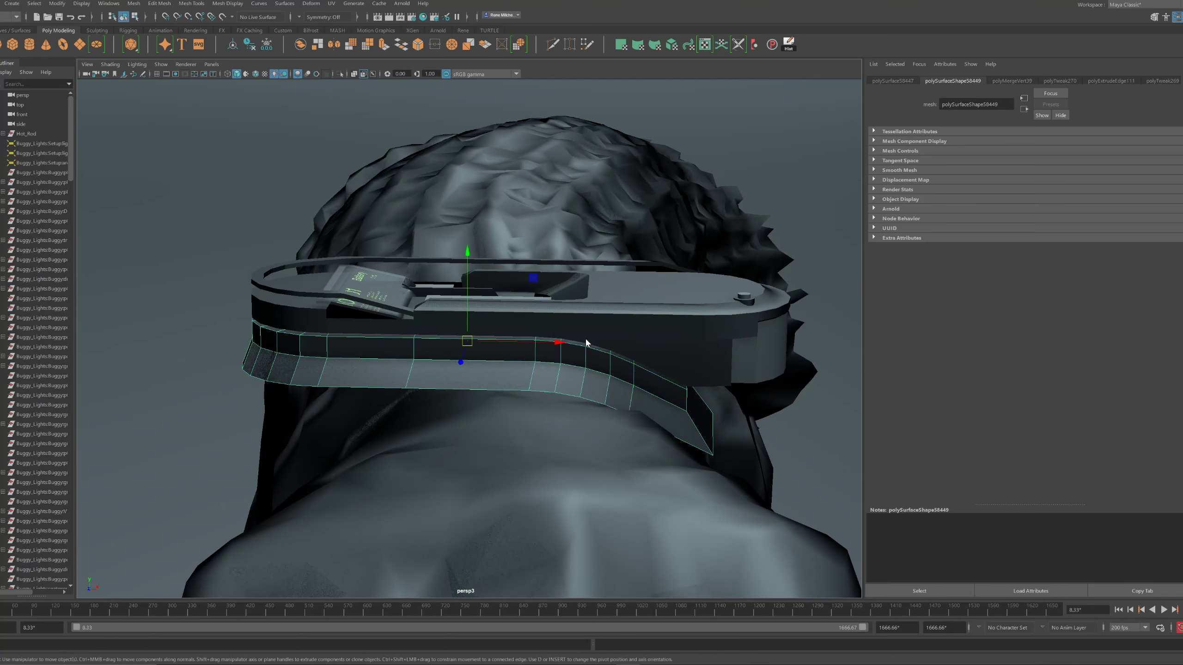
Try another bevel on the strip with its joined end corner
{"action": "left_click_drag", "start_coordinate": [527, 356], "coordinate": [632, 369], "text": "alt"}
{"action": "key", "text": "ctrl+b"}
{"action": "key", "text": "ctrl+z"}
Align the corner vertex at the flange's rounded end with the end of the strip's wall using snapping
{"action": "left_click", "coordinate": [596, 385]}
{"action": "left_click_drag", "start_coordinate": [538, 367], "coordinate": [451, 363], "text": "alt"}
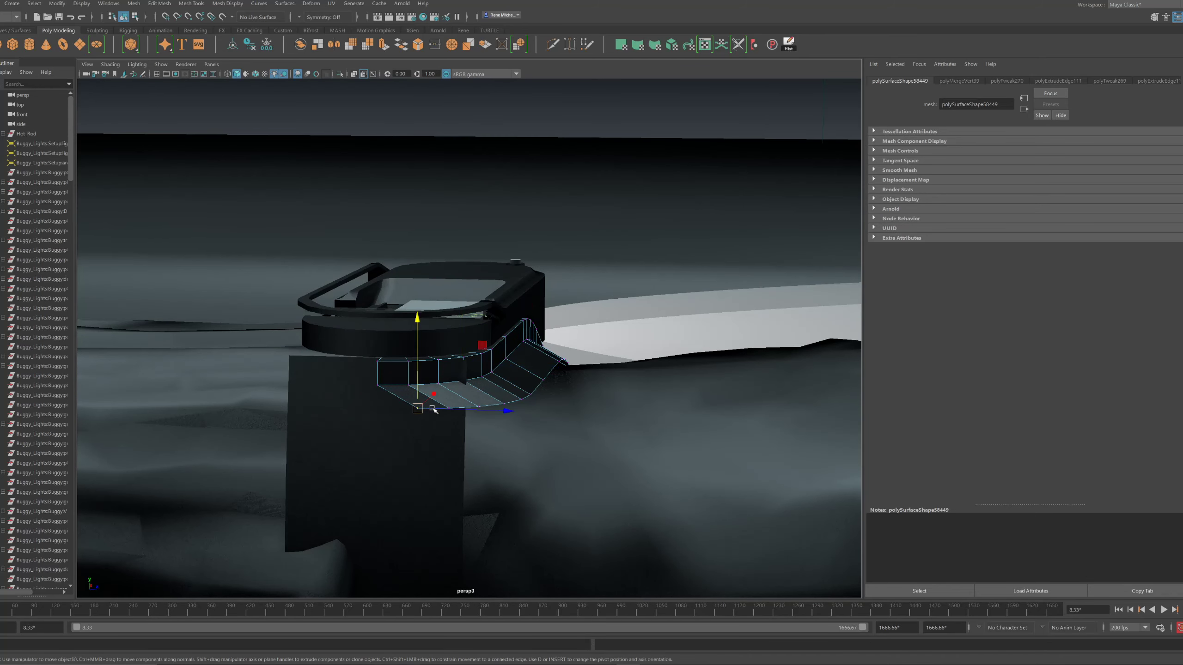
{"action": "left_click", "coordinate": [390, 387]}
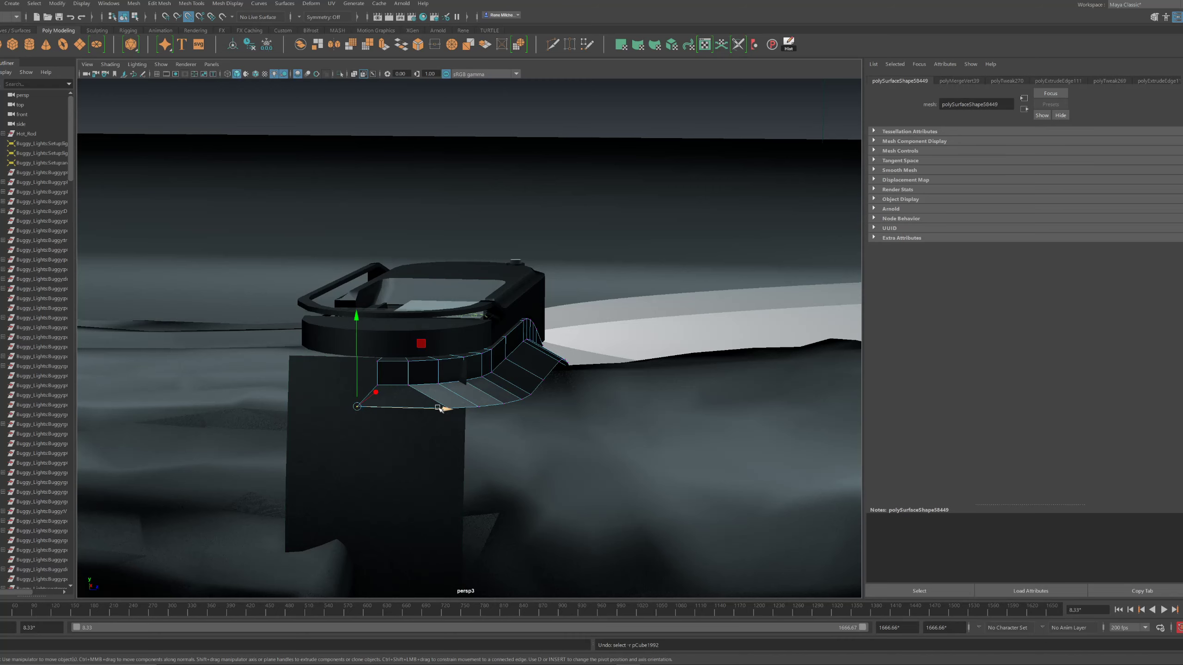
{"action": "left_click_drag", "start_coordinate": [440, 409], "coordinate": [393, 386]}
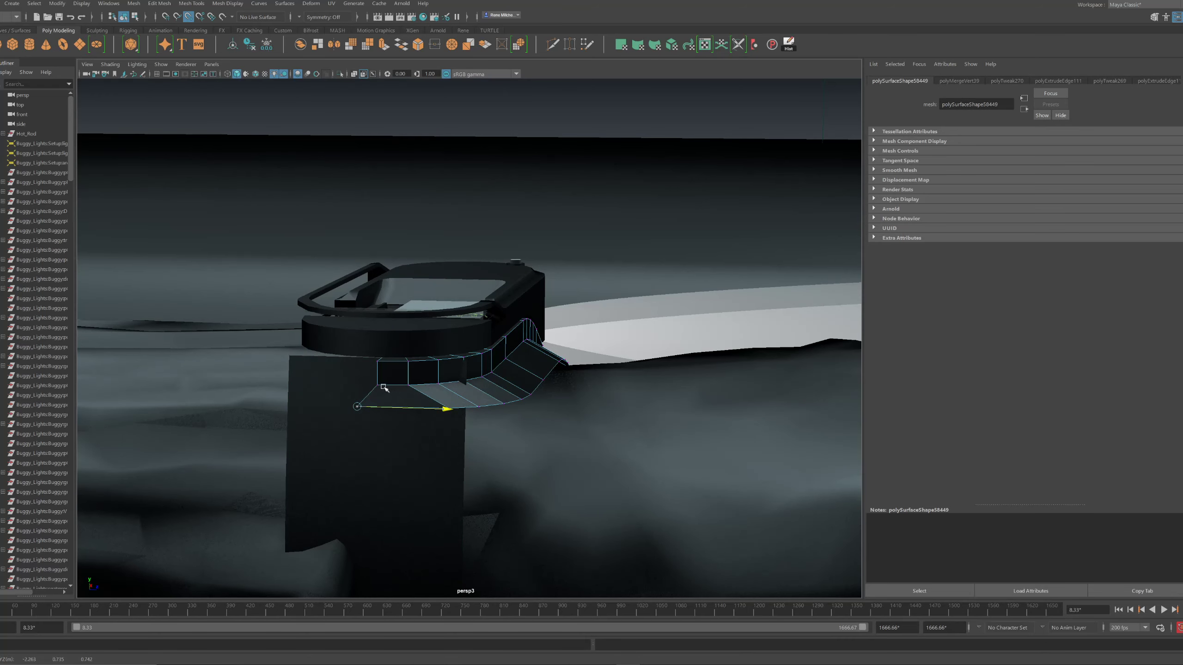
{"action": "left_click_drag", "start_coordinate": [404, 384], "coordinate": [516, 373], "text": "alt"}
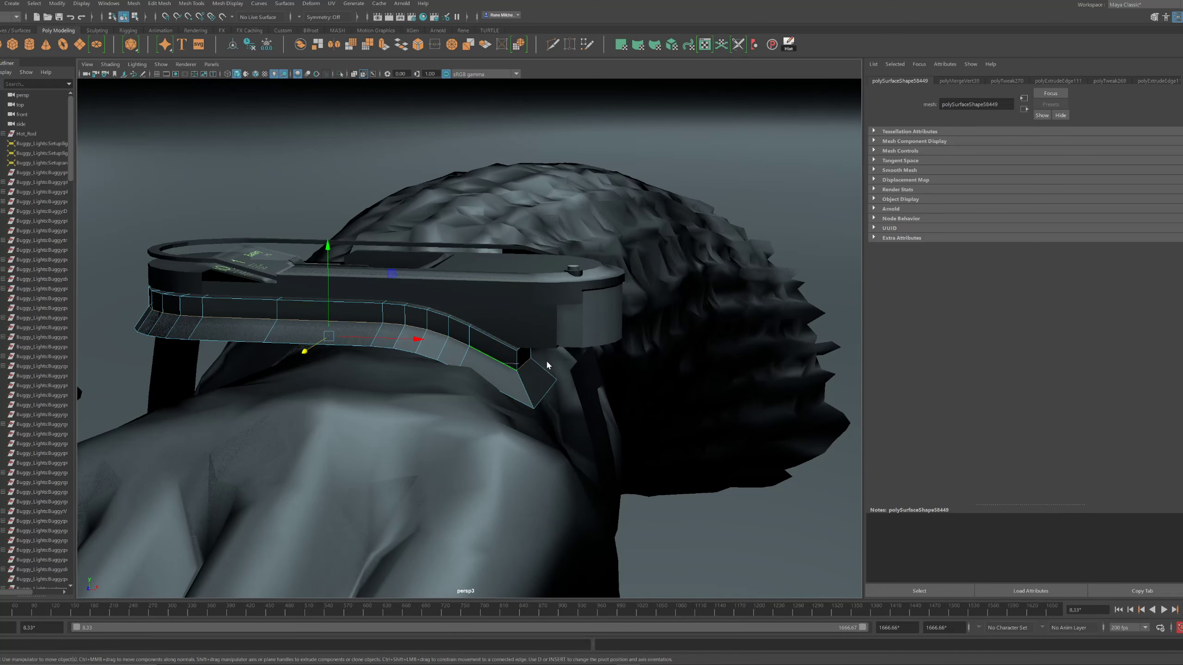
Bevel the crease edges between the strip and the flange with a fraction of 0.9 and several segments
{"action": "key", "text": "ctrl+b"}
{"action": "middle_click_drag", "start_coordinate": [498, 318], "coordinate": [565, 315], "text": "alt"}
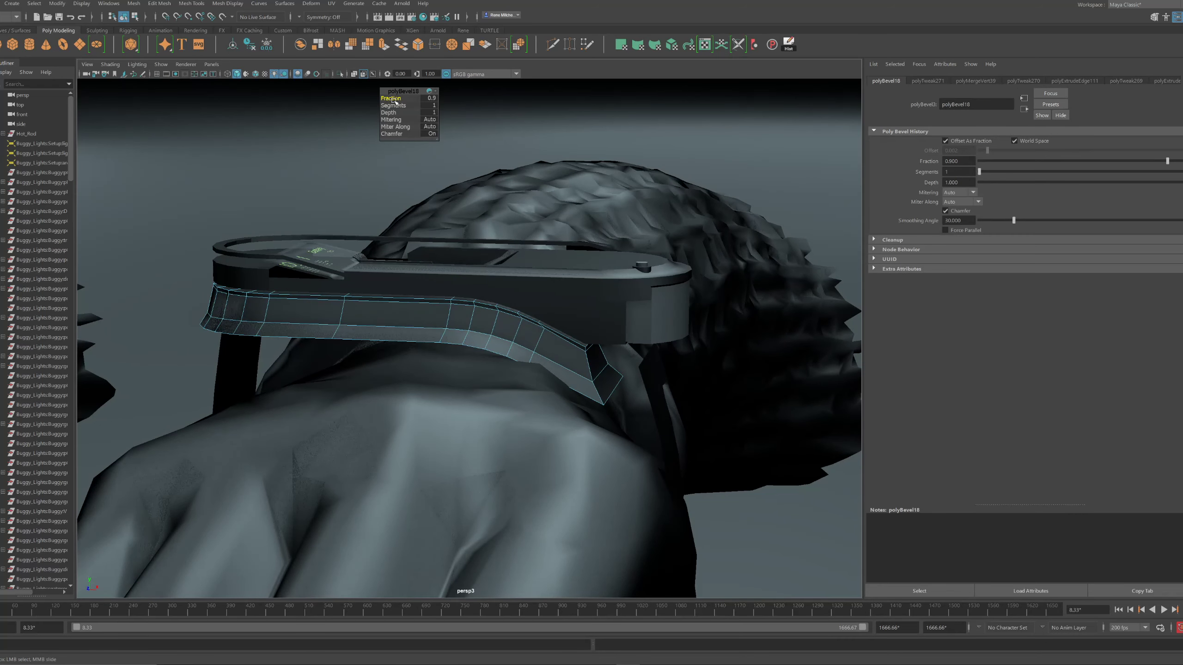
{"action": "middle_click_drag", "start_coordinate": [393, 106], "coordinate": [400, 107]}
{"action": "left_click_drag", "start_coordinate": [509, 239], "coordinate": [486, 272], "text": "alt"}
{"action": "scroll", "coordinate": [488, 253], "scroll_direction": "down", "scroll_amount": 5}
{"action": "scroll", "coordinate": [508, 285], "scroll_direction": "up", "scroll_amount": 6}
Bevel the strip's upper edge loop with a fraction of 0.9 and 3 segments, and merge the mesh's overlapping vertices
{"action": "double_click", "coordinate": [479, 310]}
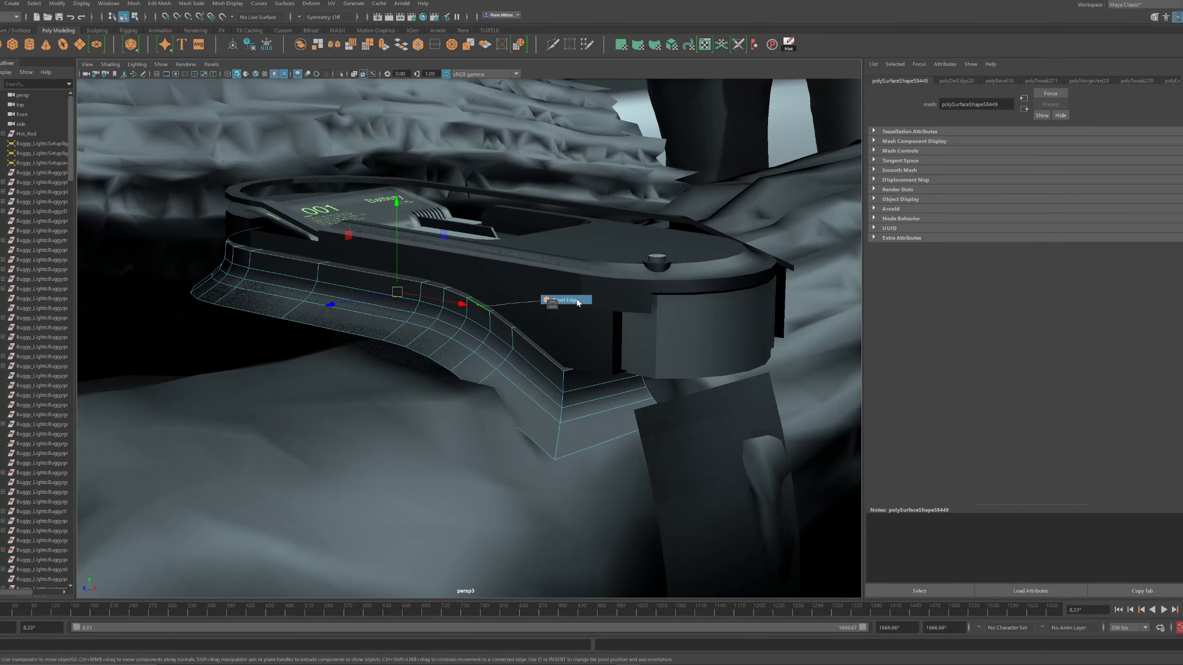
{"action": "right_click_drag", "start_coordinate": [577, 302], "coordinate": [578, 301], "text": "shift"}
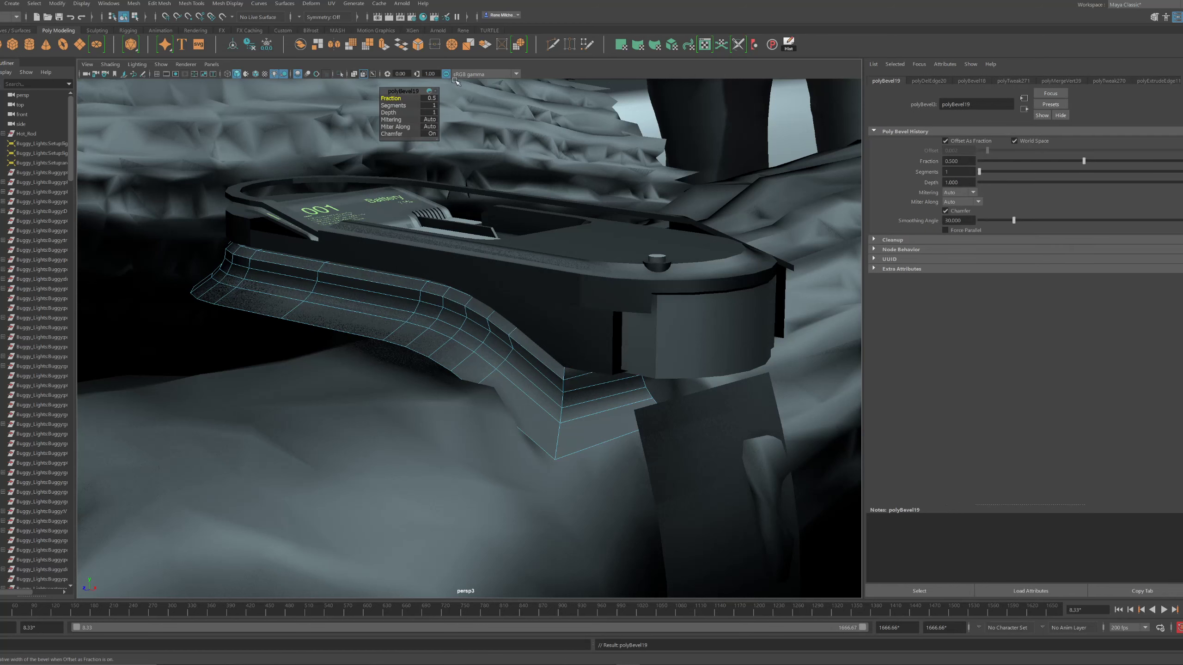
{"action": "left_click_drag", "start_coordinate": [395, 106], "coordinate": [403, 107]}
{"action": "left_click_drag", "start_coordinate": [391, 98], "coordinate": [399, 99]}
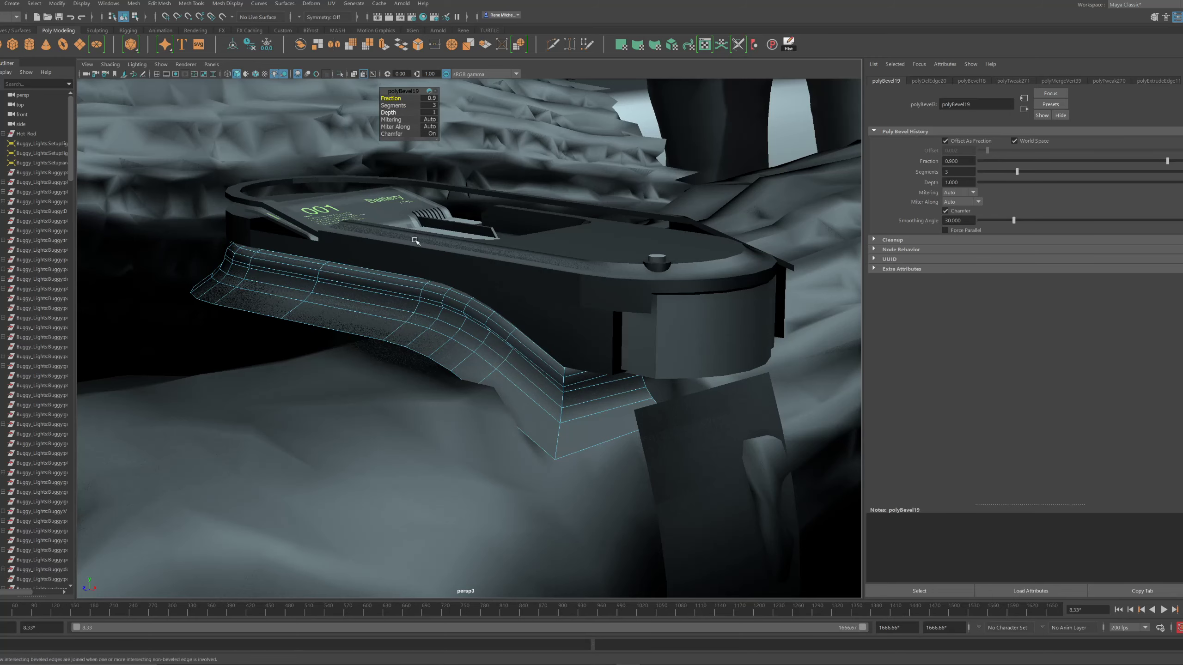
{"action": "key", "text": "w"}
{"action": "left_click_drag", "start_coordinate": [464, 427], "coordinate": [466, 426]}
{"action": "right_click_drag", "start_coordinate": [752, 277], "coordinate": [752, 277], "text": "shift"}
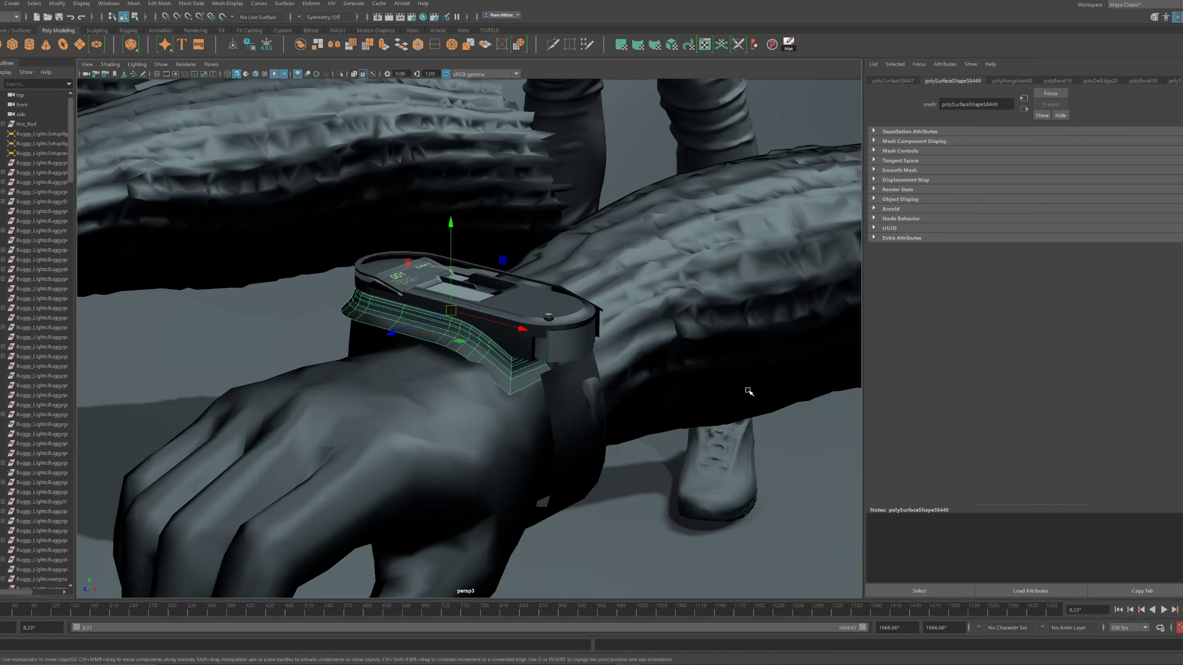
Assign the existing RENE_Dark_Rubber material to the flared flange strip
{"action": "left_click", "coordinate": [682, 330]}
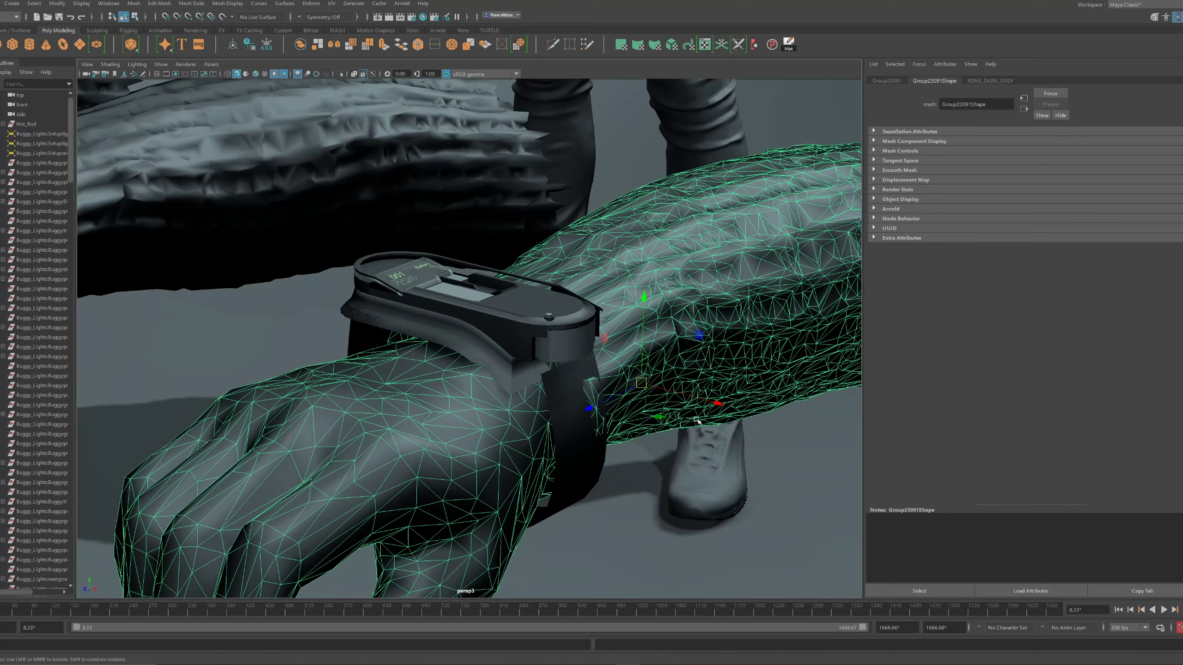
{"action": "left_click_drag", "start_coordinate": [682, 330], "coordinate": [748, 410], "text": "alt"}
{"action": "scroll", "coordinate": [692, 387], "scroll_direction": "up", "scroll_amount": 3}
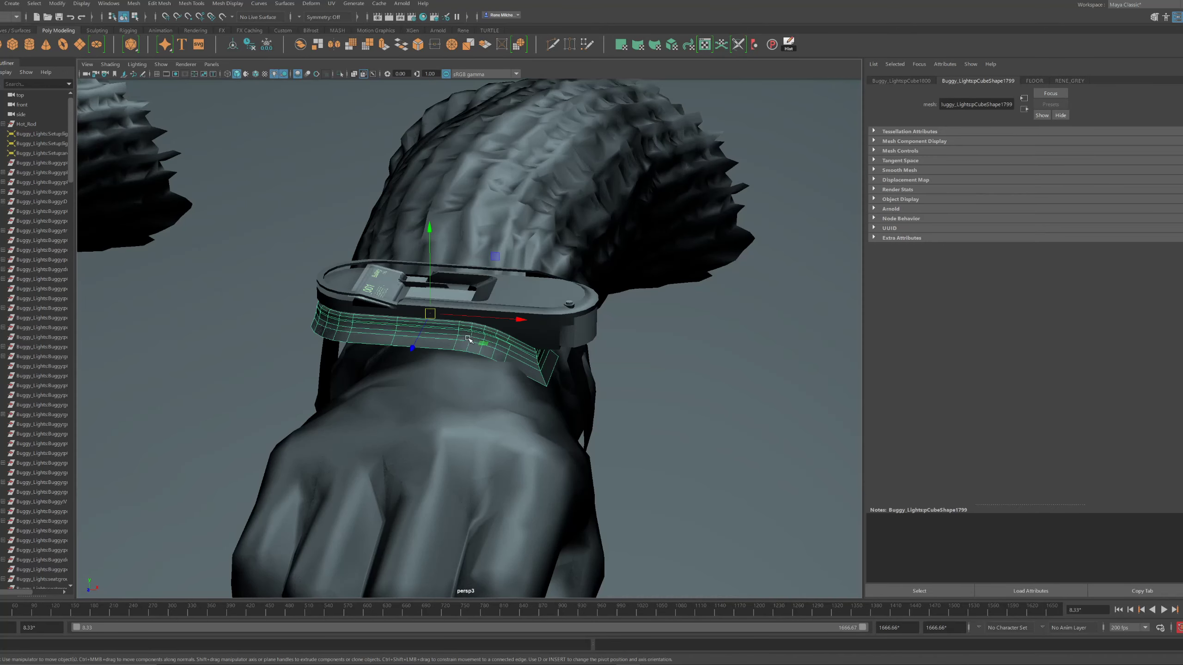
{"action": "right_click_drag", "start_coordinate": [466, 338], "coordinate": [578, 480]}
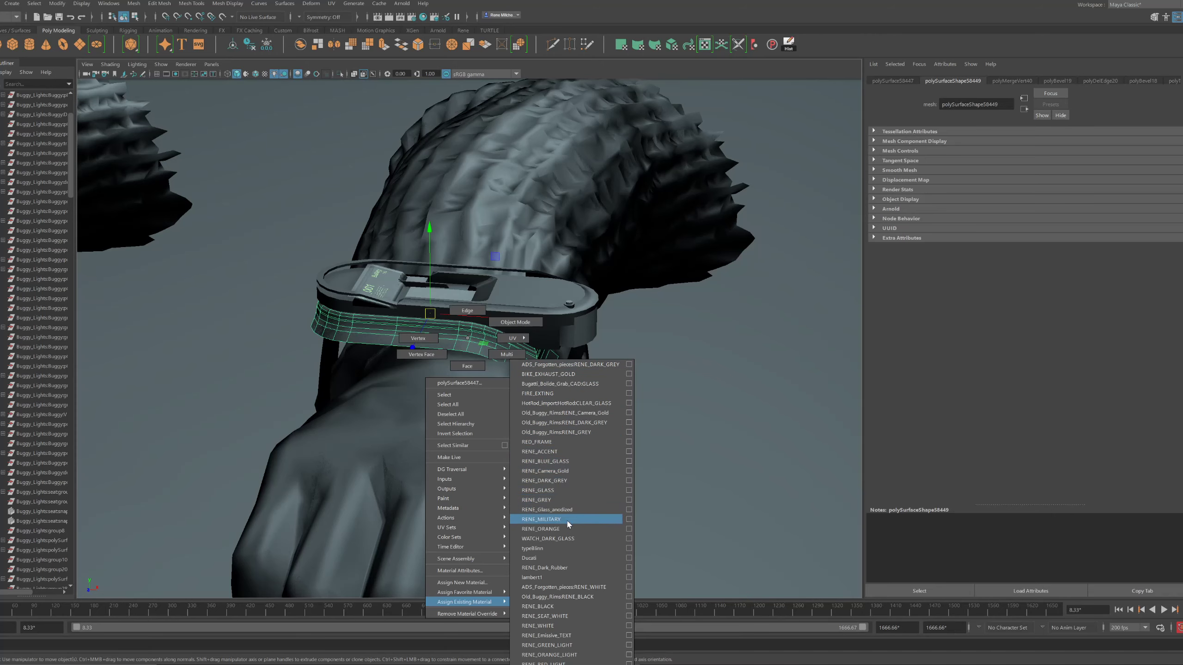
{"action": "right_click_drag", "start_coordinate": [566, 550], "coordinate": [566, 563]}
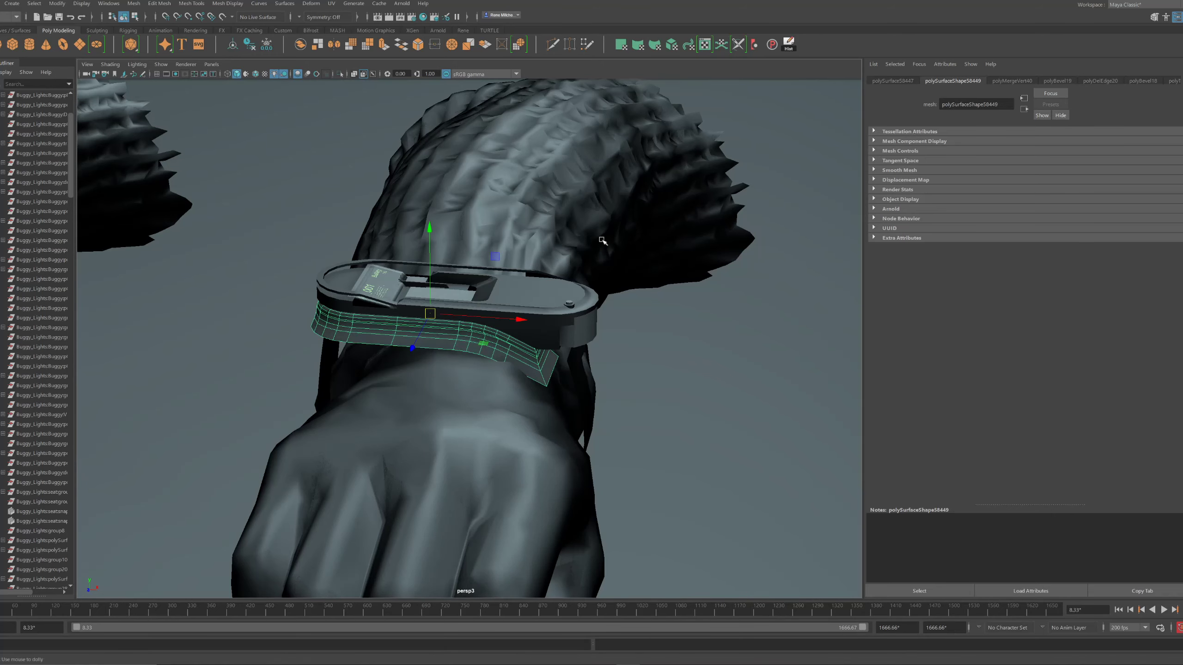
Duplicate the flange strip beneath the hand-facing side of the device
{"action": "scroll", "coordinate": [626, 266], "scroll_direction": "up", "scroll_amount": 3}
{"action": "left_click_drag", "start_coordinate": [626, 267], "coordinate": [520, 380], "text": "alt"}
{"action": "left_click", "coordinate": [692, 394]}
{"action": "left_click_drag", "start_coordinate": [692, 394], "coordinate": [540, 373], "text": "alt"}
{"action": "left_click_drag", "start_coordinate": [289, 254], "coordinate": [329, 158]}
{"action": "left_click", "coordinate": [630, 252]}
{"action": "left_click_drag", "start_coordinate": [631, 252], "coordinate": [466, 324], "text": "alt"}
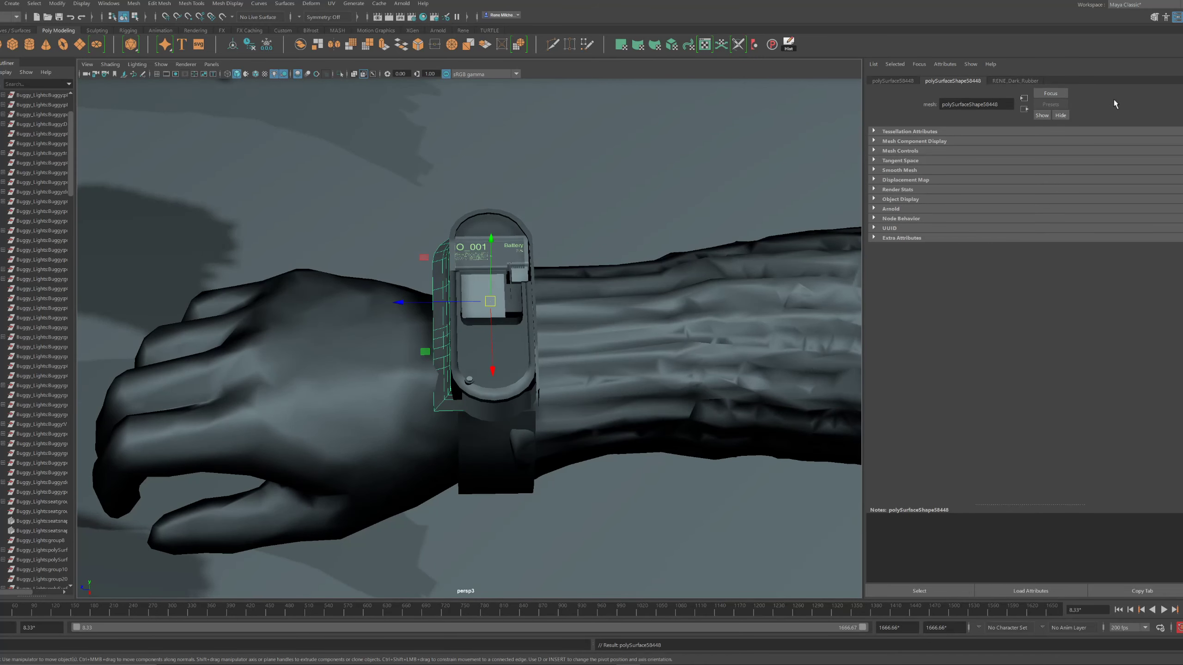
Mirror the duplicated flange with a Scale Z of -1 and position it along the device's forearm-facing side
{"action": "key", "text": "ctrl+a"}
{"action": "left_click_drag", "start_coordinate": [752, 237], "coordinate": [803, 215], "text": "alt"}
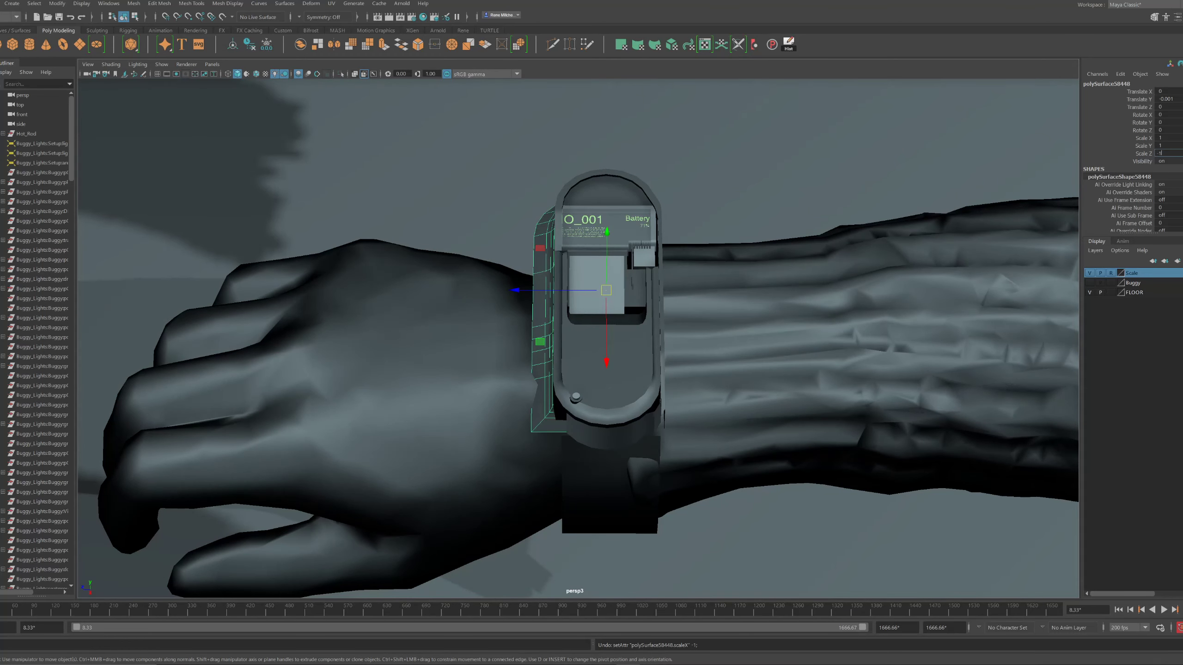
{"action": "left_click_drag", "start_coordinate": [784, 222], "coordinate": [583, 269], "text": "alt"}
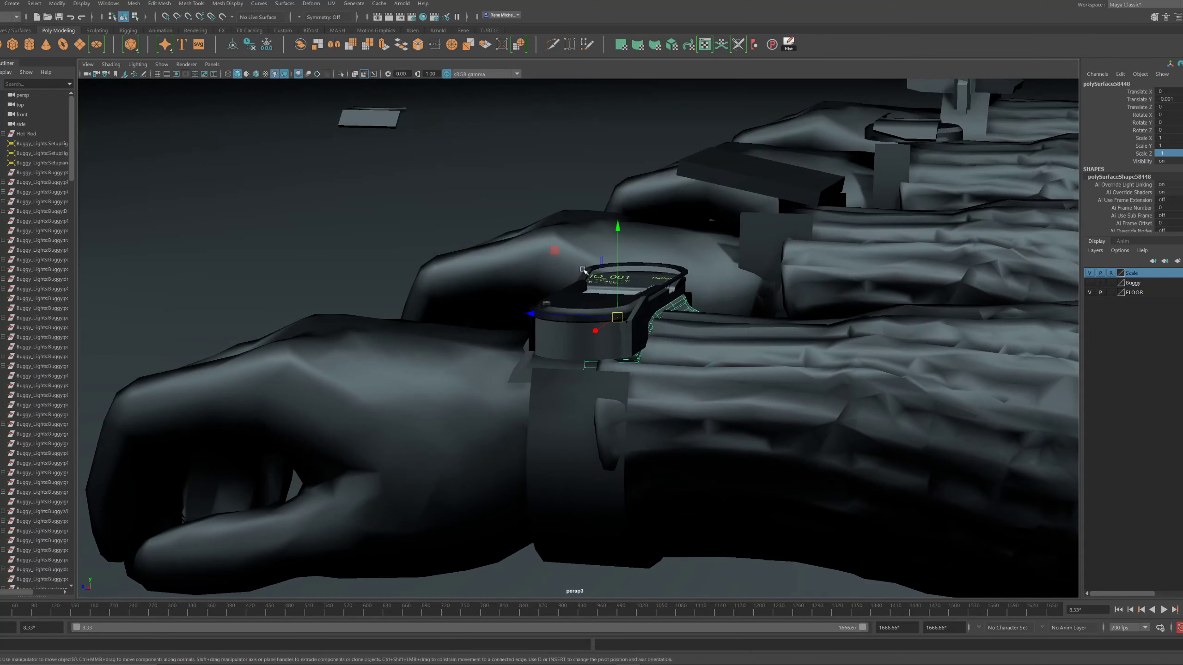
{"action": "left_click_drag", "start_coordinate": [563, 313], "coordinate": [539, 316]}
{"action": "left_click_drag", "start_coordinate": [554, 327], "coordinate": [601, 317], "text": "alt"}
{"action": "left_click", "coordinate": [702, 365]}
{"action": "left_click_drag", "start_coordinate": [700, 362], "coordinate": [590, 260], "text": "alt"}
{"action": "key", "text": "F11"}
{"action": "double_click", "coordinate": [679, 364]}
Duplicate the screw's base ring and head straight across to the opposite side of the device's rounded end
{"action": "left_click", "coordinate": [626, 356]}
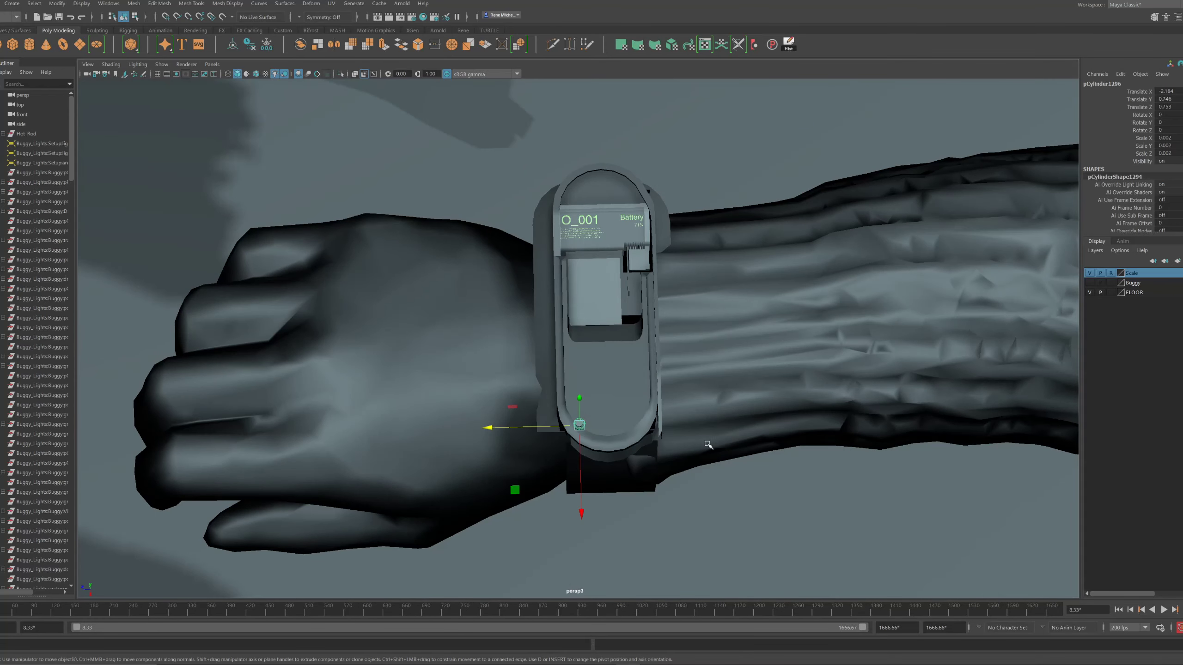
{"action": "key", "text": "f"}
{"action": "scroll", "coordinate": [705, 388], "scroll_direction": "down", "scroll_amount": 10}
{"action": "scroll", "coordinate": [670, 354], "scroll_direction": "up", "scroll_amount": 7}
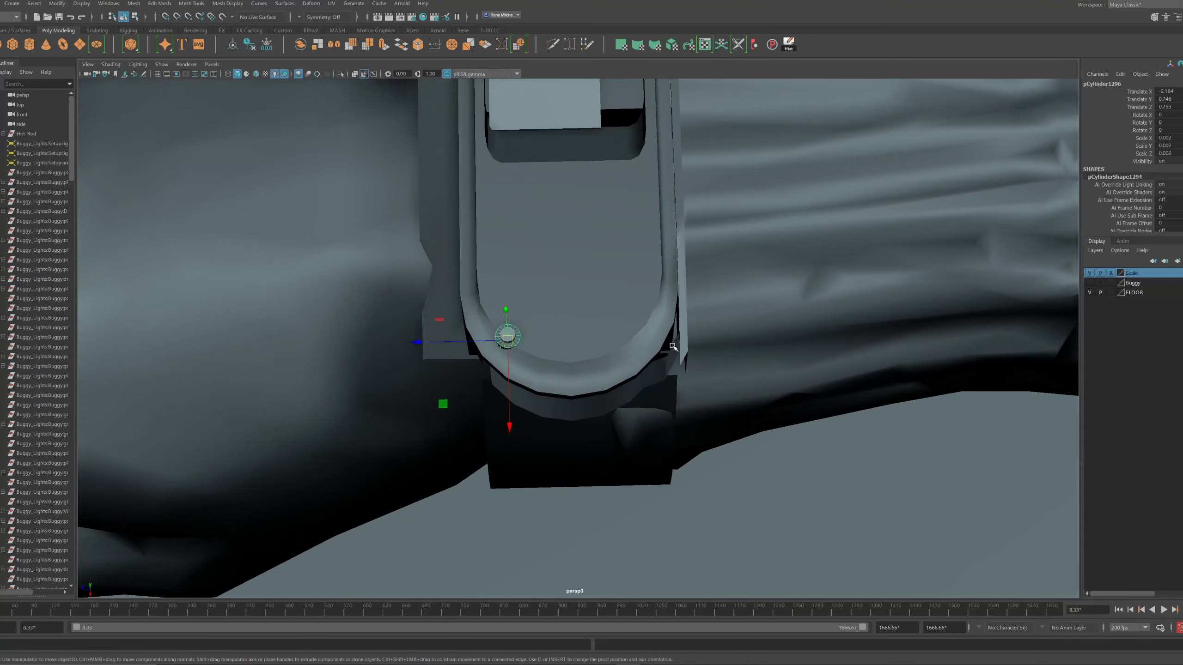
{"action": "middle_click_drag", "start_coordinate": [673, 344], "coordinate": [673, 404], "text": "alt"}
{"action": "left_click_drag", "start_coordinate": [440, 400], "coordinate": [556, 408], "text": "shift"}
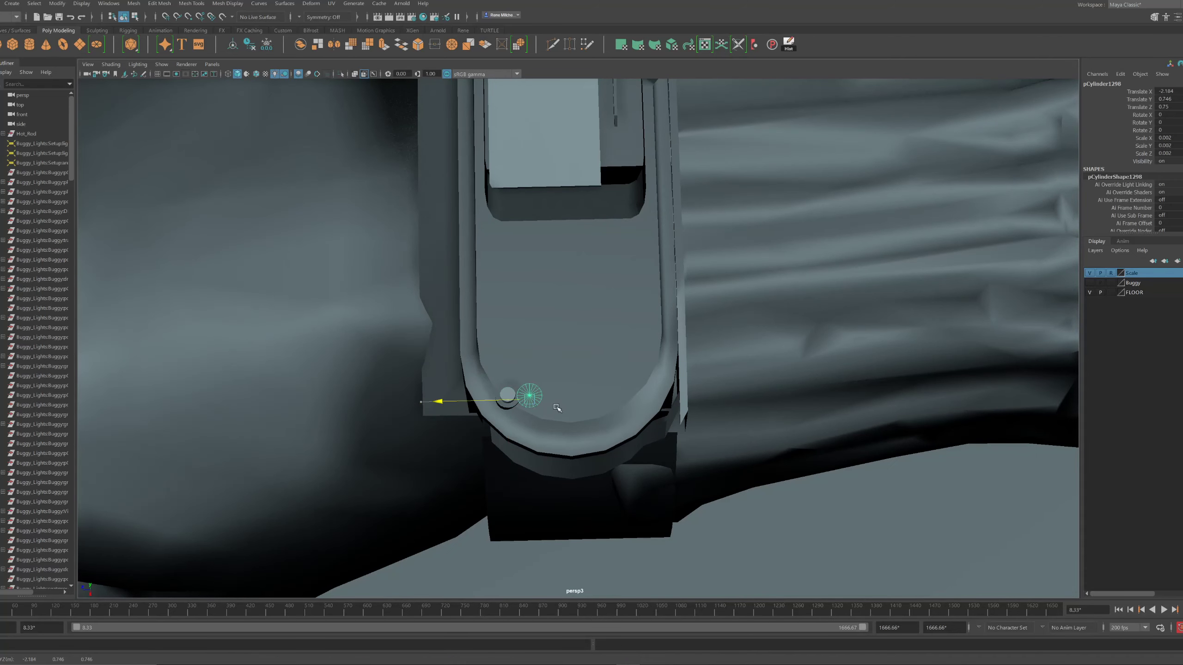
{"action": "key", "text": "ctrl+z"}
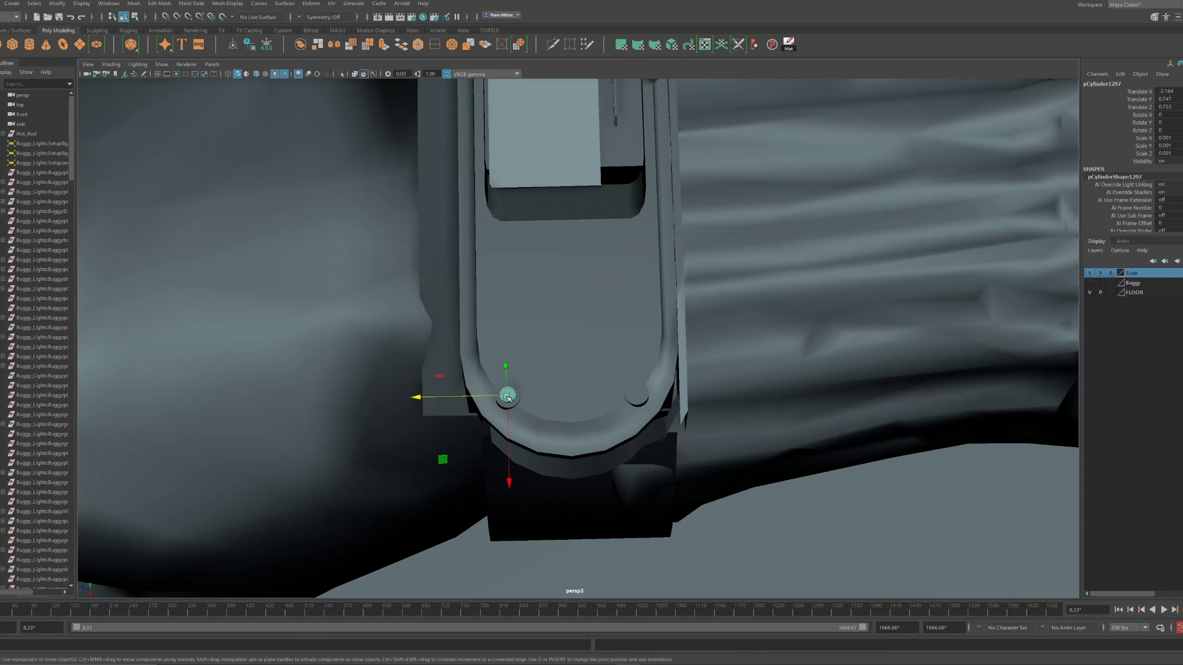
{"action": "left_click_drag", "start_coordinate": [435, 396], "coordinate": [552, 400], "text": "shift"}
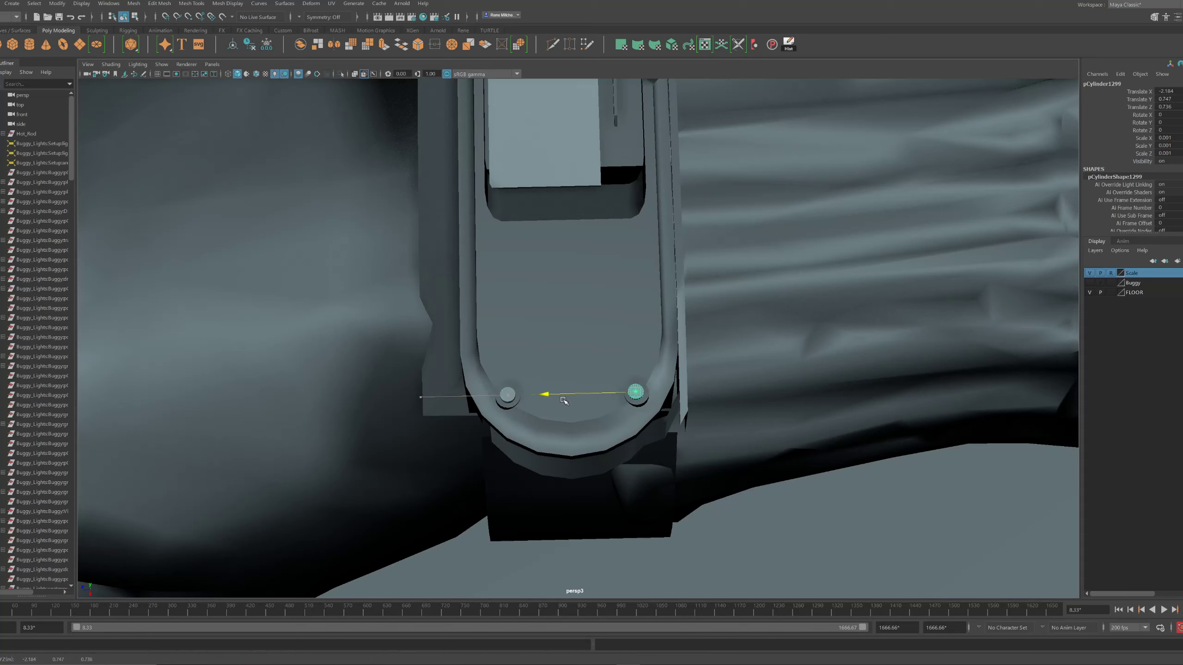
Assign an existing material to both screw heads at the device's rounded end
{"action": "left_click", "coordinate": [513, 399]}
{"action": "right_click_drag", "start_coordinate": [508, 397], "coordinate": [524, 586]}
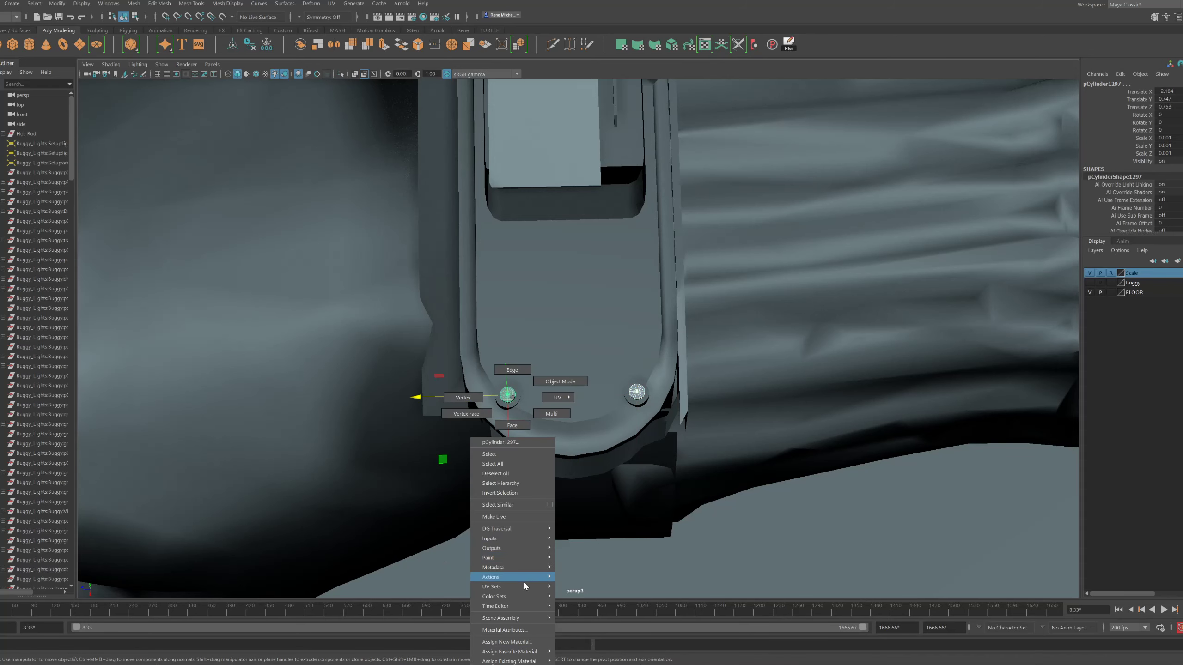
{"action": "right_click_drag", "start_coordinate": [524, 661], "coordinate": [618, 486]}
{"action": "right_click_drag", "start_coordinate": [613, 401], "coordinate": [664, 662]}
{"action": "right_click_drag", "start_coordinate": [687, 483], "coordinate": [686, 484]}
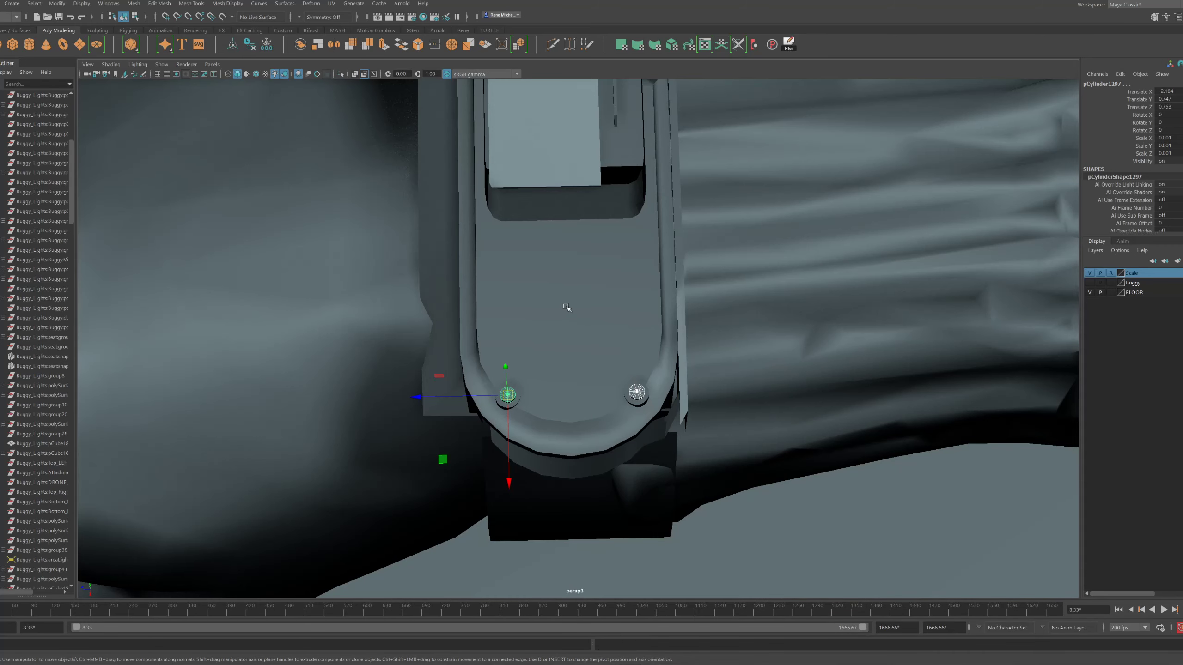
Try the existing RENE_GREY material on the device's top body, and undo the assignment
{"action": "left_click", "coordinate": [565, 304]}
{"action": "right_click", "coordinate": [566, 304]}
{"action": "right_click_drag", "start_coordinate": [565, 574], "coordinate": [635, 568]}
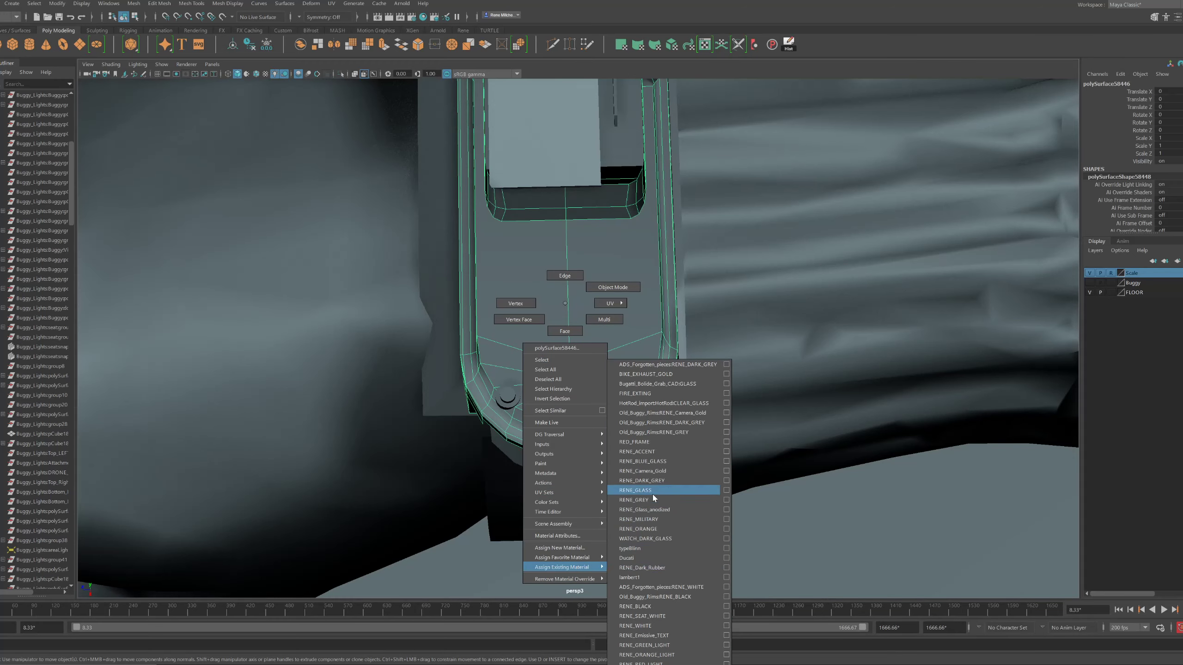
{"action": "right_click_drag", "start_coordinate": [653, 495], "coordinate": [653, 500]}
{"action": "left_click", "coordinate": [713, 510]}
{"action": "scroll", "coordinate": [724, 467], "scroll_direction": "down", "scroll_amount": 5}
{"action": "left_click_drag", "start_coordinate": [724, 467], "coordinate": [668, 422], "text": "alt"}
{"action": "key", "text": "ctrl+z"}
{"action": "key", "text": "ctrl+z"}
{"action": "left_click_drag", "start_coordinate": [760, 257], "coordinate": [612, 333], "text": "alt"}
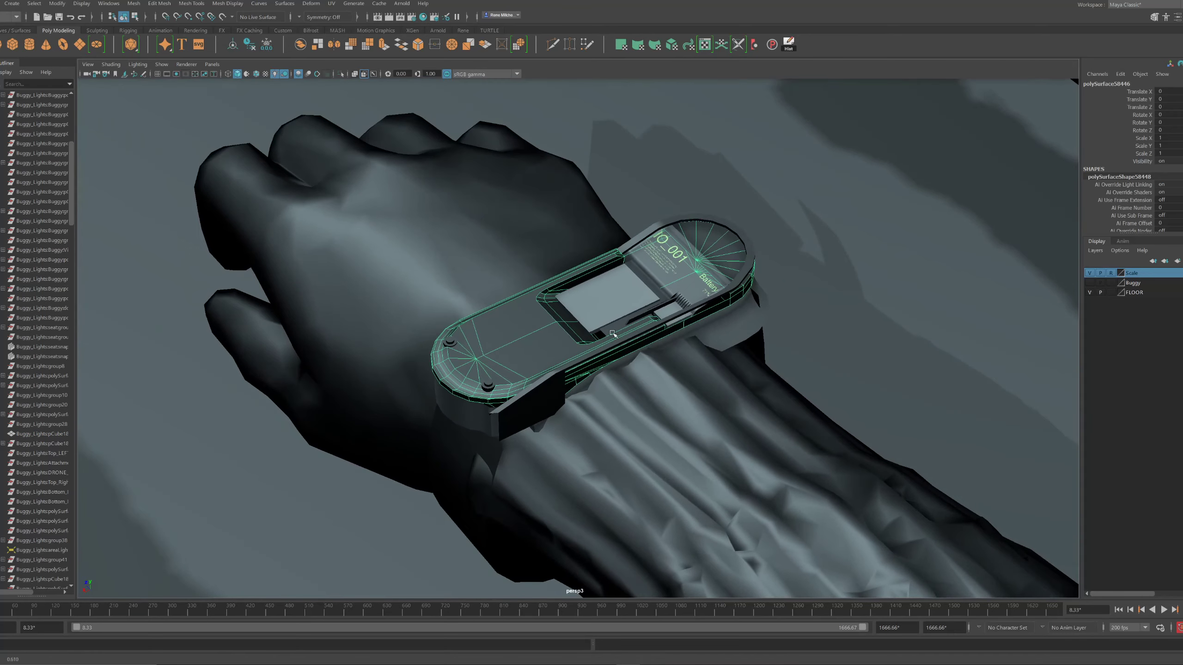
Try another existing material on the device's body, and give the wall beneath its rounded end a different material
{"action": "scroll", "coordinate": [612, 333], "scroll_direction": "up", "scroll_amount": 1}
{"action": "right_click_drag", "start_coordinate": [537, 347], "coordinate": [631, 441]}
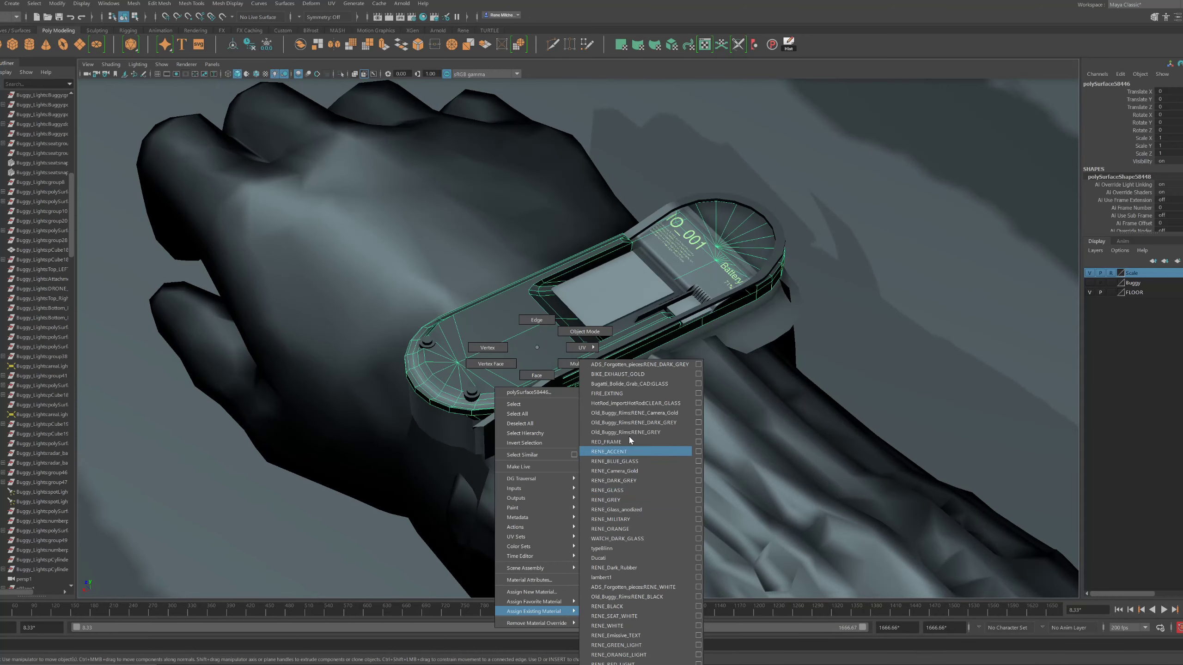
{"action": "right_click_drag", "start_coordinate": [624, 383], "coordinate": [625, 384]}
{"action": "left_click", "coordinate": [848, 309]}
{"action": "left_click_drag", "start_coordinate": [847, 310], "coordinate": [591, 373], "text": "alt"}
{"action": "scroll", "coordinate": [794, 271], "scroll_direction": "down", "scroll_amount": 4}
{"action": "key", "text": "ctrl+z"}
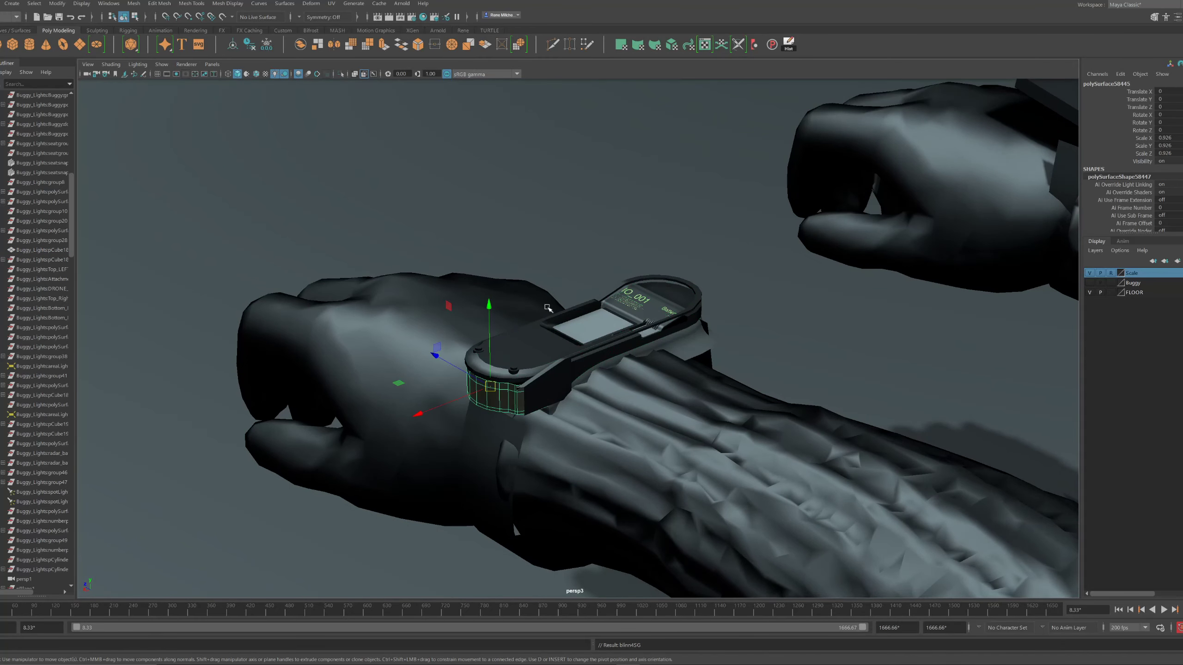
Duplicate the curved guard from the round watch on another arm and move the copy beside the current device
{"action": "left_click_drag", "start_coordinate": [577, 253], "coordinate": [816, 243], "text": "alt"}
{"action": "middle_click_drag", "start_coordinate": [664, 382], "coordinate": [440, 552], "text": "alt"}
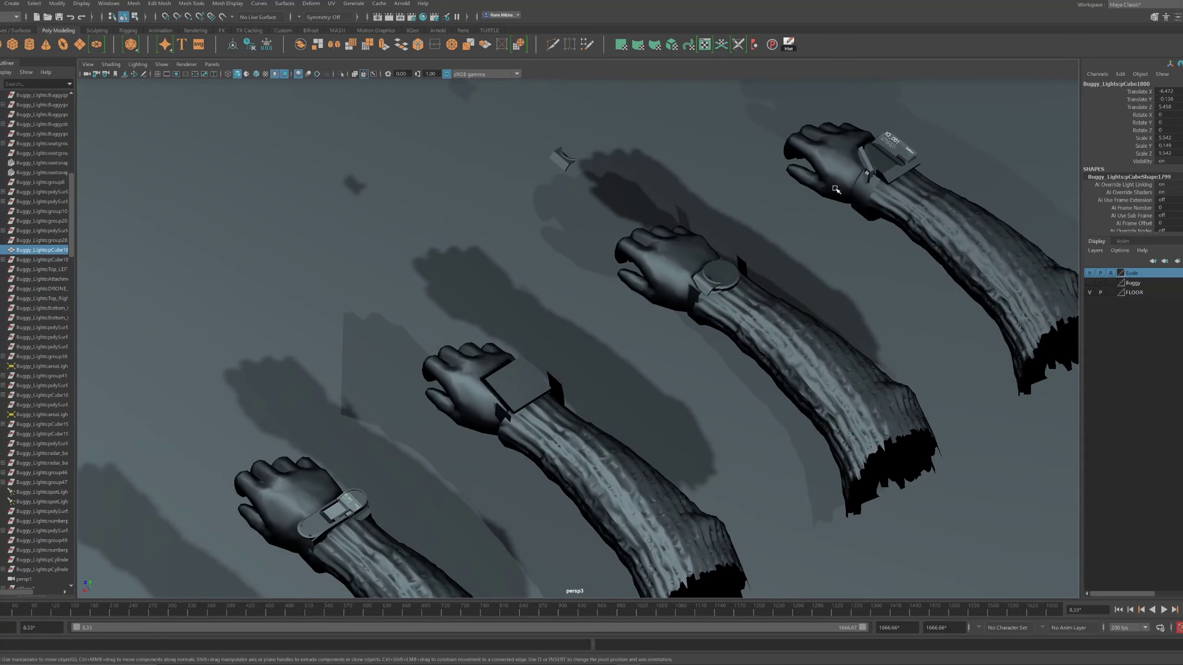
{"action": "left_click", "coordinate": [900, 178]}
{"action": "key", "text": "f"}
{"action": "left_click_drag", "start_coordinate": [600, 368], "coordinate": [692, 303], "text": "alt"}
{"action": "right_click_drag", "start_coordinate": [692, 304], "coordinate": [655, 301], "text": "alt"}
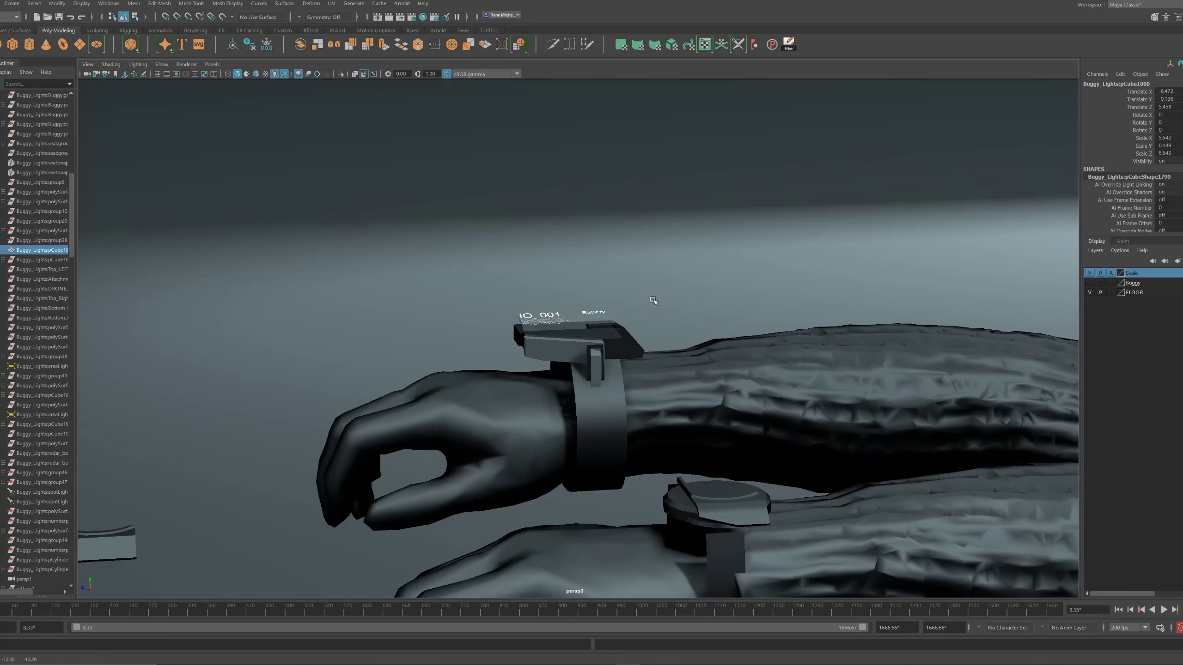
{"action": "left_click_drag", "start_coordinate": [655, 301], "coordinate": [478, 402], "text": "alt"}
{"action": "left_click", "coordinate": [478, 402]}
{"action": "key", "text": "f"}
{"action": "right_click_drag", "start_coordinate": [893, 378], "coordinate": [549, 298], "text": "alt"}
{"action": "left_click_drag", "start_coordinate": [549, 298], "coordinate": [444, 332], "text": "alt"}
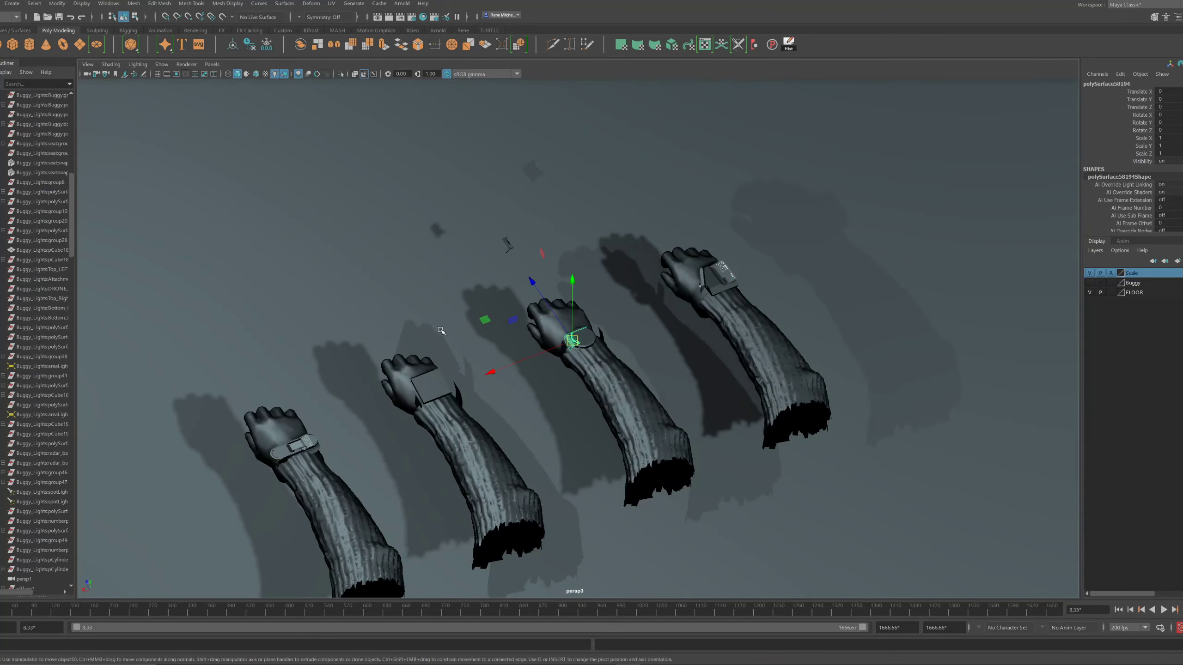
{"action": "middle_click_drag", "start_coordinate": [457, 343], "coordinate": [654, 312], "text": "alt"}
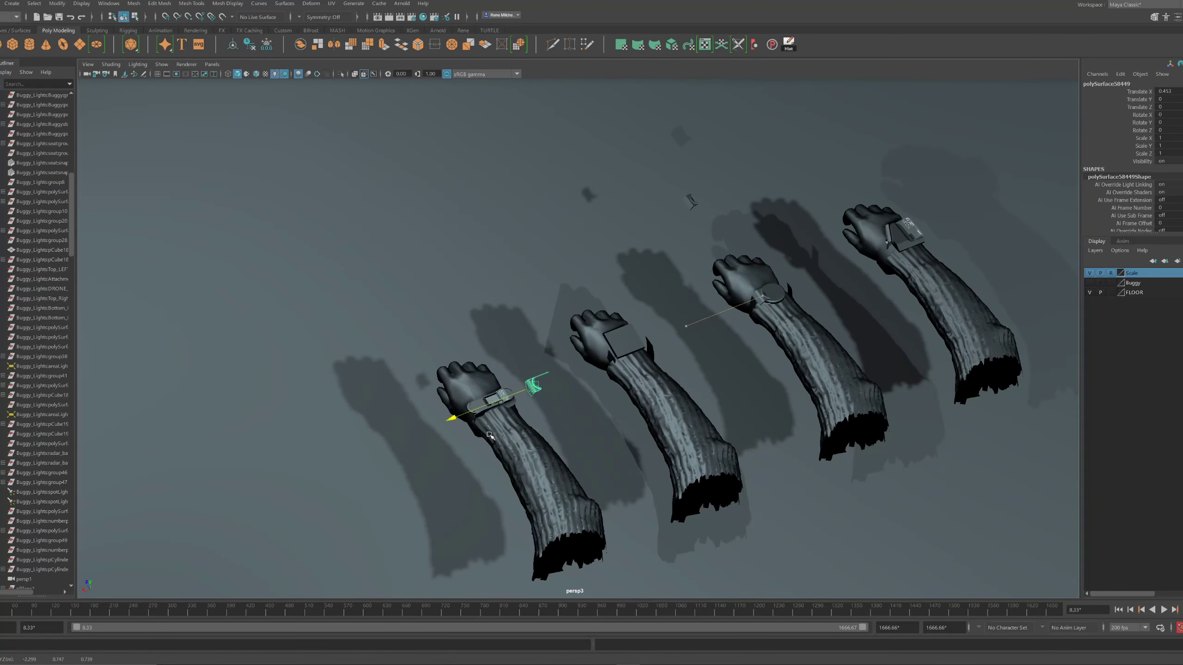
Rotate the copied guard to -180 degrees about Y and align it with the rounded end by the display
{"action": "key", "text": "f"}
{"action": "right_click_drag", "start_coordinate": [441, 336], "coordinate": [412, 336], "text": "alt"}
{"action": "middle_click_drag", "start_coordinate": [412, 336], "coordinate": [567, 283], "text": "alt"}
{"action": "right_click_drag", "start_coordinate": [568, 283], "coordinate": [742, 339], "text": "alt"}
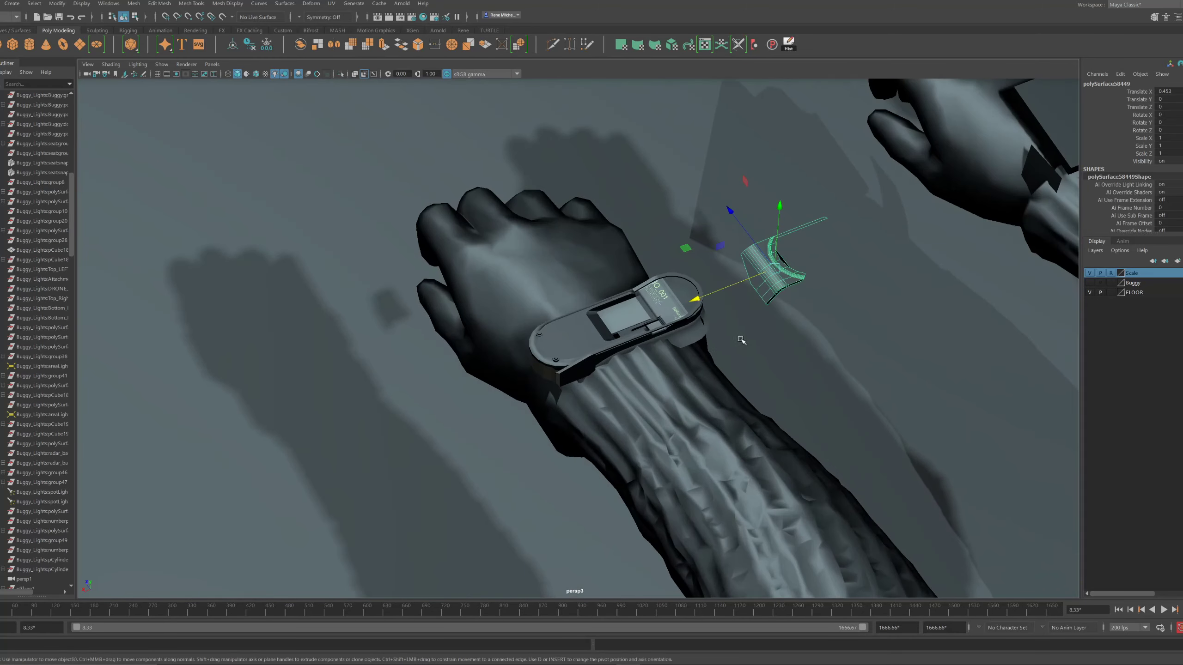
{"action": "left_click_drag", "start_coordinate": [742, 338], "coordinate": [769, 402], "text": "alt"}
{"action": "right_click_drag", "start_coordinate": [769, 402], "coordinate": [792, 396], "text": "alt"}
{"action": "left_click_drag", "start_coordinate": [802, 390], "coordinate": [769, 307], "text": "alt"}
{"action": "right_click_drag", "start_coordinate": [768, 308], "coordinate": [811, 303], "text": "alt"}
{"action": "left_click_drag", "start_coordinate": [812, 303], "coordinate": [851, 332], "text": "alt"}
{"action": "key", "text": "e"}
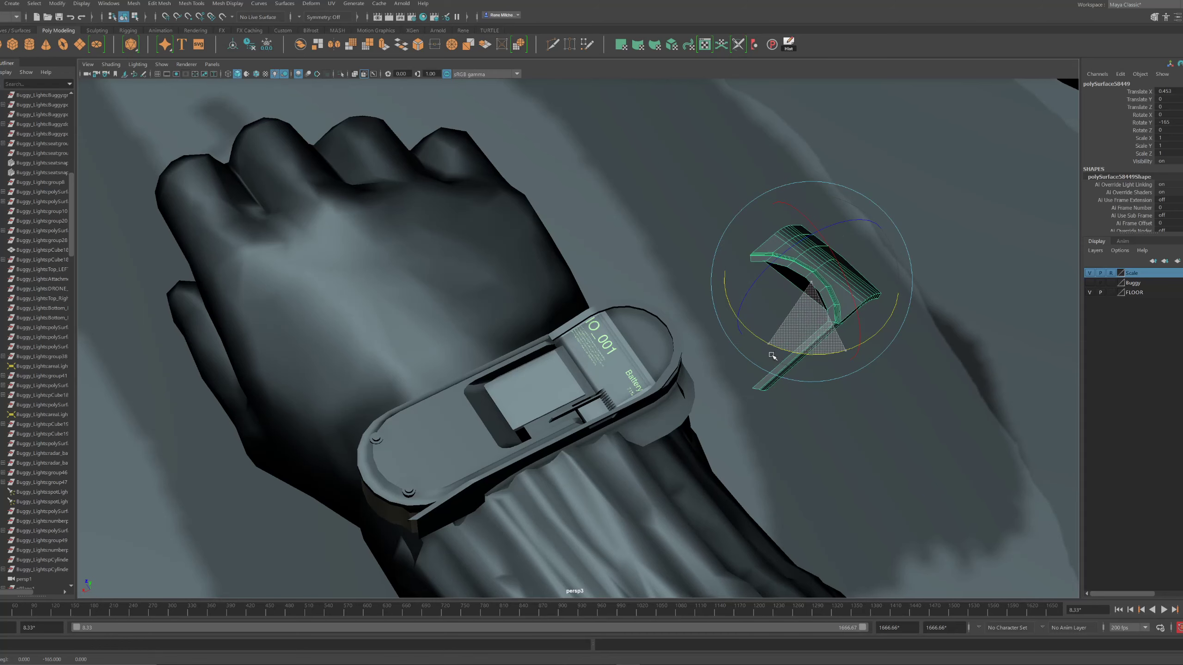
{"action": "left_click_drag", "start_coordinate": [655, 326], "coordinate": [692, 258], "text": "alt"}
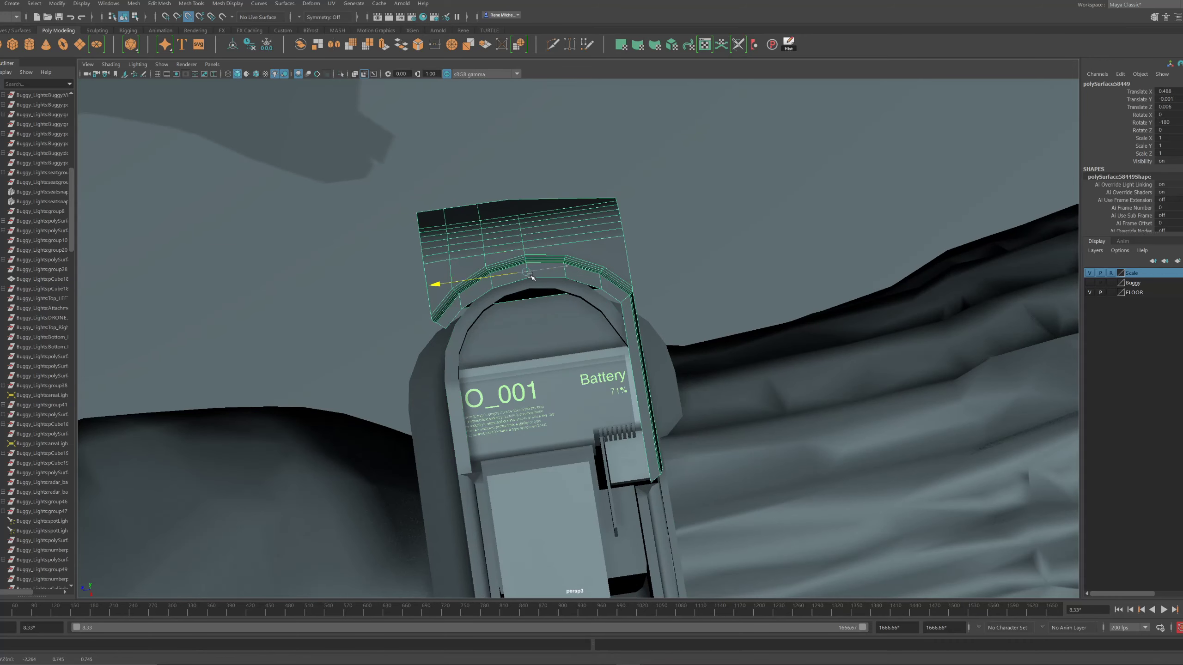
{"action": "left_click_drag", "start_coordinate": [588, 264], "coordinate": [529, 269], "text": "alt"}
Scale the guard down uniformly to 0.833 to match the width of the device's rounded end
{"action": "key", "text": "r"}
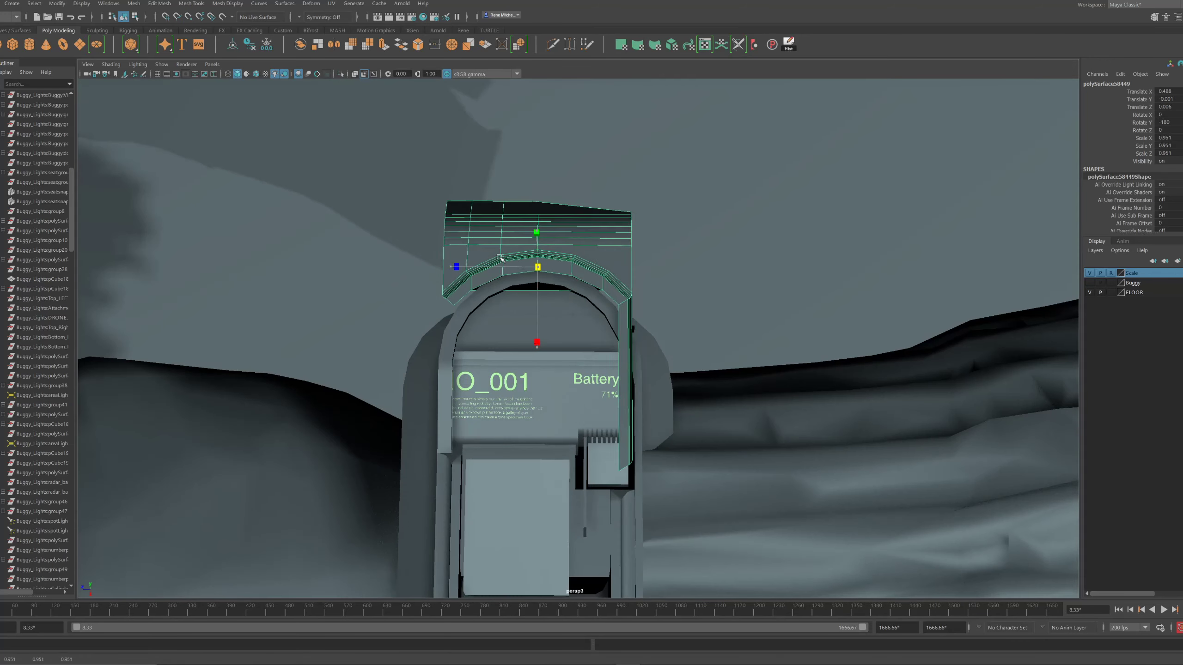
{"action": "left_click", "coordinate": [634, 239]}
{"action": "left_click_drag", "start_coordinate": [671, 242], "coordinate": [576, 270], "text": "alt"}
{"action": "scroll", "coordinate": [557, 251], "scroll_direction": "down", "scroll_amount": 3}
{"action": "scroll", "coordinate": [576, 270], "scroll_direction": "up", "scroll_amount": 2}
{"action": "left_click", "coordinate": [650, 309]}
{"action": "left_click_drag", "start_coordinate": [650, 309], "coordinate": [608, 275], "text": "alt"}
Lower the guard against the device's rim to a Translate Y of -0.005
{"action": "key", "text": "w"}
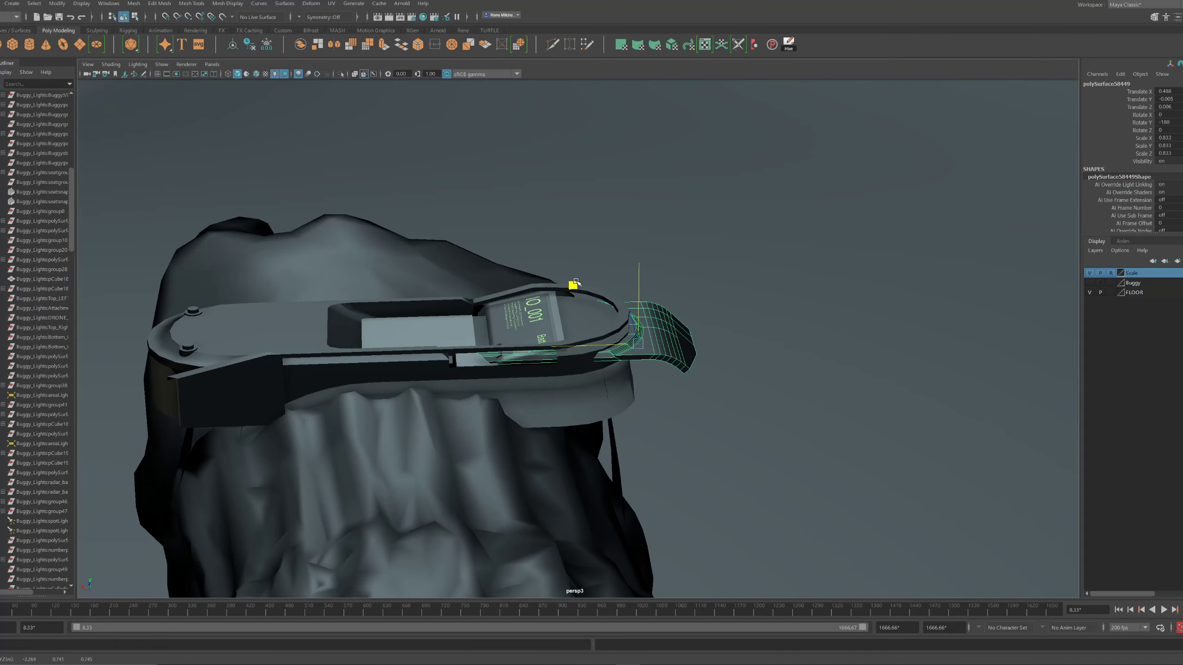
{"action": "left_click_drag", "start_coordinate": [668, 381], "coordinate": [639, 358], "text": "alt"}
{"action": "left_click", "coordinate": [670, 406]}
{"action": "scroll", "coordinate": [539, 385], "scroll_direction": "down", "scroll_amount": 4}
Turn the guard to -360 degrees about Y and slide it along X against the rounded end with the screws
{"action": "left_click", "coordinate": [627, 347]}
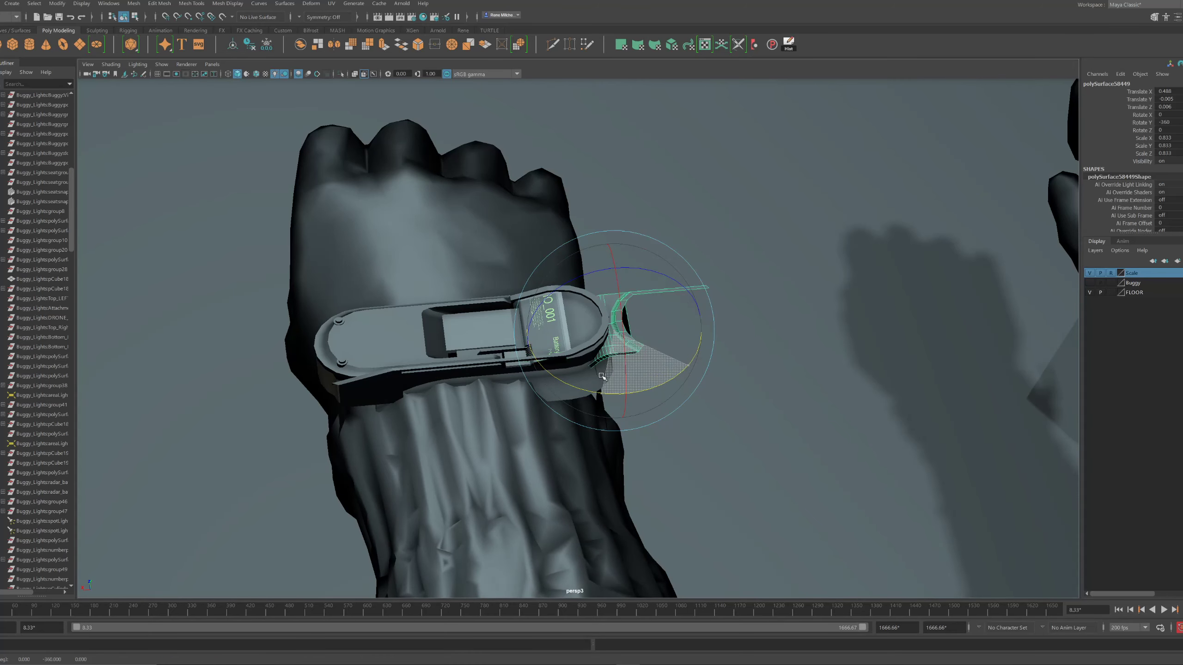
{"action": "key", "text": "w"}
{"action": "left_click_drag", "start_coordinate": [595, 352], "coordinate": [630, 335], "text": "alt"}
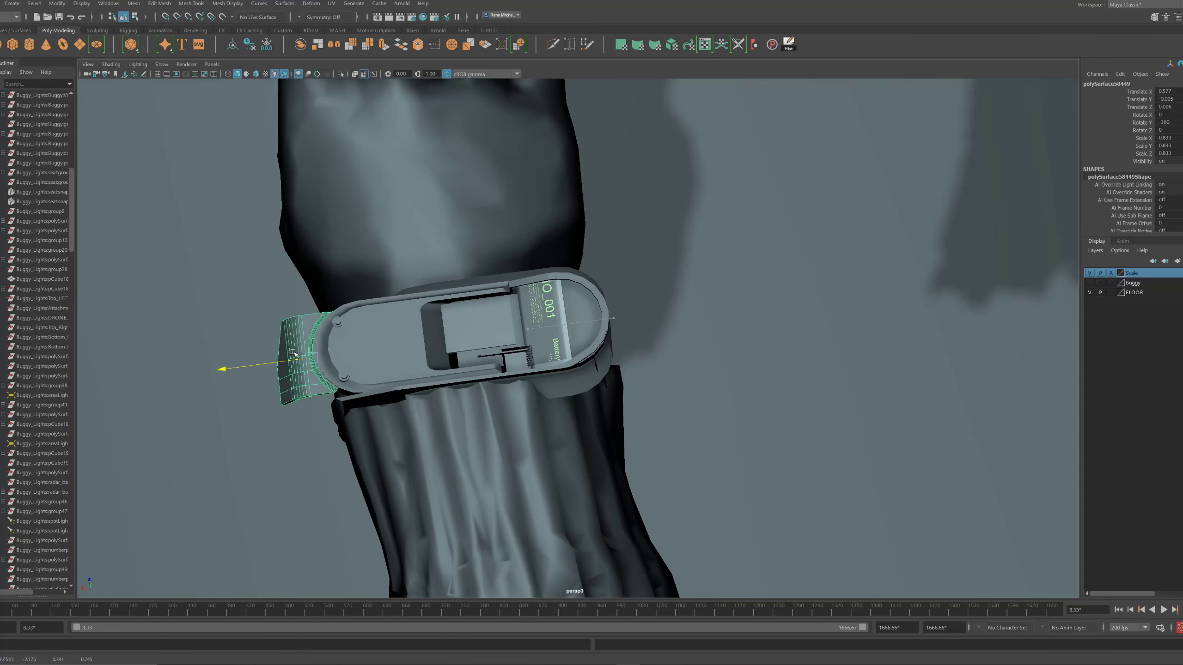
{"action": "scroll", "coordinate": [292, 352], "scroll_direction": "up", "scroll_amount": 10}
{"action": "left_click_drag", "start_coordinate": [325, 336], "coordinate": [391, 303], "text": "alt"}
{"action": "scroll", "coordinate": [463, 406], "scroll_direction": "down", "scroll_amount": 4}
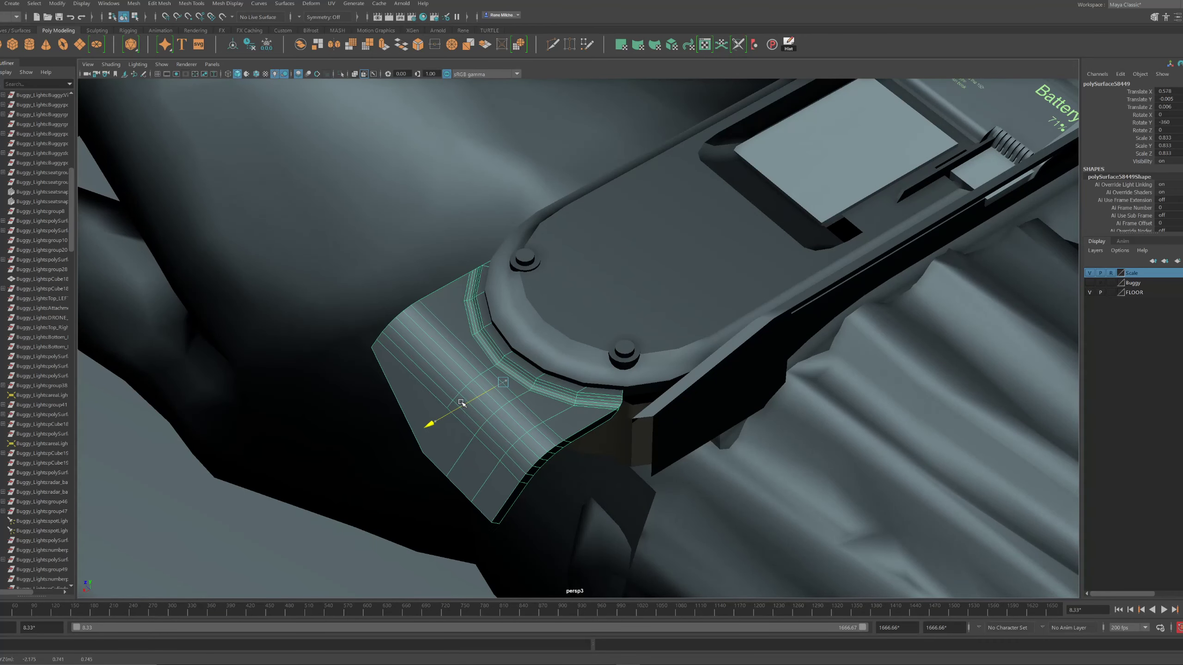
Move the guard's side vertices outward so it spans the full width of the device's screw end
{"action": "left_click", "coordinate": [252, 469]}
{"action": "scroll", "coordinate": [344, 418], "scroll_direction": "down", "scroll_amount": 8}
{"action": "left_click_drag", "start_coordinate": [347, 419], "coordinate": [377, 481], "text": "alt"}
{"action": "left_click", "coordinate": [431, 462]}
{"action": "scroll", "coordinate": [401, 425], "scroll_direction": "up", "scroll_amount": 5}
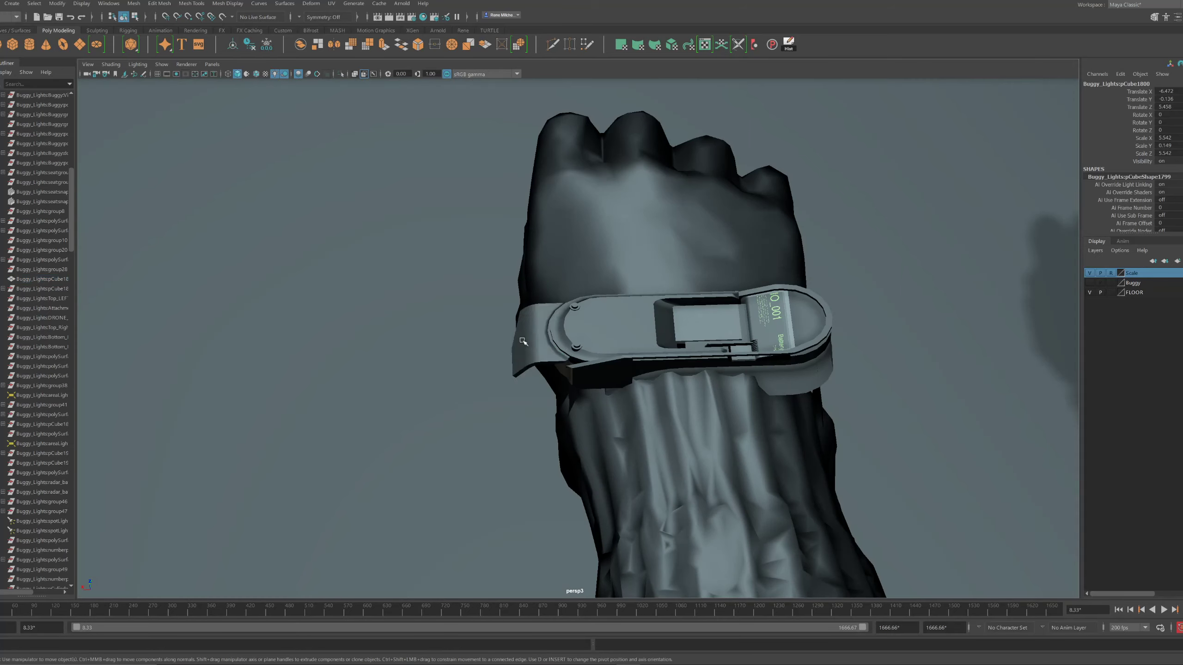
{"action": "left_click", "coordinate": [530, 352]}
{"action": "left_click_drag", "start_coordinate": [530, 356], "coordinate": [606, 322], "text": "alt"}
{"action": "scroll", "coordinate": [532, 342], "scroll_direction": "up", "scroll_amount": 5}
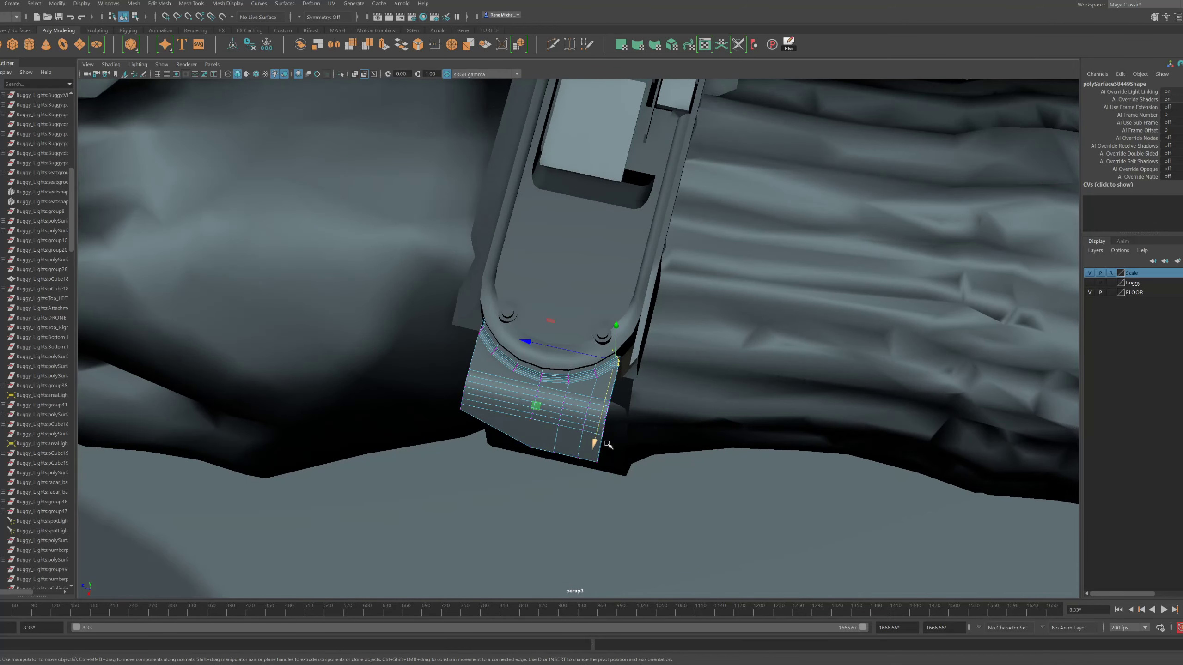
{"action": "left_click_drag", "start_coordinate": [601, 444], "coordinate": [657, 384], "text": "alt"}
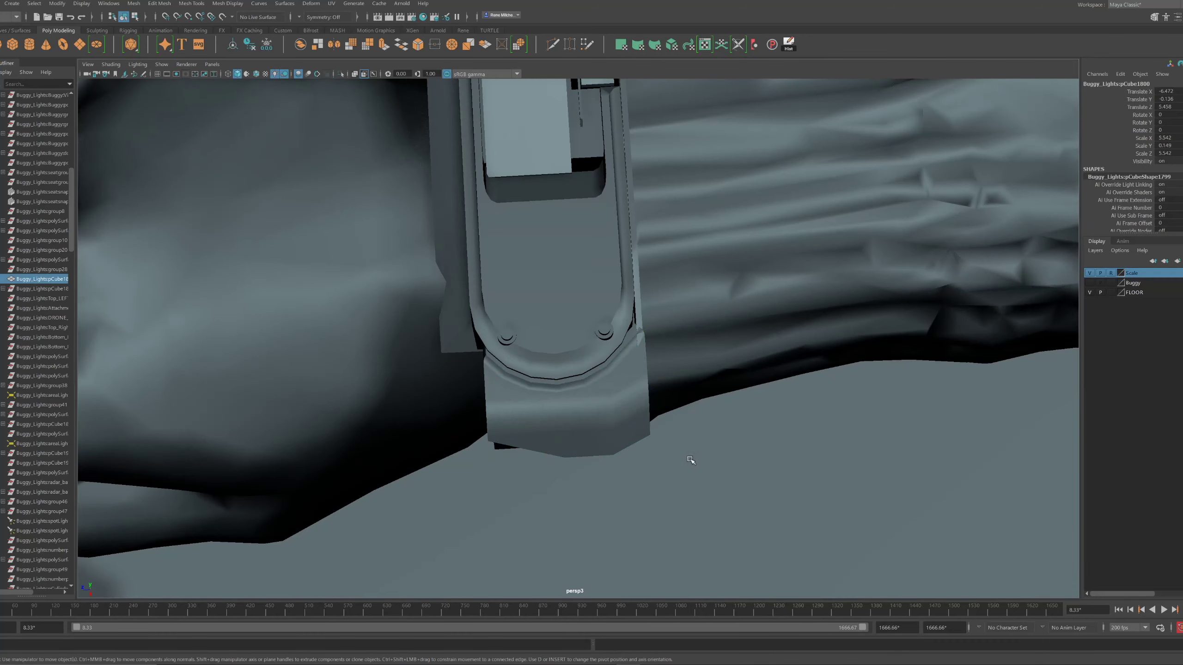
Bevel the corner edges of the hand-side flange strip with a fraction of 0.9 and 4 segments
{"action": "left_click_drag", "start_coordinate": [690, 460], "coordinate": [522, 389], "text": "alt"}
{"action": "left_click", "coordinate": [529, 343]}
{"action": "left_click", "coordinate": [520, 392]}
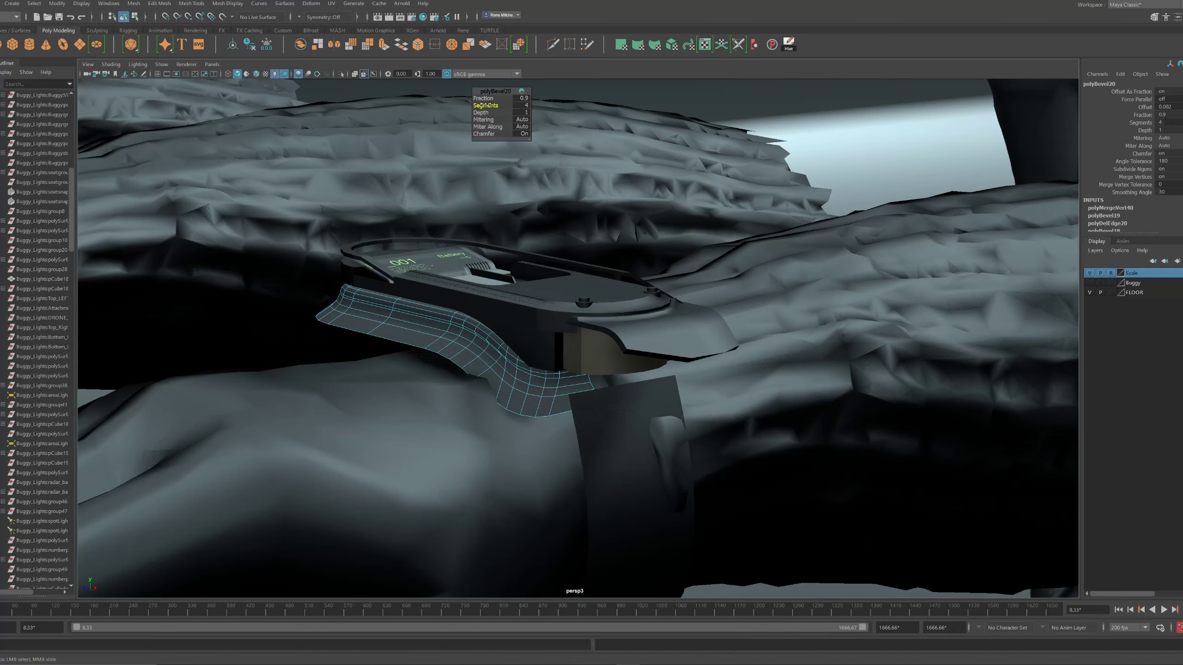
{"action": "scroll", "coordinate": [764, 173], "scroll_direction": "down", "scroll_amount": 5}
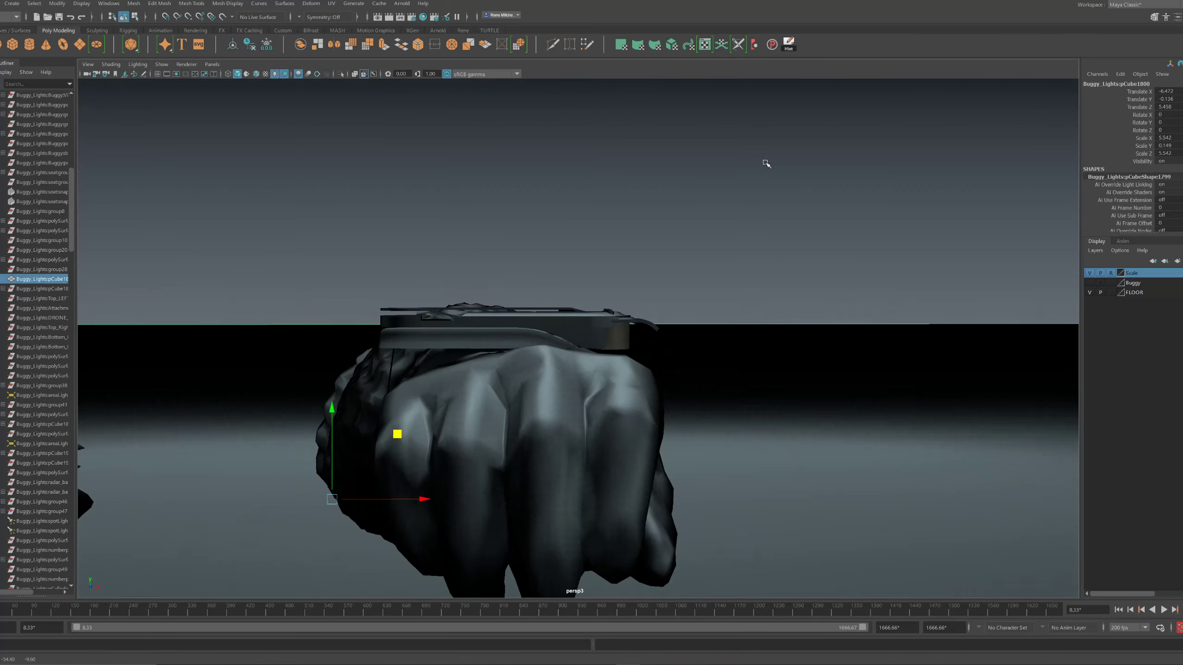